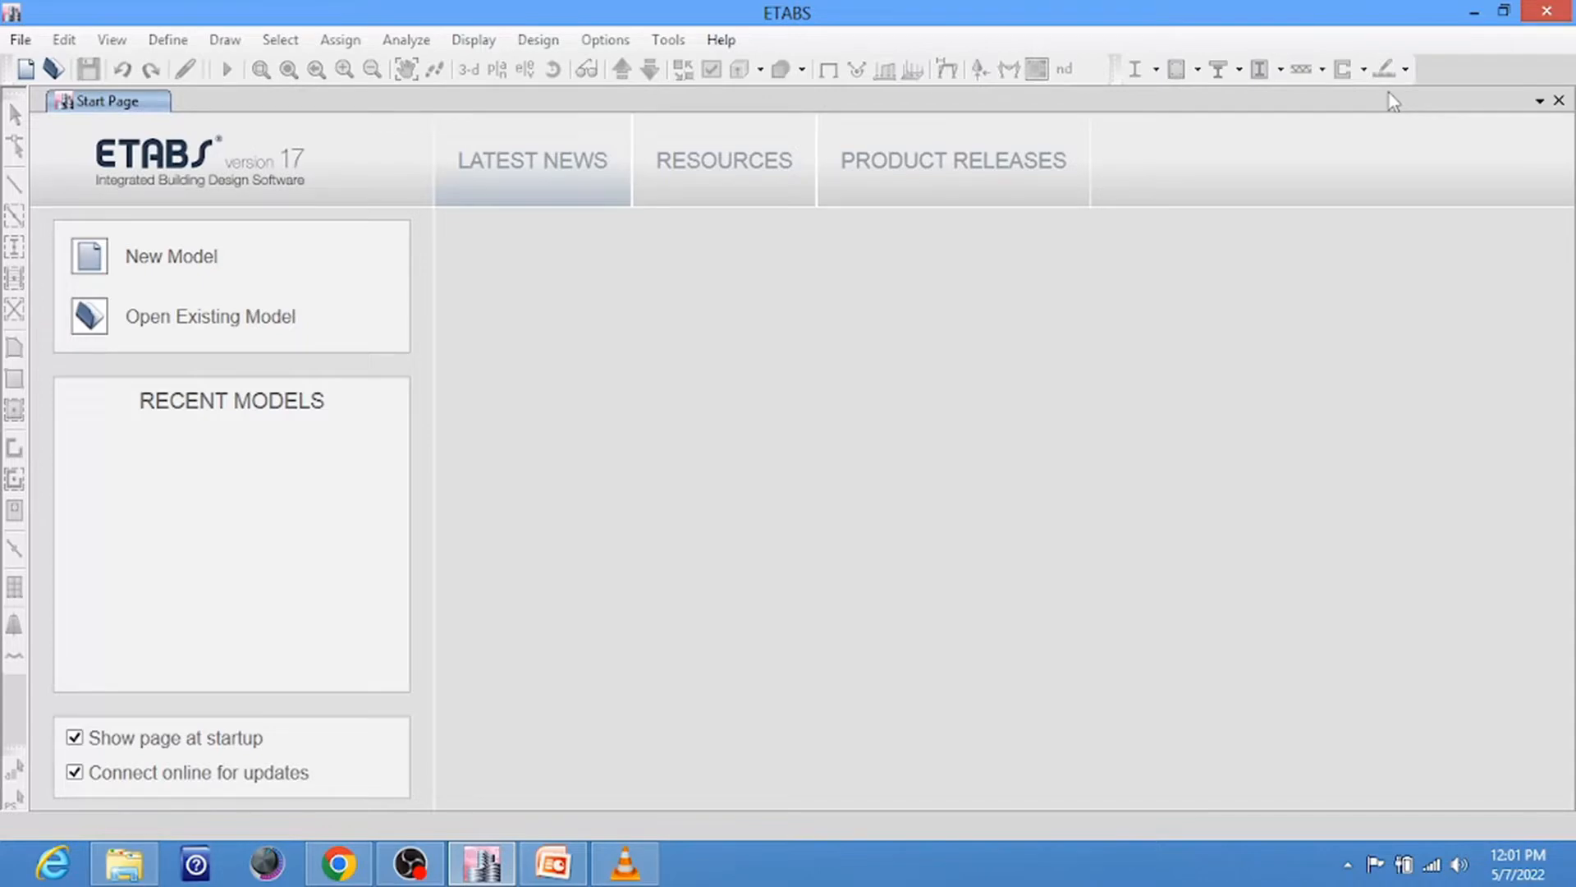
Switch to PowerPoint and review the slide of IS codes for concrete, steel, loads and earthquake design, then return to ETABS
left_click(552, 864)
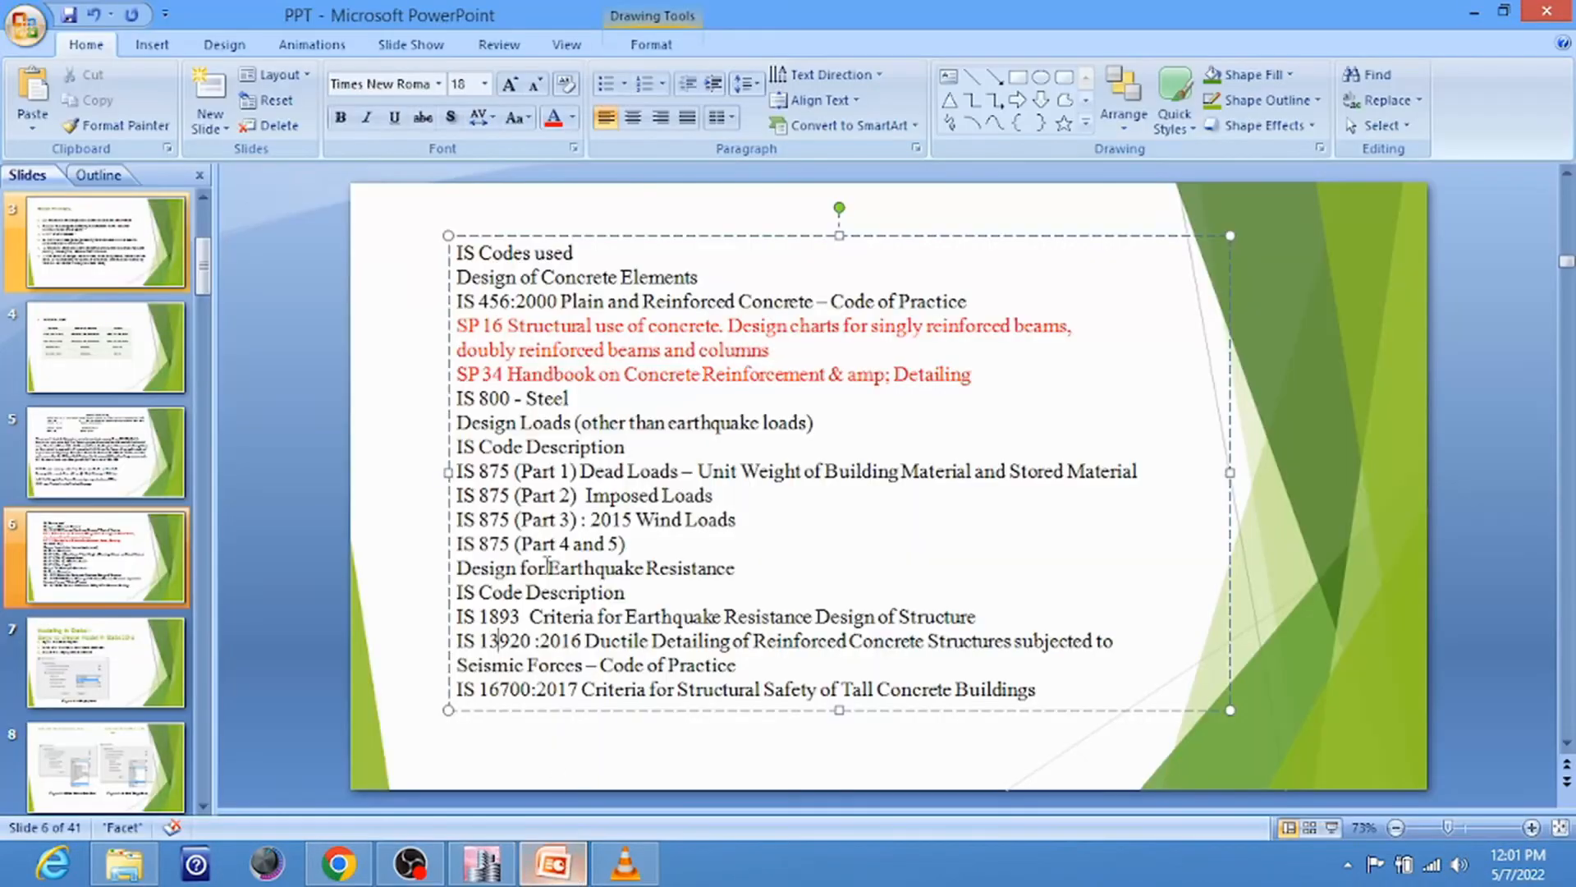
double_click(484, 303)
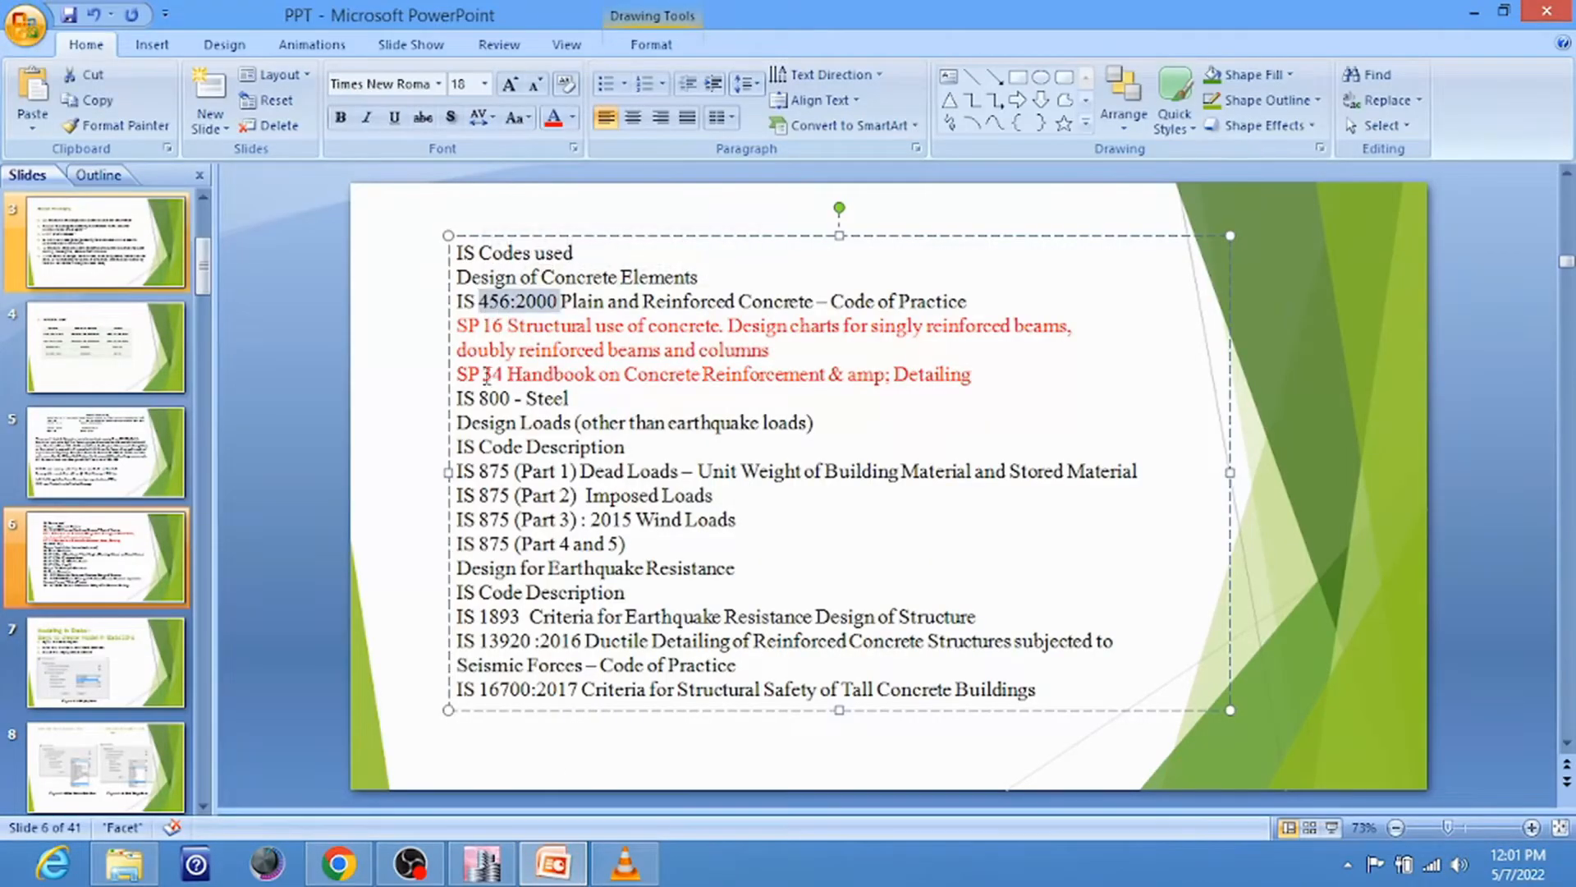
double_click(493, 471)
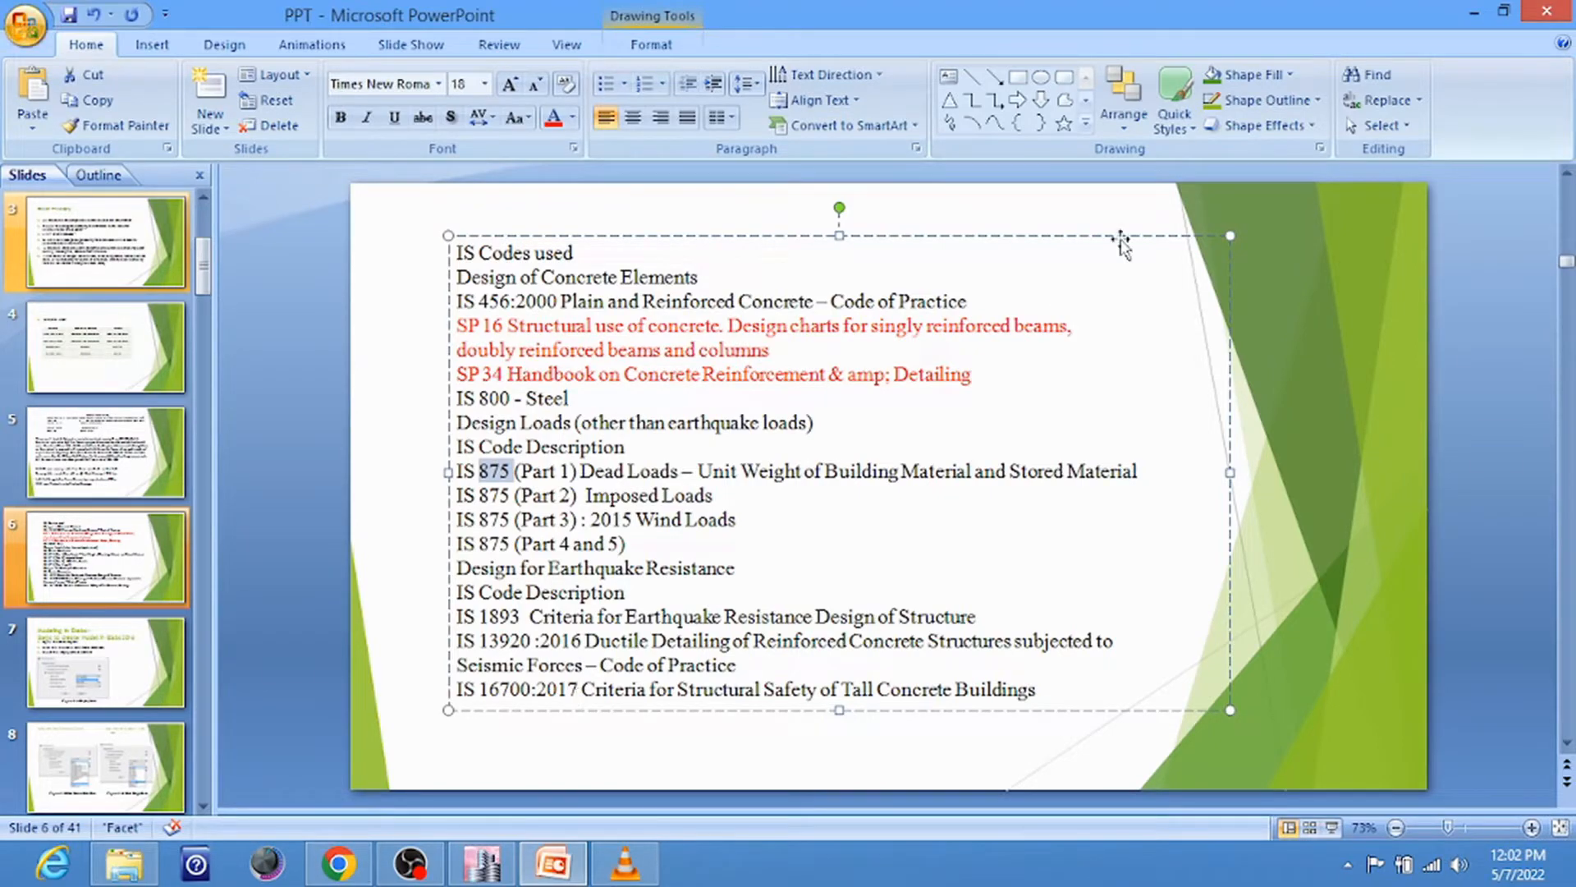
left_click(1474, 13)
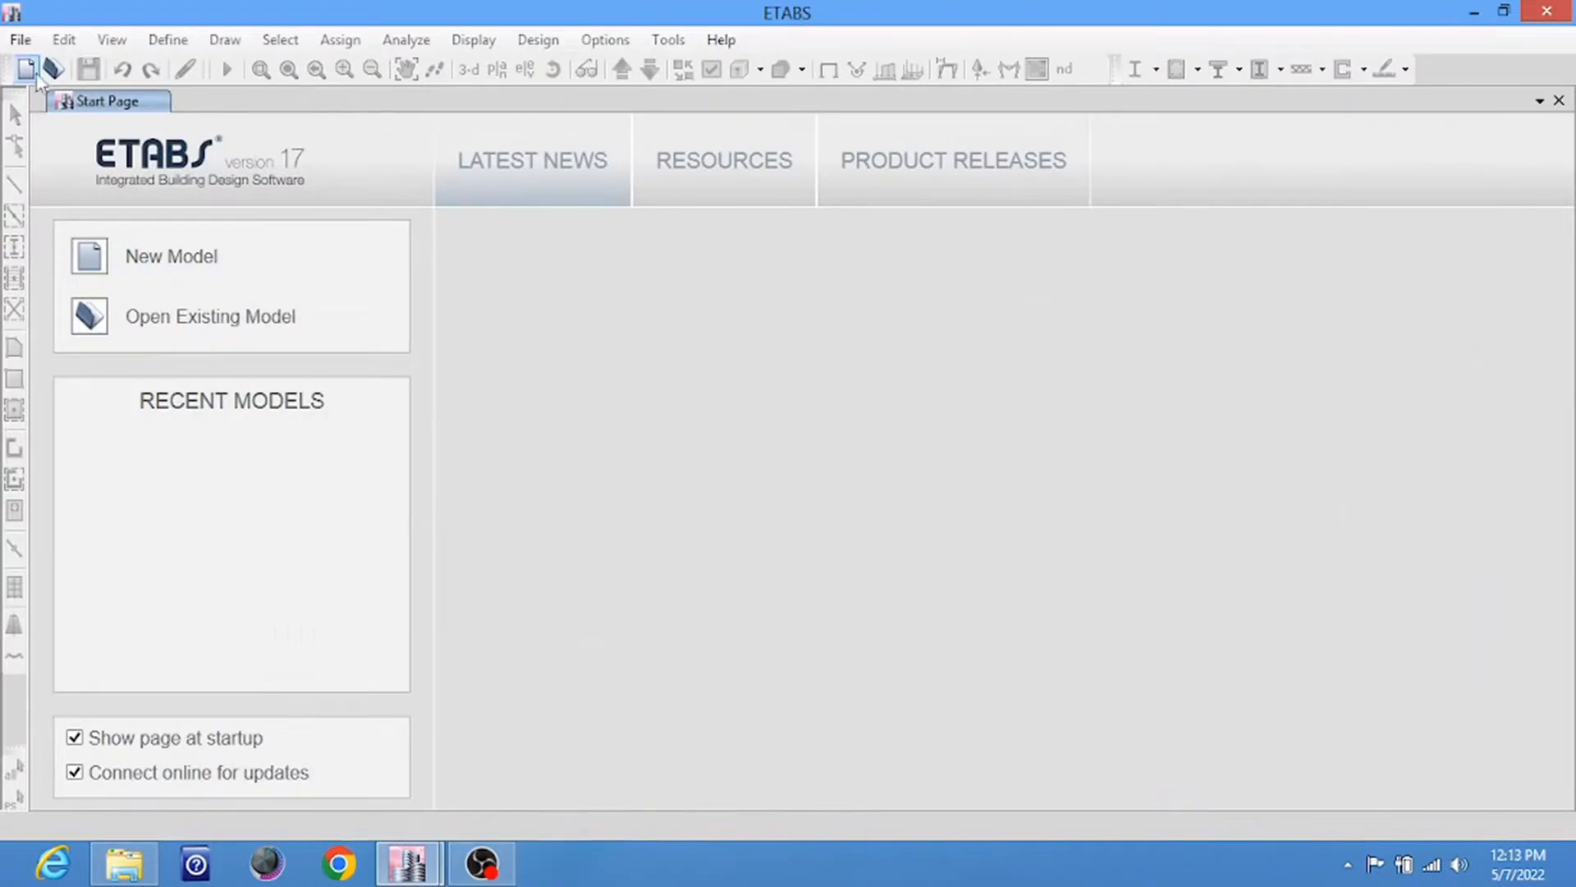
Start a new model initialized with built-in settings and Metric SI display units
left_click(21, 41)
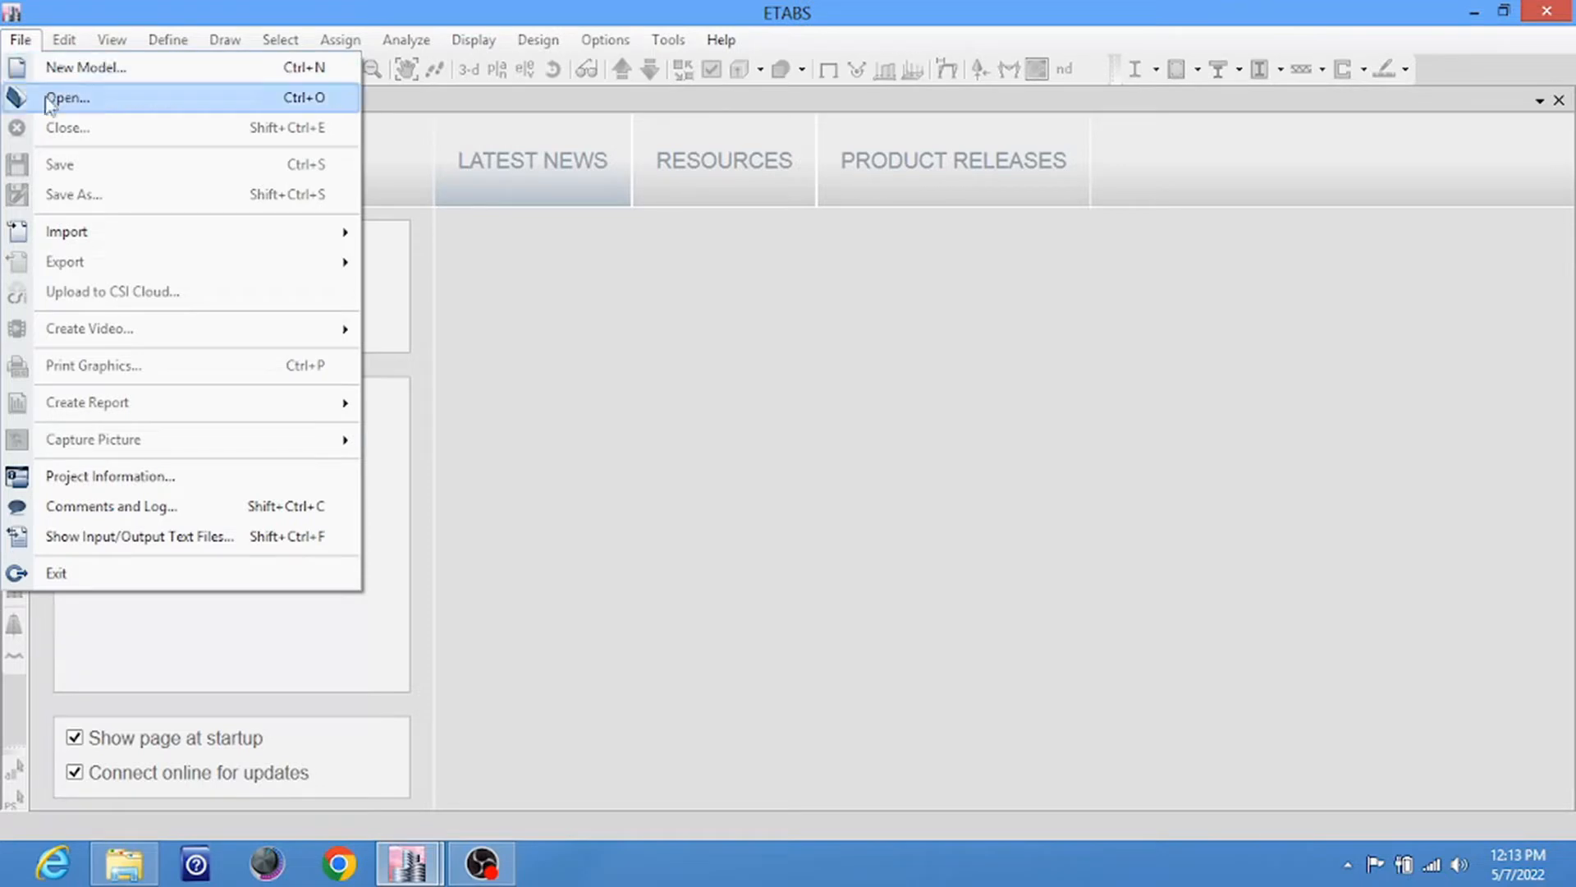
mouse_move(46, 245)
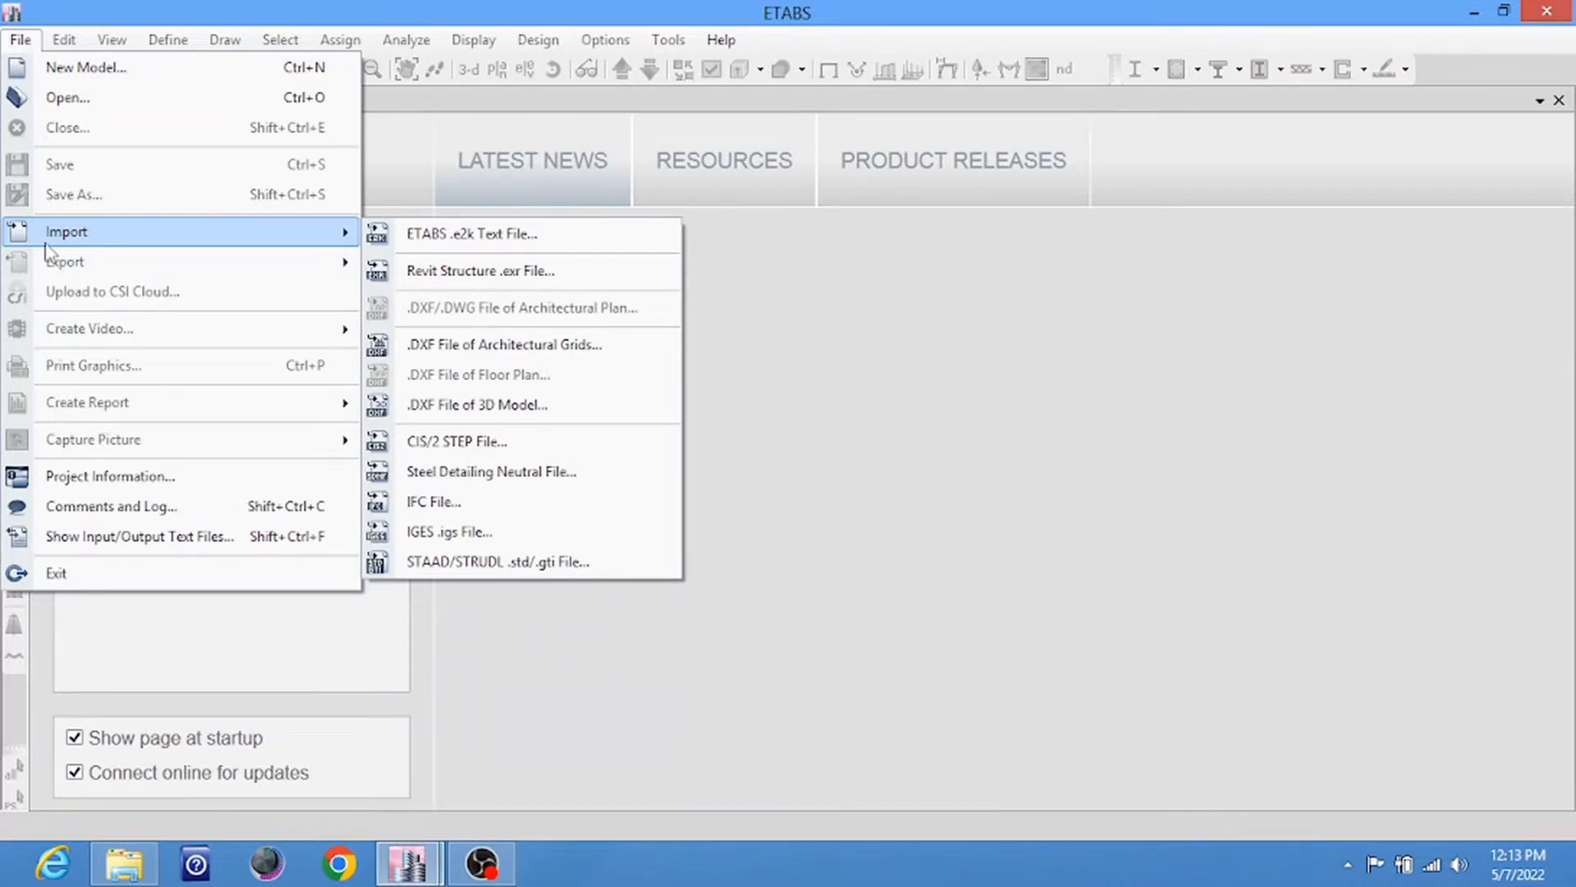
left_click(89, 74)
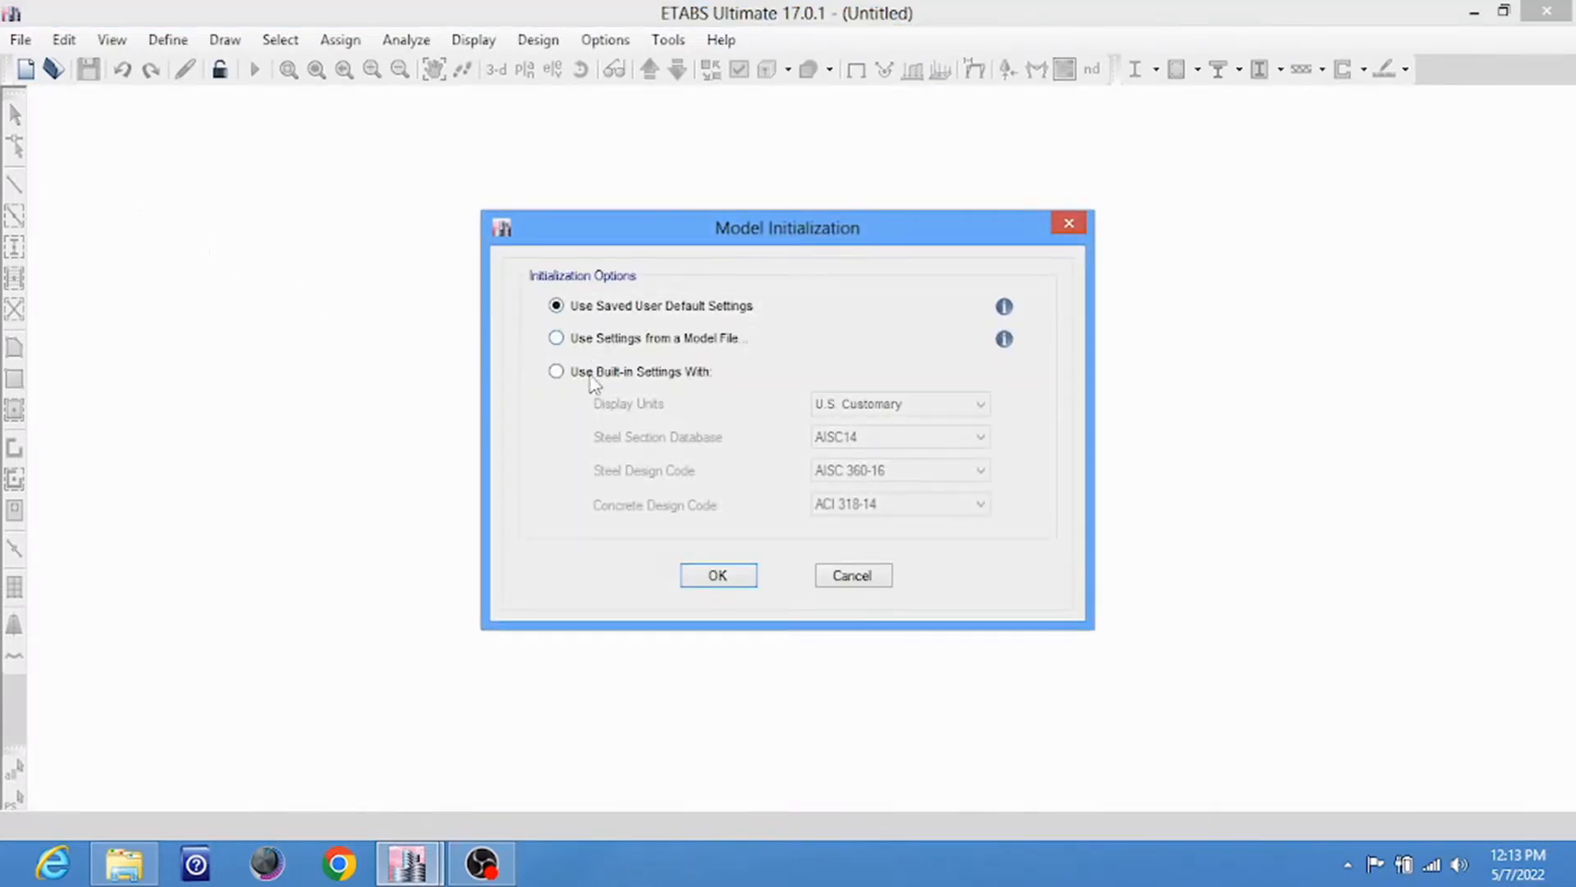
left_click(591, 376)
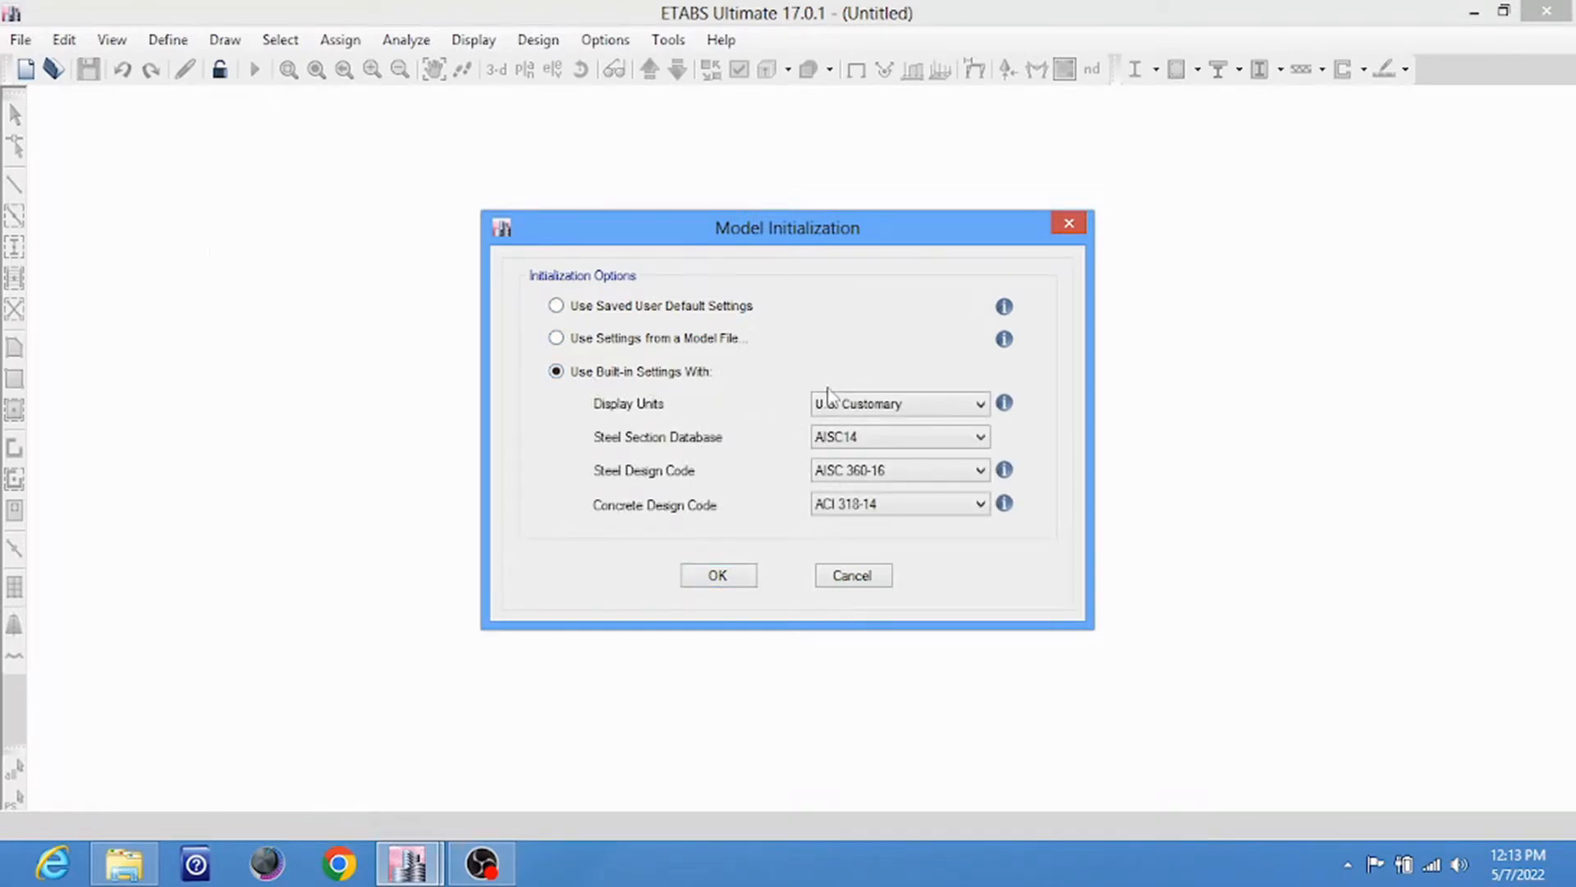
left_click(862, 408)
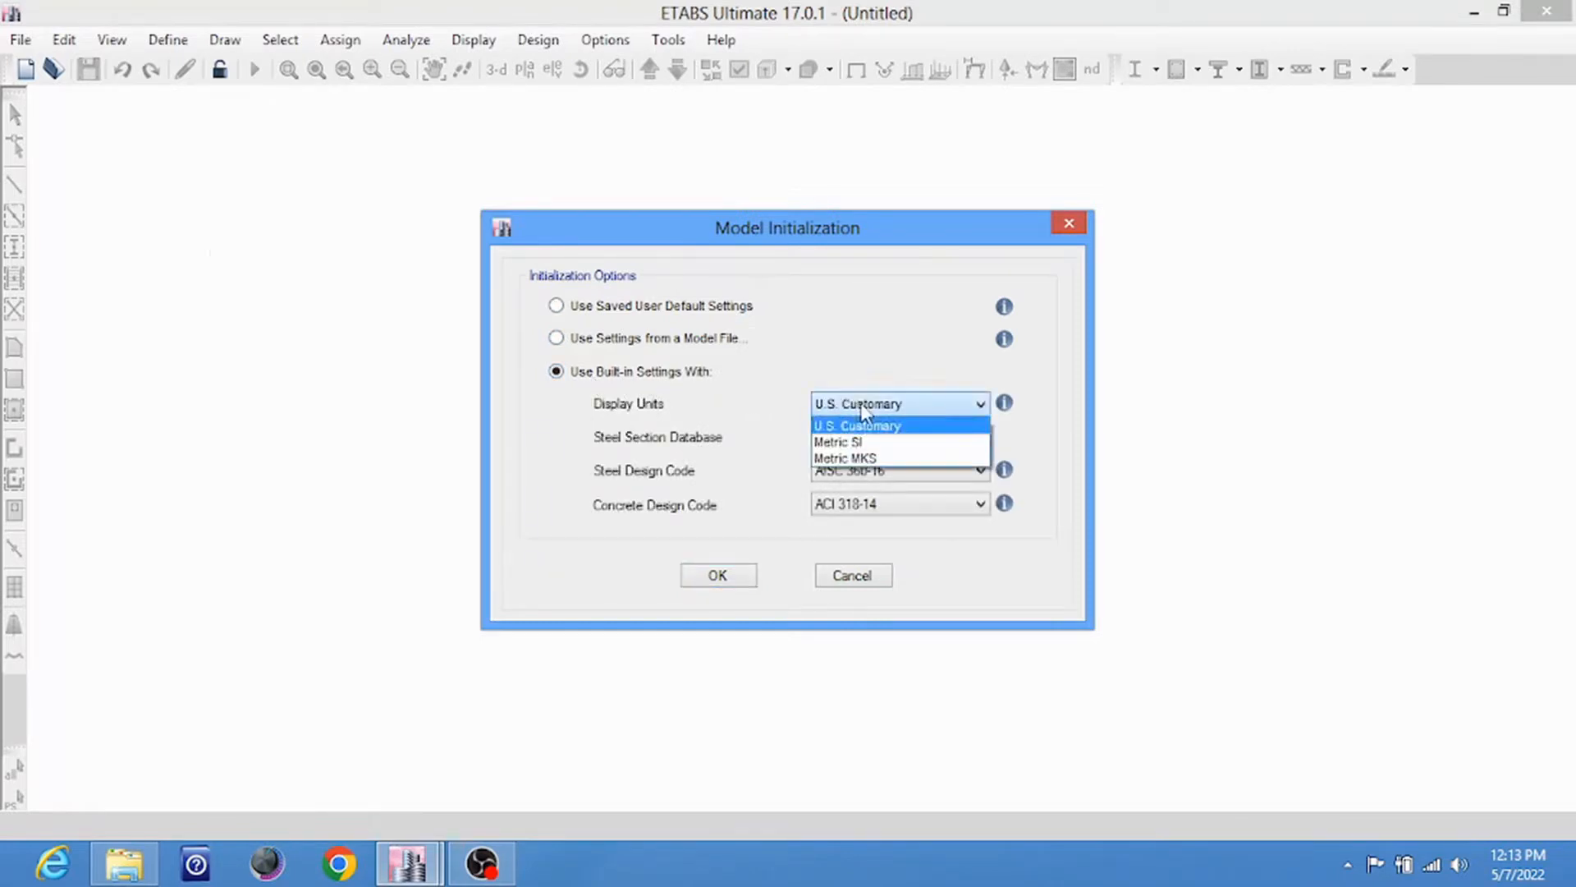
left_click(861, 436)
Set the steel section database to Indian, steel design code to IS 800:2007 and concrete design code to IS 456:2000, and accept the initialization
left_click(863, 444)
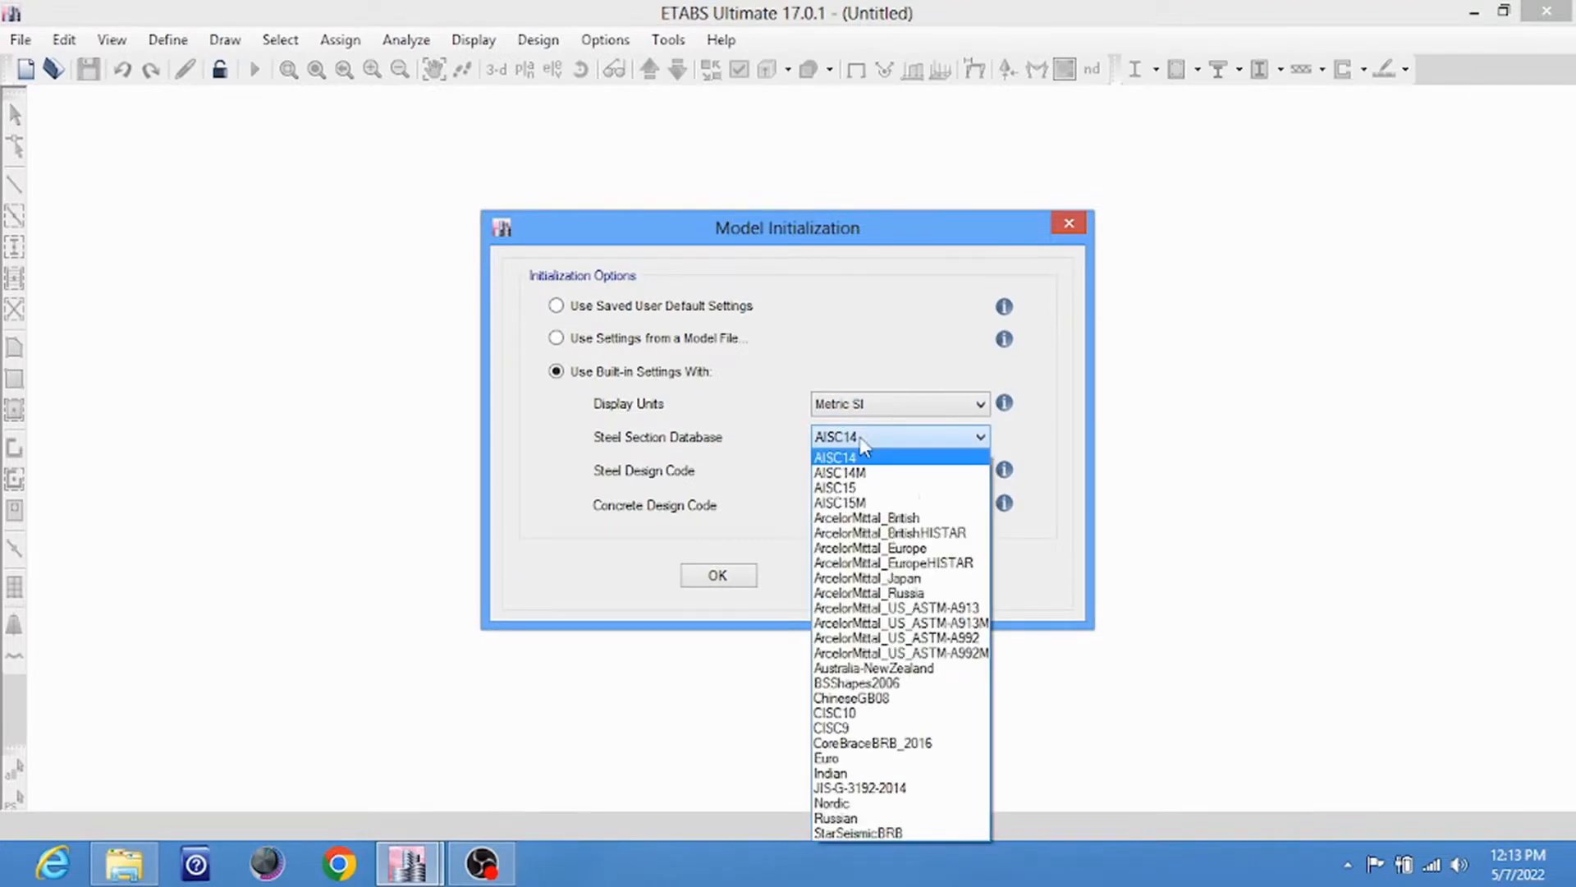
left_click(873, 776)
left_click(877, 477)
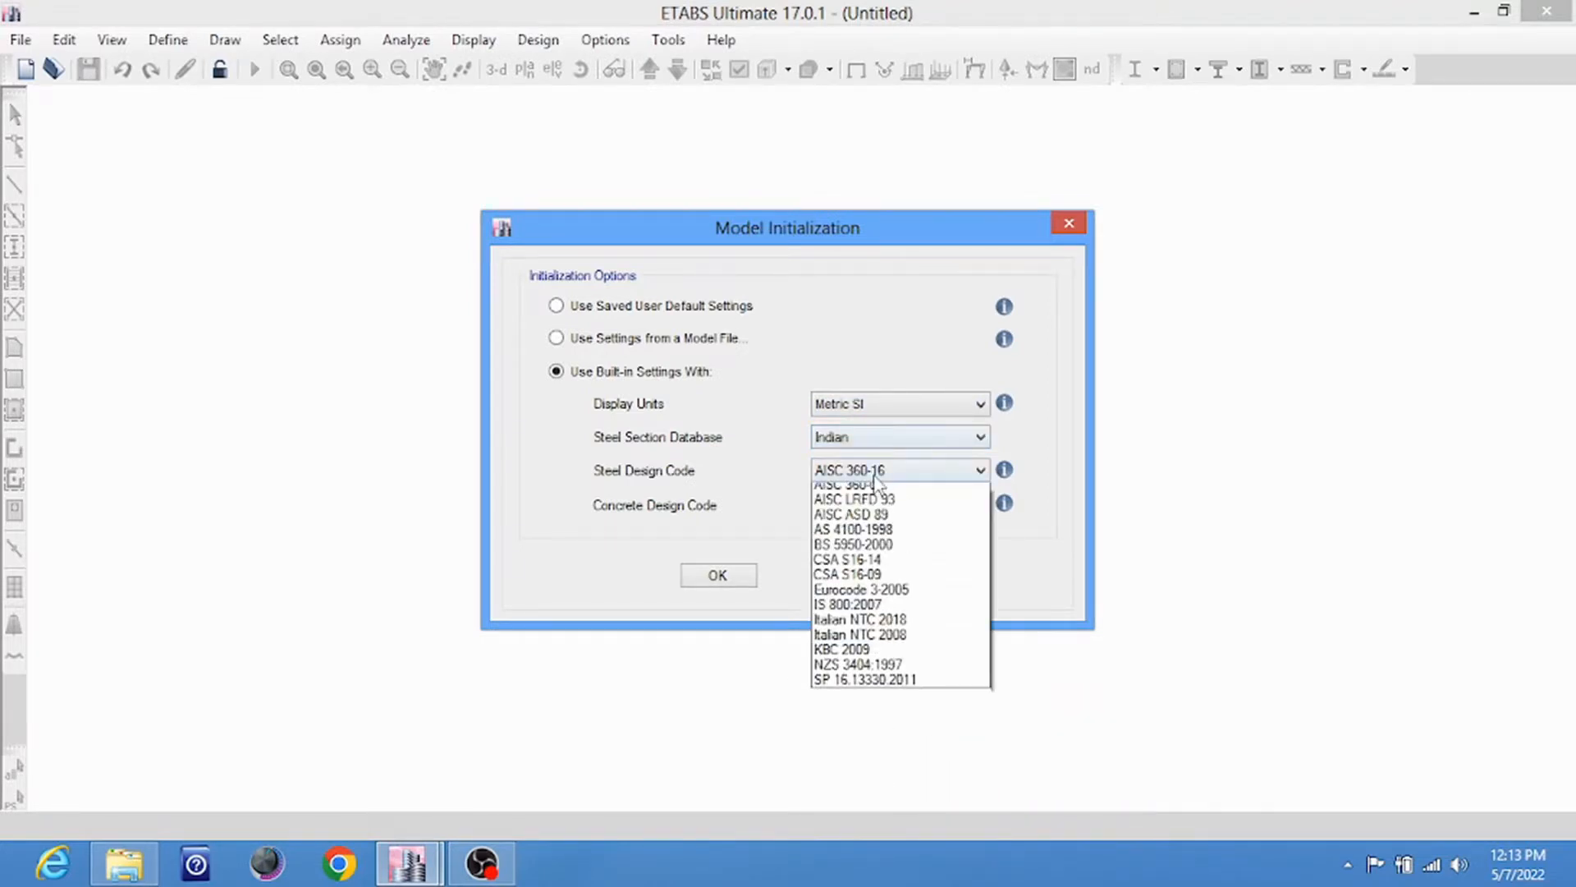
left_click(879, 645)
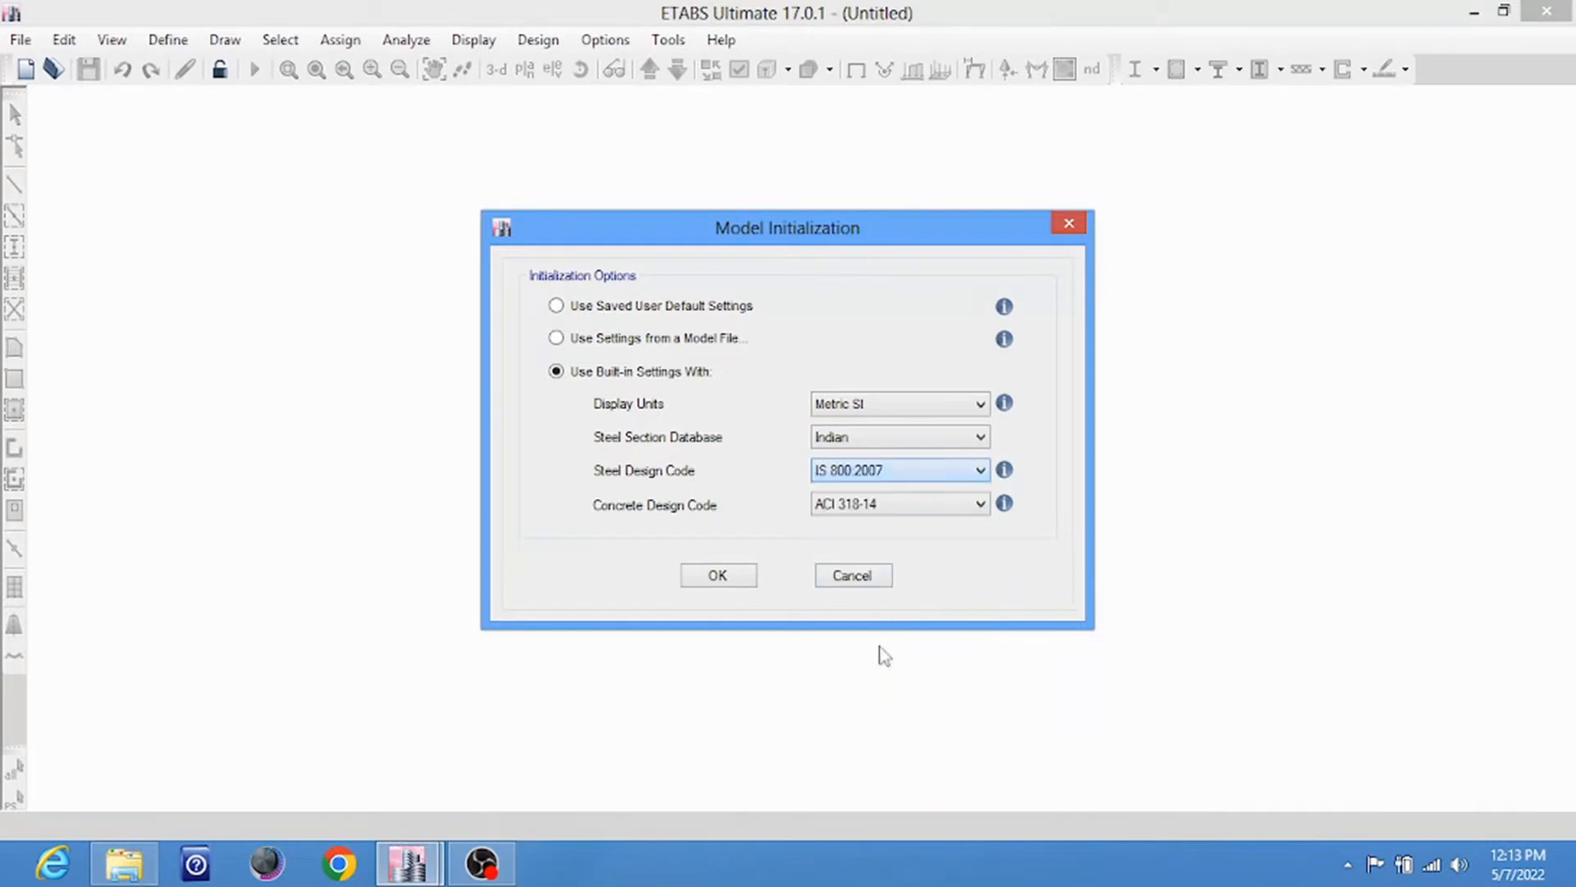
left_click(873, 508)
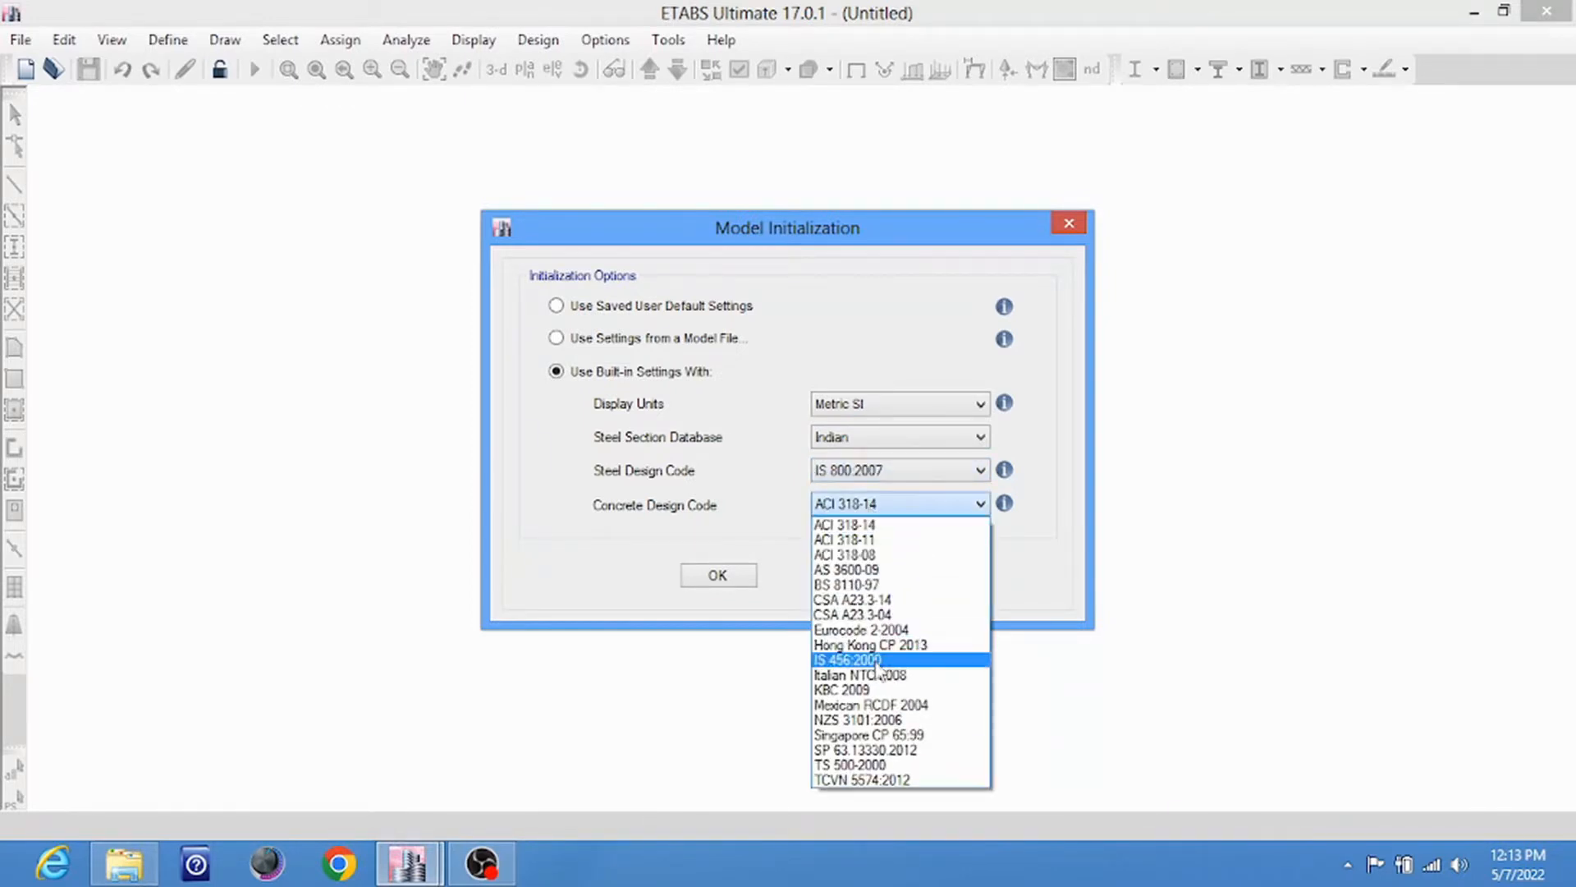
left_click(879, 660)
left_click(736, 577)
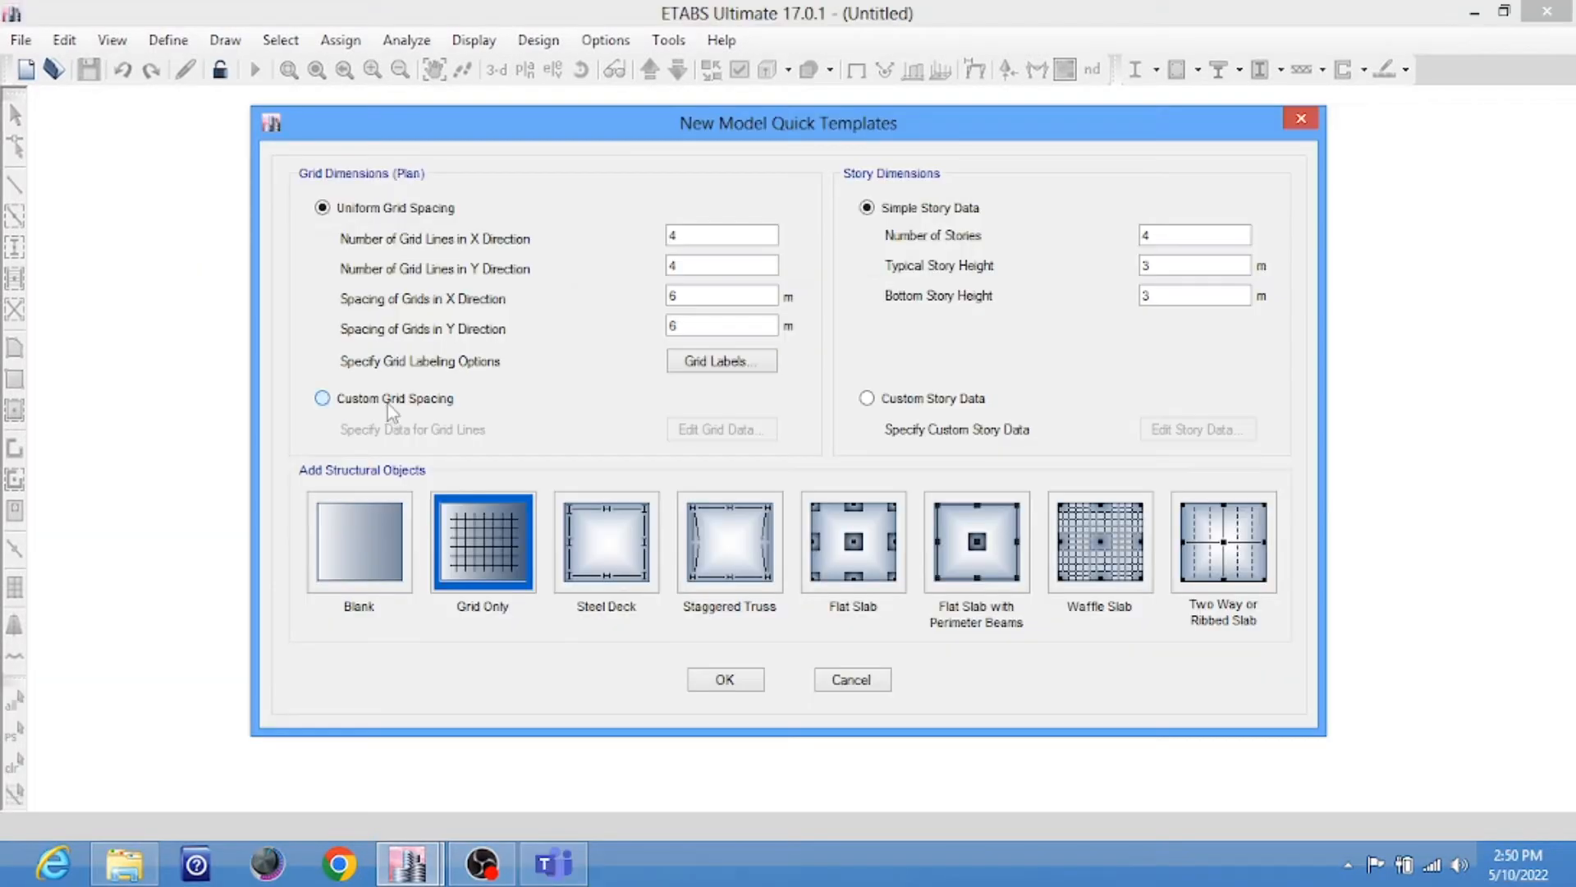
left_click(387, 400)
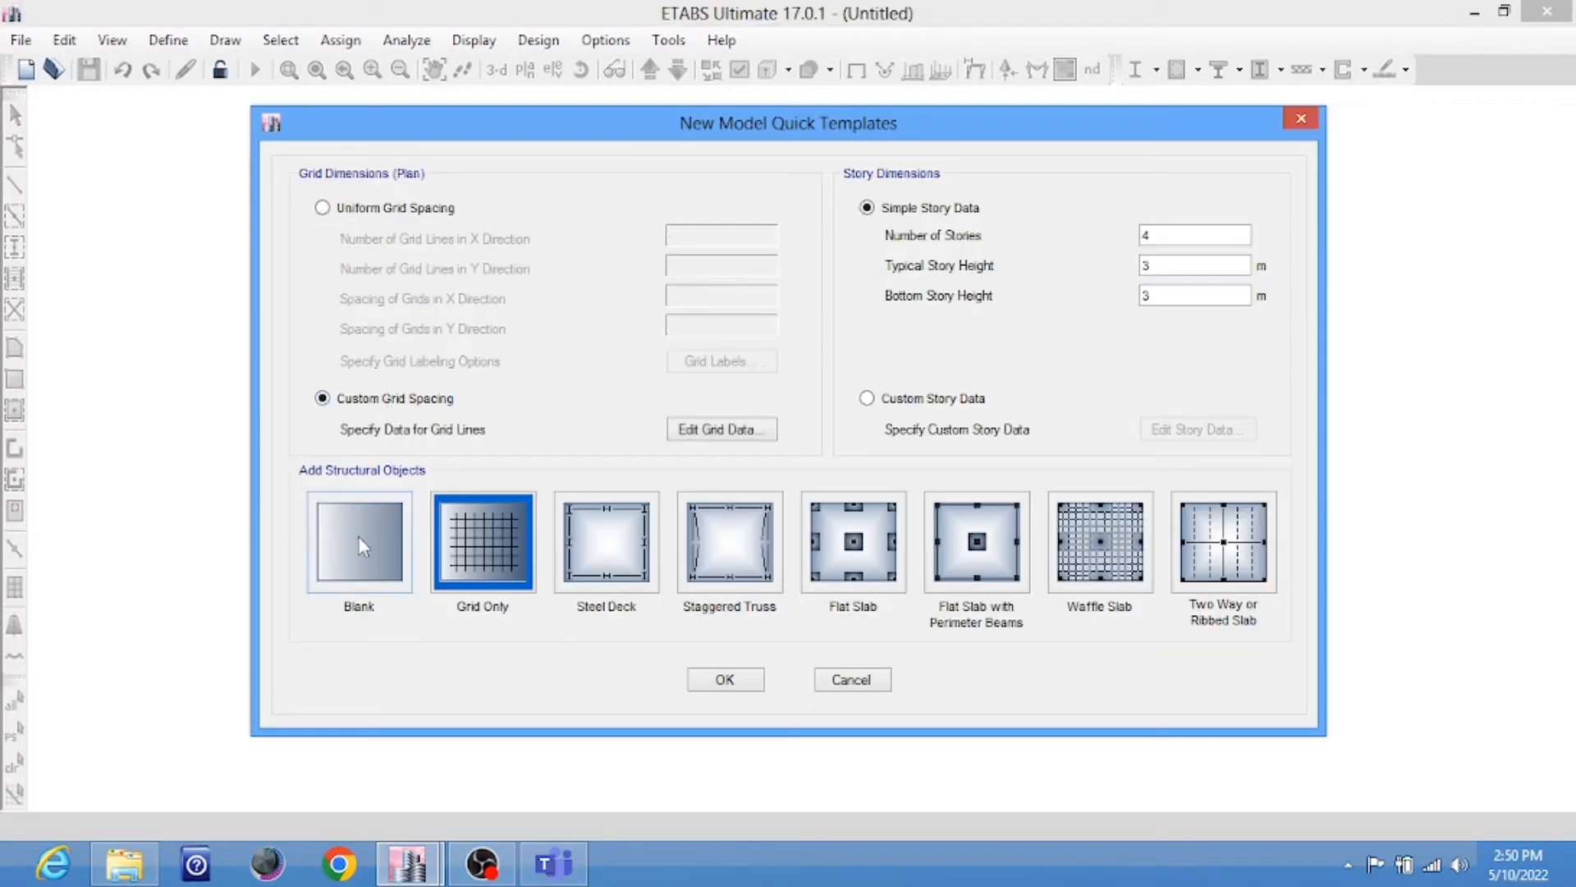
left_click(404, 212)
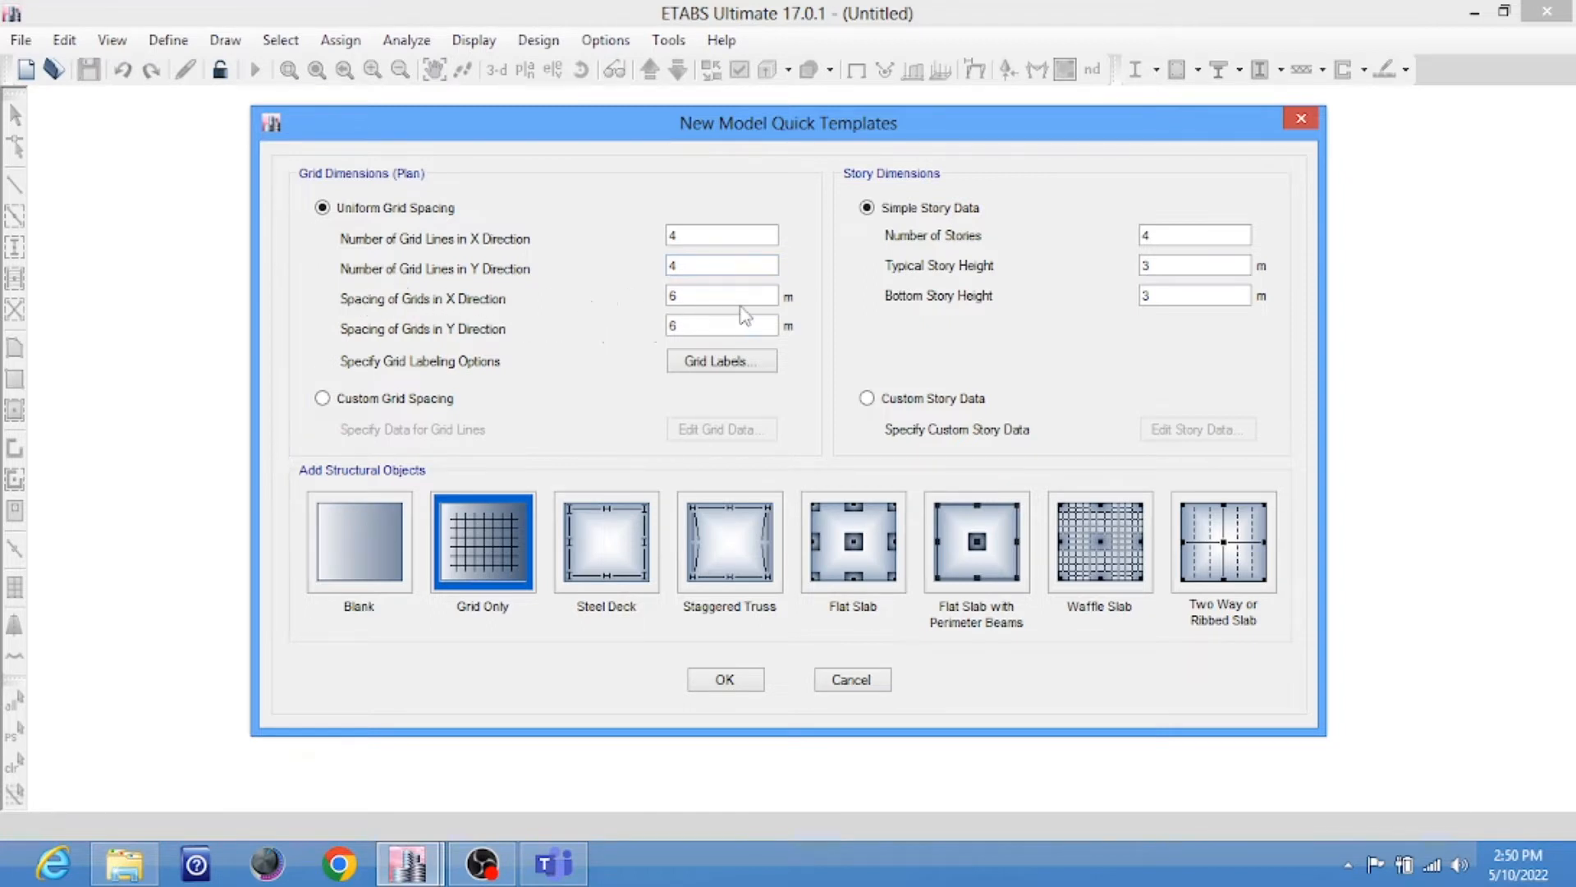
left_click(382, 400)
left_click(745, 438)
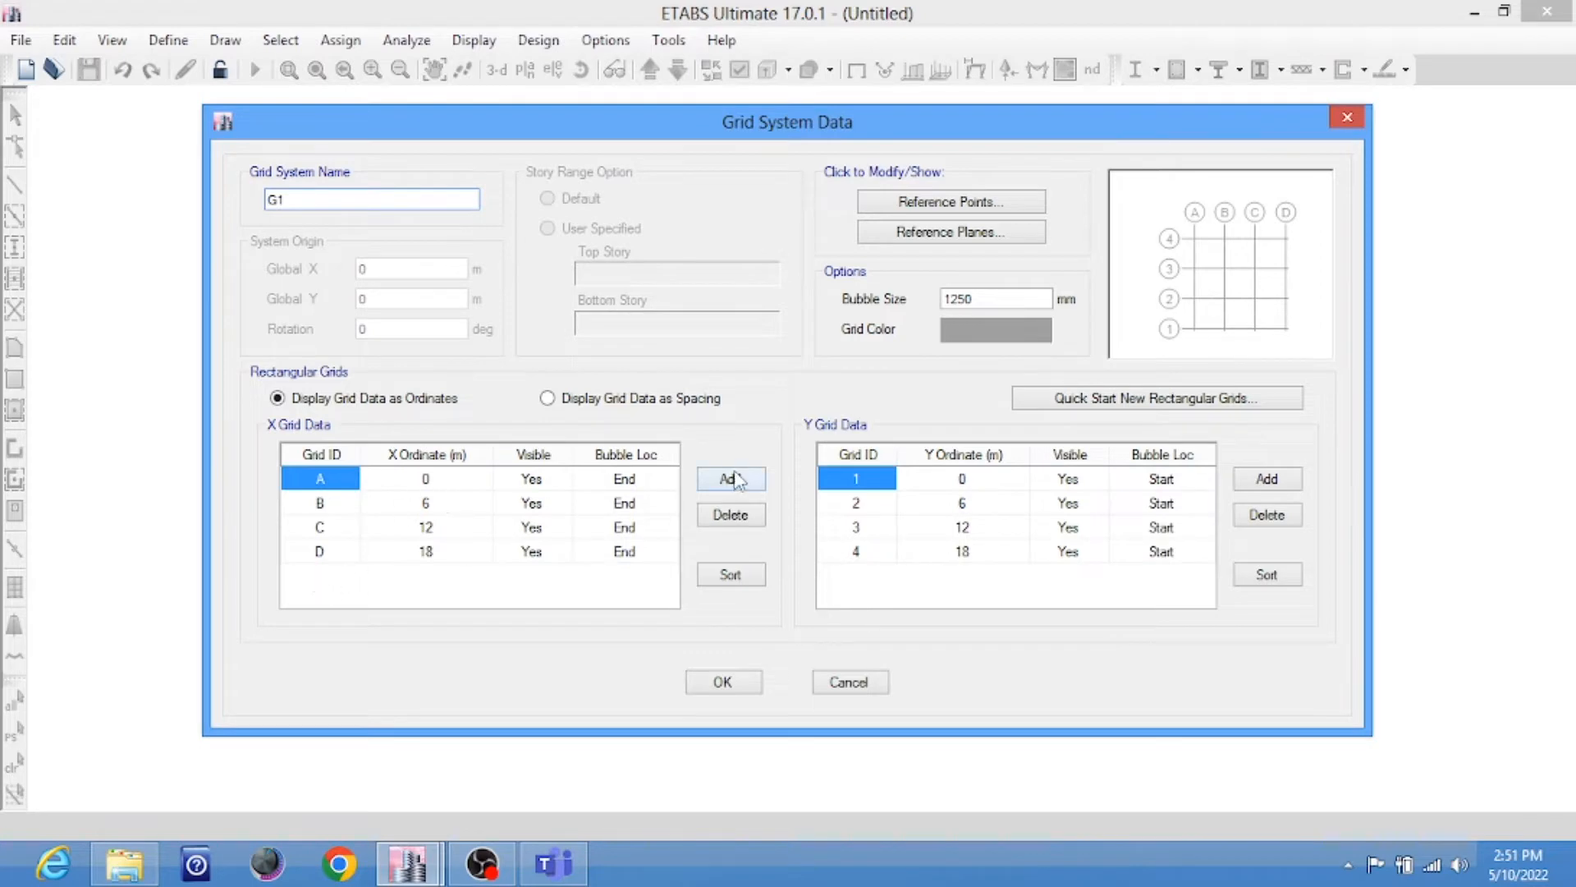
left_click(730, 479)
left_click(732, 480)
left_click(838, 681)
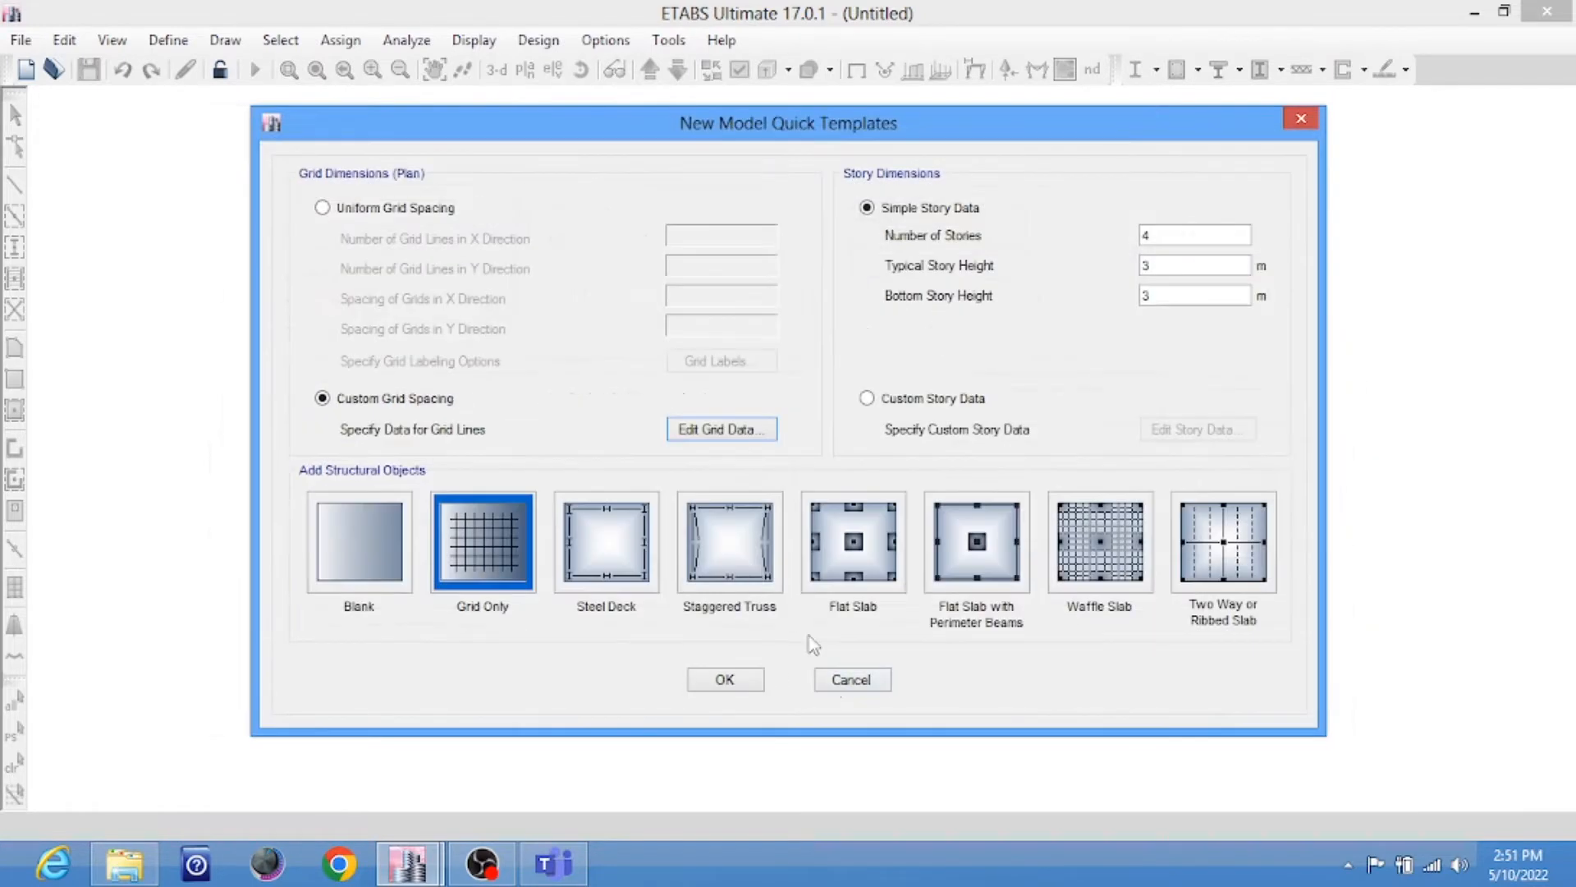
Create the Grid Only model with uniform spacing, 4 by 4 grid lines at 6 m, and four stories 3 m high
left_click(404, 208)
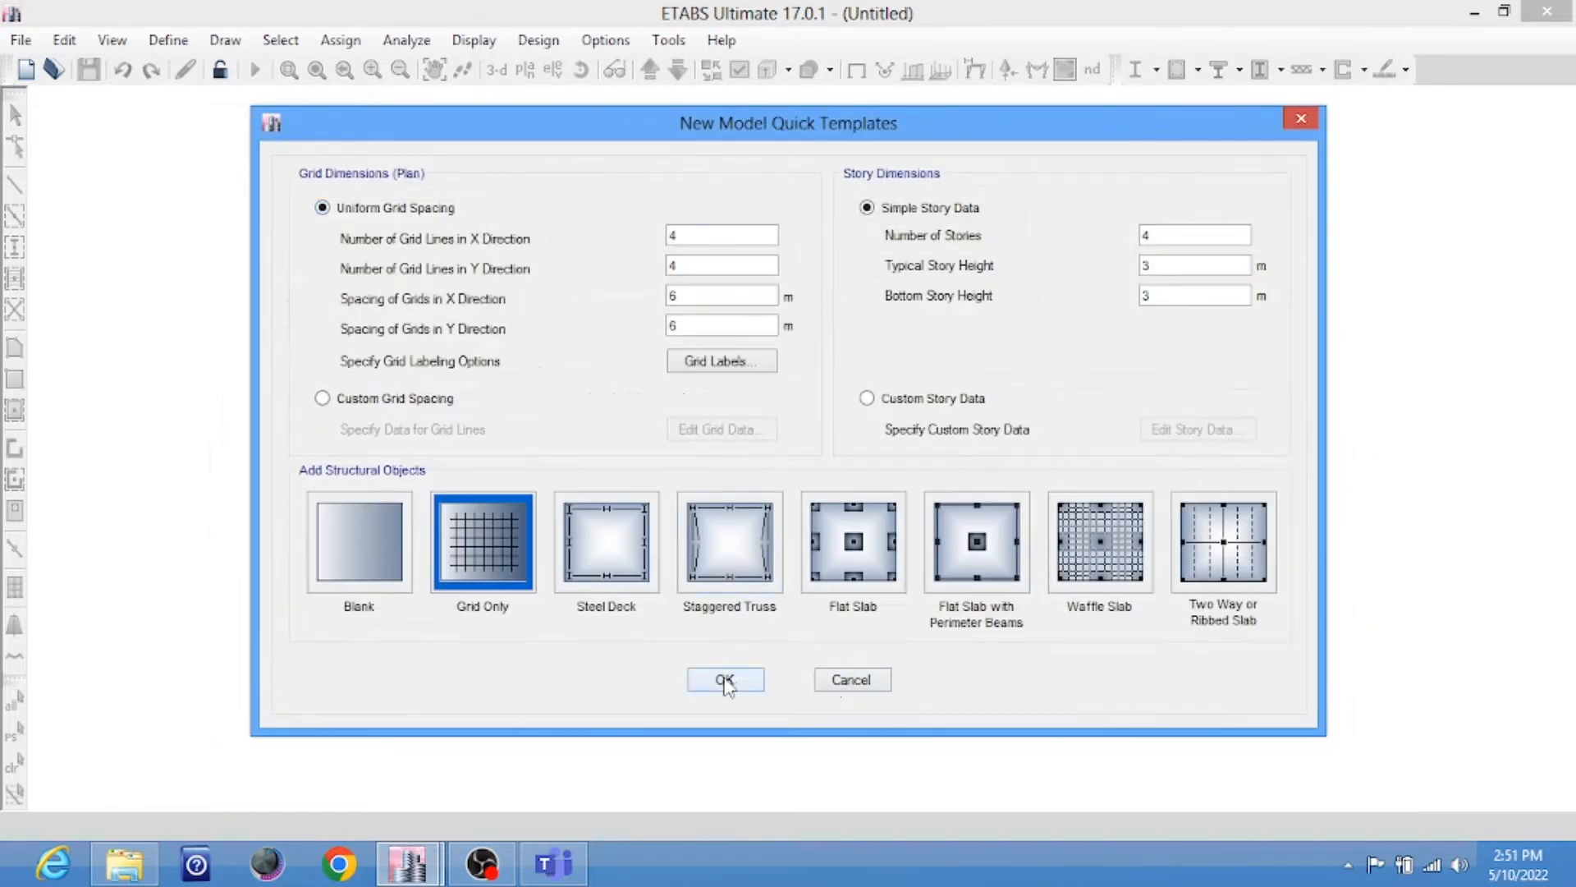
left_click(726, 682)
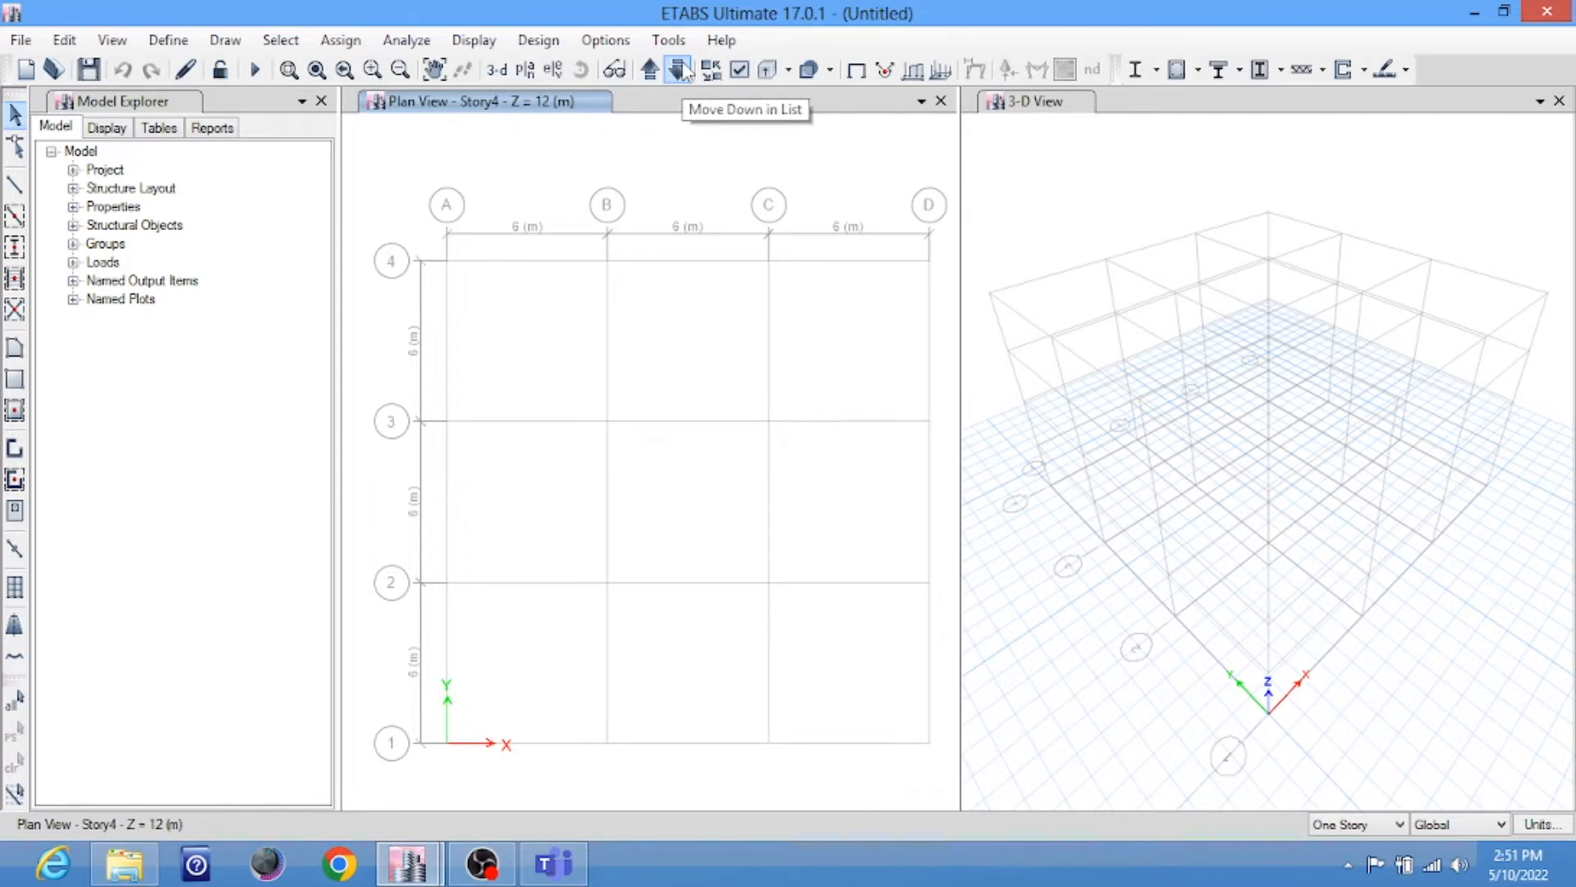
Display the Story1 level in the plan view
left_click(525, 70)
left_click_drag(678, 149, 1016, 115)
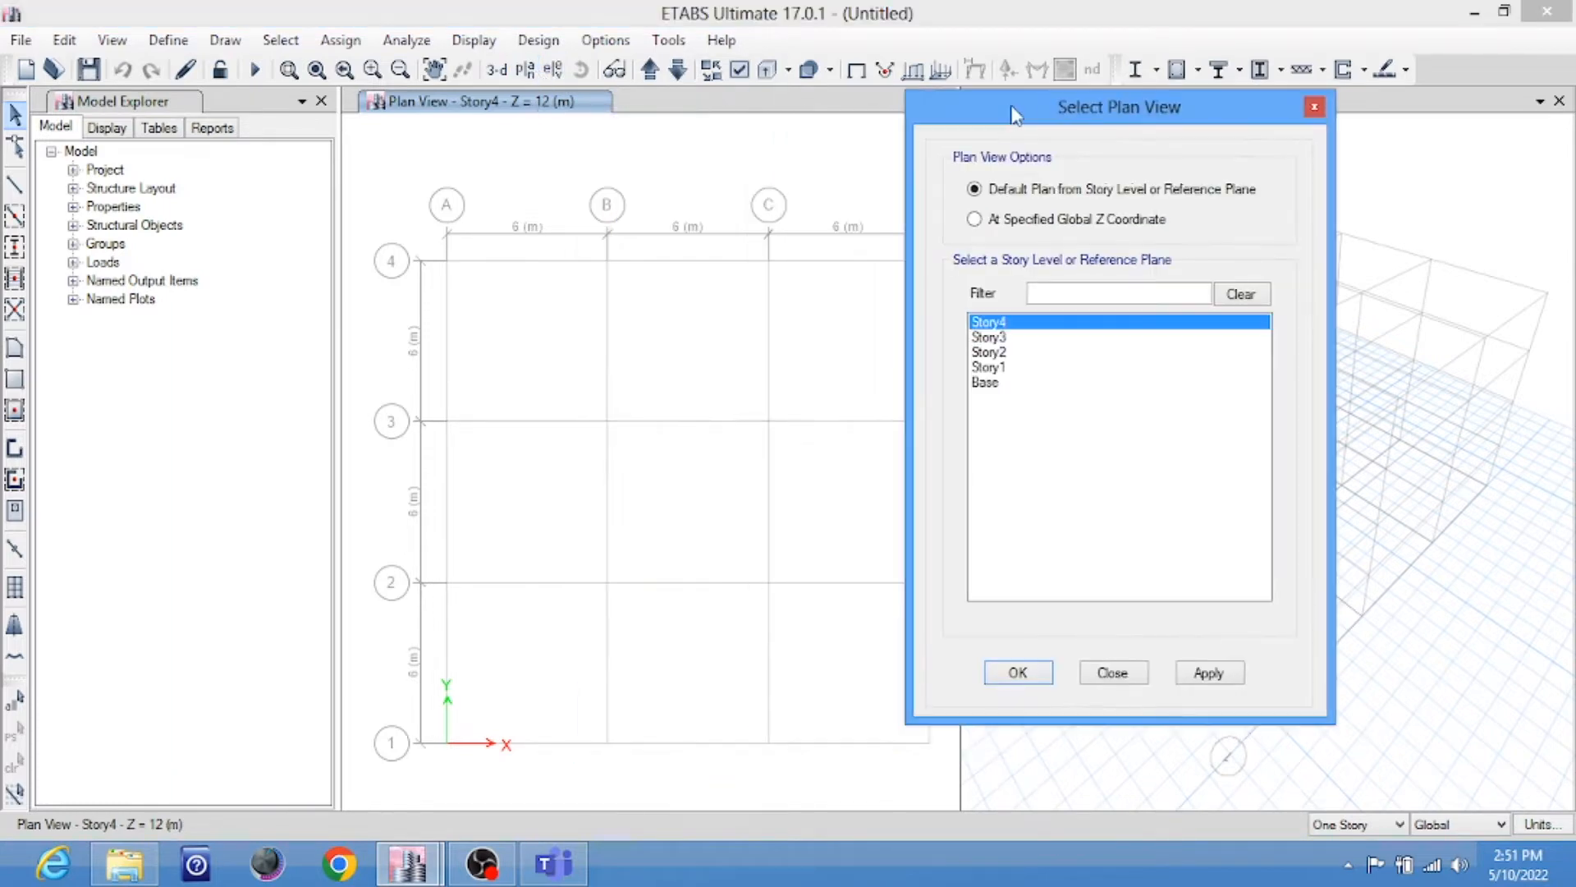
left_click(993, 367)
left_click(1016, 673)
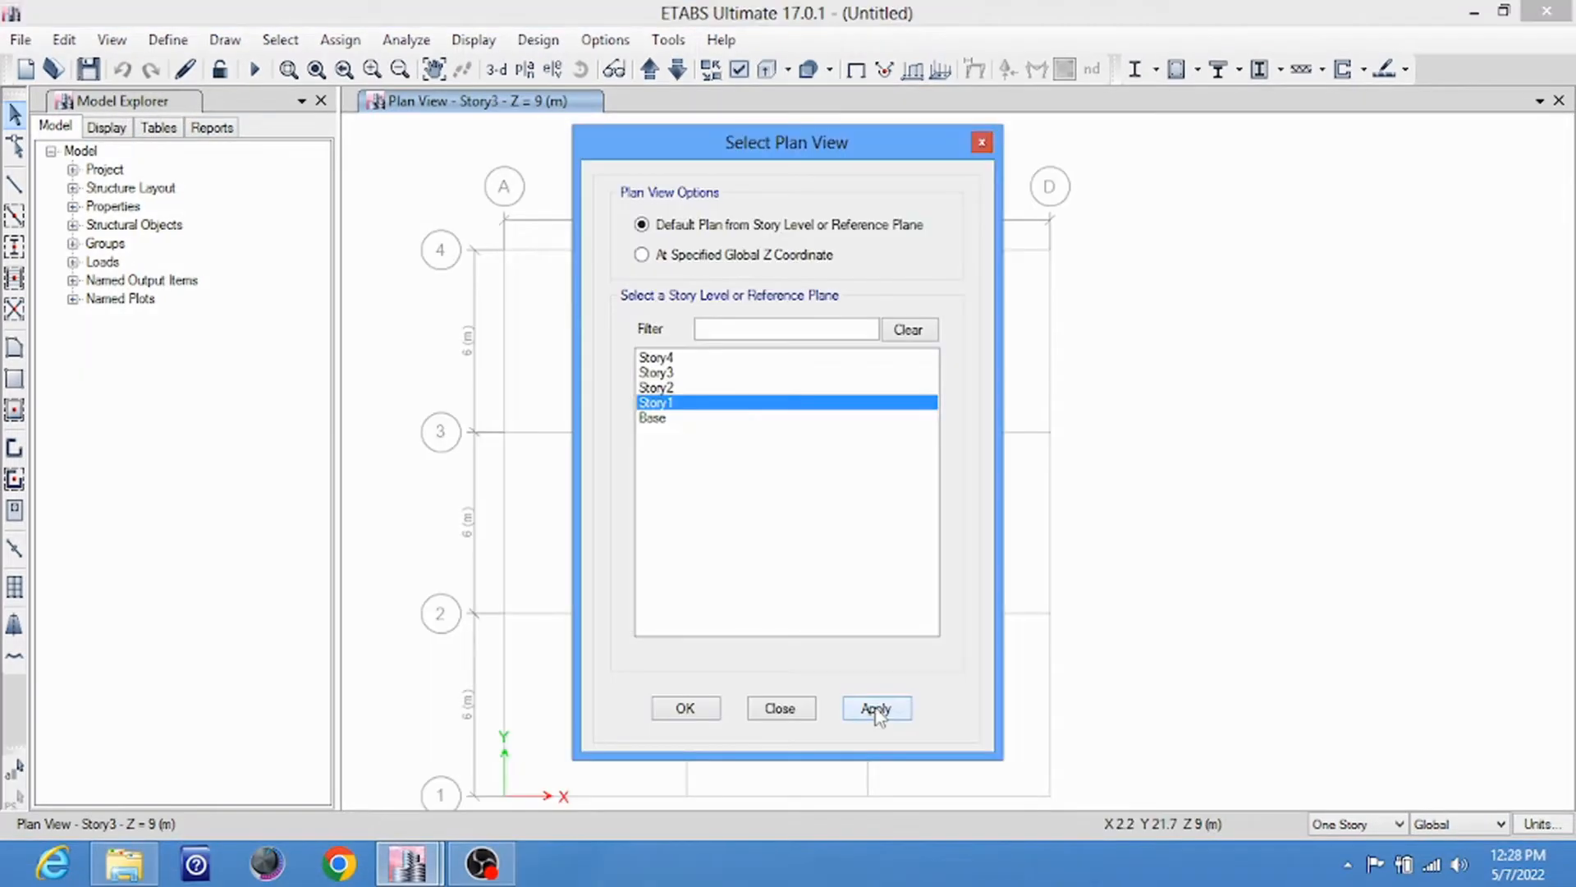
left_click(876, 708)
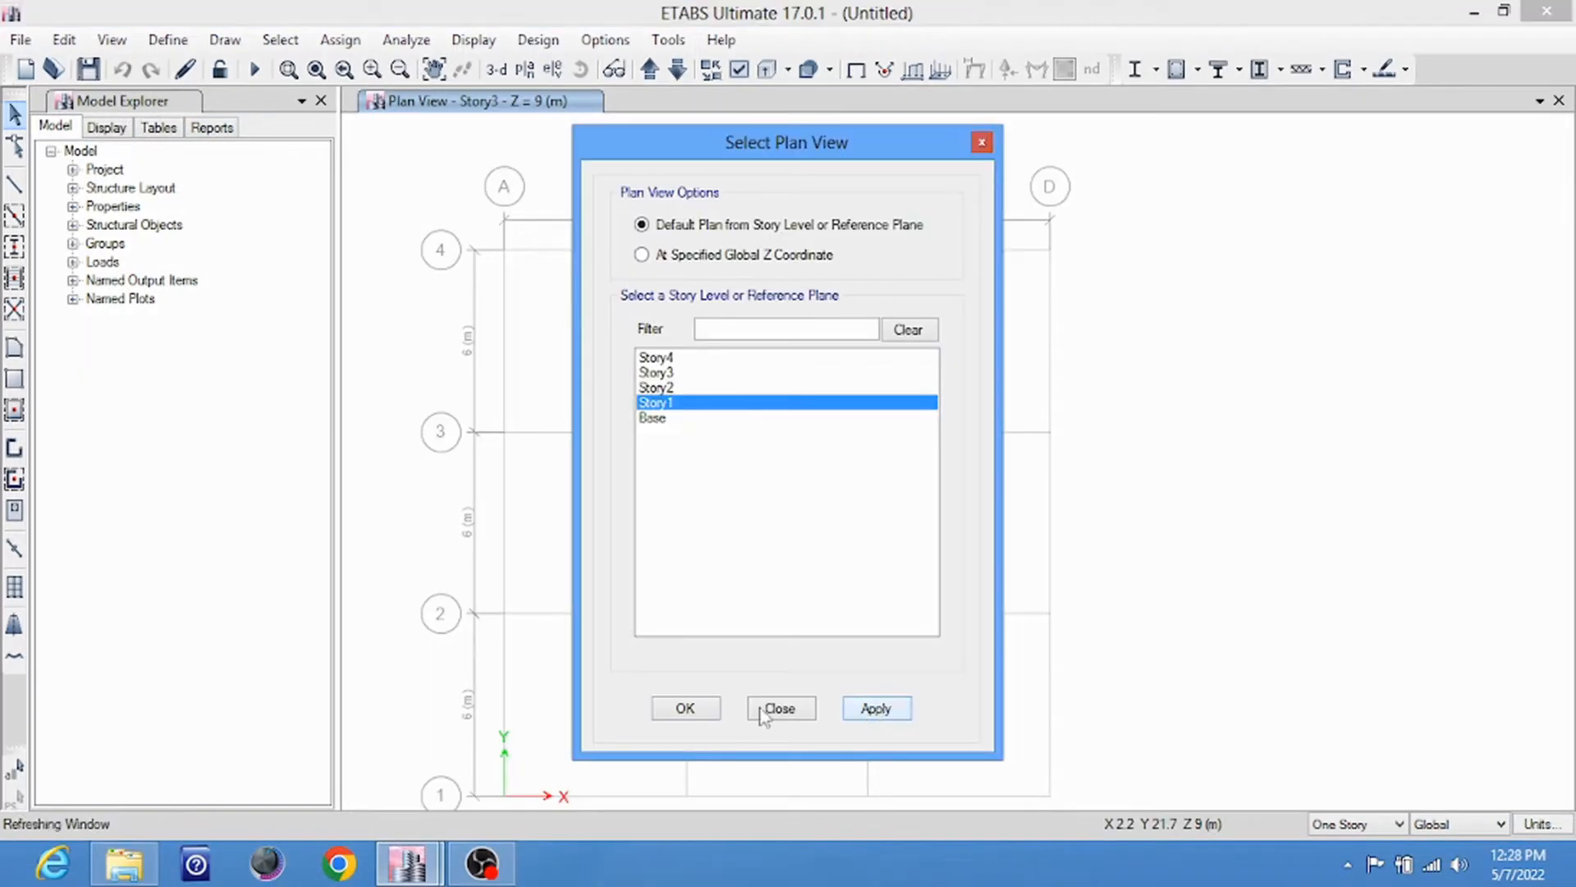
left_click(687, 708)
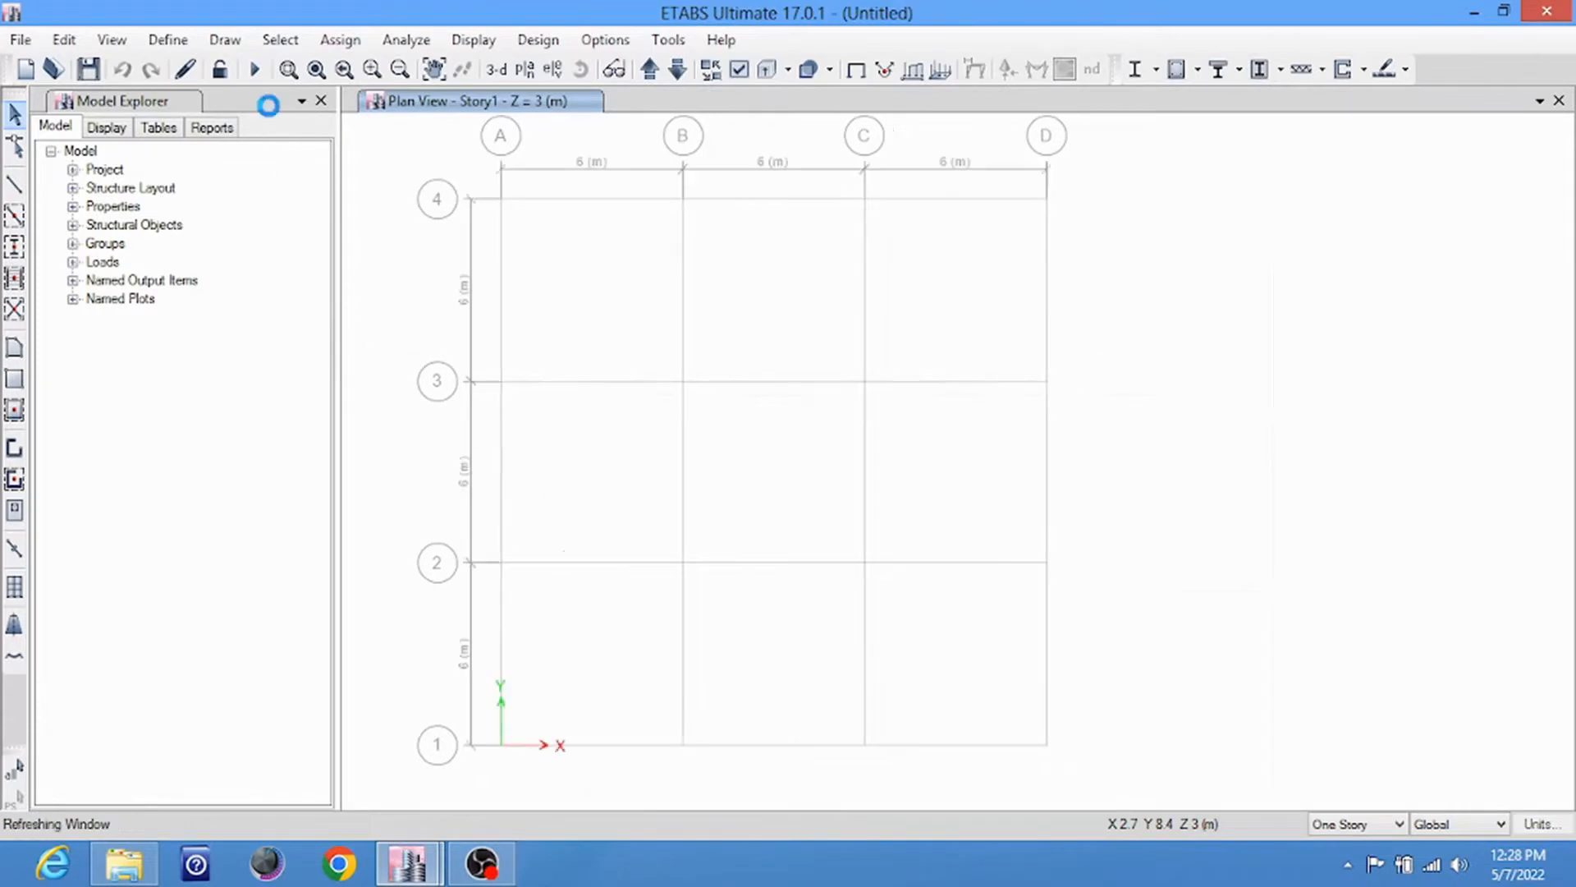
Add a new material with region India, type Concrete, standard Indian and grade M25
left_click(168, 39)
left_click(193, 65)
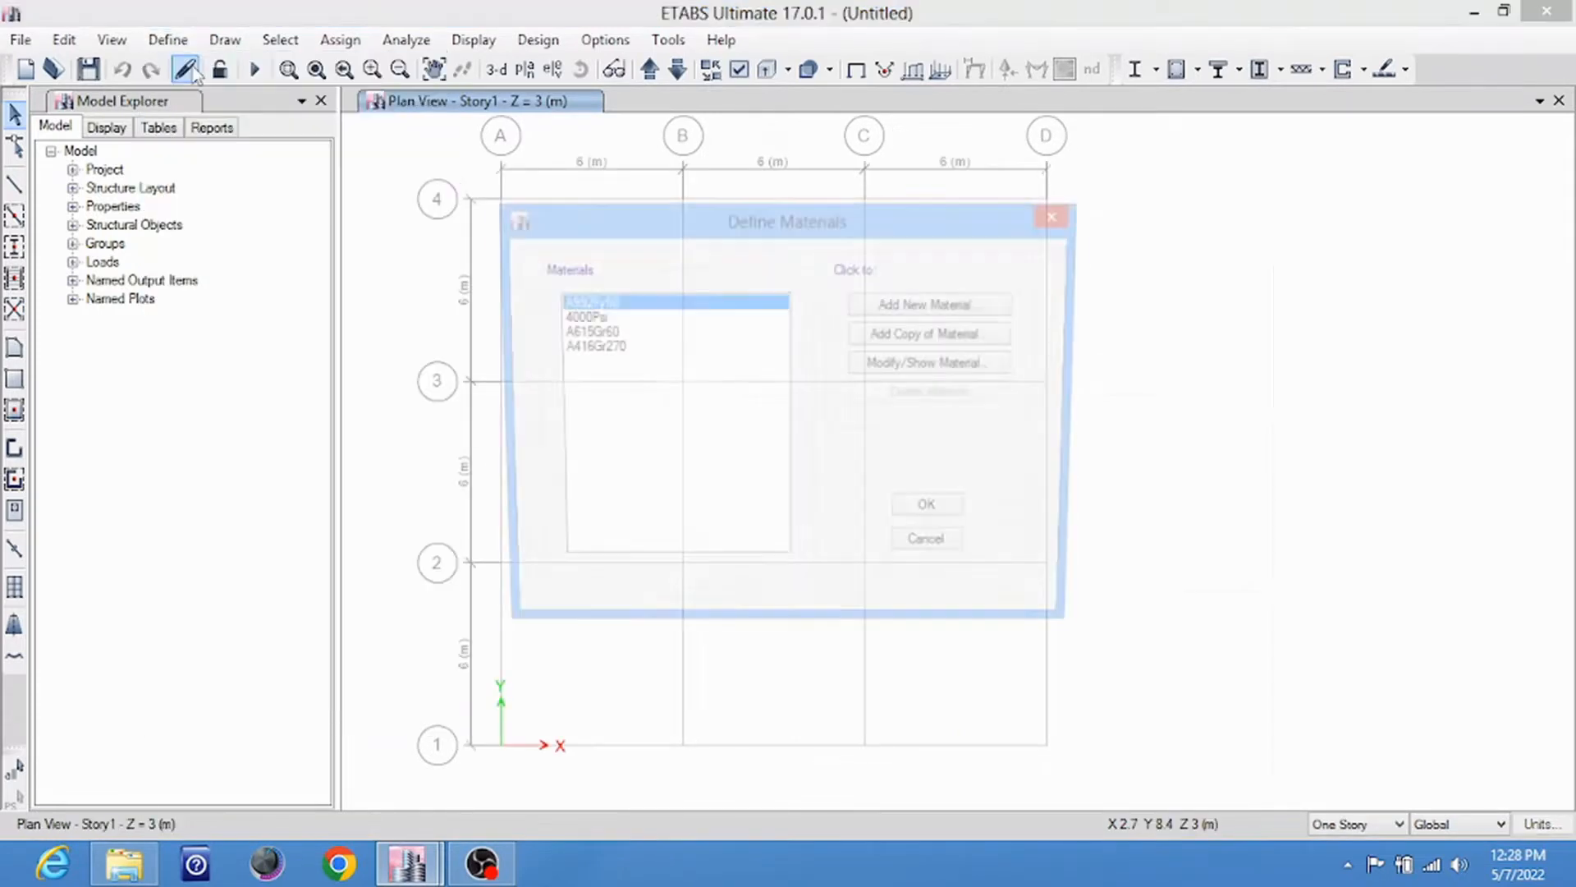
left_click(896, 317)
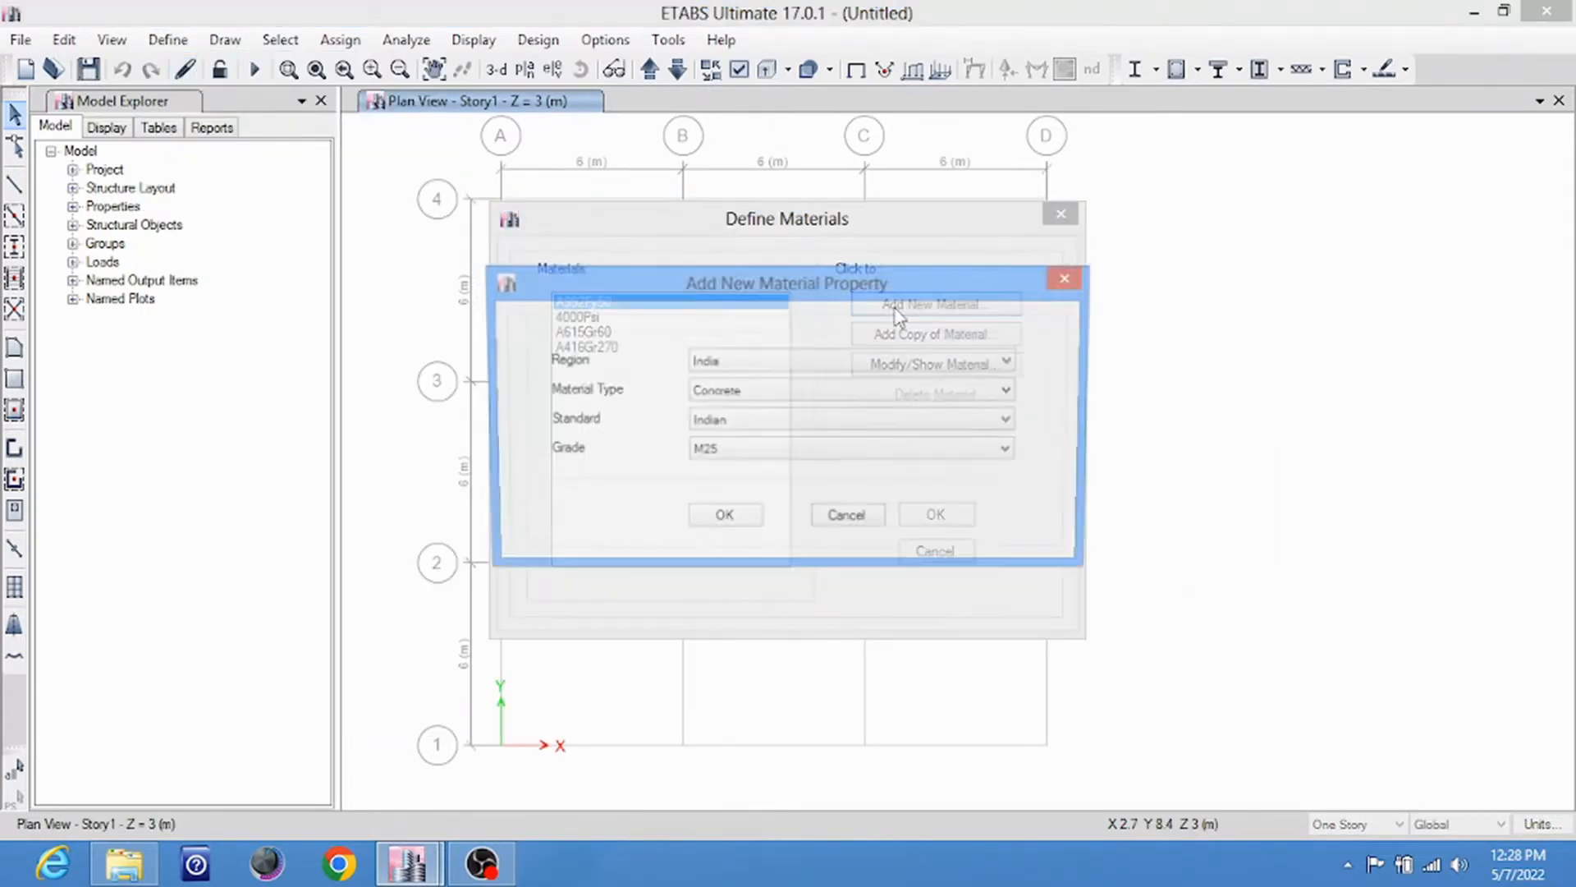
left_click(712, 363)
left_click(712, 363)
left_click(718, 391)
left_click(721, 392)
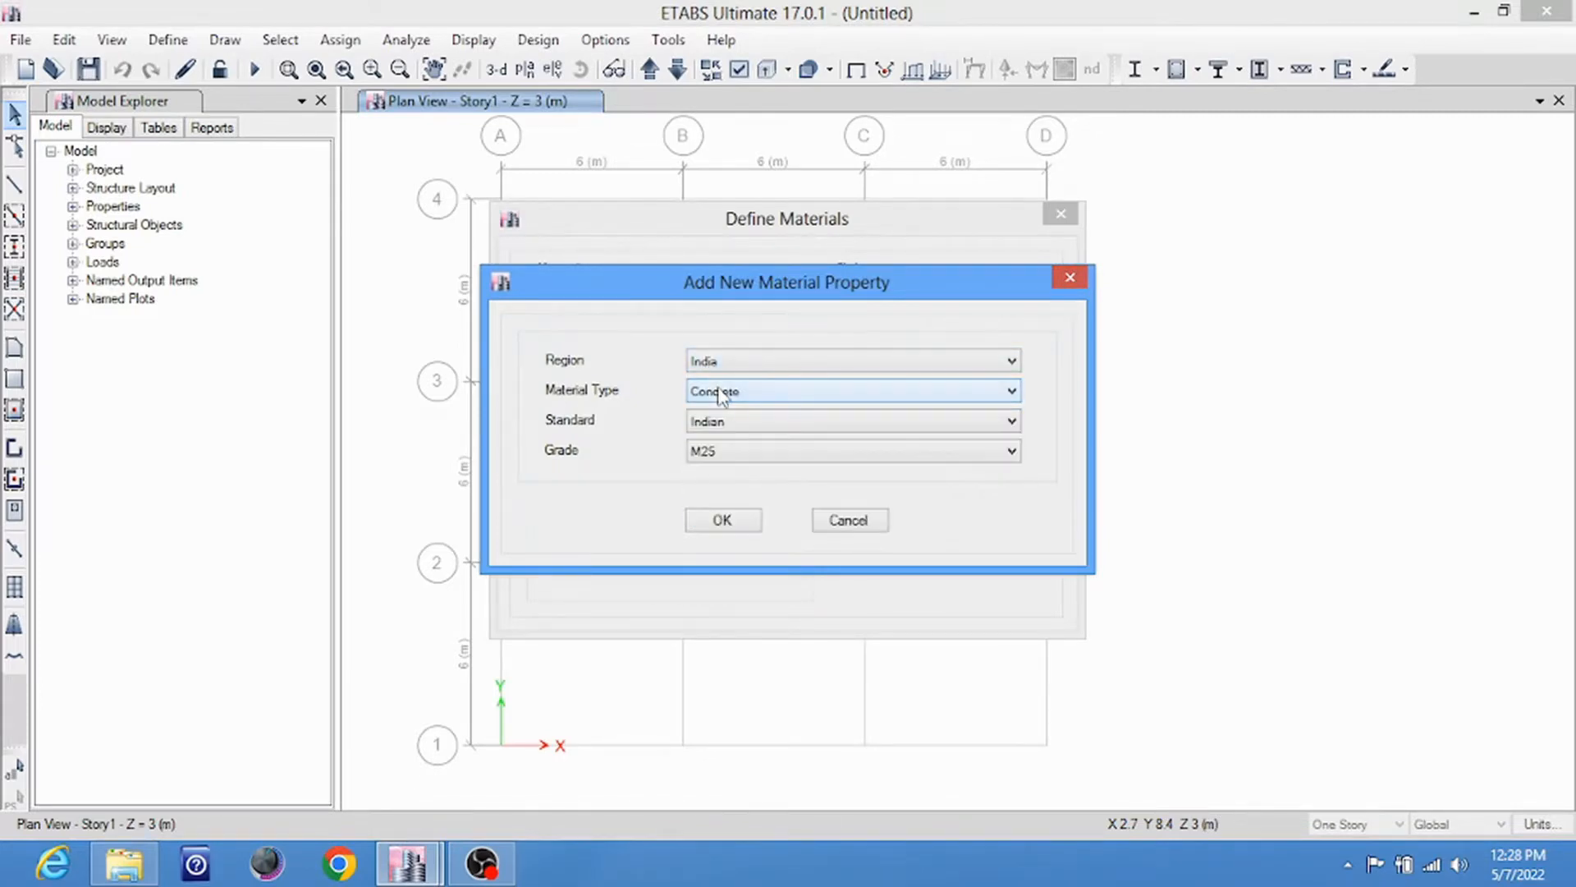
left_click(724, 422)
left_click(724, 422)
left_click(725, 452)
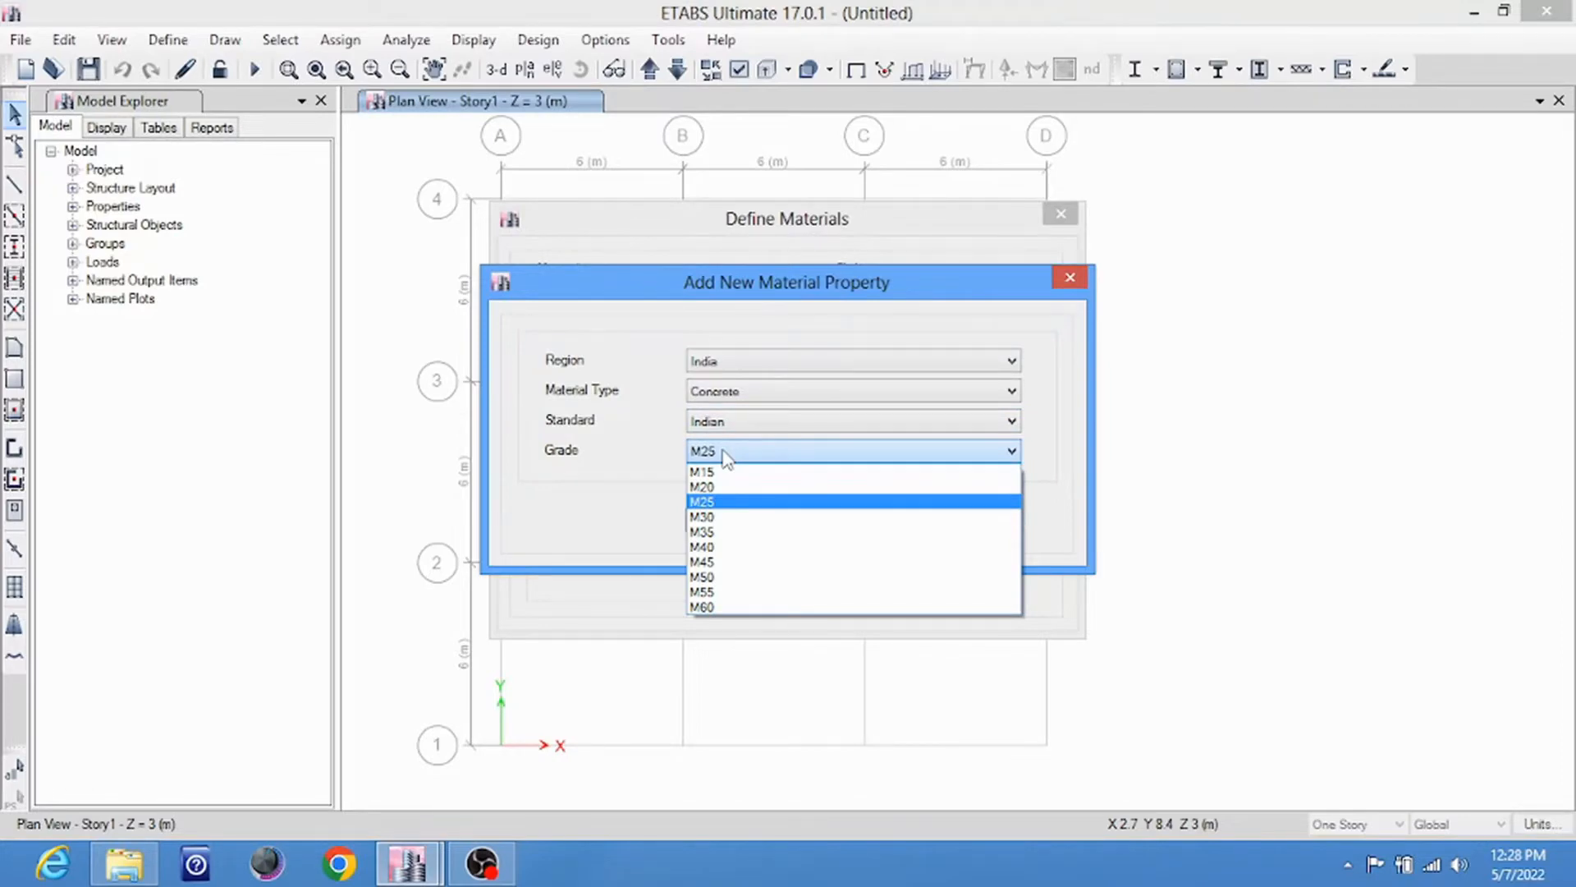
left_click(725, 454)
left_click(723, 519)
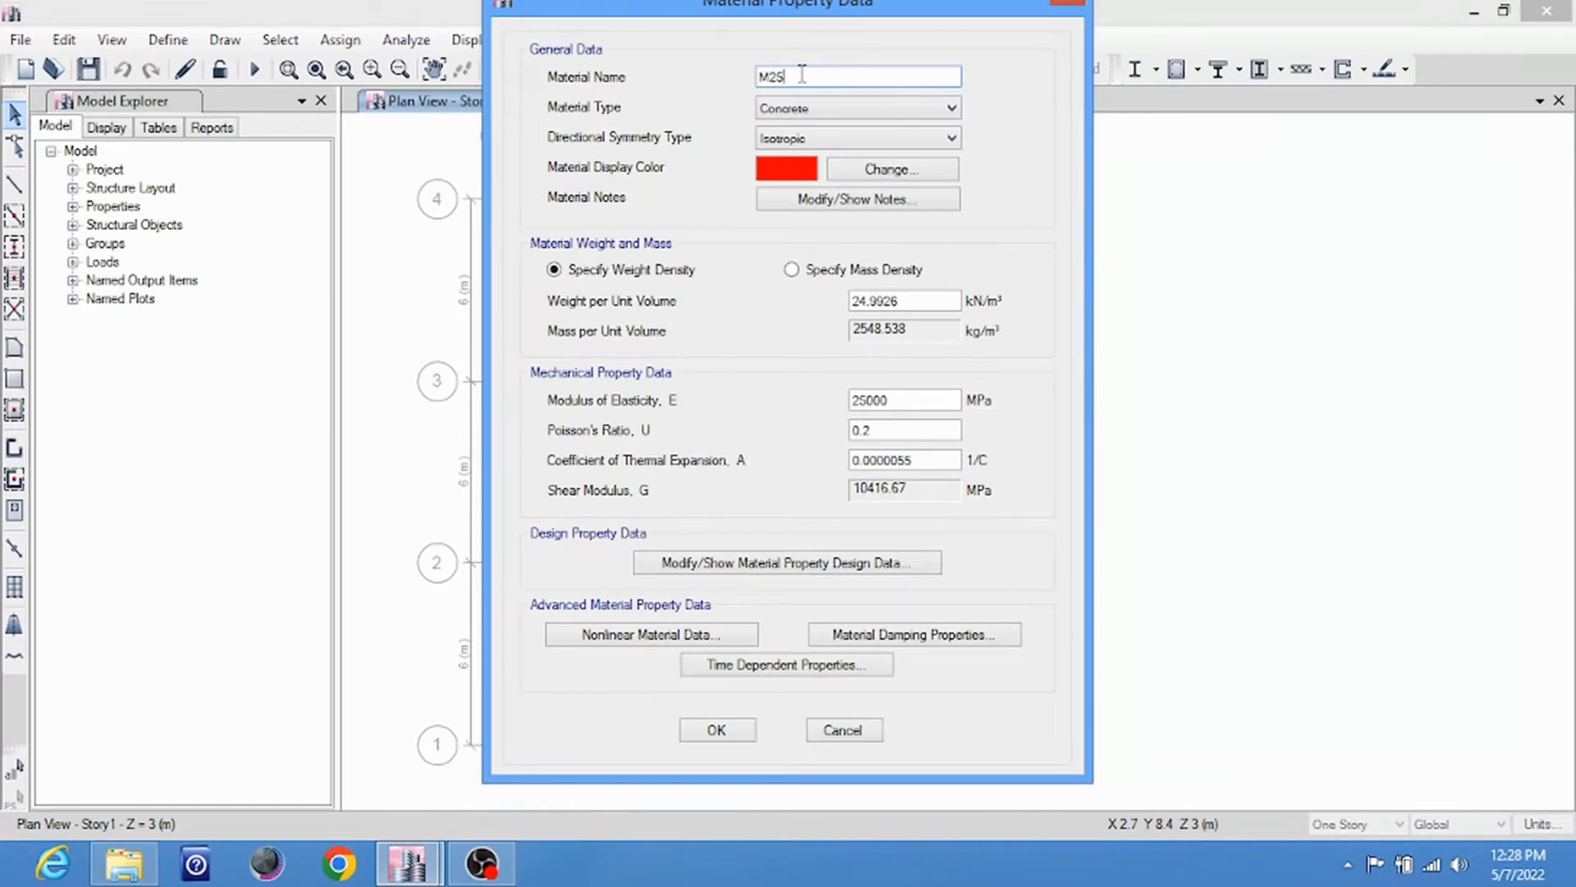
Set the M25 concrete's weight per unit volume to 25 kN/m³, check its design data and accept the material
left_click(904, 301)
double_click(910, 303)
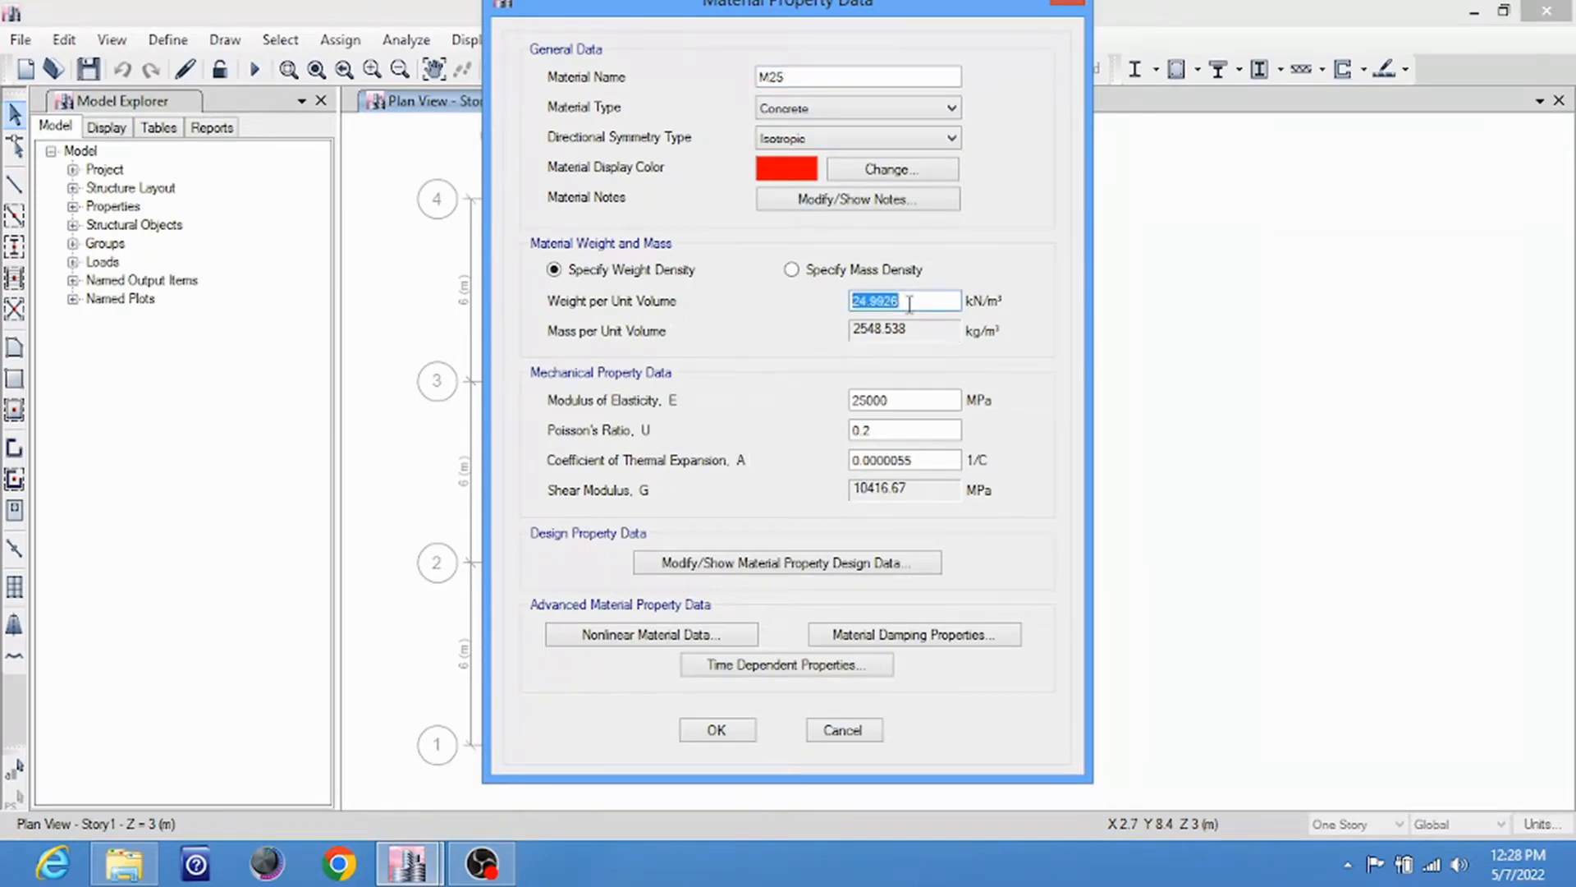
type("25")
left_click(926, 394)
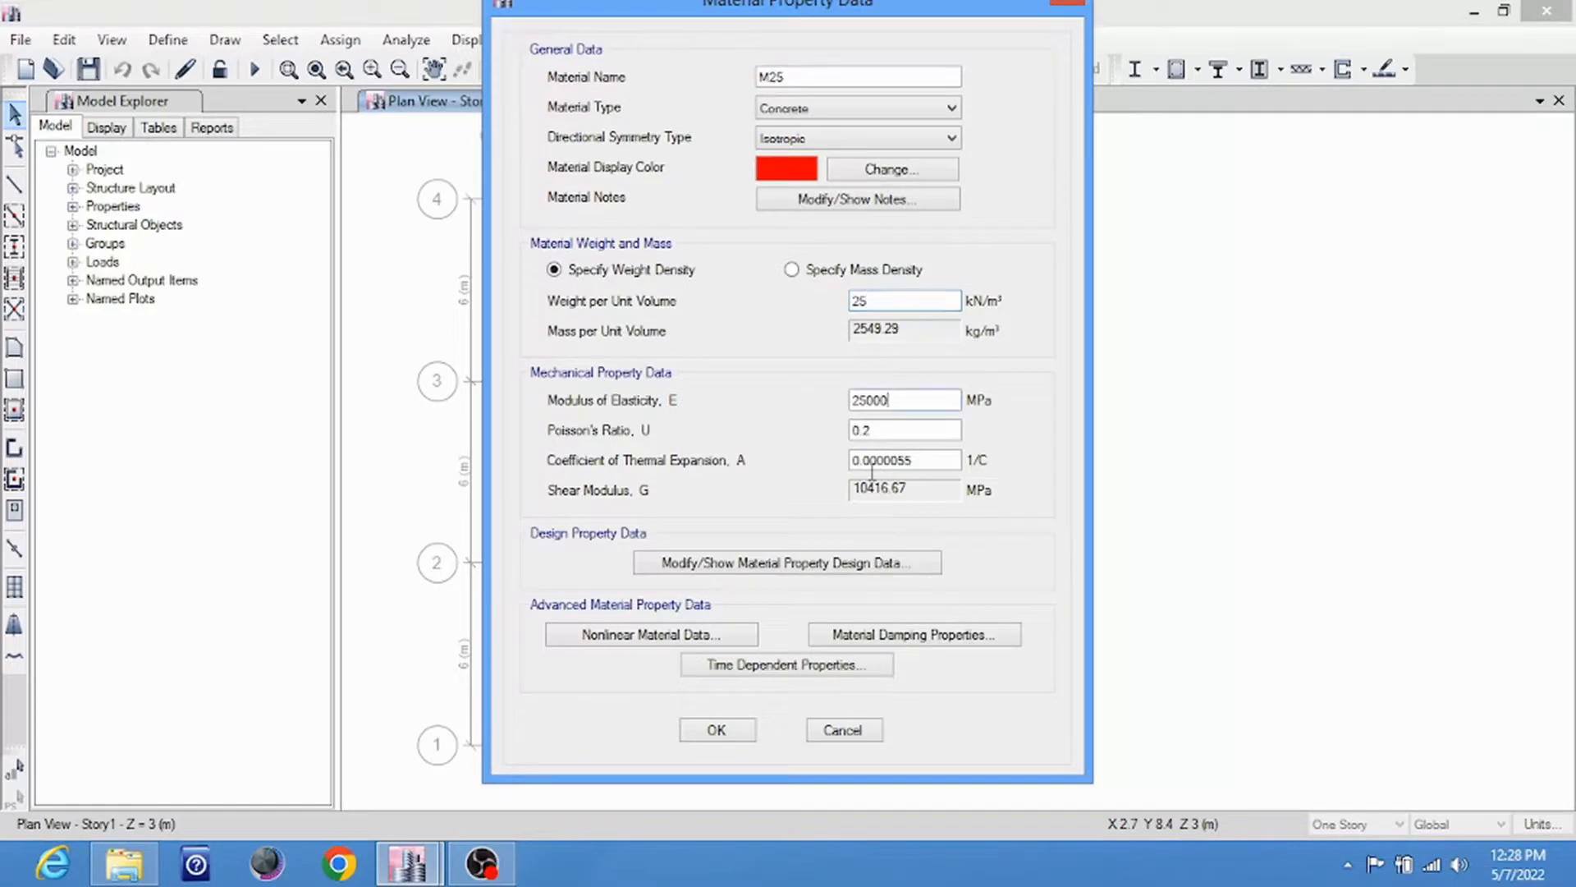
left_click(759, 565)
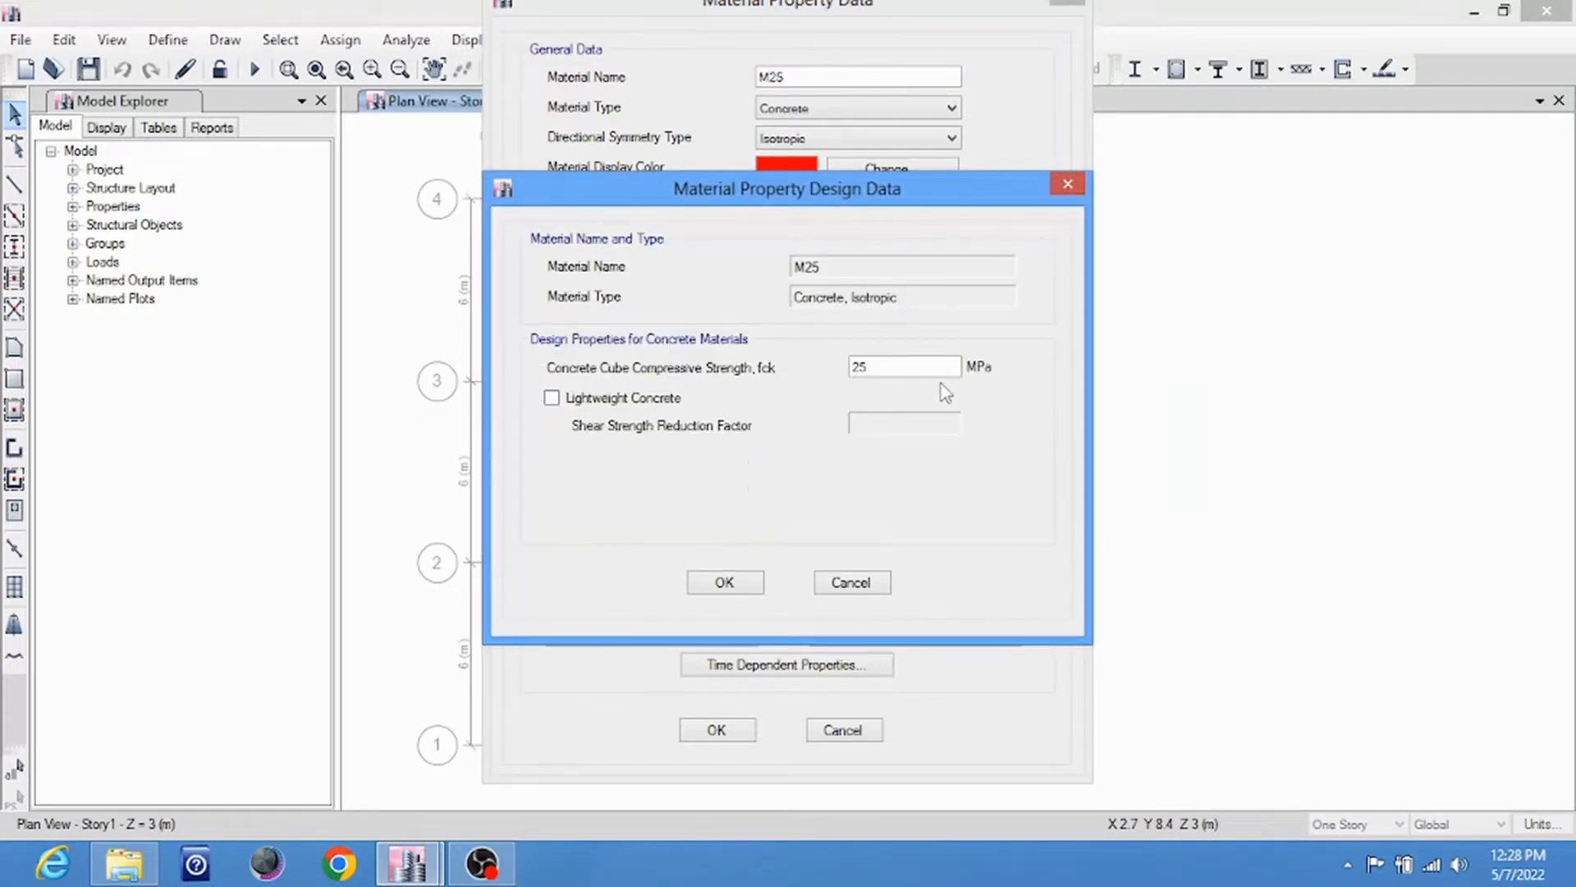
left_click(727, 584)
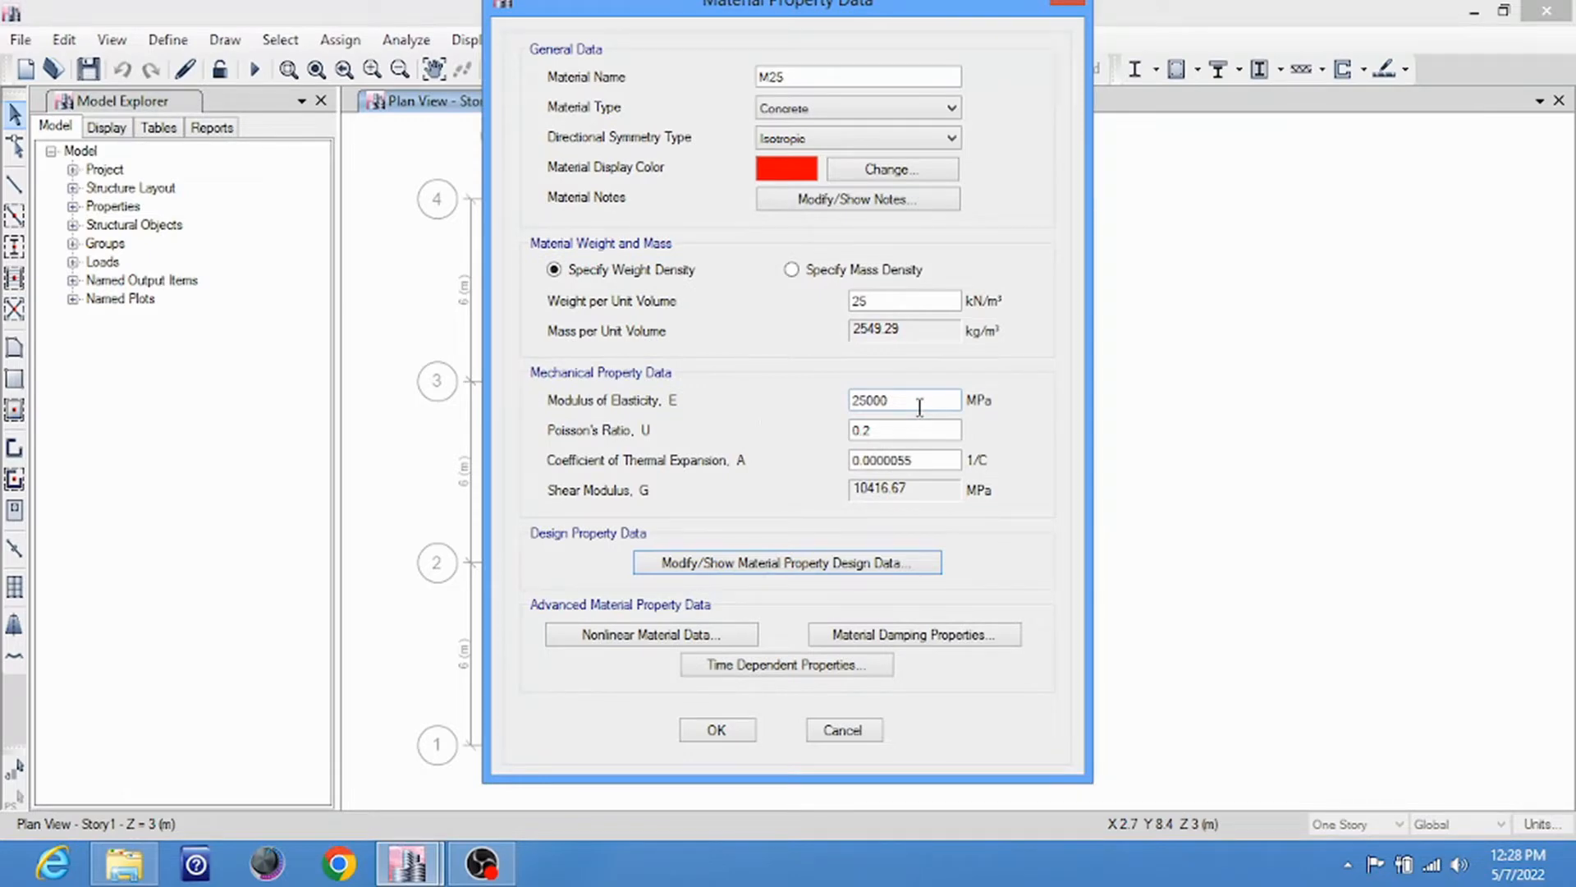
left_click(711, 733)
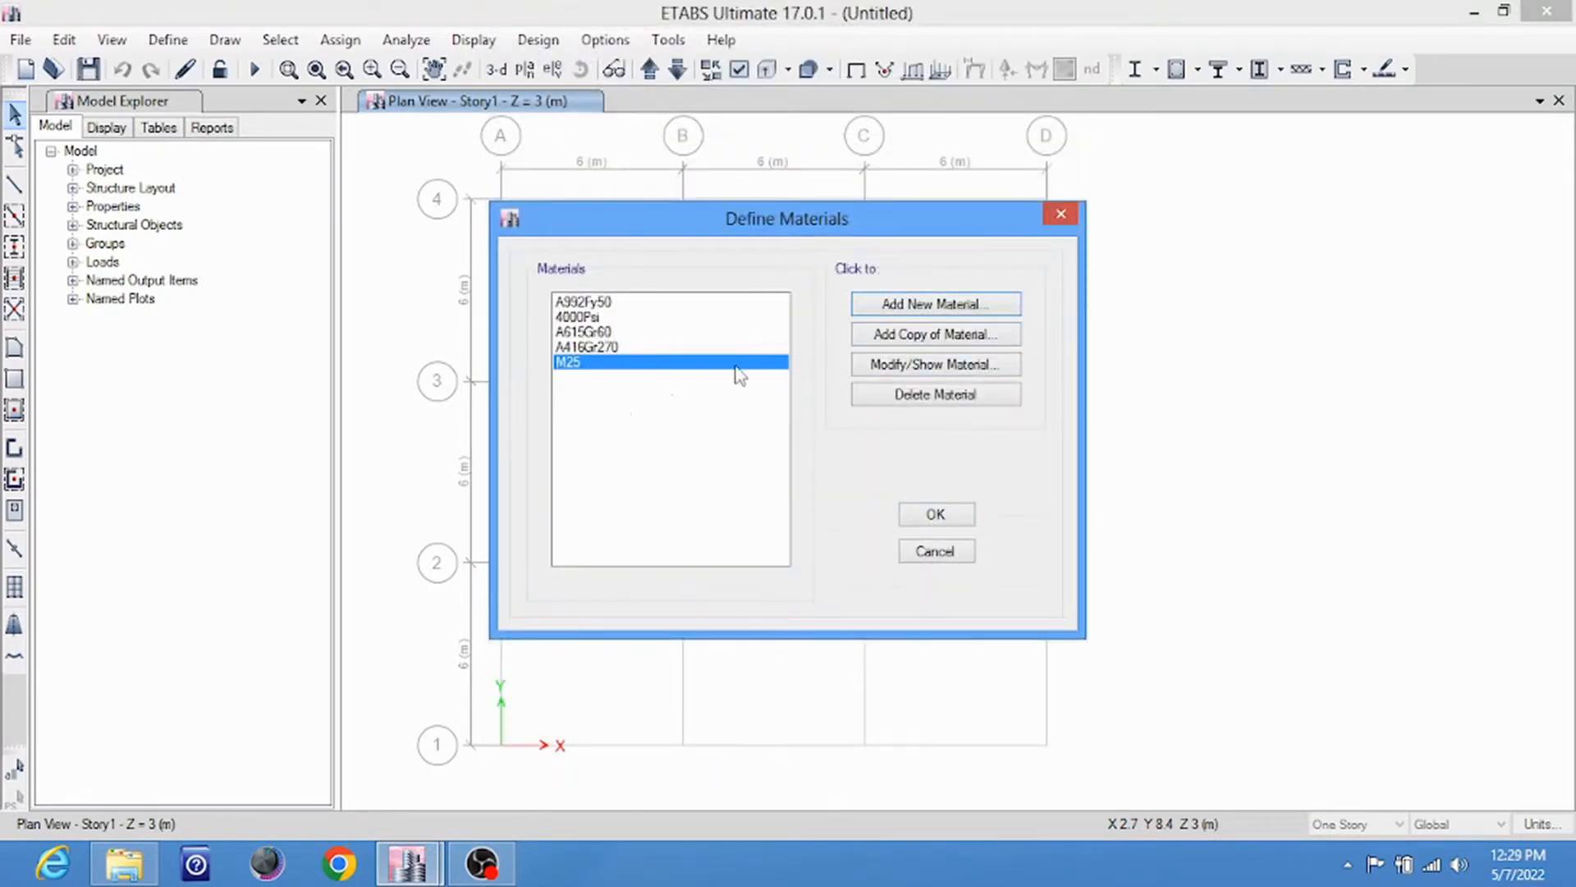
Add a new material with region India, type Concrete, standard Indian and grade M30
left_click(935, 310)
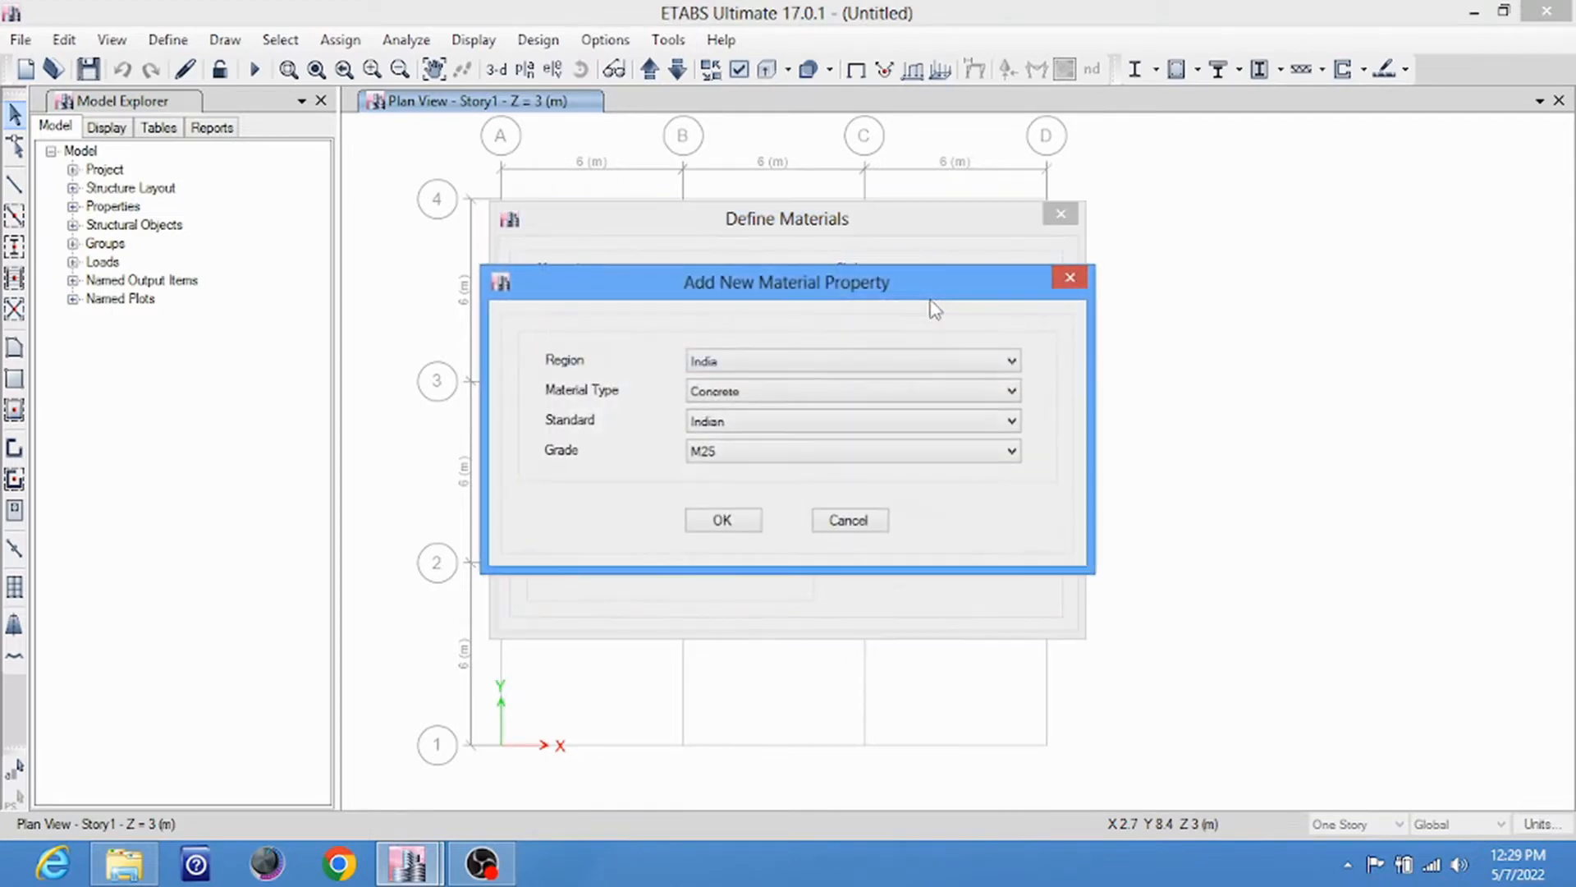
left_click(736, 451)
left_click(719, 519)
left_click(739, 532)
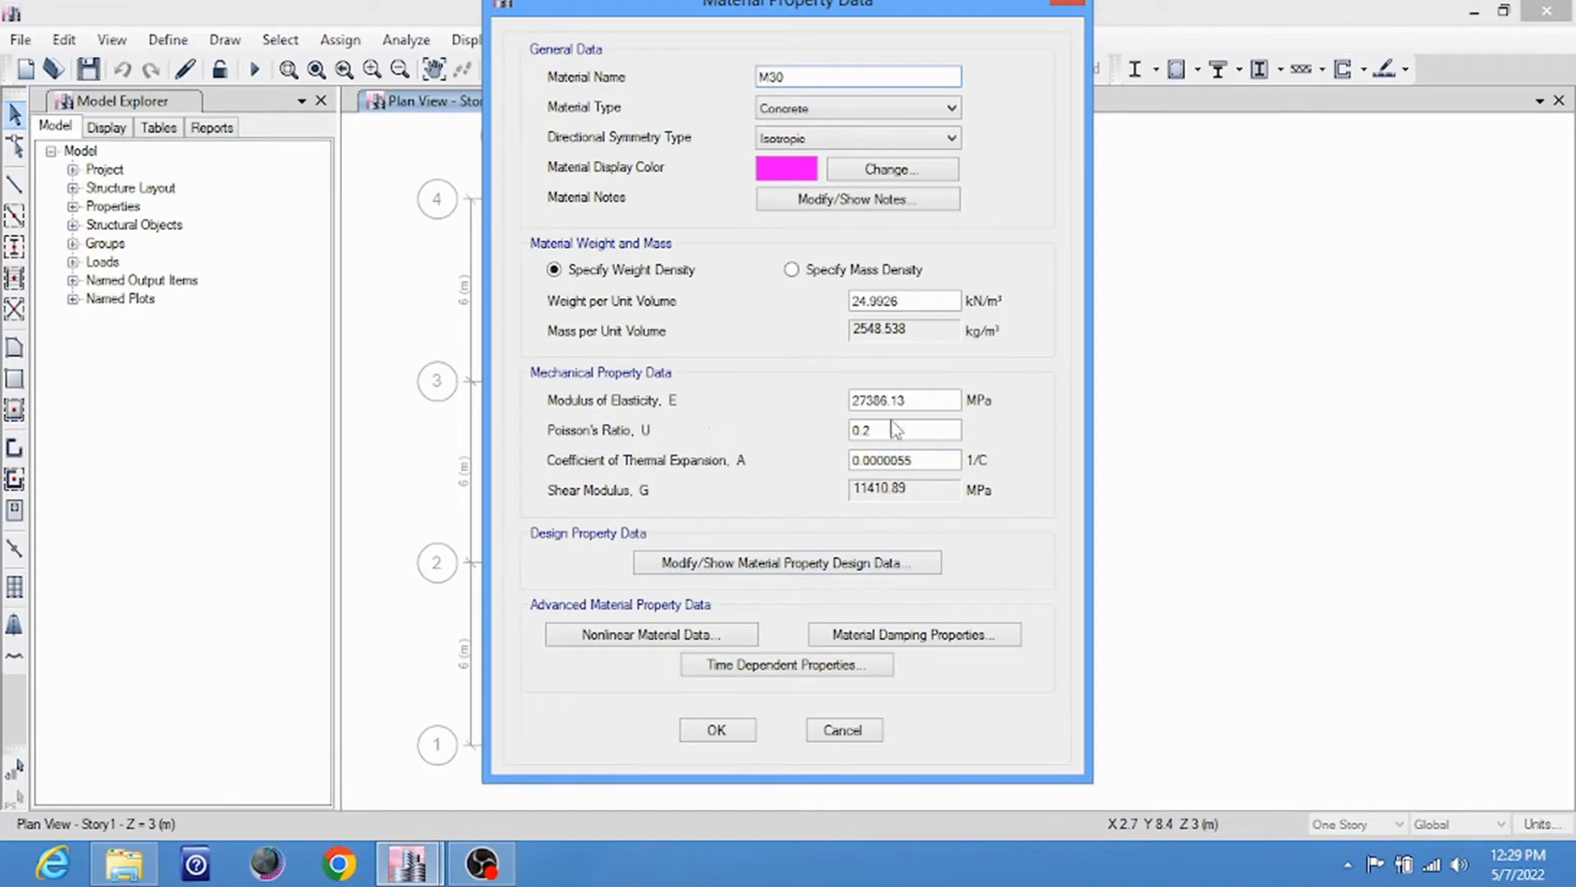
Set the M30 concrete's weight per unit volume to 25 kN/m³, check its design data and accept the material
double_click(878, 301)
type("2")
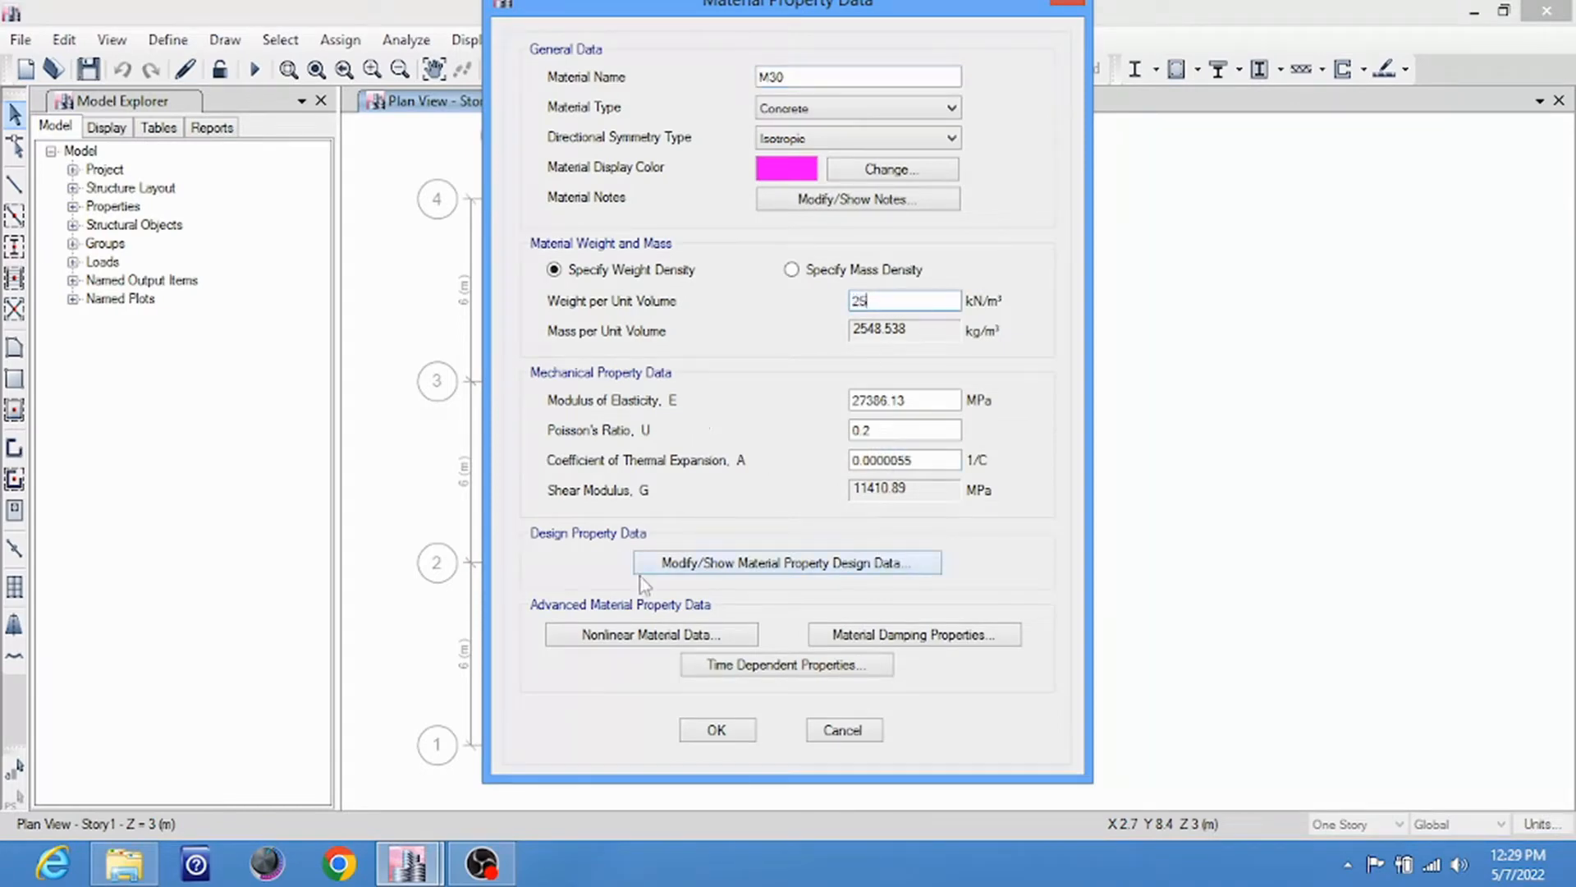
type("5")
left_click(724, 565)
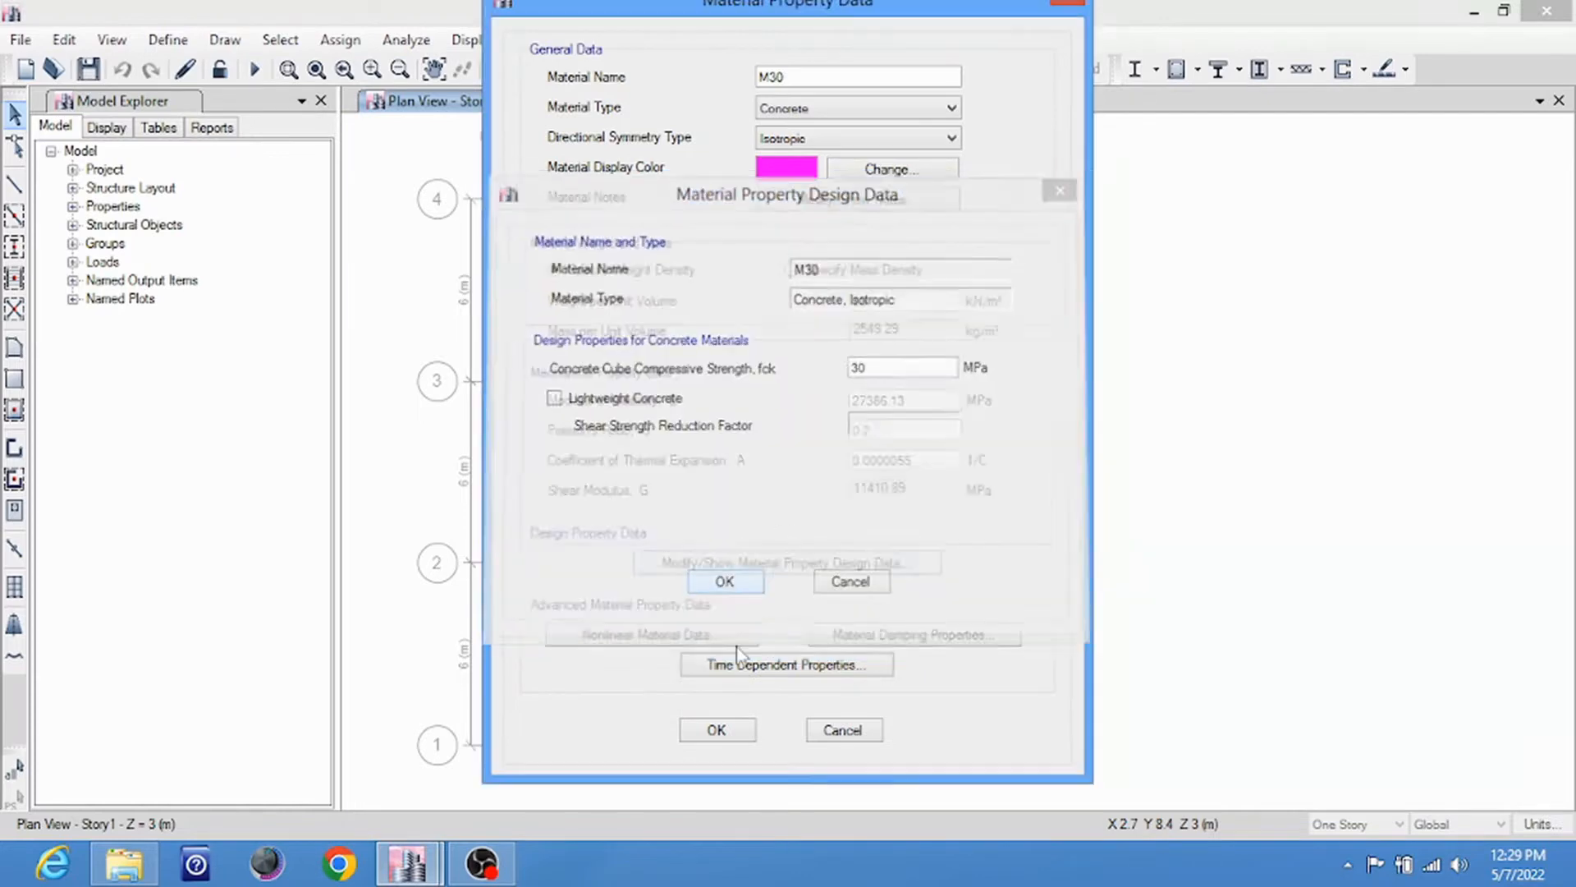
left_click(724, 581)
left_click(717, 730)
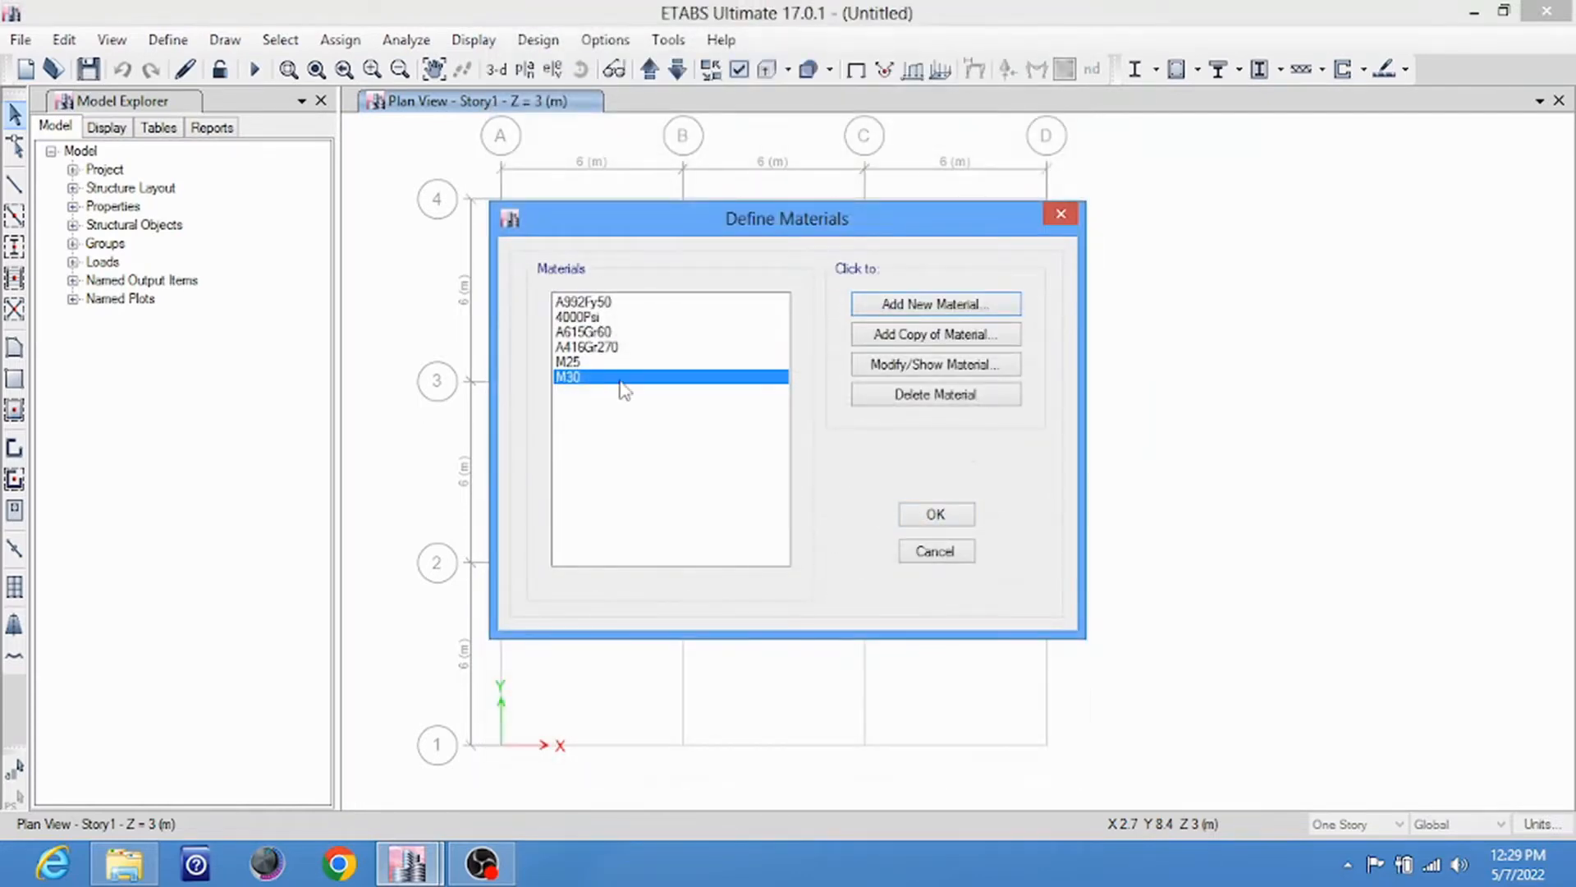
left_click(918, 337)
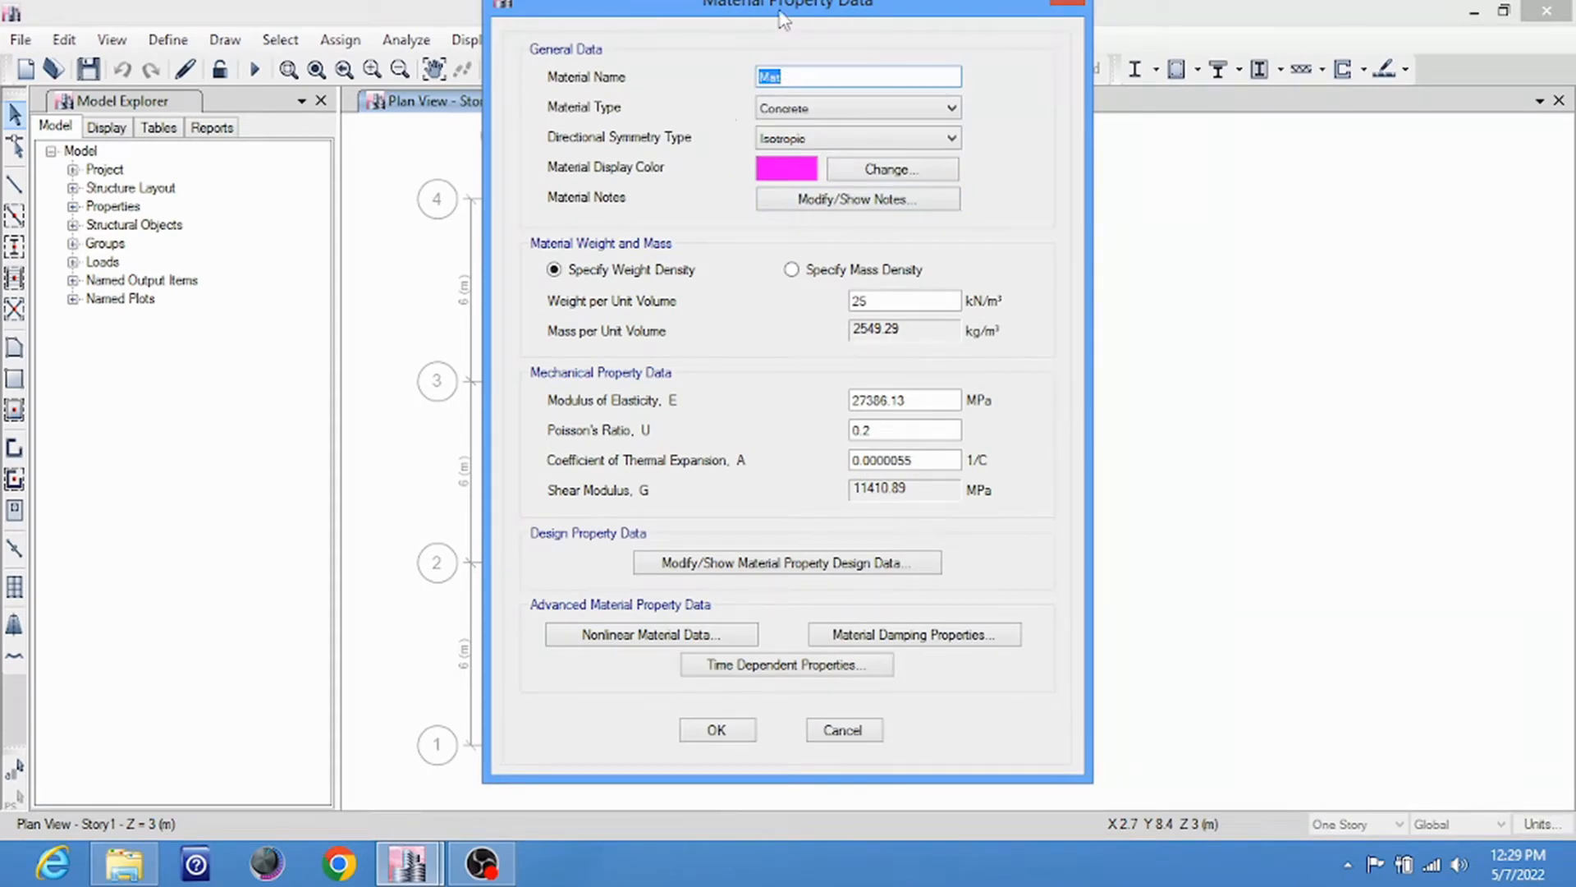
left_click_drag(784, 21, 830, 47)
type("m80")
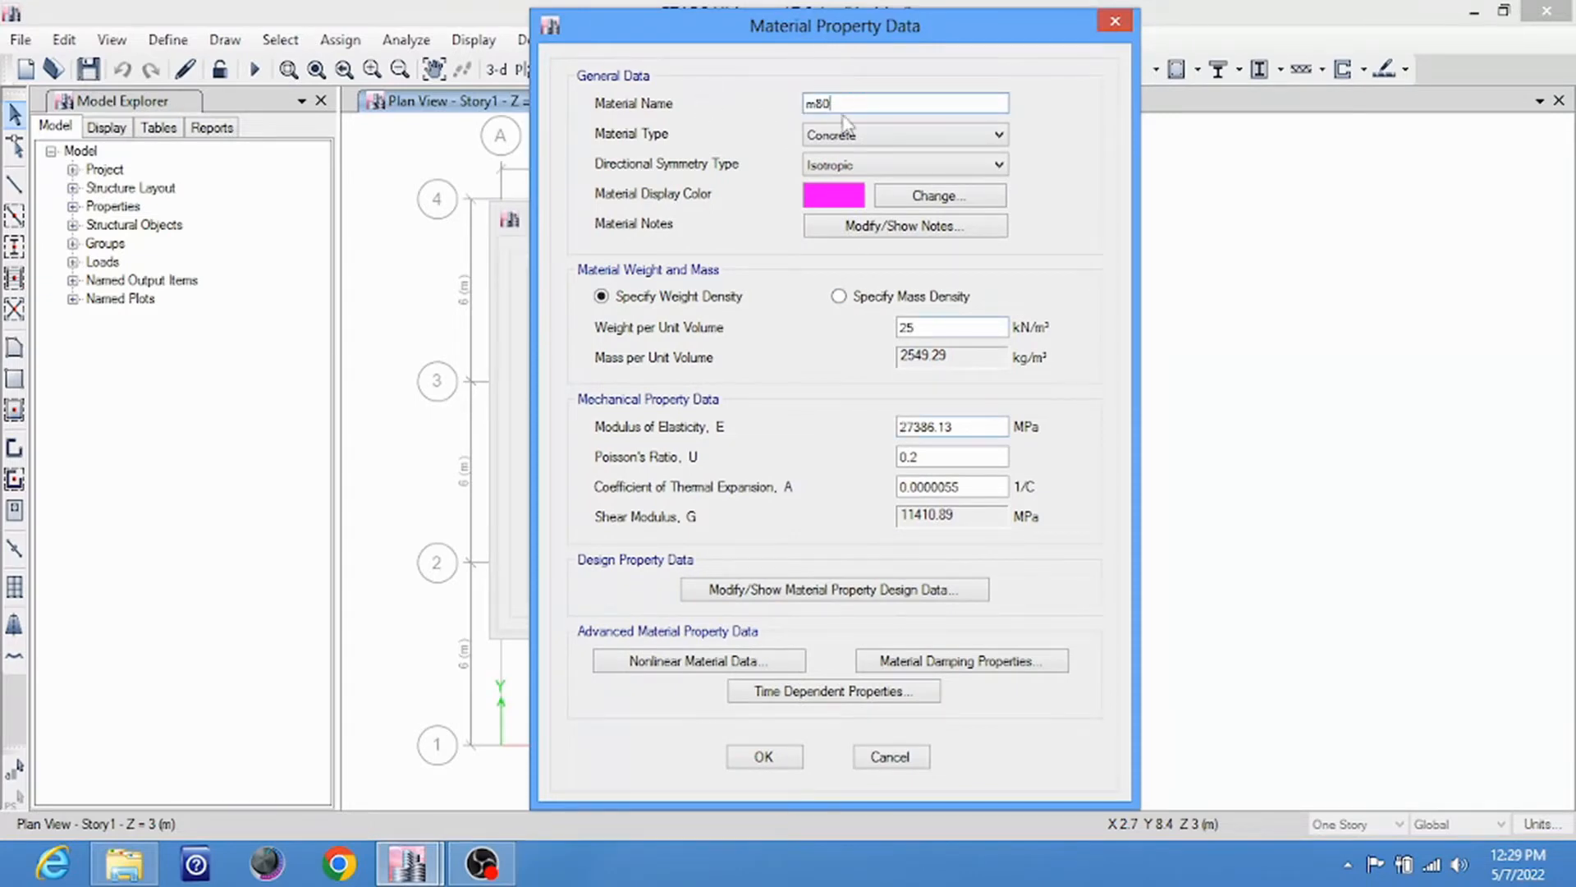
left_click(890, 757)
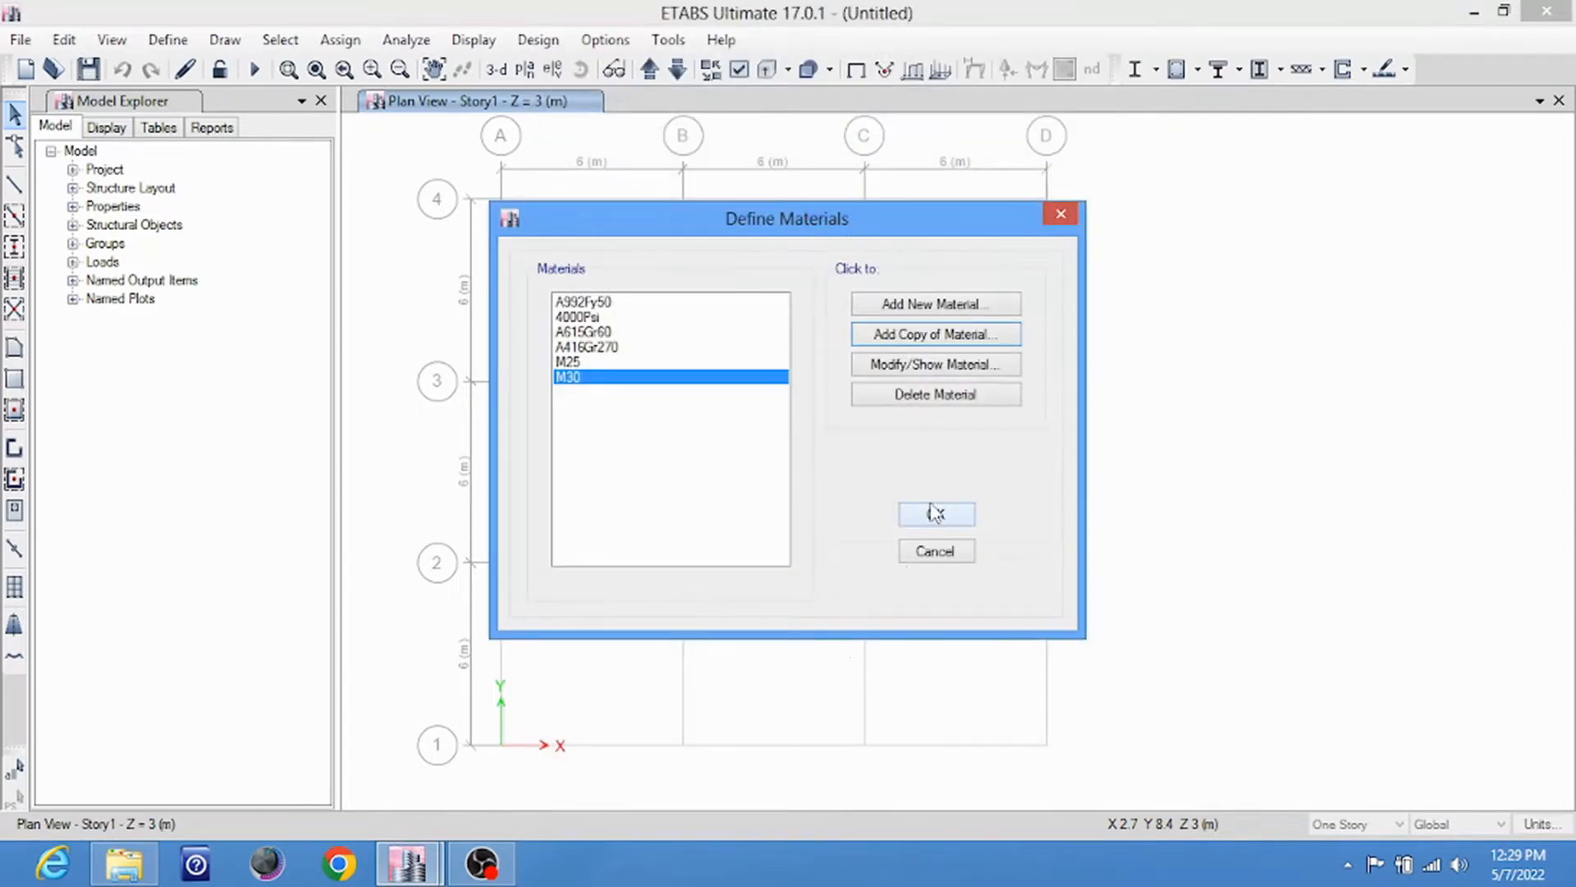
Accept the material definitions and open the list of frame section properties
left_click(928, 514)
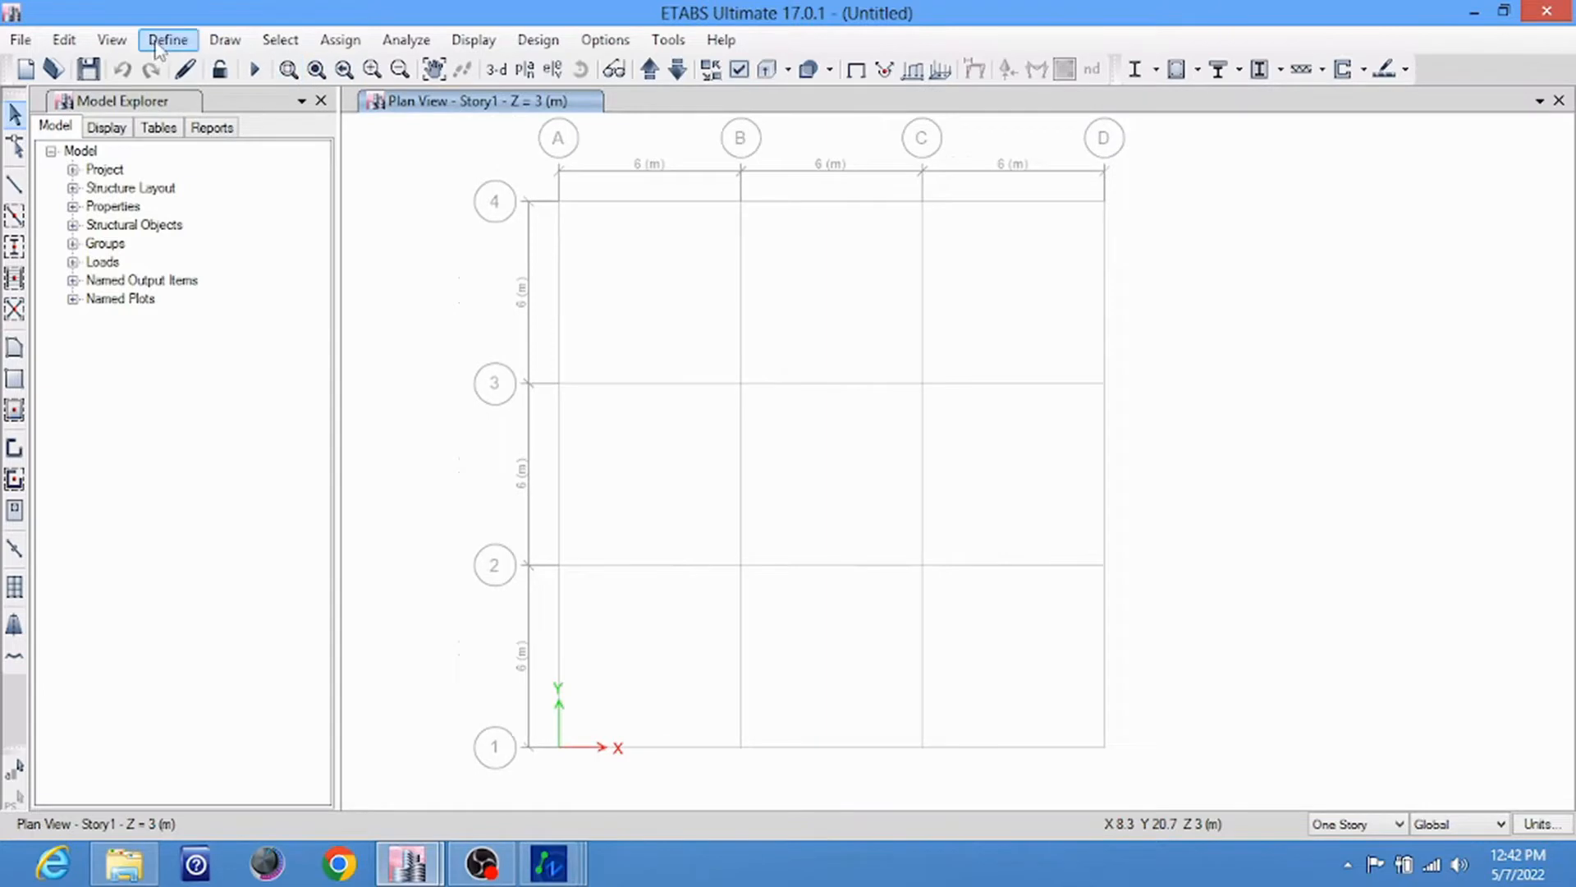
left_click(157, 43)
mouse_move(179, 111)
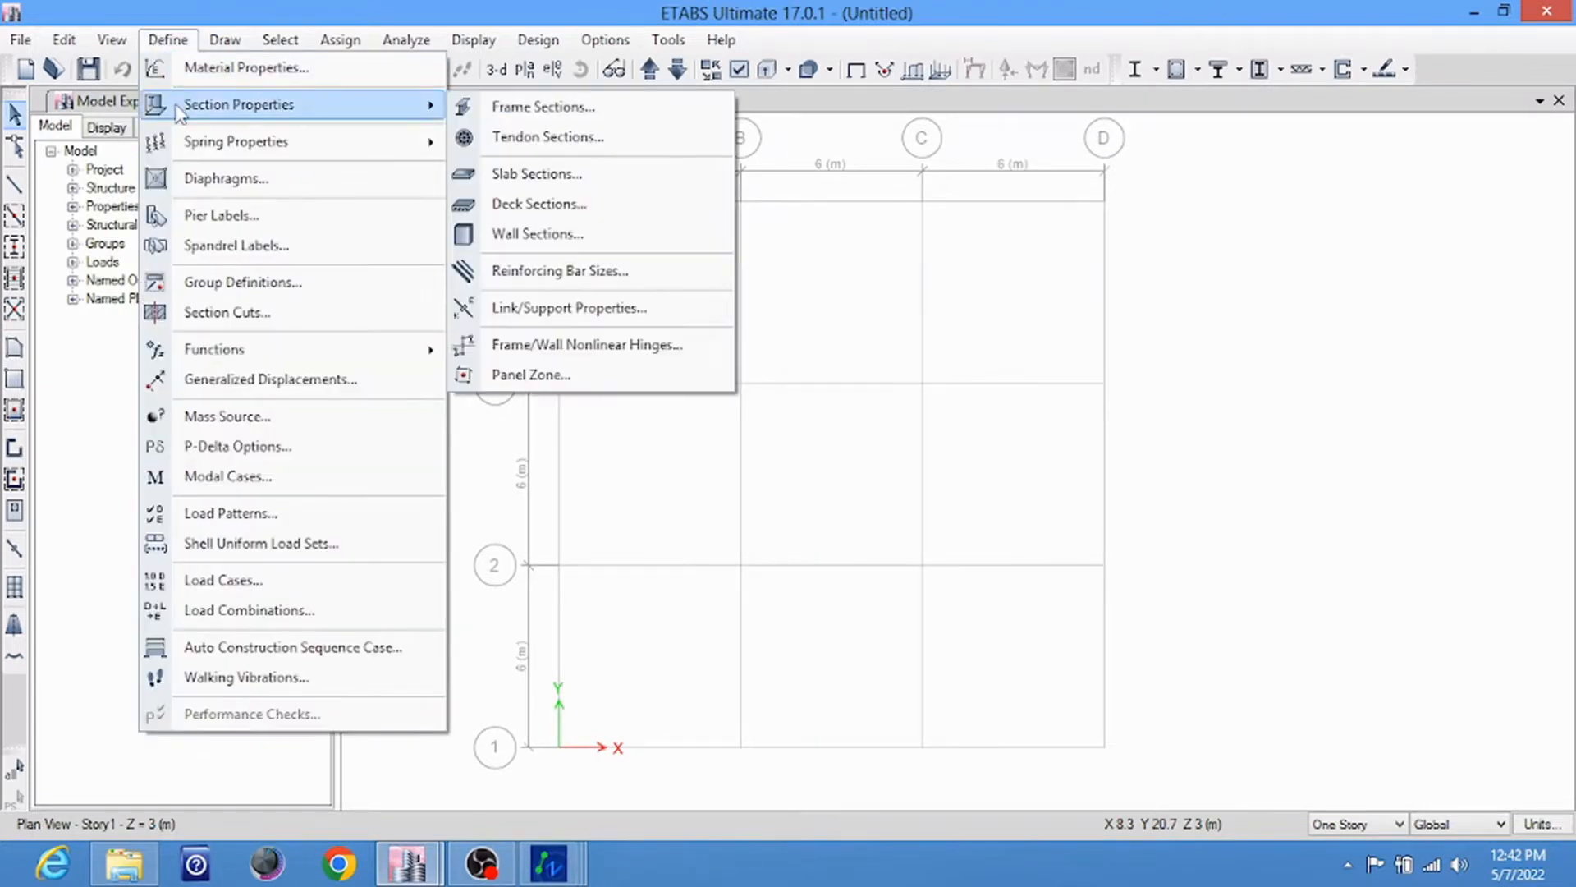
left_click(478, 109)
Switch to the LAYOUT AND DETAILS drawing in the CAD program, examine the column dimensions and beam label, and return to ETABS
mouse_move(549, 863)
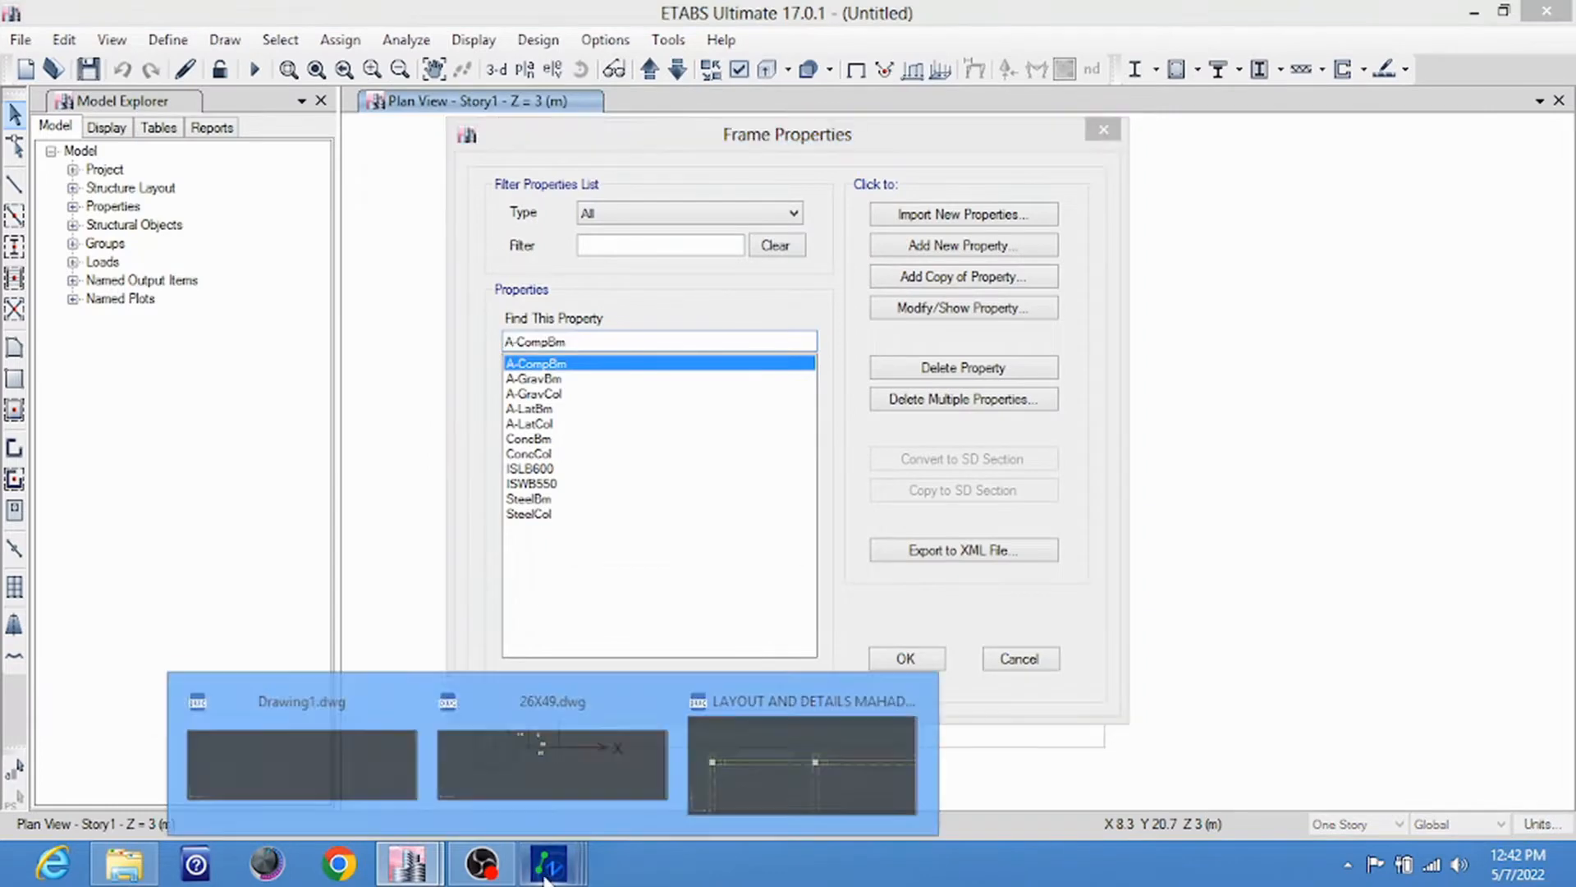
left_click(813, 747)
scroll(369, 254, "down", 4)
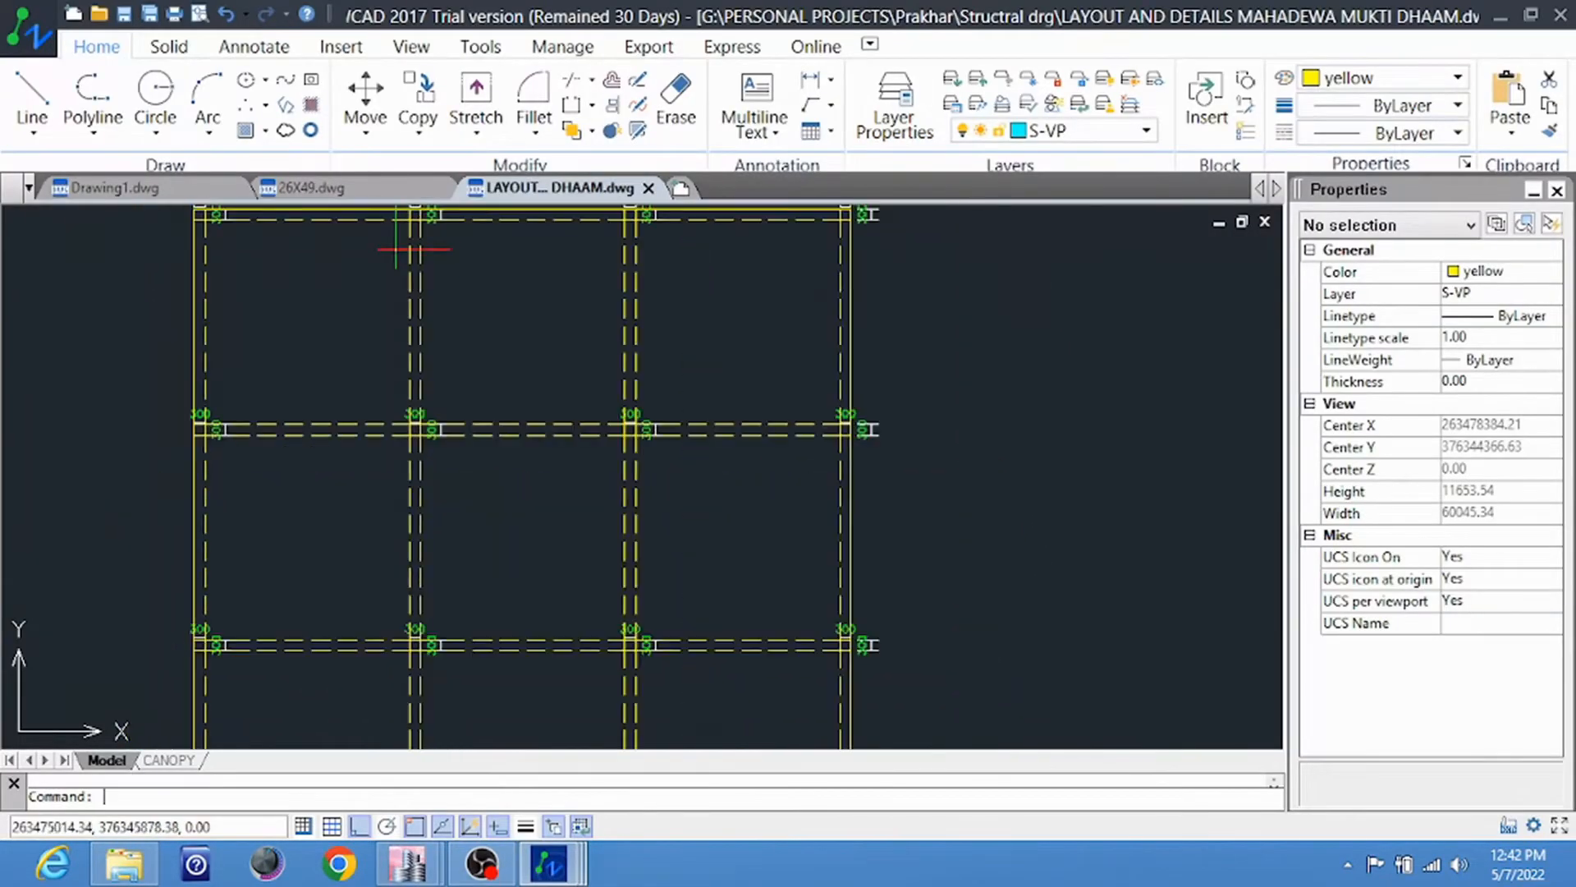
scroll(256, 278, "up", 5)
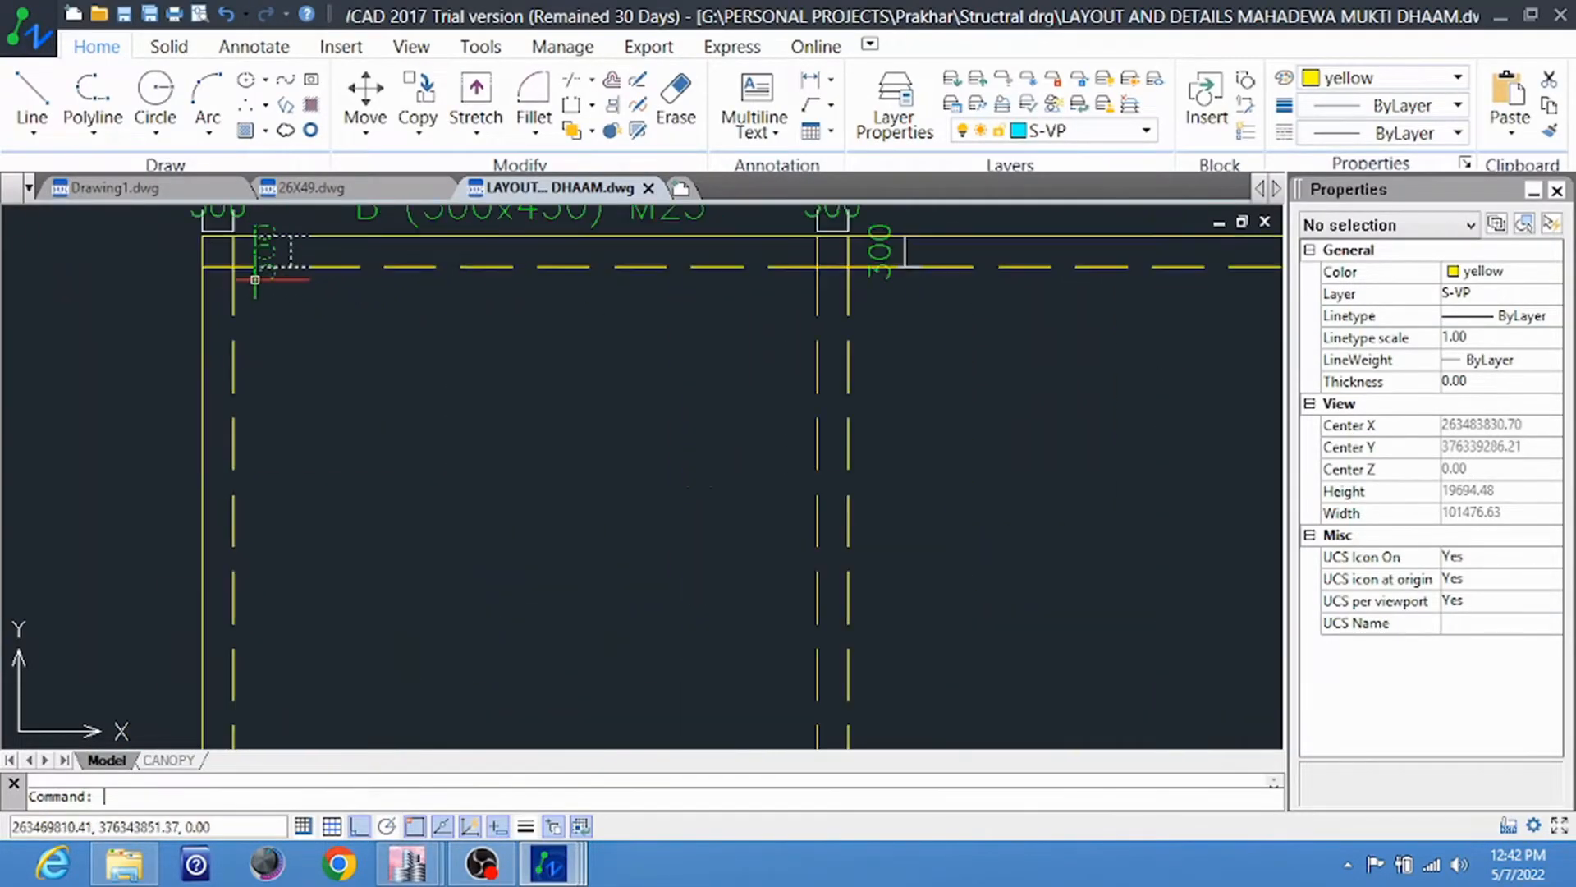
middle_click_drag(276, 322, 257, 395)
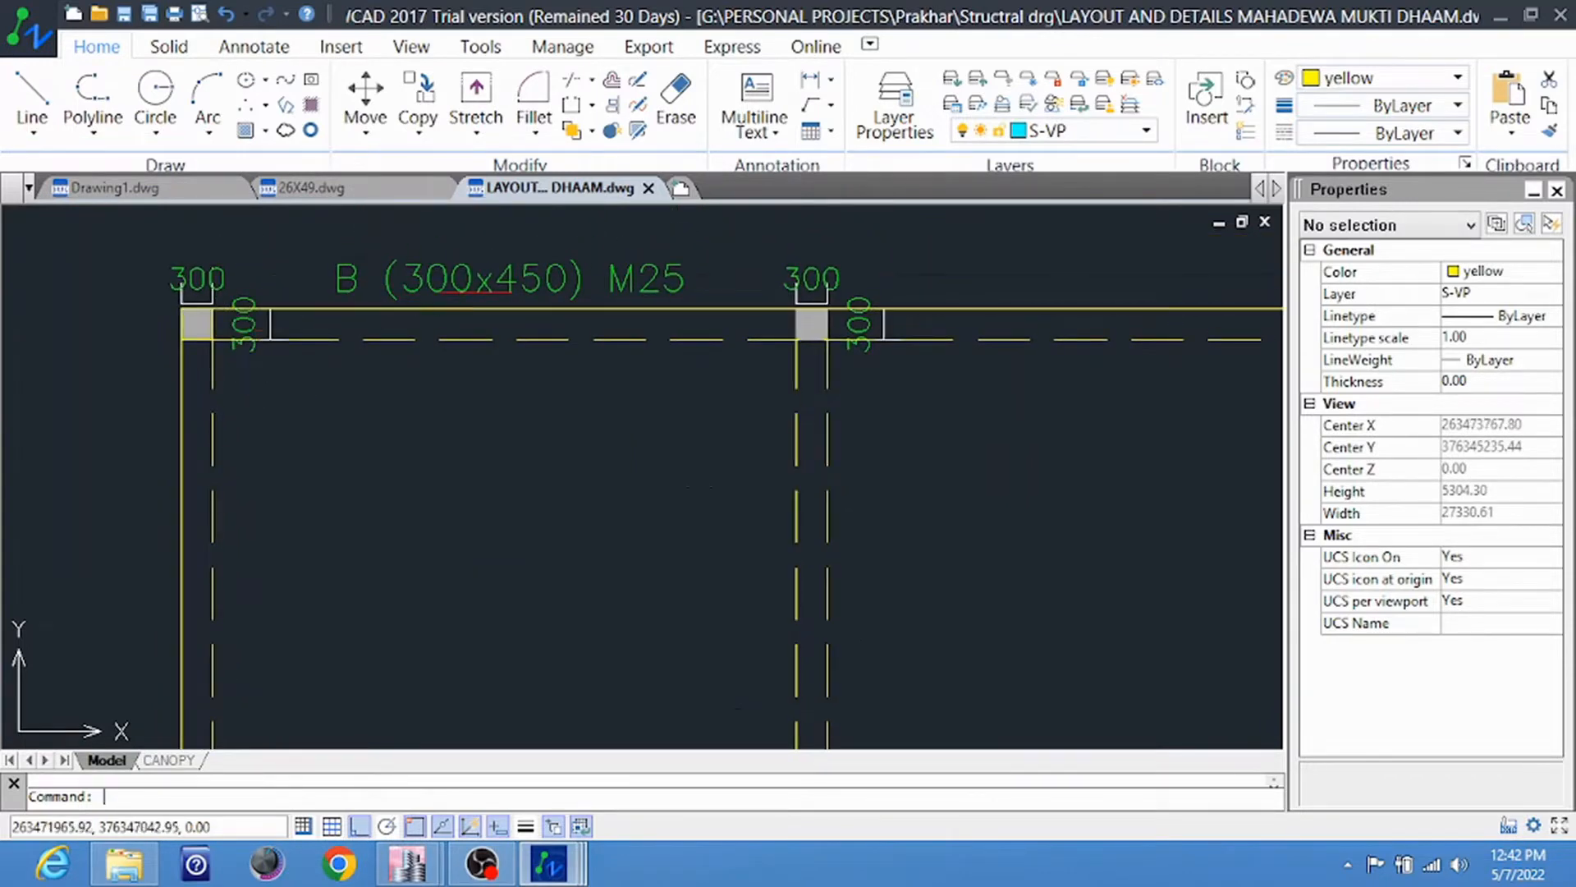
scroll(518, 314, "down", 1)
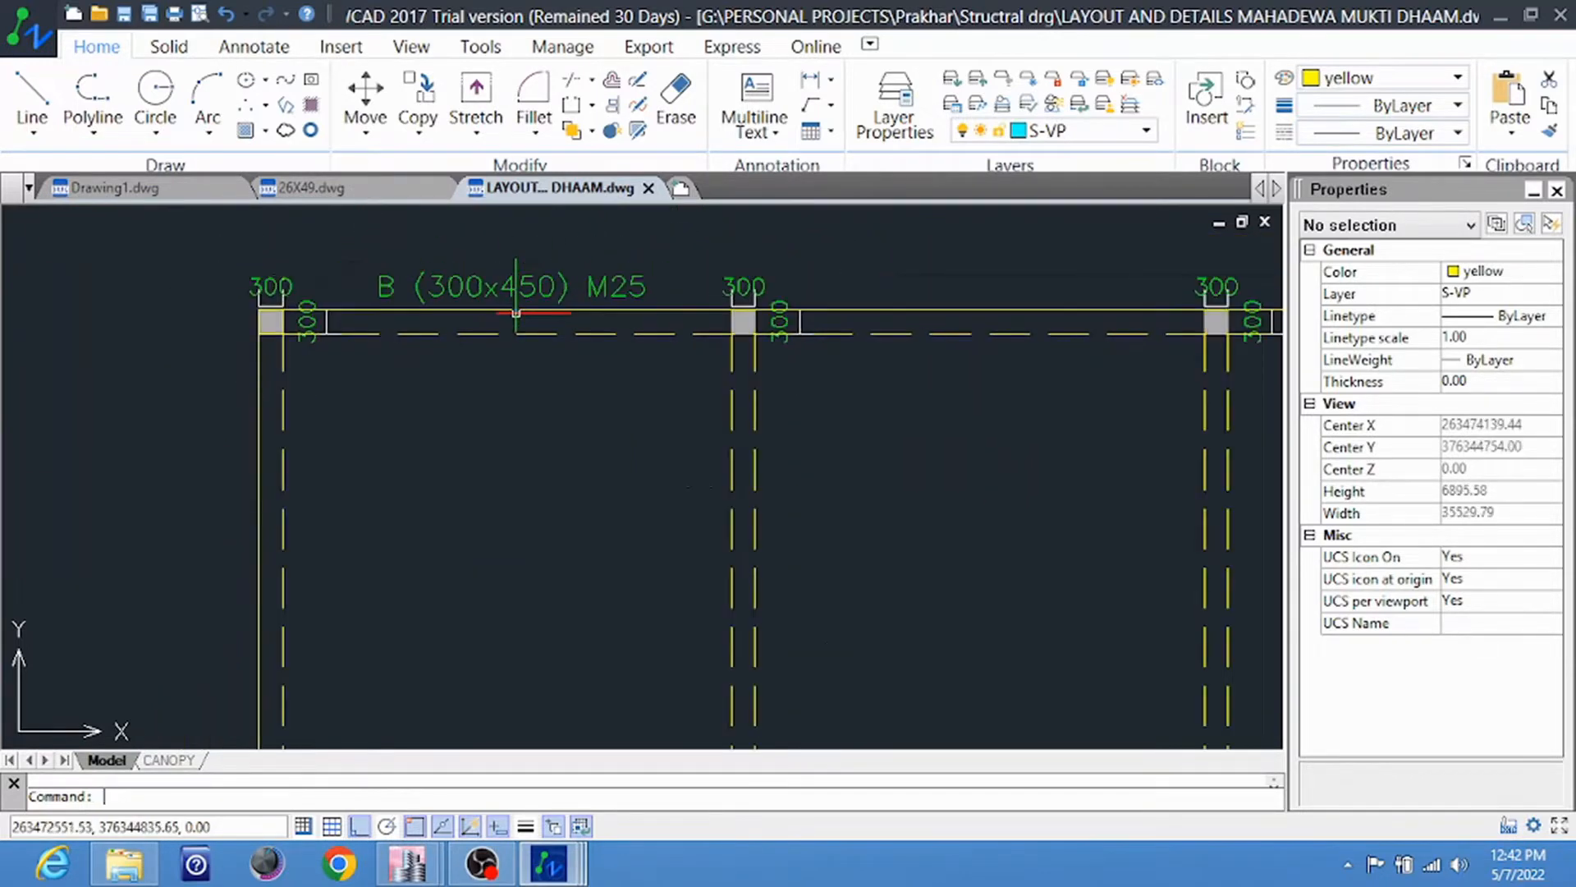
scroll(599, 291, "down", 1)
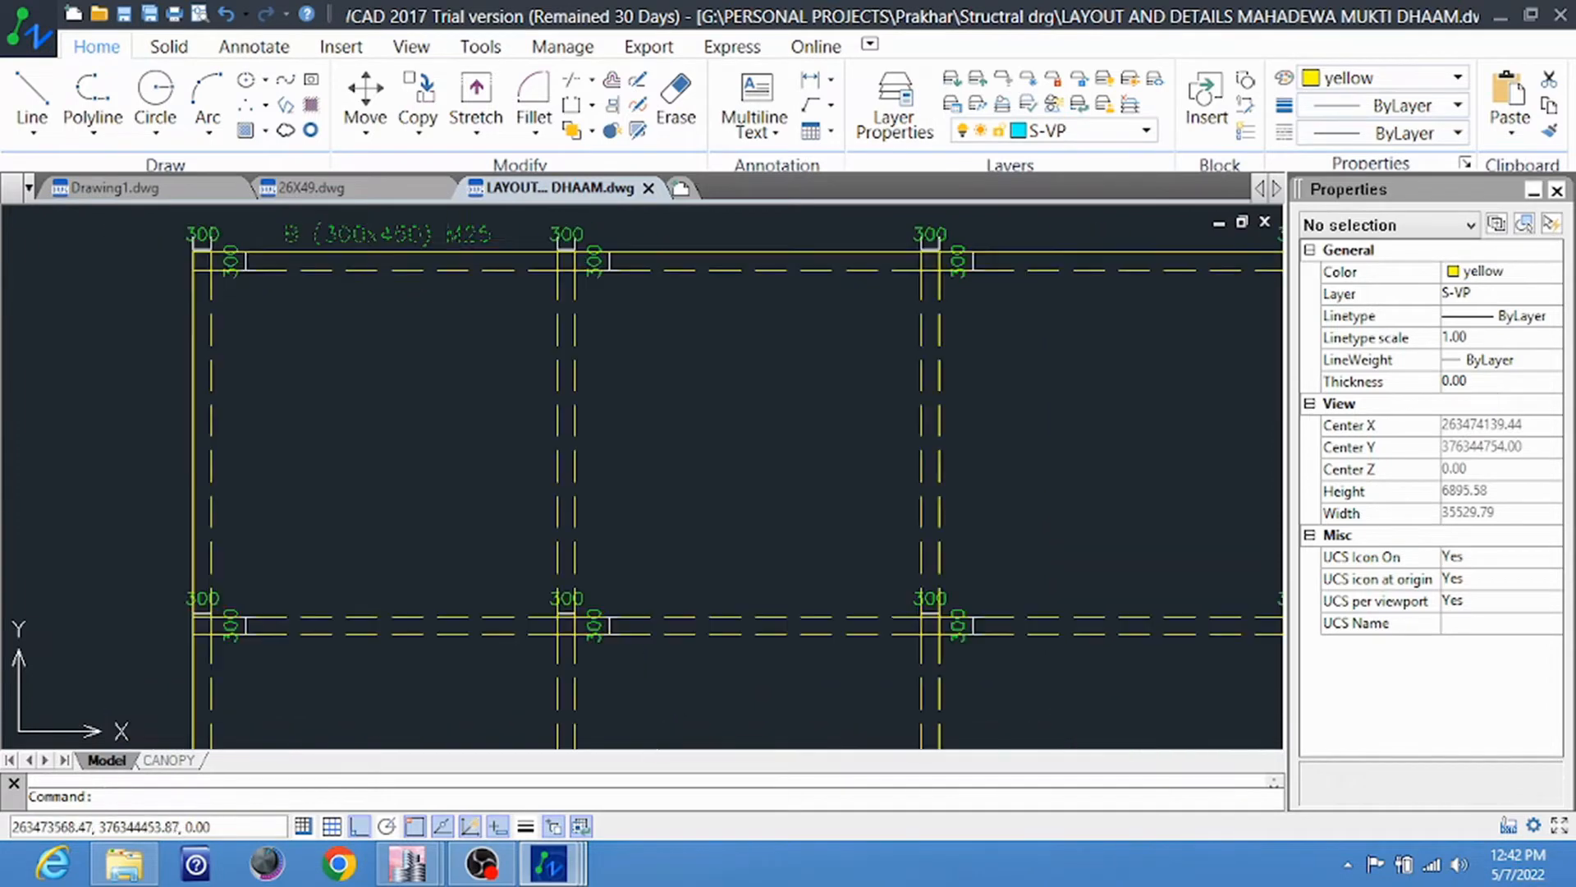
mouse_move(408, 862)
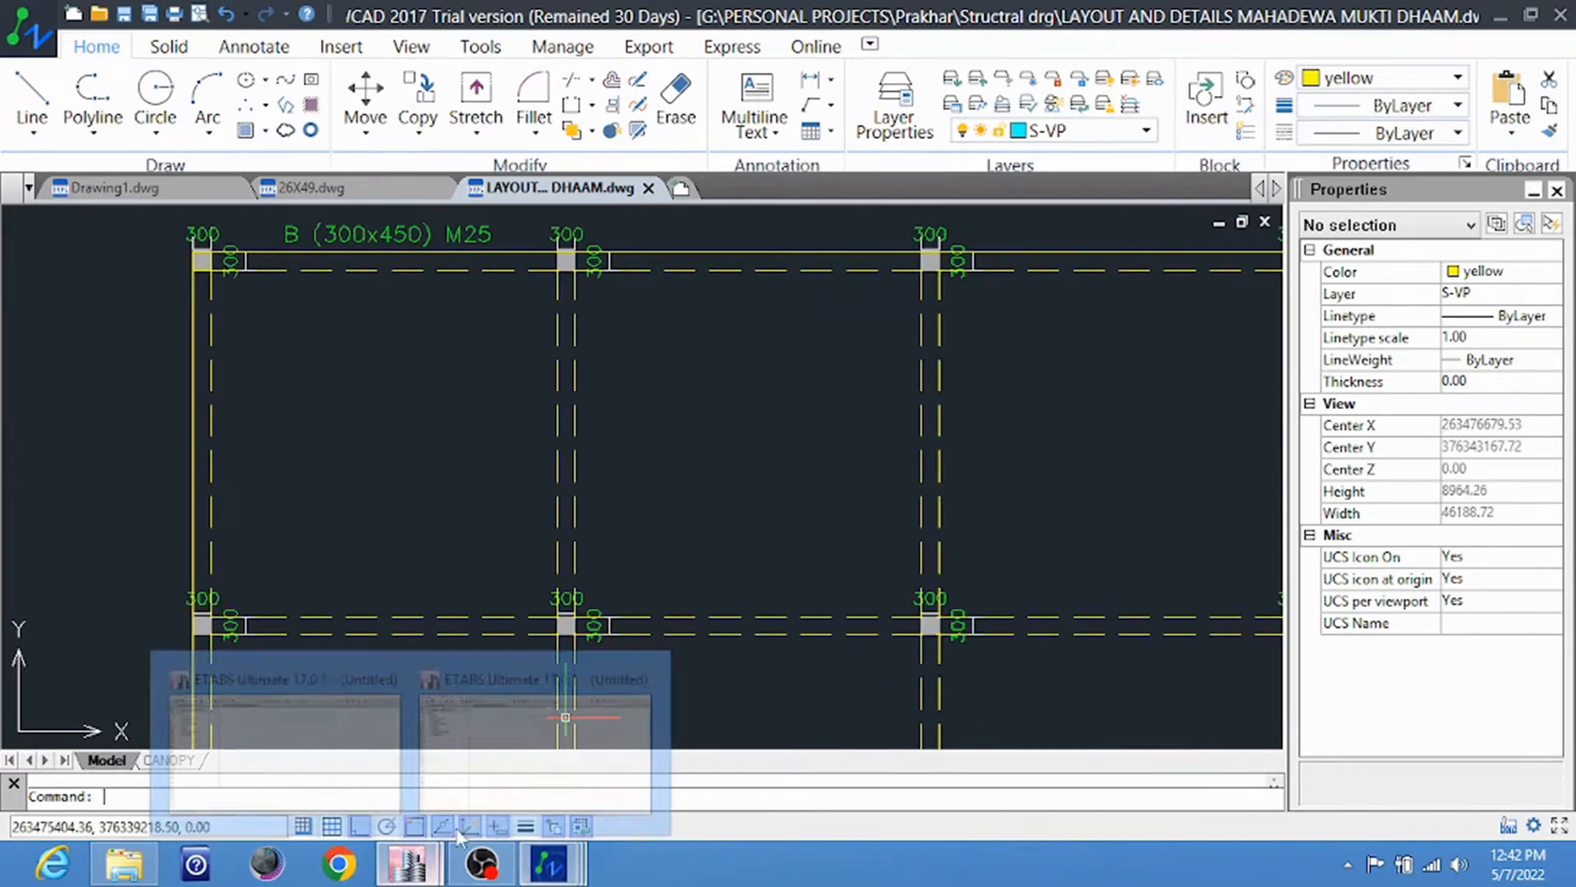
left_click(599, 747)
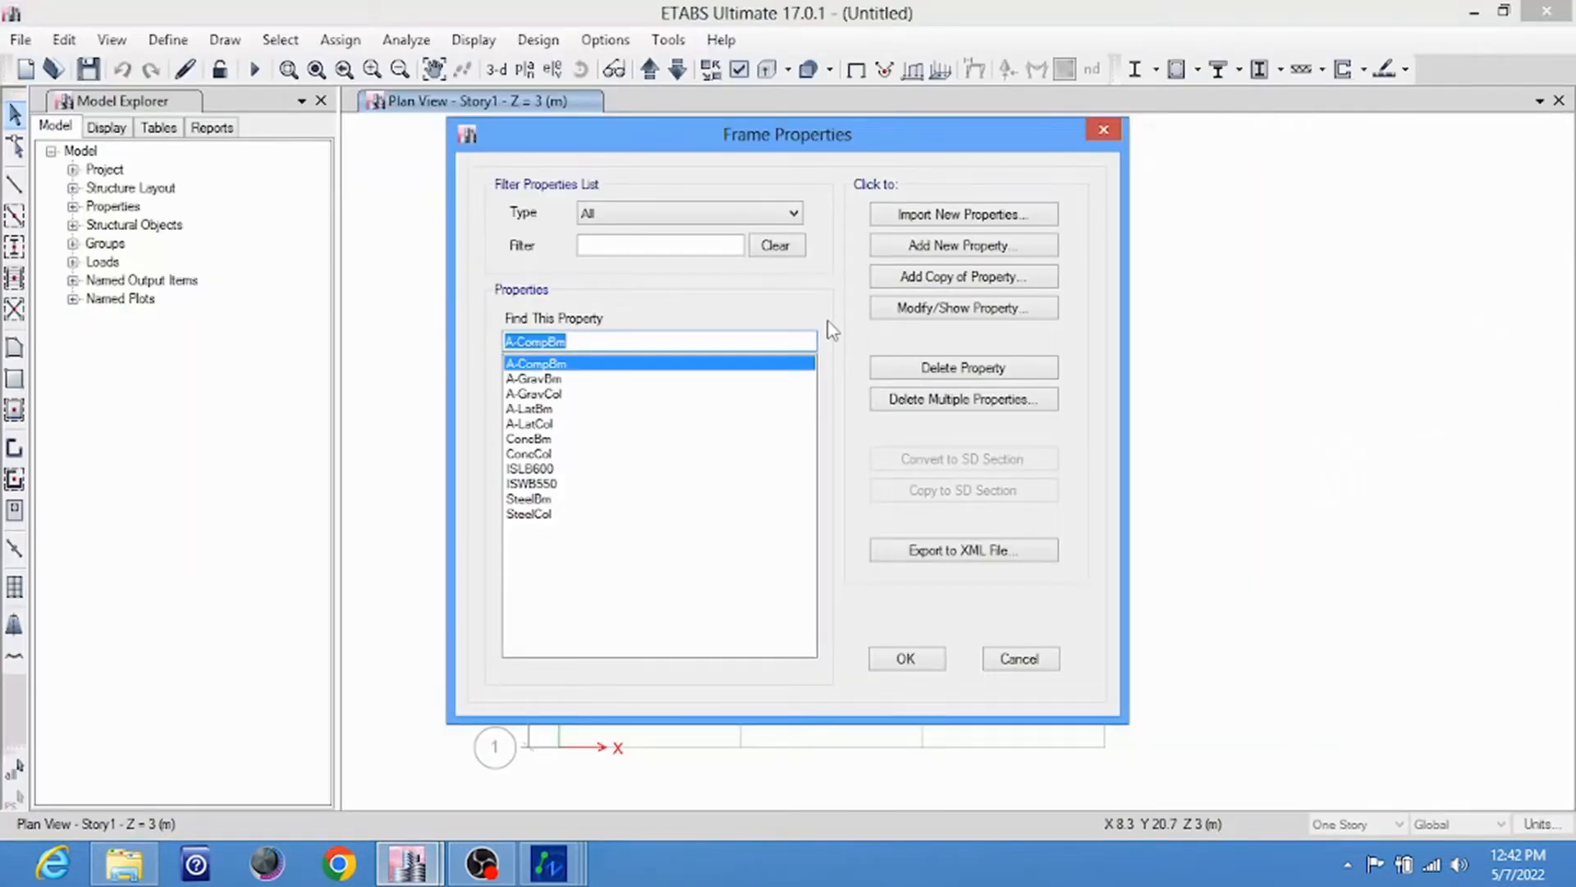
Add a concrete rectangular frame section named C300x300M25 with M25 as its material
left_click(938, 247)
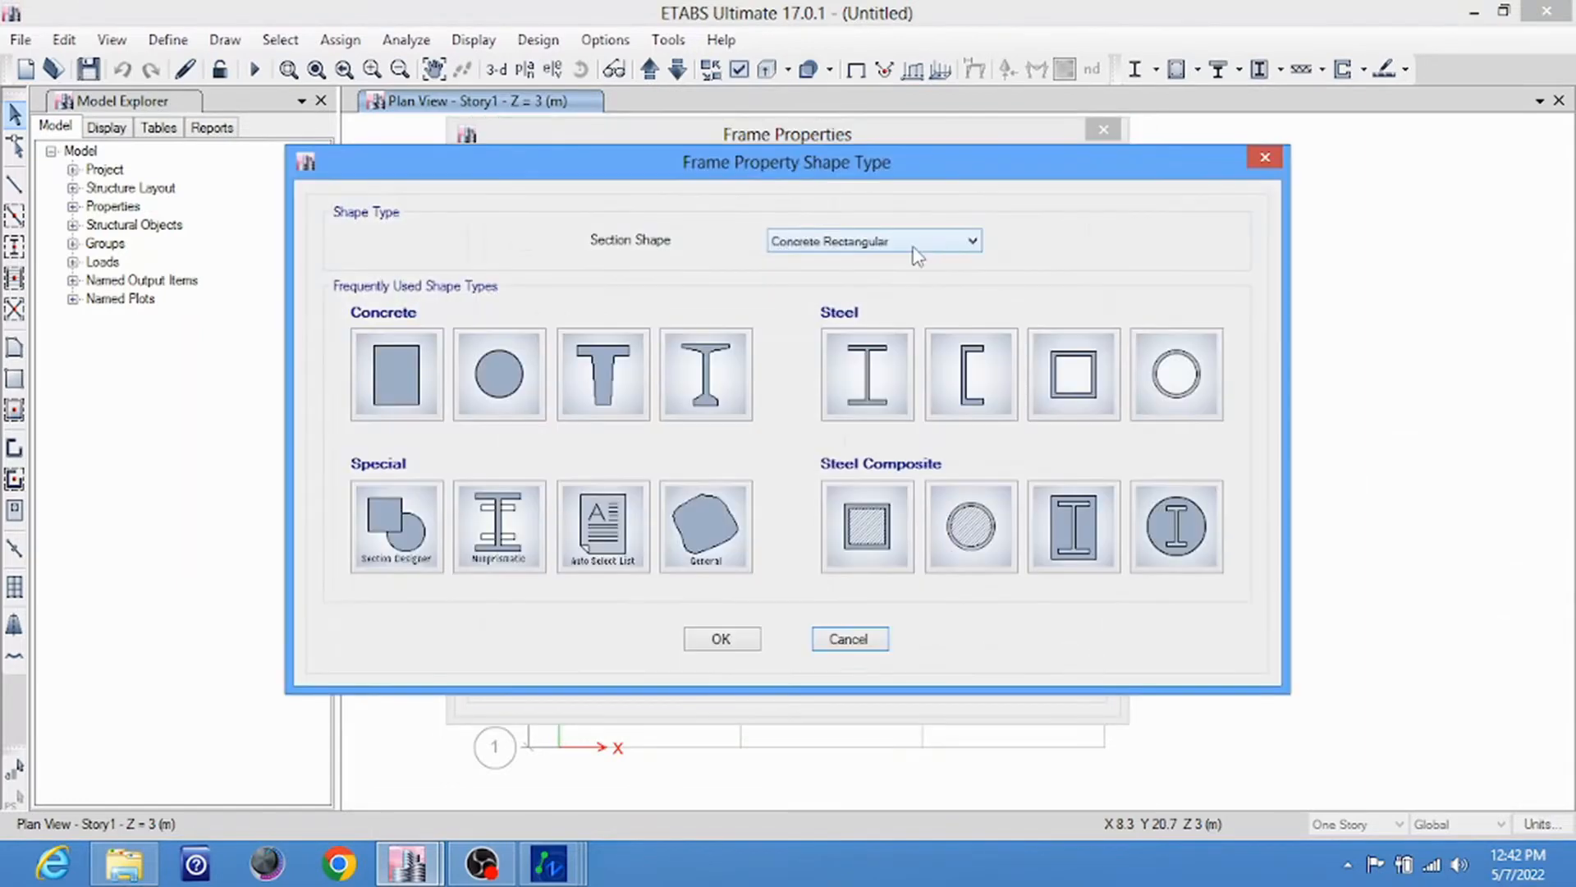
left_click(391, 377)
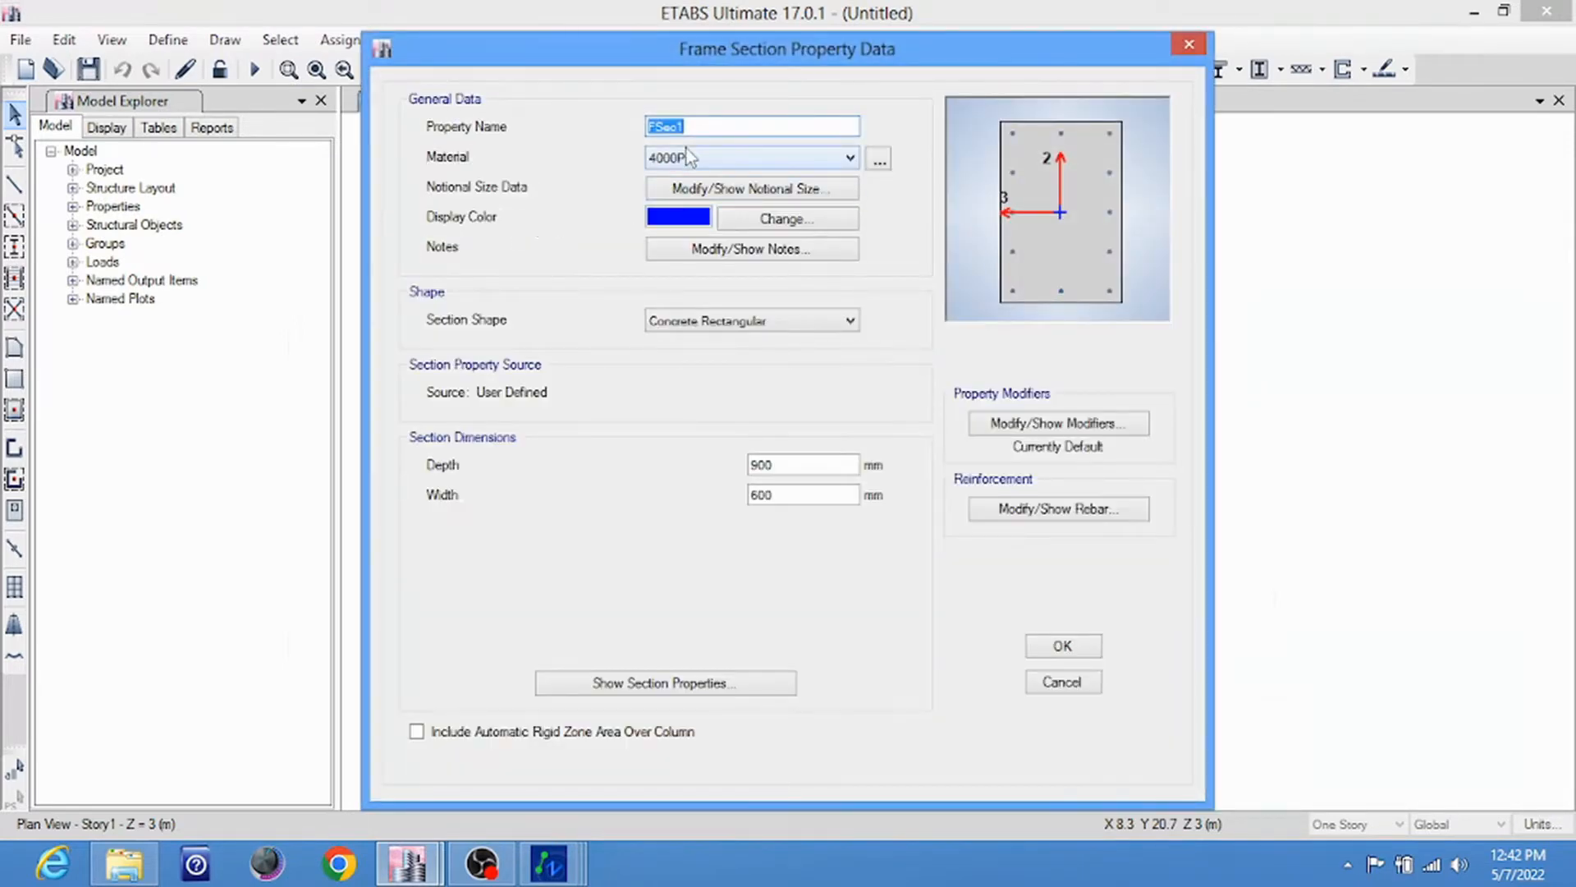
type("C300x300M25")
left_click(671, 159)
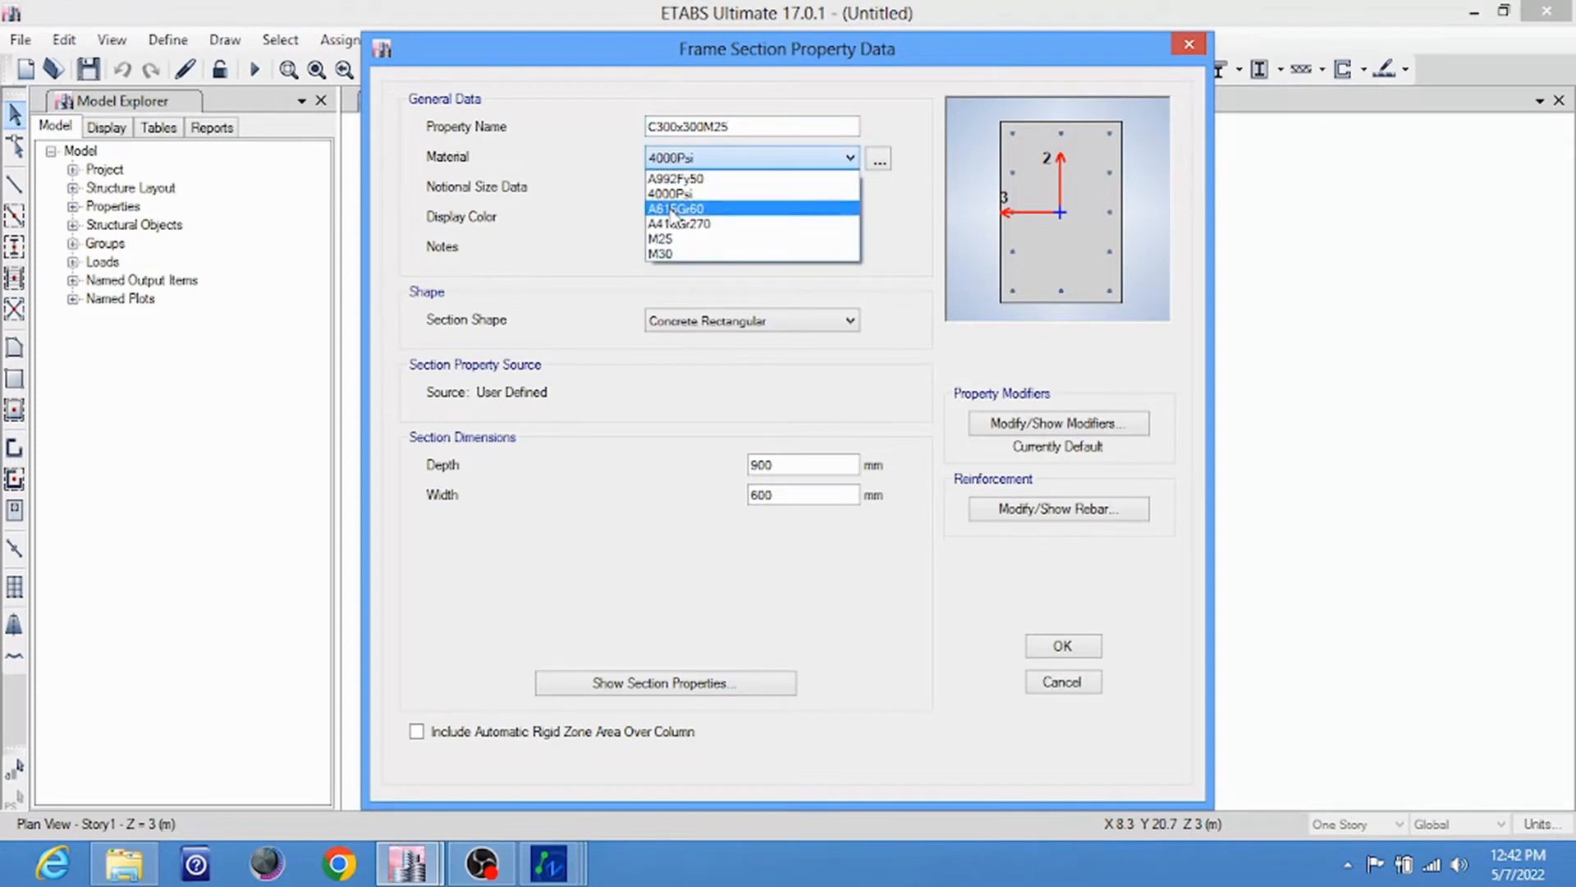
left_click(673, 223)
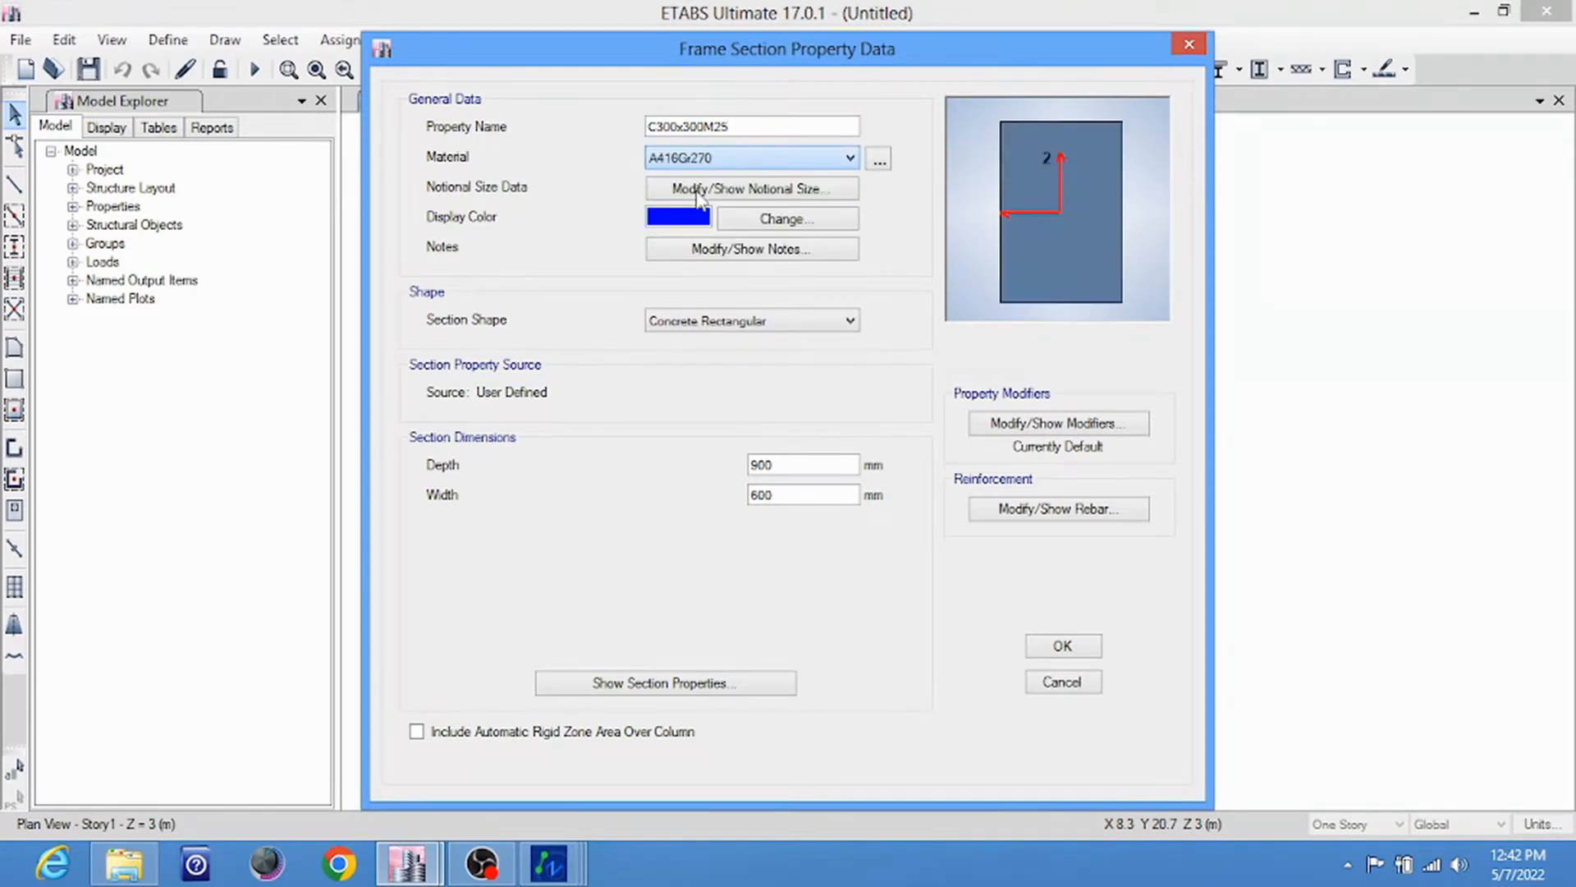
left_click(698, 158)
left_click(688, 236)
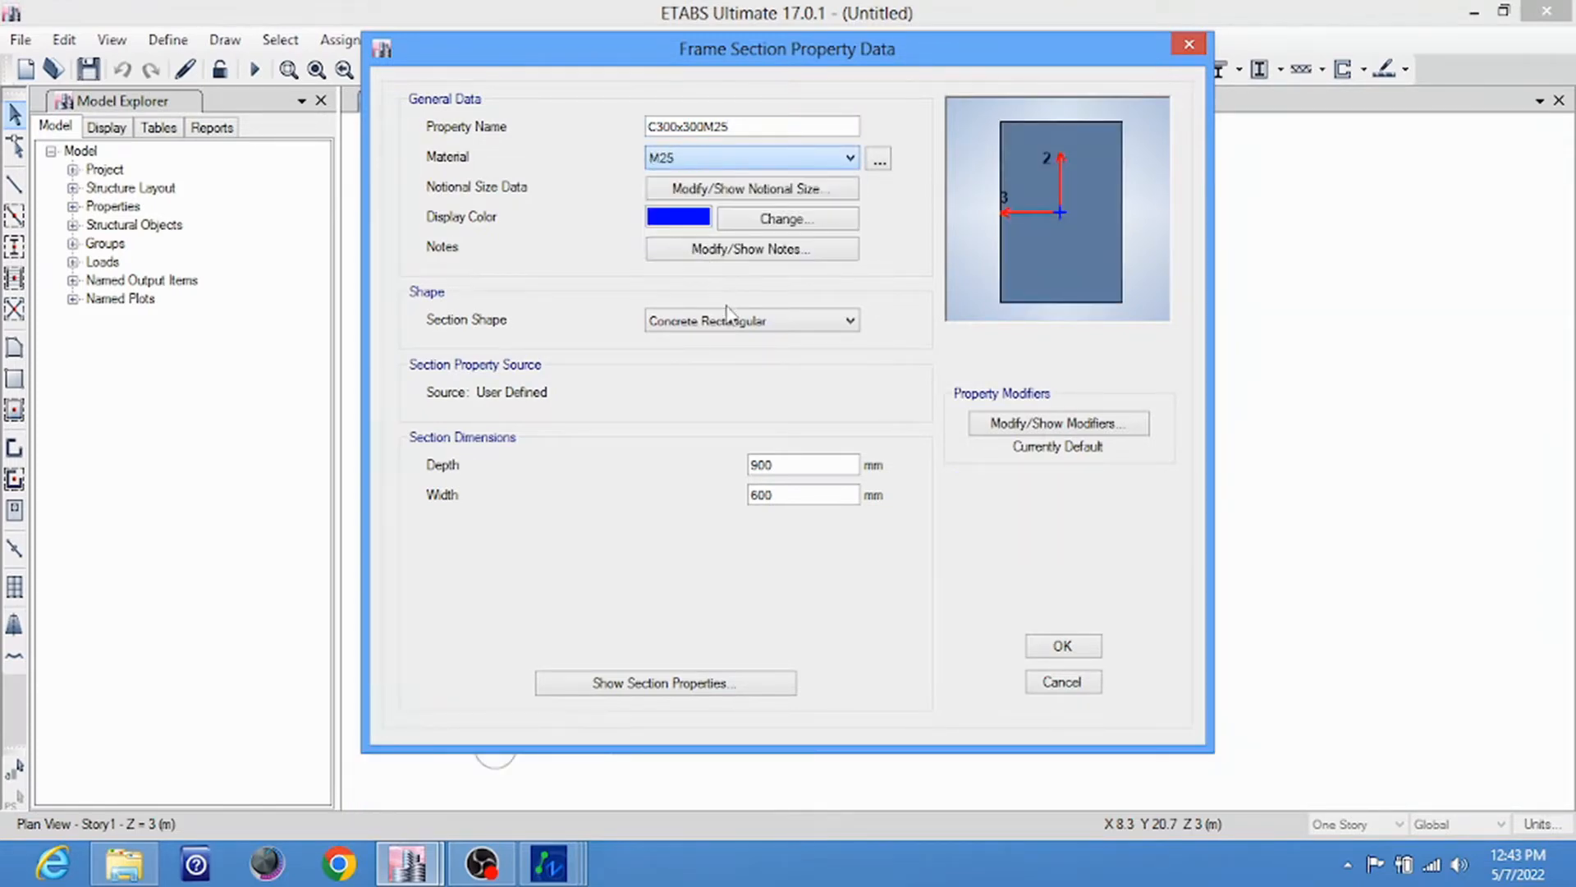
Set the C300x300M25 section's depth and width to 300 mm each
double_click(808, 456)
type("300")
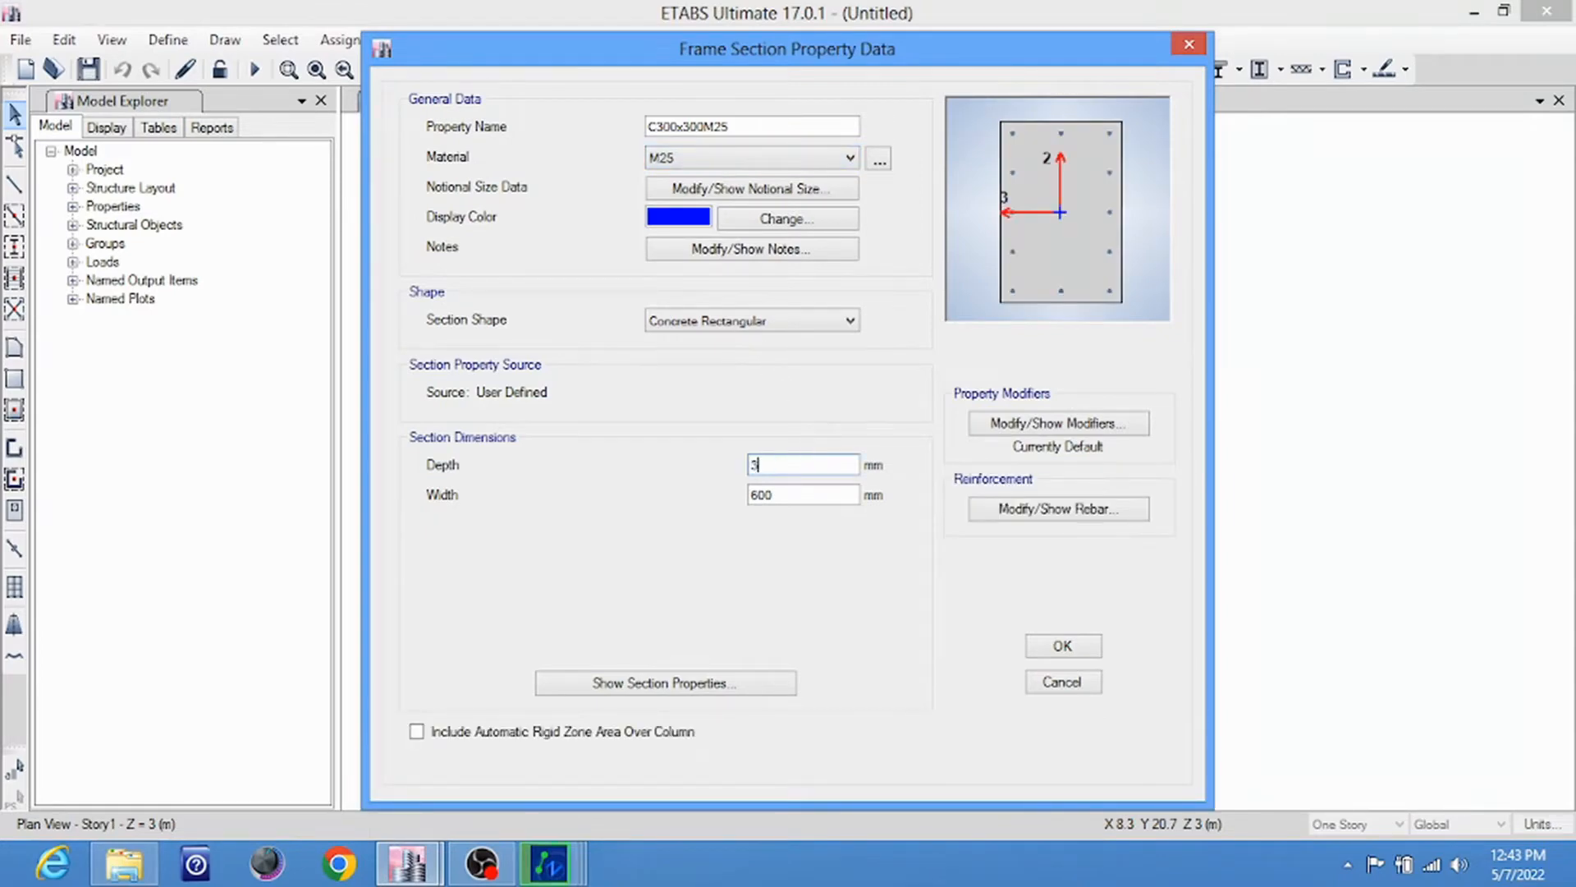
double_click(790, 495)
type("3")
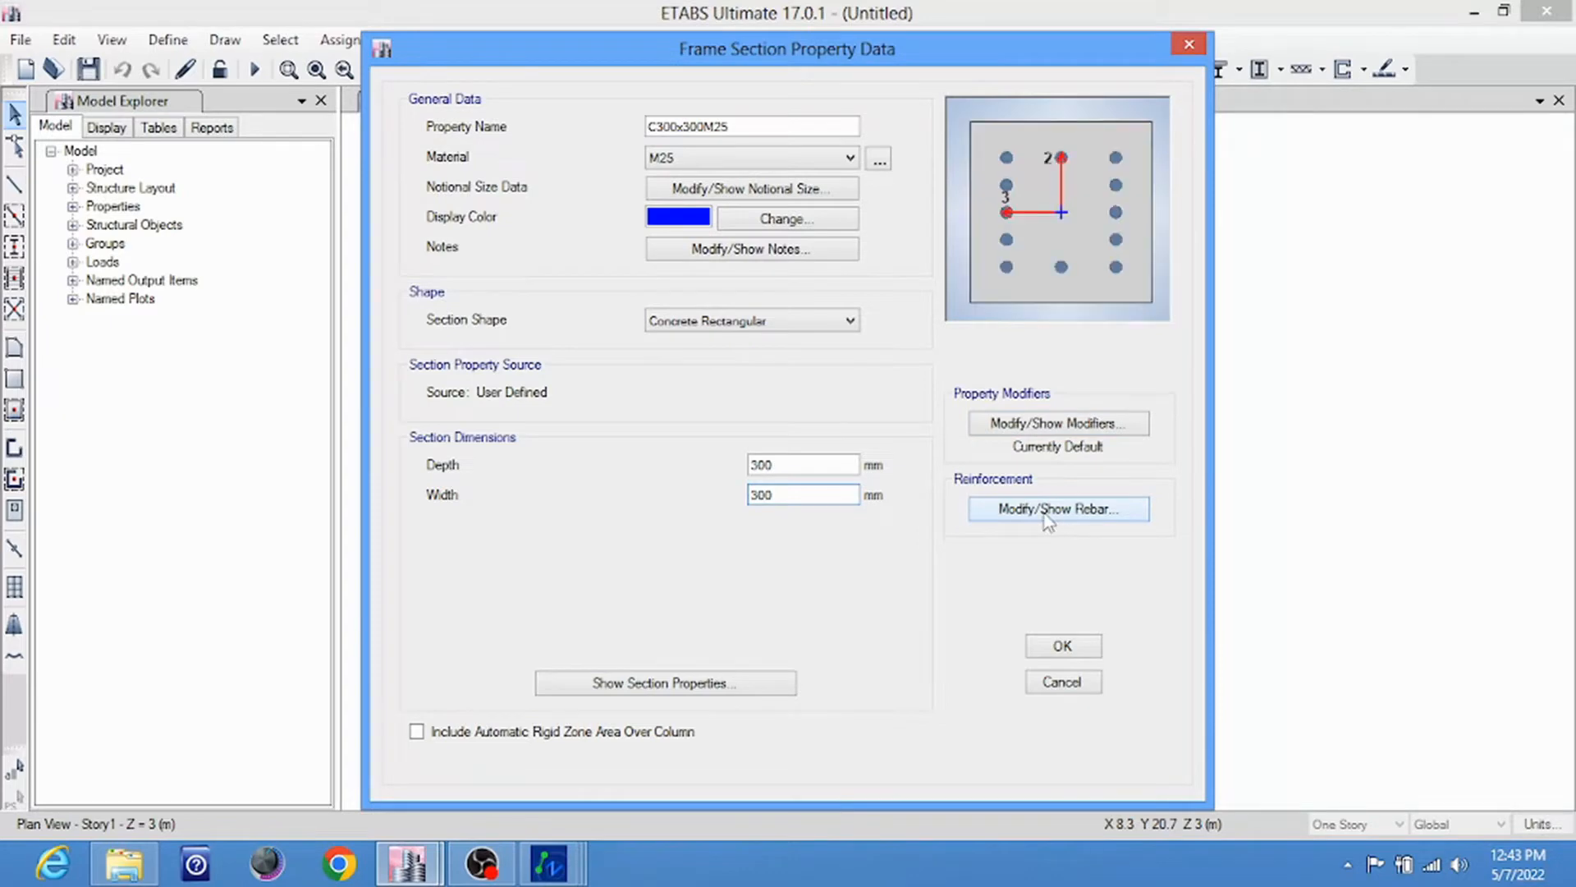
Configure the column's rebar materials, clear cover and three longitudinal bars along each face, and accept the C300x300M25 section
left_click(1044, 510)
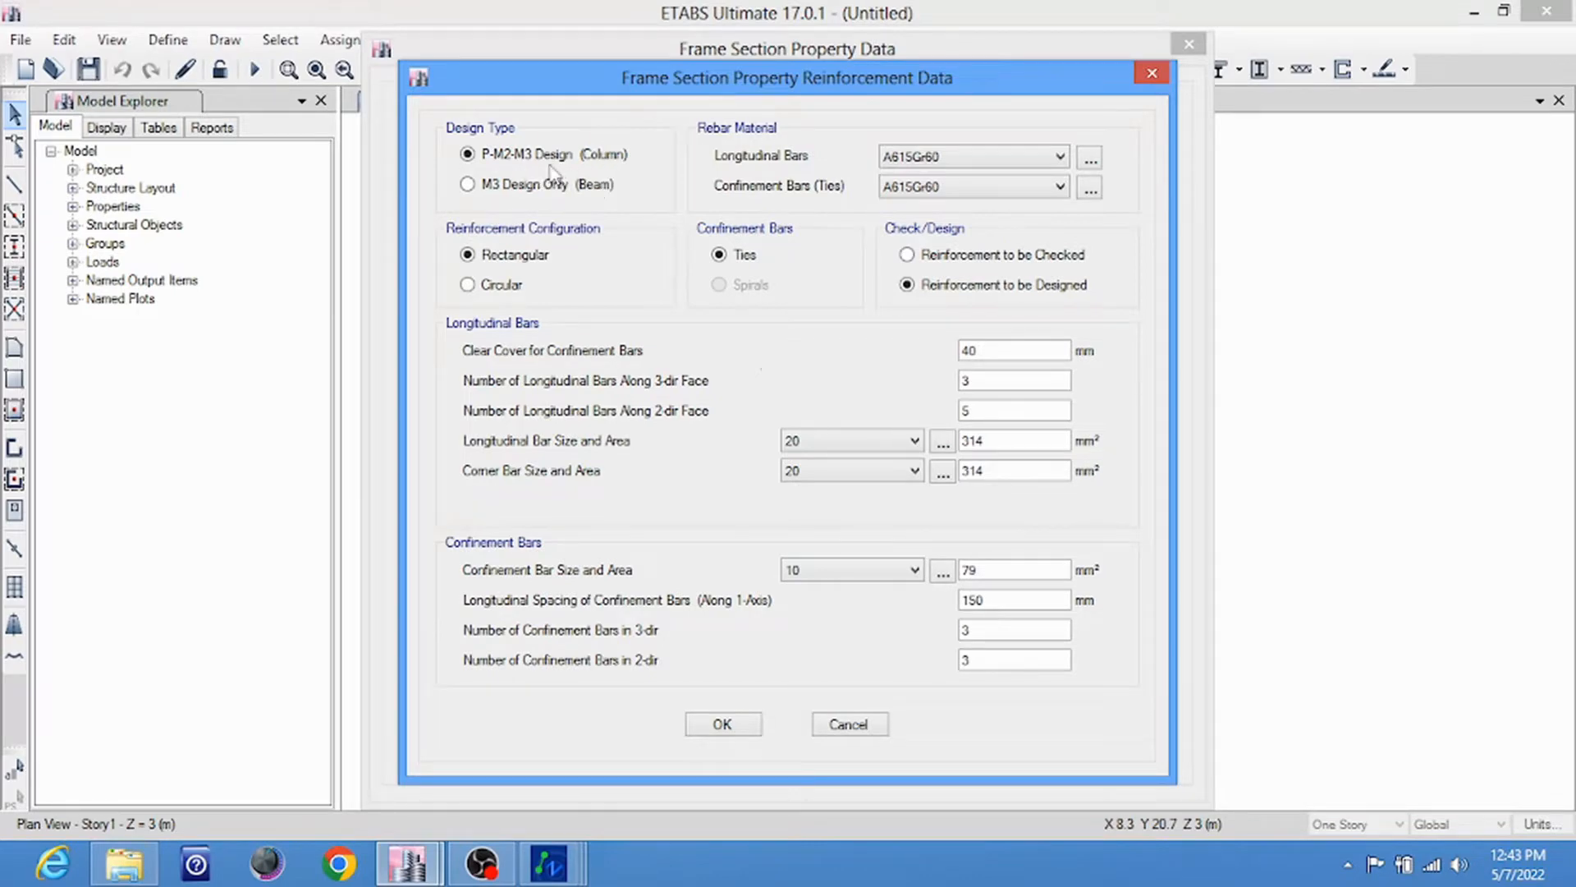
left_click(943, 158)
left_click(926, 187)
left_click(921, 187)
left_click(921, 206)
double_click(994, 358)
double_click(981, 382)
double_click(984, 408)
left_click(724, 723)
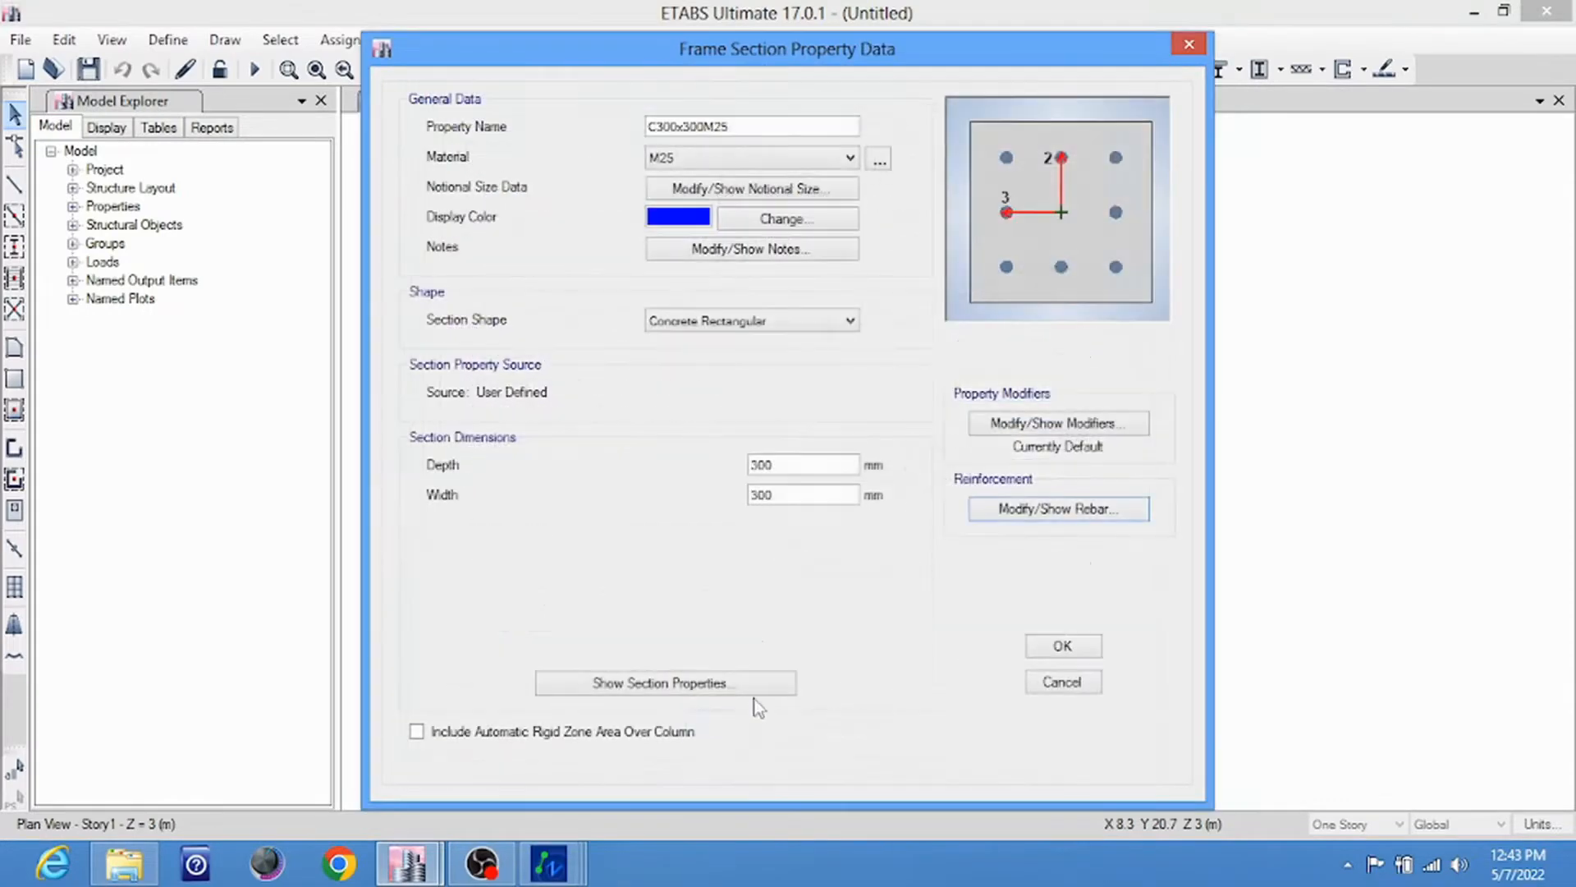
left_click(1061, 647)
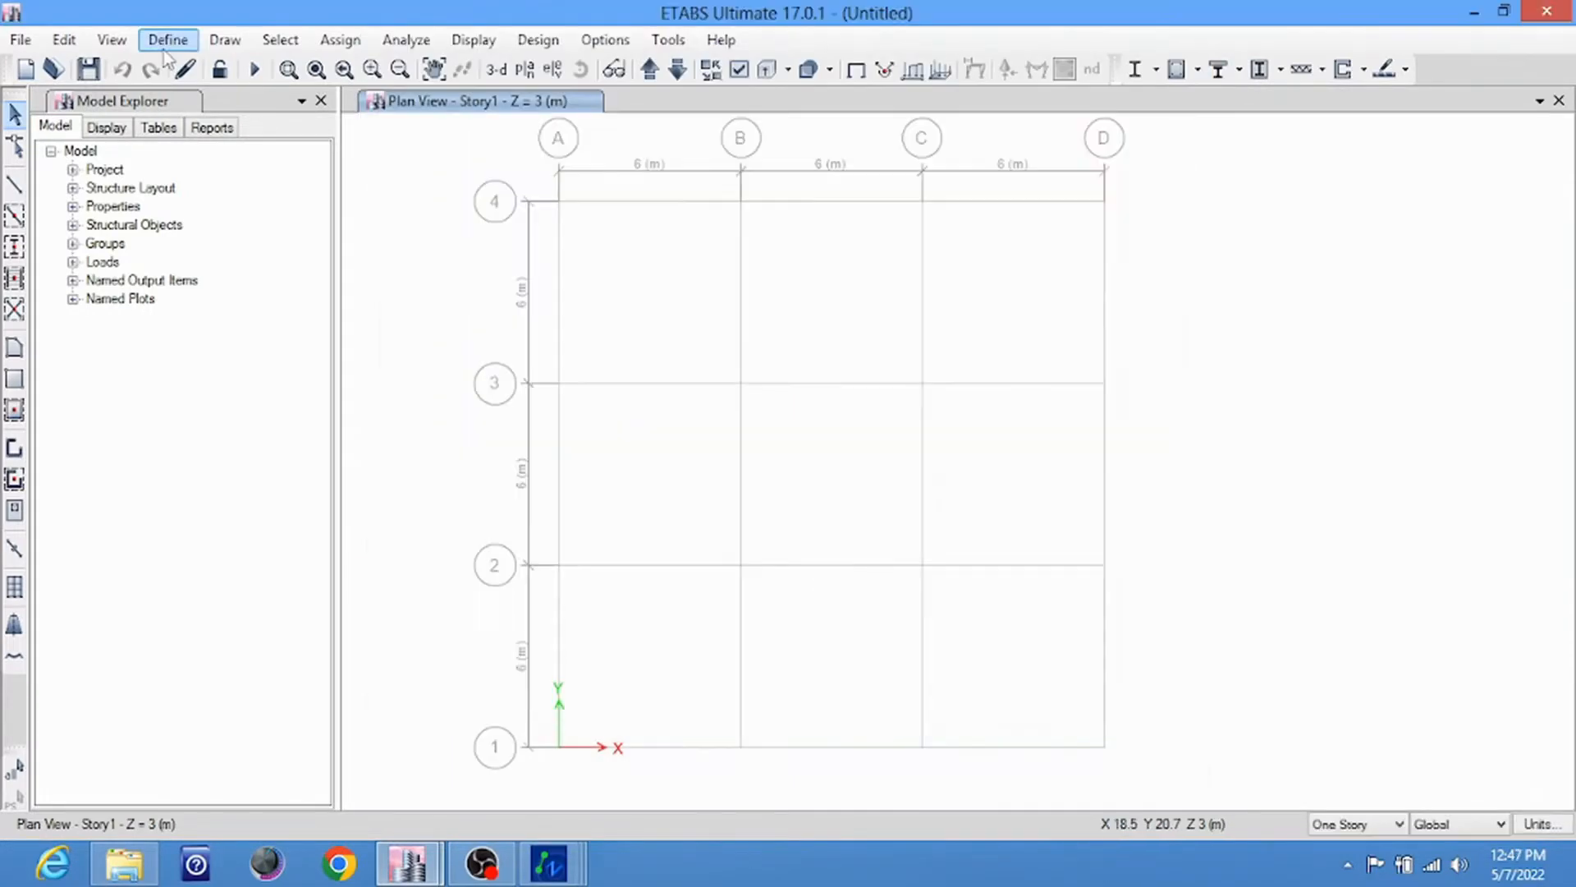
Add a copy of the M30 material named FE500 and change its material type to Rebar
left_click(167, 40)
left_click(173, 69)
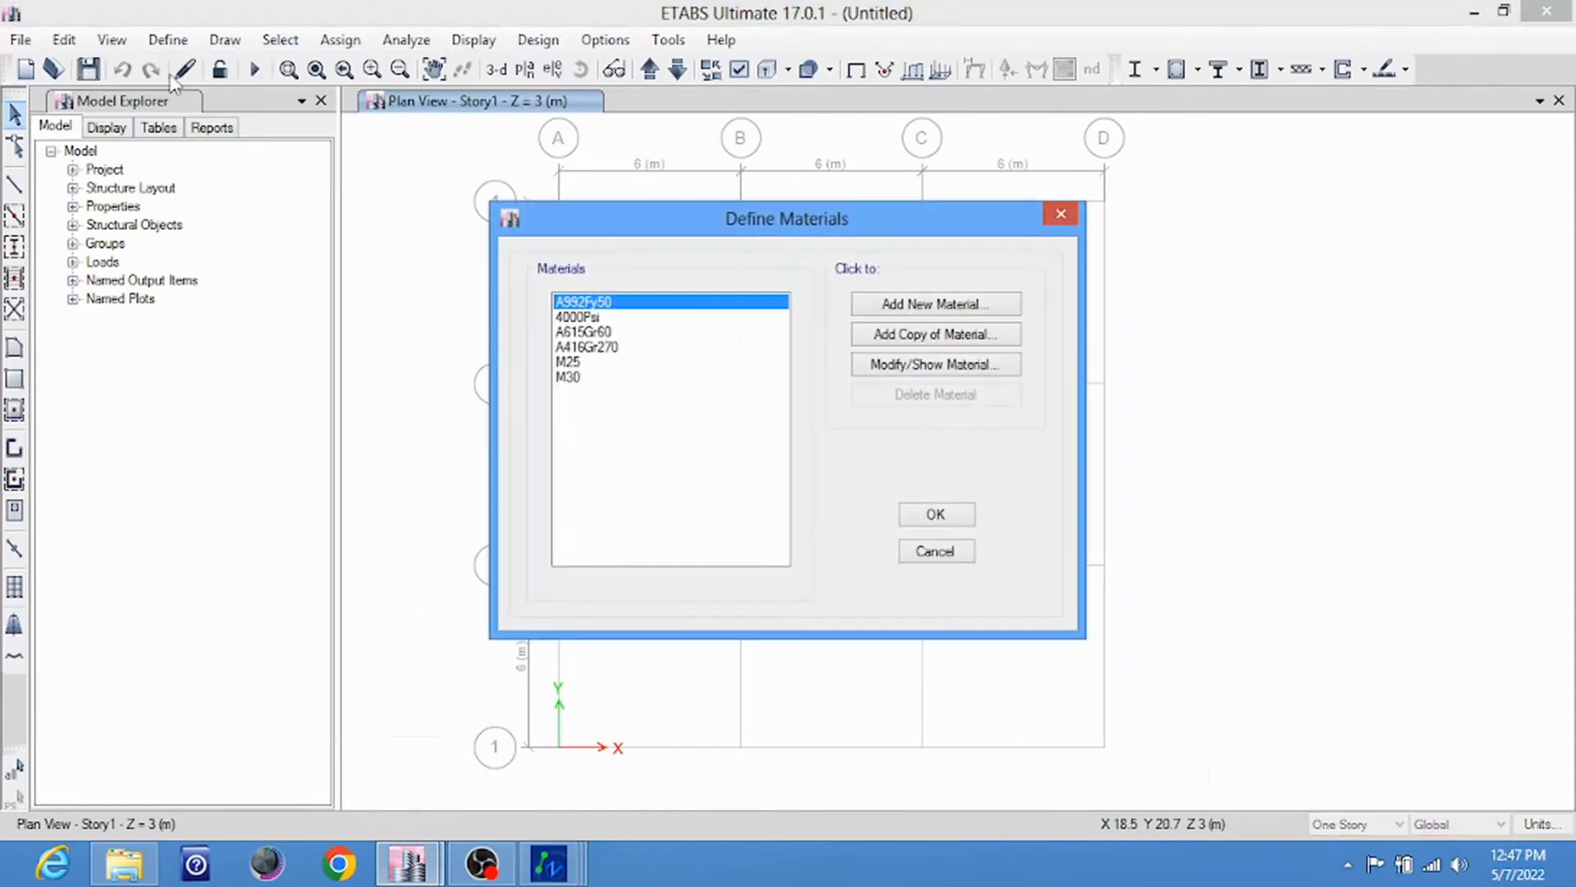
left_click(661, 377)
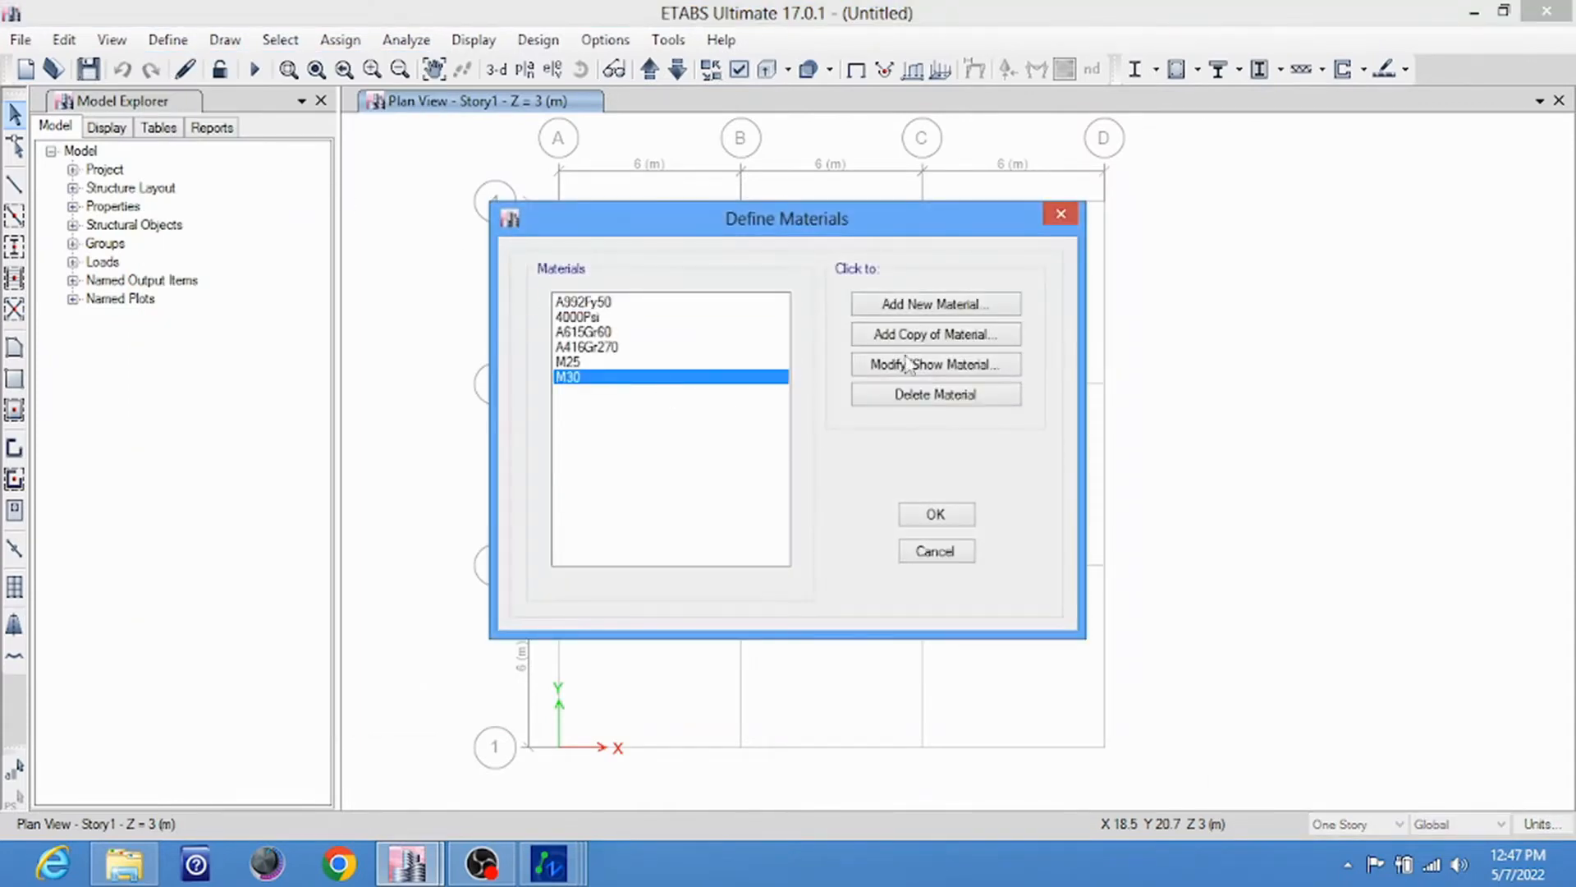
left_click(957, 337)
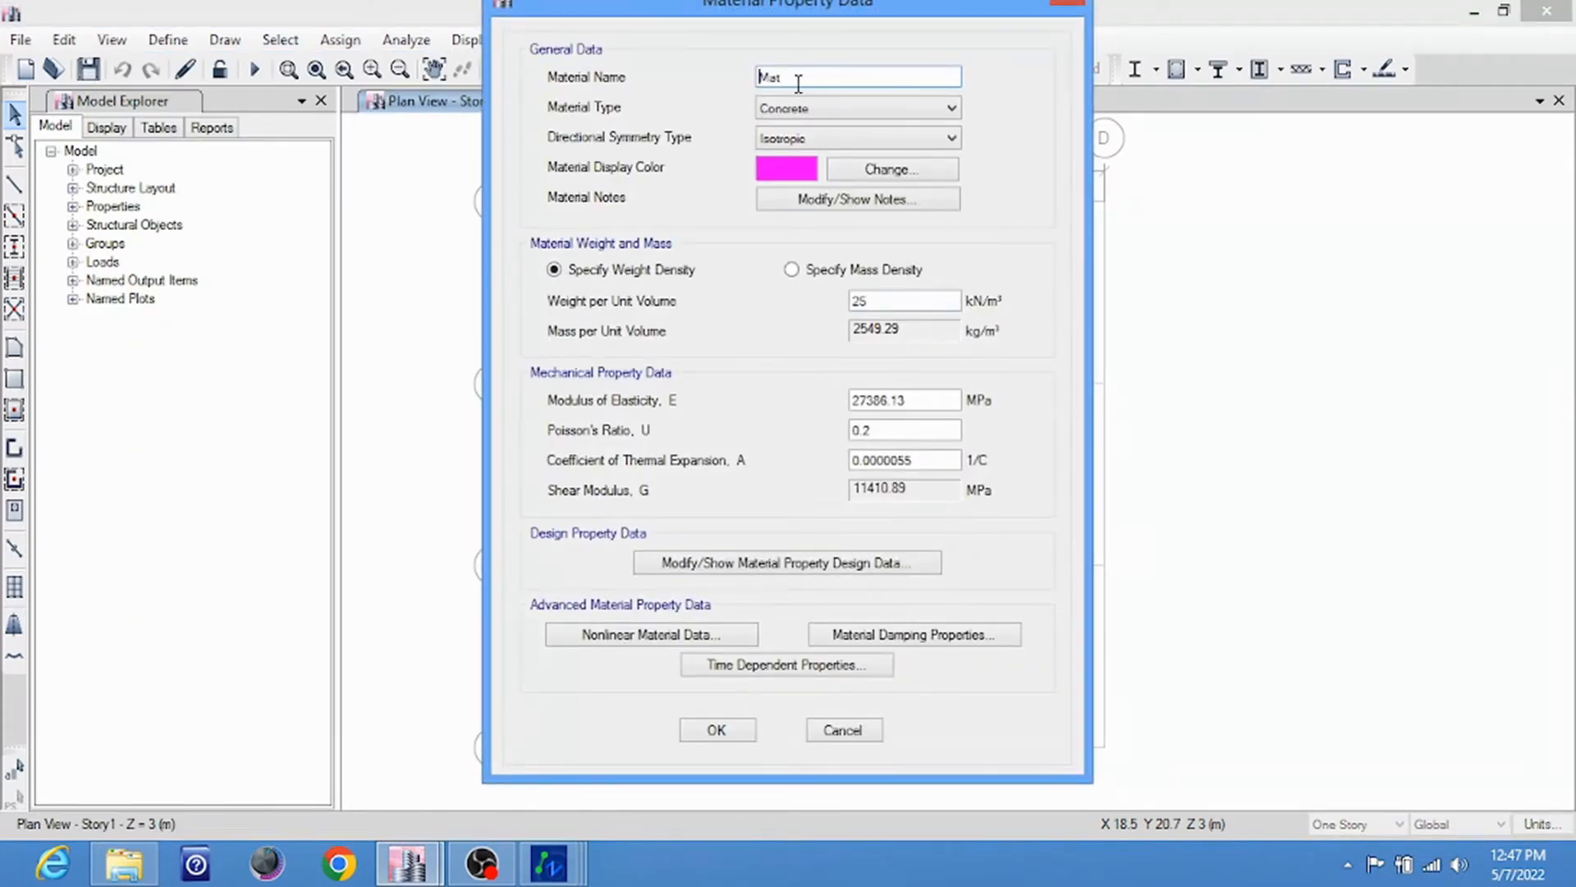
double_click(798, 79)
type("f")
left_click(817, 110)
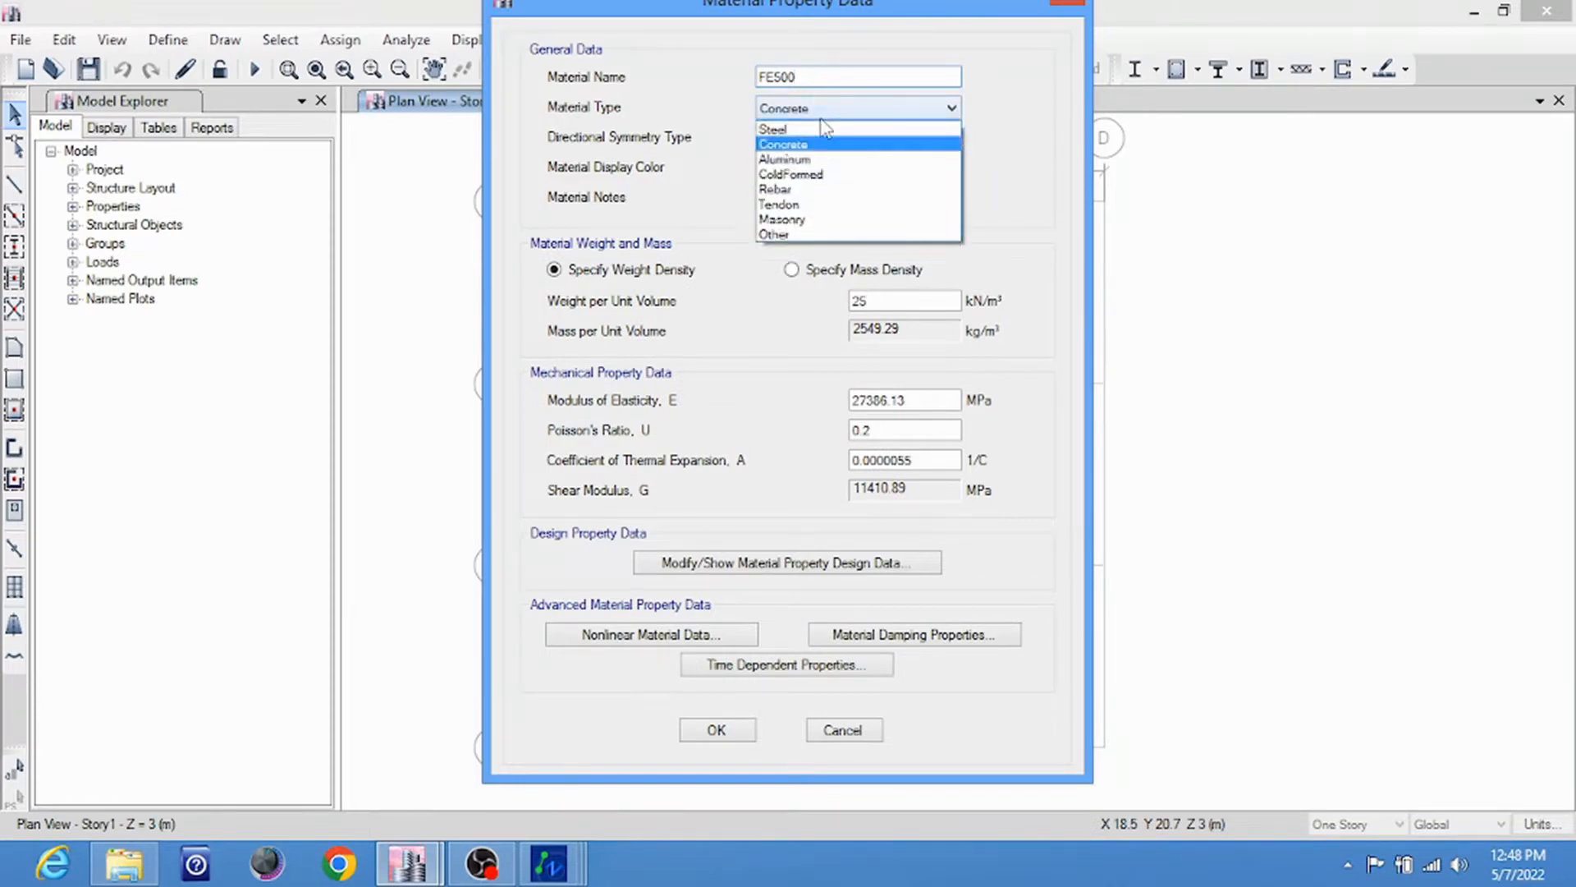
left_click(784, 189)
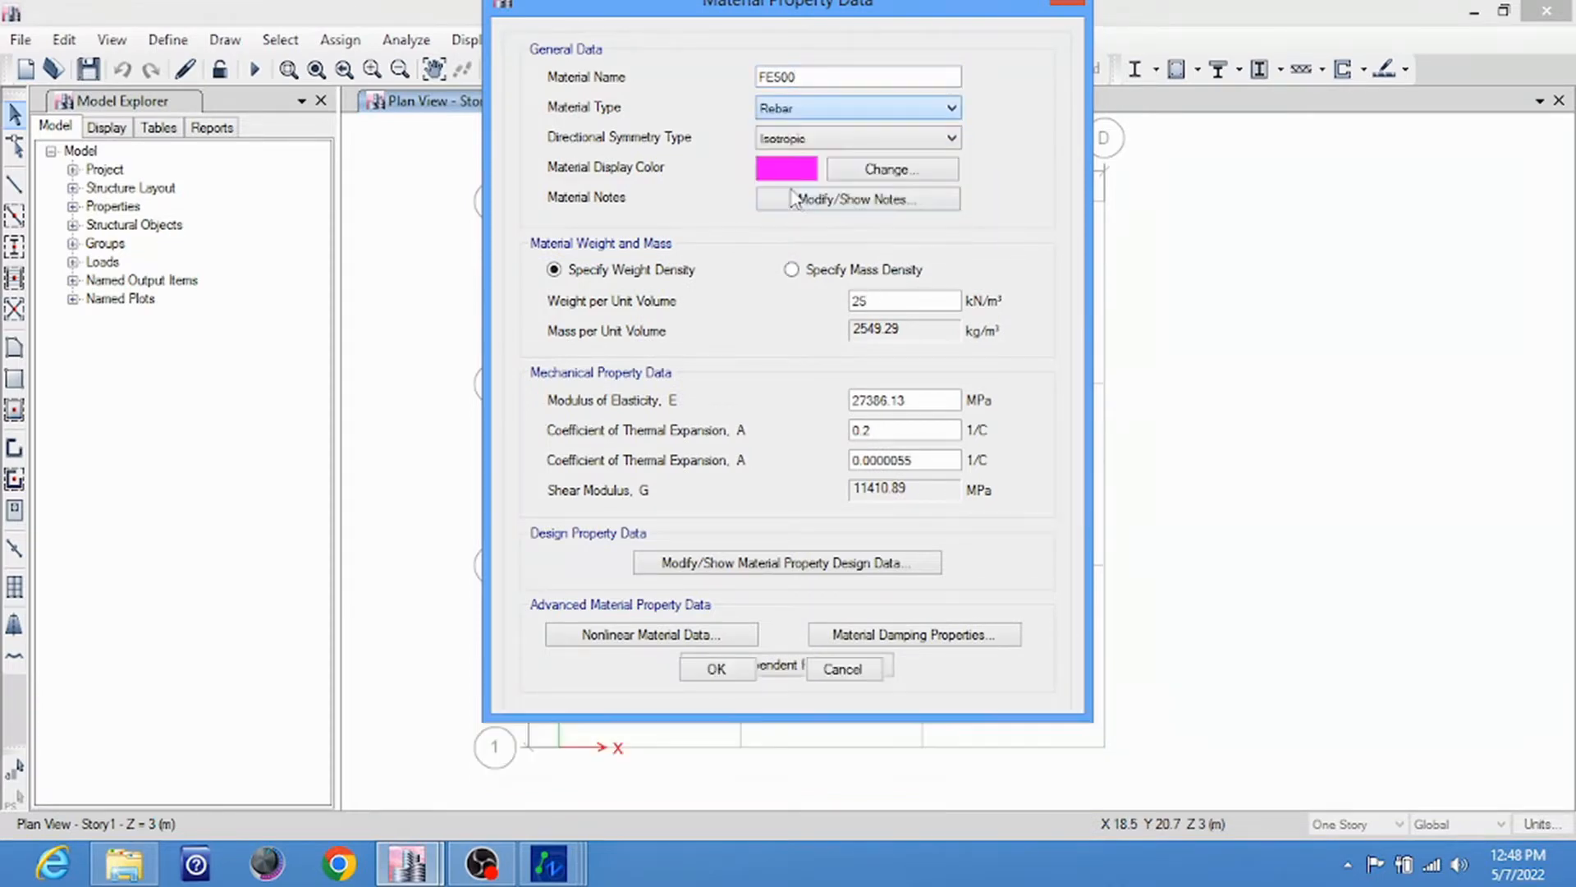
Set FE500's weight per unit volume to 78.5 kN/m³ and modulus of elasticity to 210000 MPa, and accept the material with its design data
double_click(906, 302)
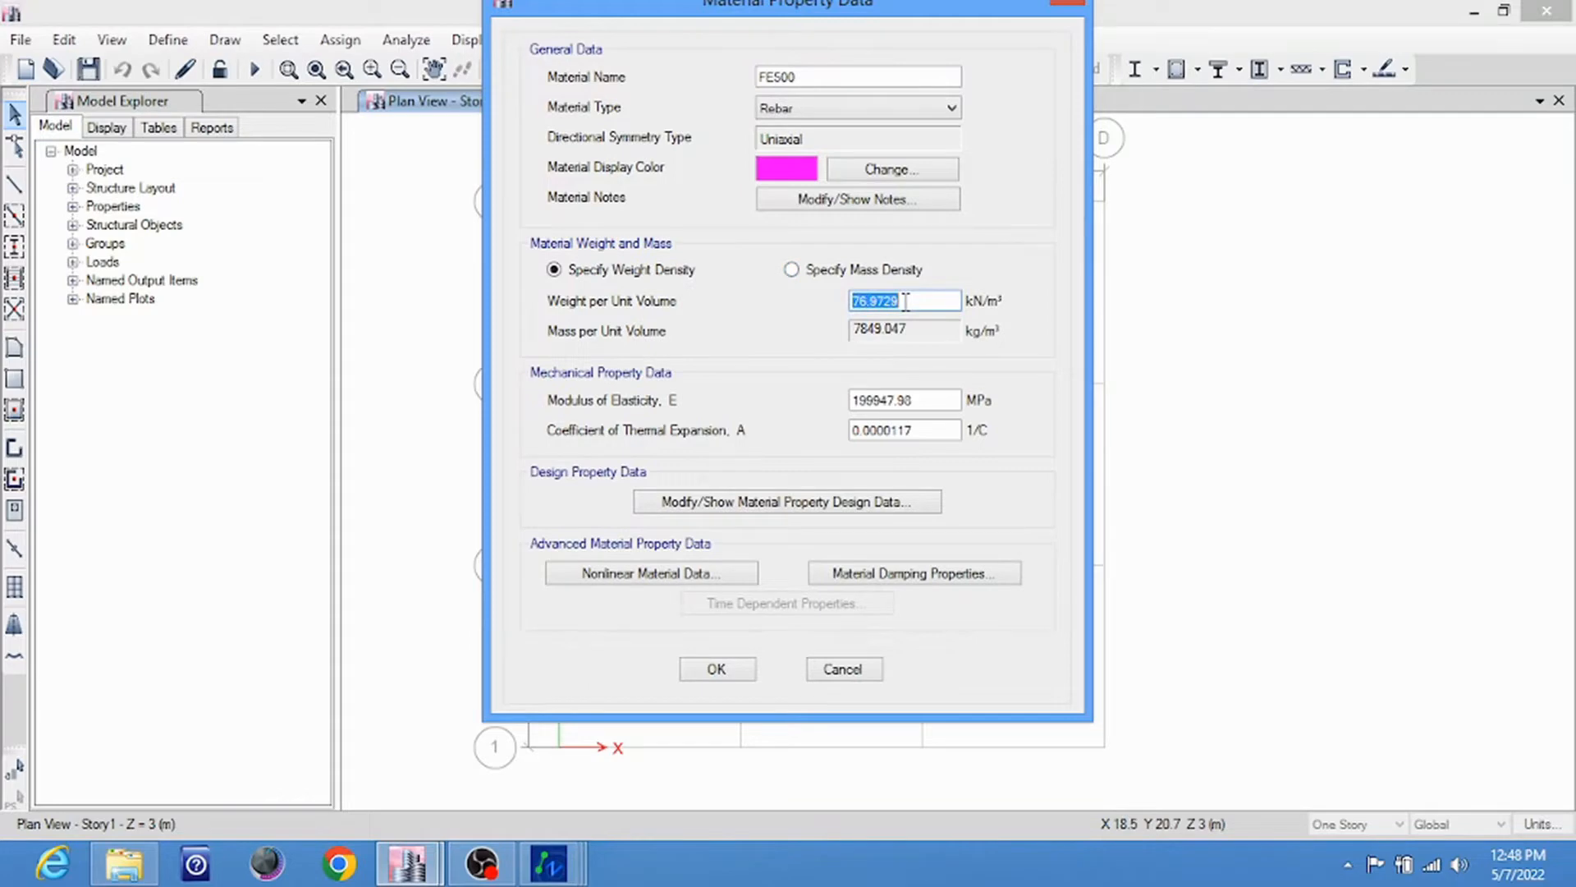
type("78.5")
left_click_drag(912, 401, 845, 414)
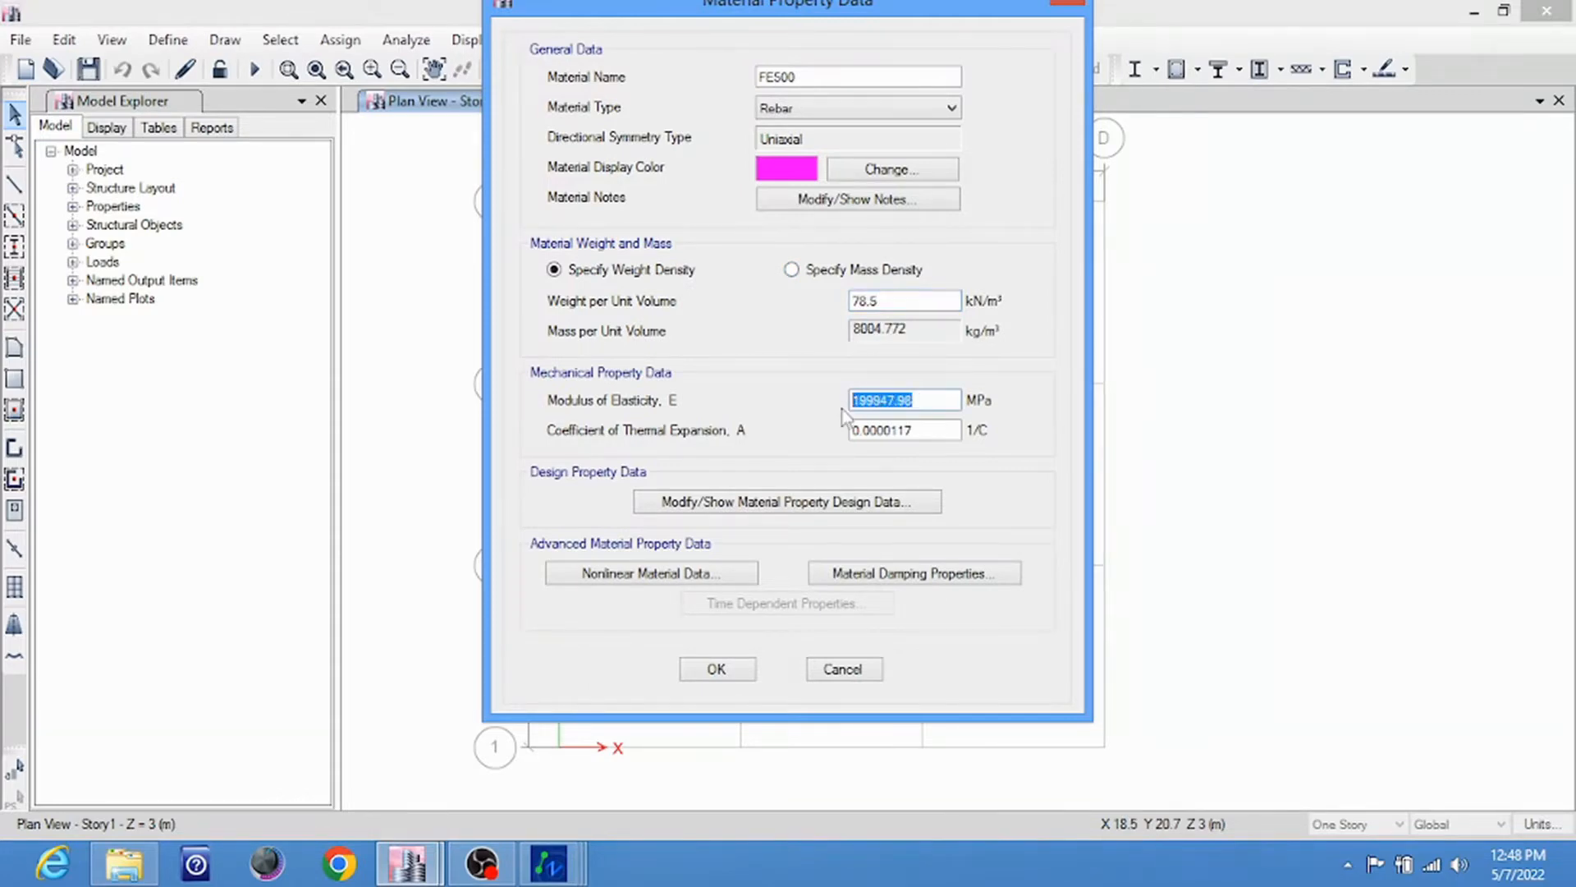
type("210000")
left_click(751, 508)
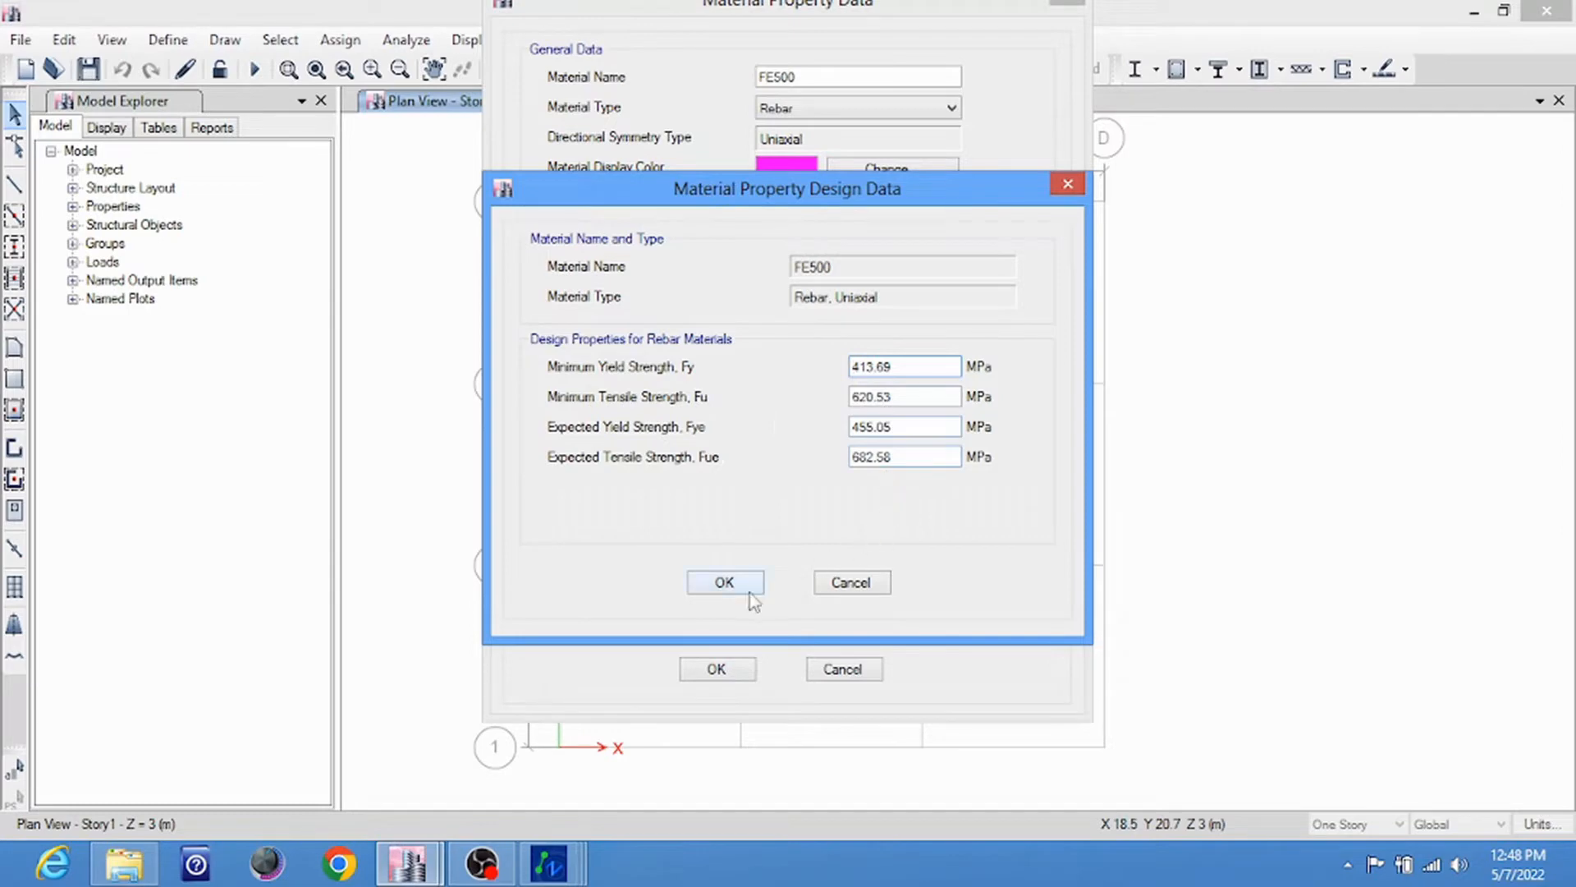
left_click(722, 586)
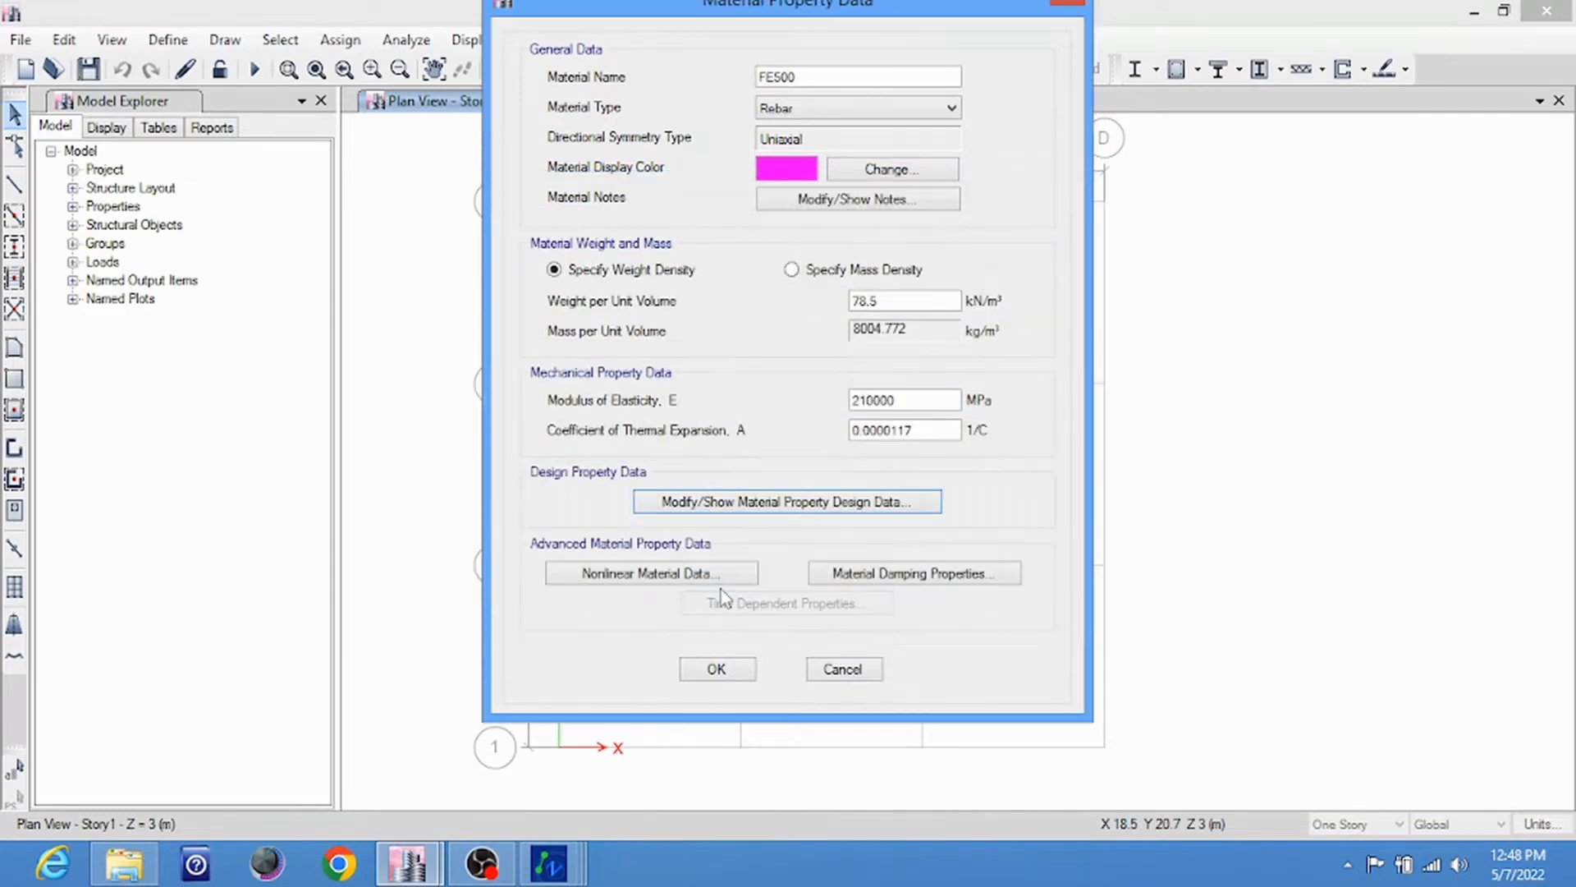
left_click(717, 670)
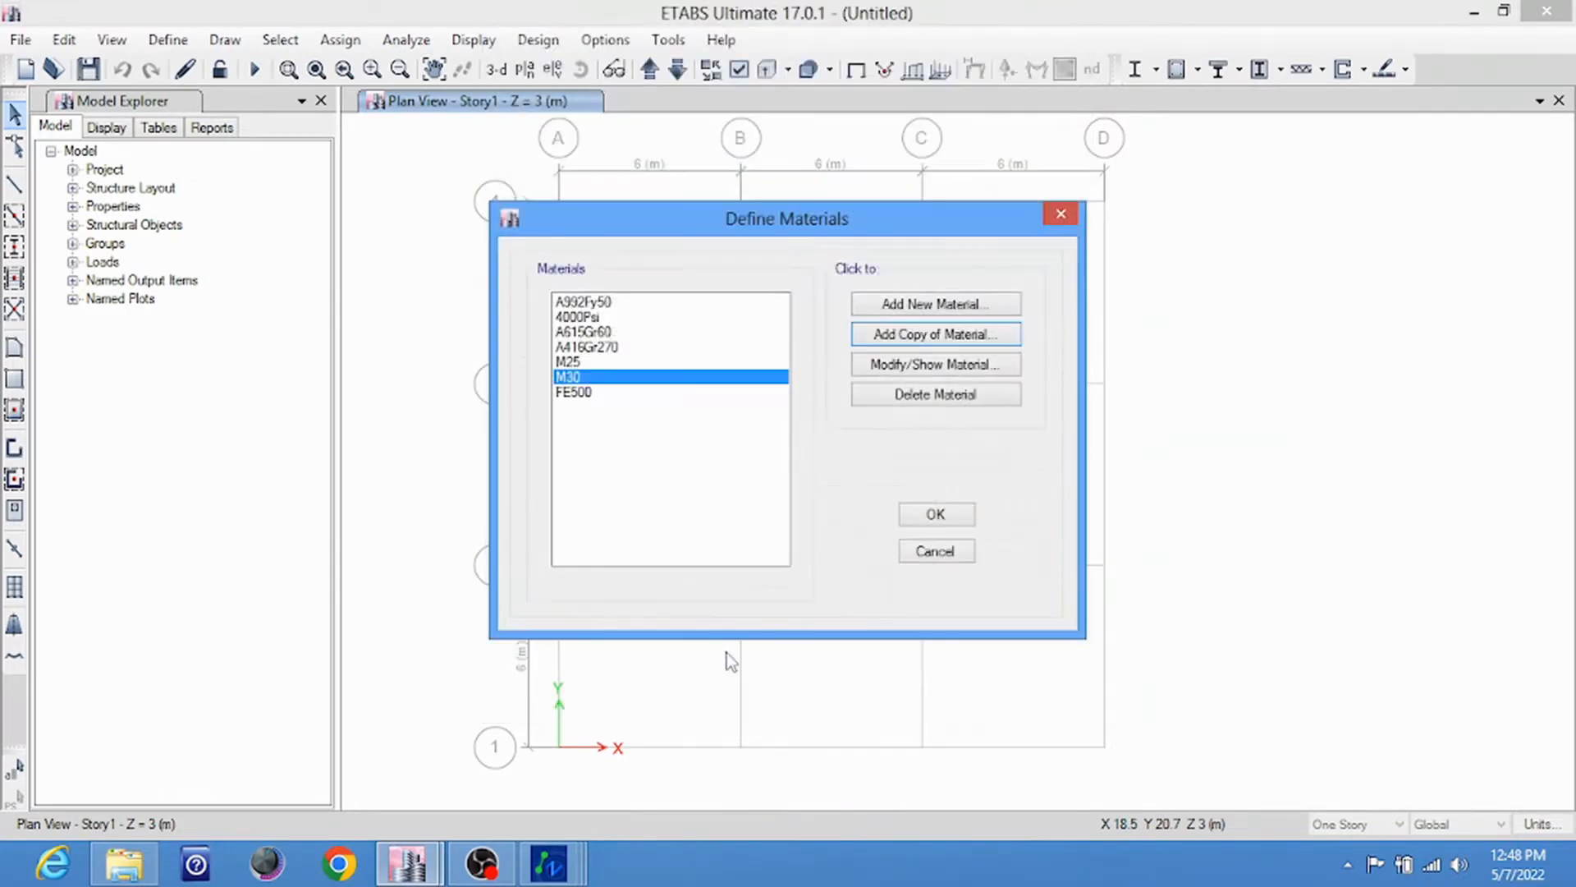
Add a copy of the FE500 rebar material named FE415
left_click(614, 392)
left_click(934, 335)
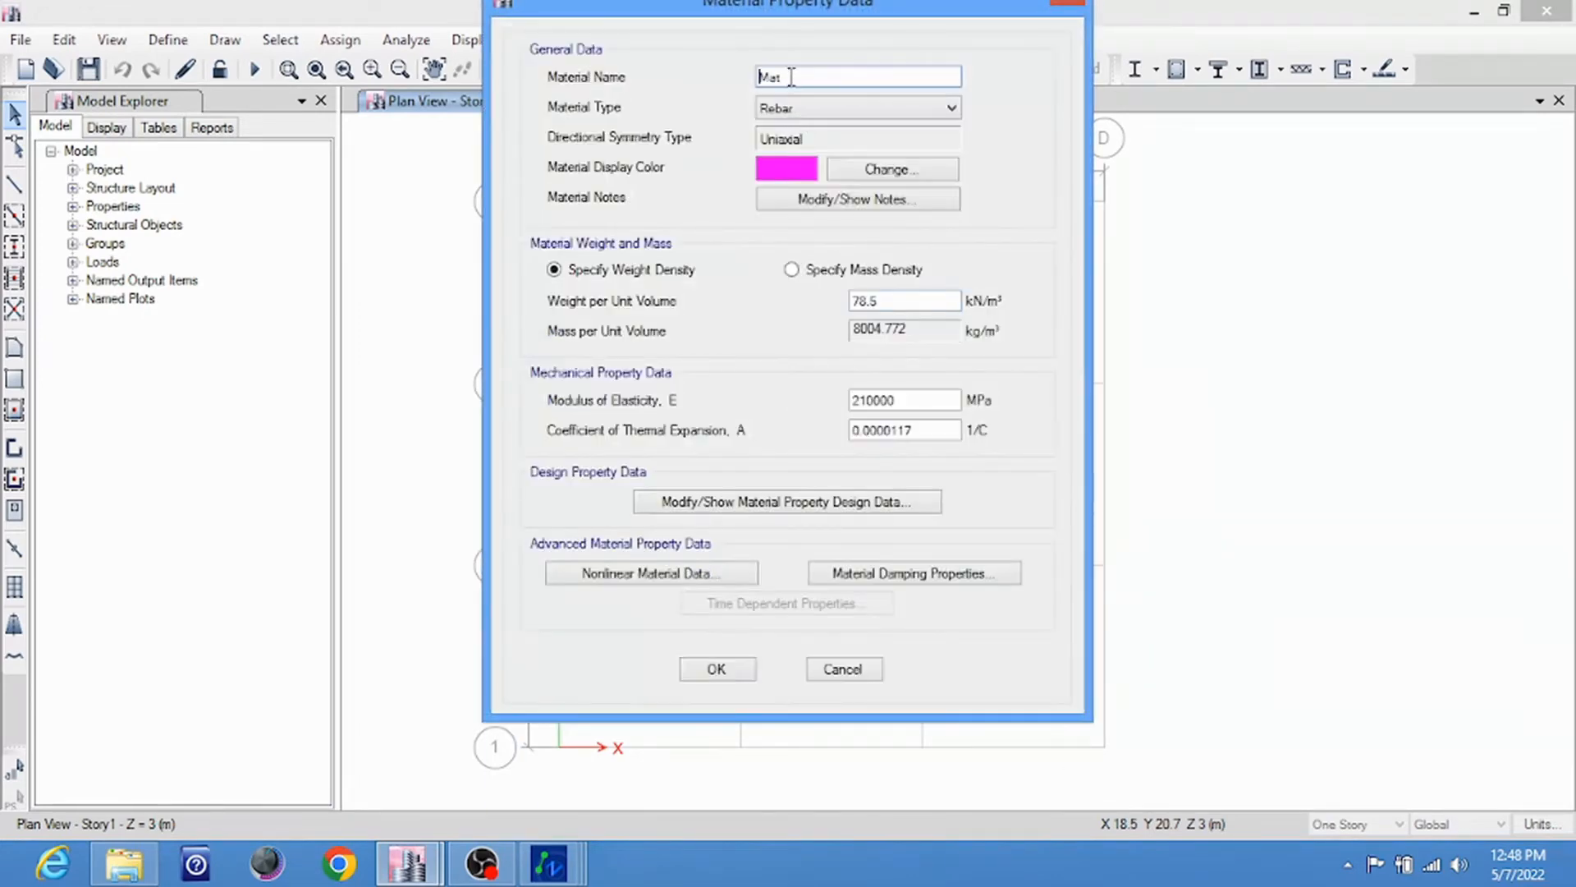
double_click(791, 78)
type("FE415")
Edit FE415's minimum and expected tensile strengths in its design data and accept the material definitions
left_click(811, 502)
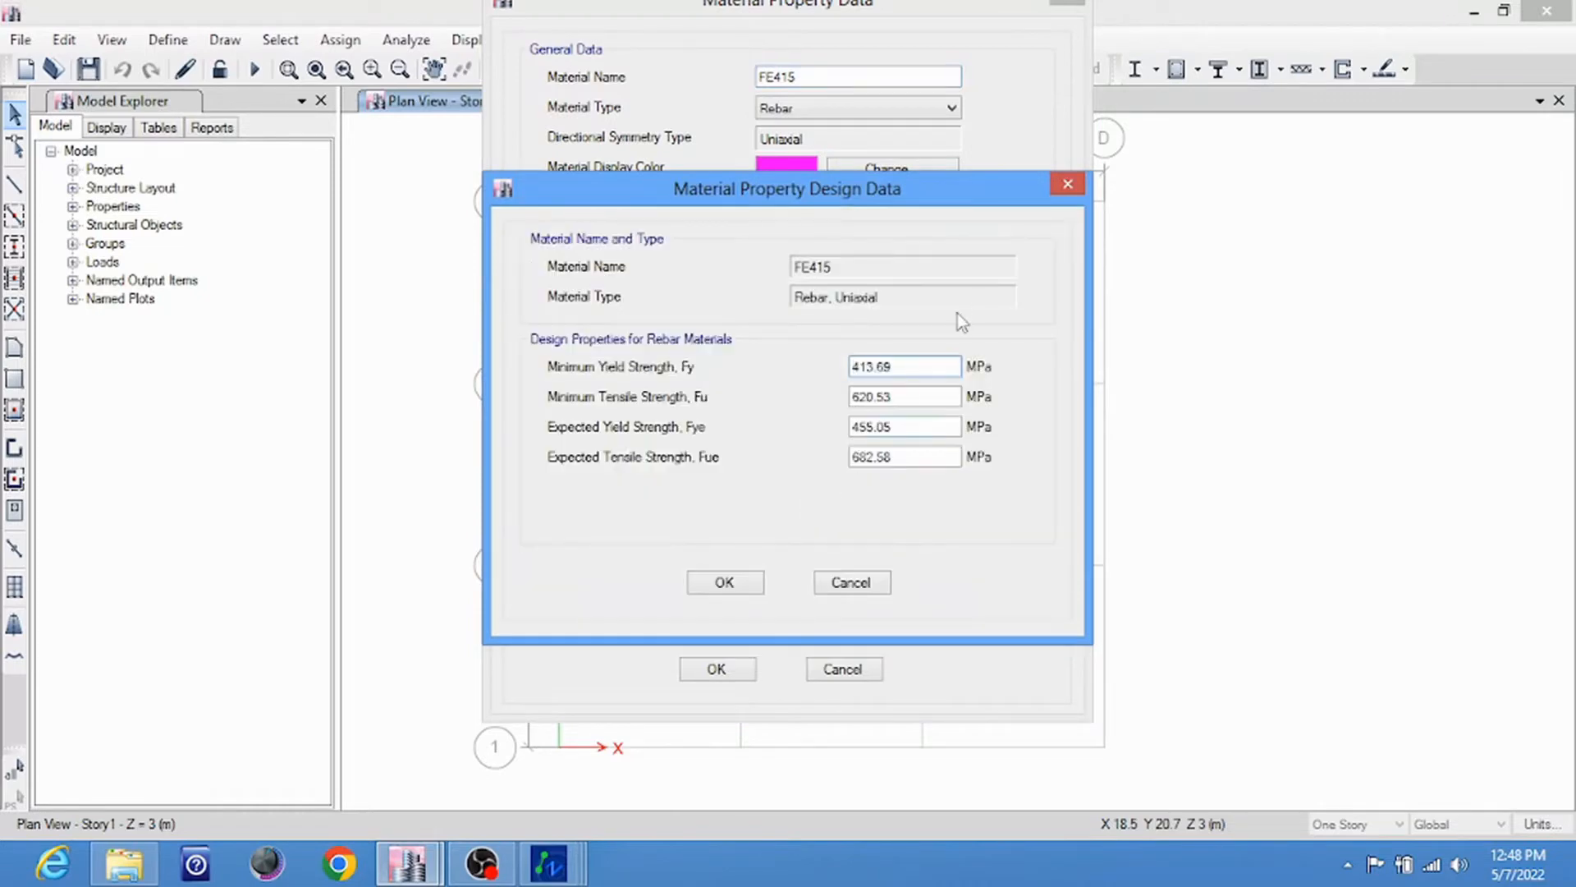
left_click(733, 584)
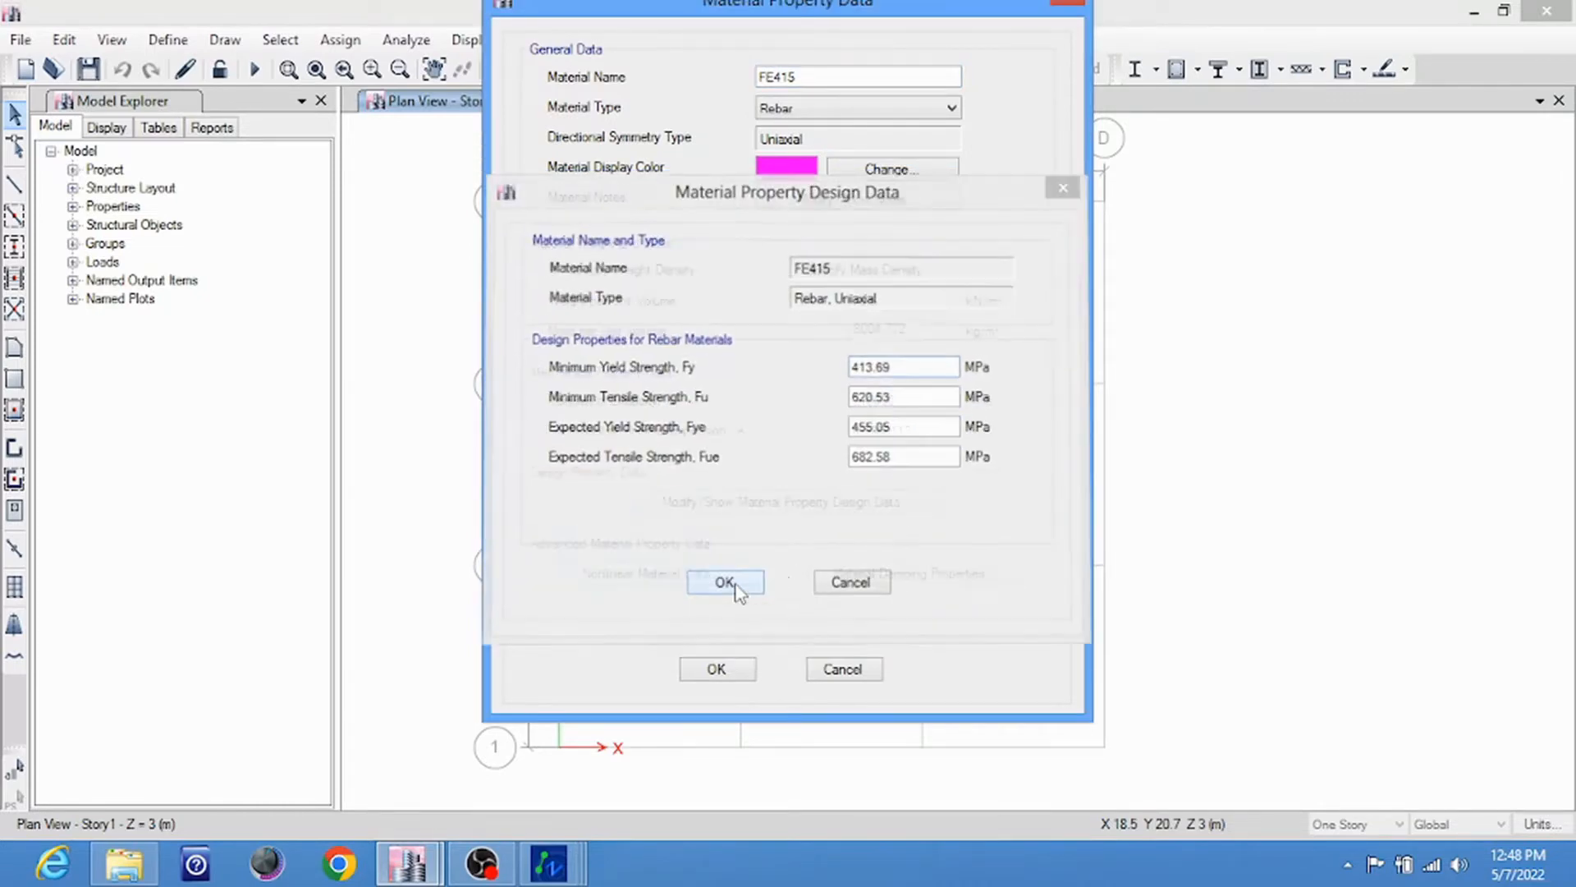
left_click(831, 502)
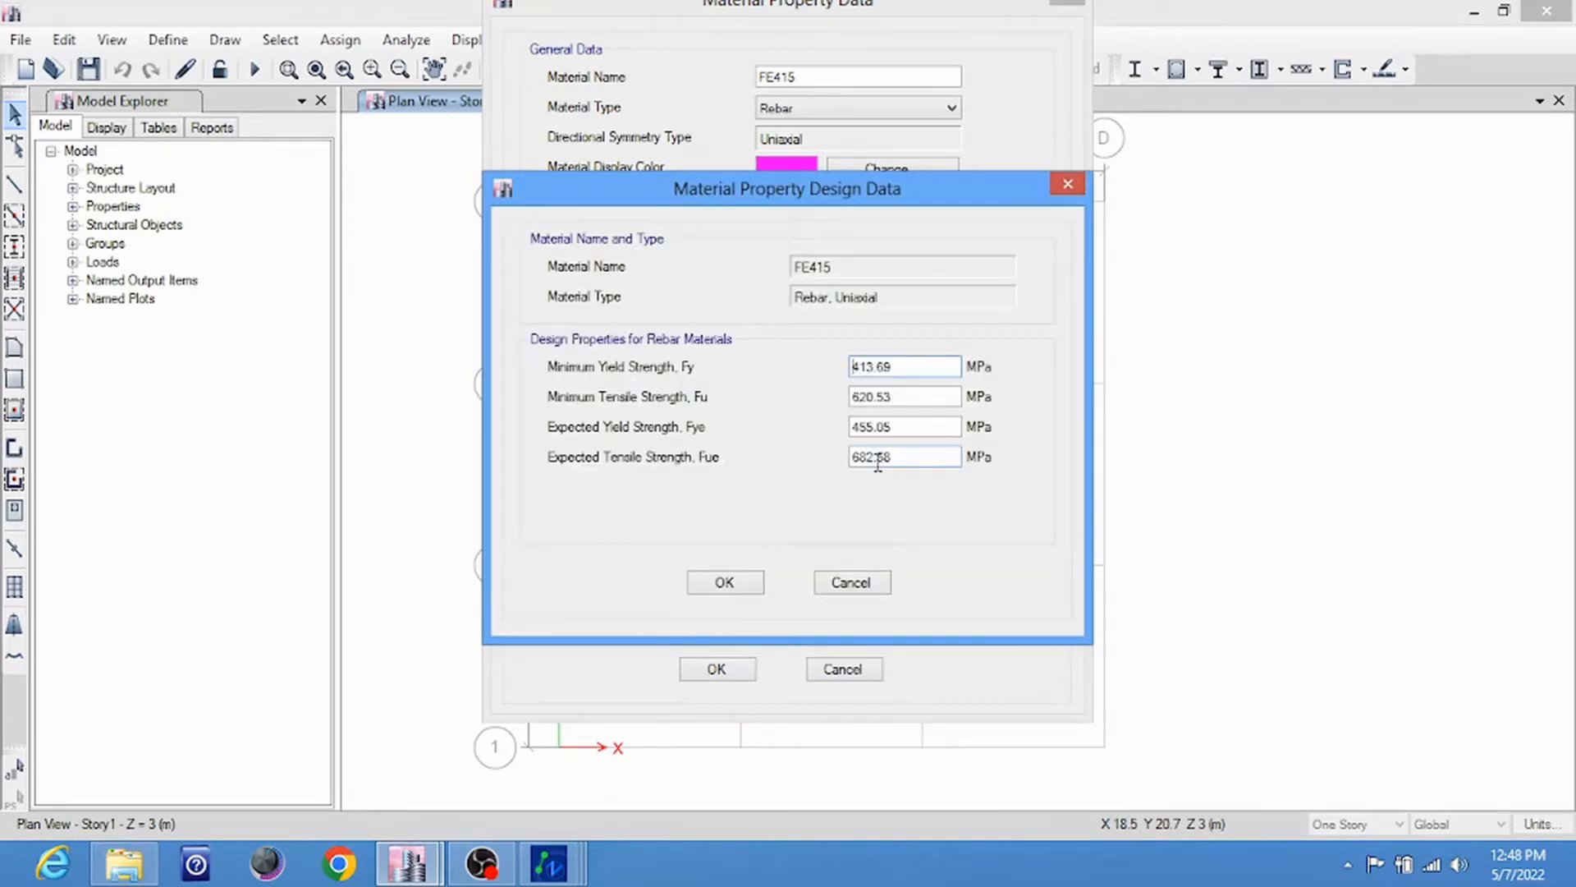
left_click_drag(859, 457, 928, 457)
type("50")
left_click_drag(863, 398, 919, 397)
type("00")
left_click(724, 582)
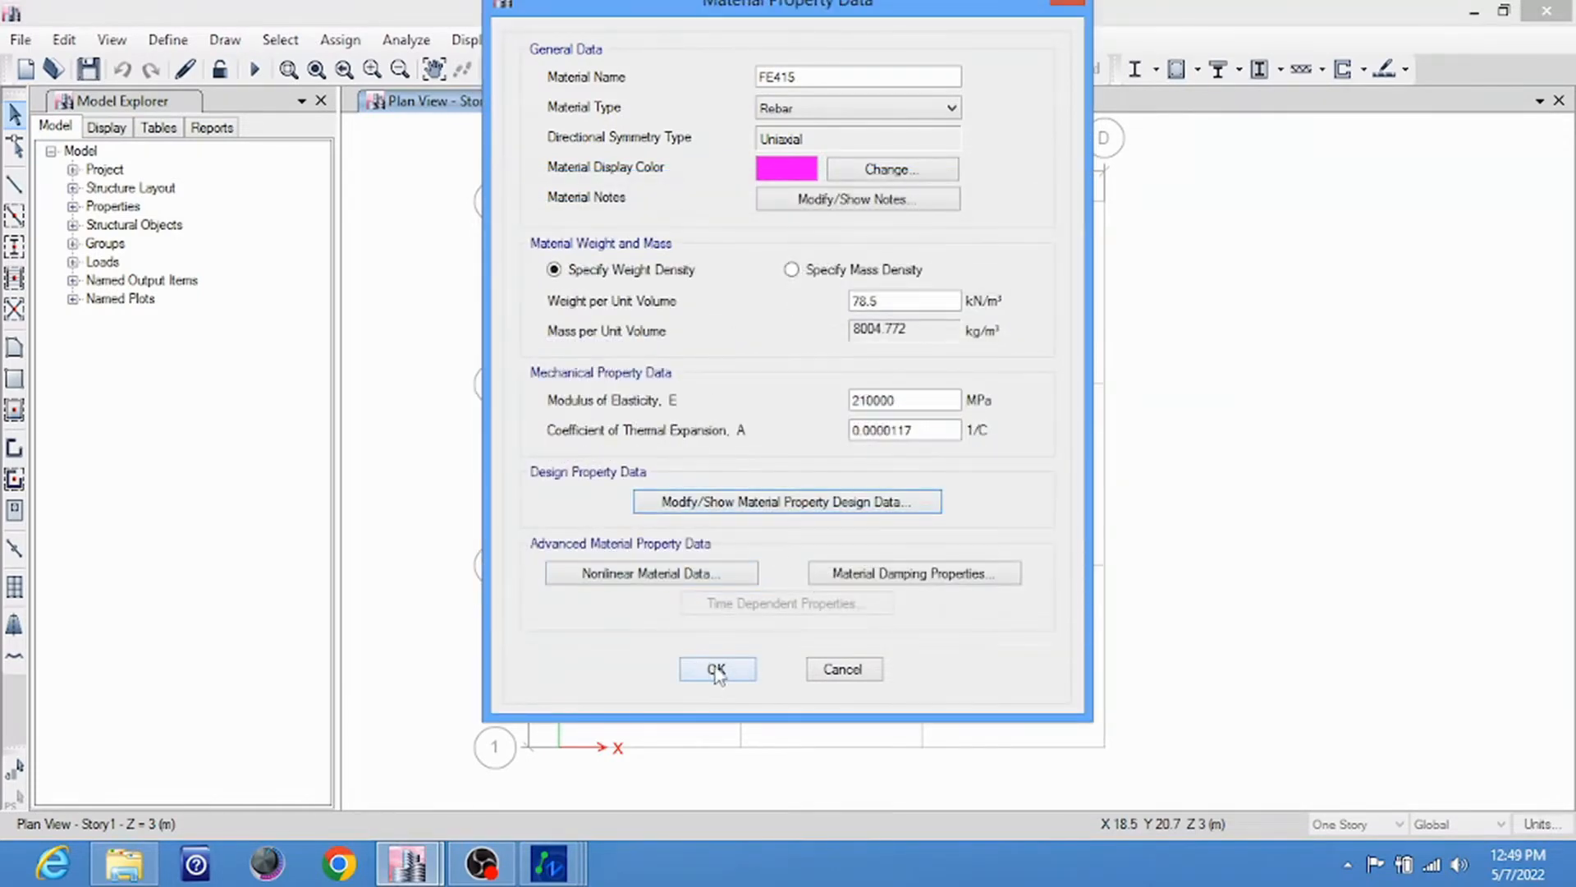
left_click(716, 670)
left_click(934, 515)
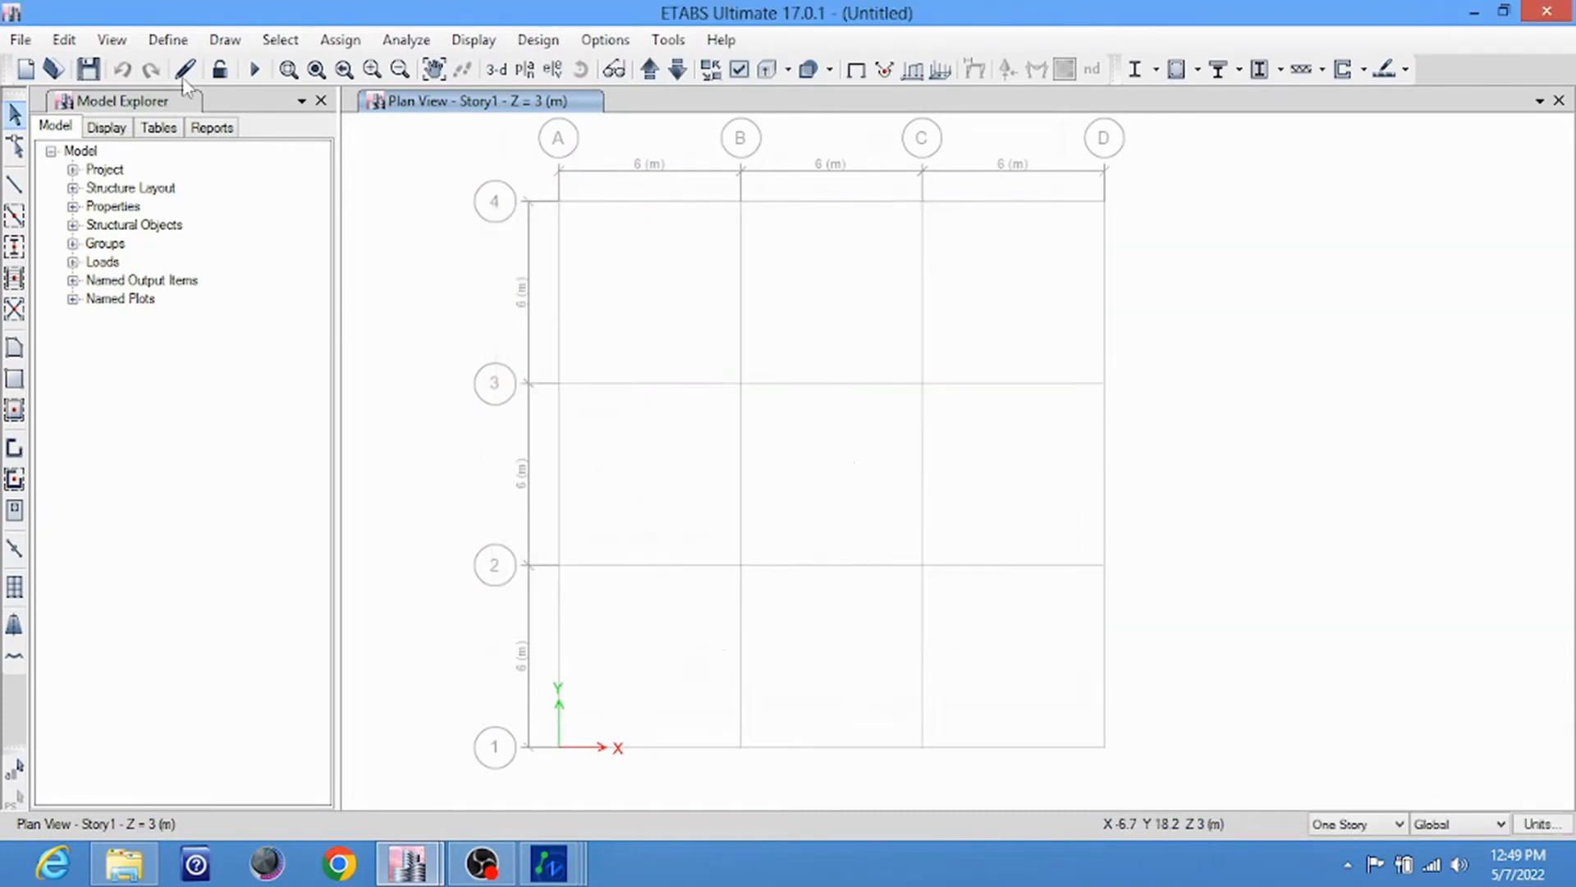
Assign FE500 to the longitudinal bars and FE415 to the ties in the C300x300M25 column section's reinforcement
left_click(168, 41)
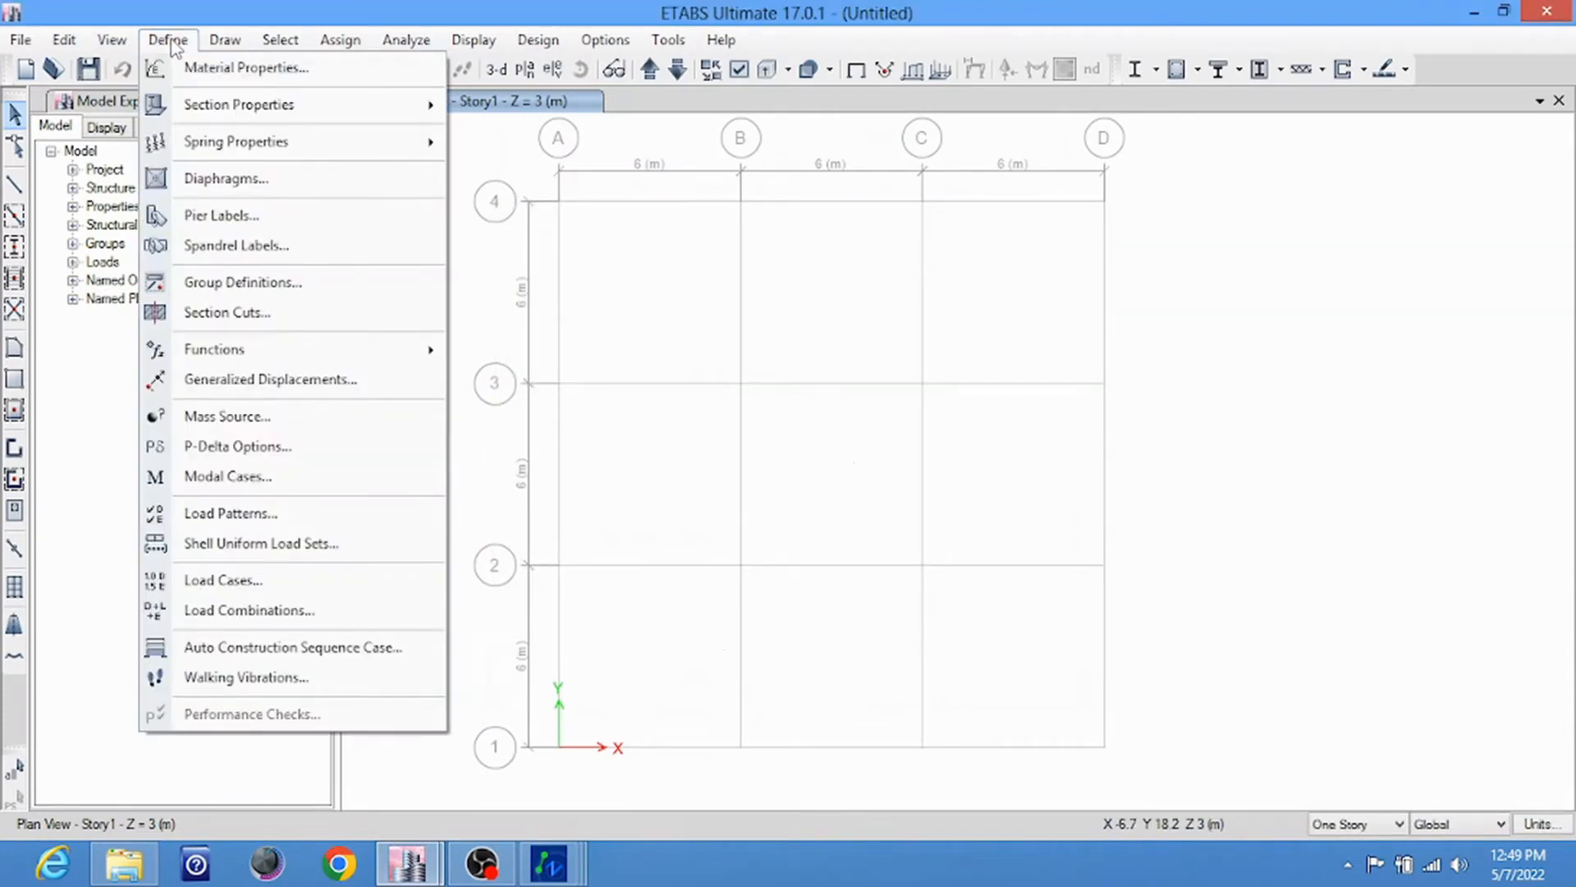
mouse_move(394, 104)
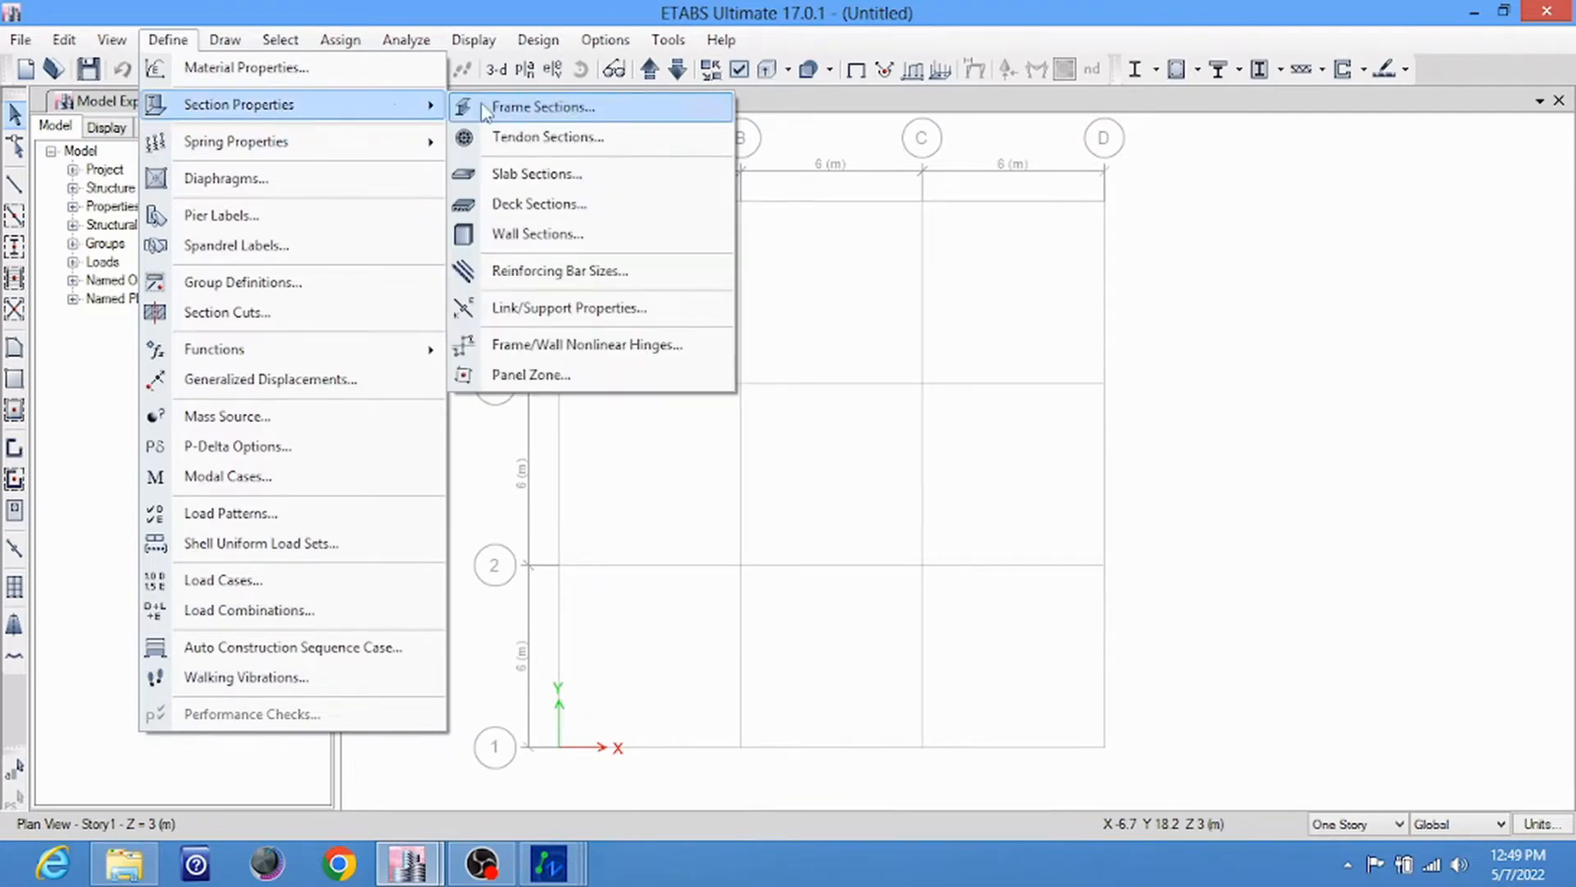
left_click(493, 108)
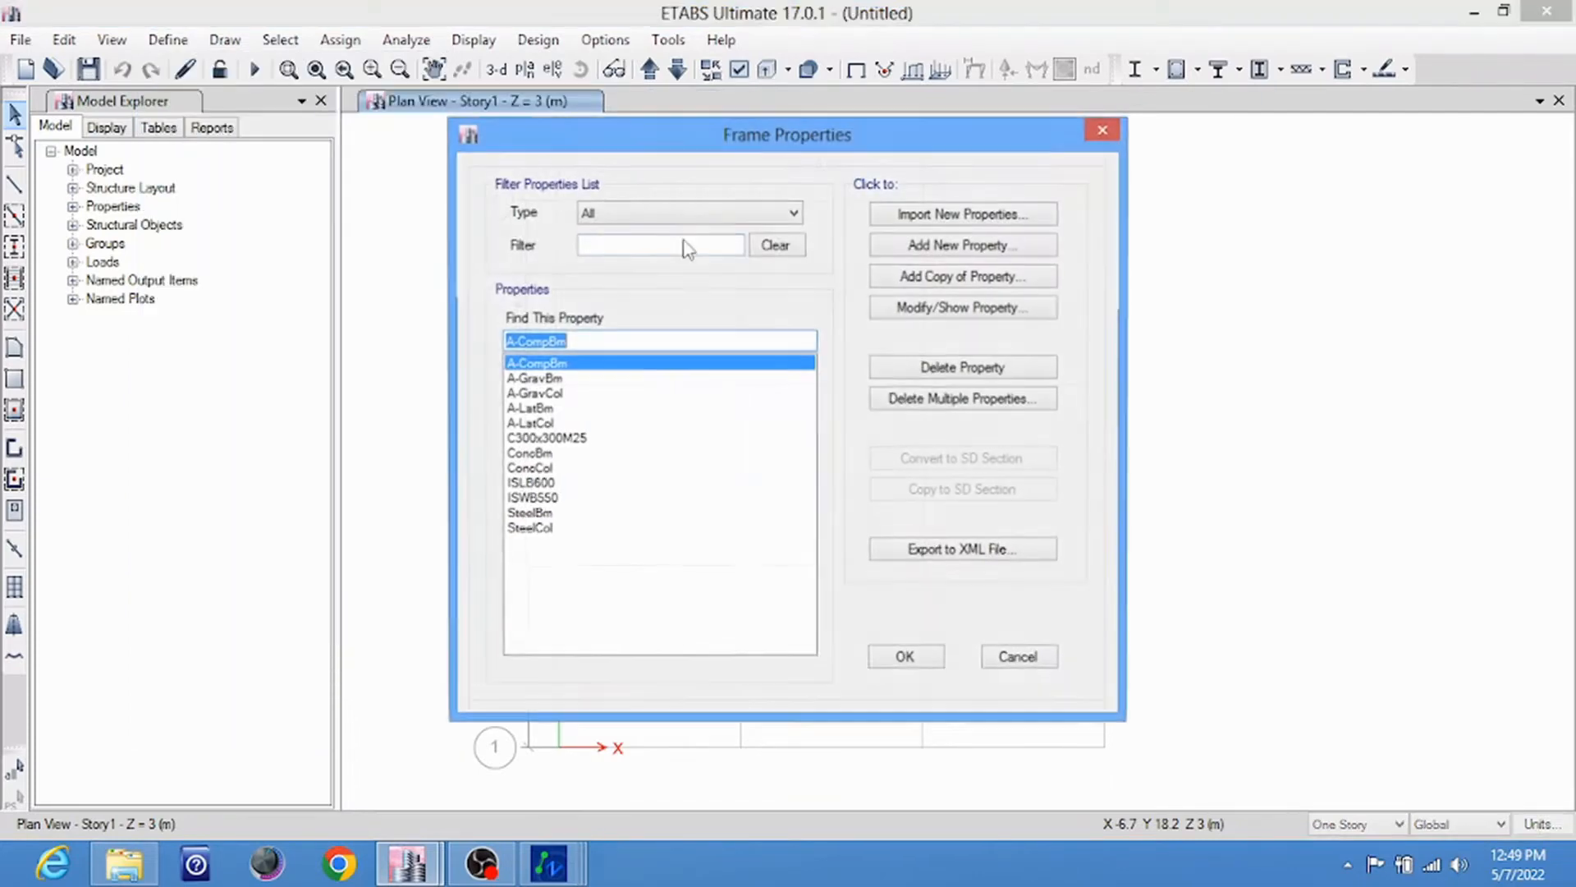
left_click(558, 439)
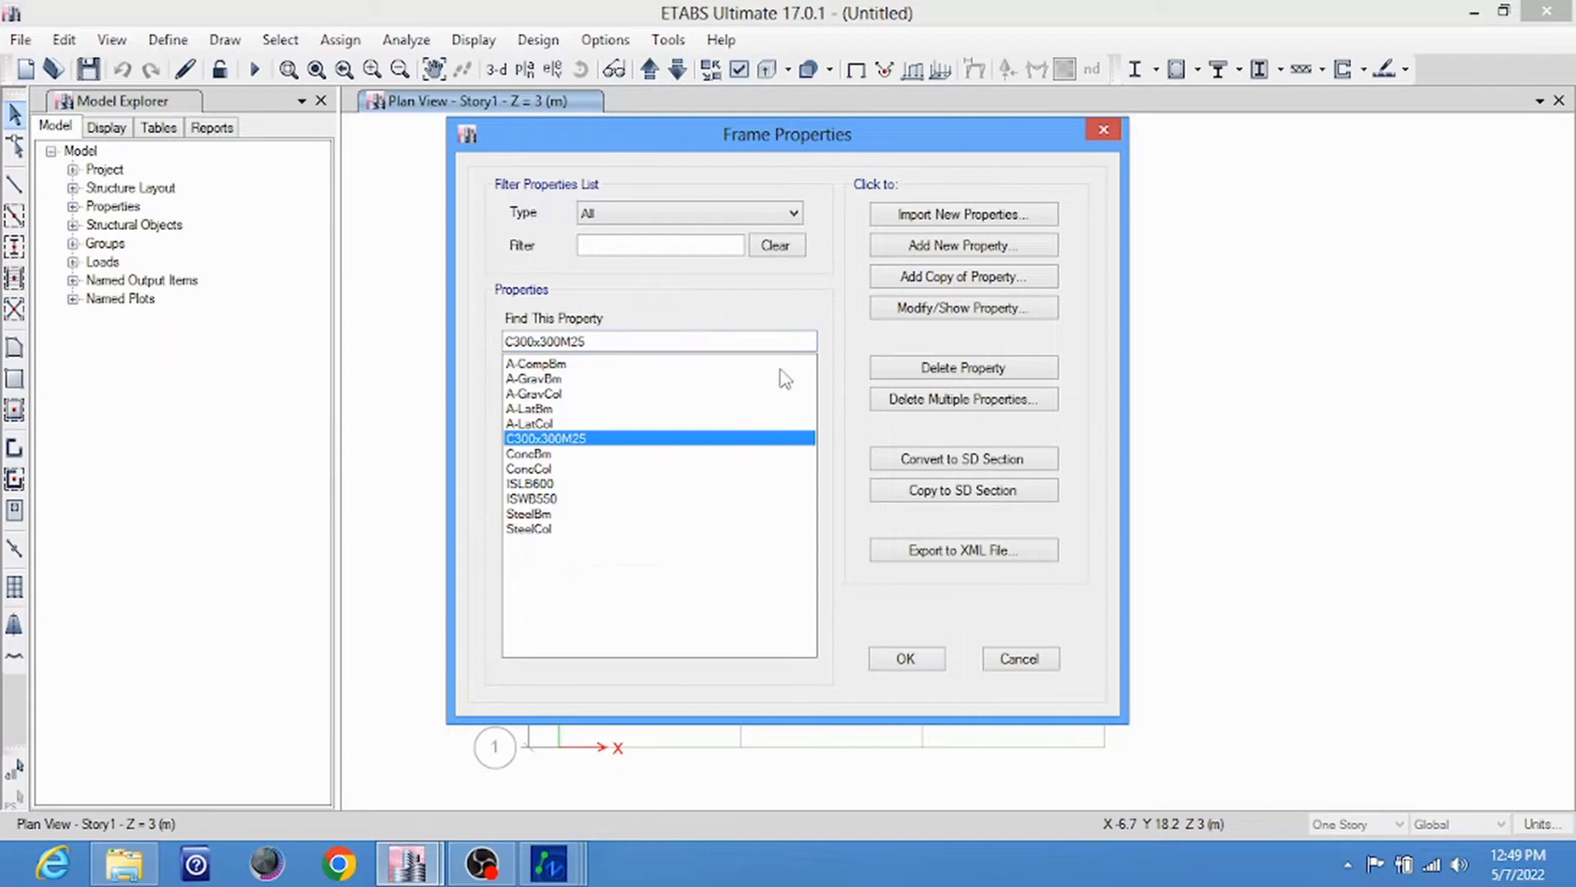
left_click(958, 308)
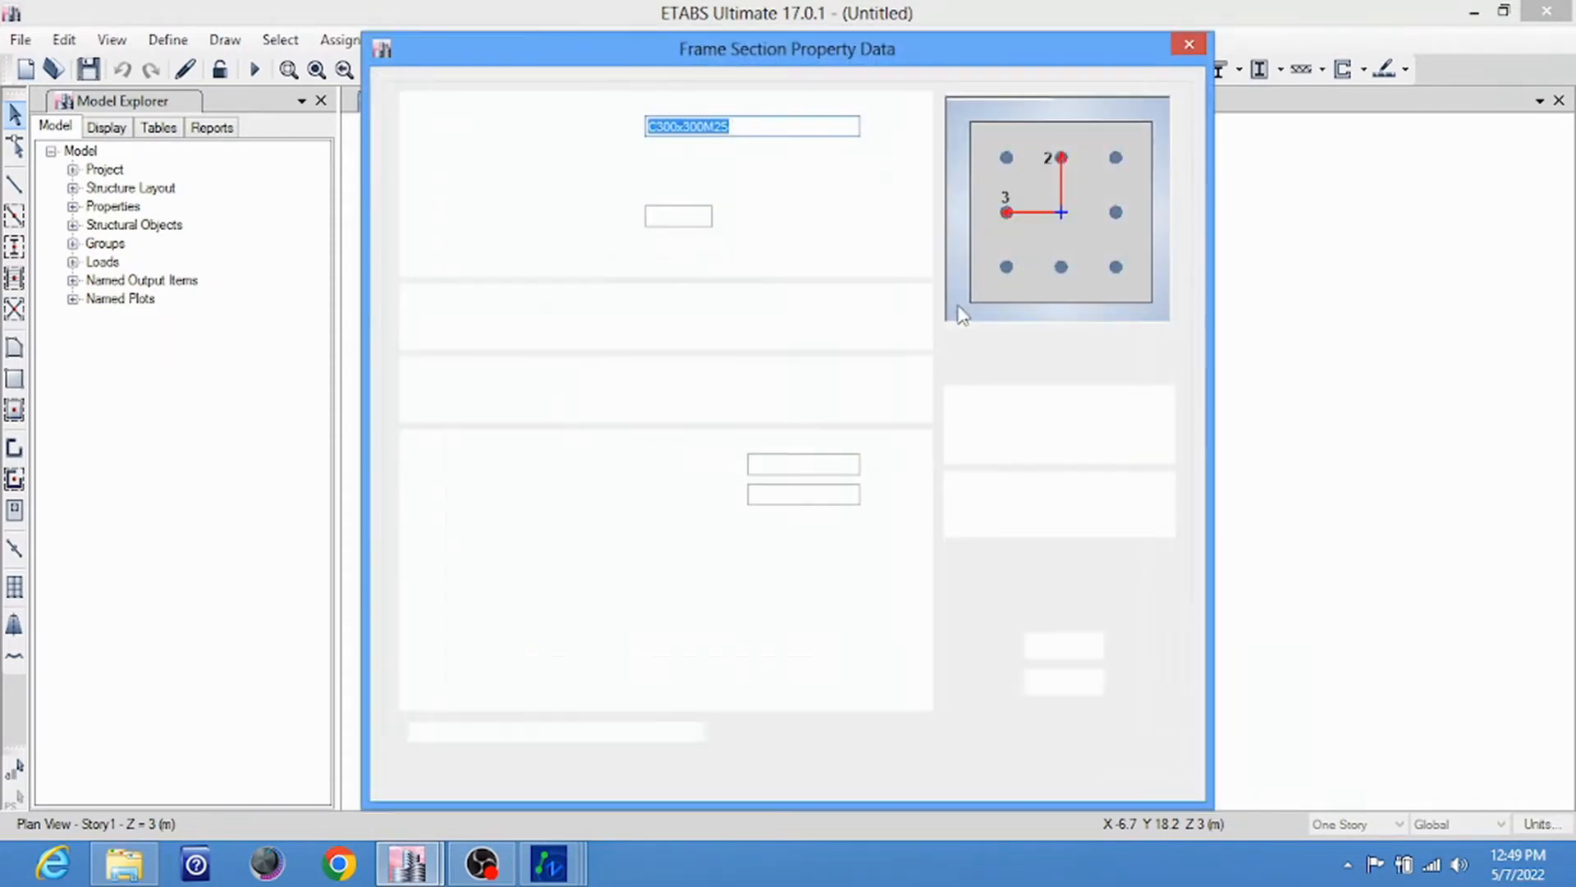
left_click(1011, 513)
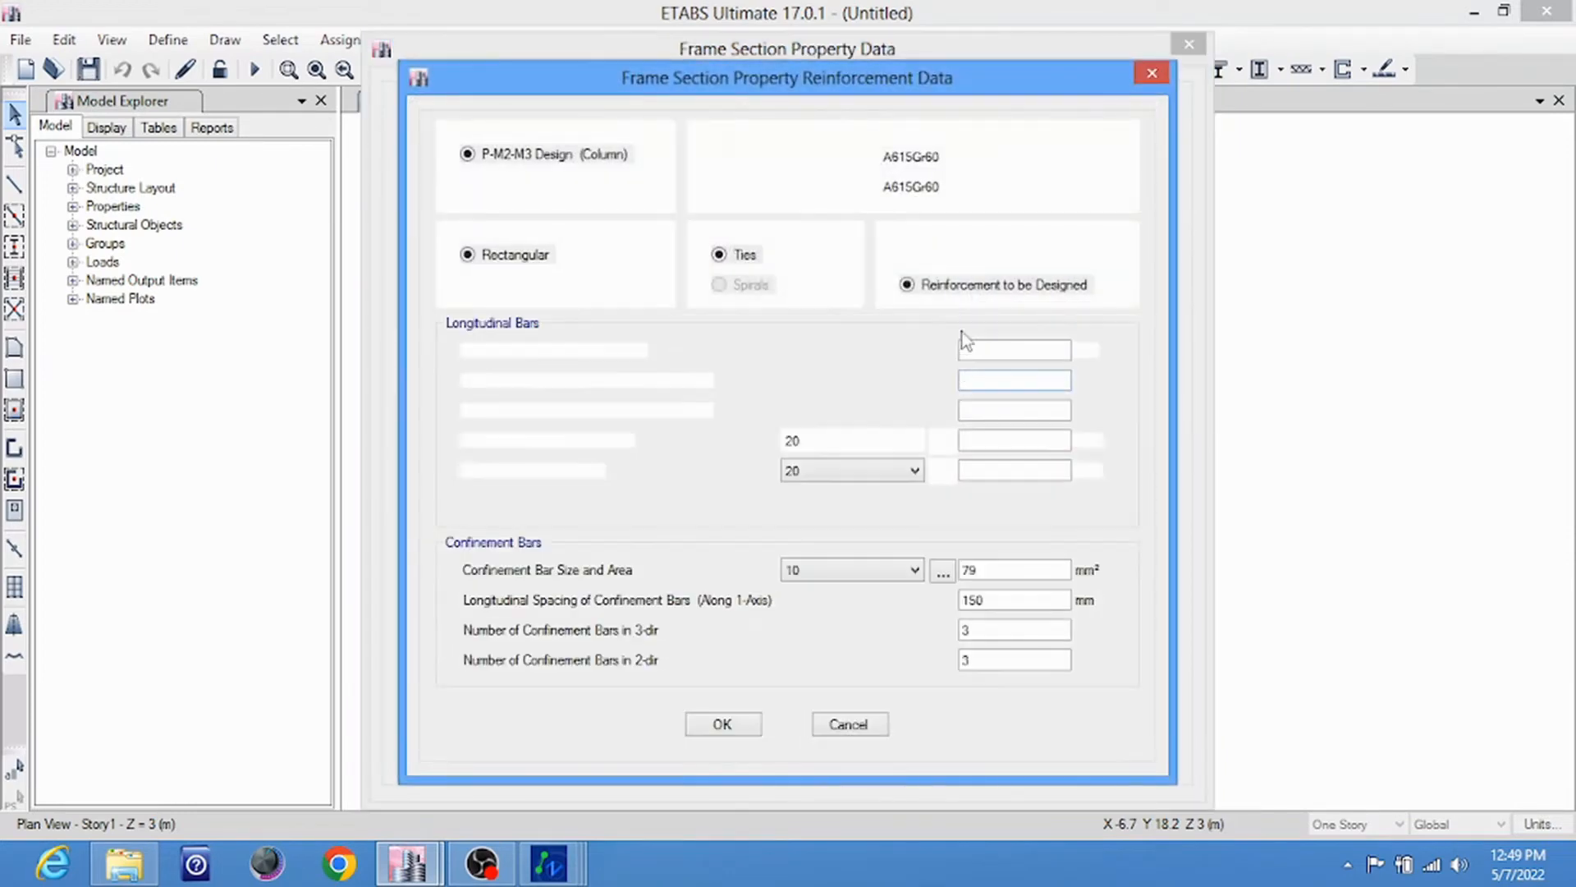
left_click(950, 163)
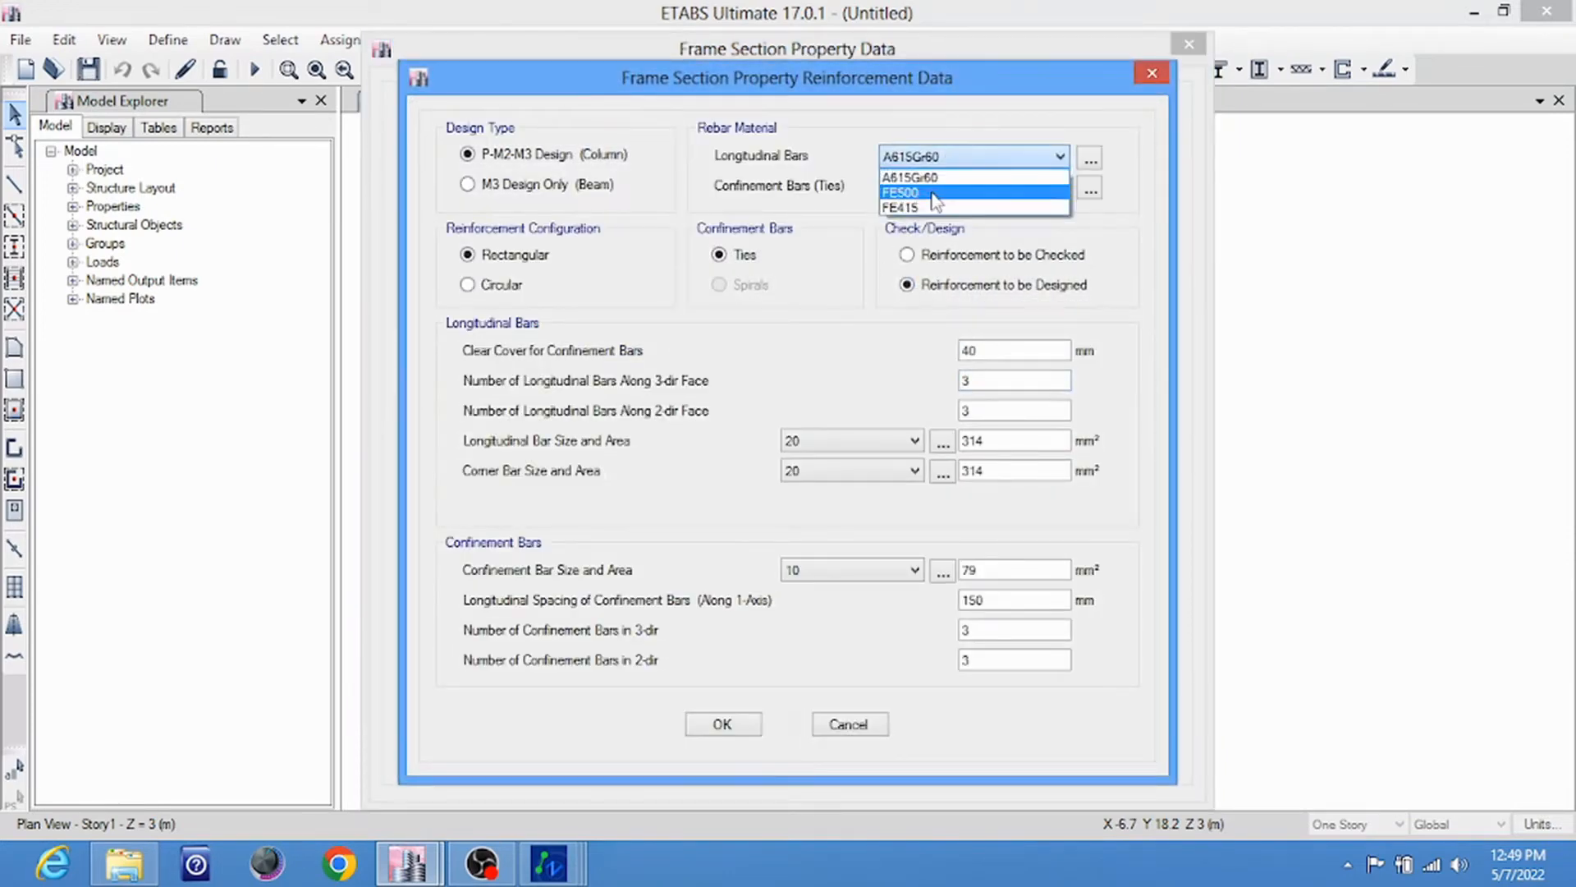
left_click(937, 185)
left_click(933, 192)
left_click(918, 230)
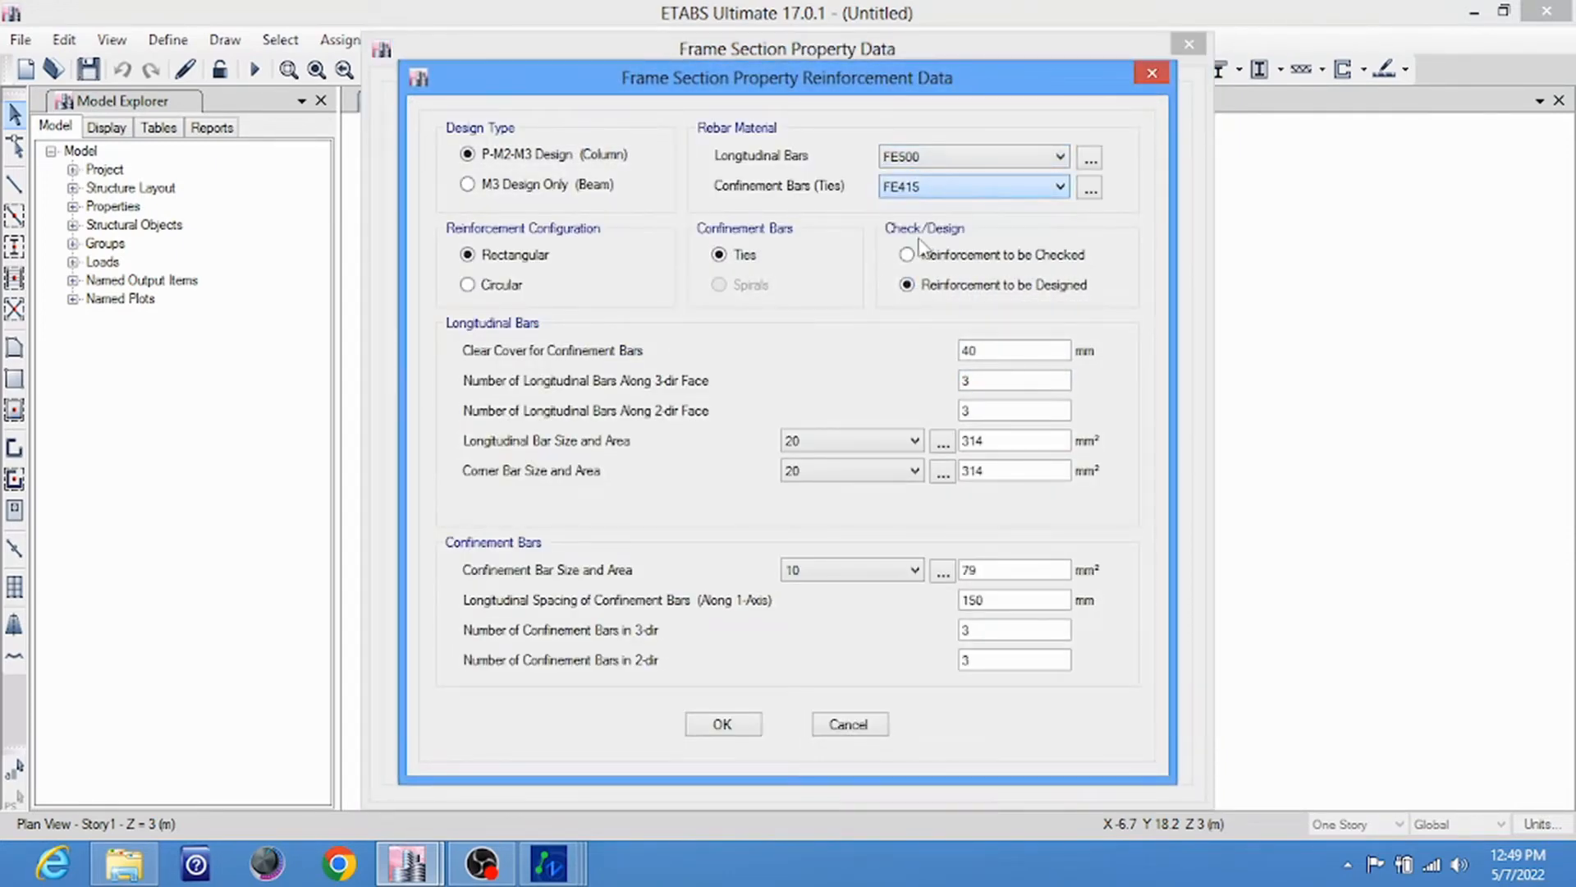
left_click(722, 724)
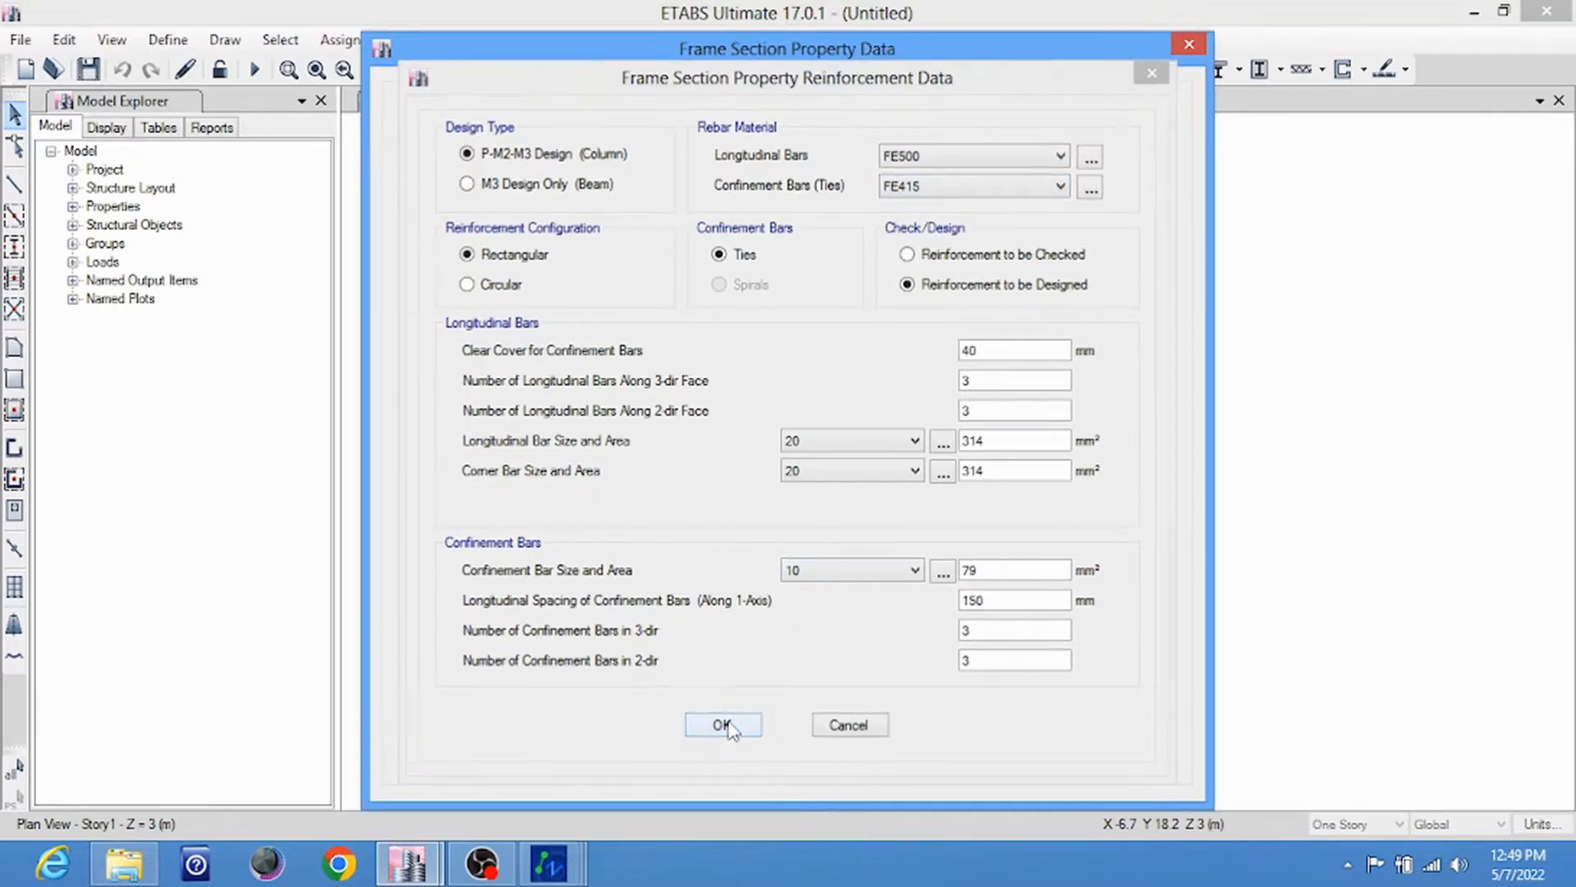
Review the C300x300M25 section's property and stiffness modifiers and accept the section
left_click(1033, 429)
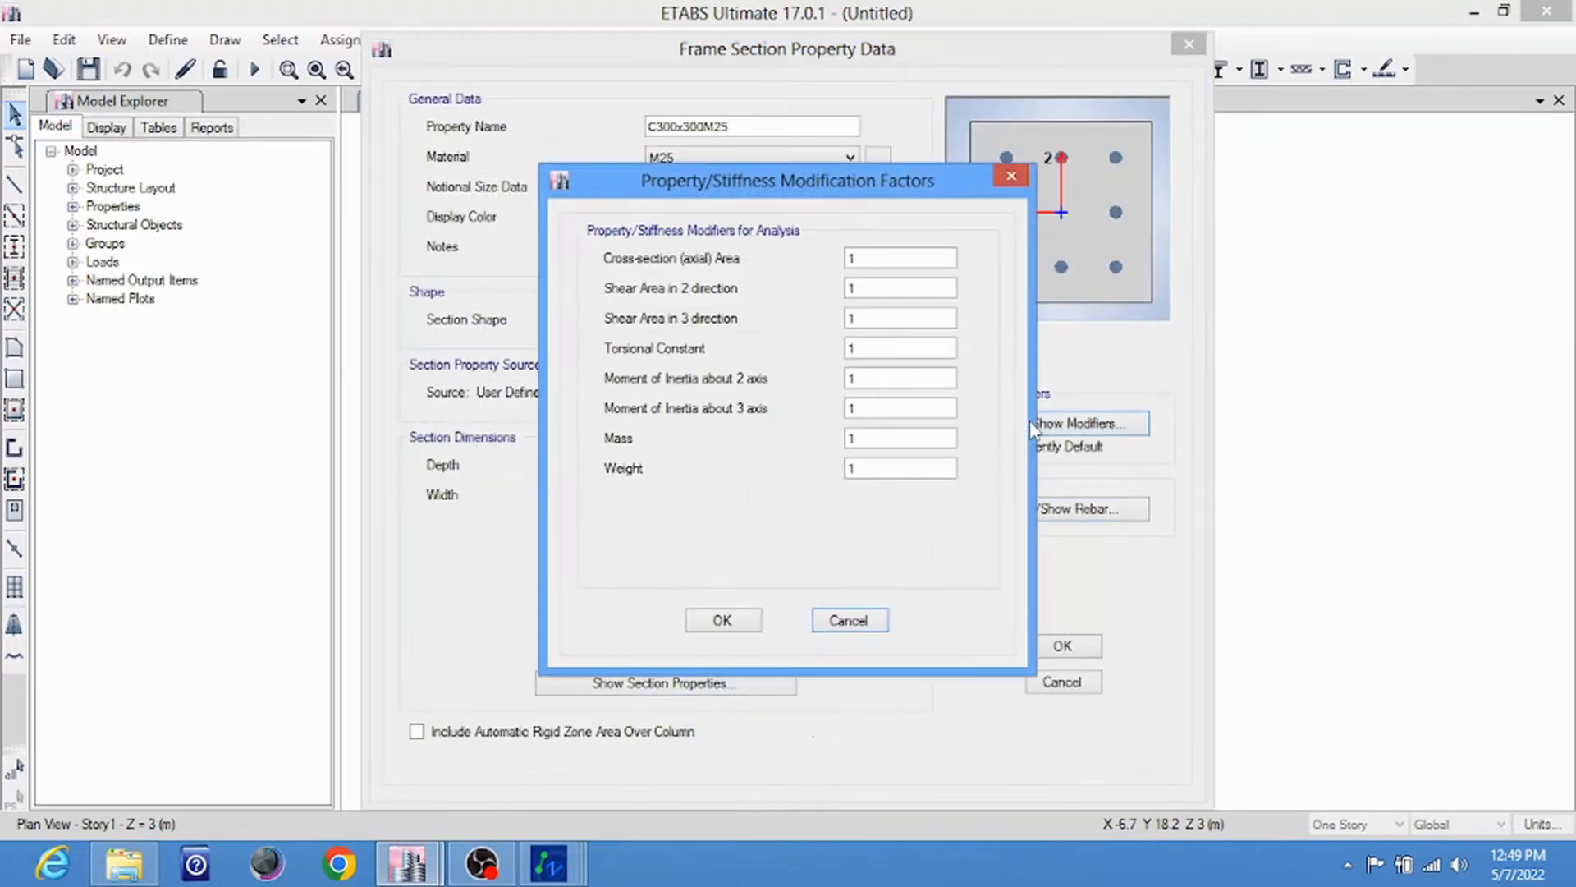
left_click_drag(748, 193, 1223, 48)
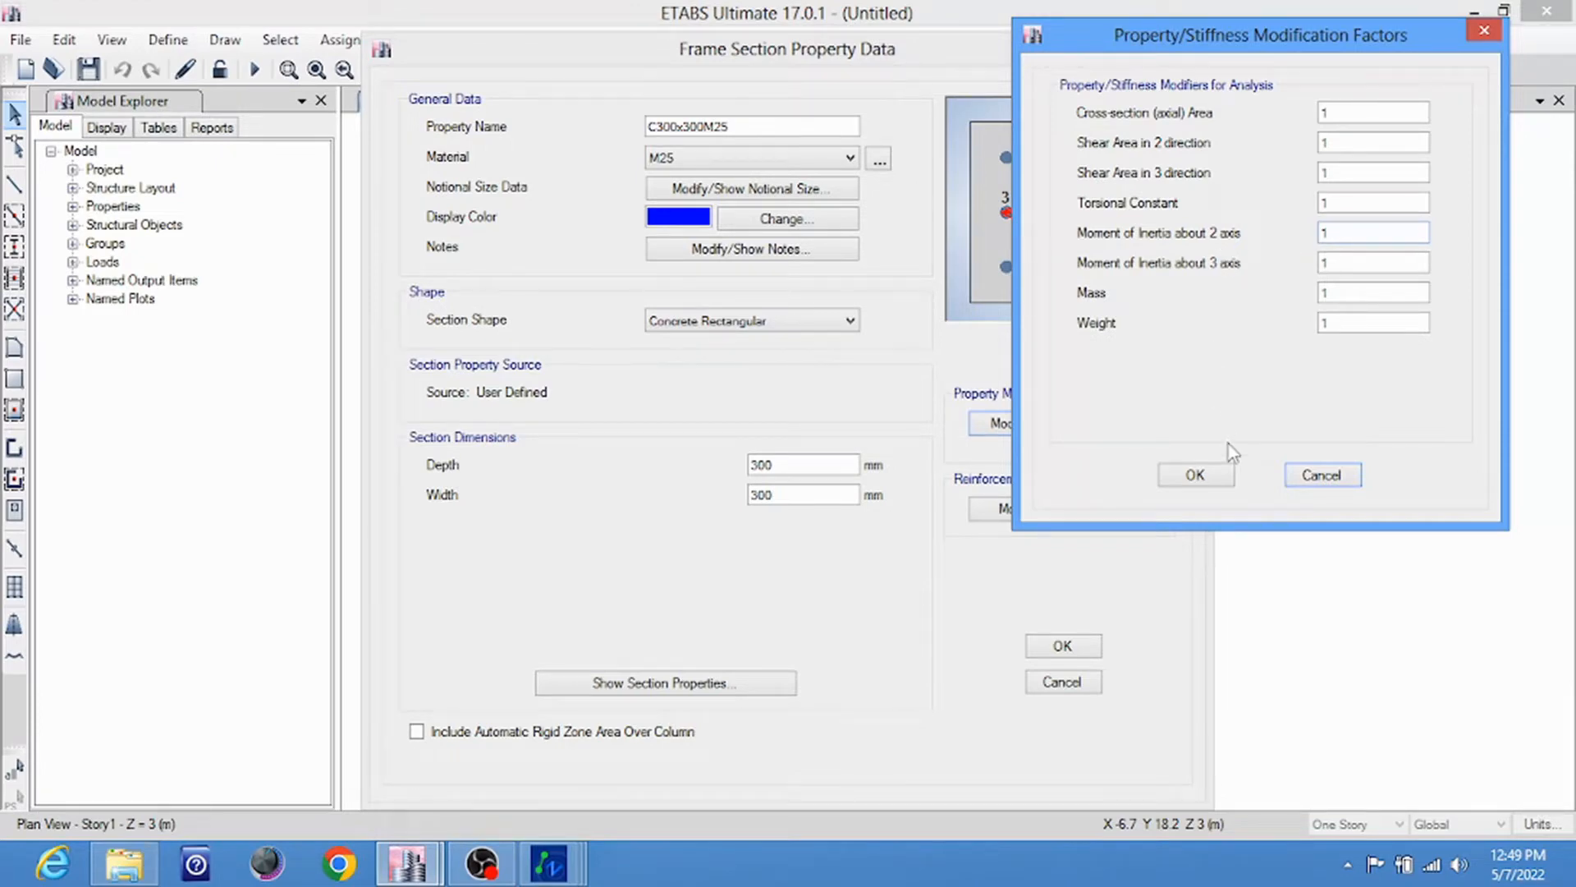
left_click(1204, 480)
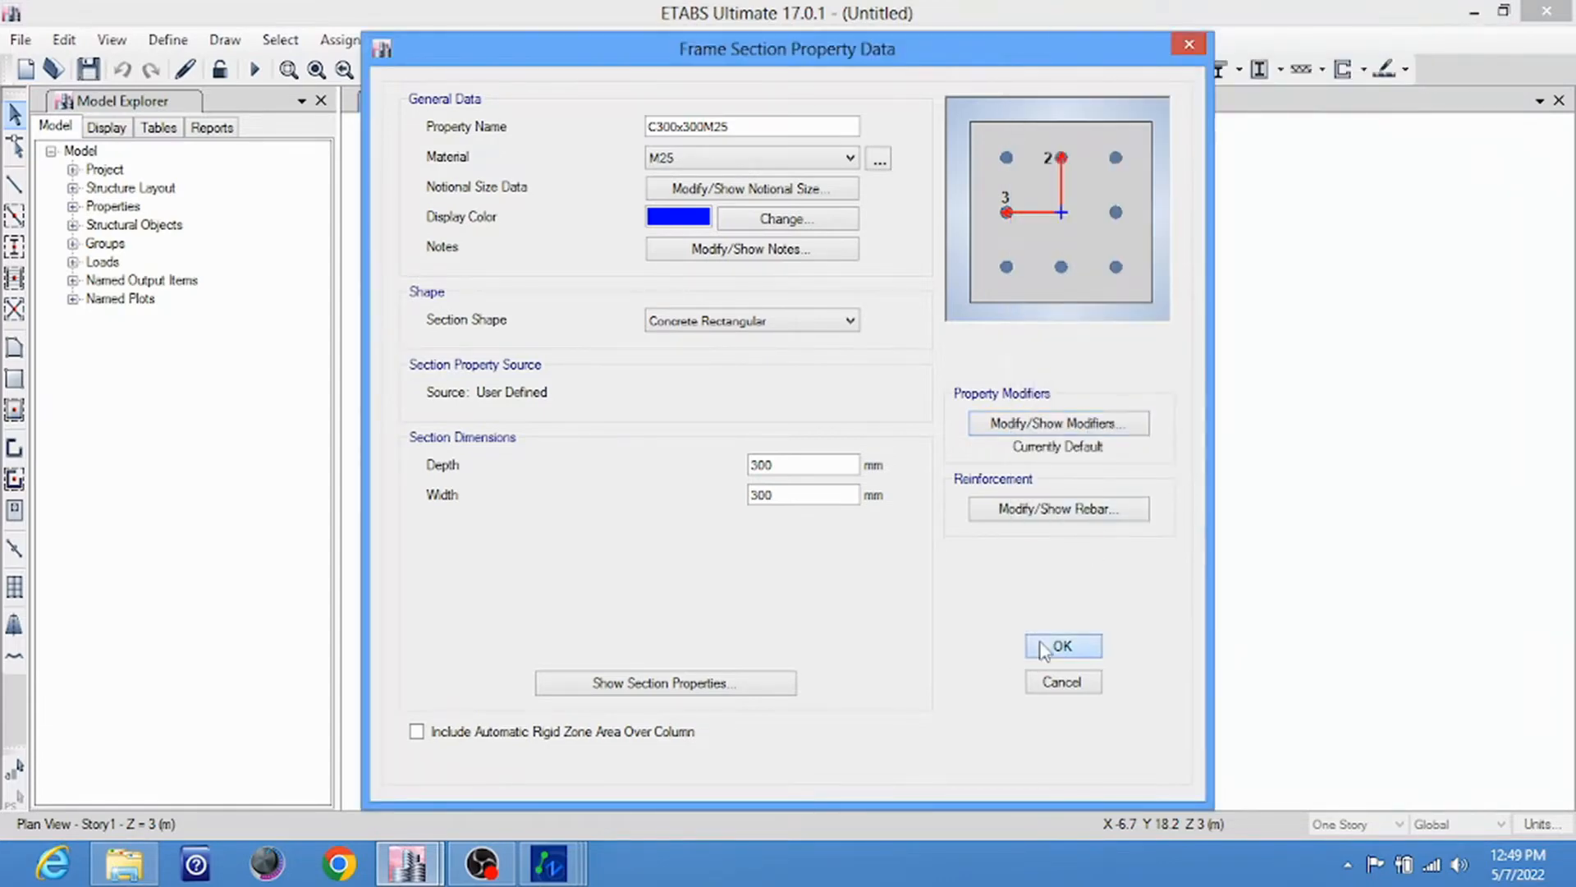
left_click(1061, 646)
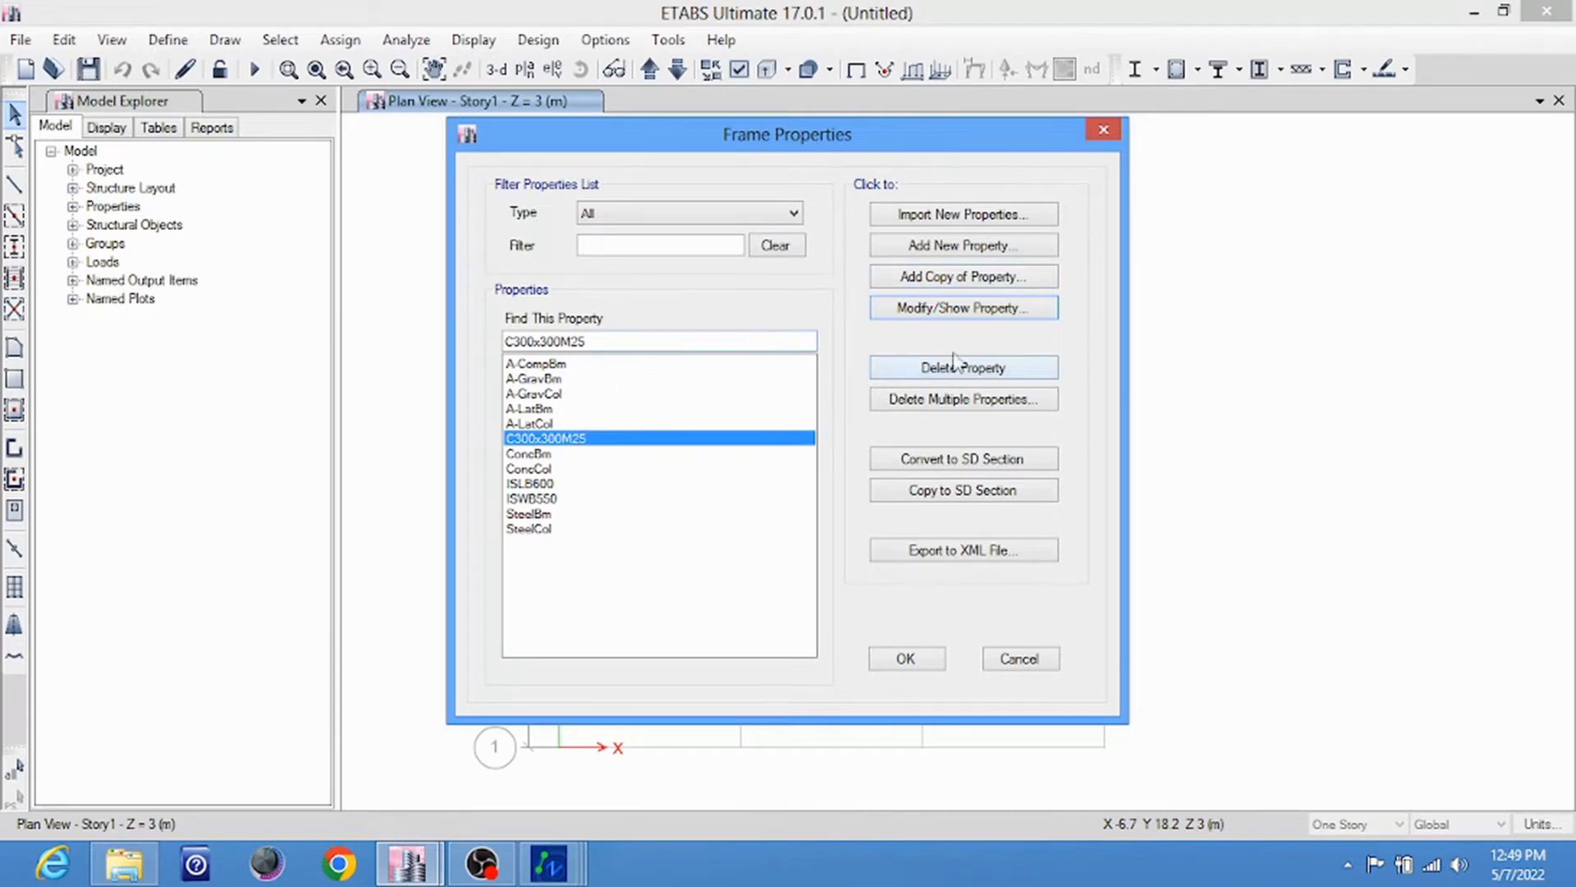
Add a copy of the C300x300M25 section named B300X450M25 with a depth of 450 mm
left_click(984, 277)
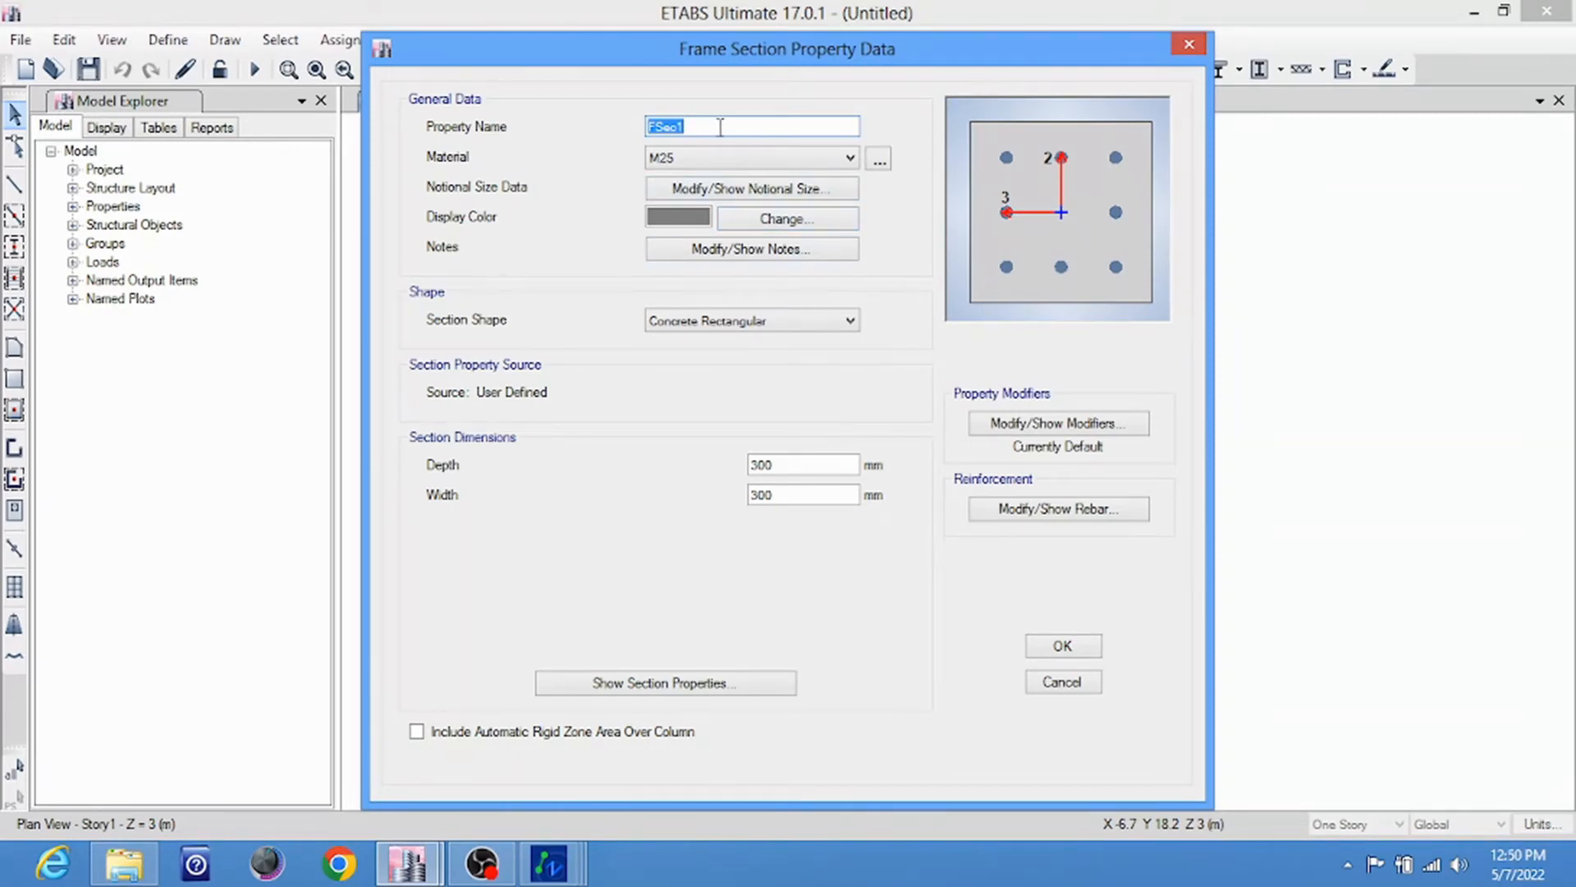
type("b")
double_click(787, 494)
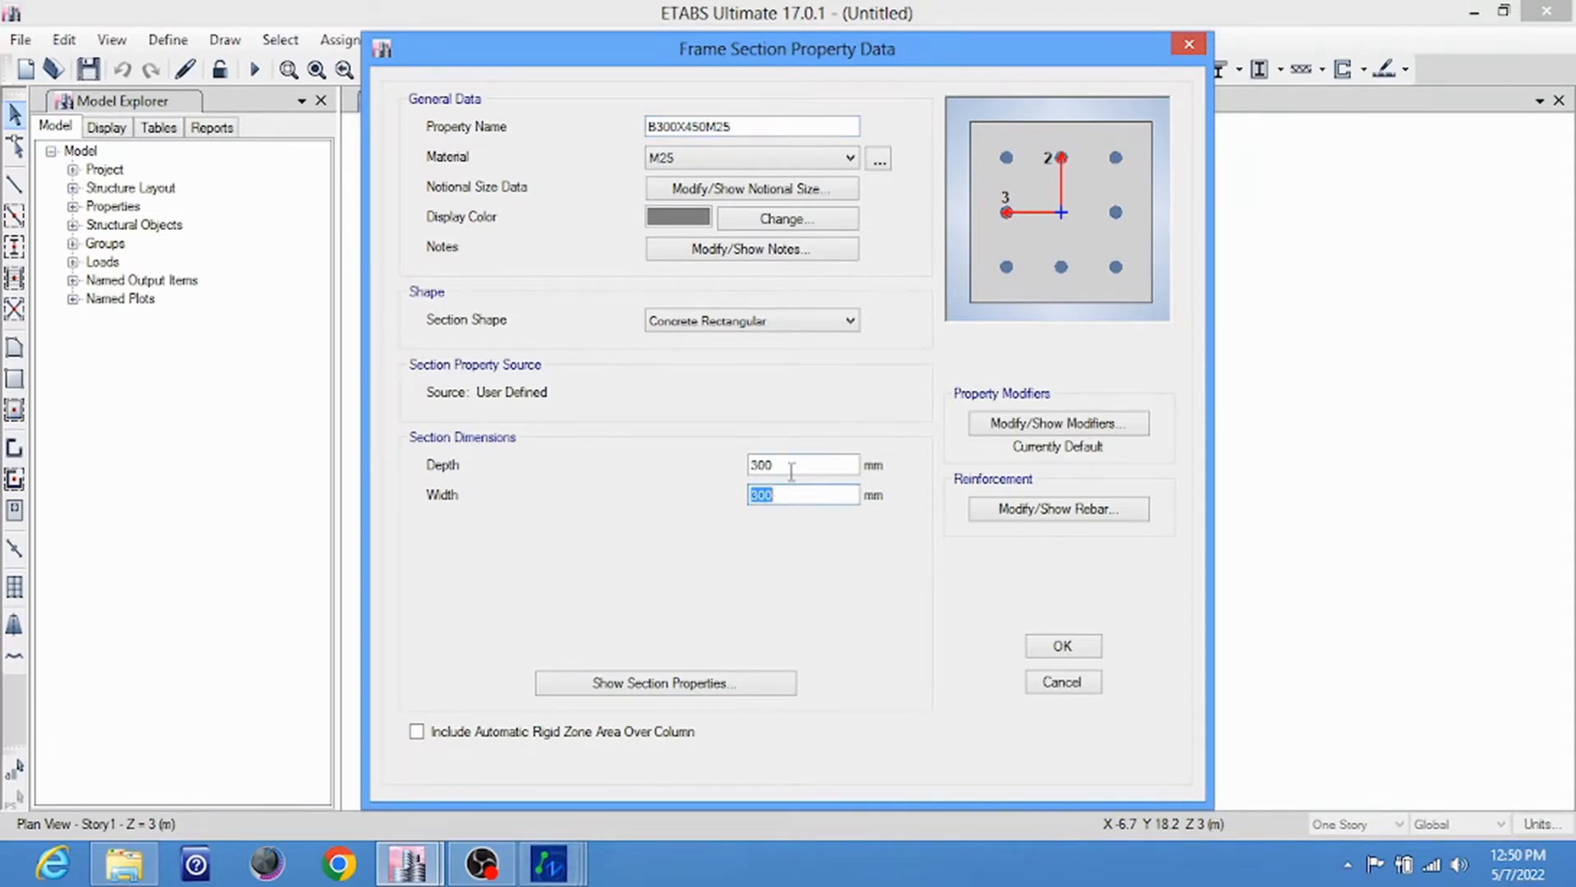
double_click(788, 465)
type("450")
Set B300X450M25's reinforcement design type to M3 Design Only (Beam) and accept the section and the frame properties
left_click(993, 508)
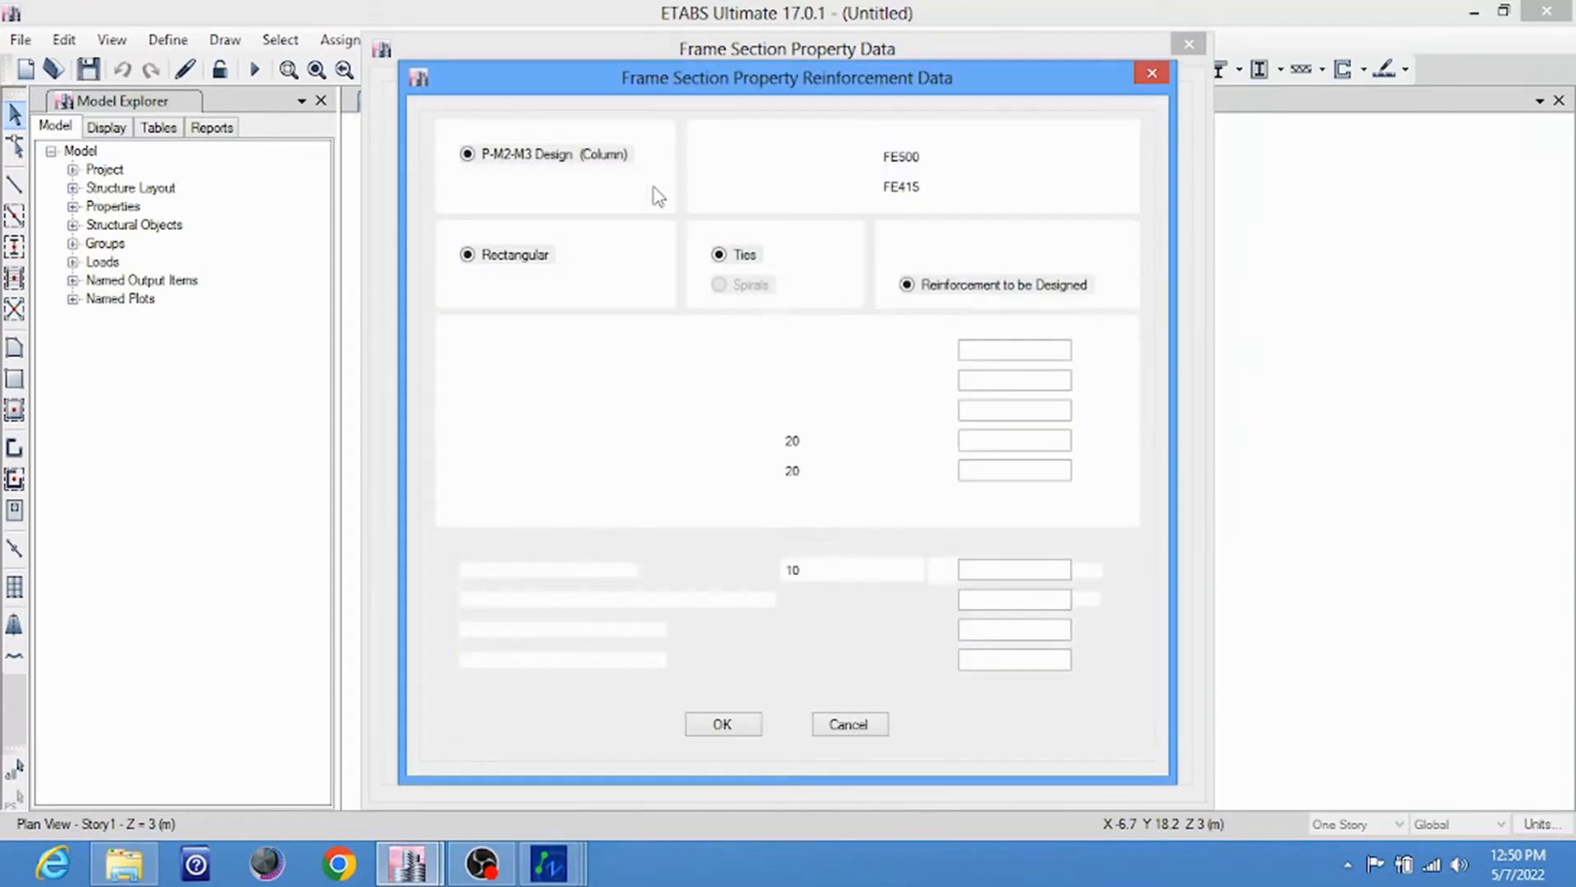
left_click(593, 189)
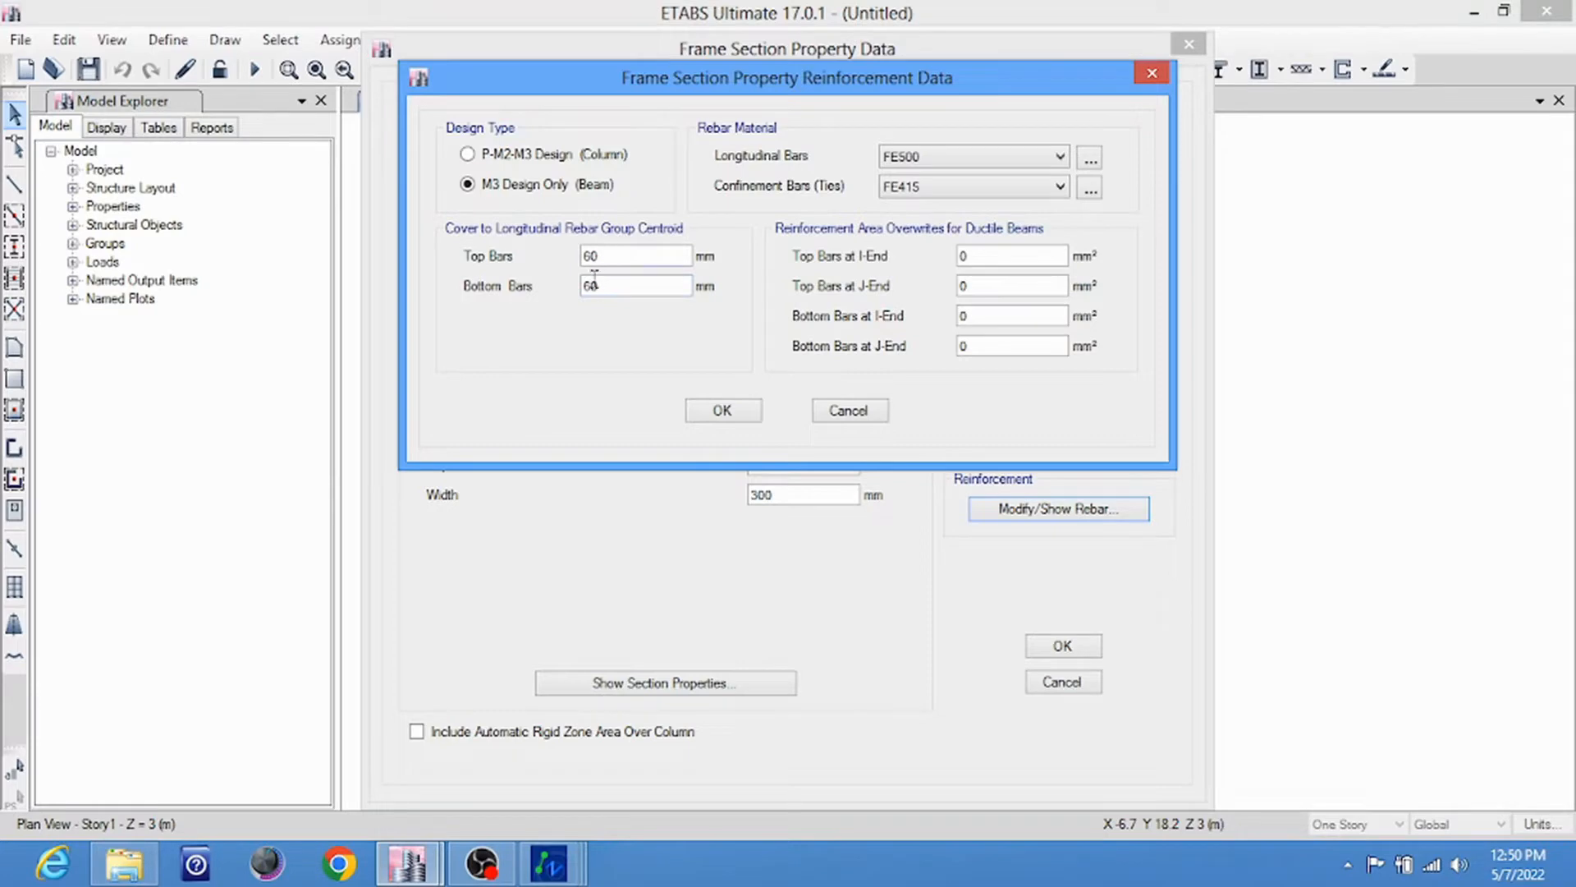
left_click(719, 409)
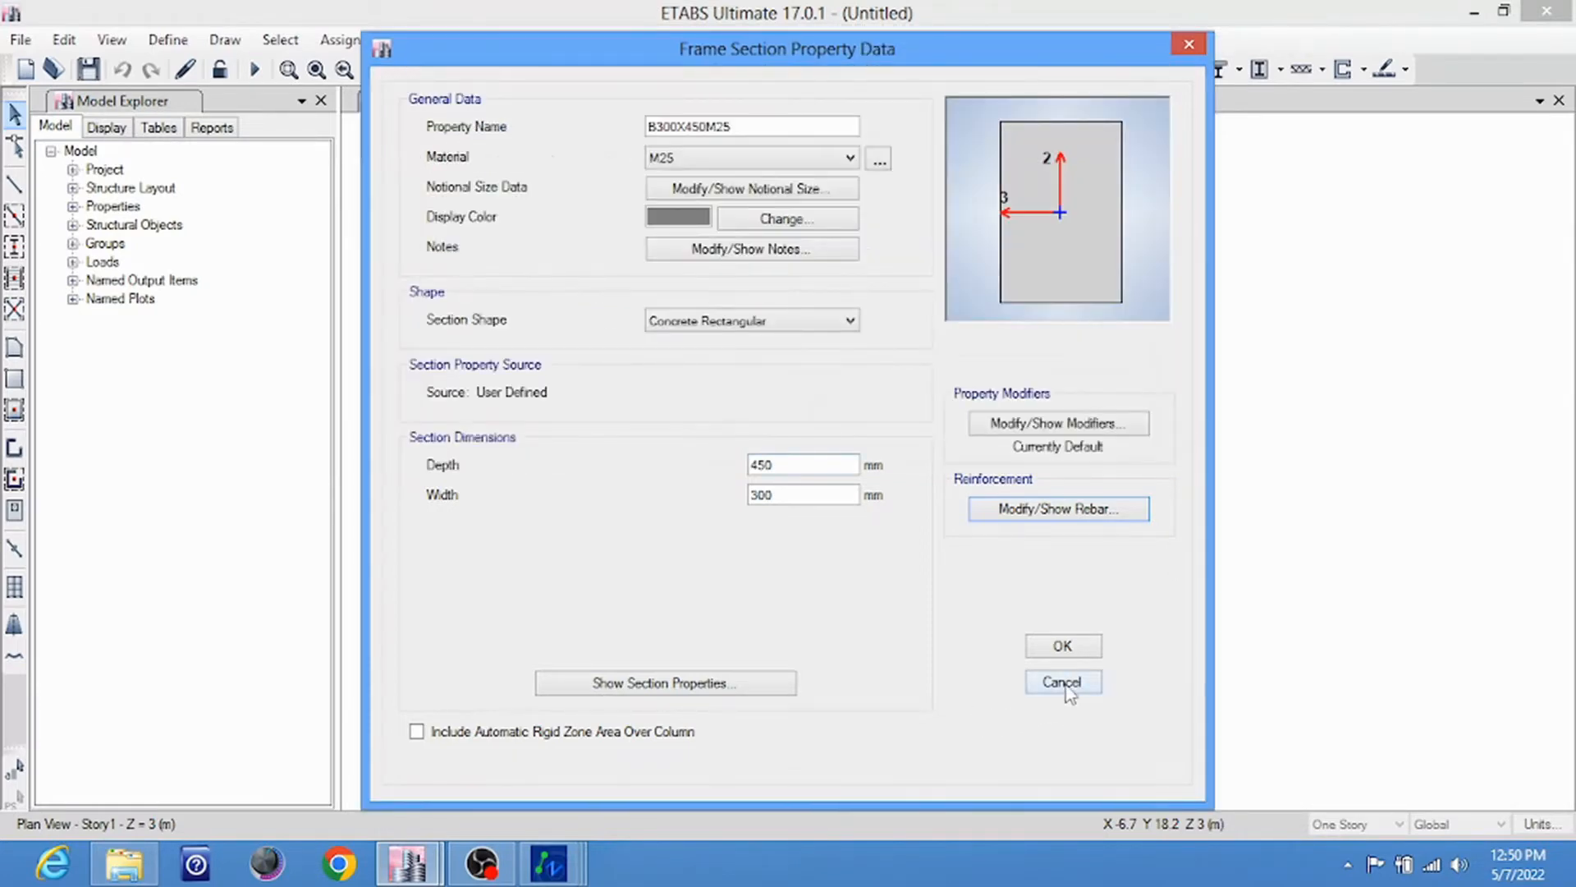
left_click(1062, 646)
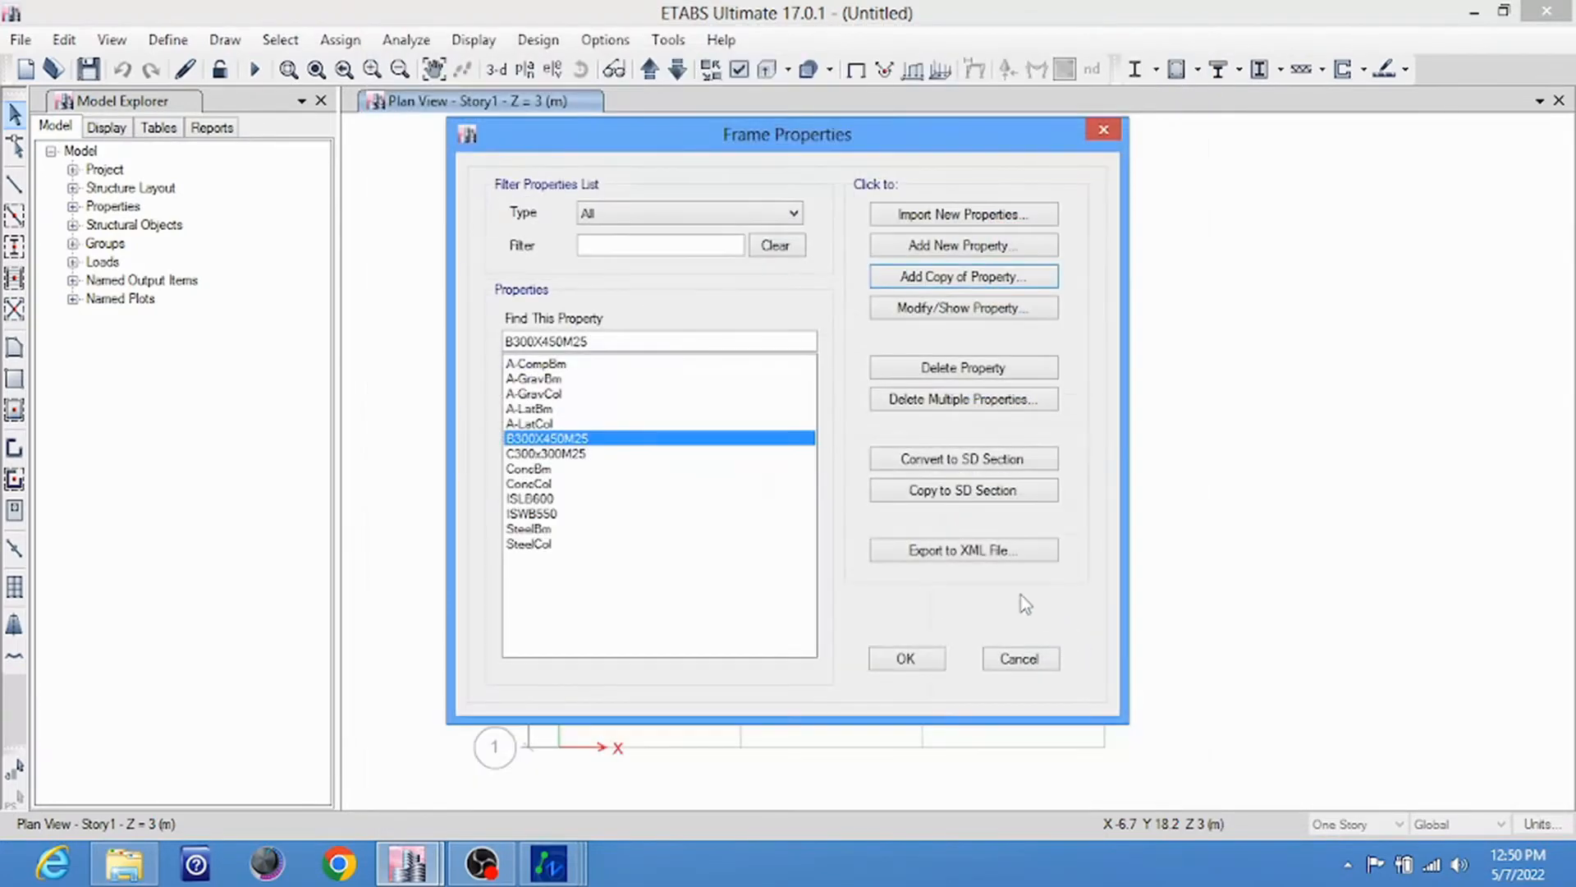
left_click(910, 655)
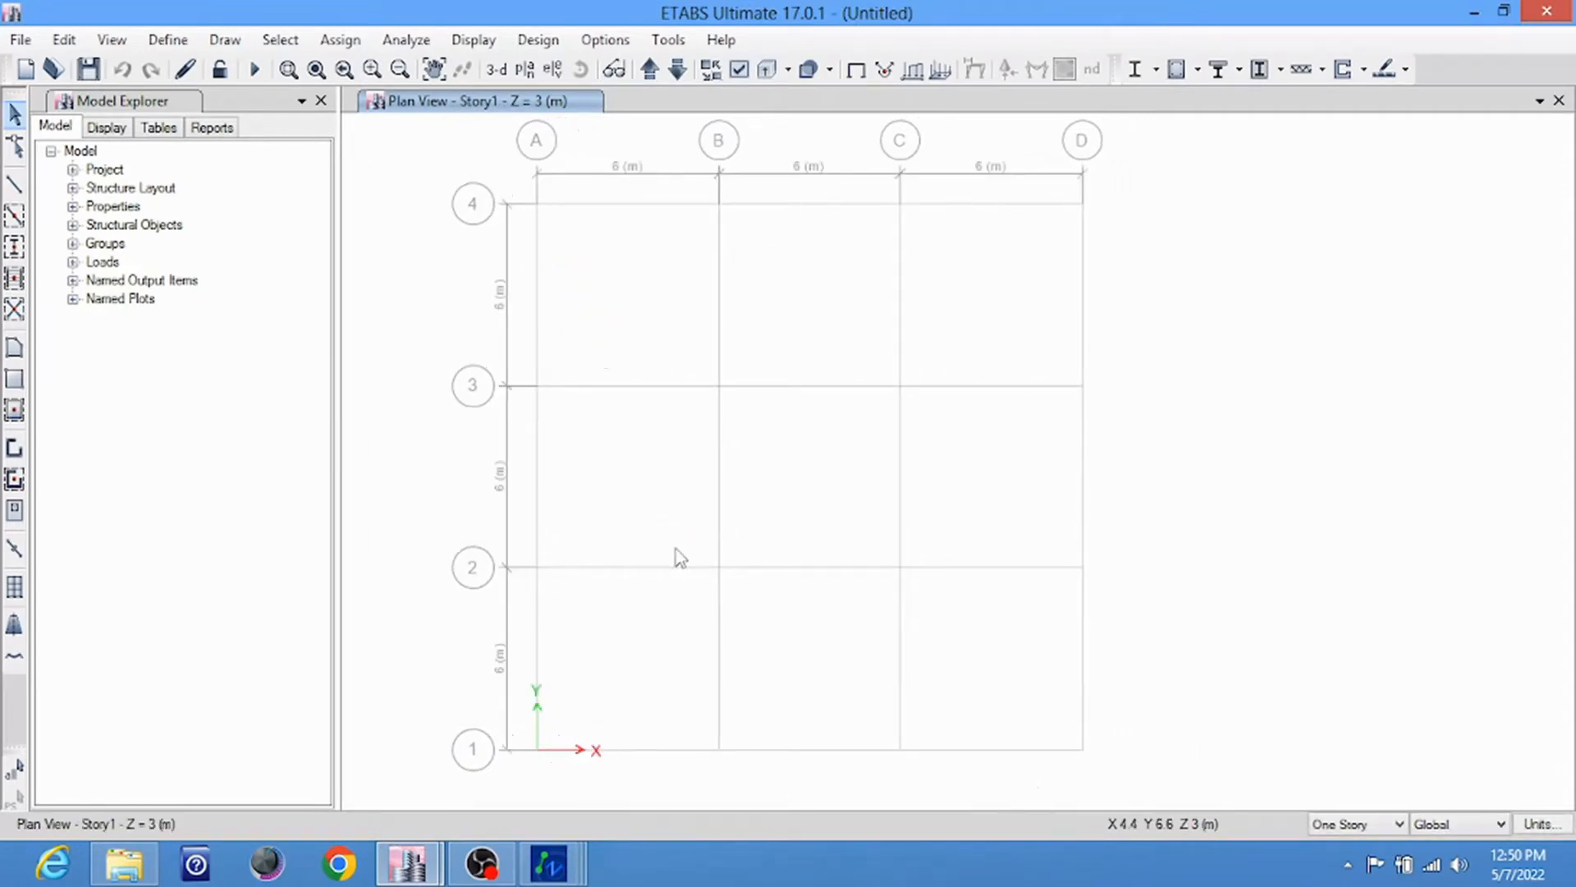
Switch to the LAYOUT AND DETAILS drawing in the CAD program to examine the beam and column layout, and return to ETABS
mouse_move(542, 864)
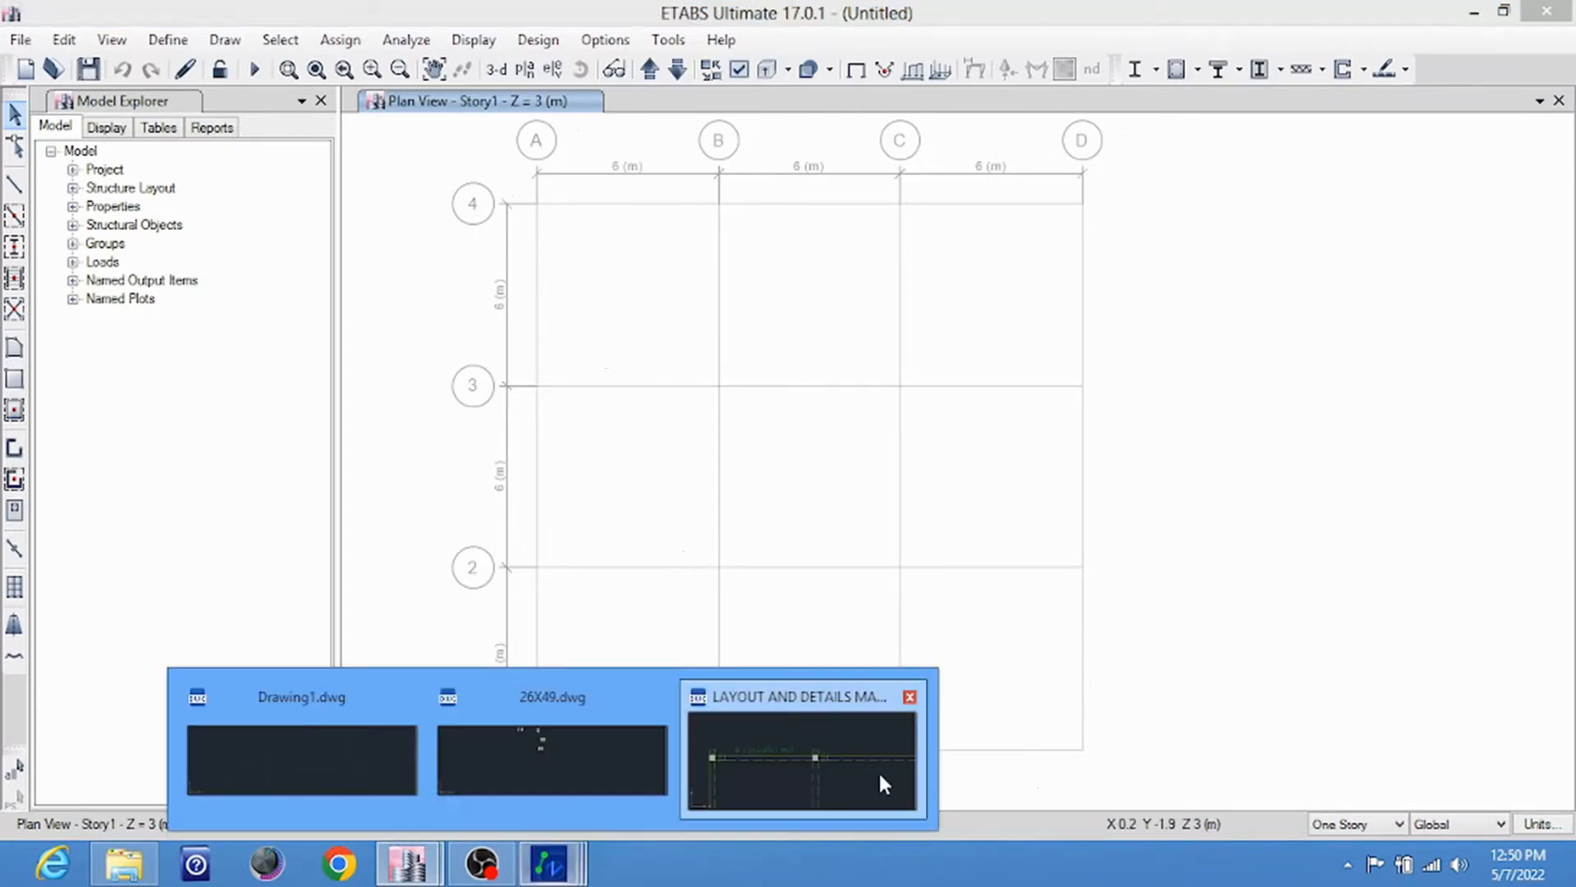
left_click(878, 772)
scroll(545, 327, "up", 2)
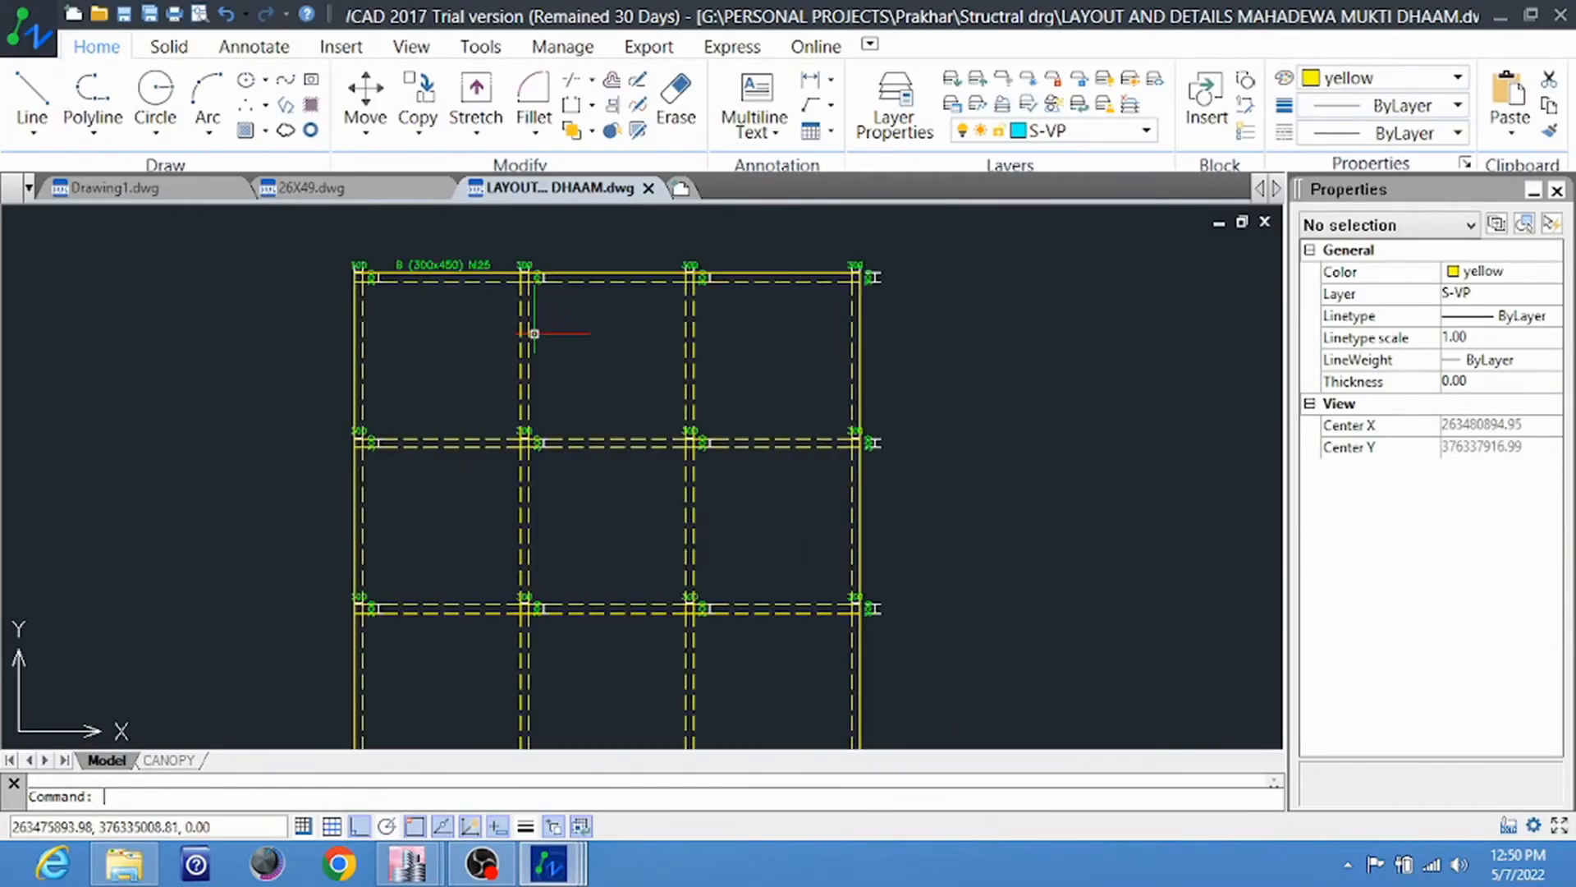
mouse_move(408, 865)
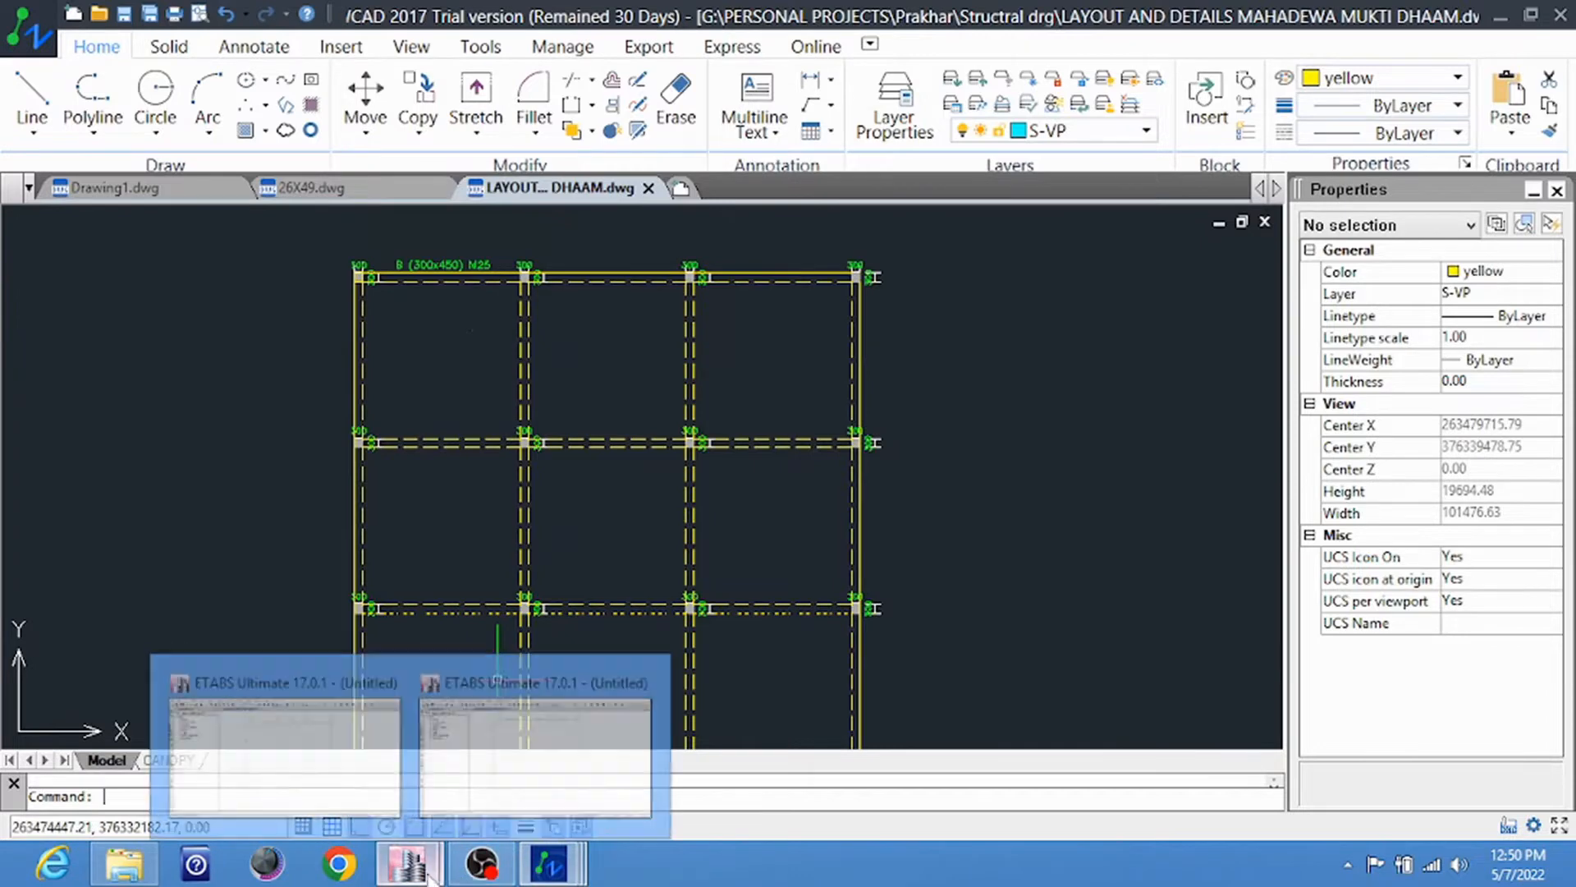
left_click(596, 686)
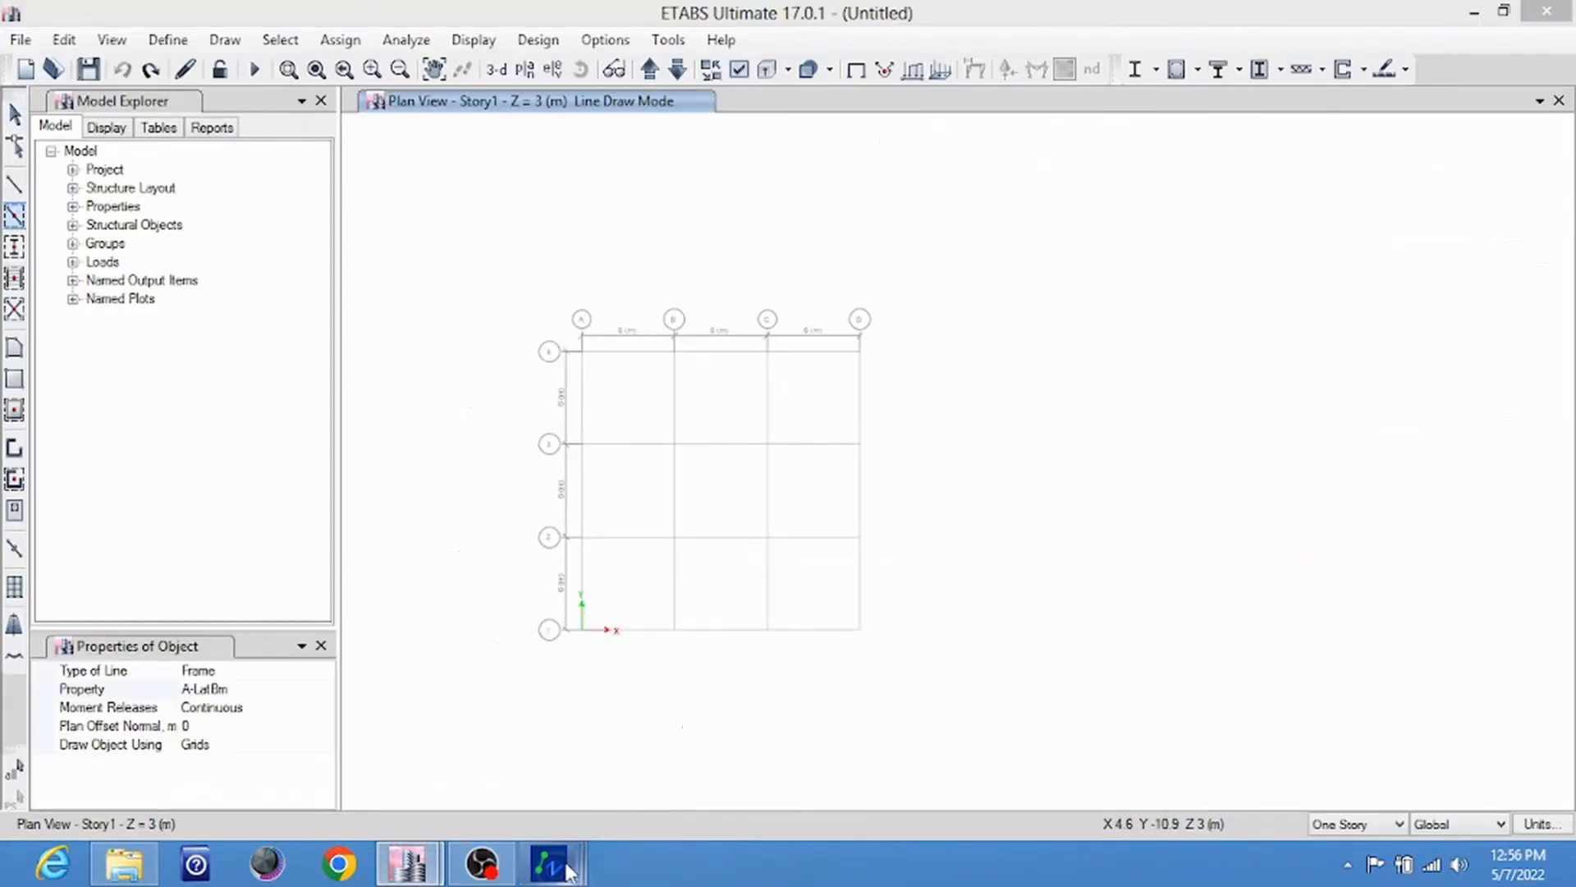
Recheck the column grid in the LAYOUT AND DETAILS drawing in the CAD program and go back to the ETABS plan view
mouse_move(549, 863)
left_click(771, 733)
middle_click_drag(667, 422, 629, 392)
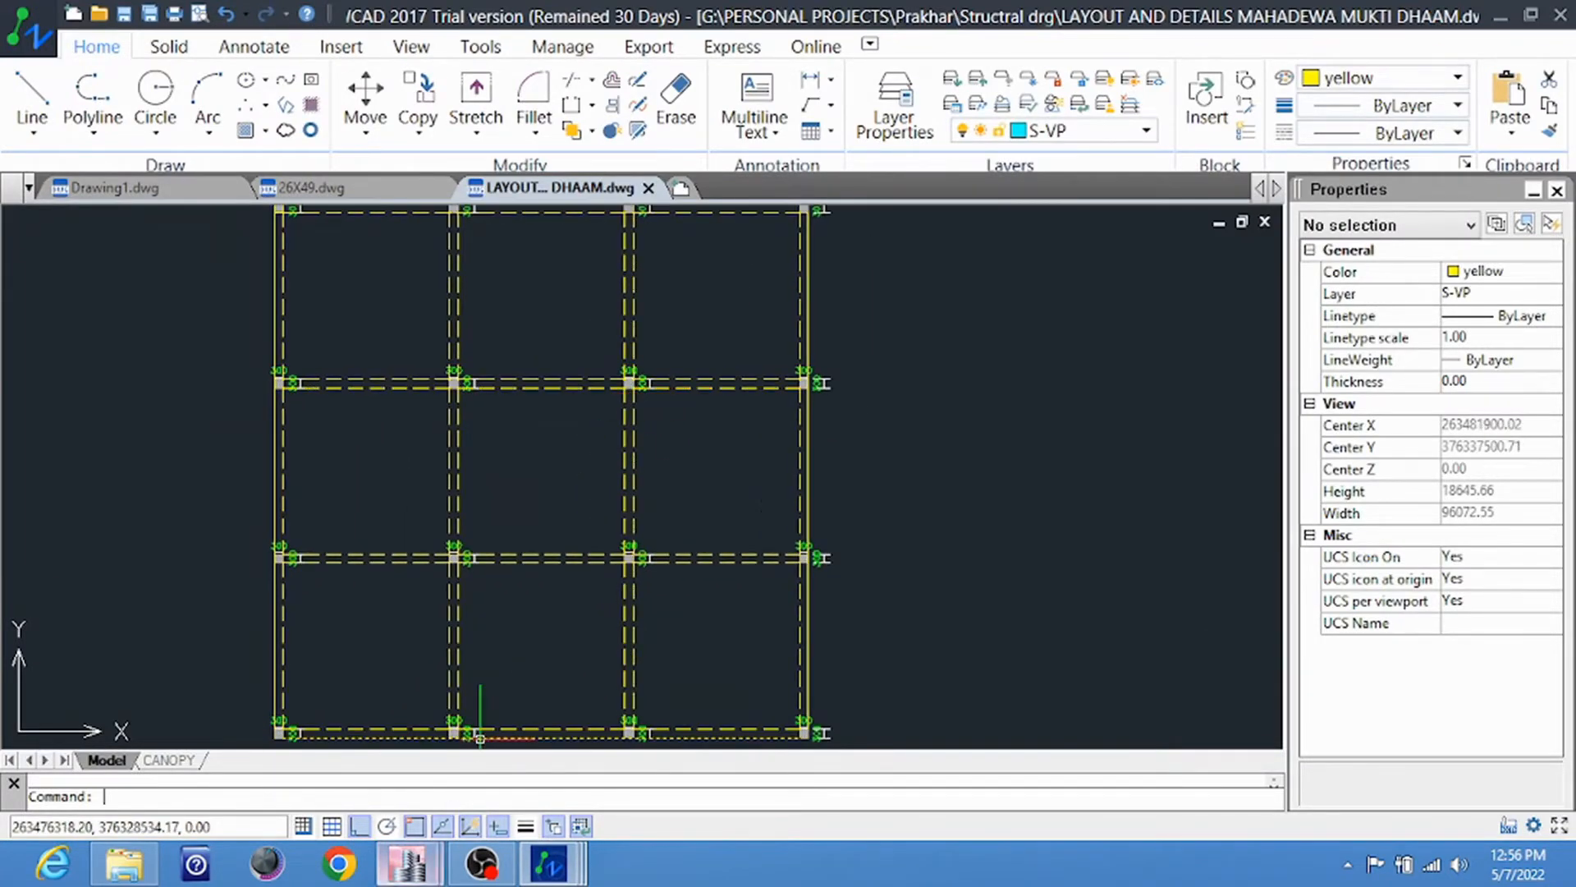
mouse_move(405, 874)
left_click(457, 759)
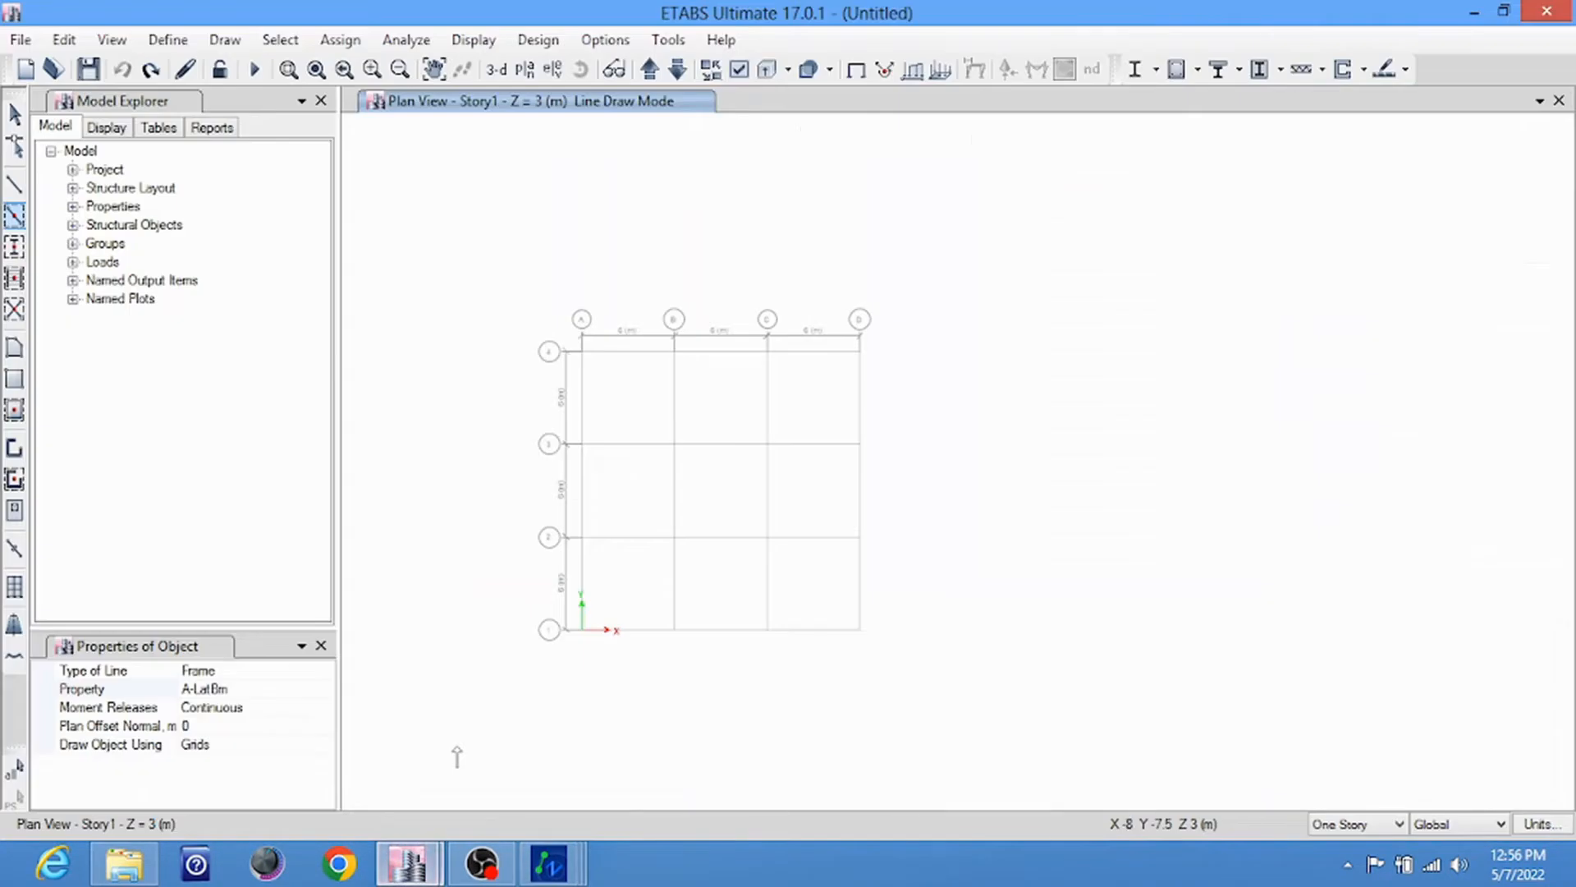
Place C300x300M25 columns on grid line 4 at its intersections with grids A, B, C and D in the Story1 plan
scroll(620, 487, "up", 2)
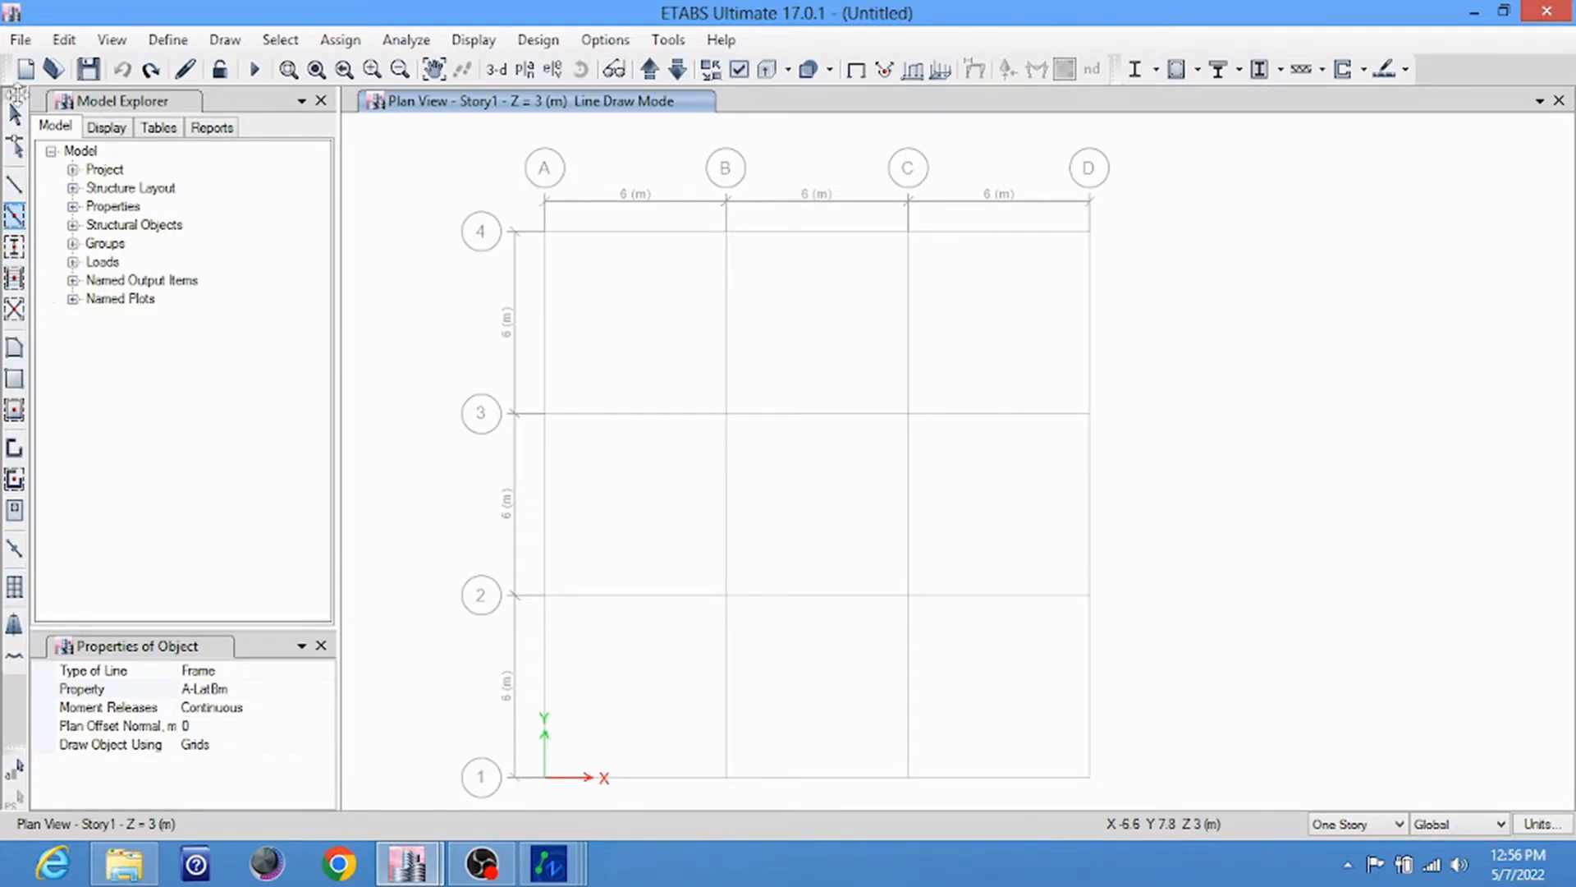
left_click(220, 41)
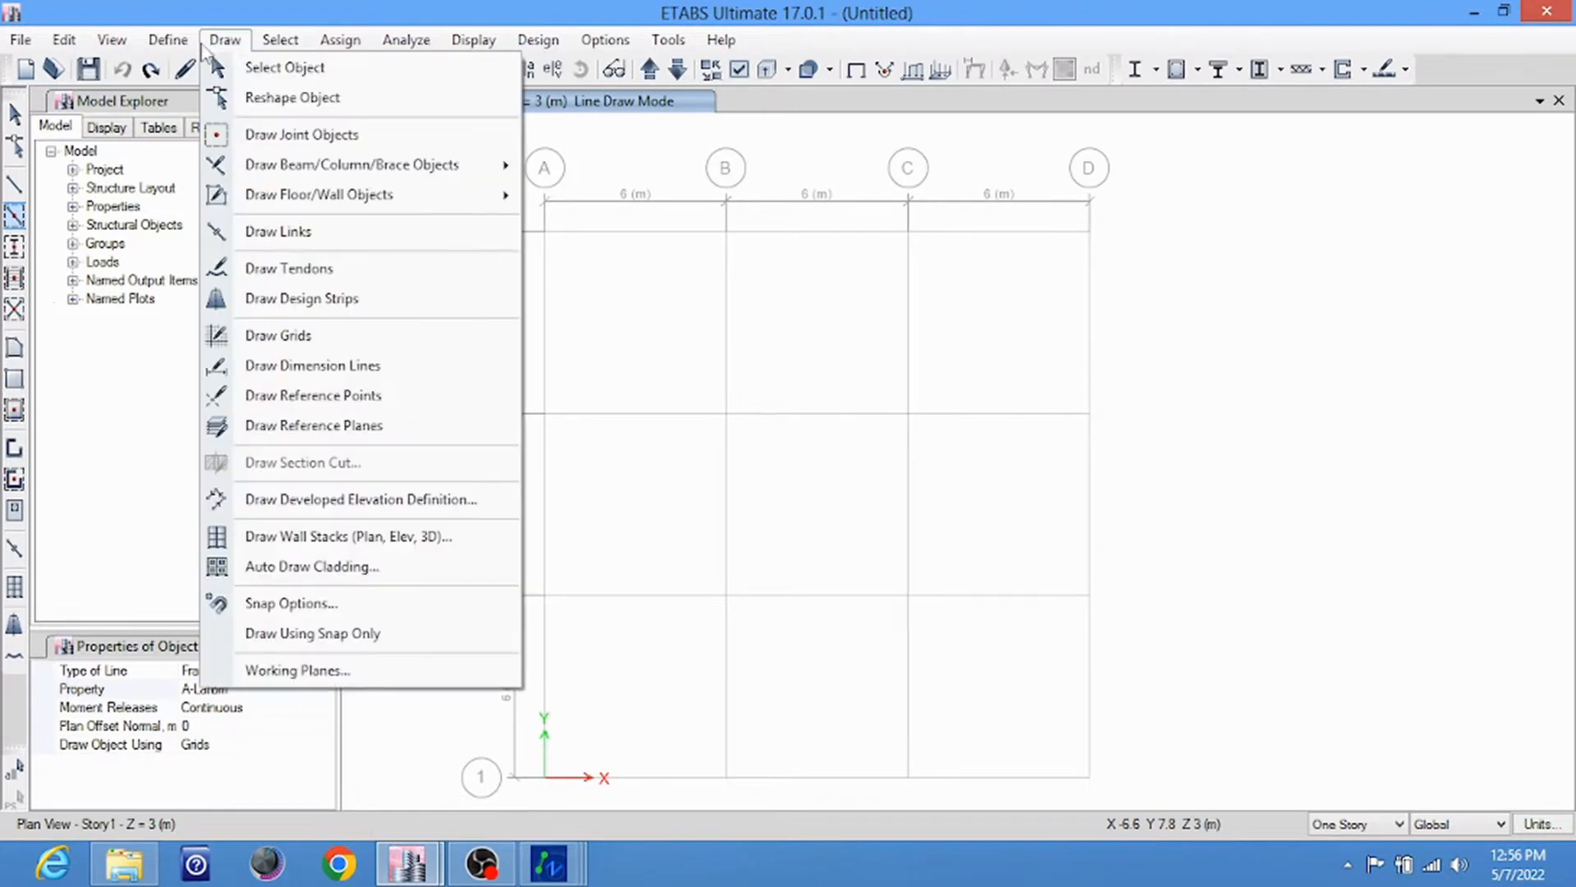
mouse_move(182, 45)
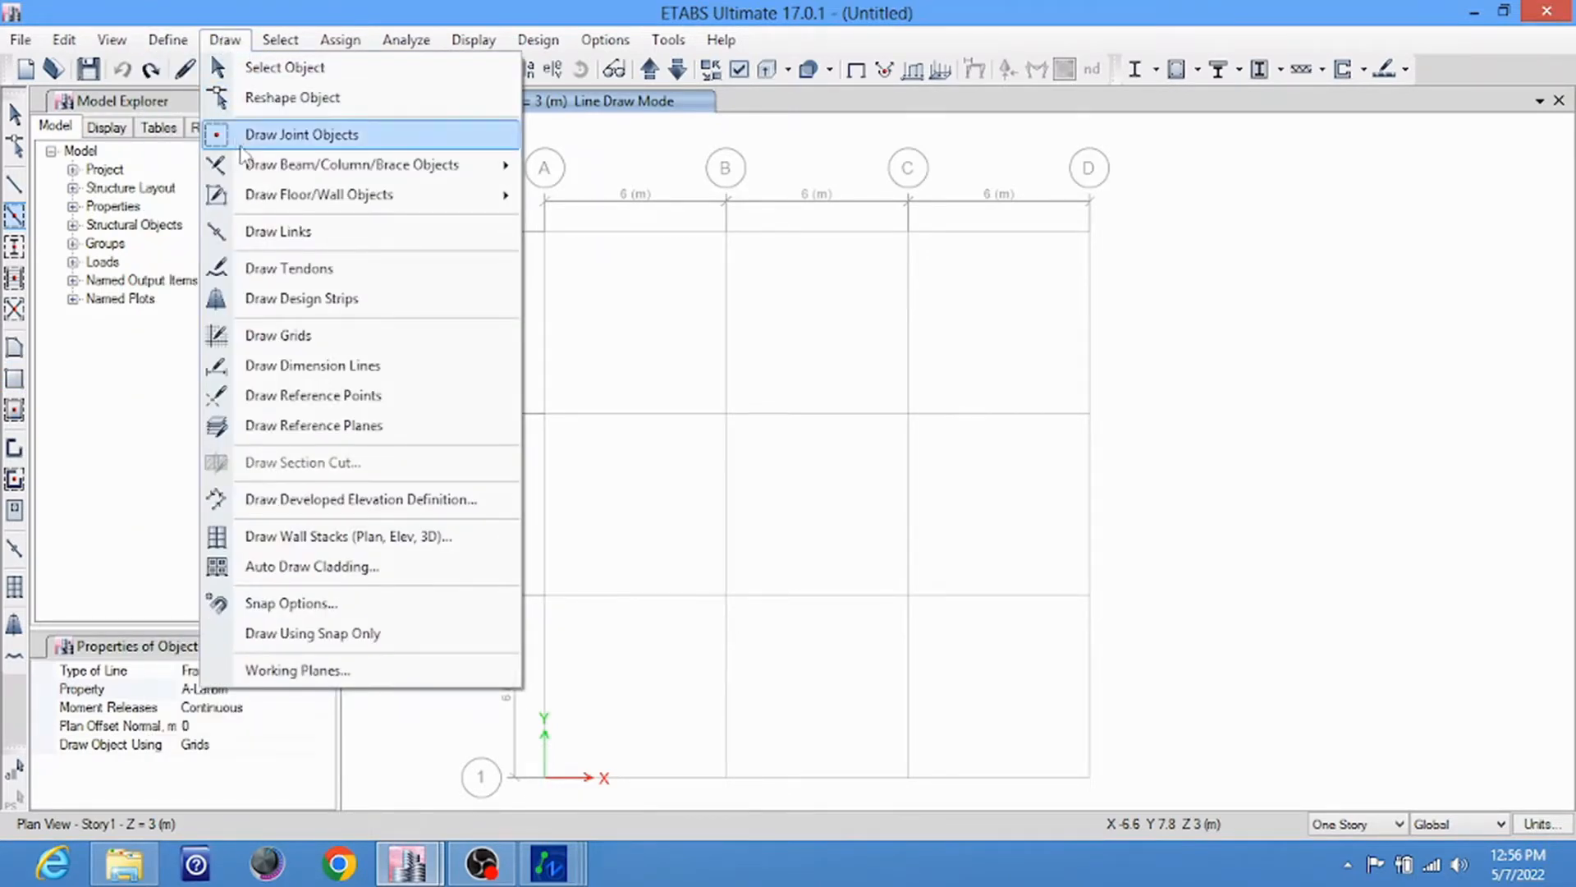
mouse_move(249, 169)
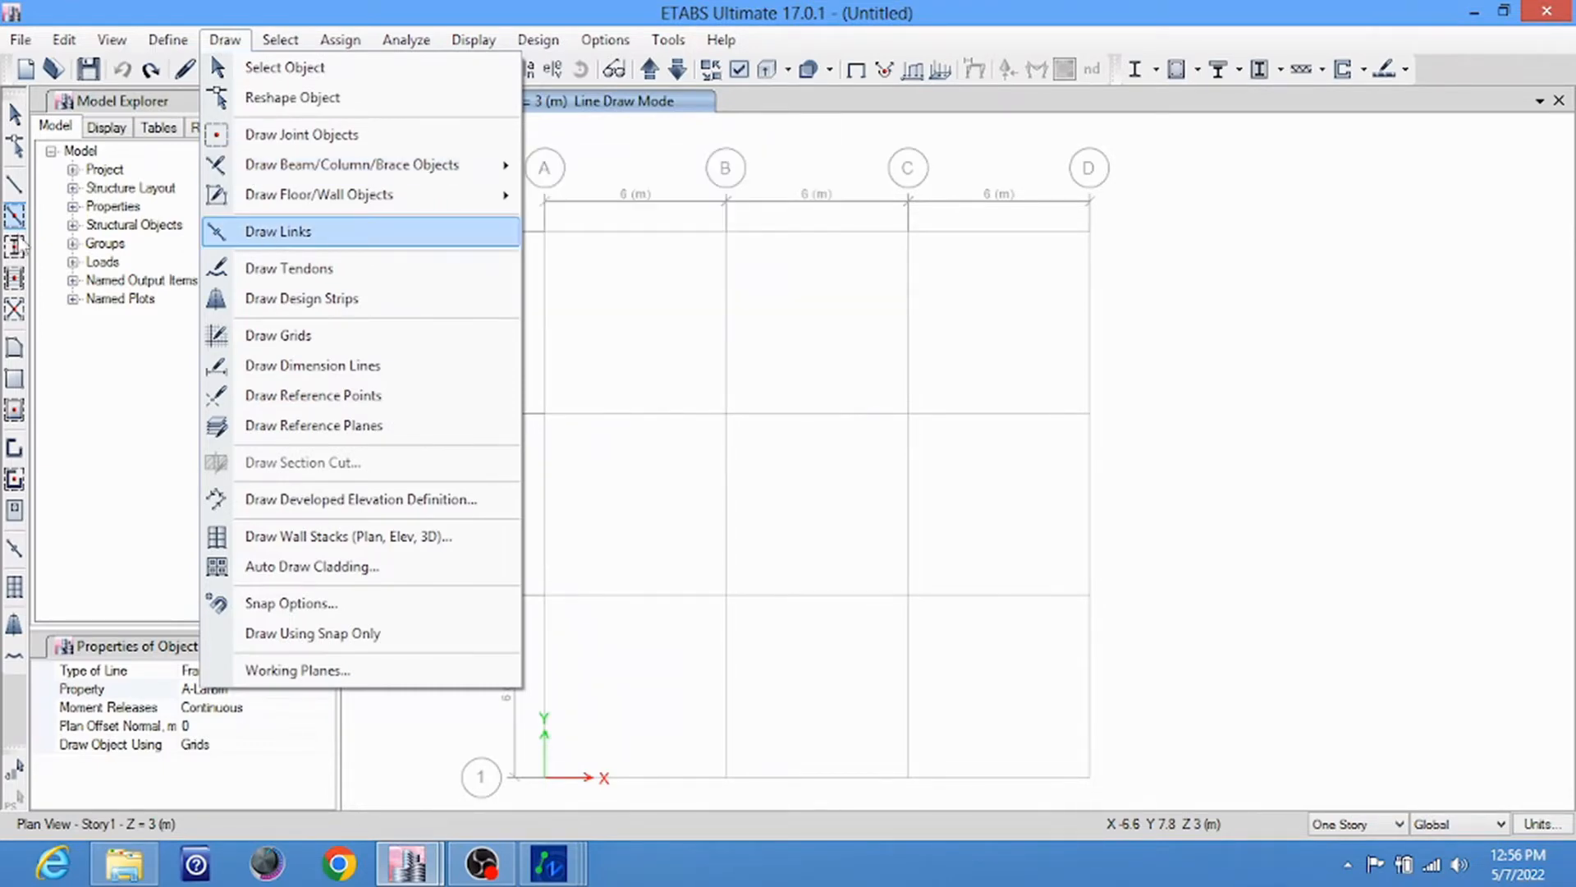
left_click(19, 248)
left_click(15, 245)
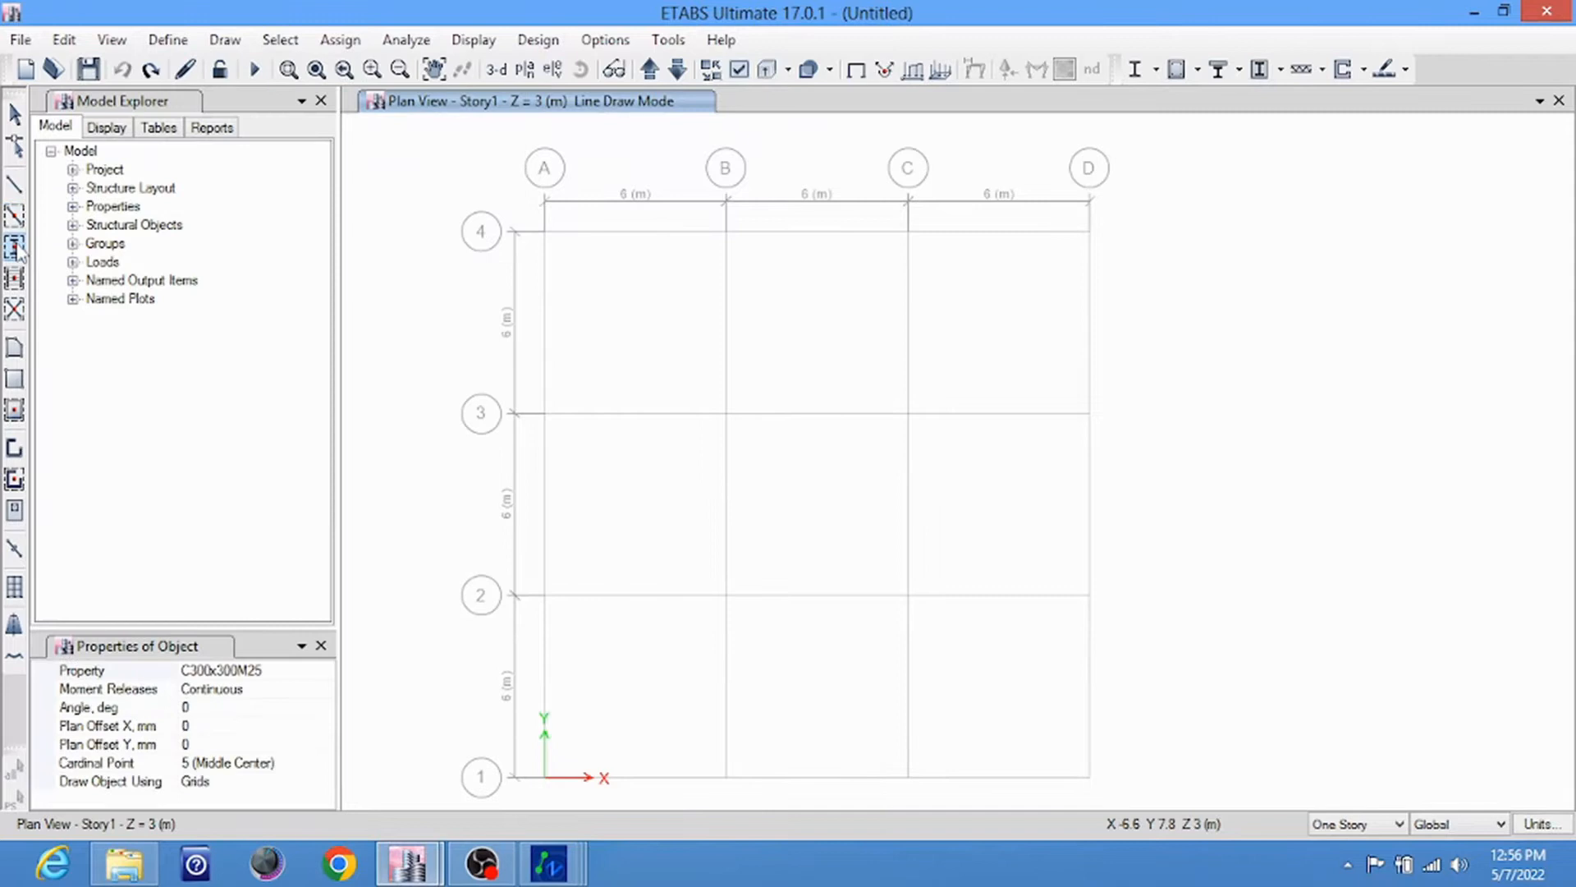
left_click(545, 232)
left_click(725, 231)
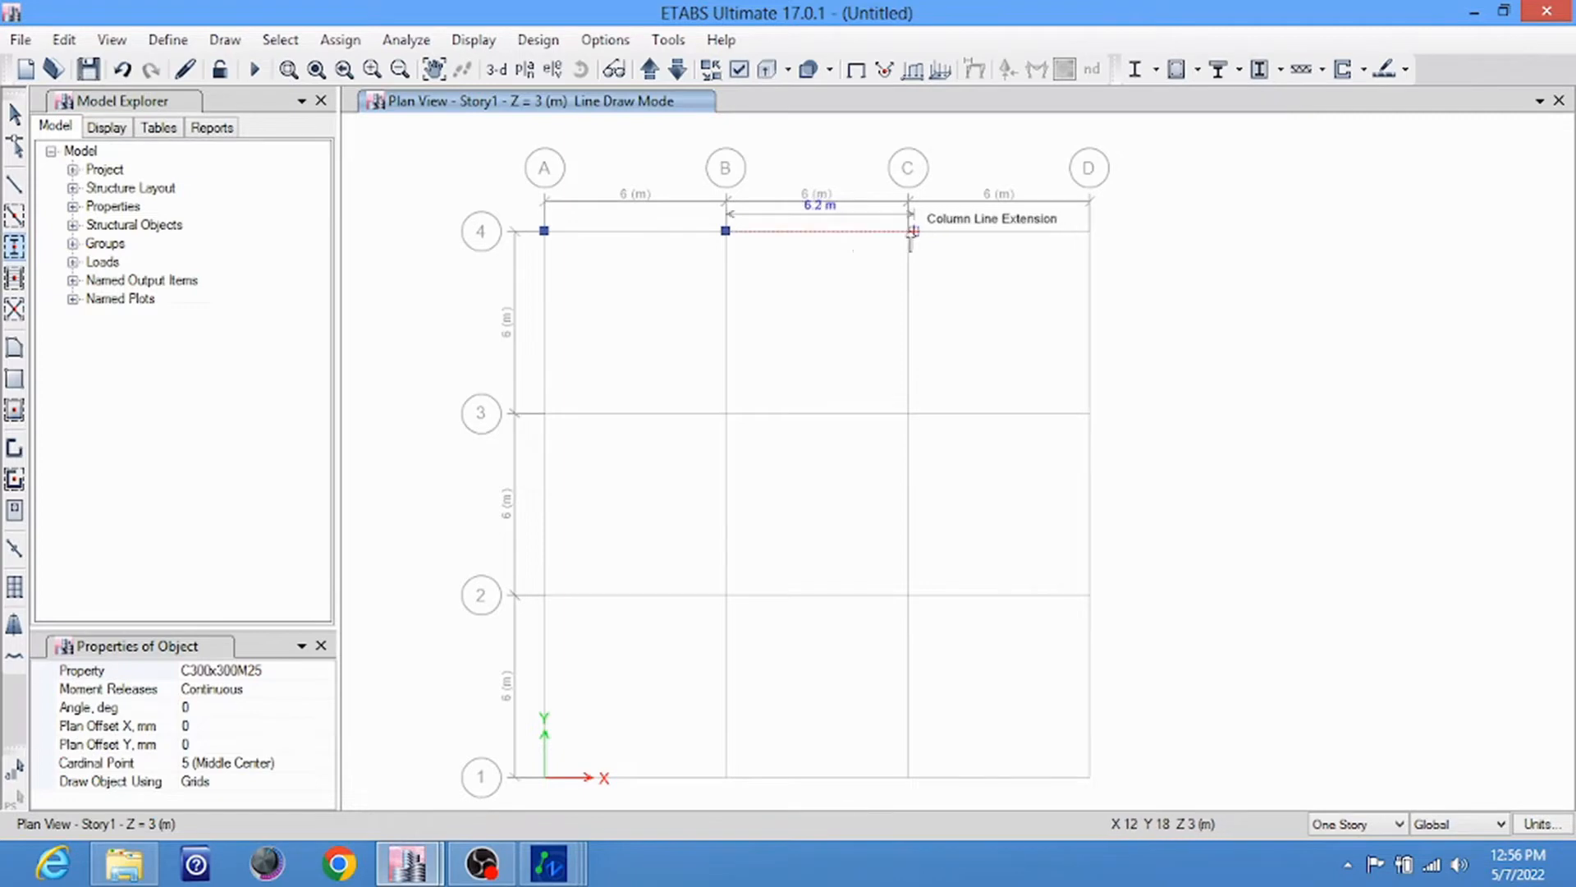
left_click(907, 231)
left_click(1089, 230)
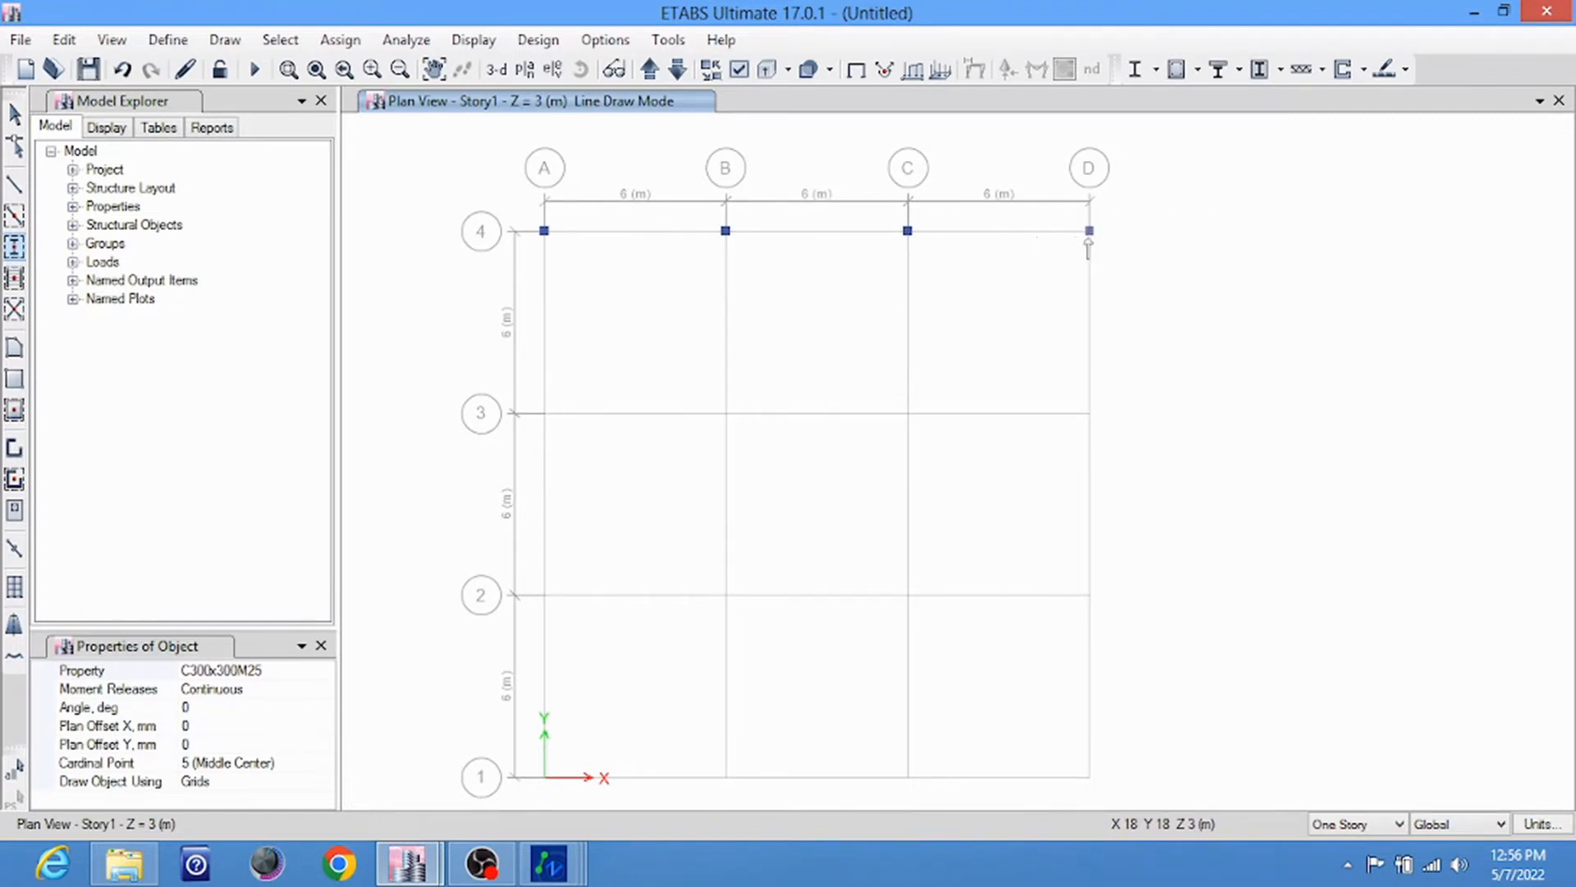
Place C300x300M25 columns at every intersection of grid lines 3, 2 and 1 with grids A to D
left_click(1090, 412)
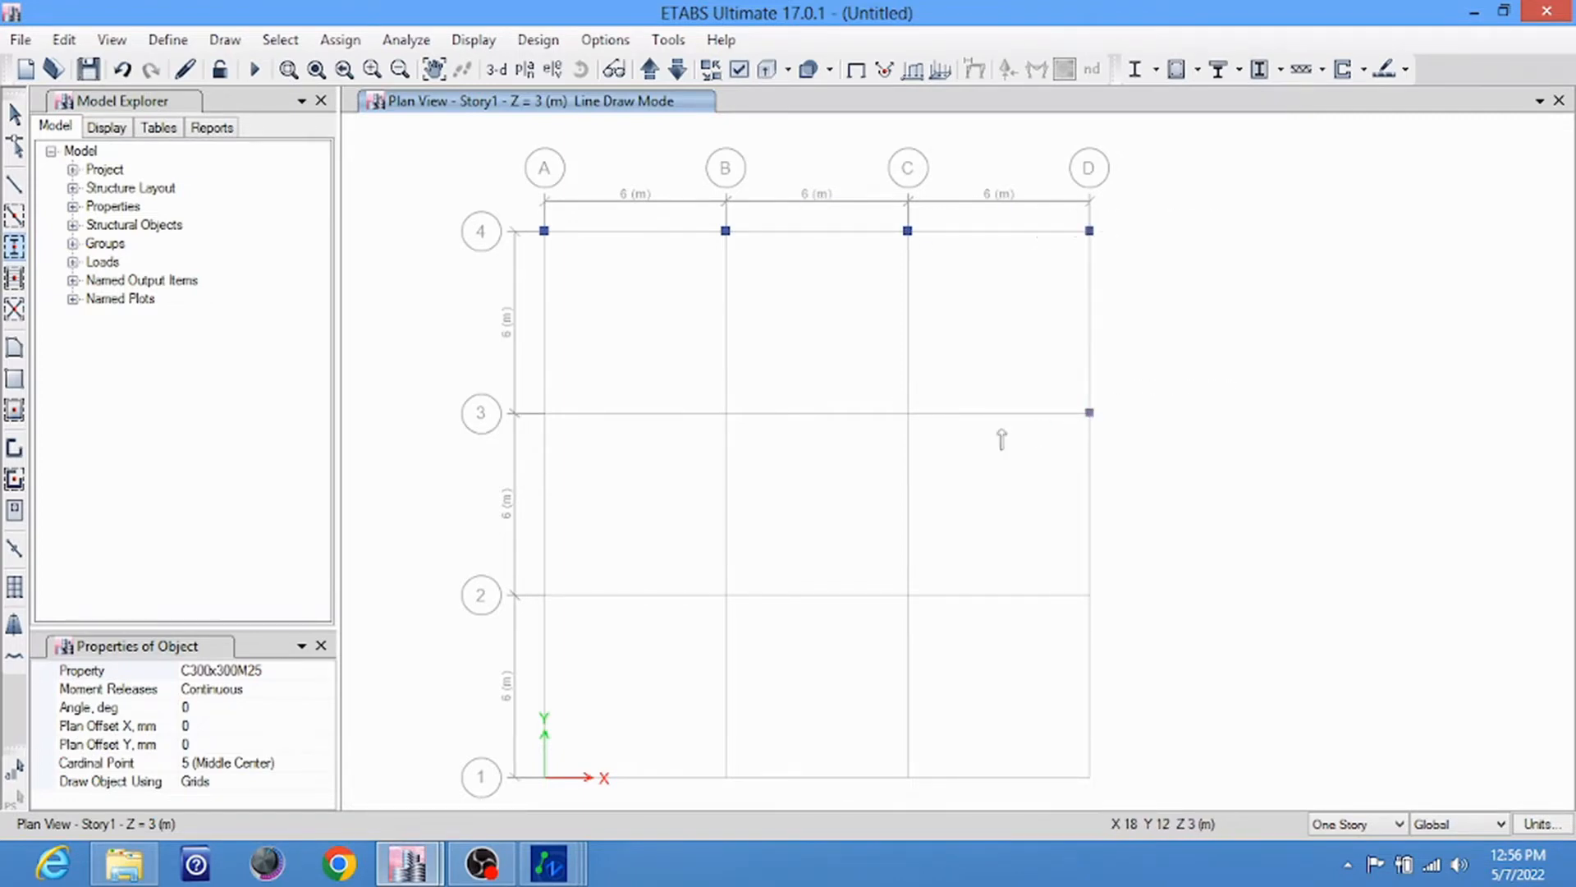
left_click(908, 412)
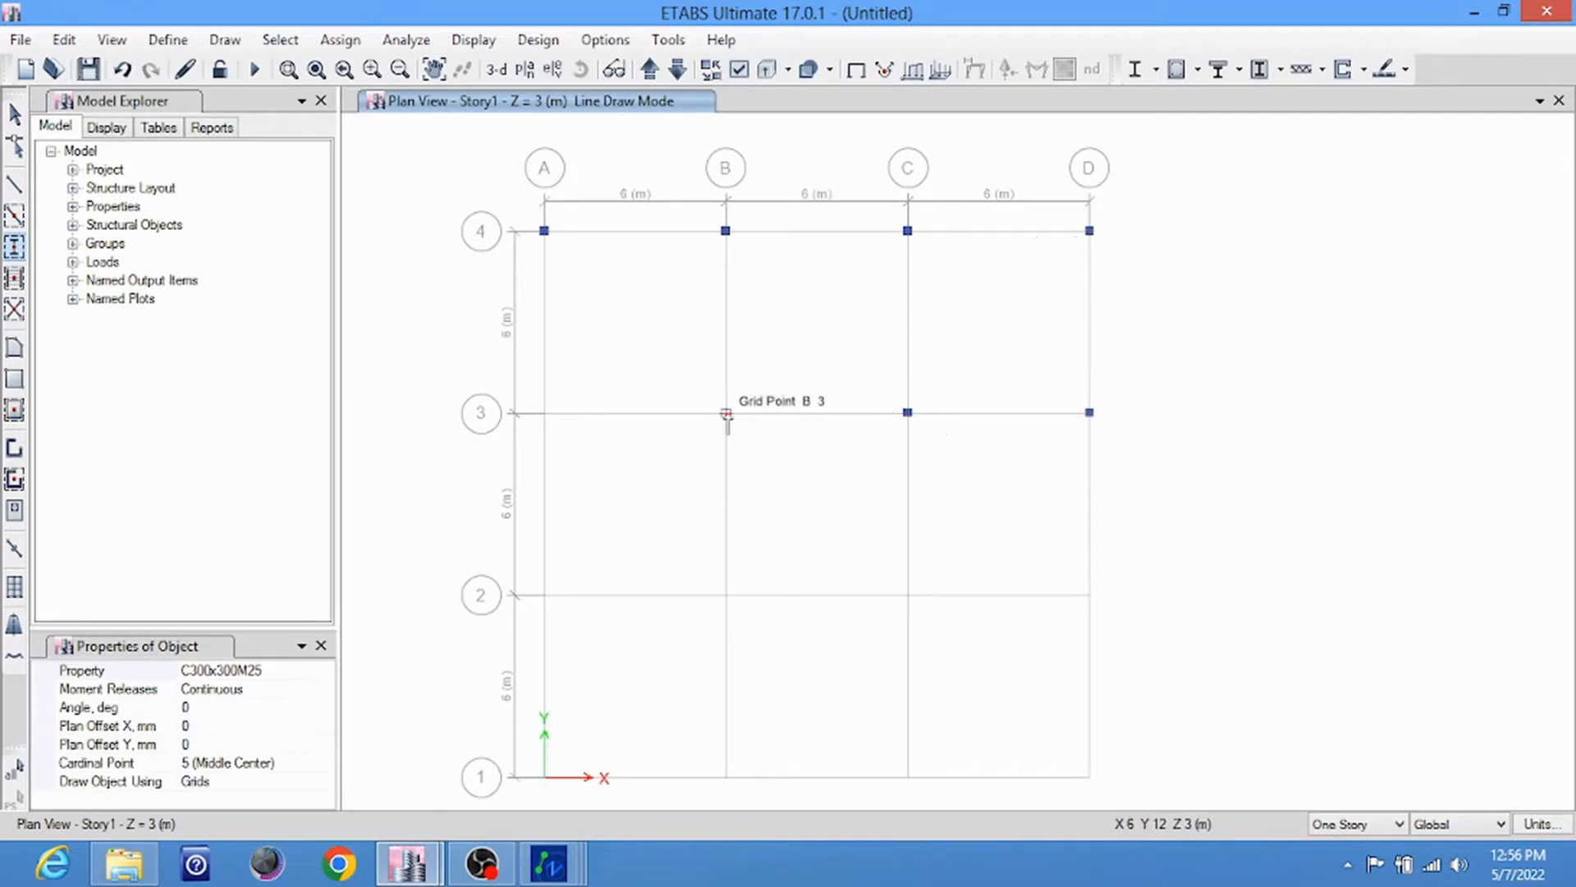
left_click(726, 412)
left_click(544, 413)
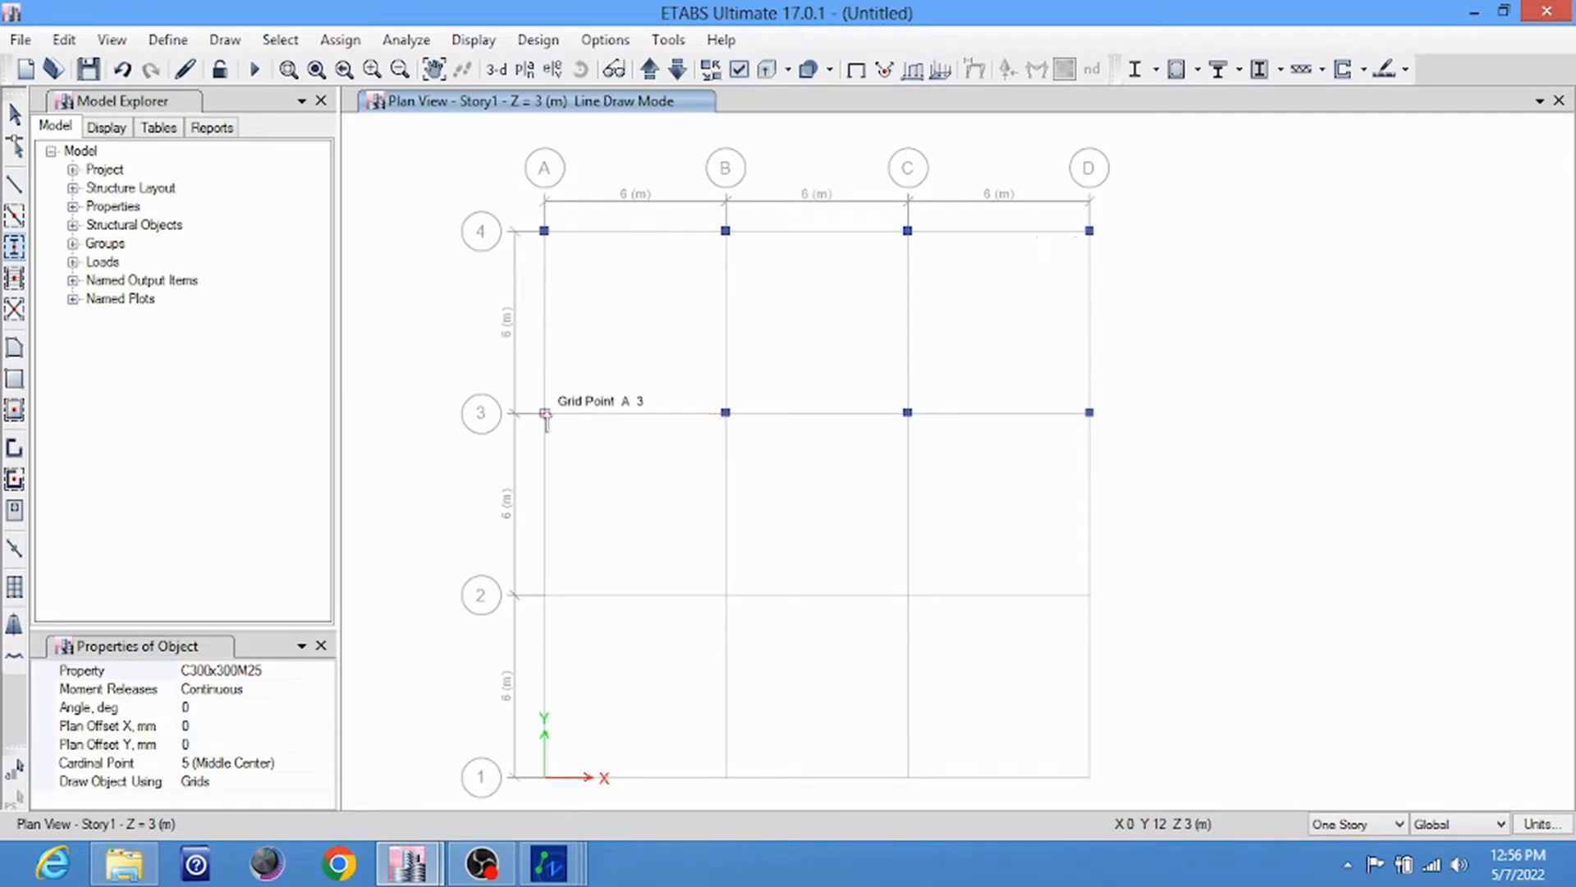
left_click(545, 594)
left_click(725, 595)
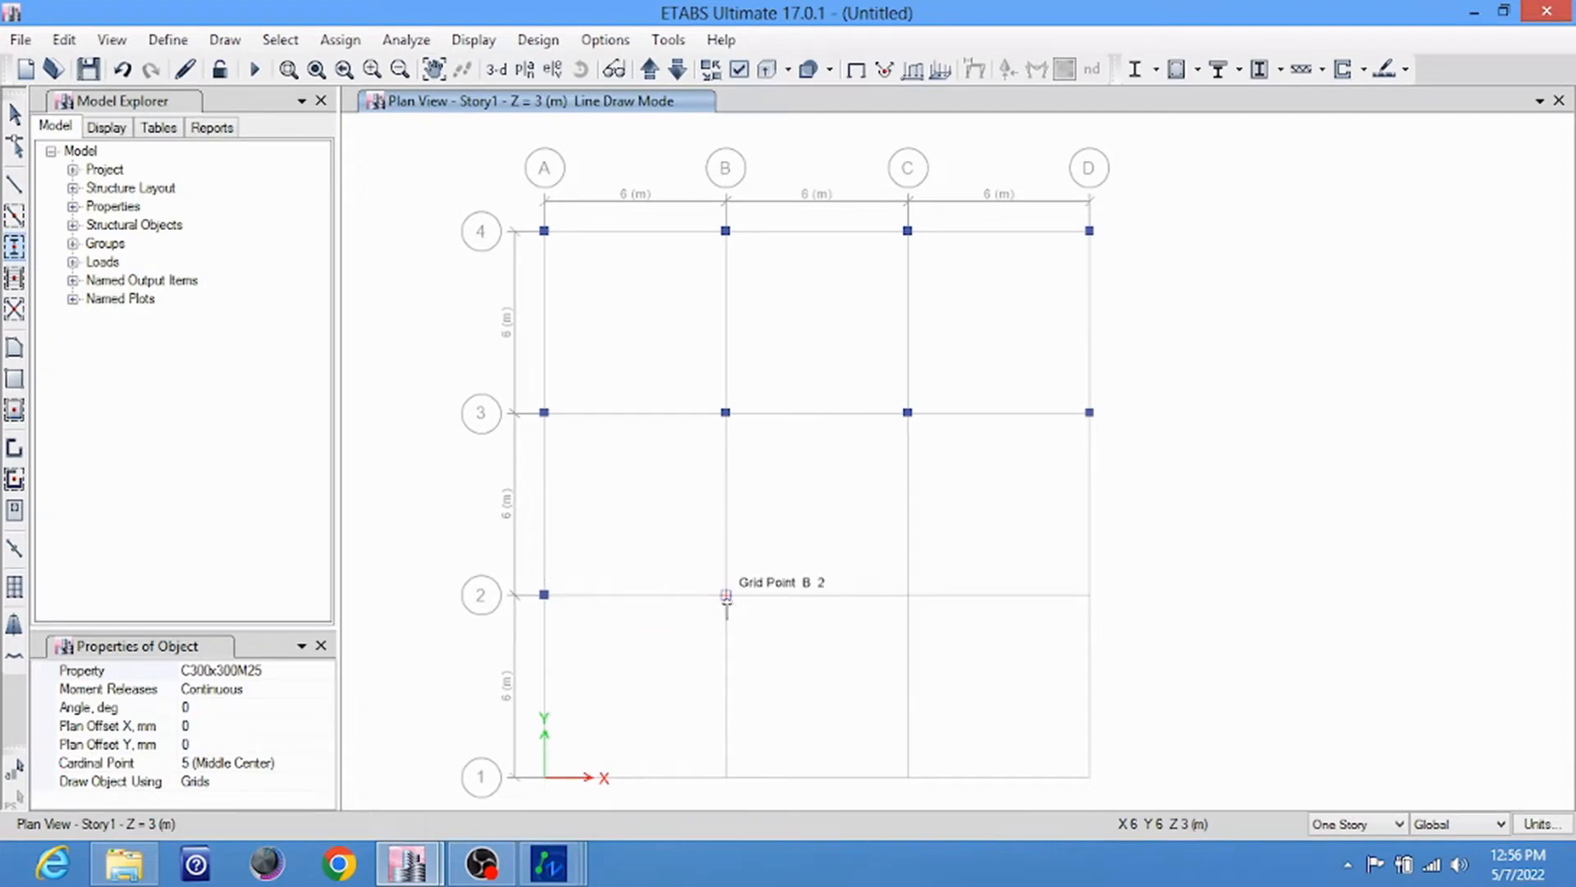
left_click(908, 595)
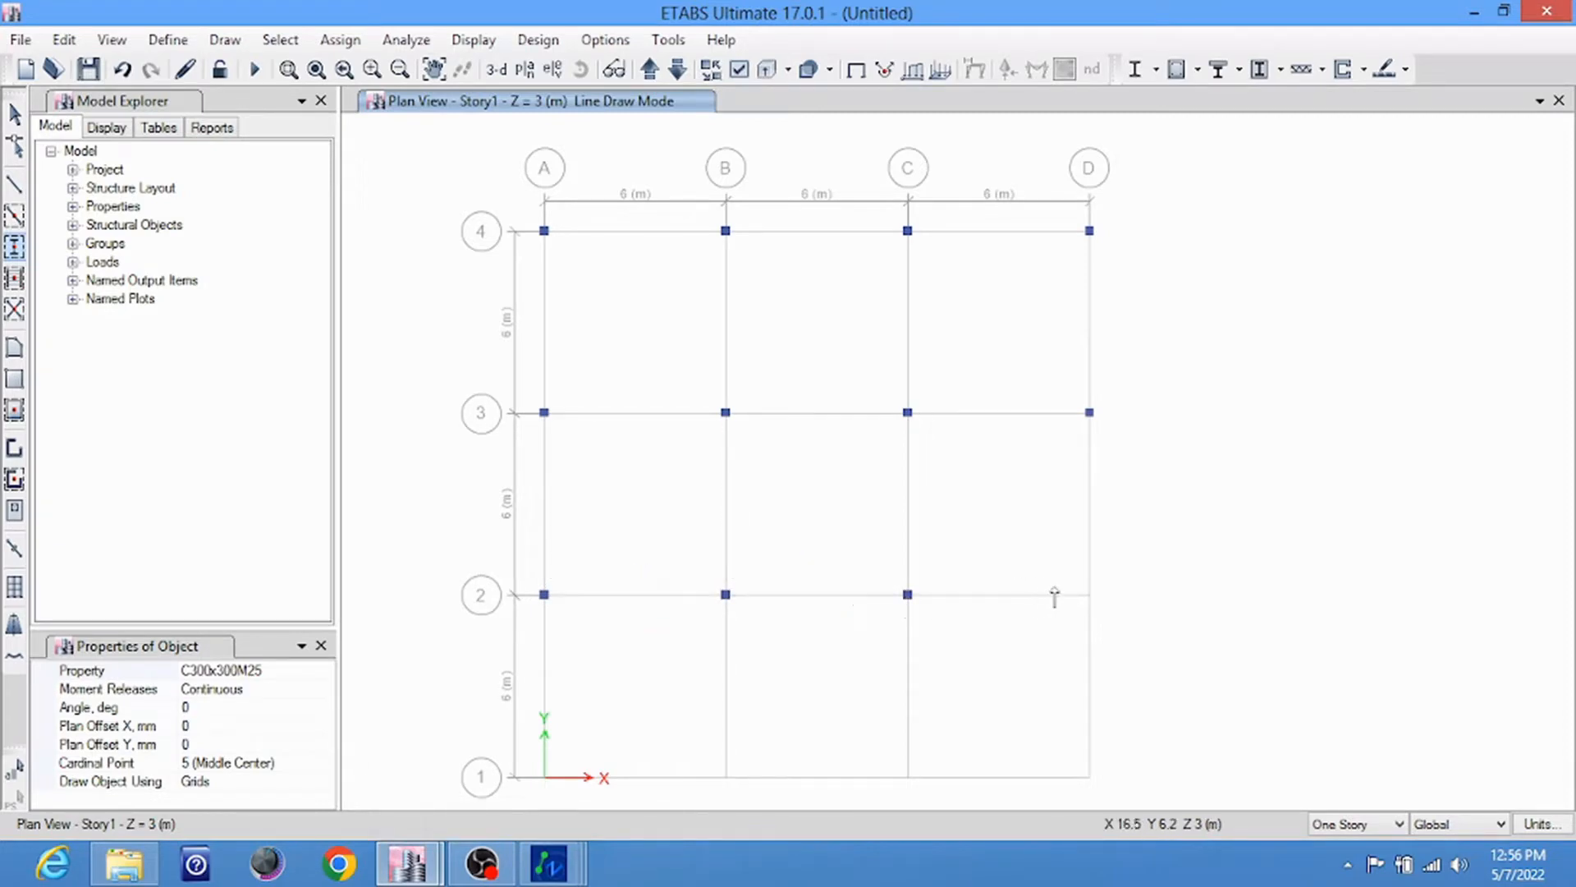
left_click(1090, 594)
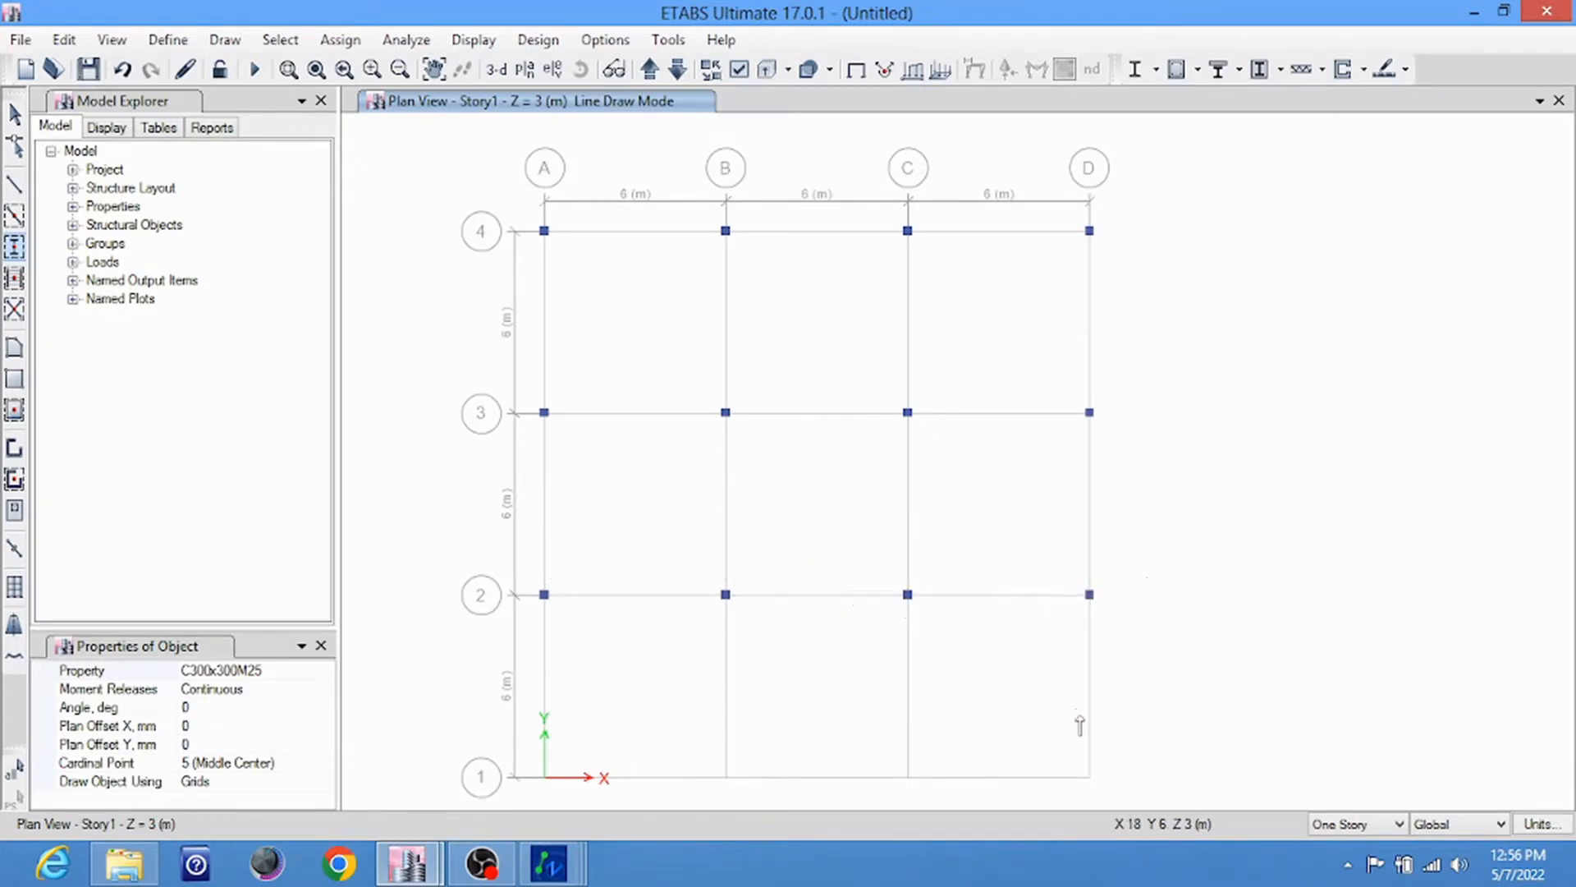
left_click(1089, 776)
left_click(907, 775)
left_click(725, 776)
left_click(544, 776)
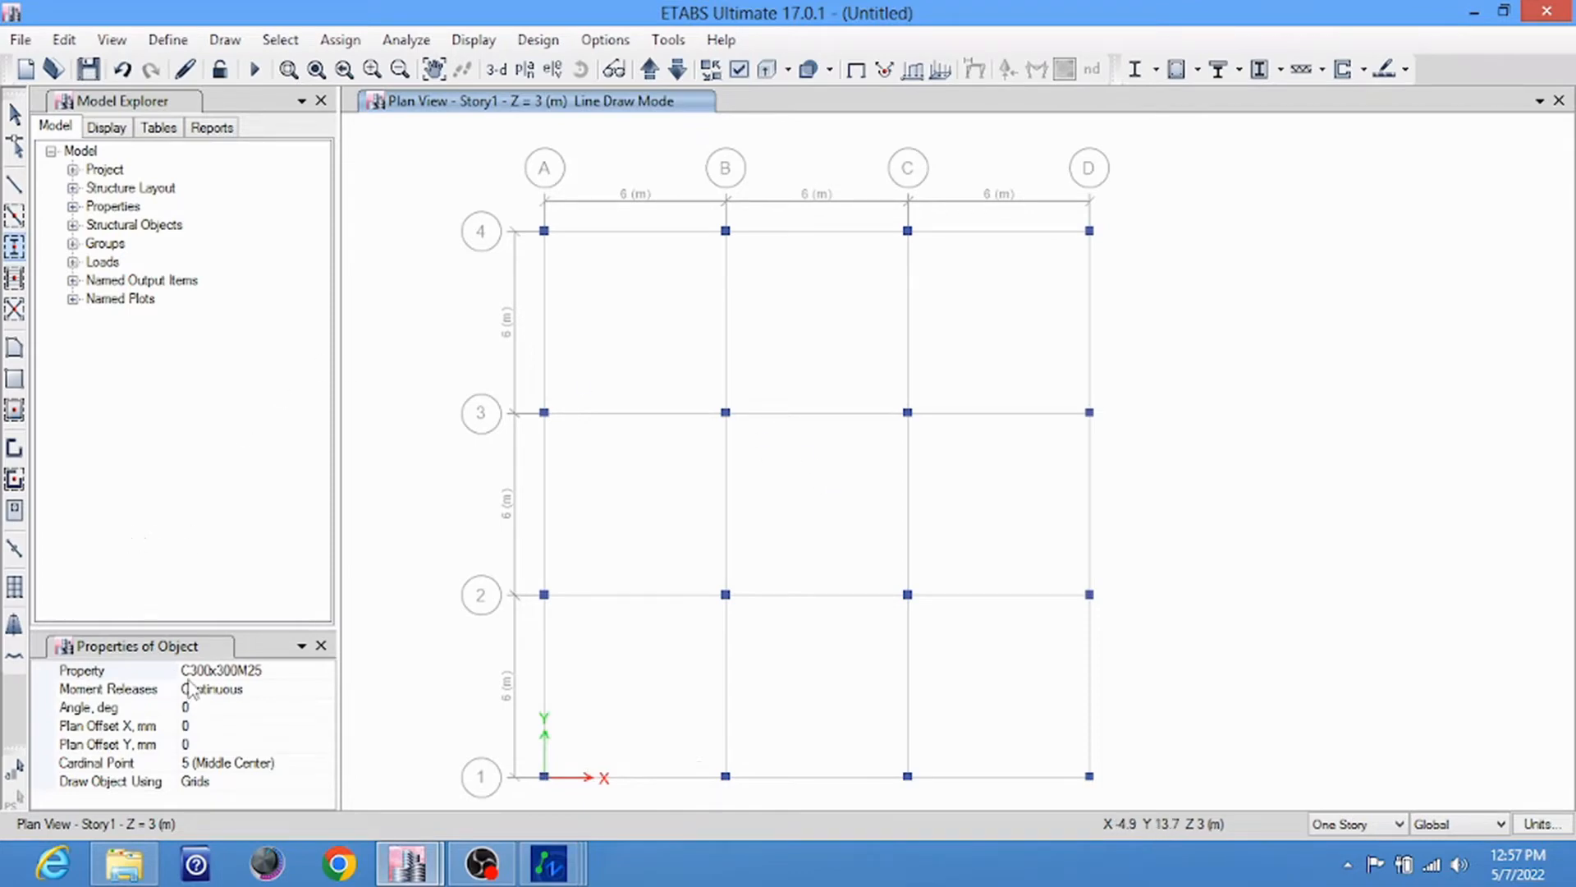
Draw a single straight B300X450M25 beam along grid line 4 from the column at A to the column at B
left_click(277, 672)
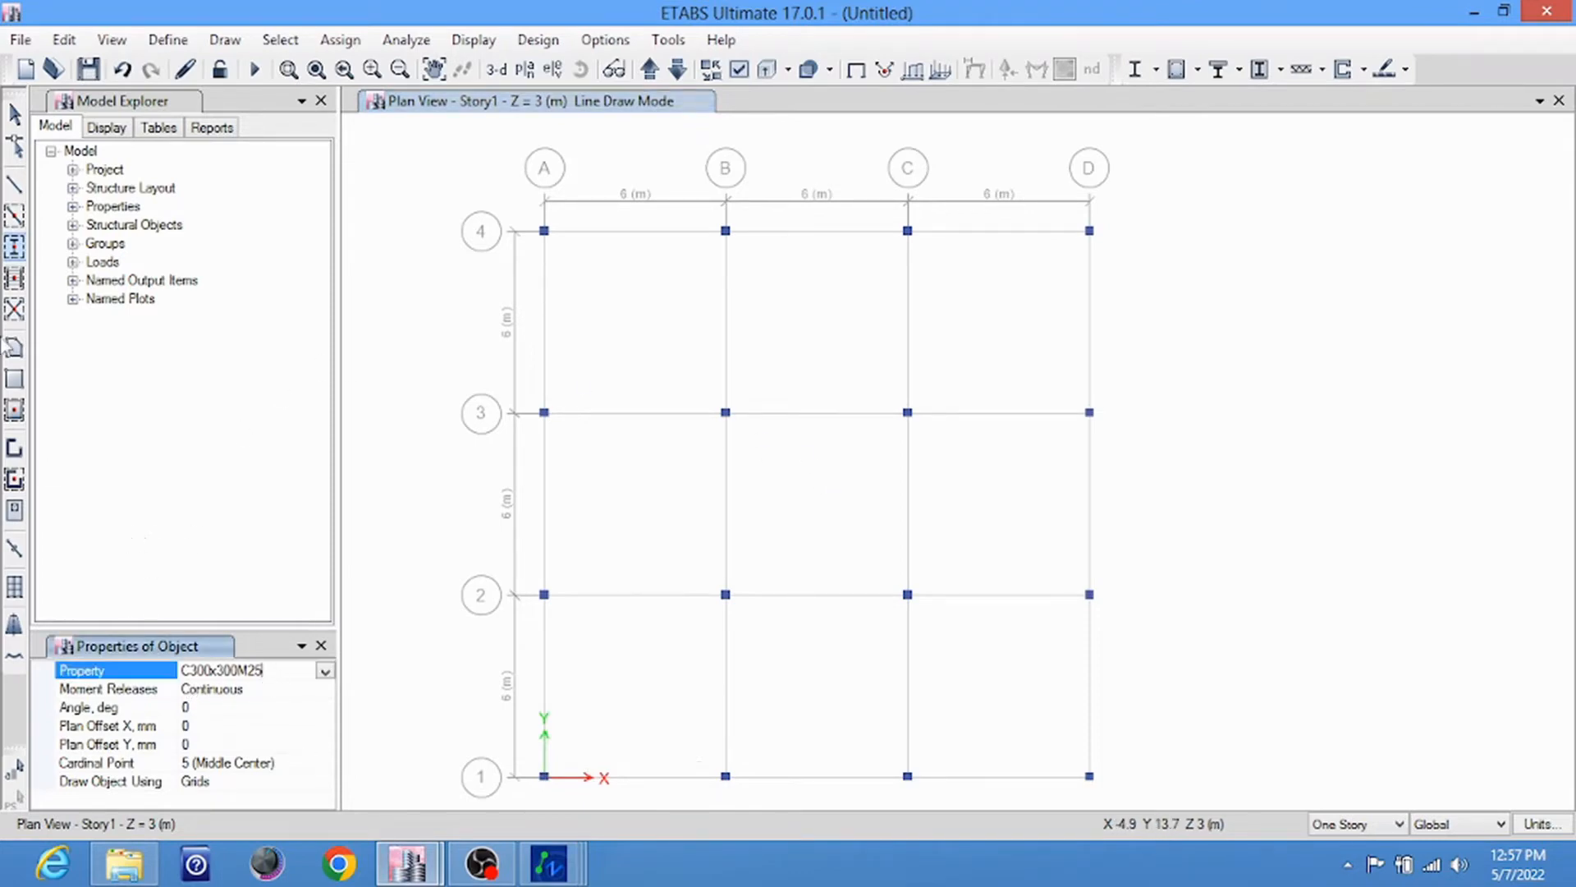
left_click(14, 194)
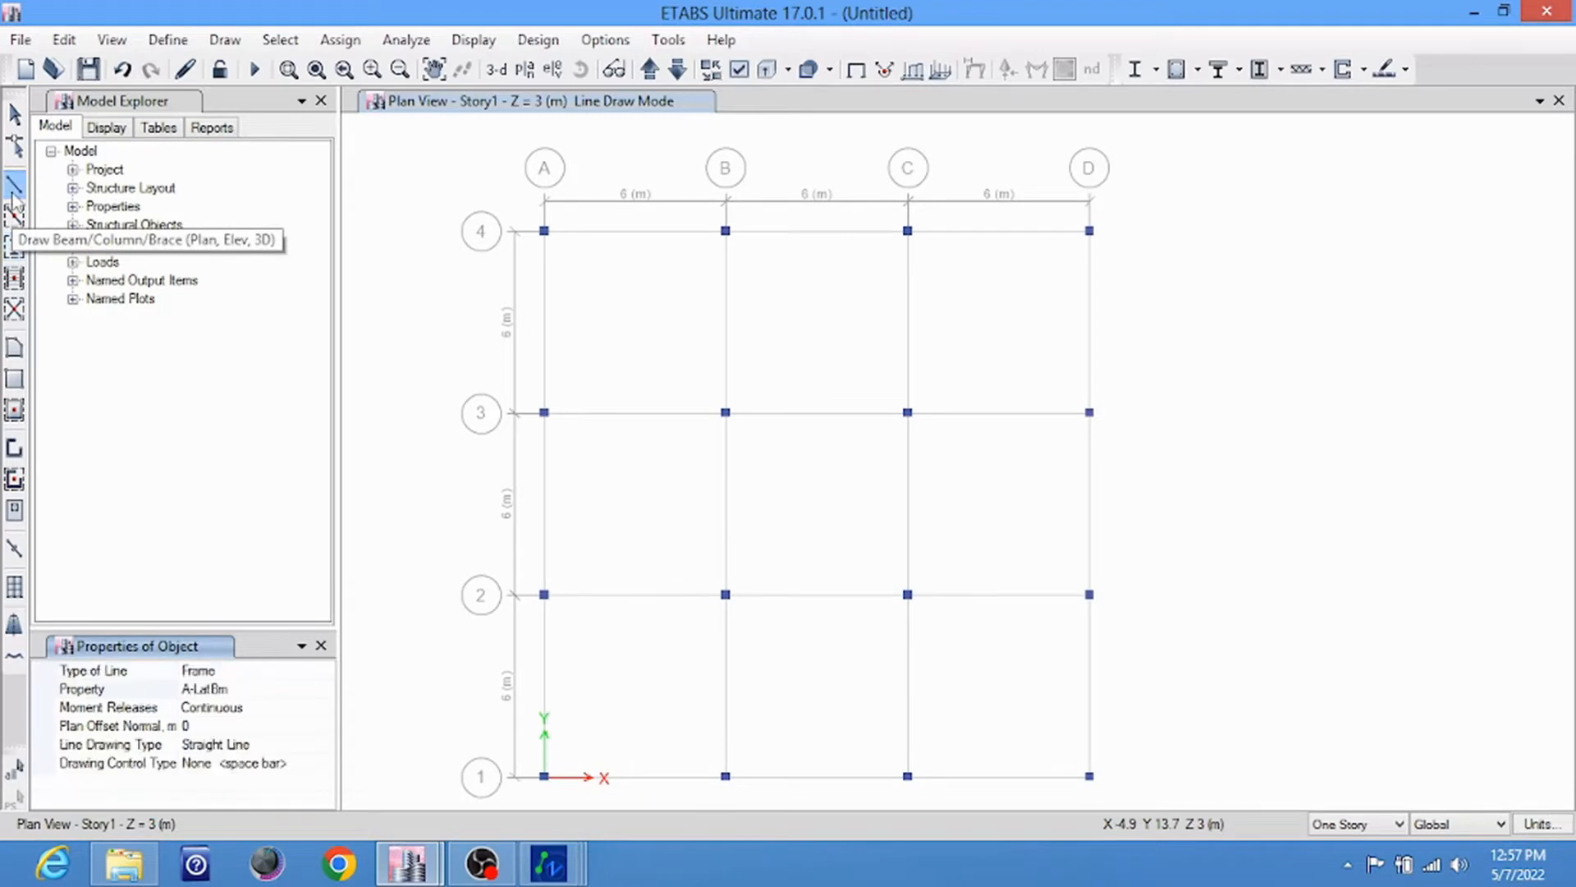
left_click(293, 696)
left_click(326, 690)
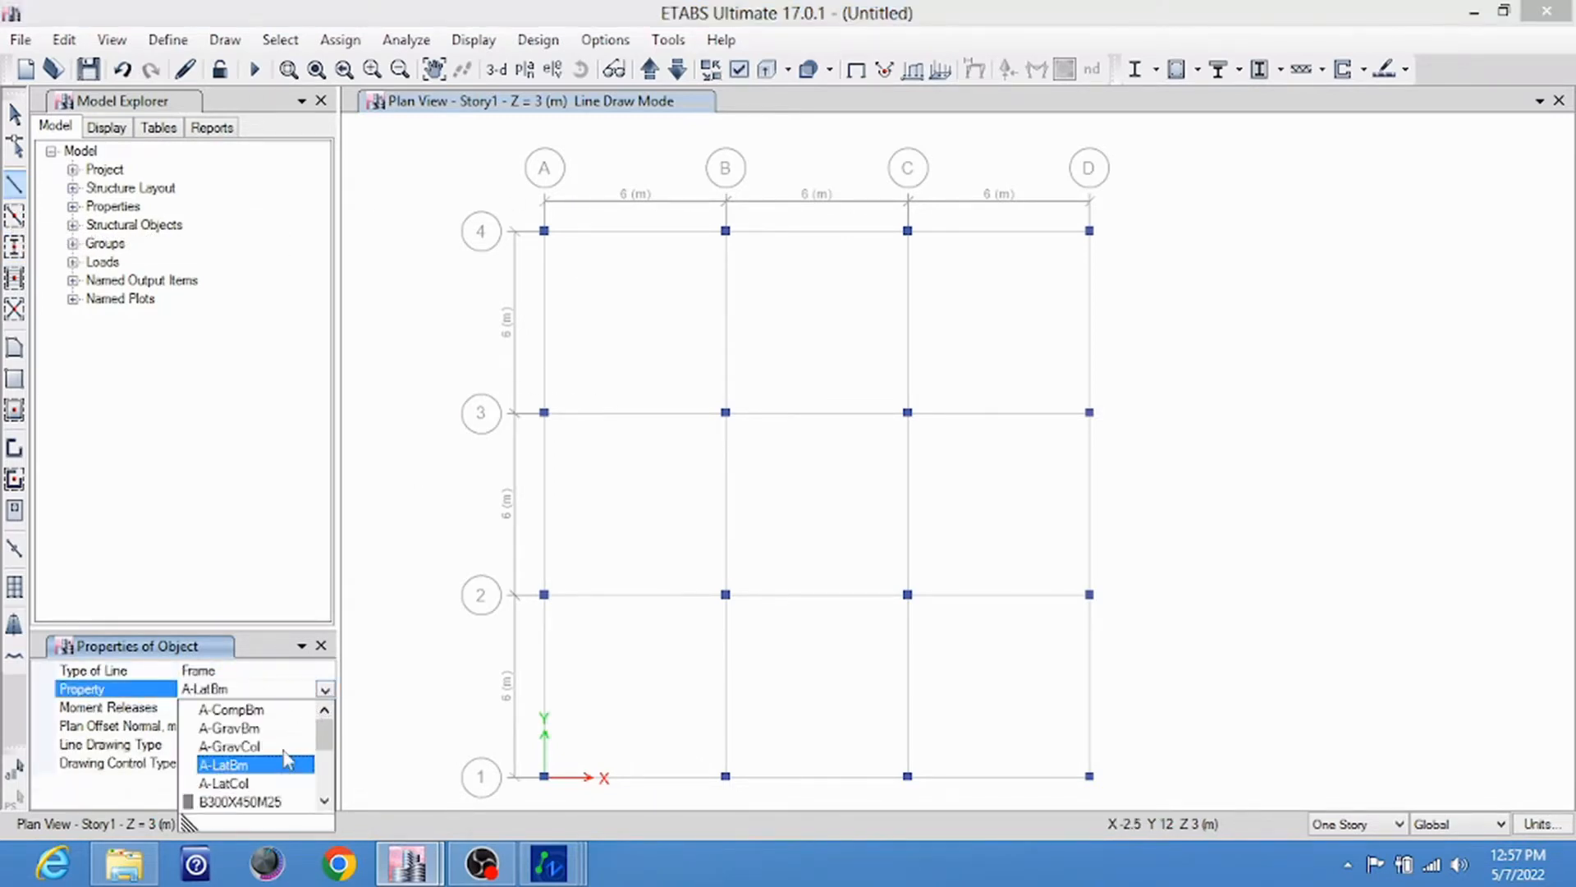
left_click(246, 801)
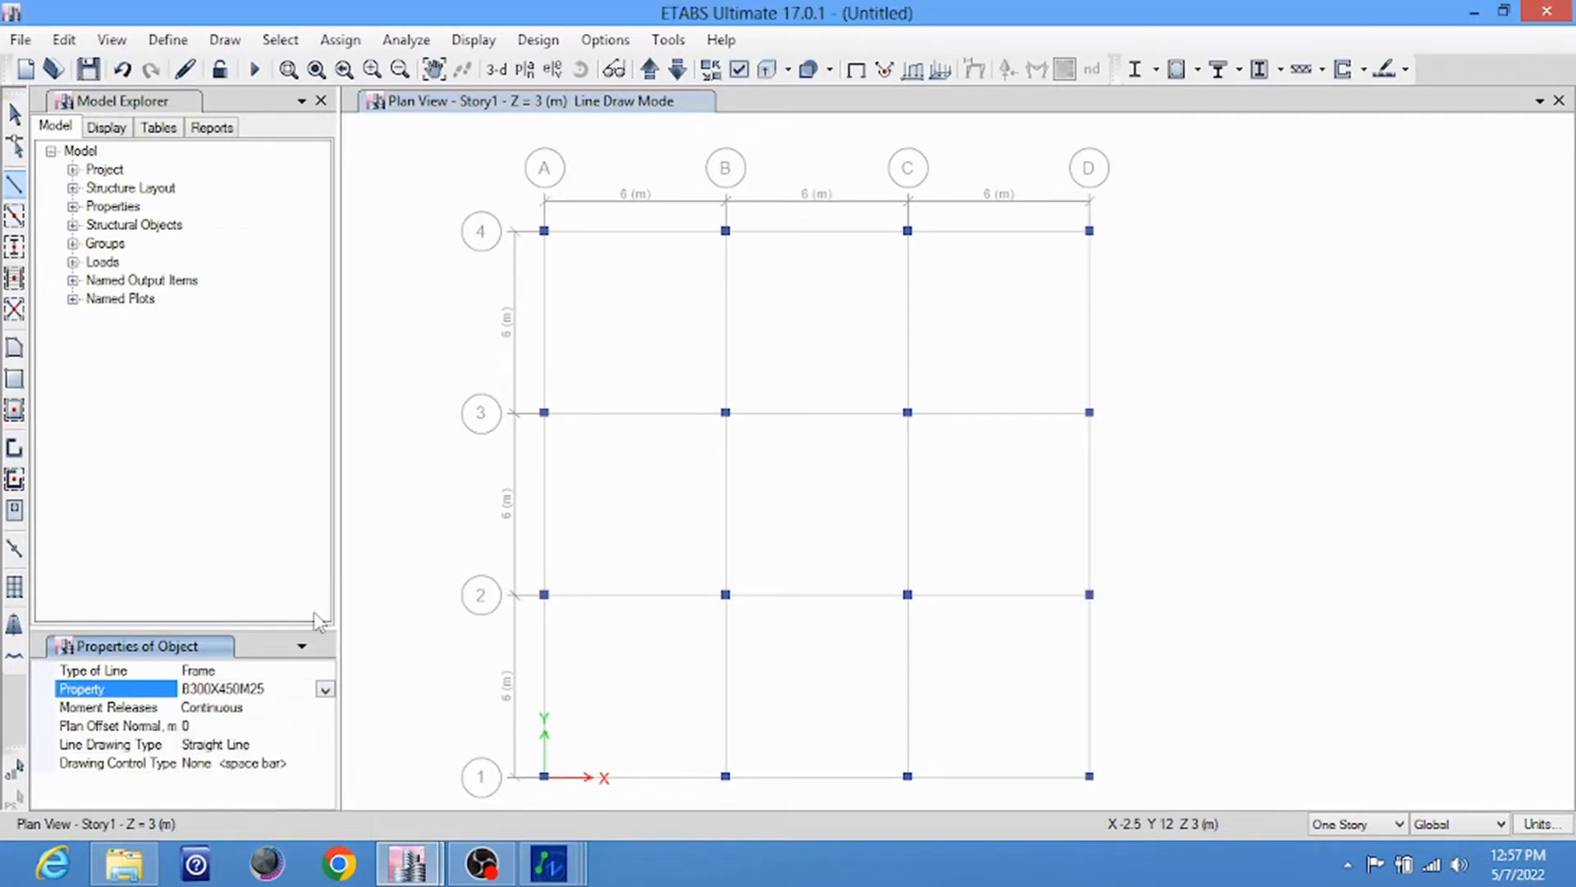
left_click(544, 231)
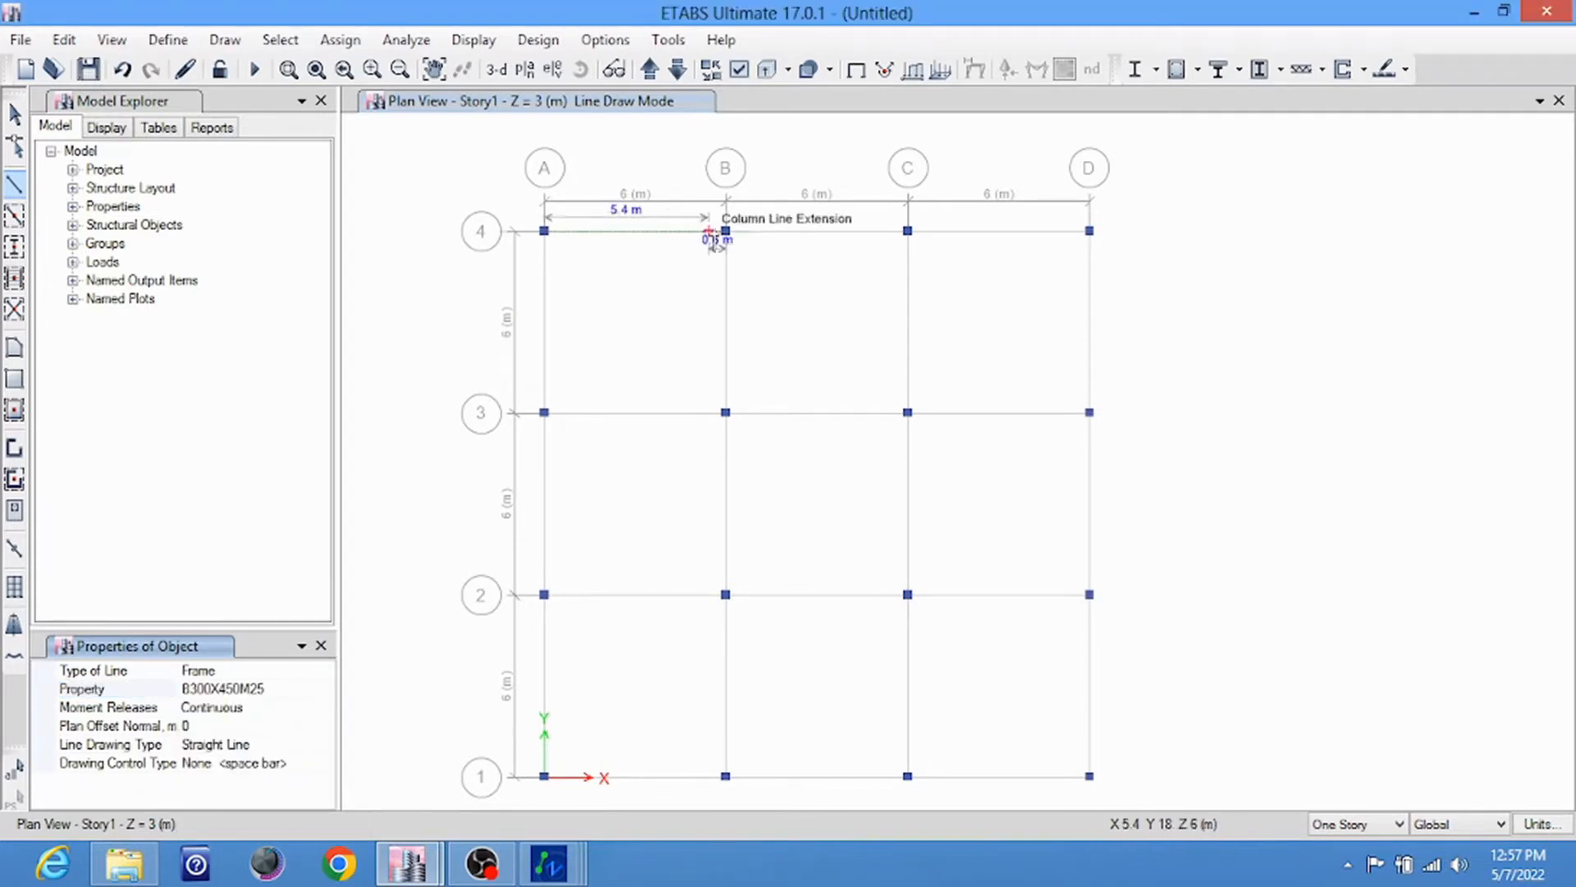
double_click(726, 231)
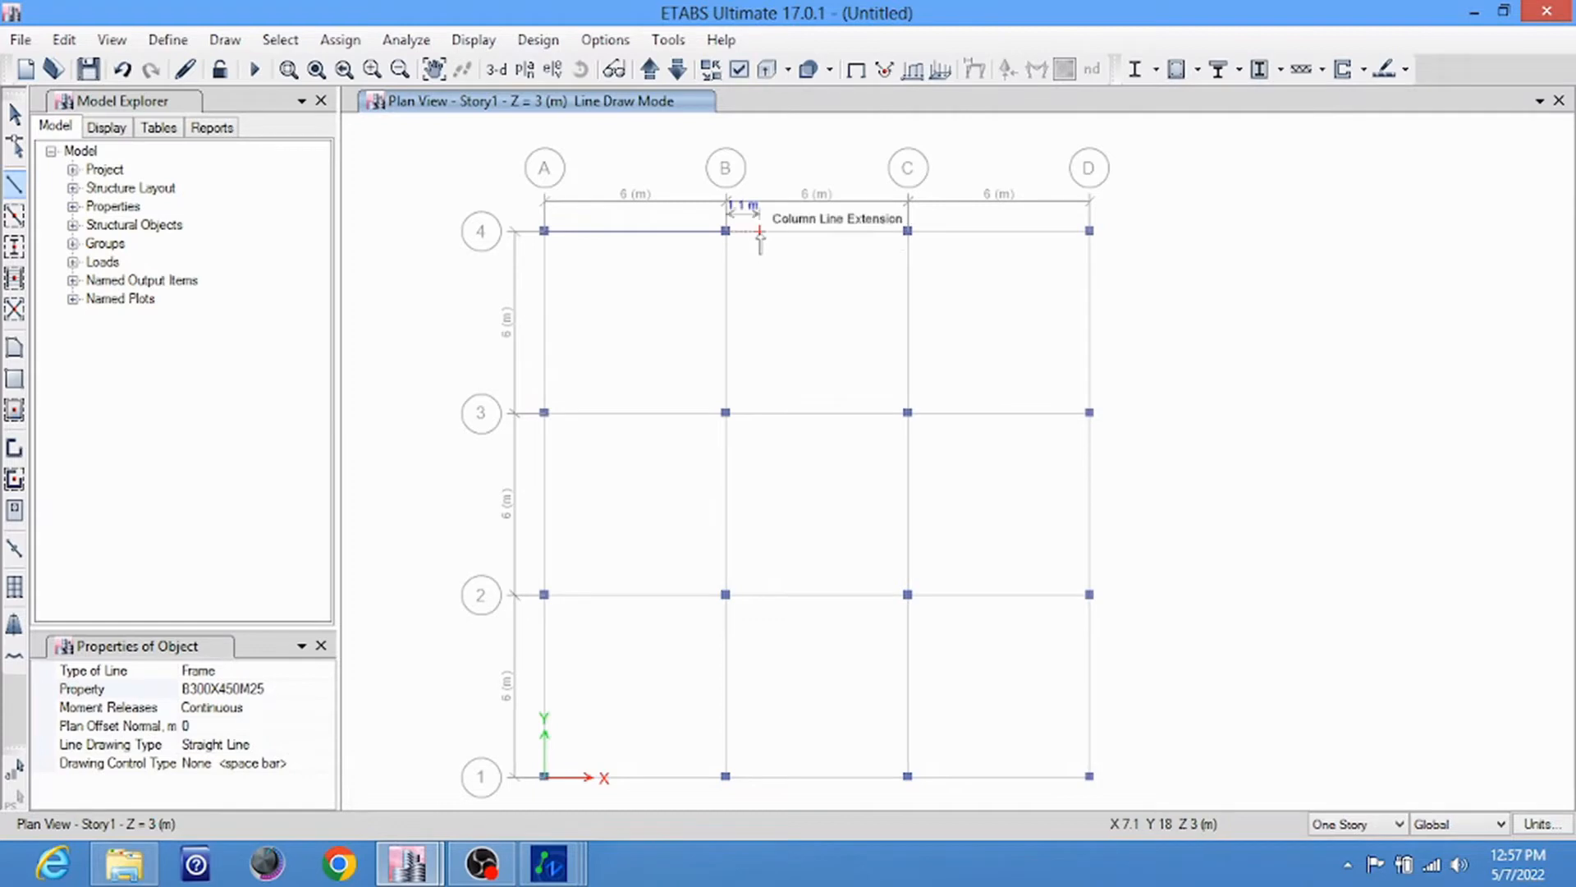
Quick-draw B300X450M25 beams along all remaining grid segments of the Story1 plan by windowing the grid, and leave the drawing mode
left_click(14, 216)
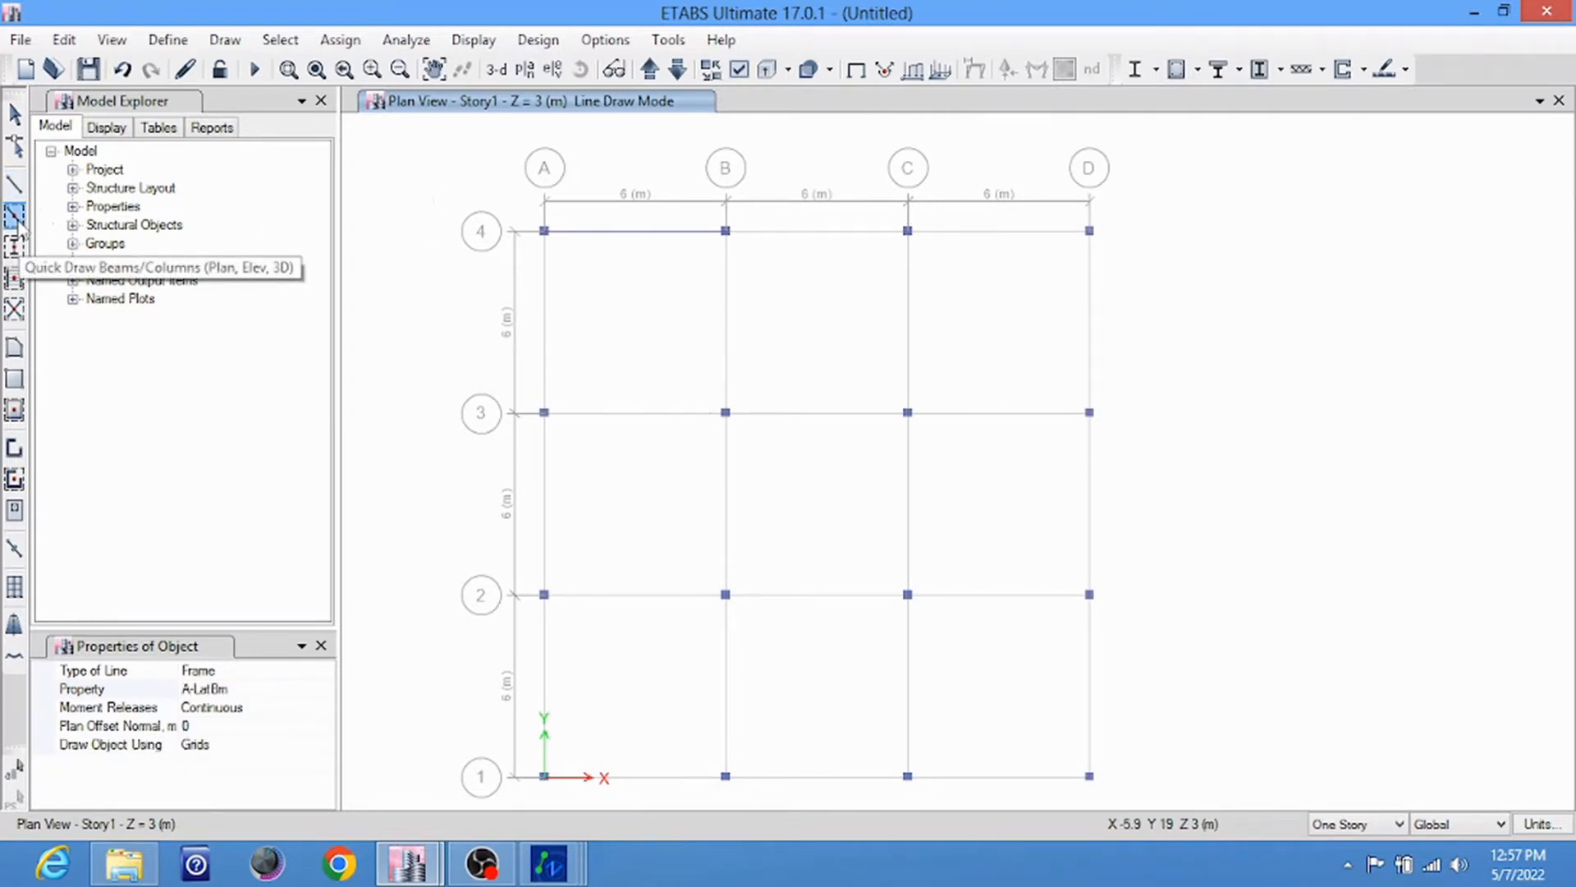
left_click(247, 689)
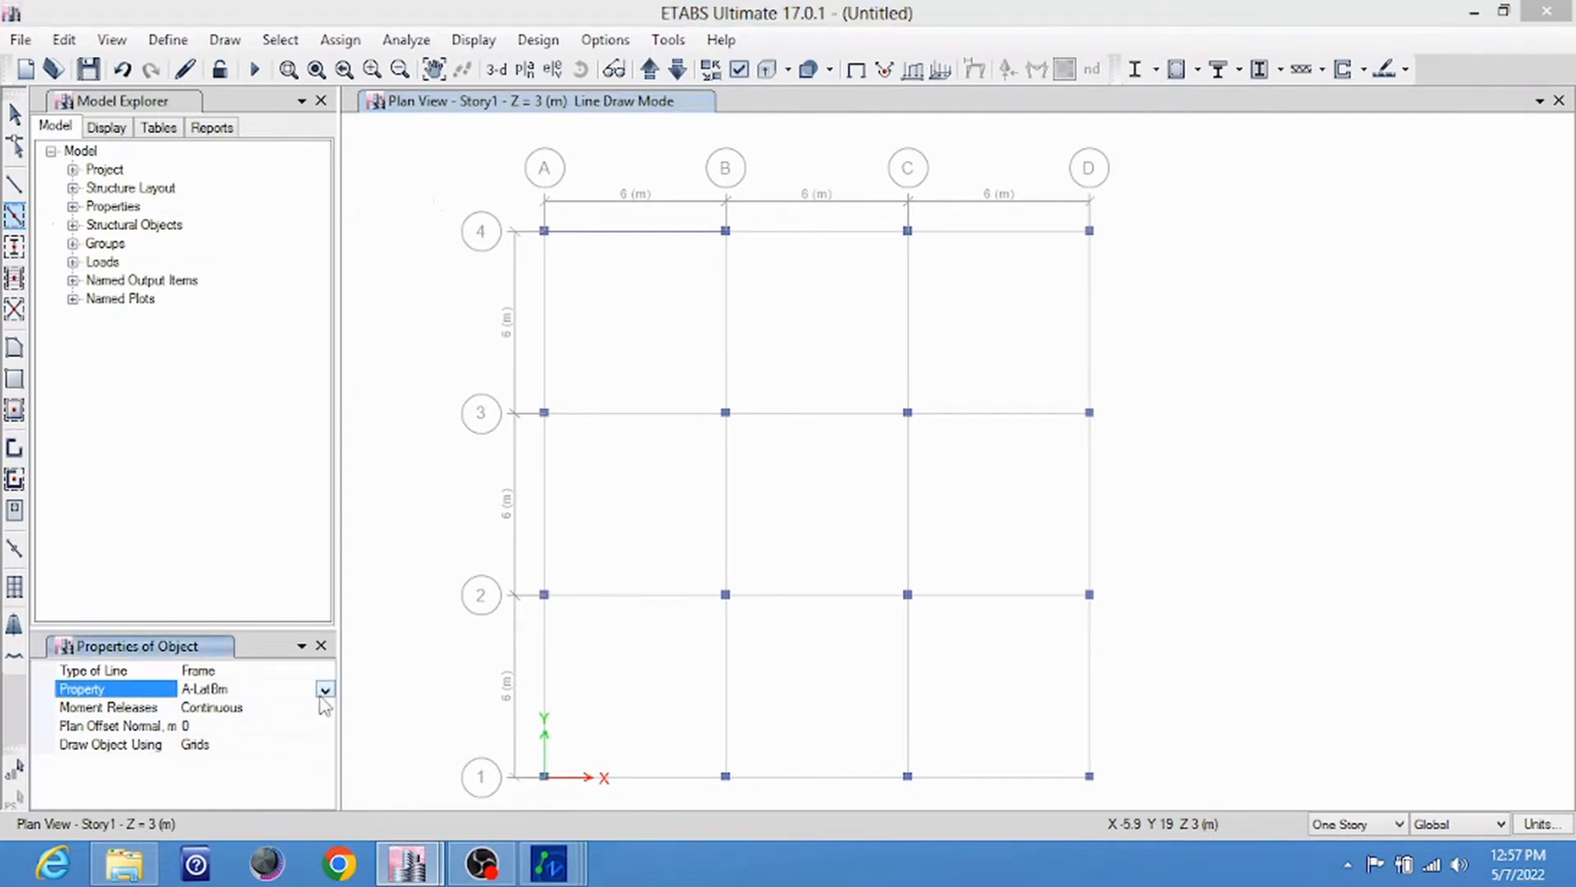
left_click(325, 689)
left_click(238, 802)
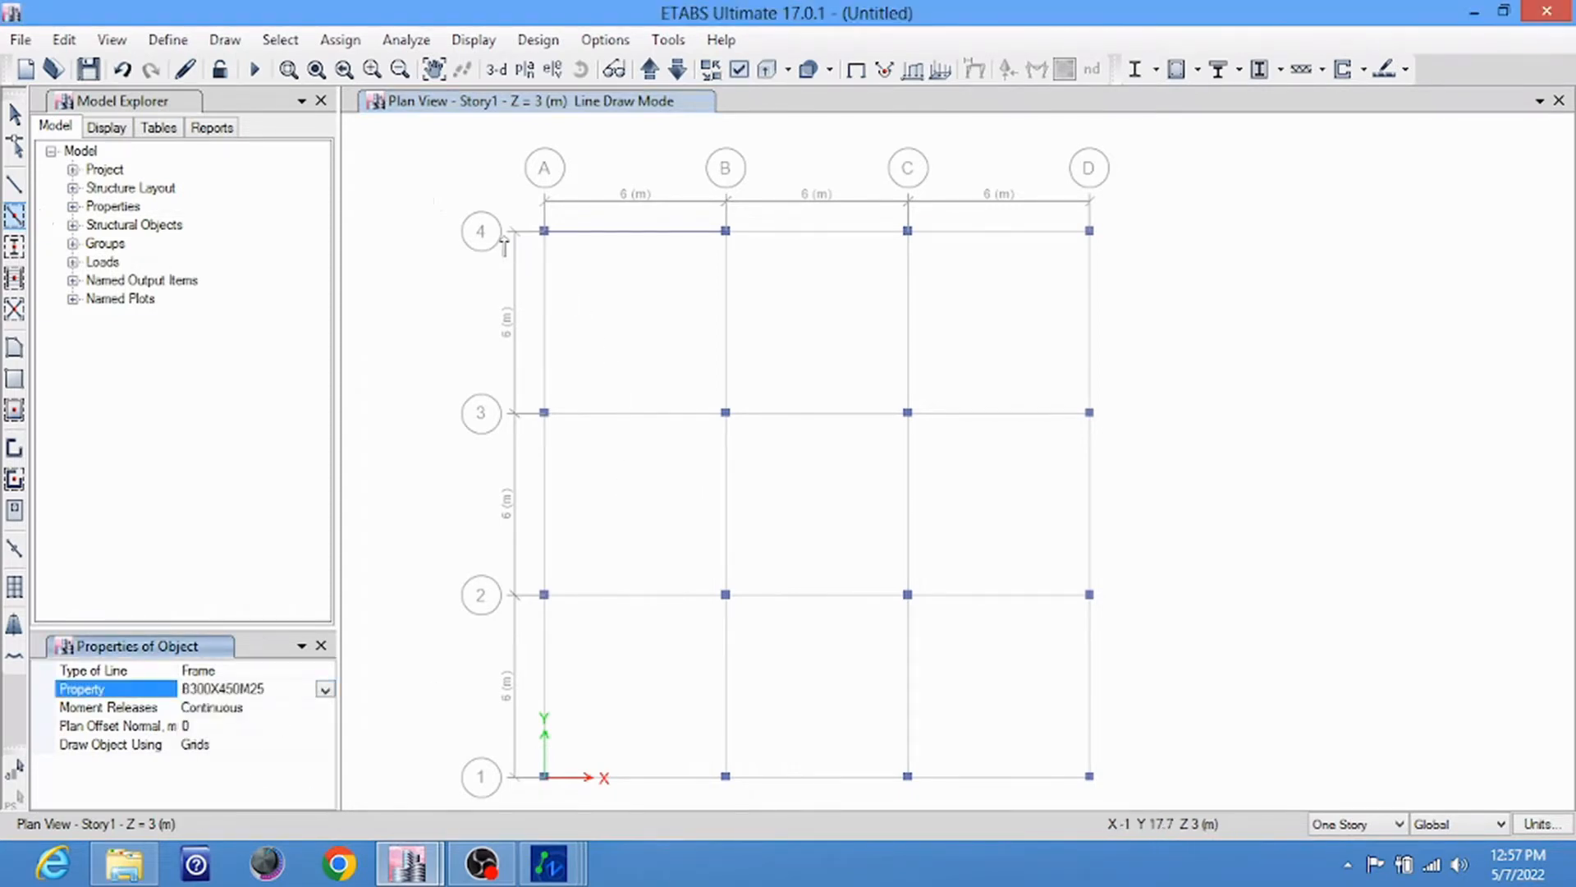
mouse_move(520, 252)
left_mouse_down()
mouse_move(1056, 722)
mouse_move(1229, 789)
left_mouse_up()
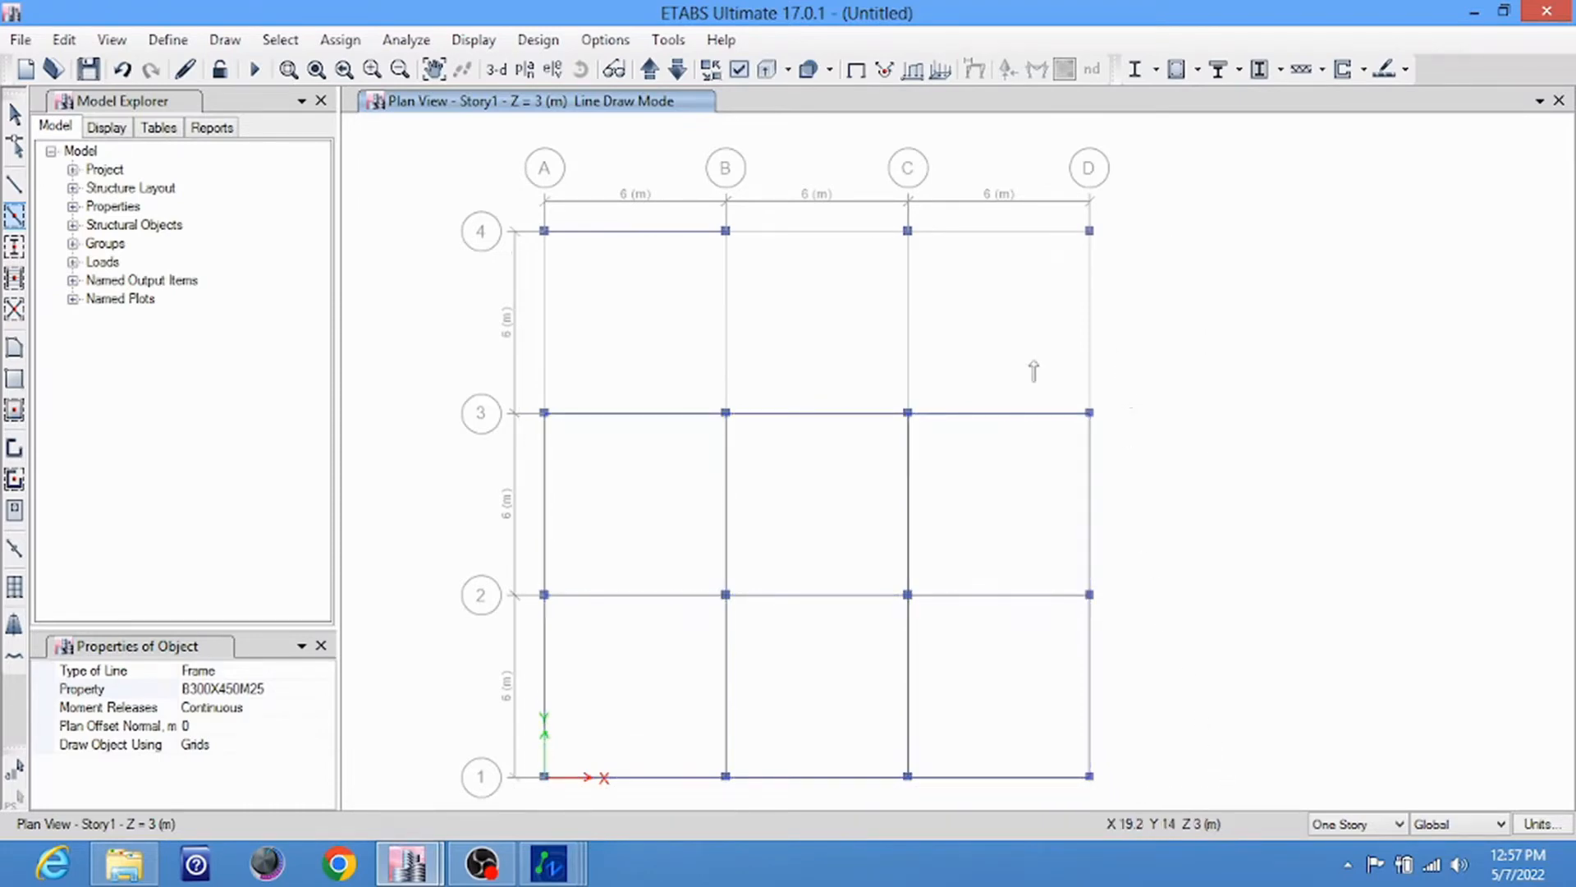
left_click_drag(1135, 353, 476, 385)
mouse_move(422, 204)
left_mouse_down()
mouse_move(498, 246)
mouse_move(1165, 401)
mouse_move(1308, 456)
left_mouse_up()
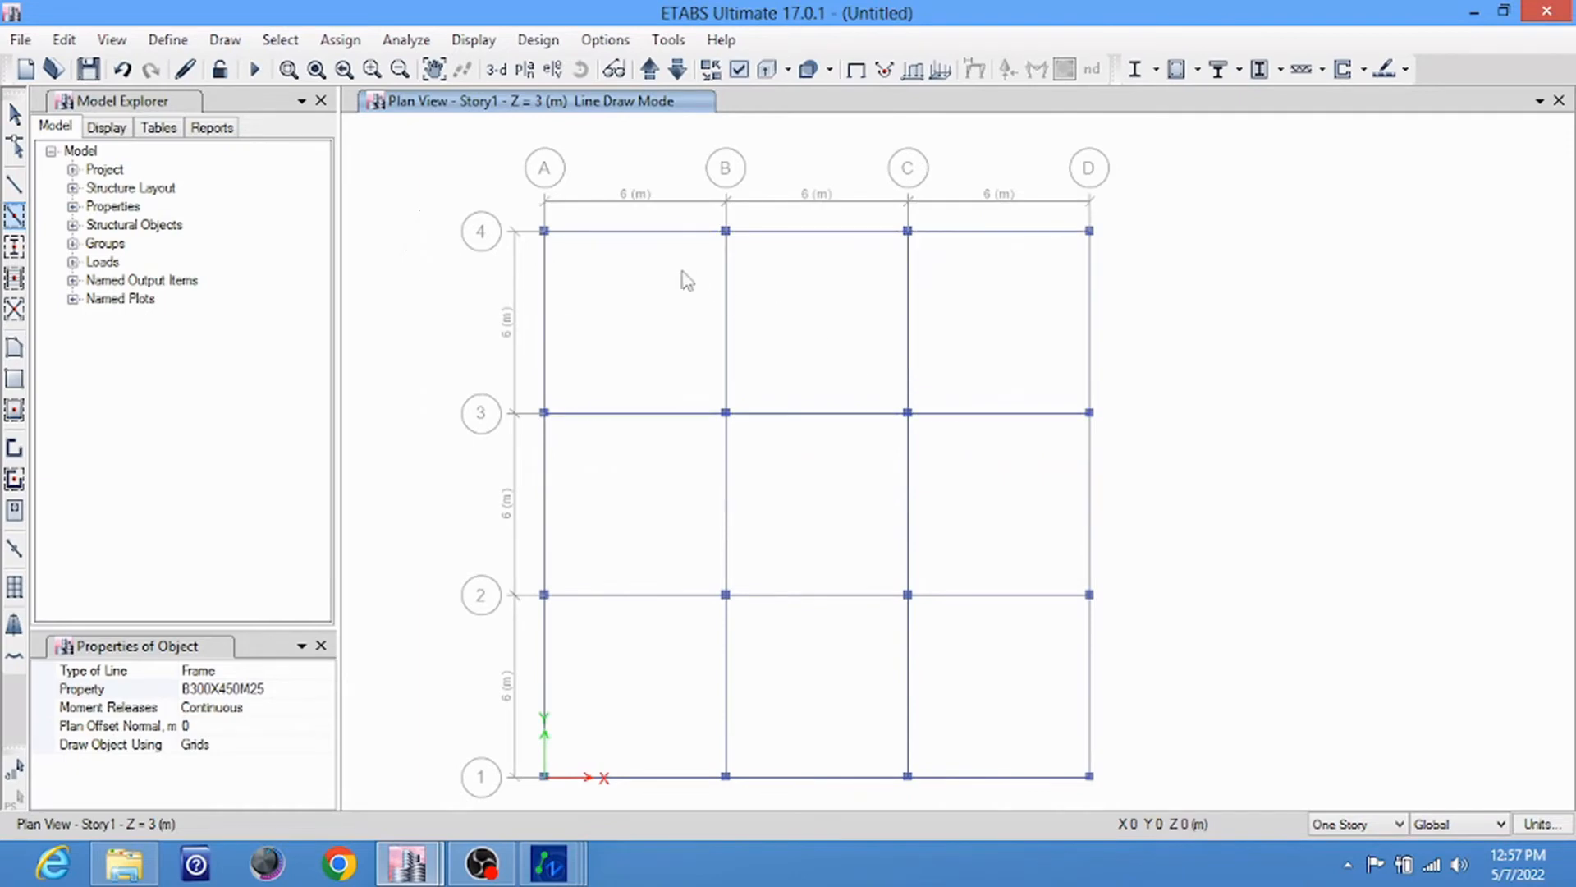
key("Escape")
Check the beam between A4 and B4 by selecting and deselecting it, and view the Story1 frame in 3D perspective
left_click(663, 232)
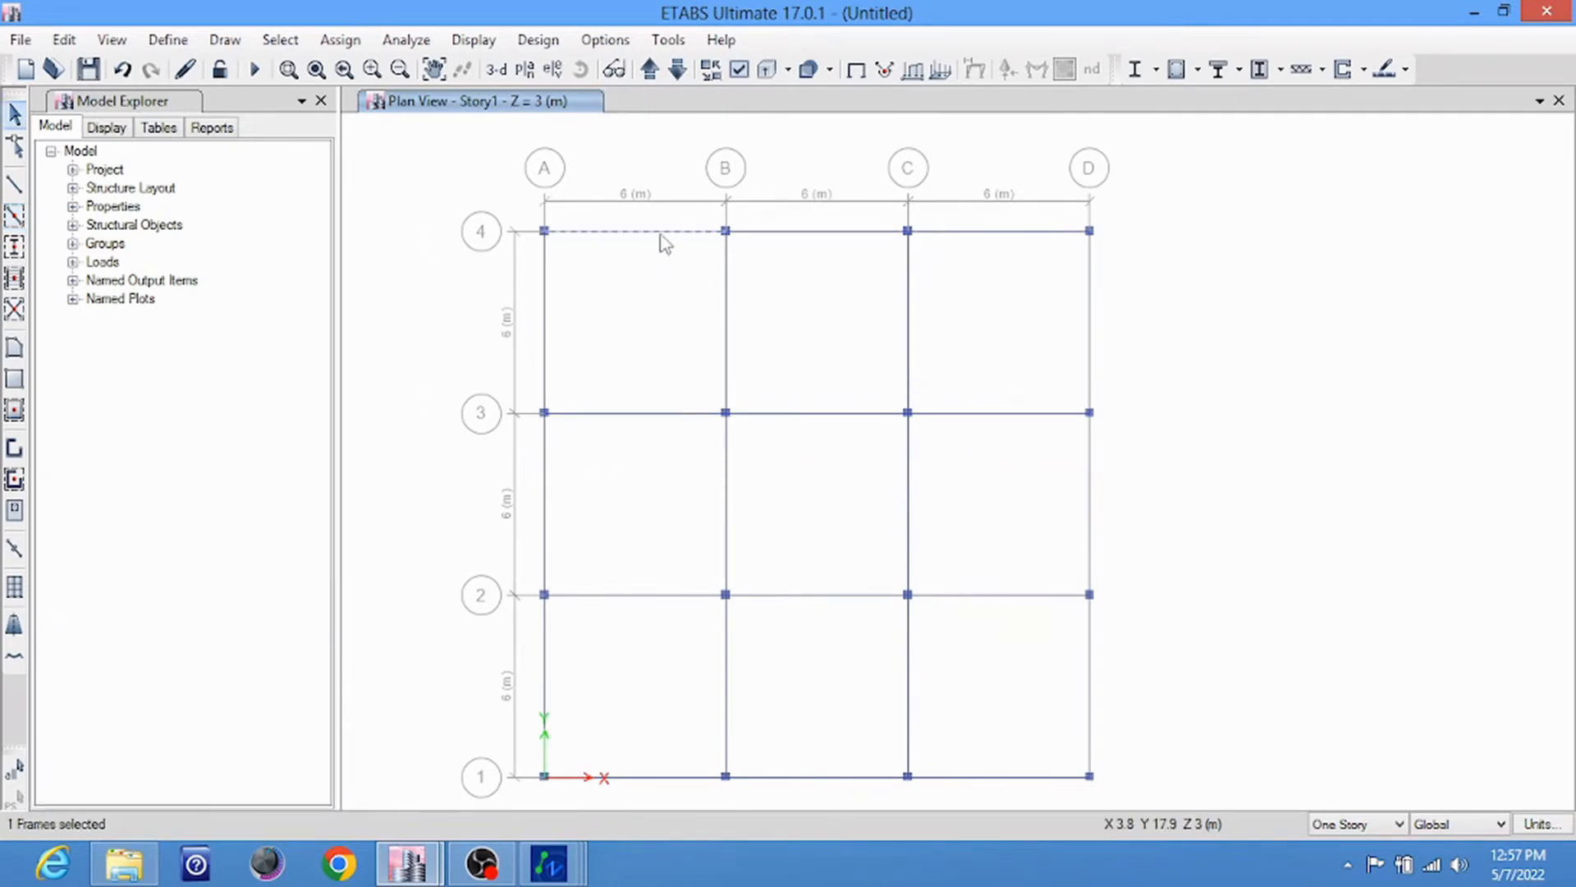
left_click(661, 233)
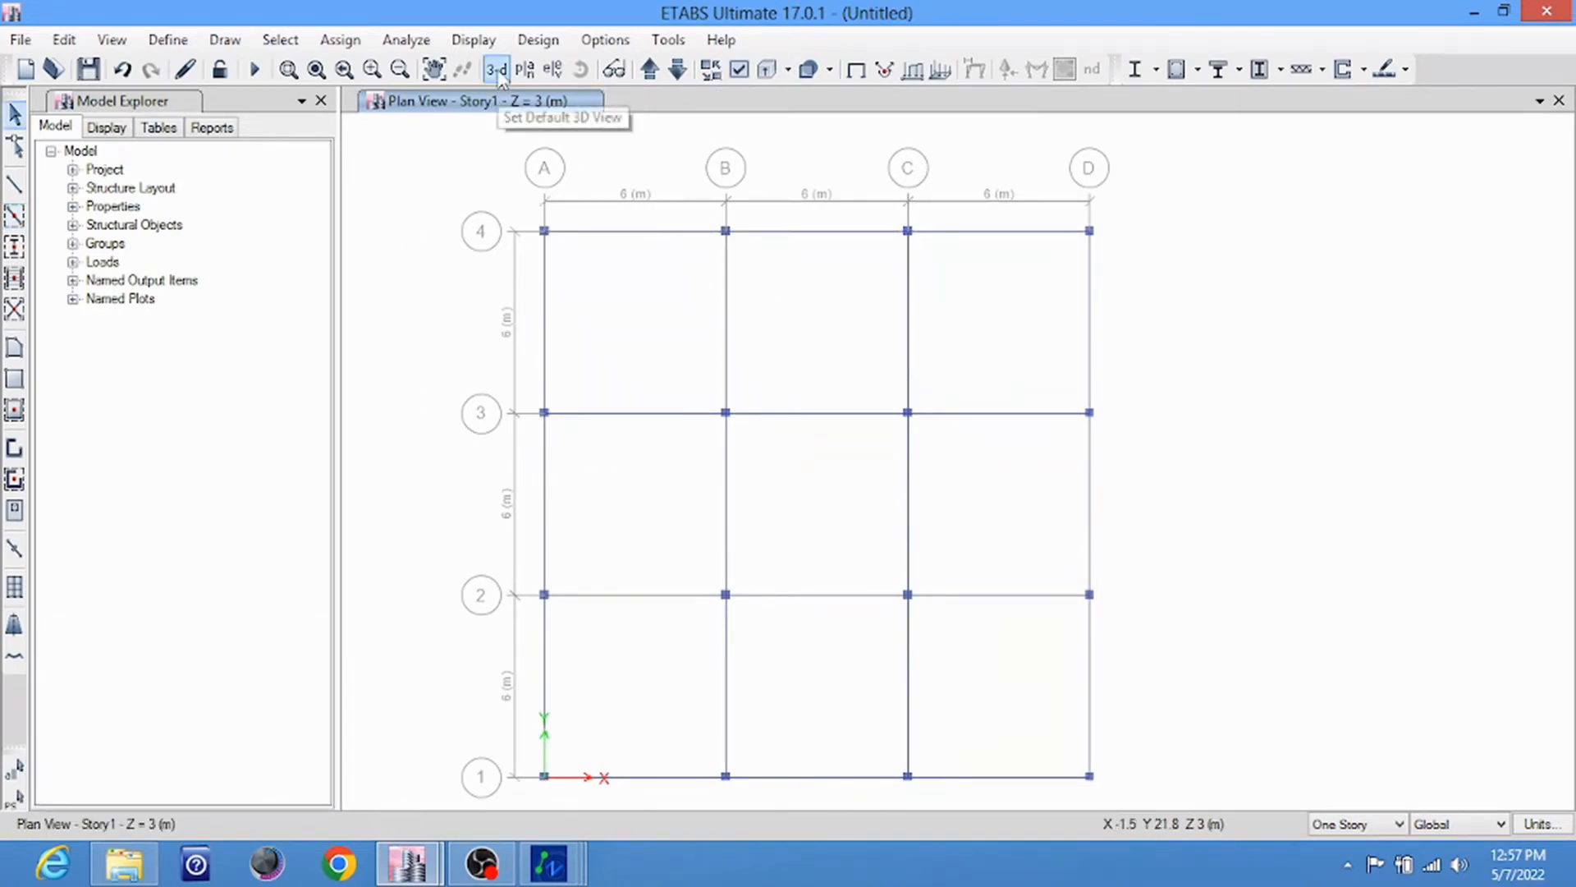
left_click(613, 70)
left_click_drag(943, 679, 890, 289)
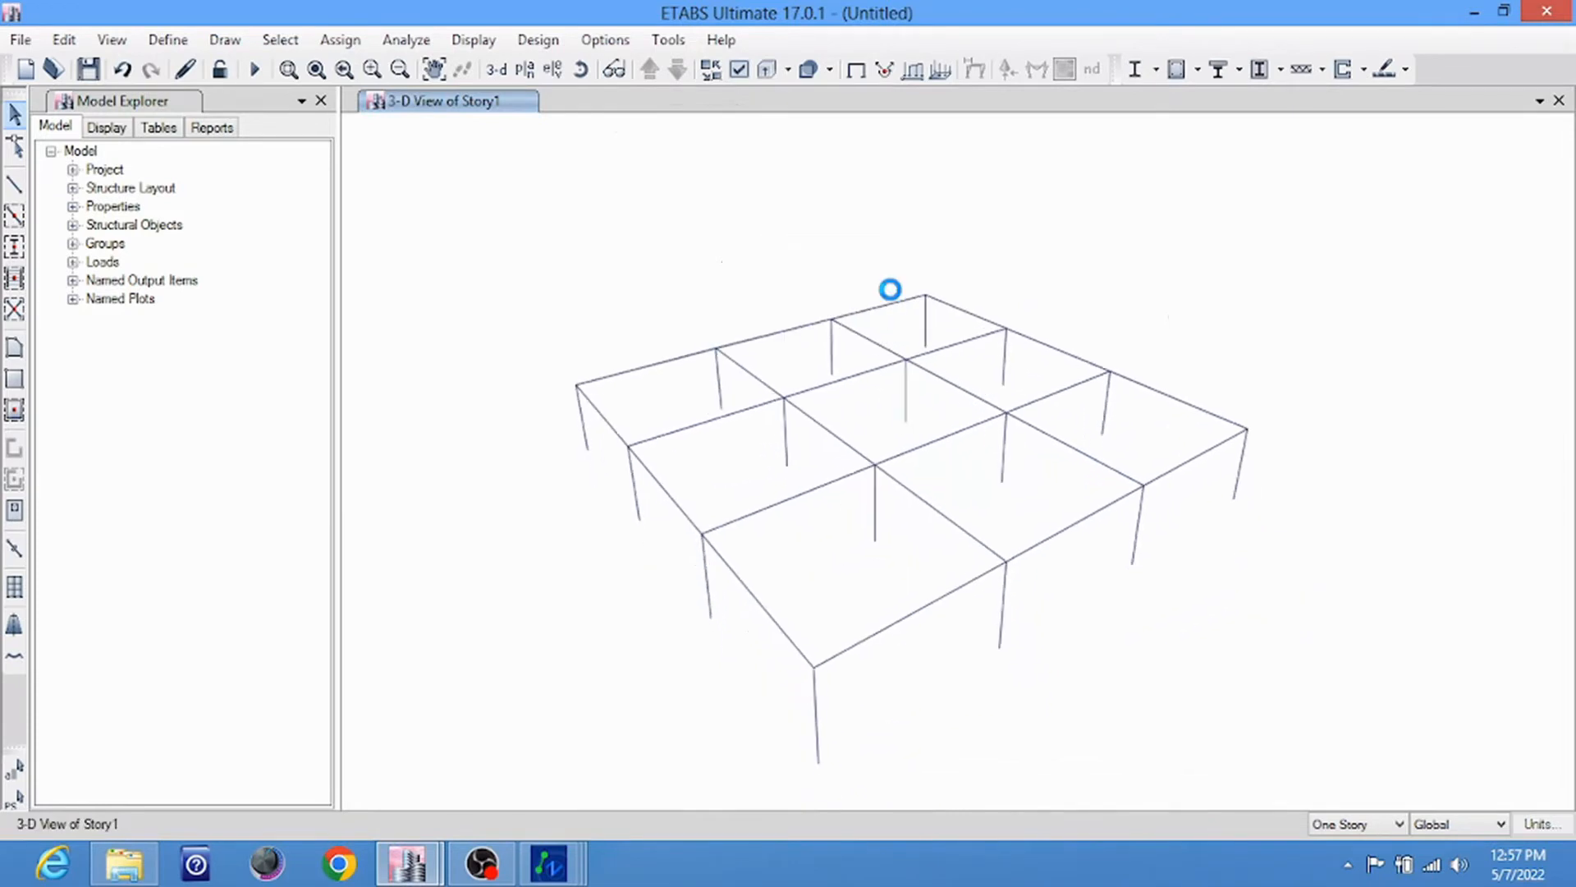
In the view options, turn off Columns and the Invisible setting for joint objects, and apply the changes to the 3D view
left_click(738, 72)
left_click_drag(760, 23, 323, 41)
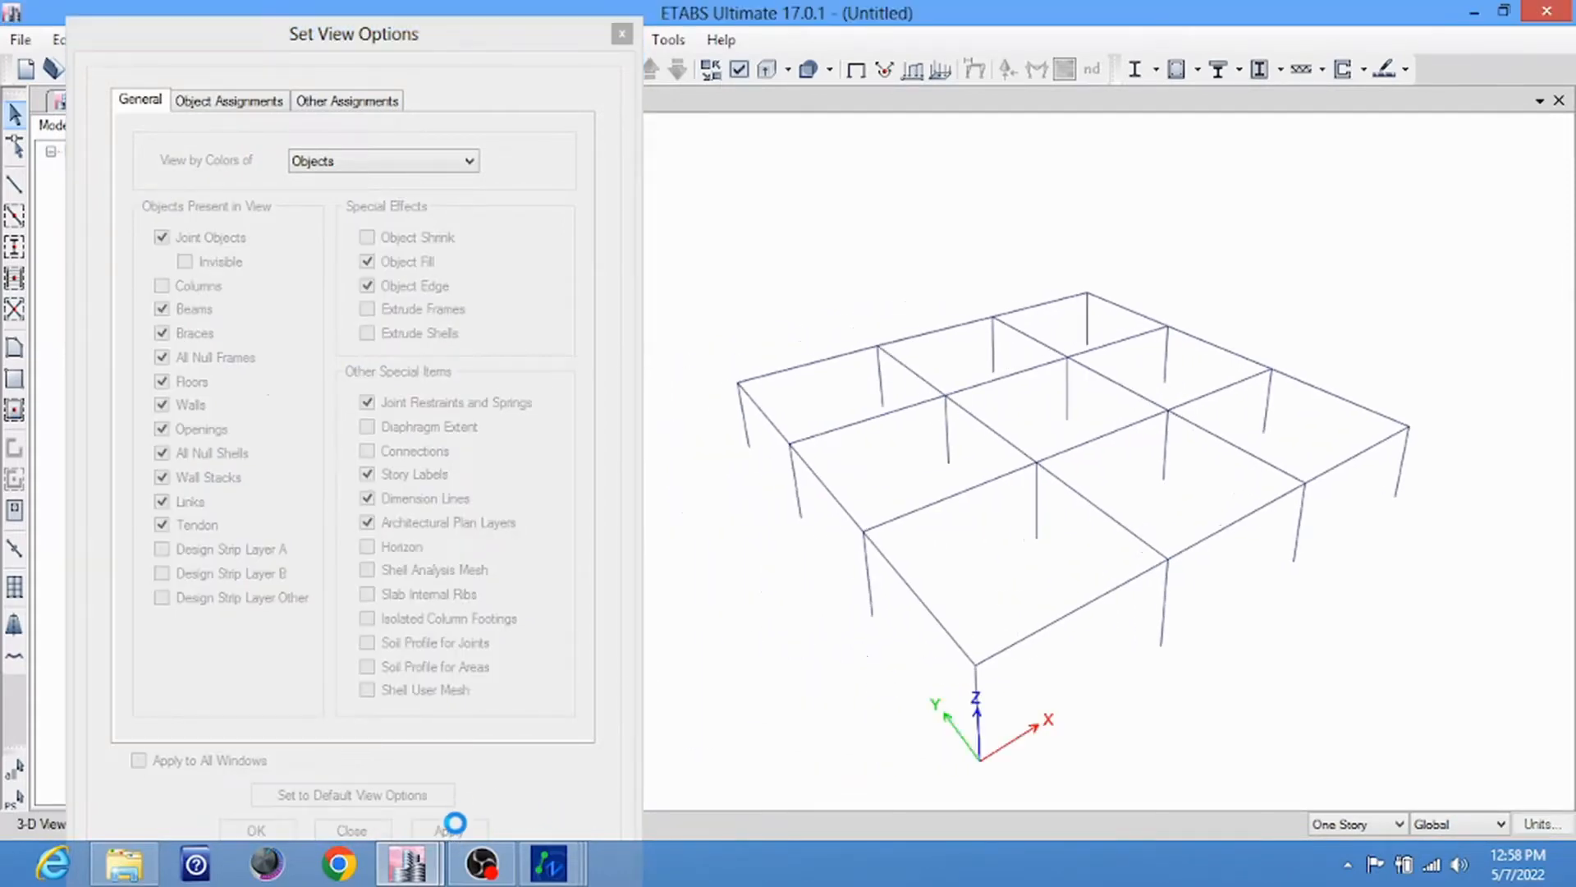
left_click(184, 285)
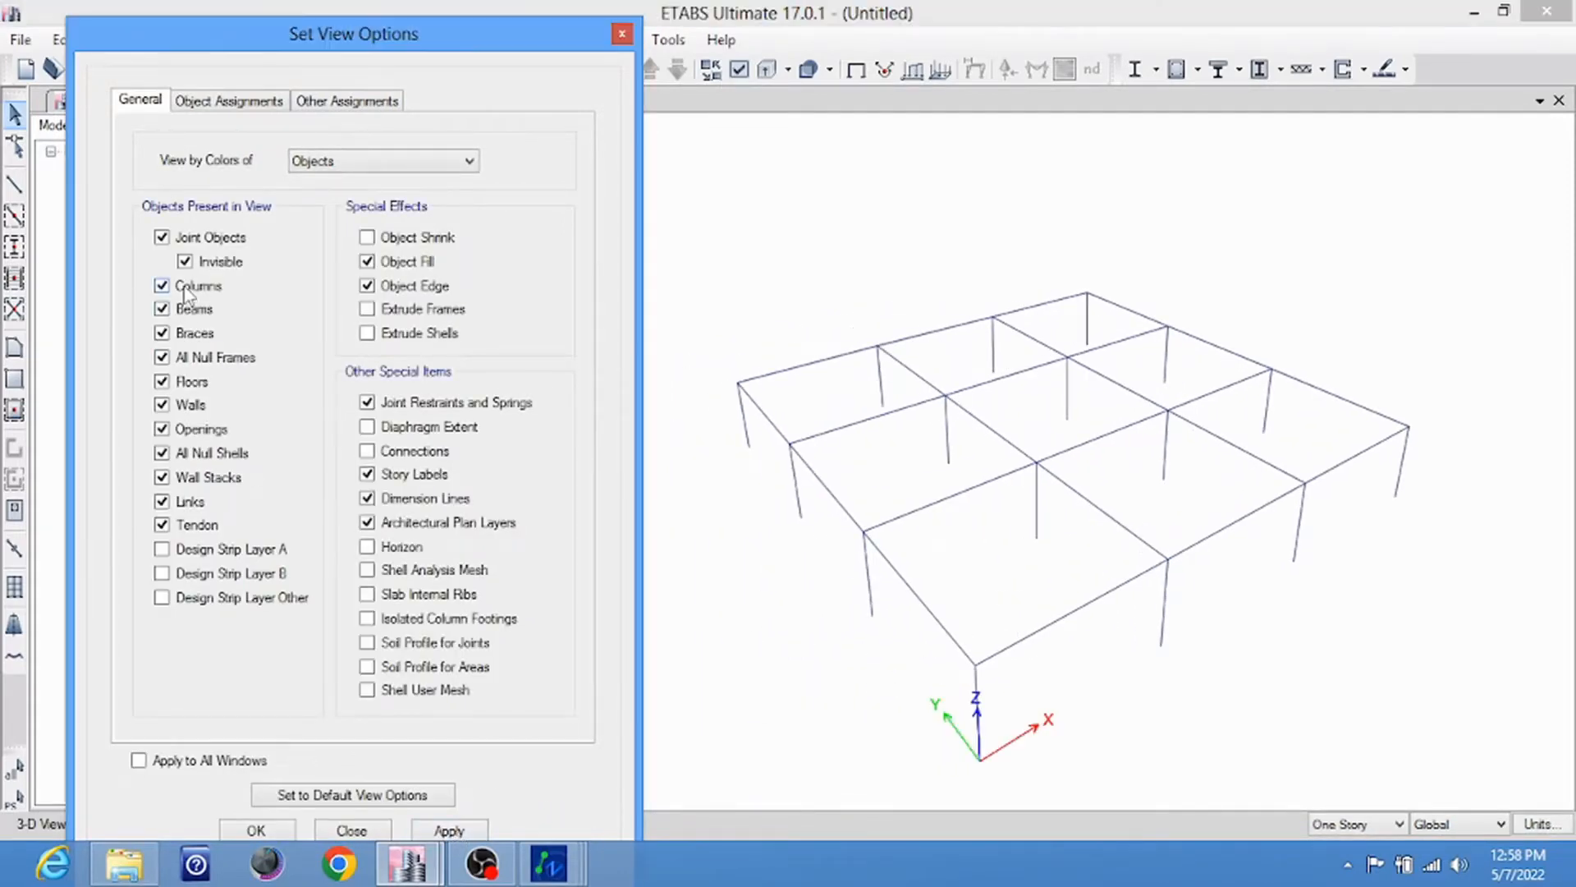
left_click(198, 262)
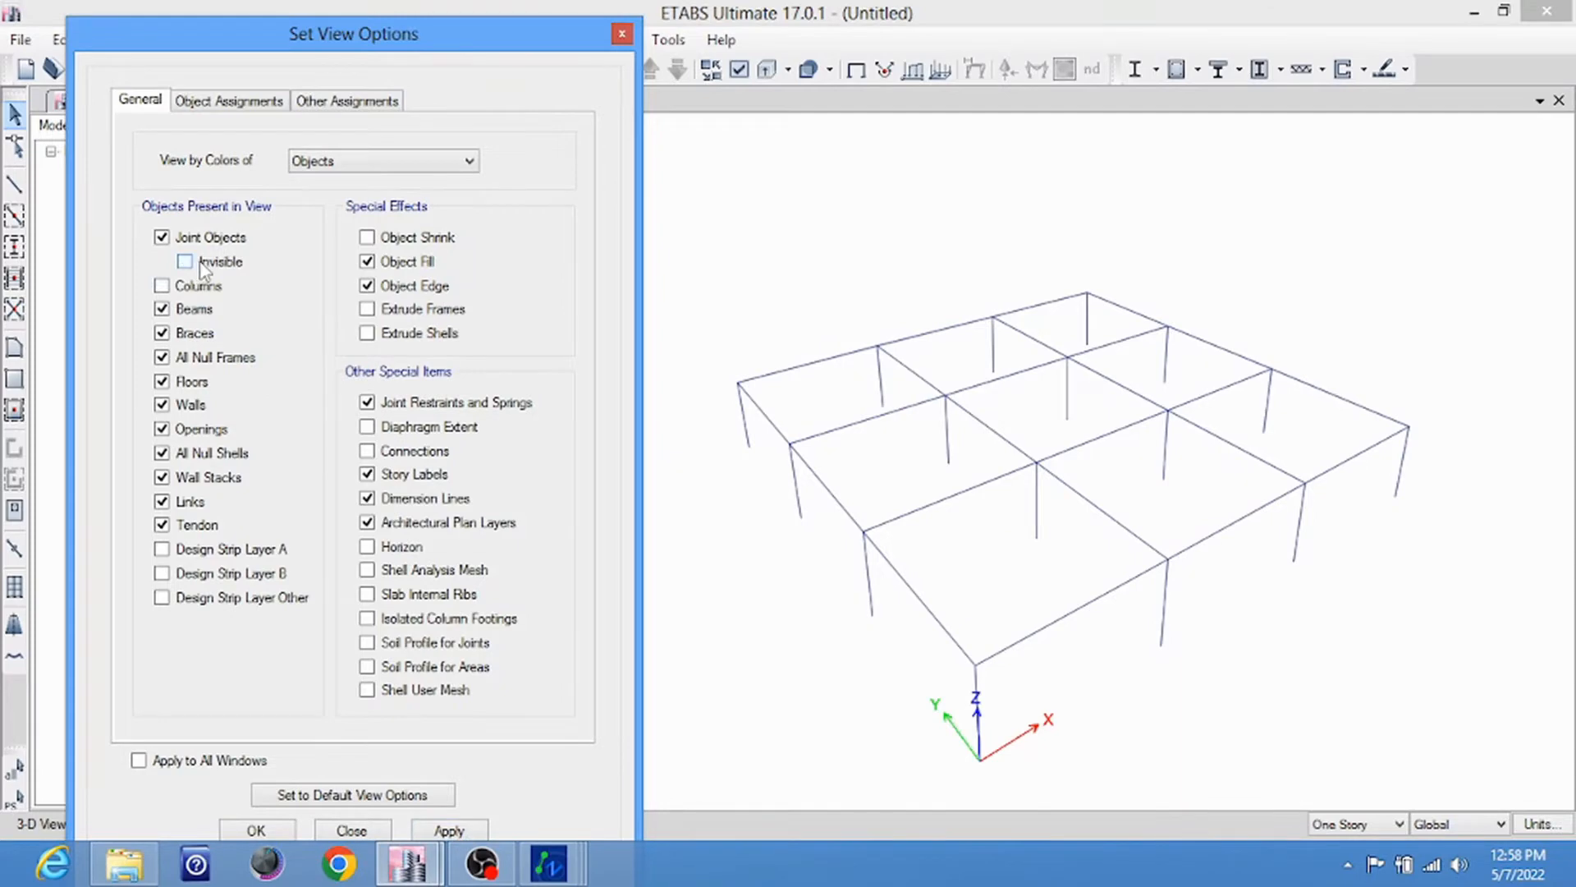
left_click(450, 829)
scroll(1194, 453, "up", 2)
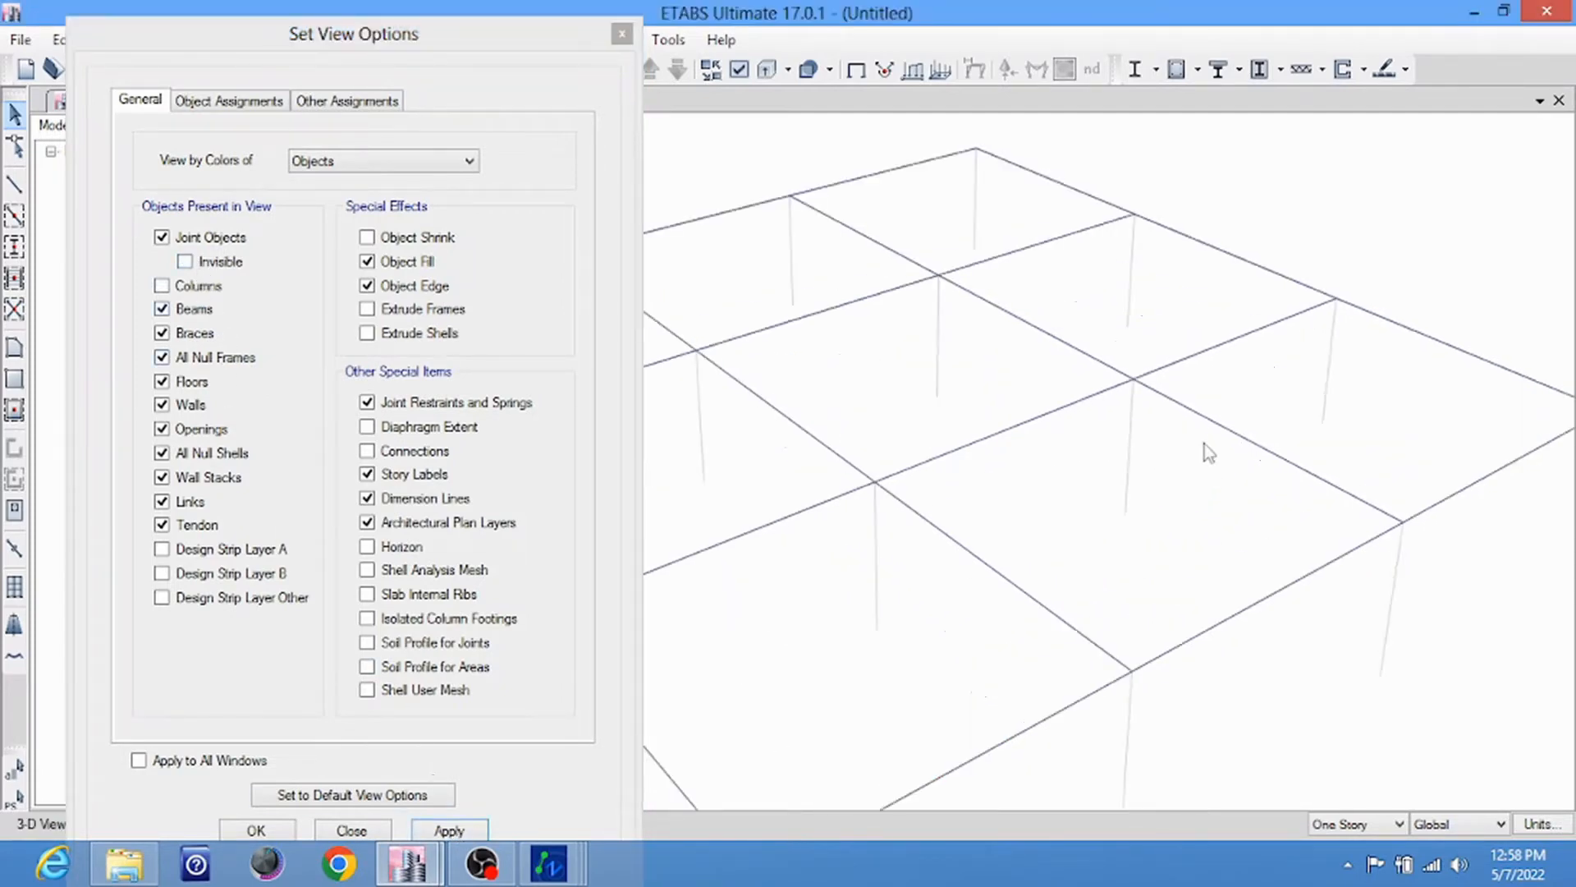
scroll(1154, 460, "up", 2)
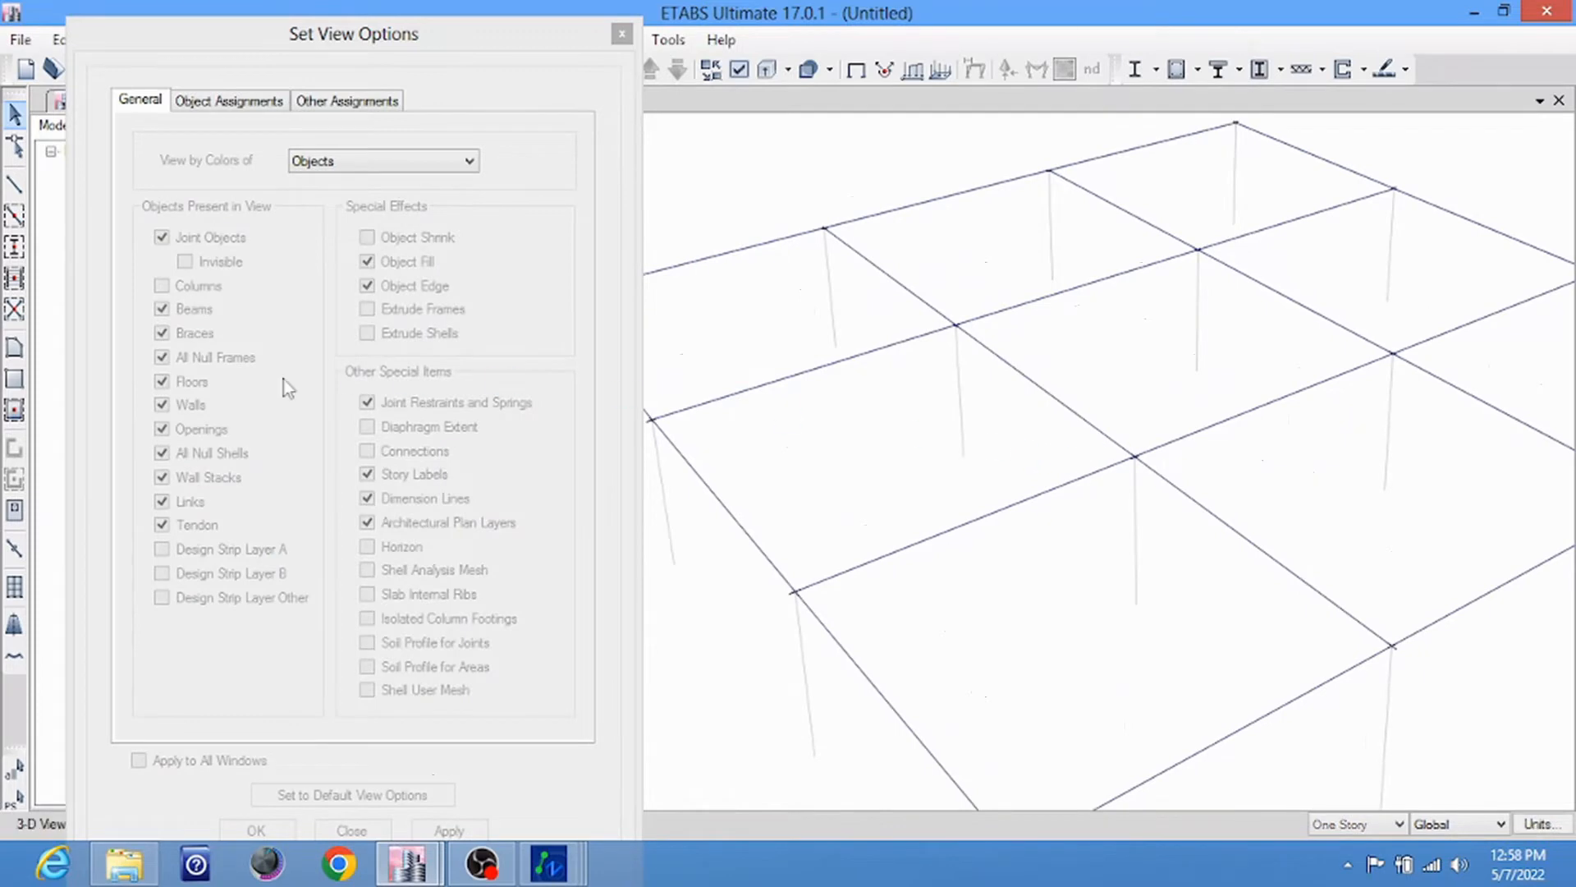
Turn Columns back on and Beams off in the view options and apply, showing only the columns in 3D
left_click(195, 307)
left_click(195, 292)
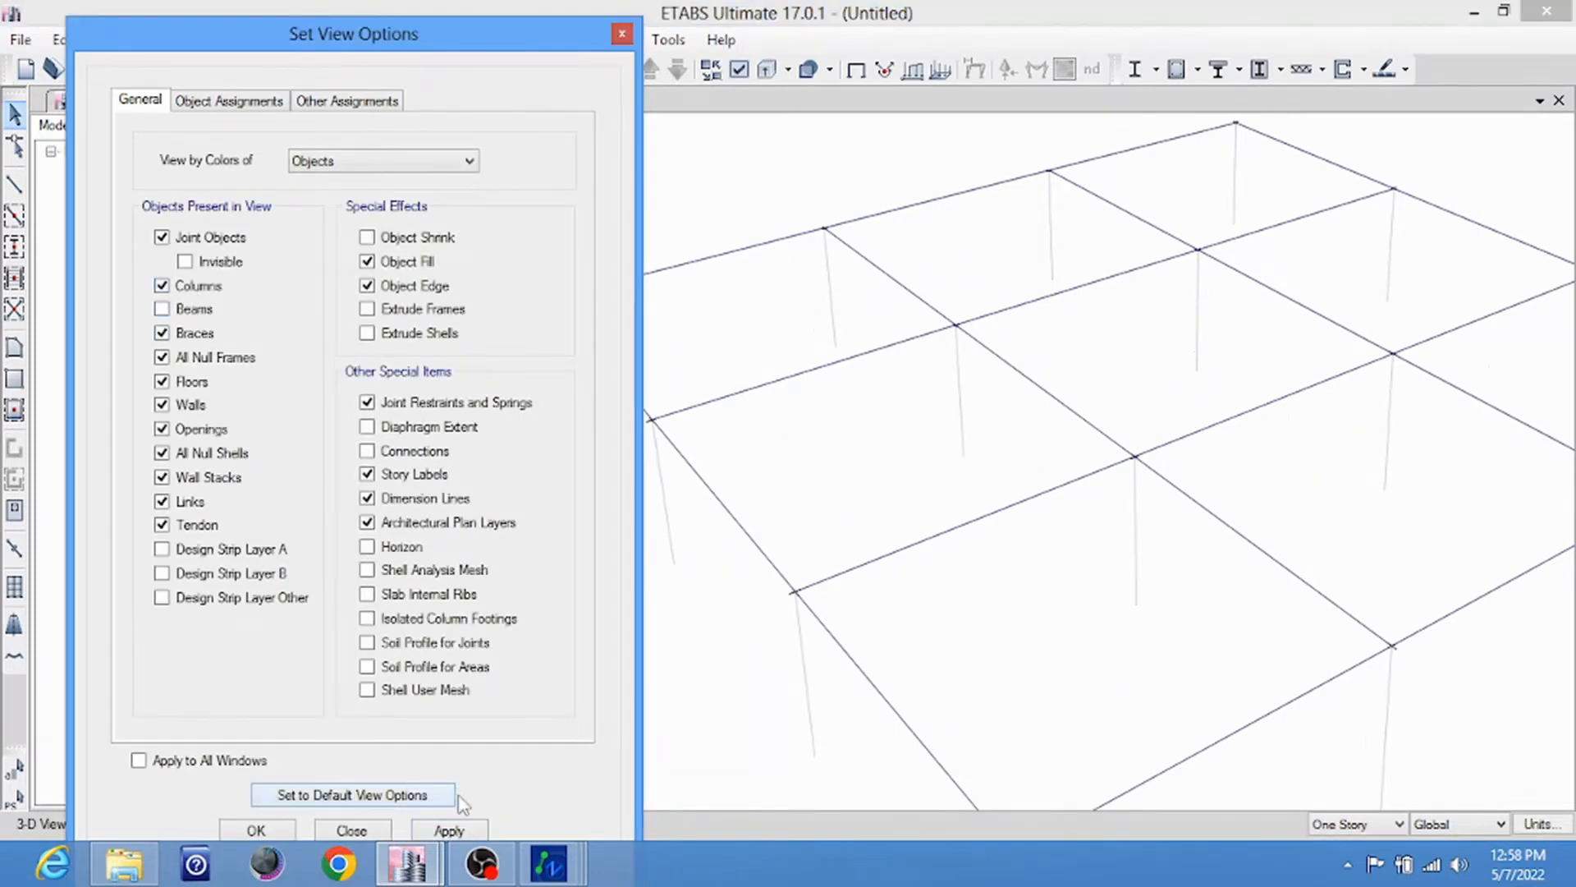
left_click(449, 830)
scroll(1133, 485, "down", 3)
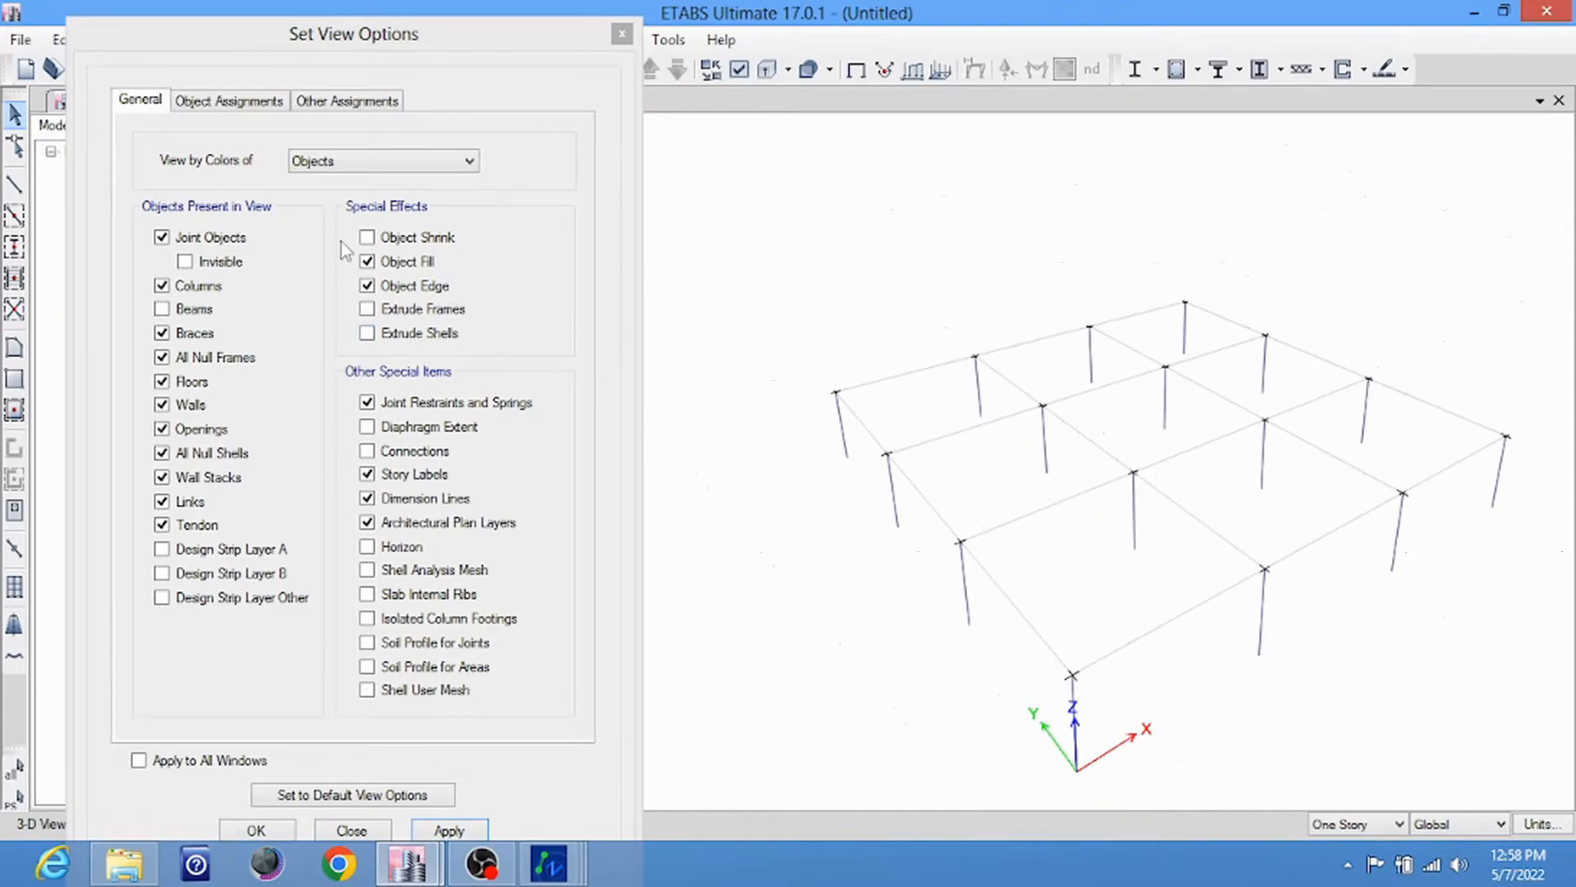
Review the object assignment and other assignment view options, and close the view settings without changing them
left_click(238, 105)
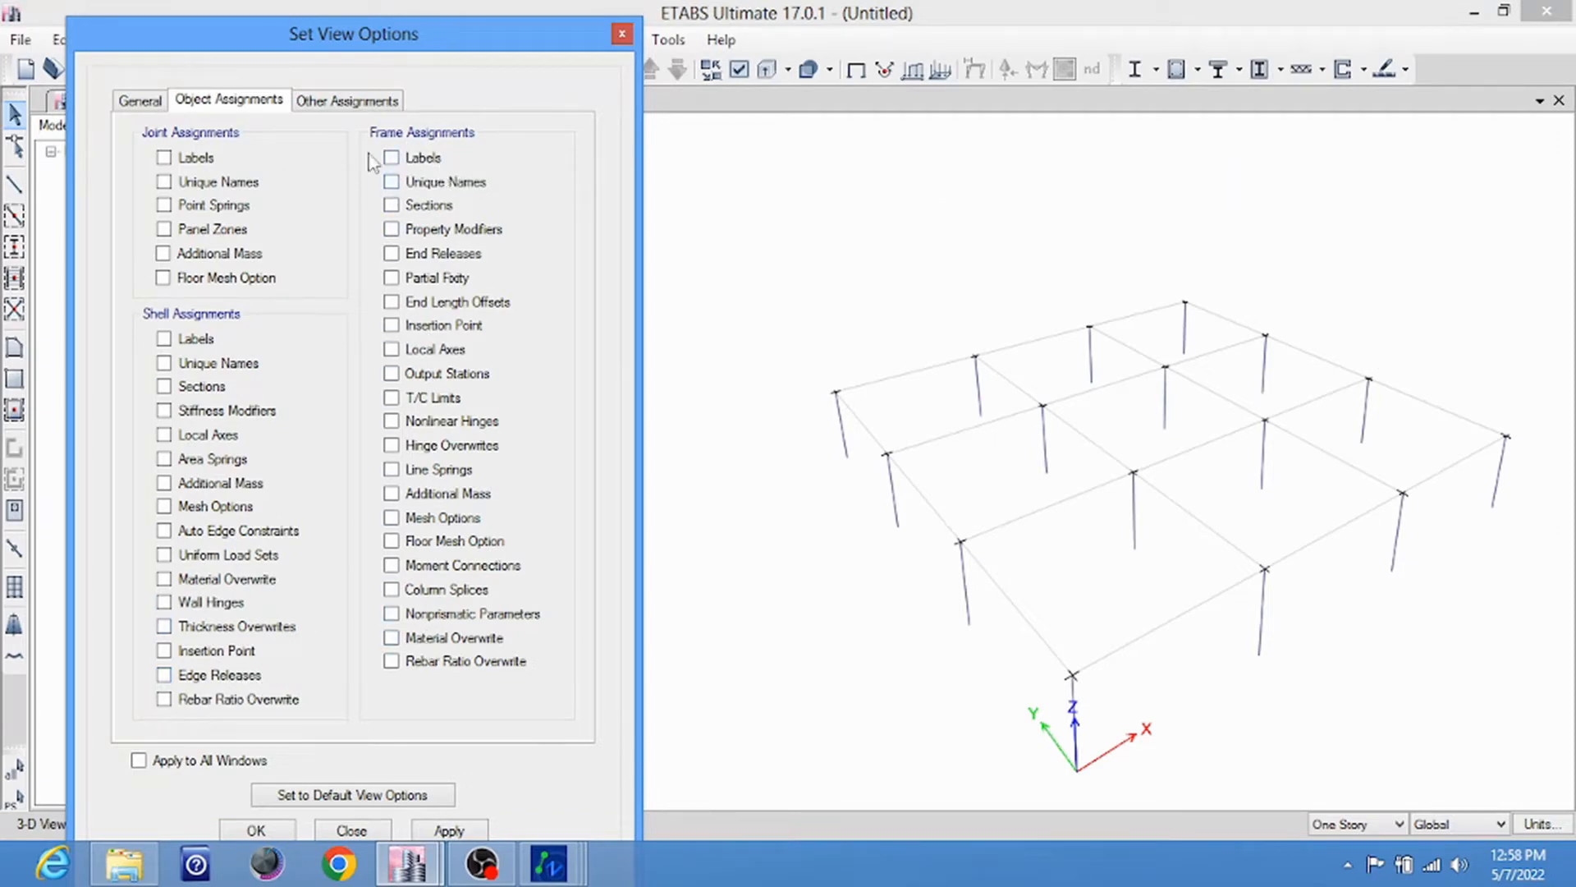
left_click(355, 102)
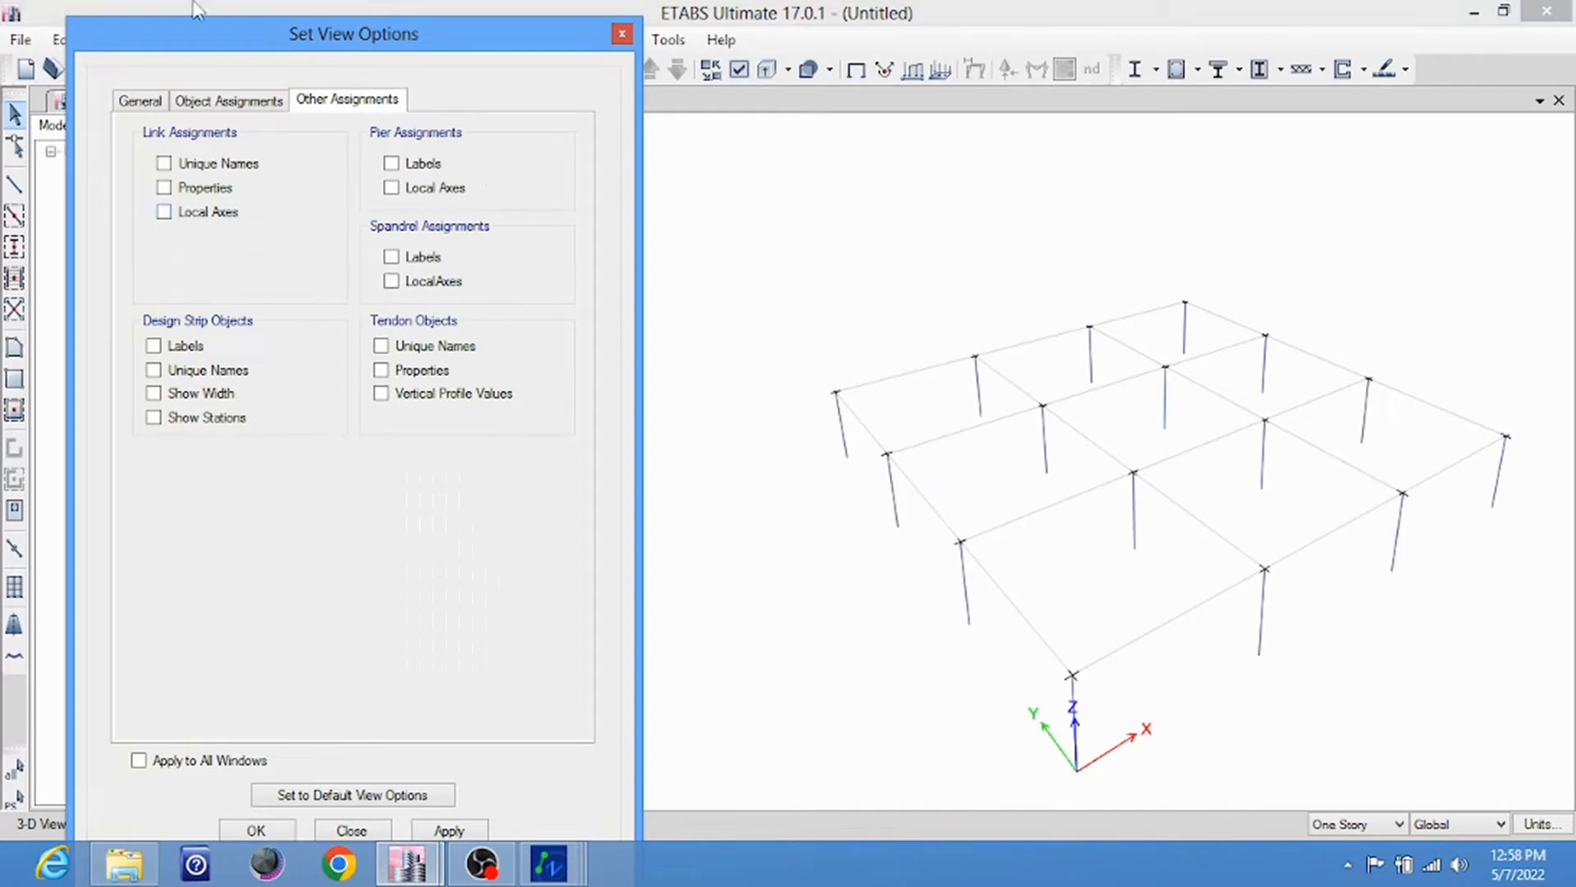
left_click(143, 101)
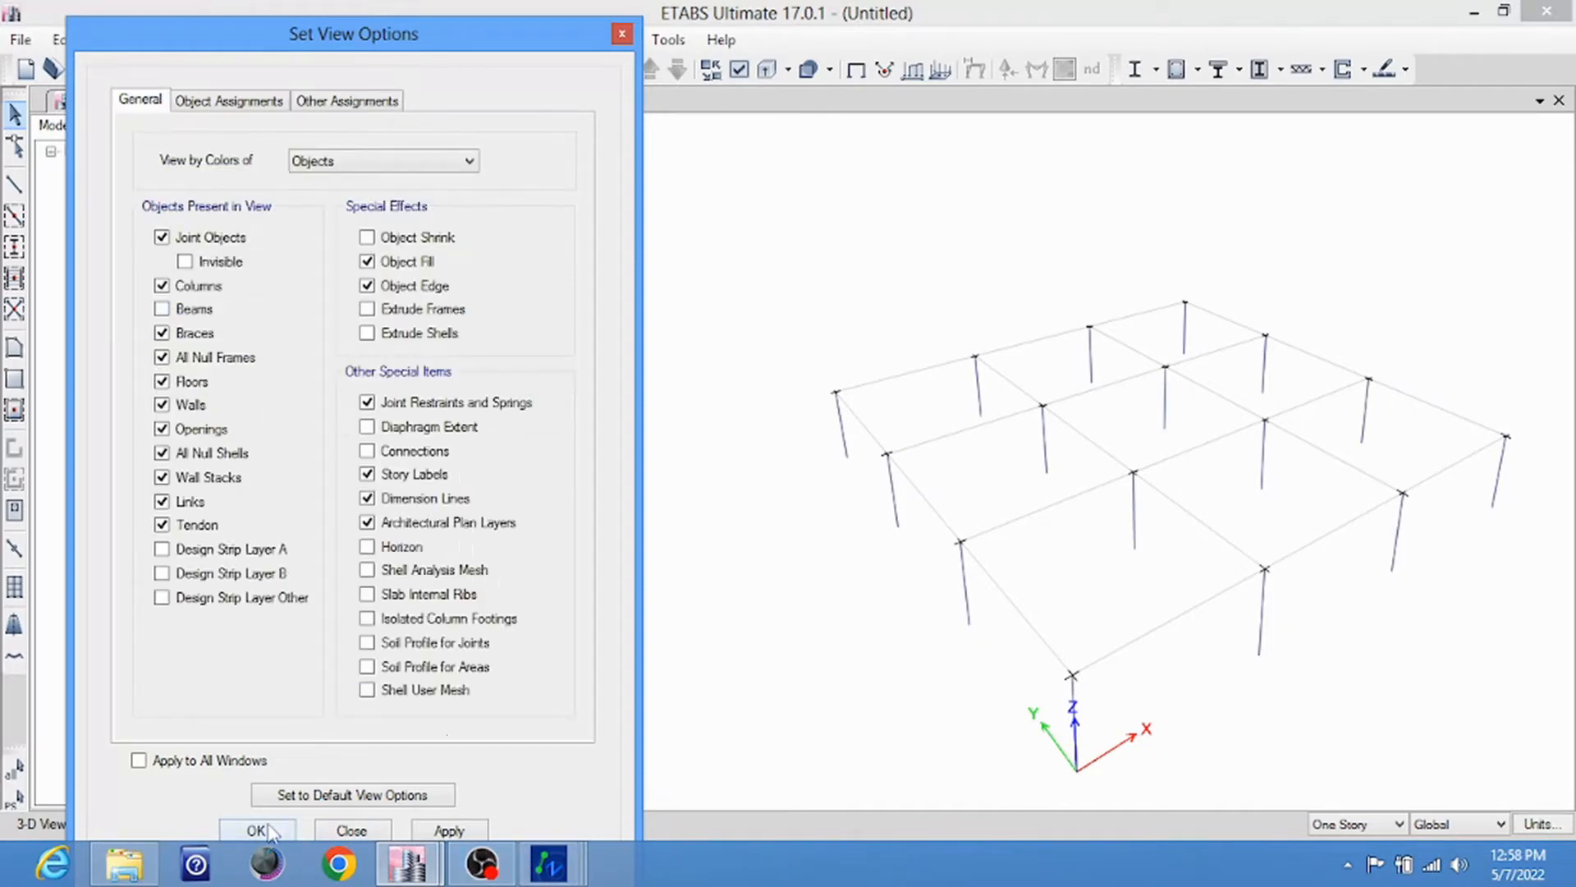
left_click(621, 35)
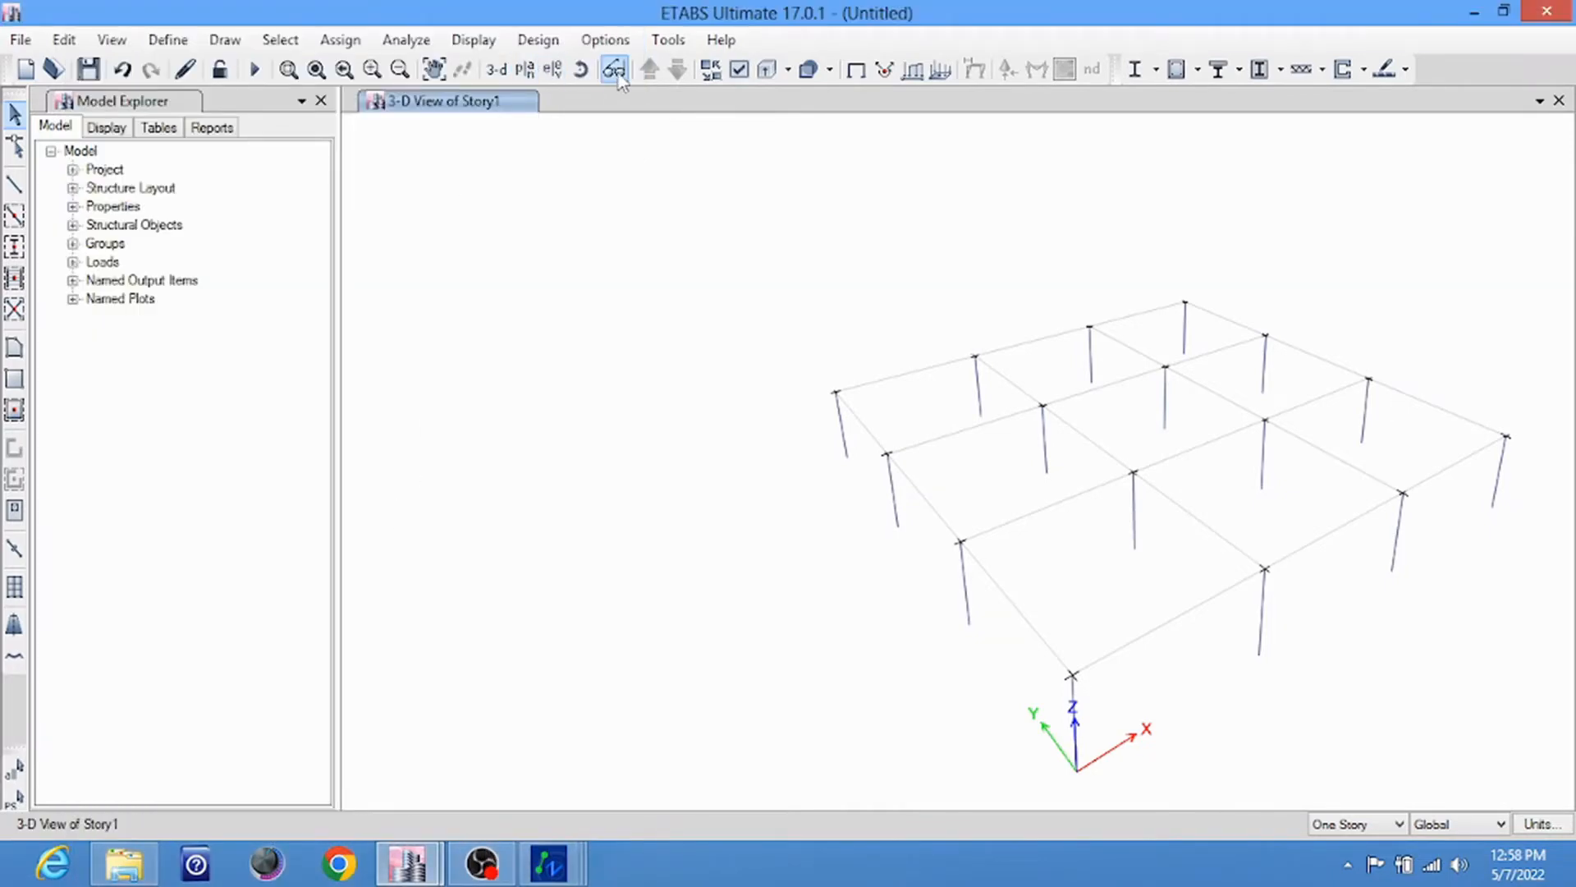
Switch to the Story1 plan view and turn the display of Beams back on
left_click(525, 69)
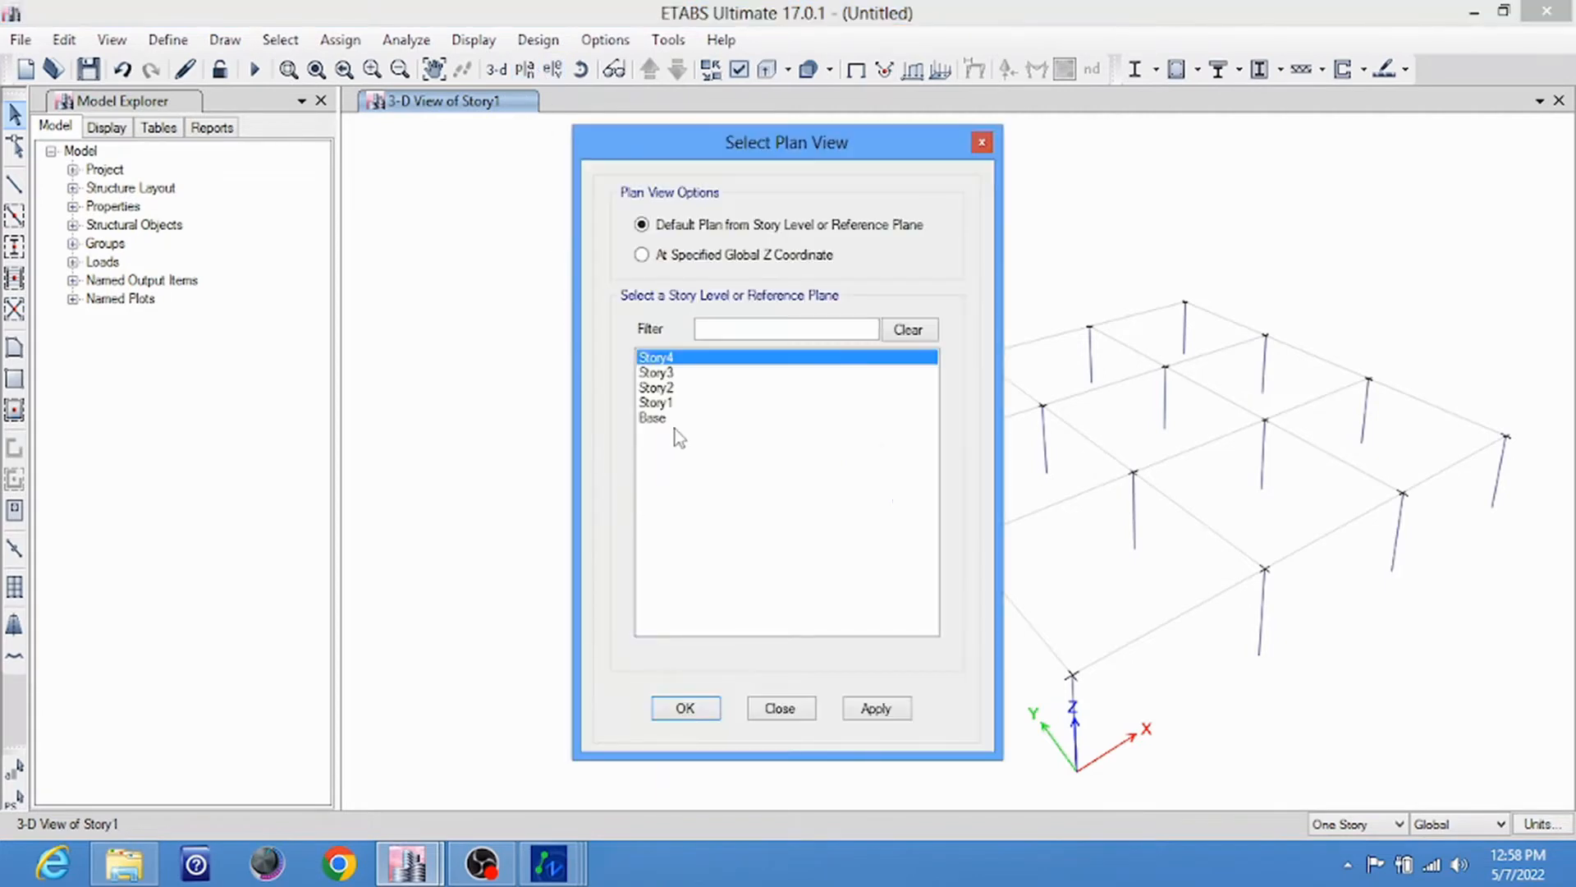
left_click(673, 403)
left_click(686, 708)
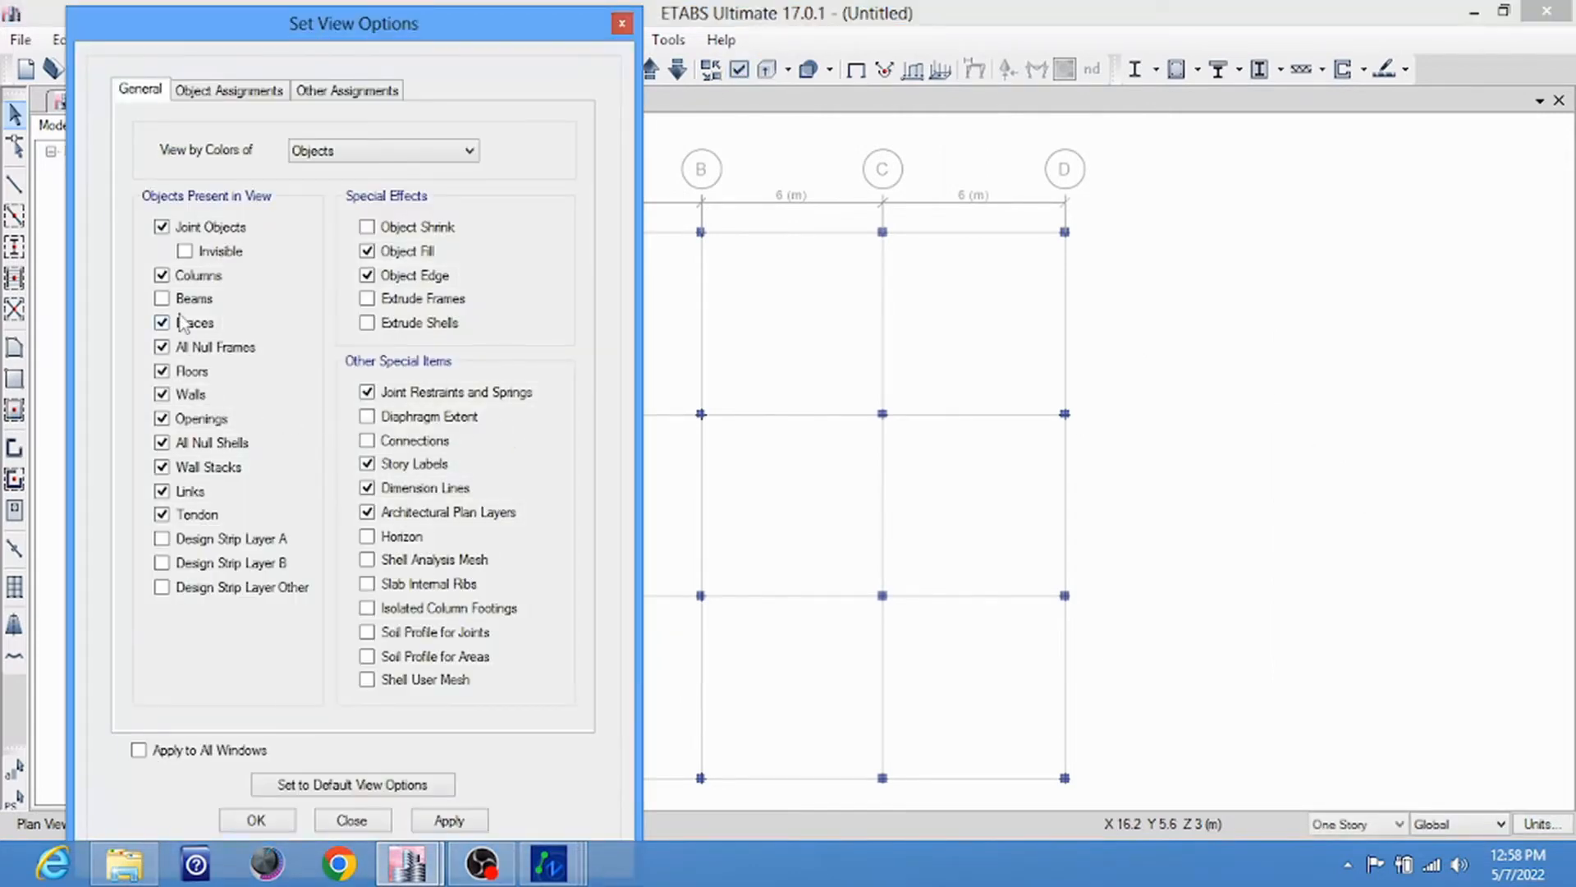
left_click(281, 819)
Turn on the Sections labels for frame assignments in the Story1 plan view
left_click(738, 72)
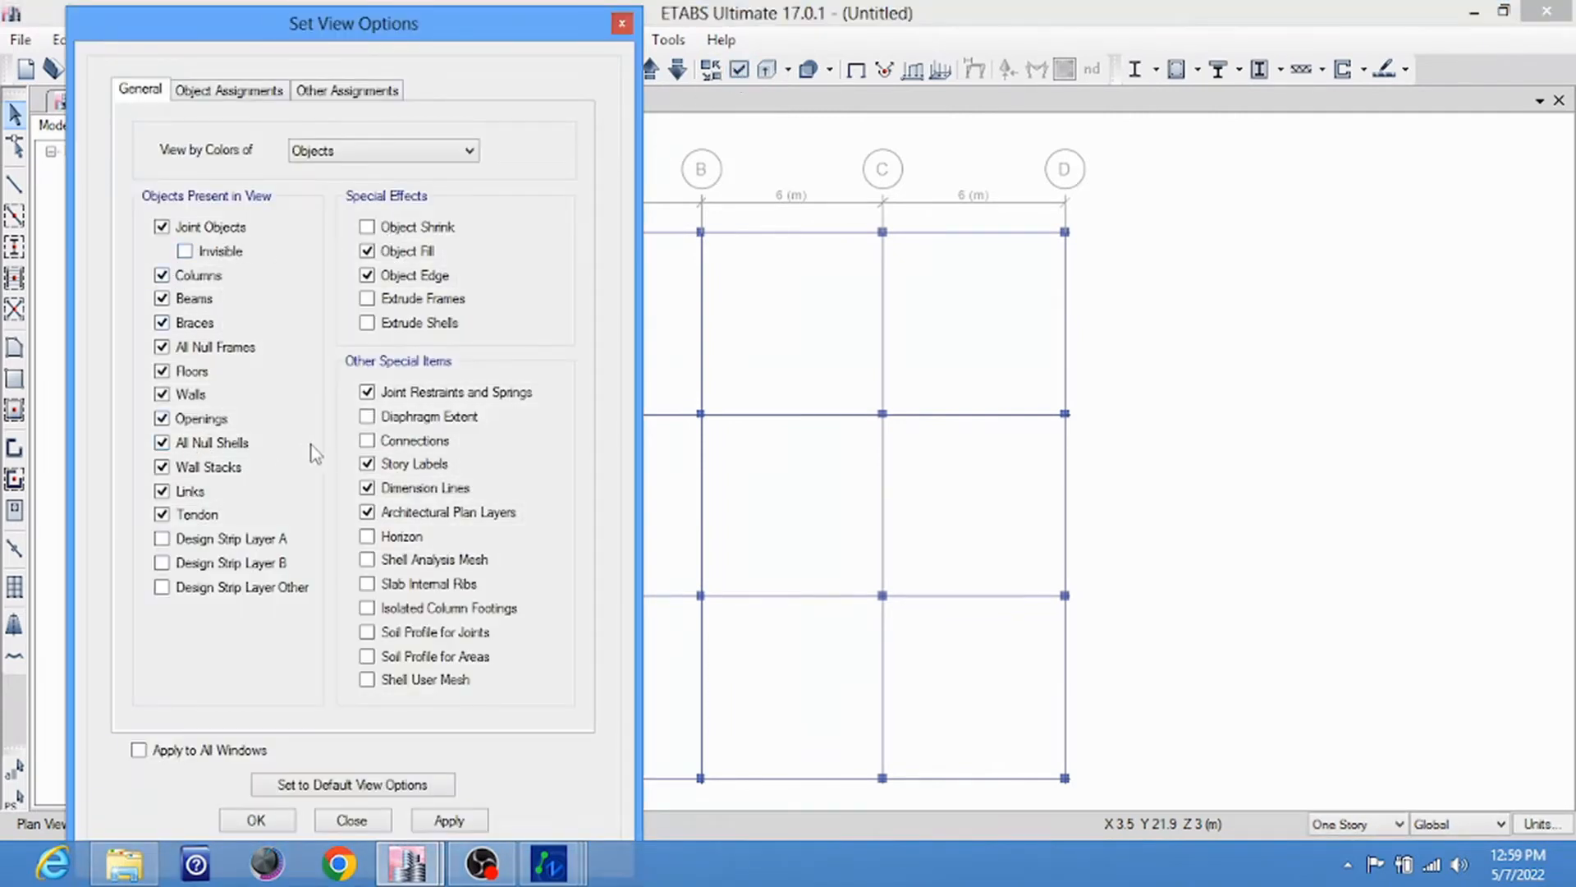
left_click(238, 96)
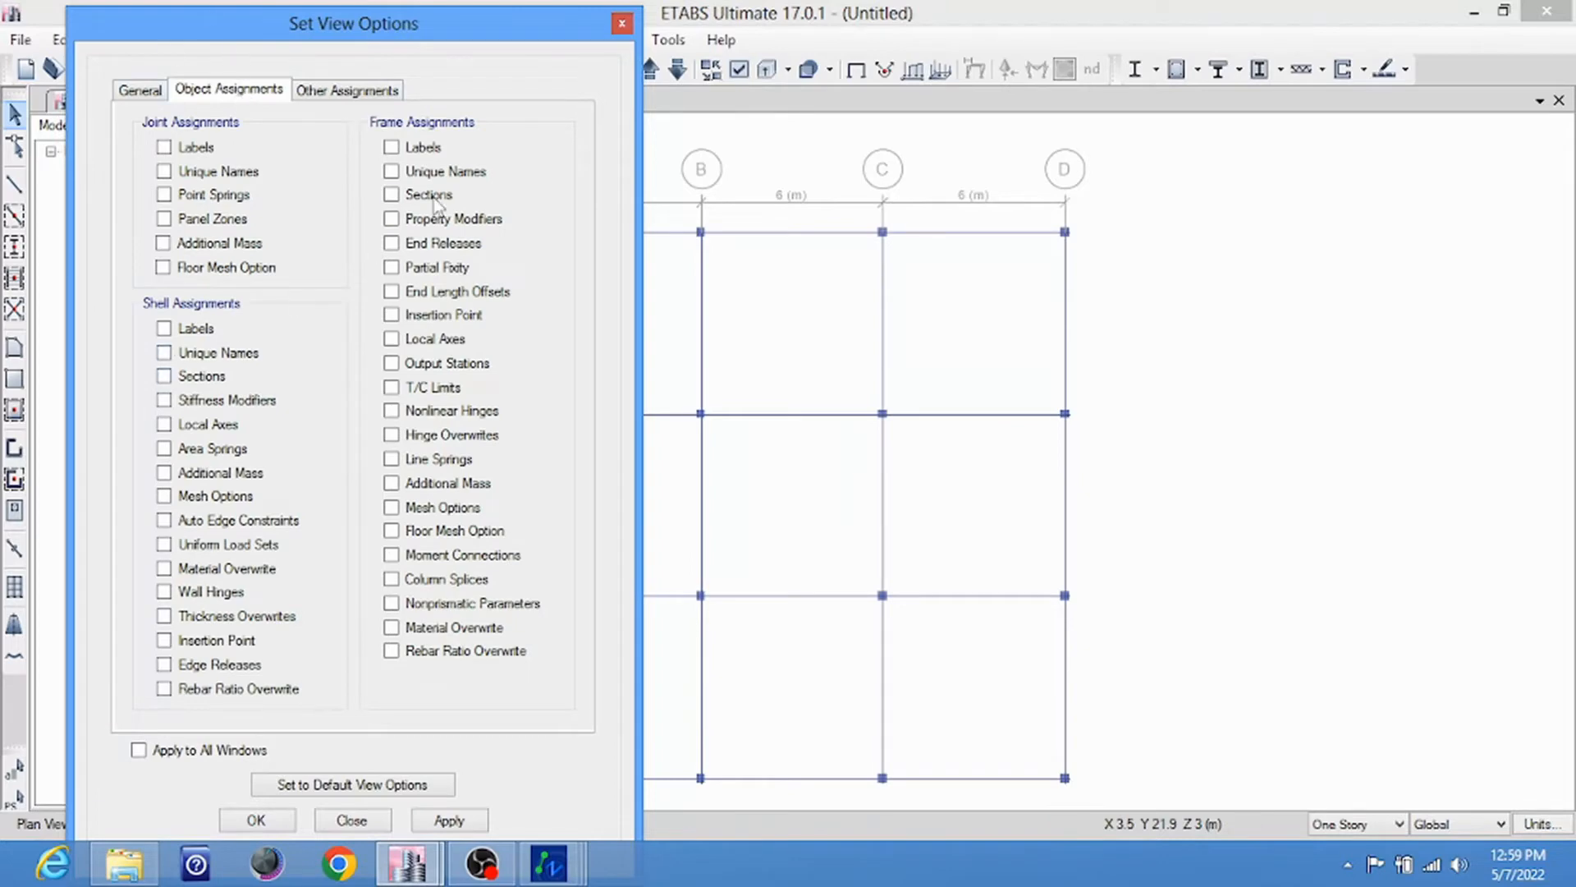
left_click(450, 820)
left_click(286, 815)
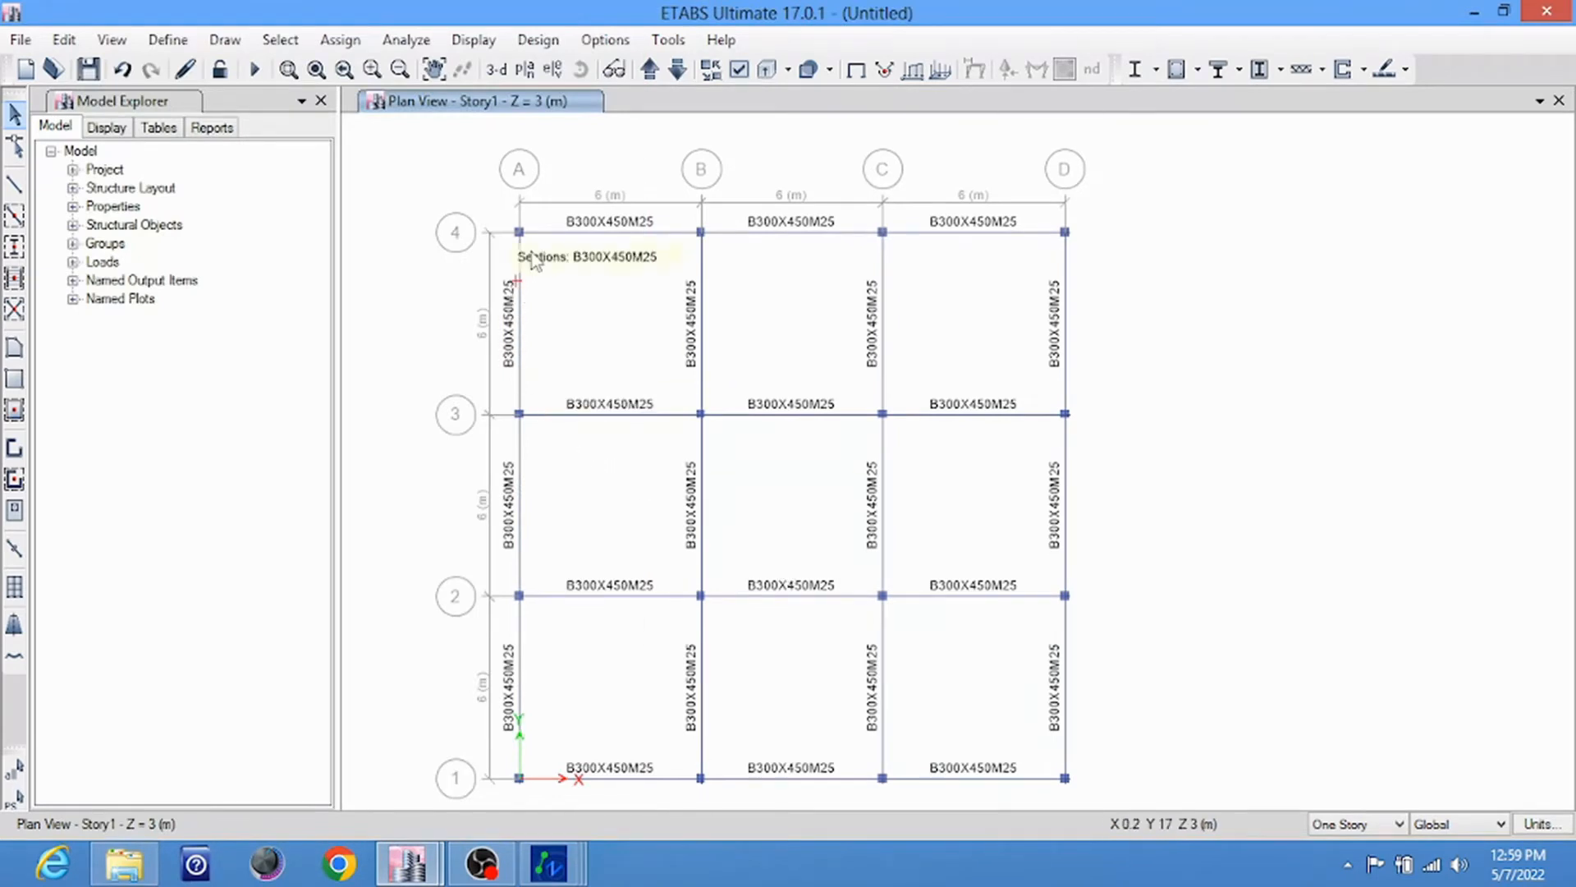
Inspect the beam and column section labels up close in the 3D view
left_click(497, 69)
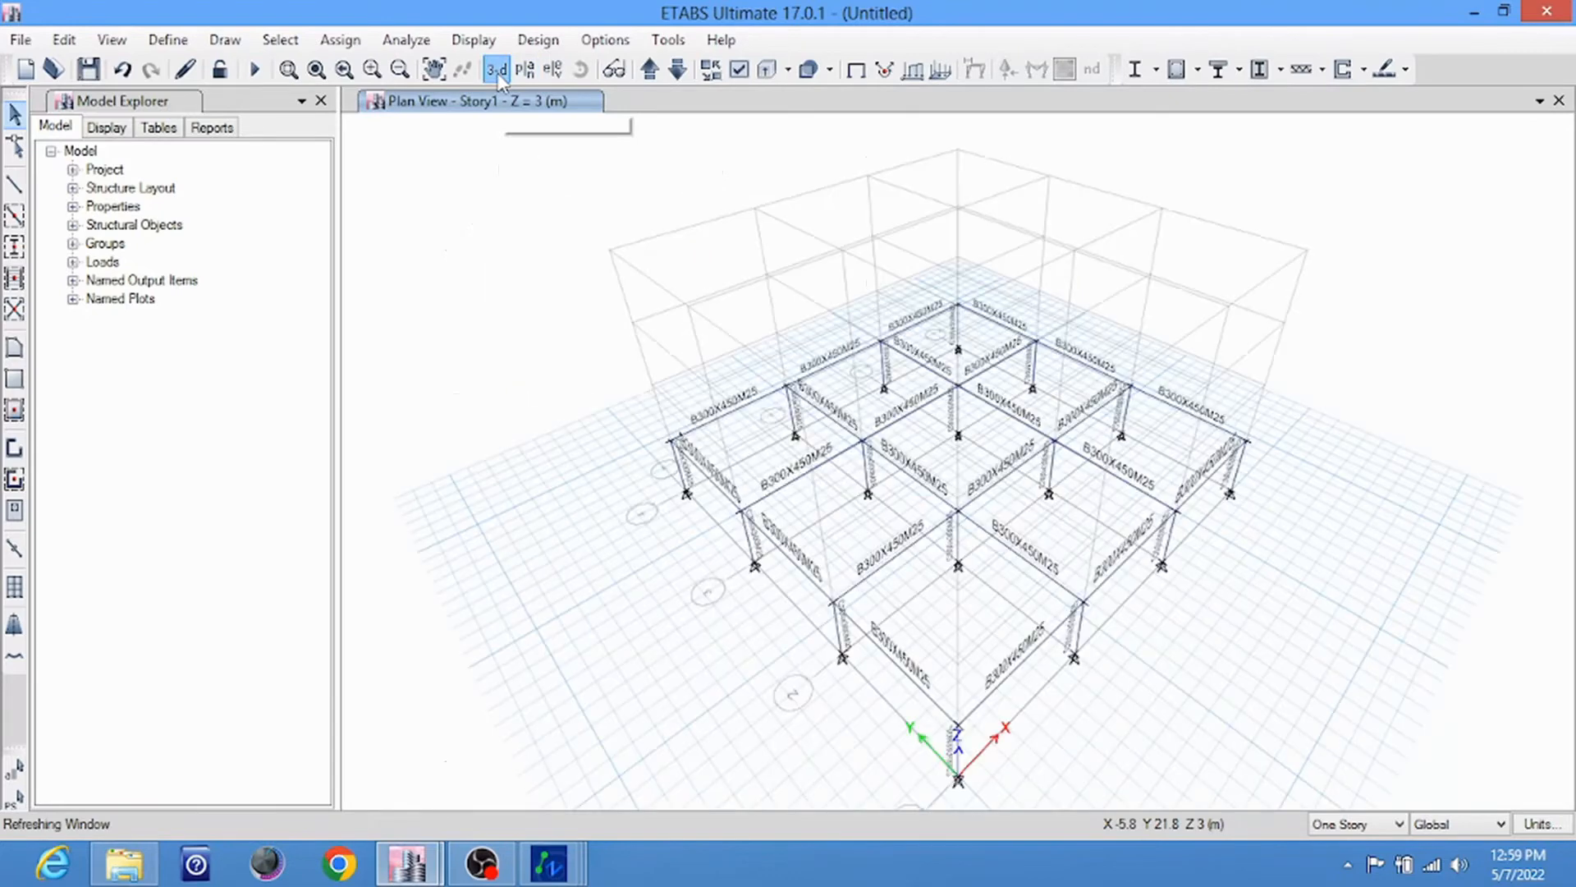
scroll(932, 652, "up", 3)
middle_click_drag(894, 601, 859, 529)
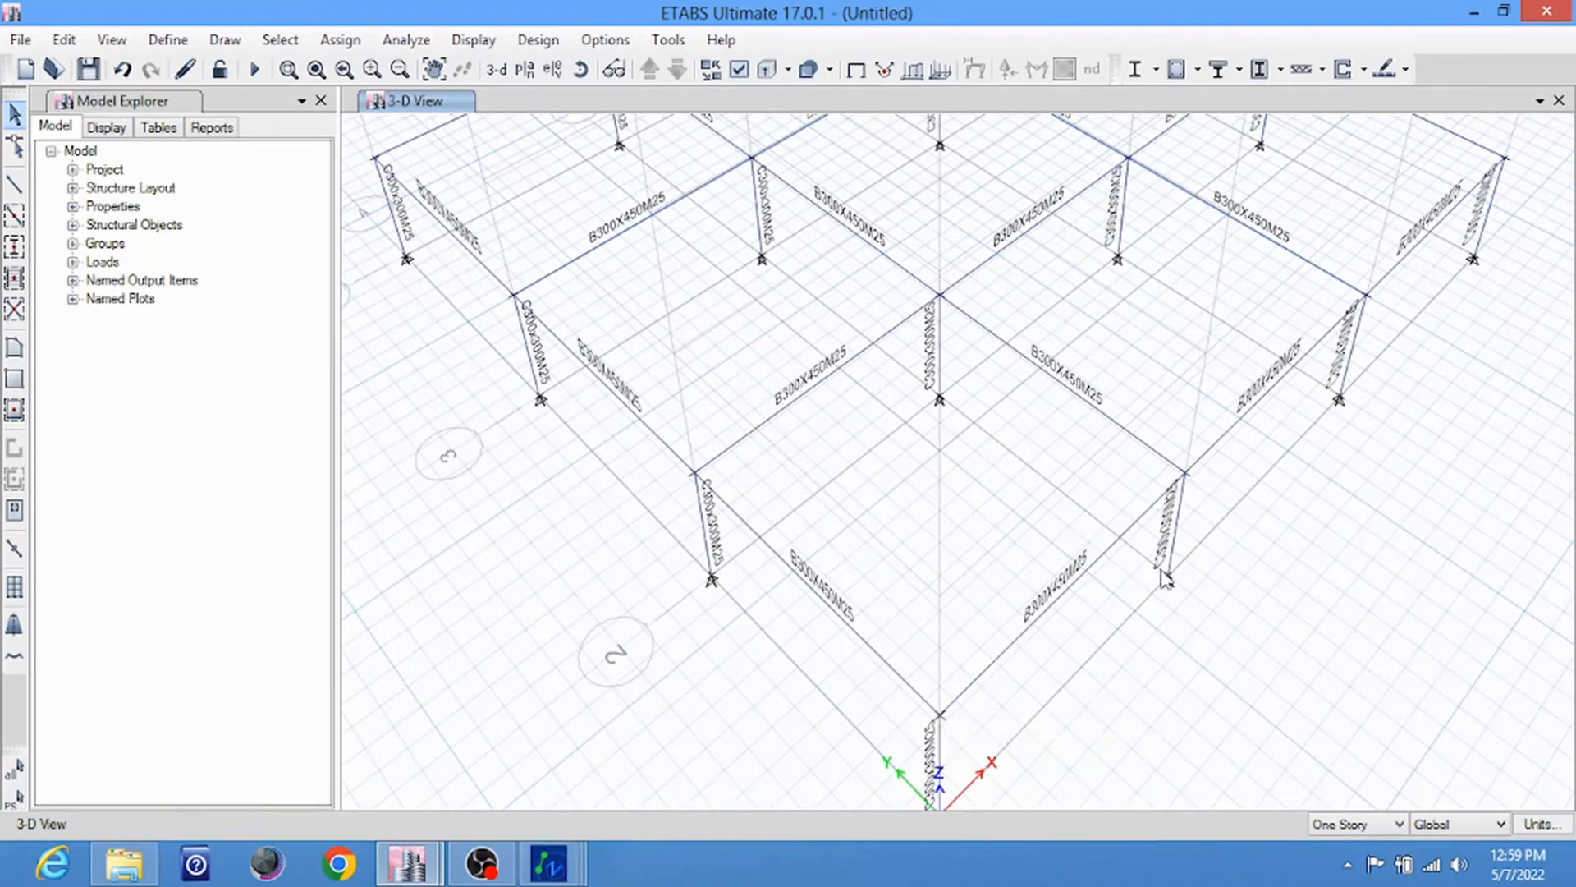
middle_click_drag(818, 399, 811, 415)
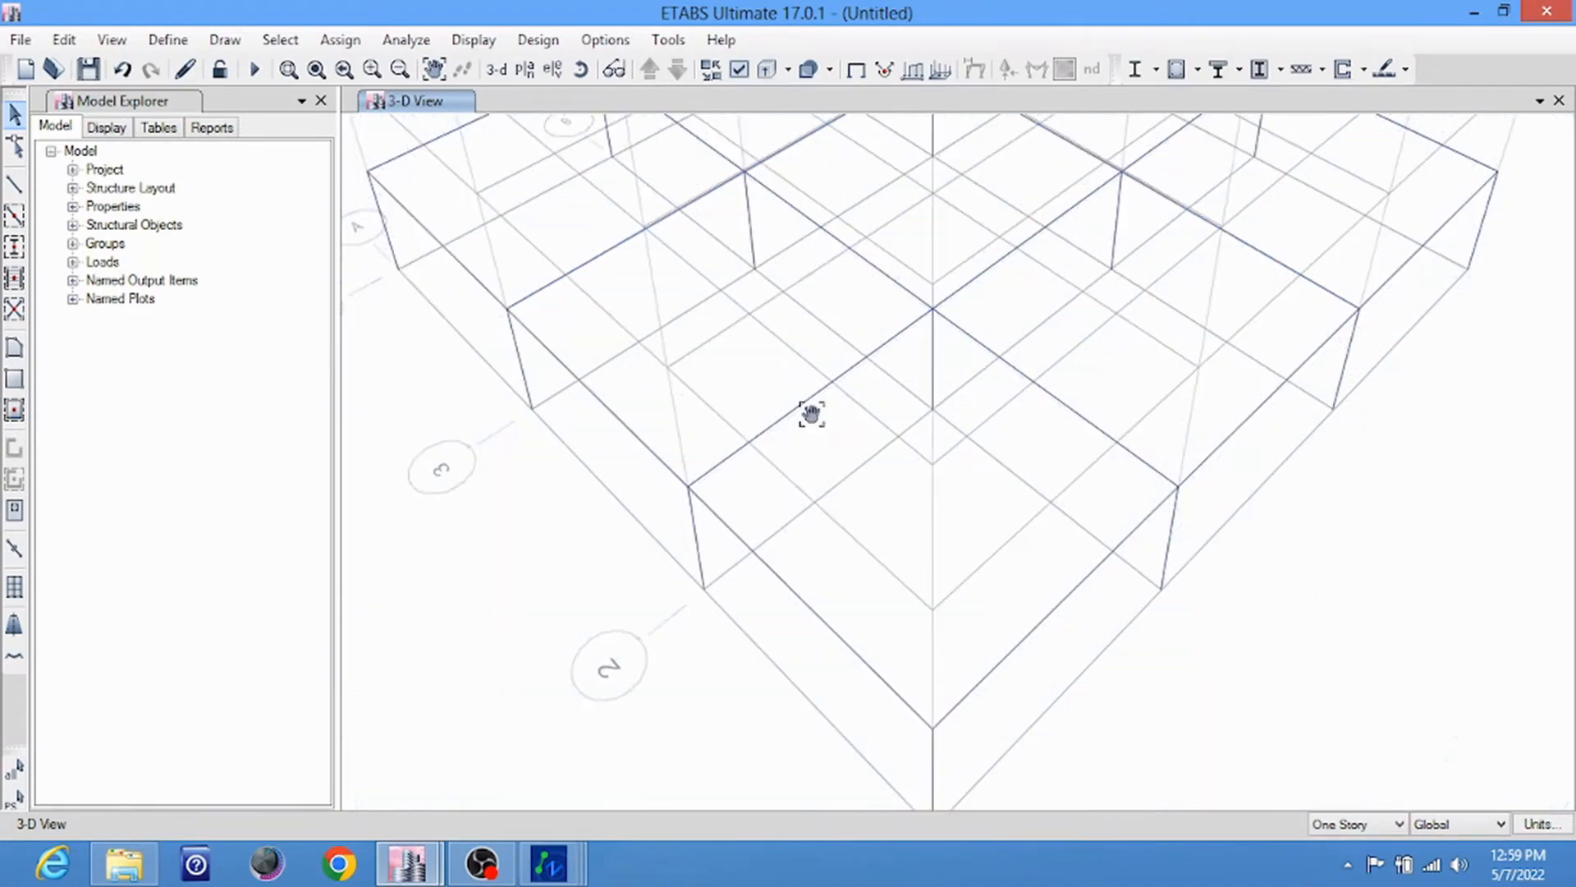
Return to the Story1 plan view and center the plan
left_click(525, 69)
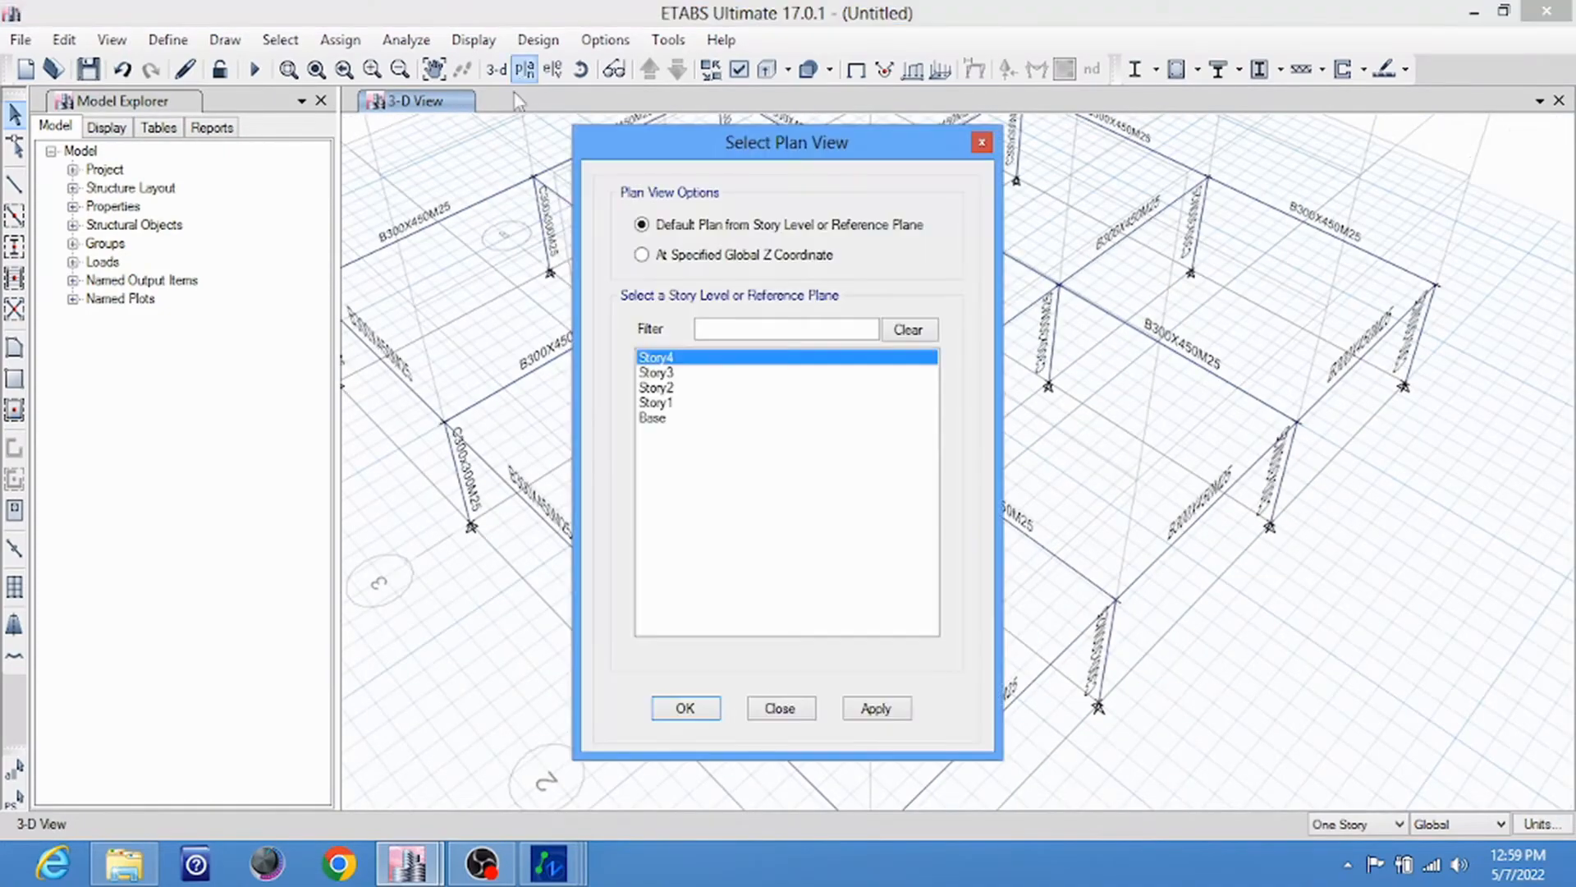
left_click(672, 404)
left_click(684, 708)
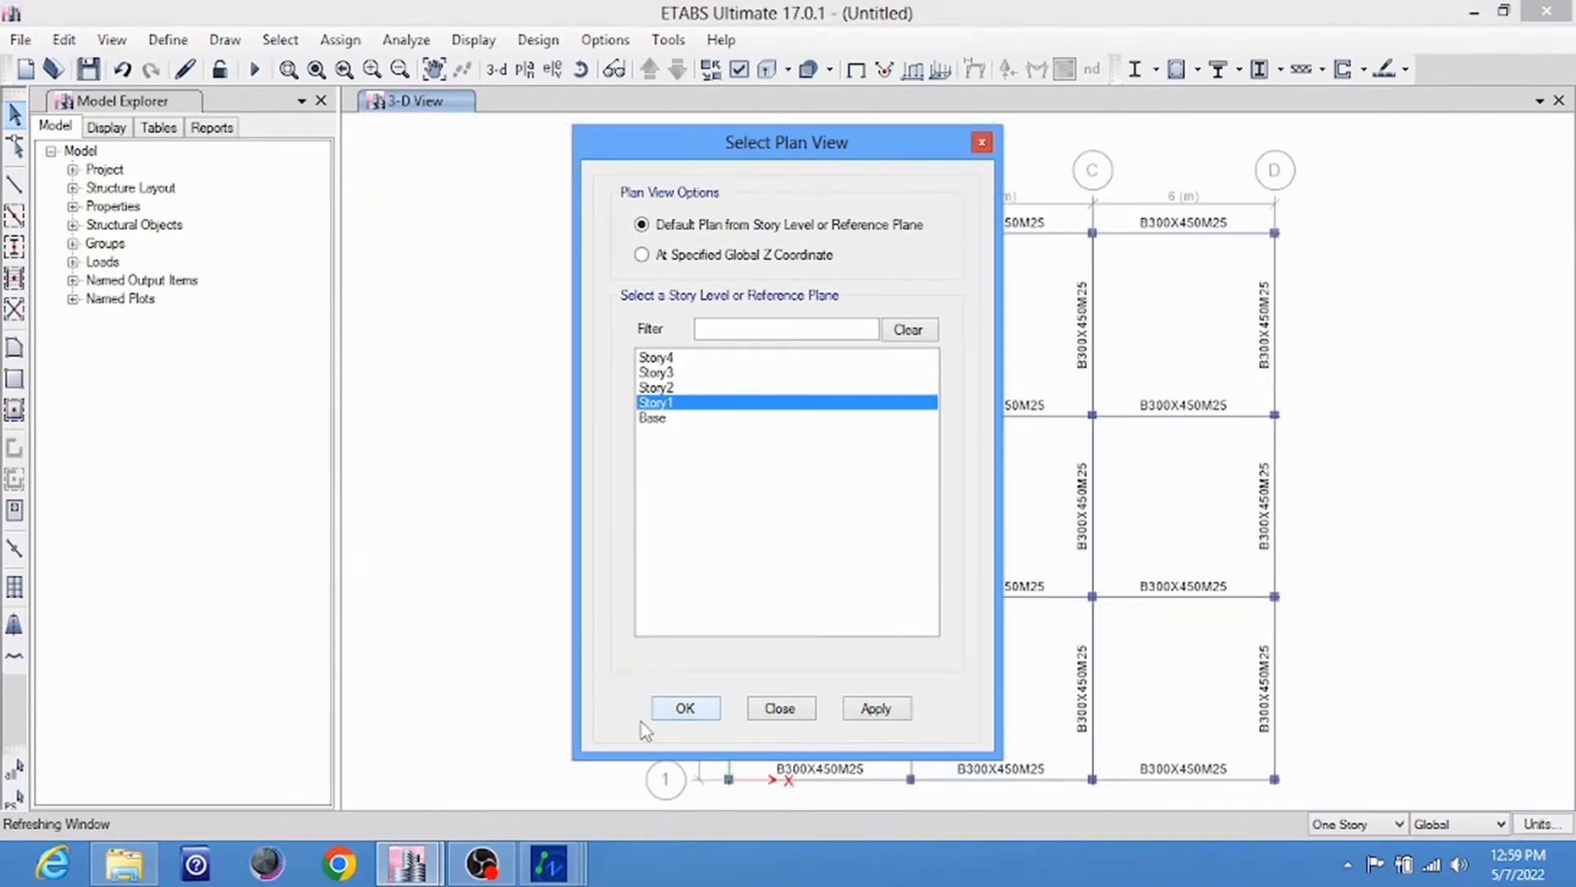
middle_click_drag(957, 605, 841, 539)
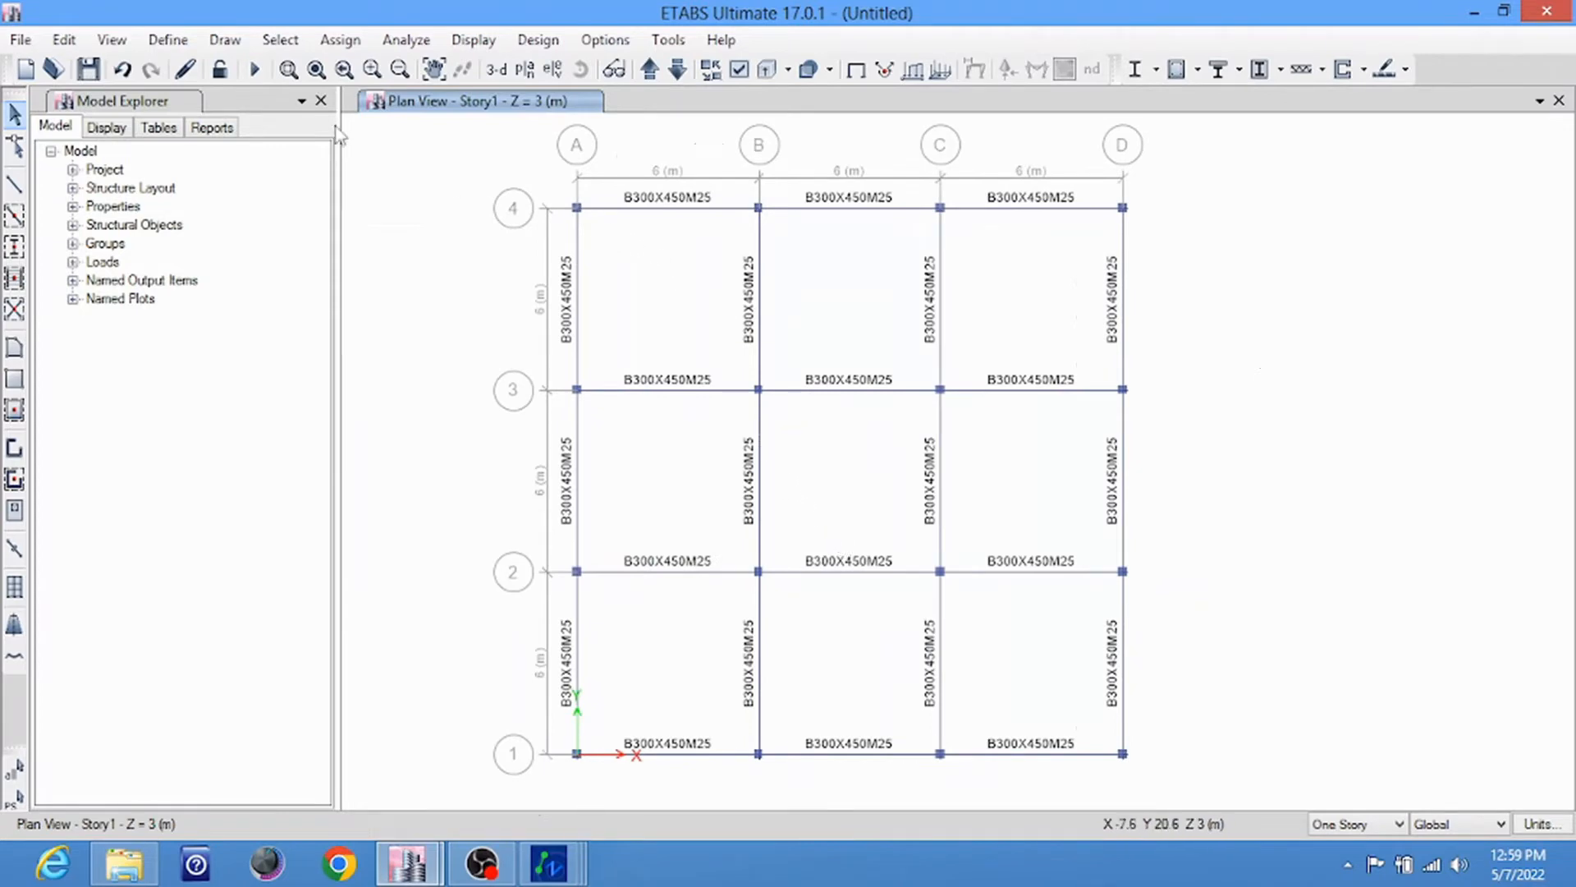
Add a new slab property named S135M25 and assign M25 as its slab material
left_click(177, 41)
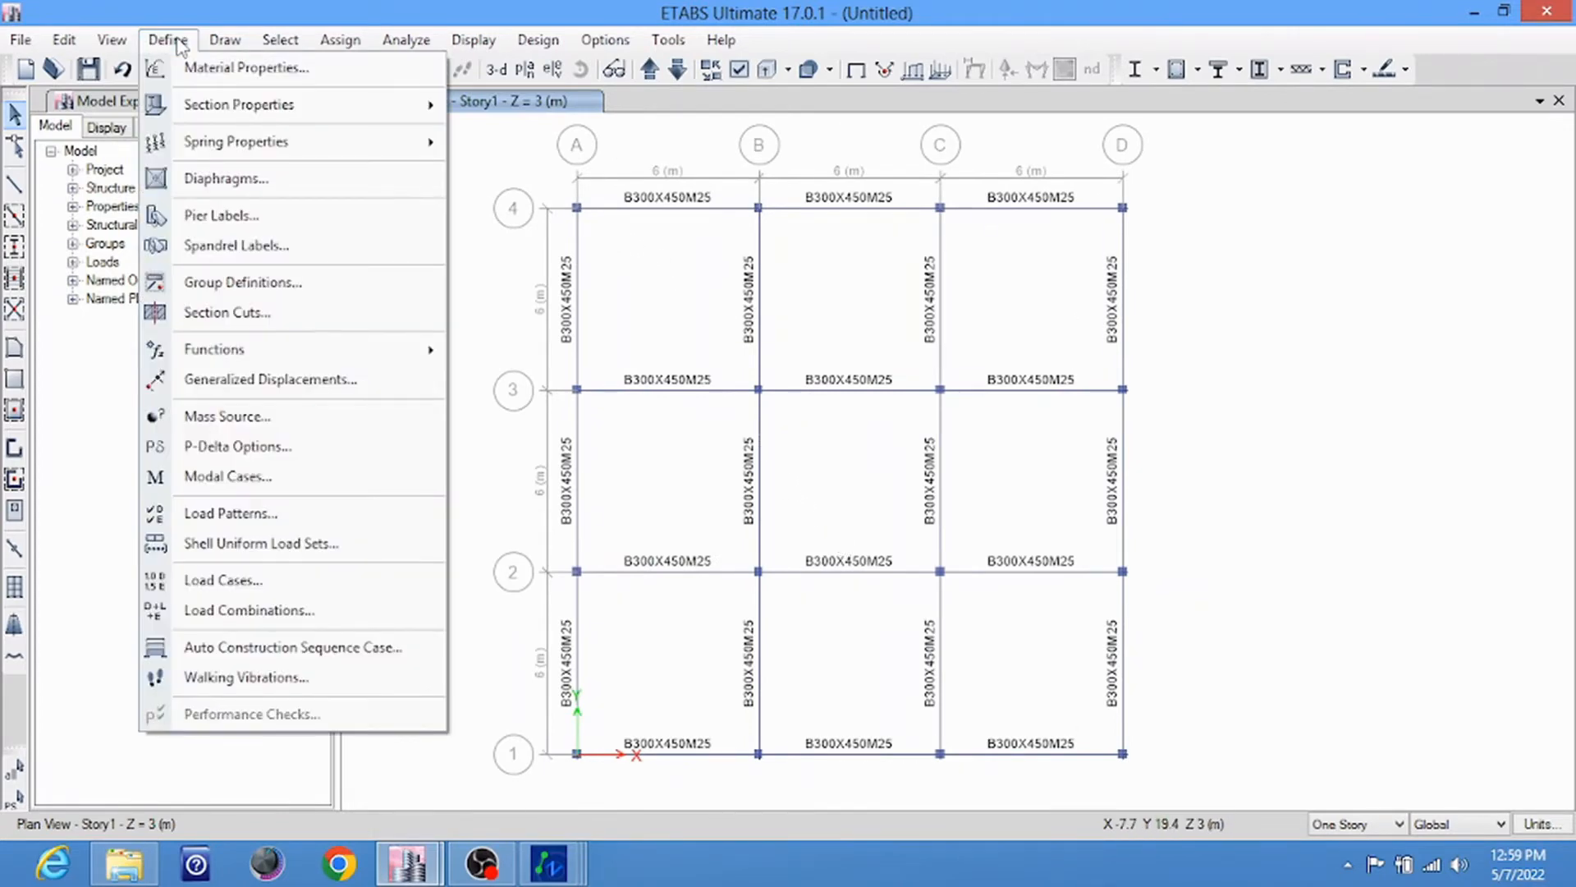
mouse_move(189, 111)
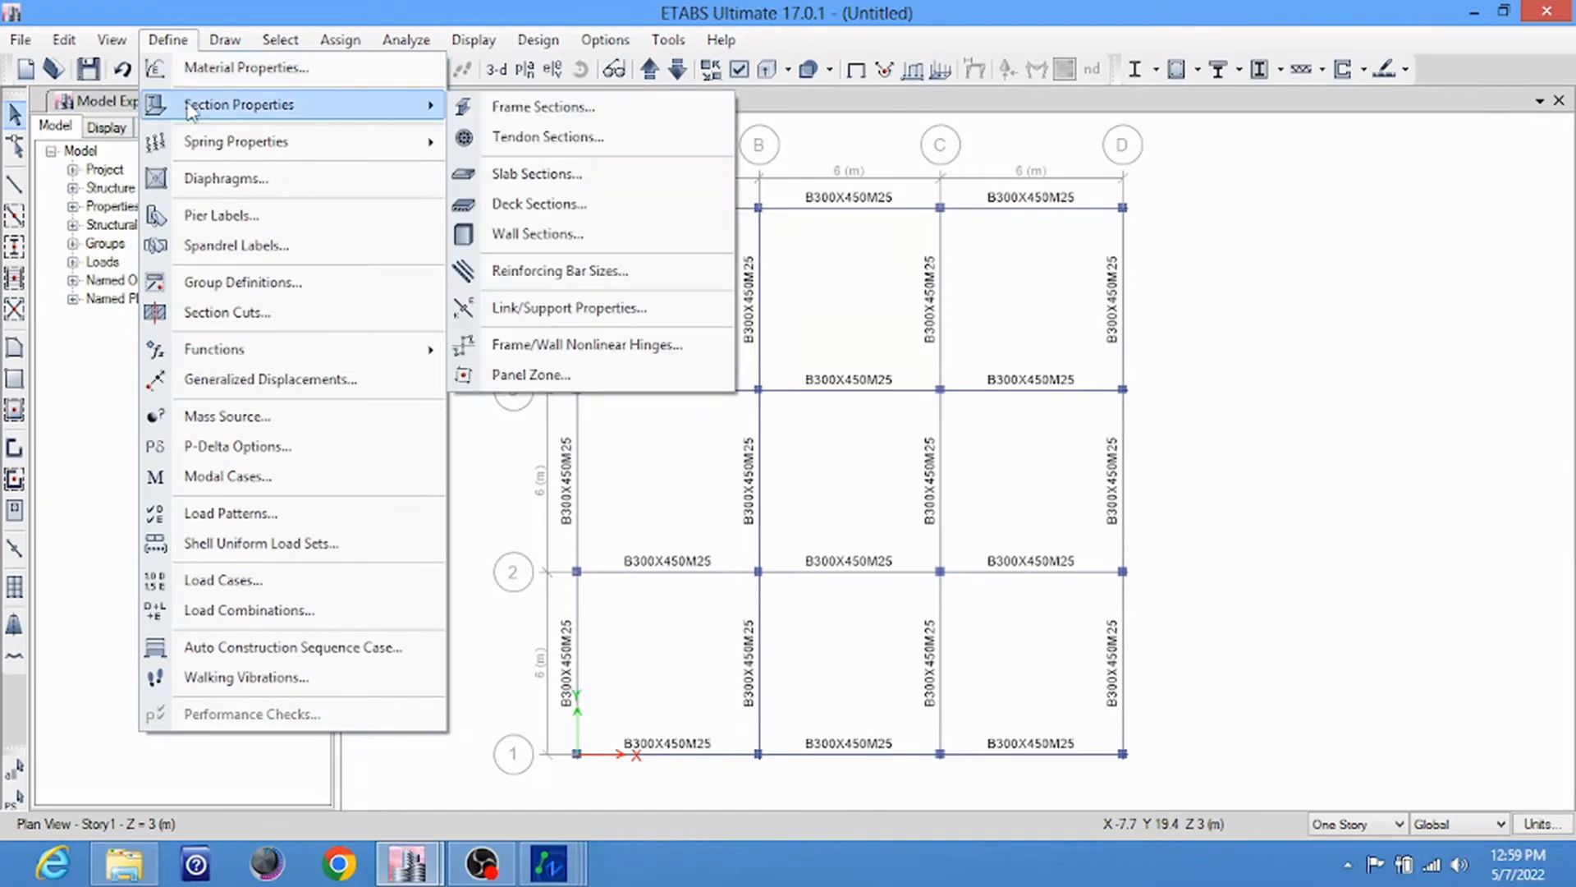
left_click(545, 175)
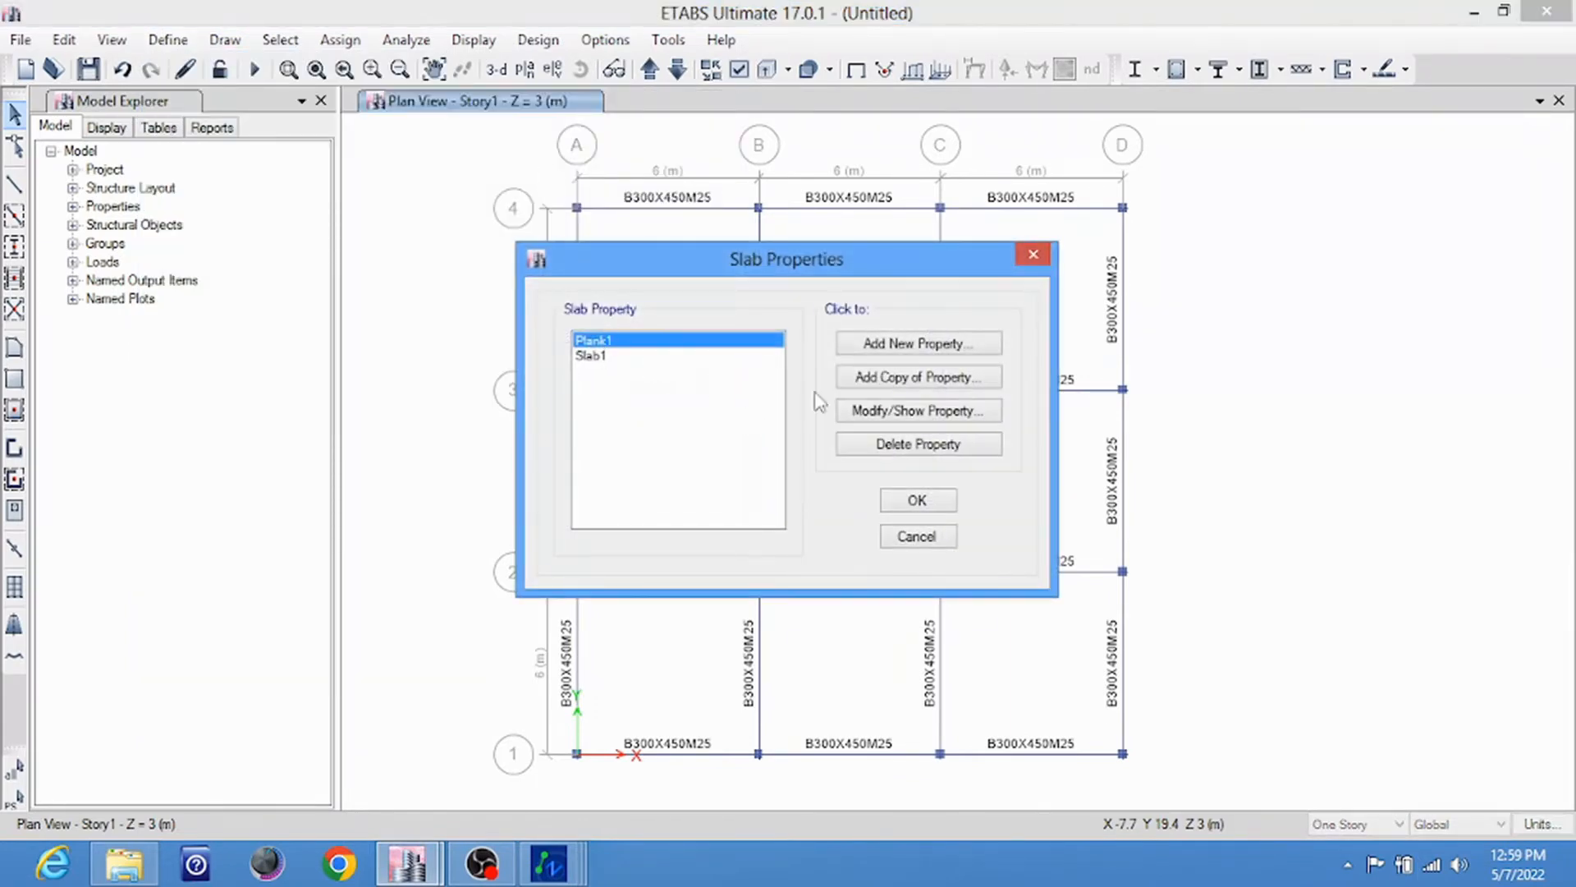
left_click(887, 343)
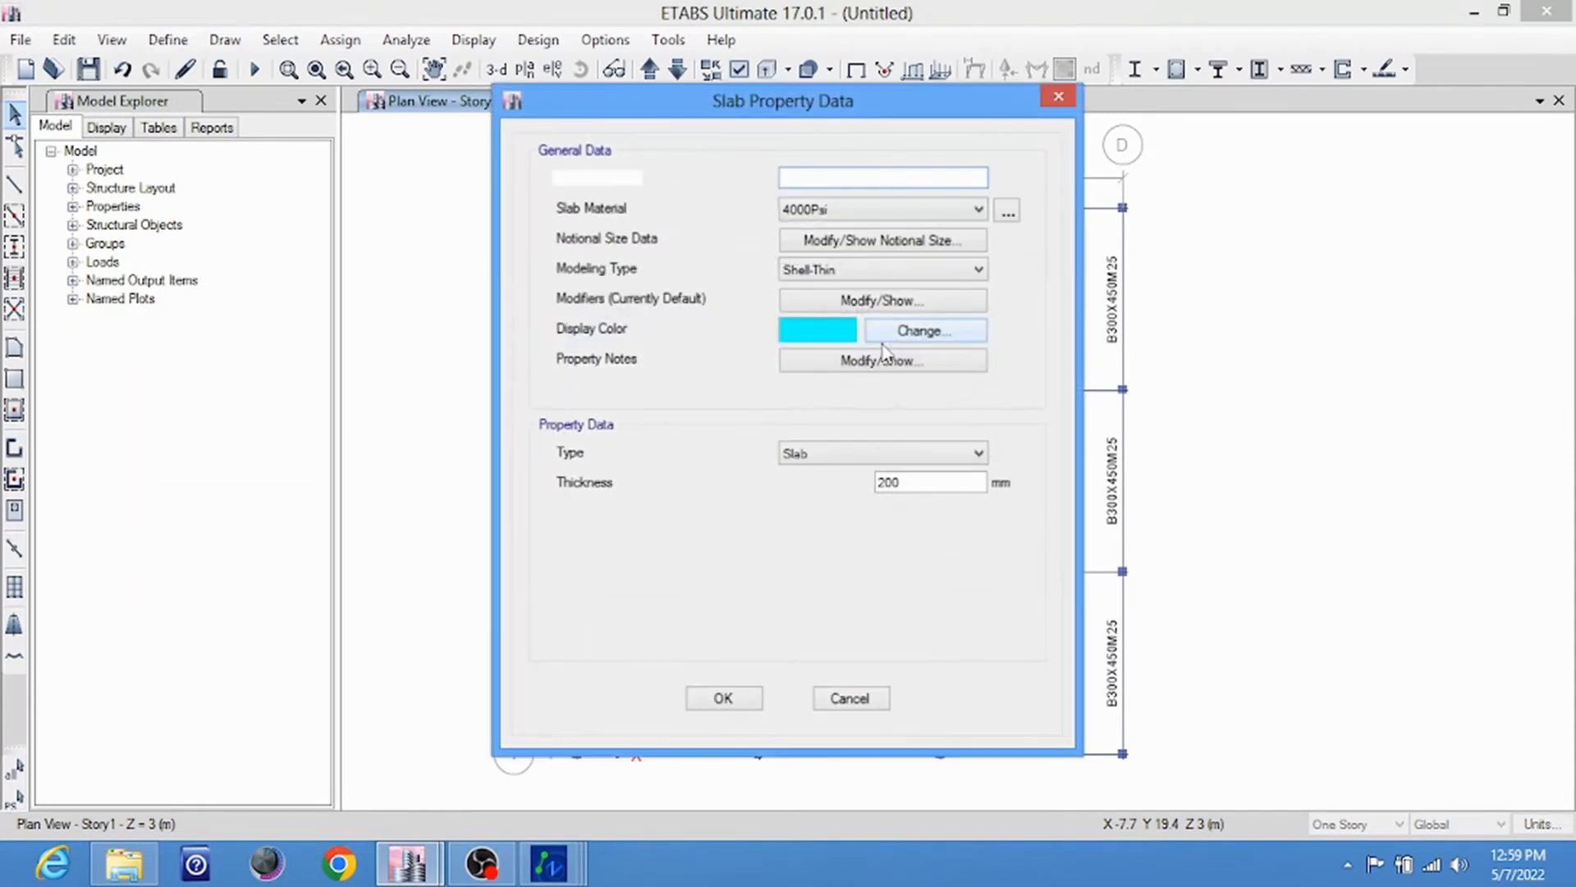
double_click(848, 179)
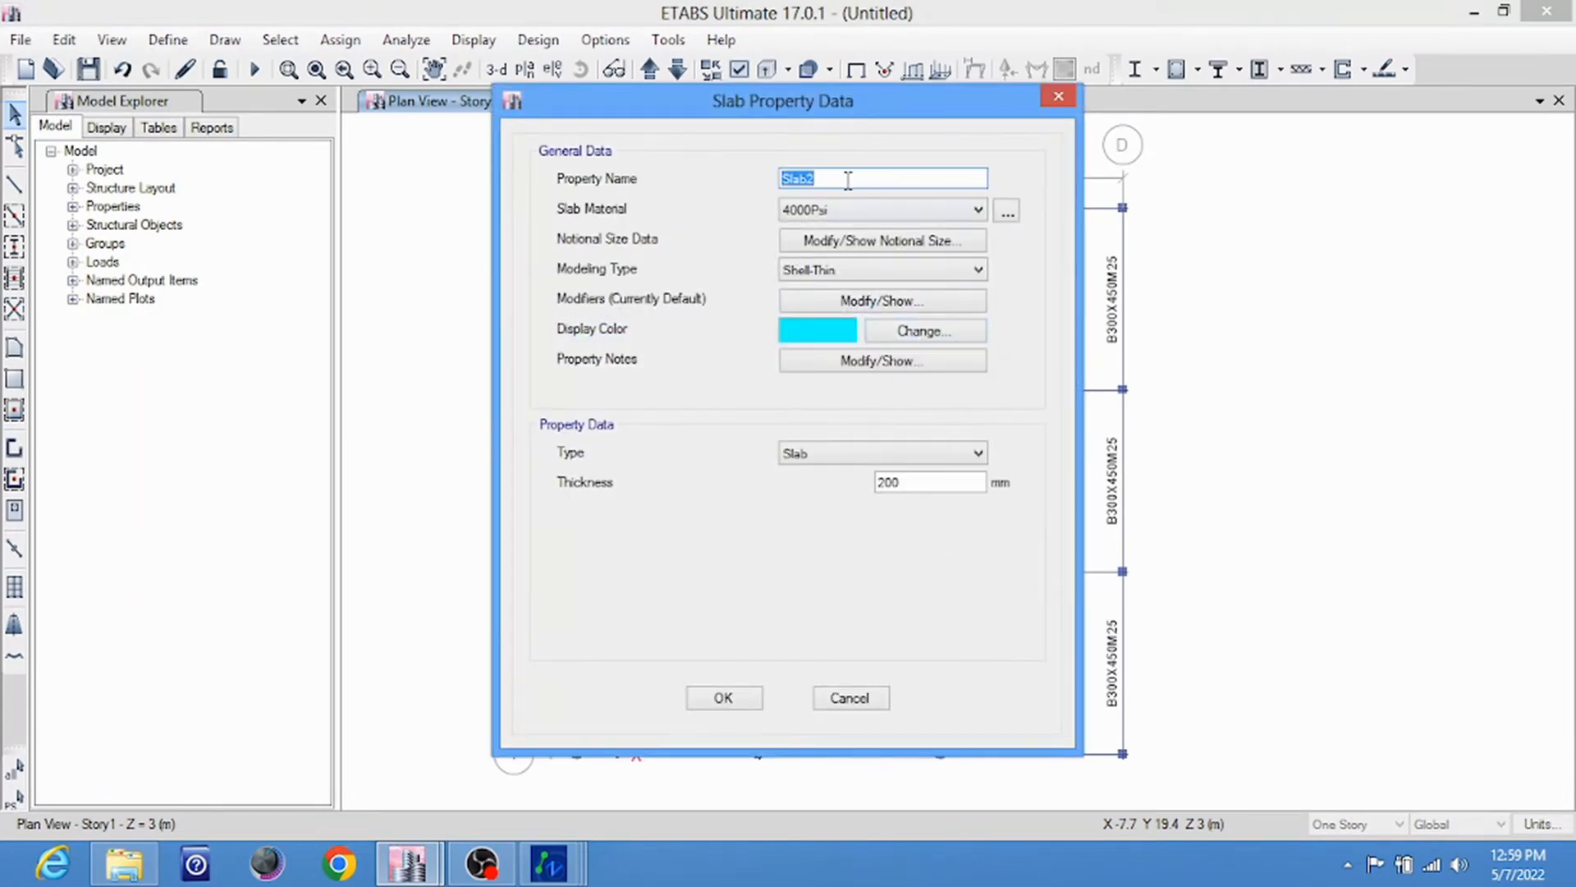
type("s")
left_click(870, 209)
left_click(814, 297)
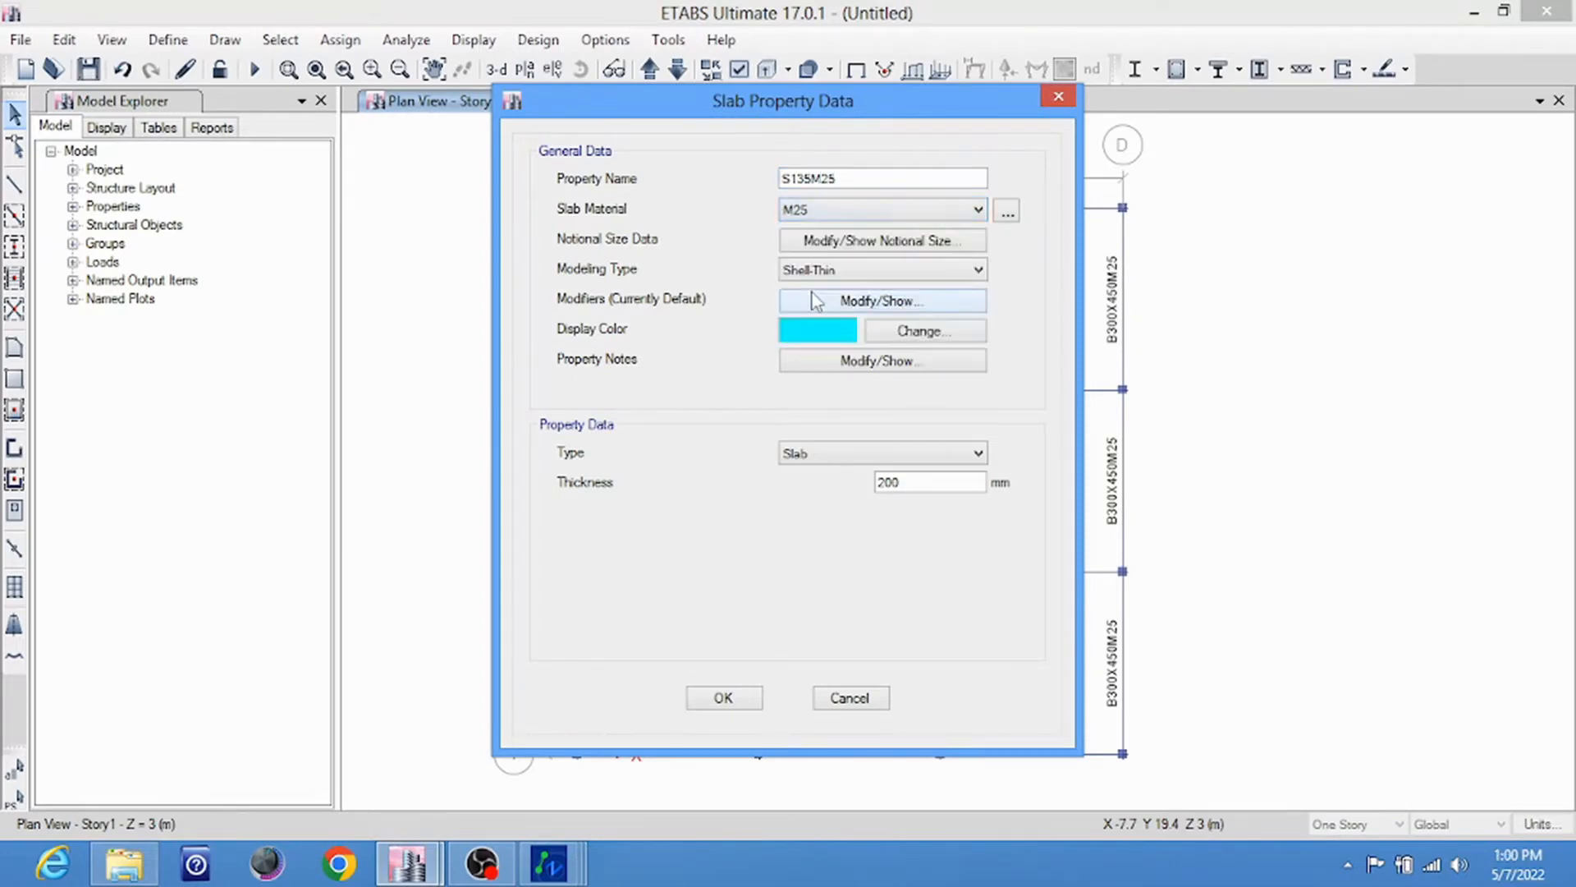
Set the S135M25 slab's modeling type to Membrane, enter its thickness, and save the slab property
left_click(846, 275)
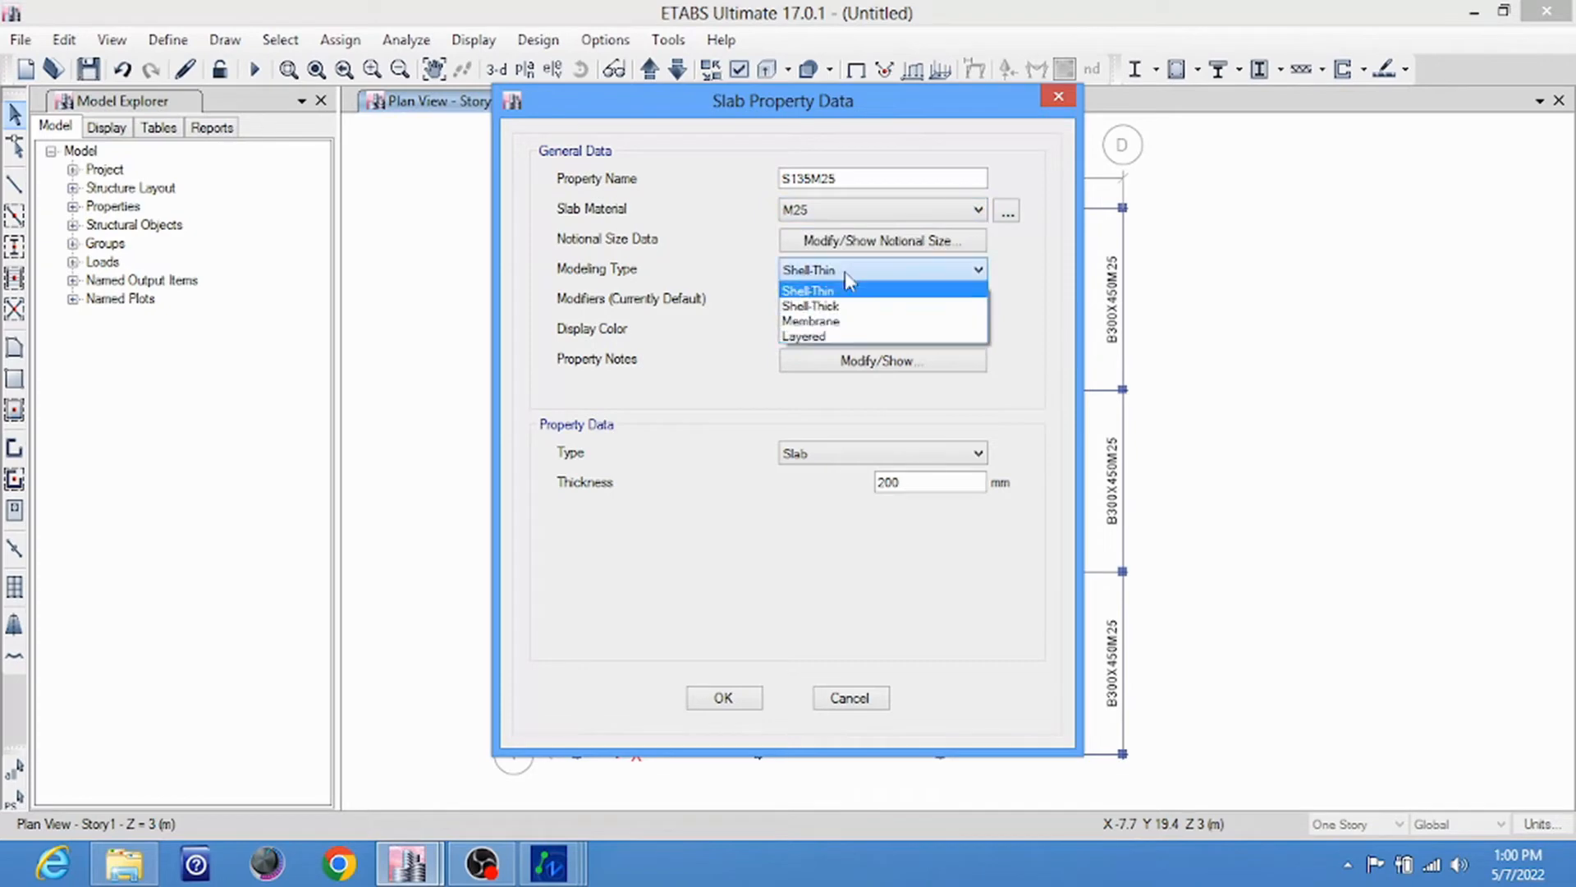
left_click(842, 322)
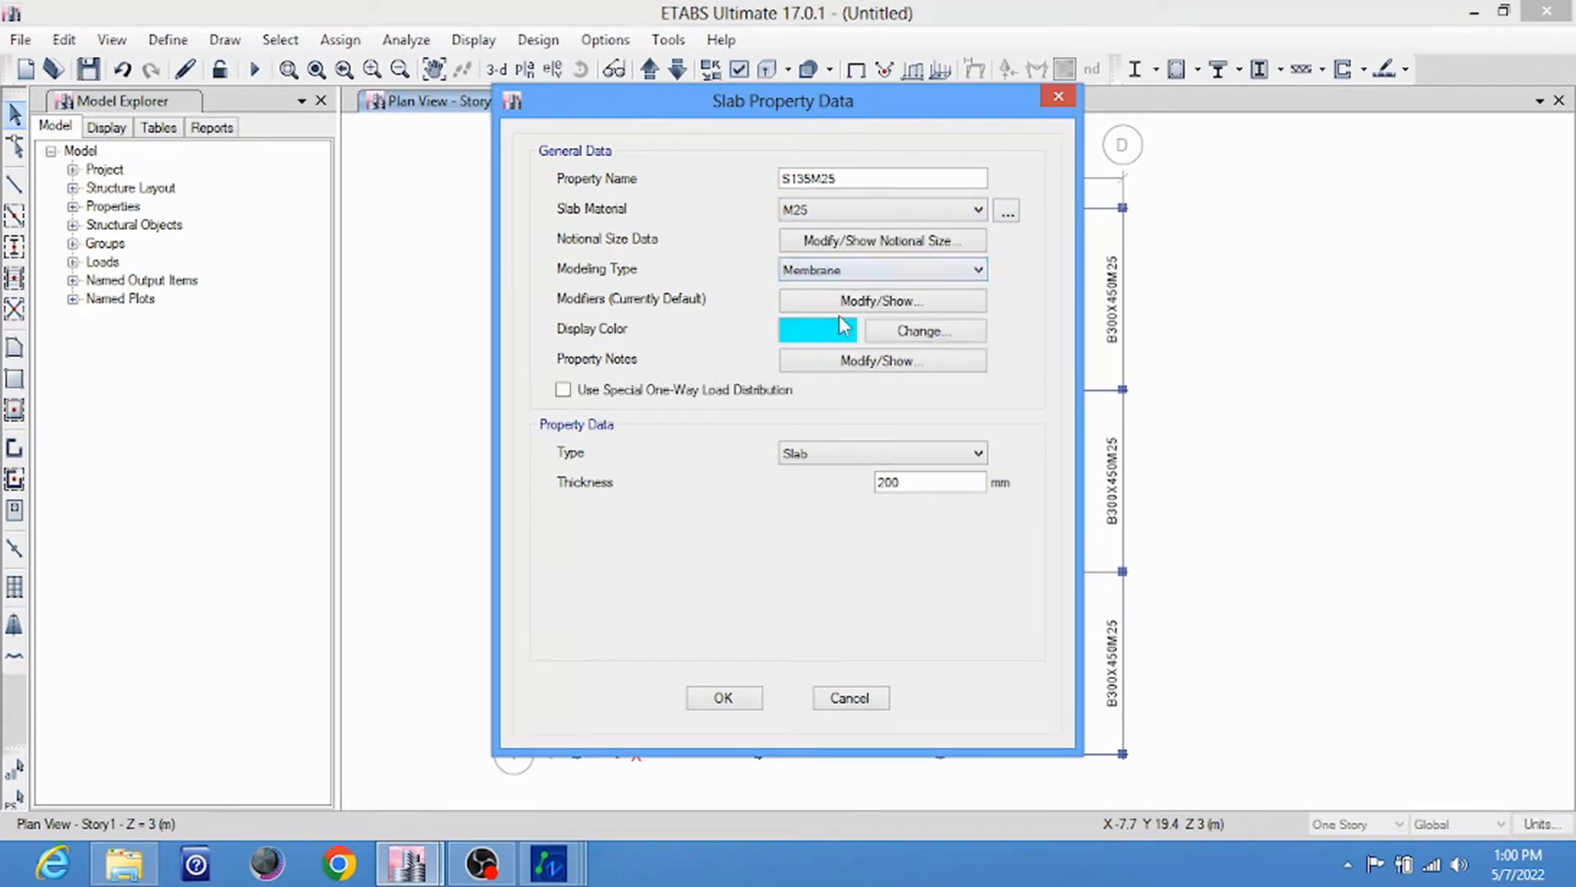
double_click(932, 479)
left_click(723, 696)
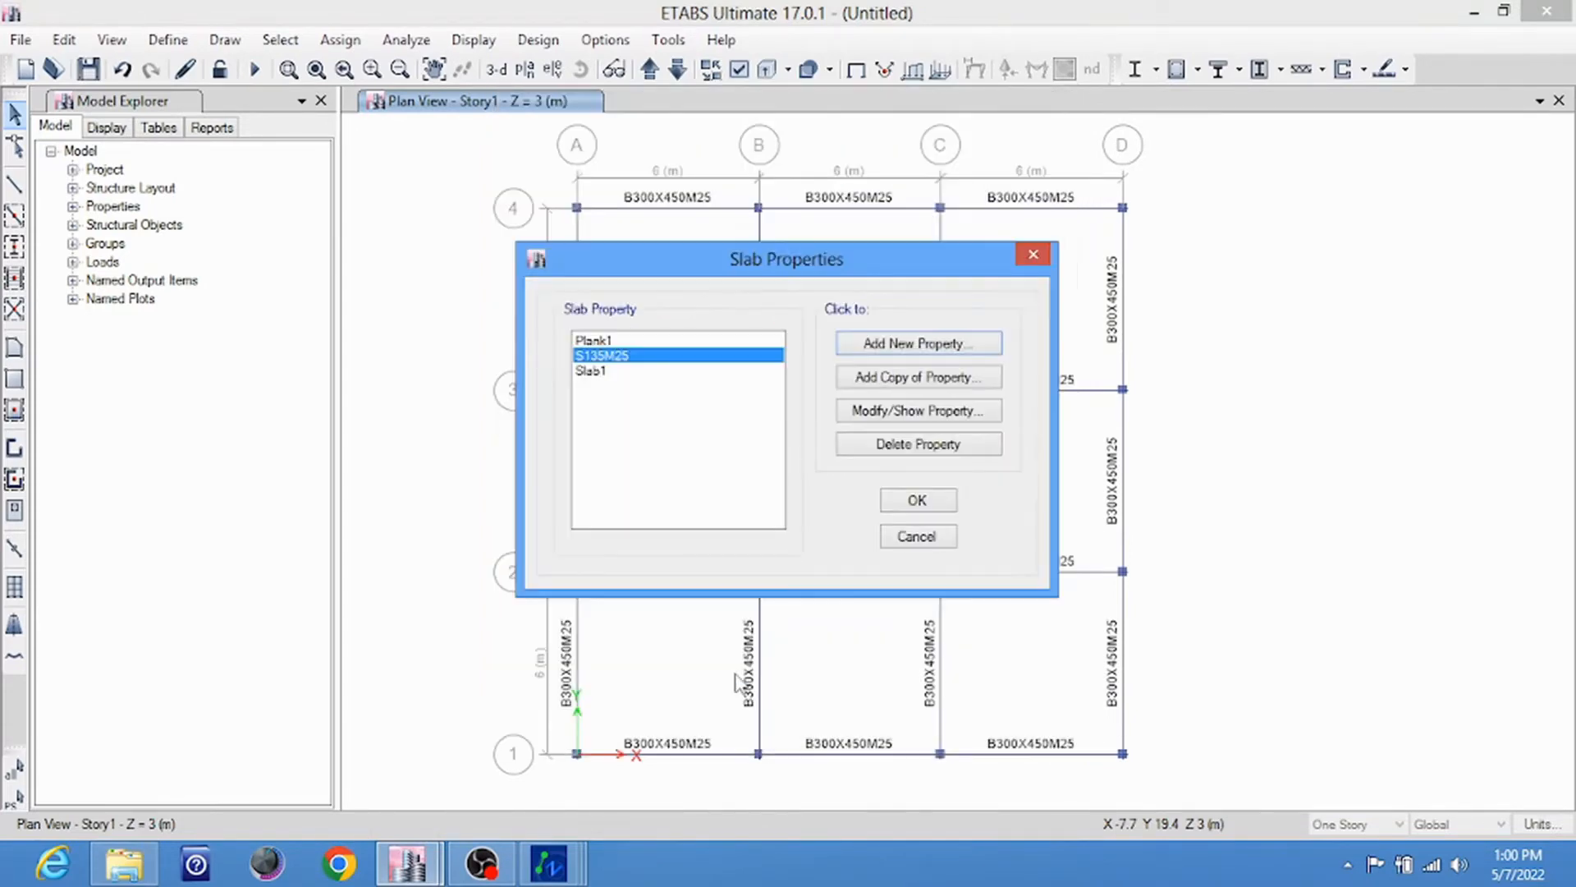
left_click(914, 500)
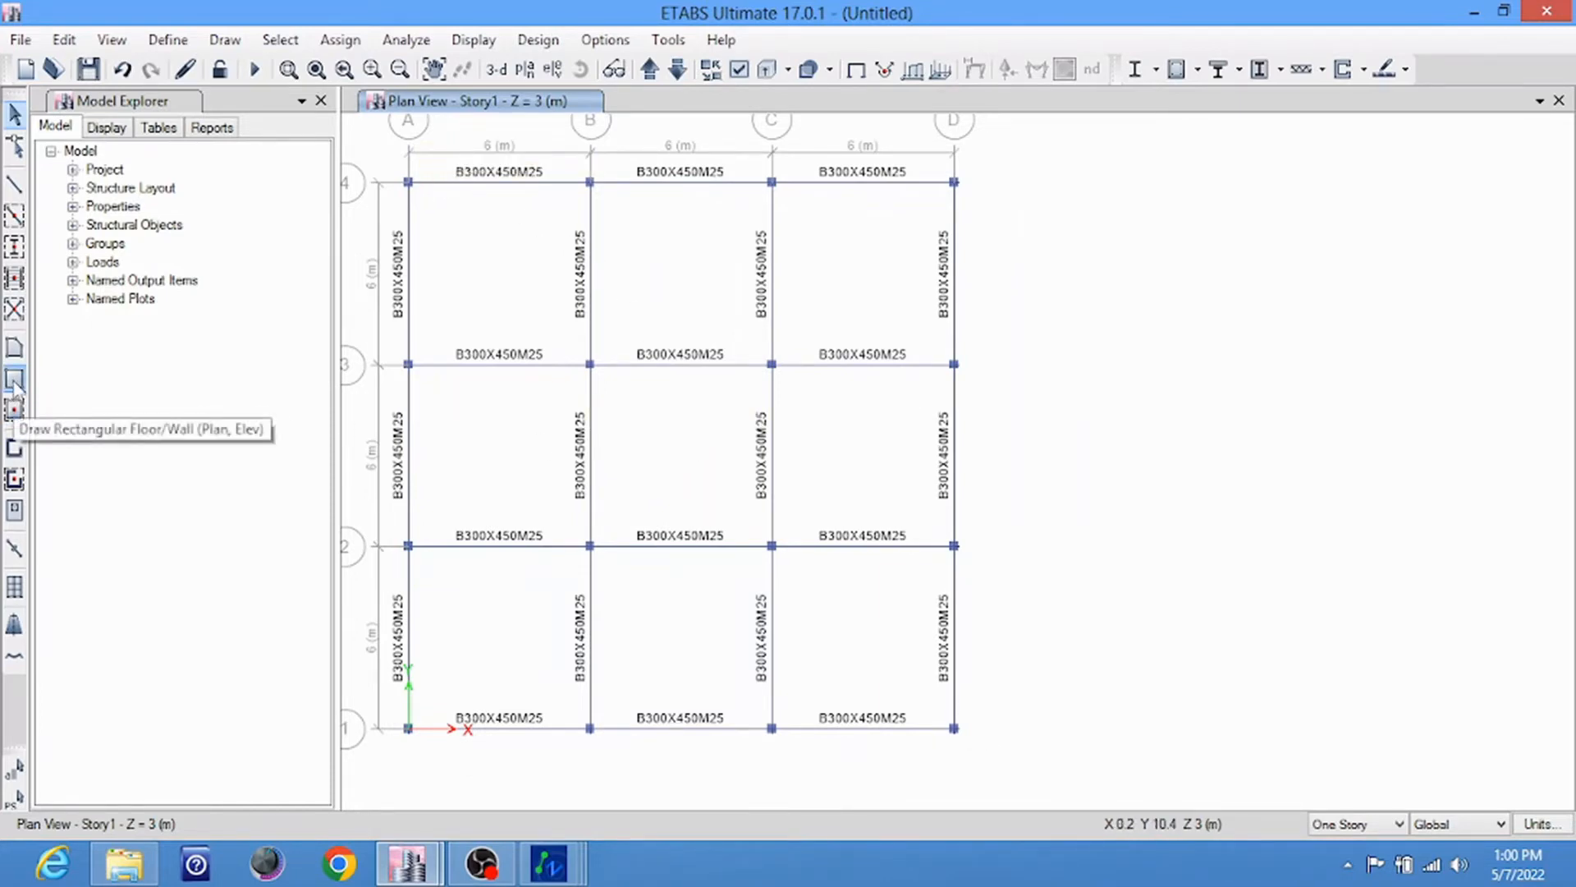
Draw rectangular Slab1 floors in bays A-B, B-C and C-D between grids 3 and 4, plus one spanning A-D between grids 2 and 3
left_click(14, 382)
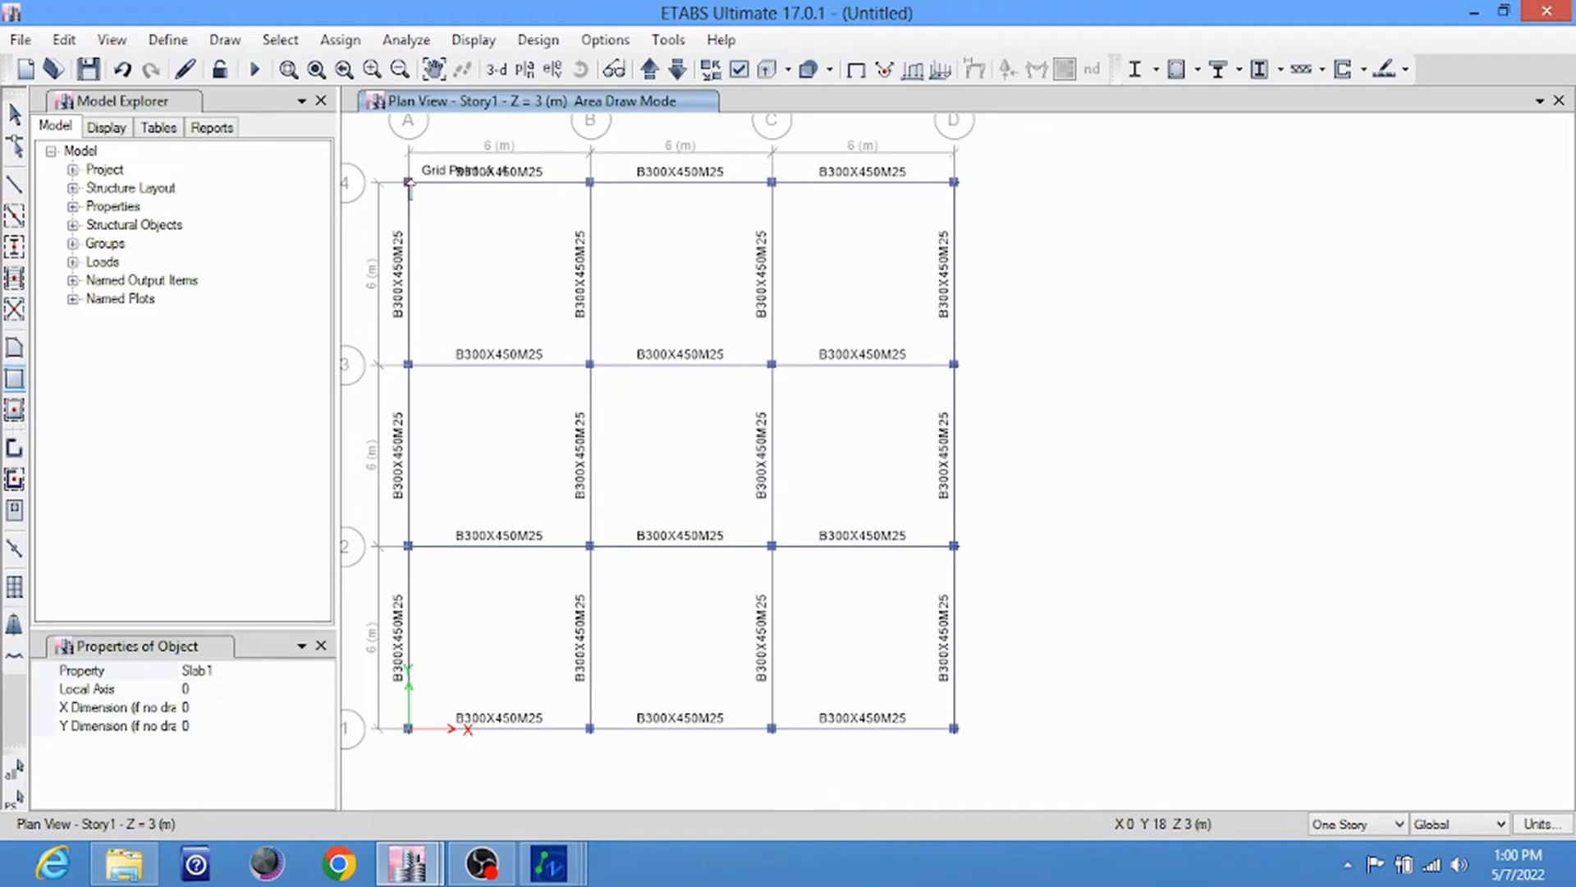
left_click_drag(409, 183, 592, 367)
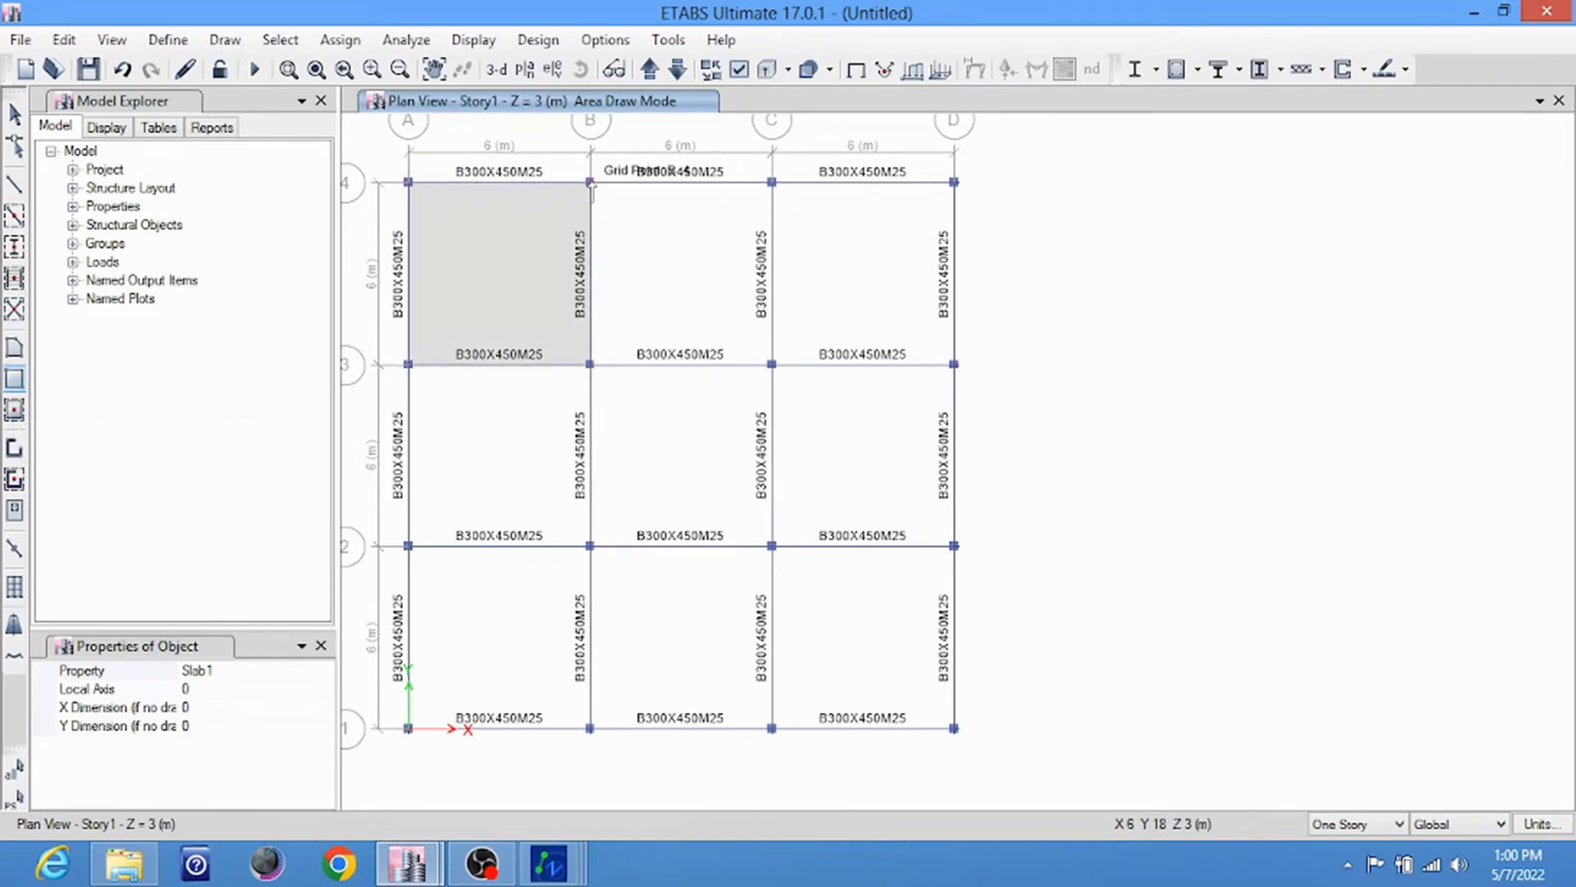
left_click_drag(590, 183, 772, 364)
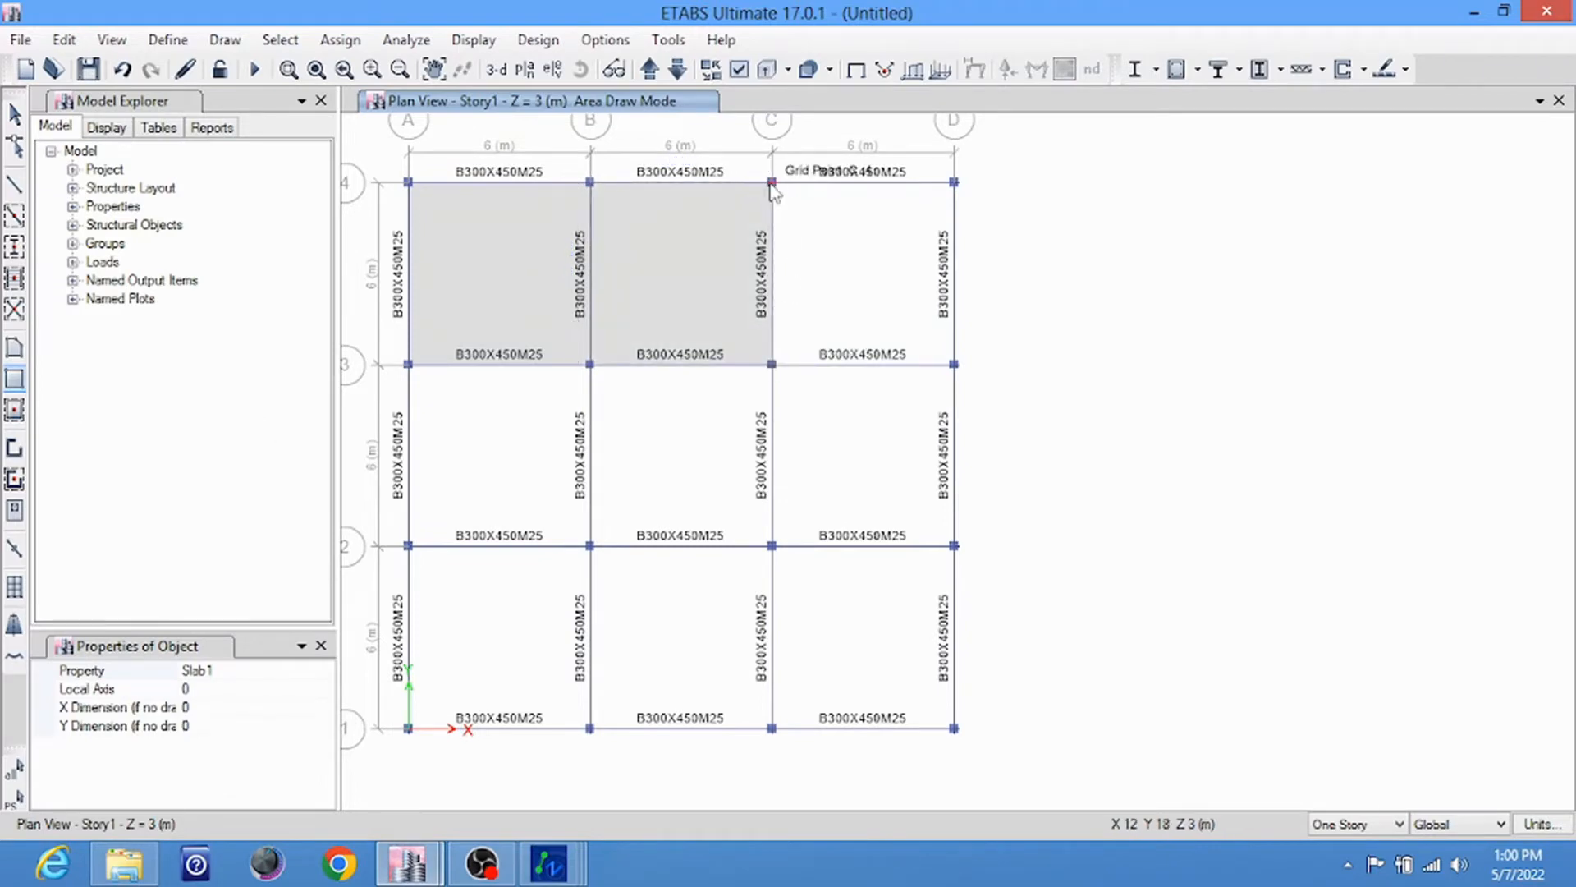
left_click_drag(772, 183, 954, 365)
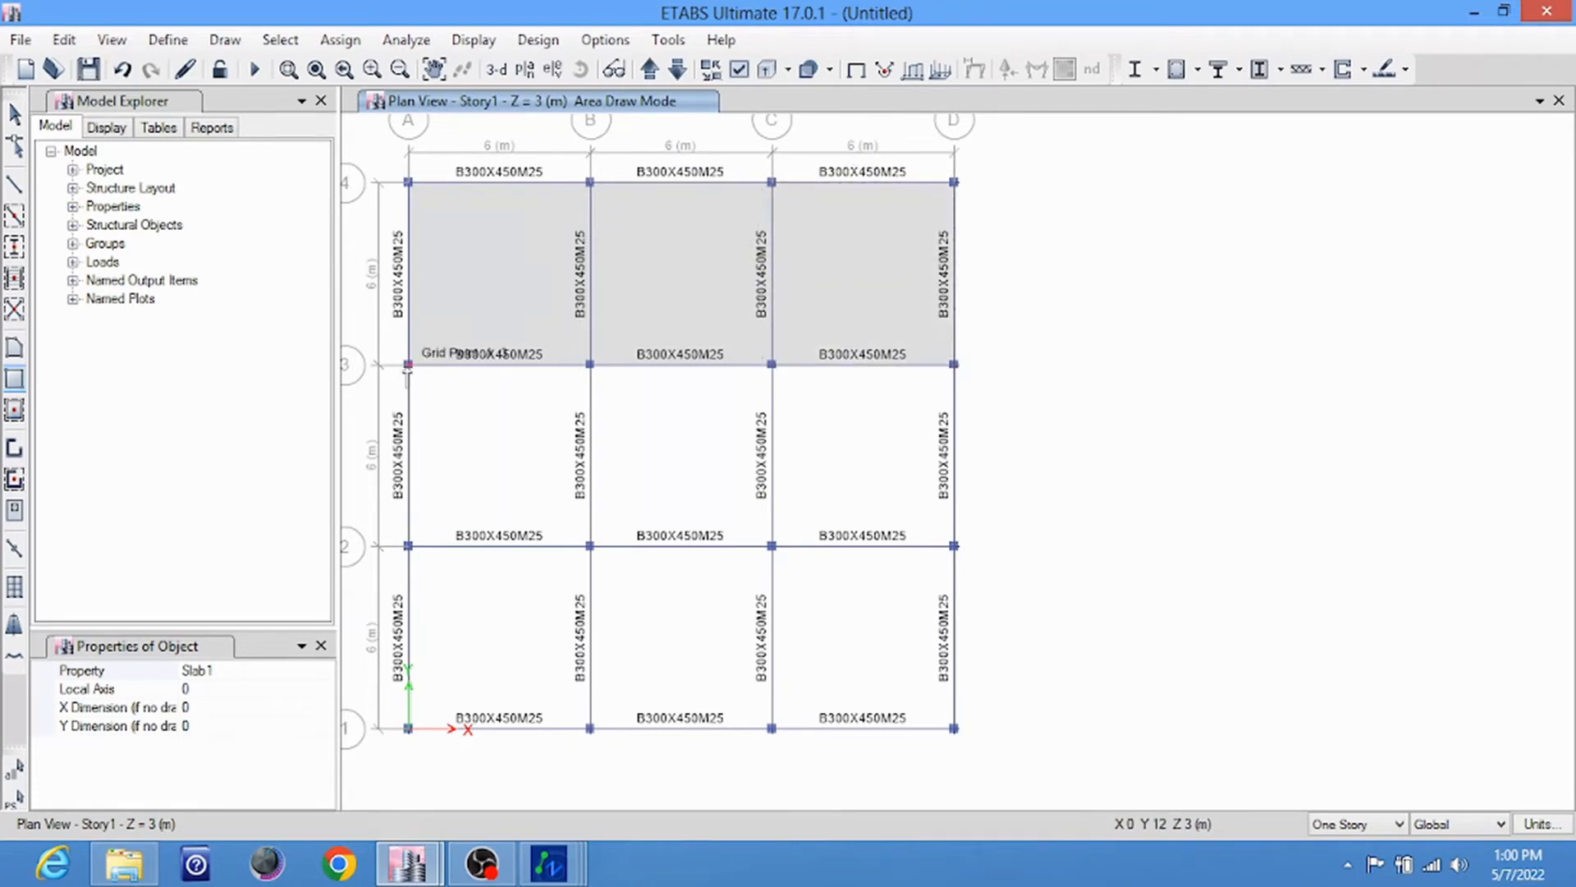
left_click_drag(408, 364, 953, 547)
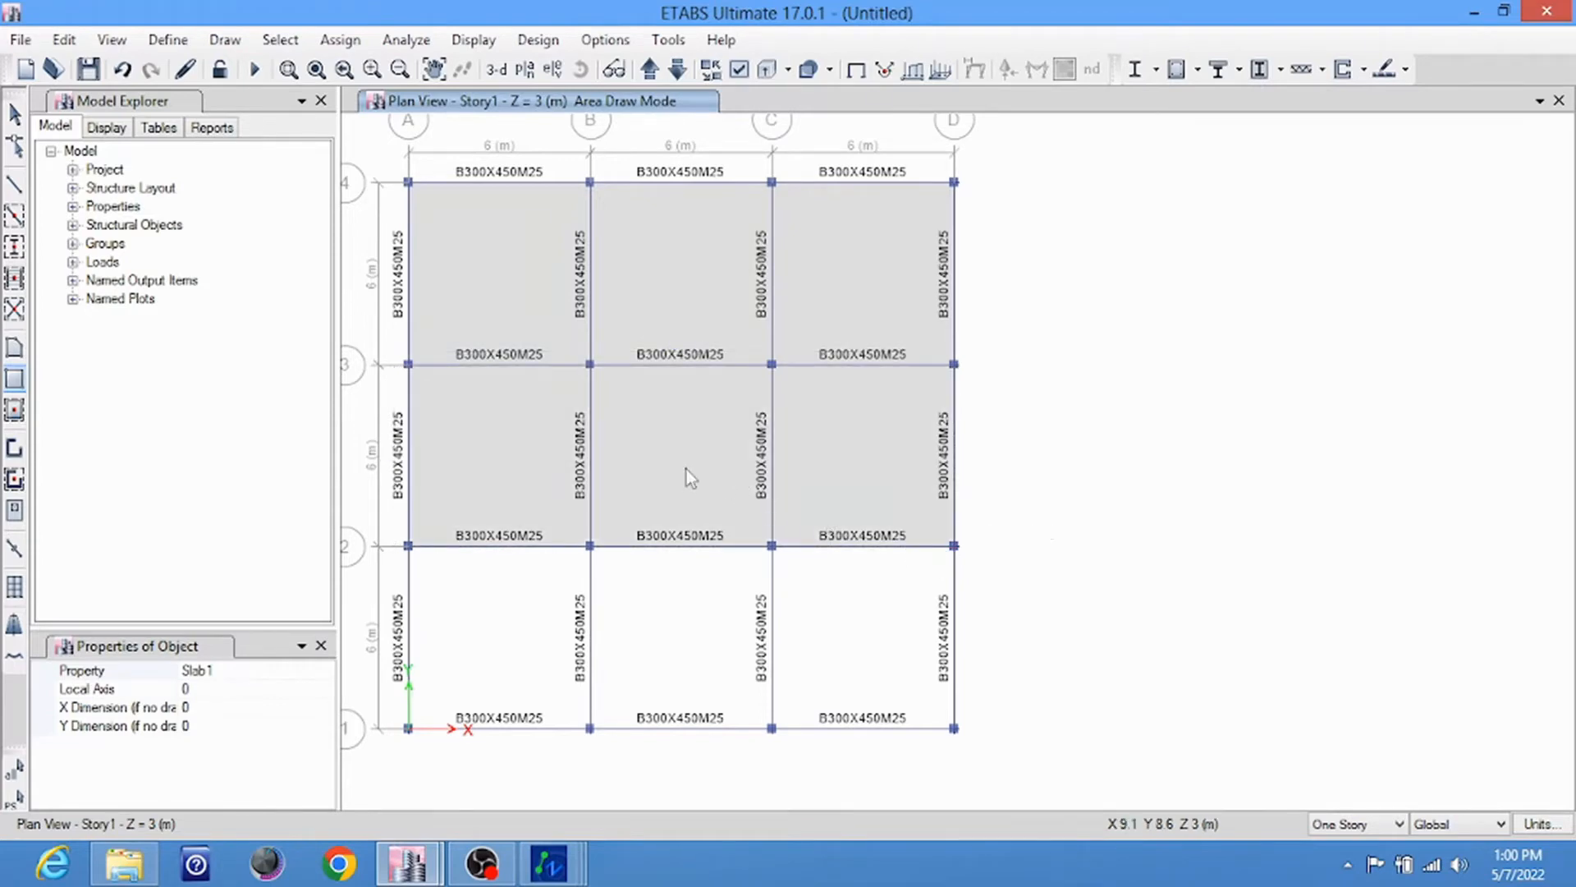
key("Escape")
Divide the A-D slab between grids 2 and 3 by cookie cutting it at the selected beams on grids B and C
left_click_drag(845, 434, 538, 485)
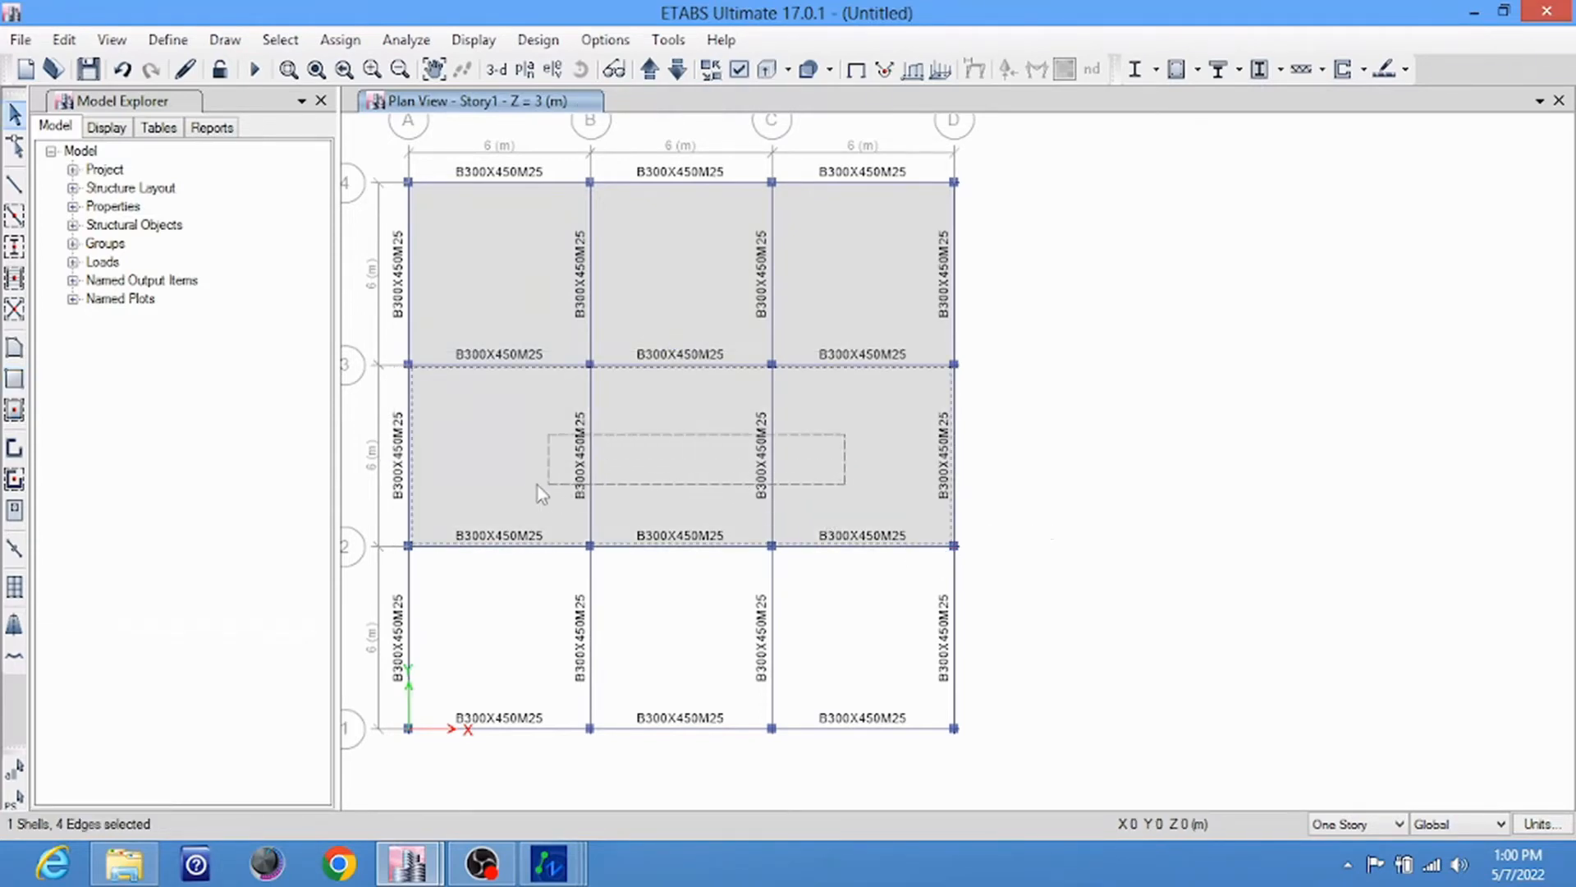
left_click(64, 40)
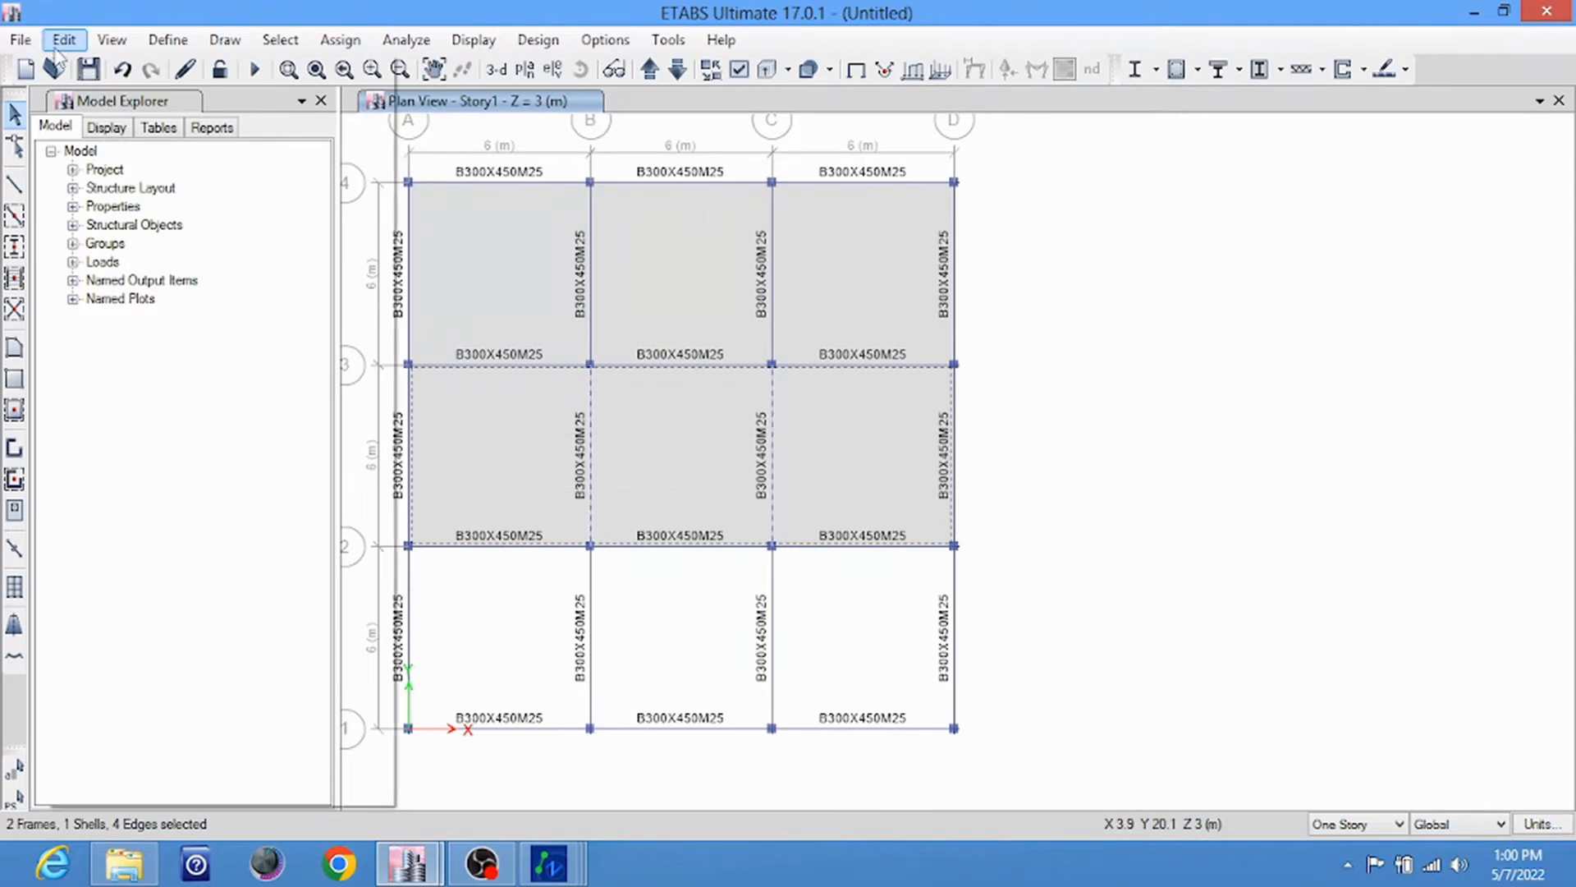
mouse_move(135, 605)
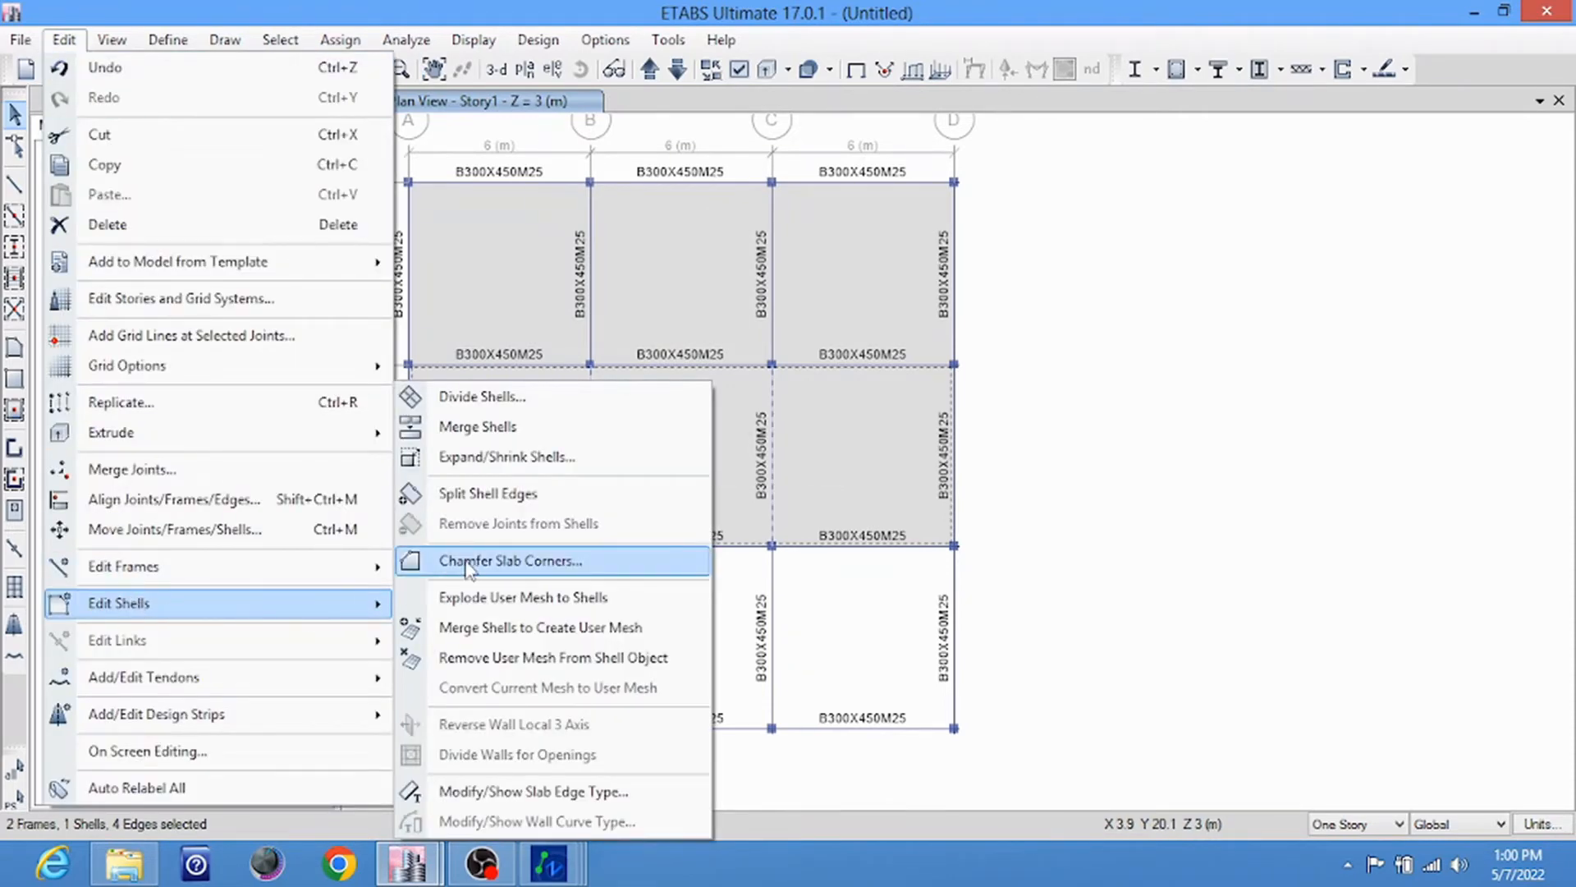
left_click(496, 396)
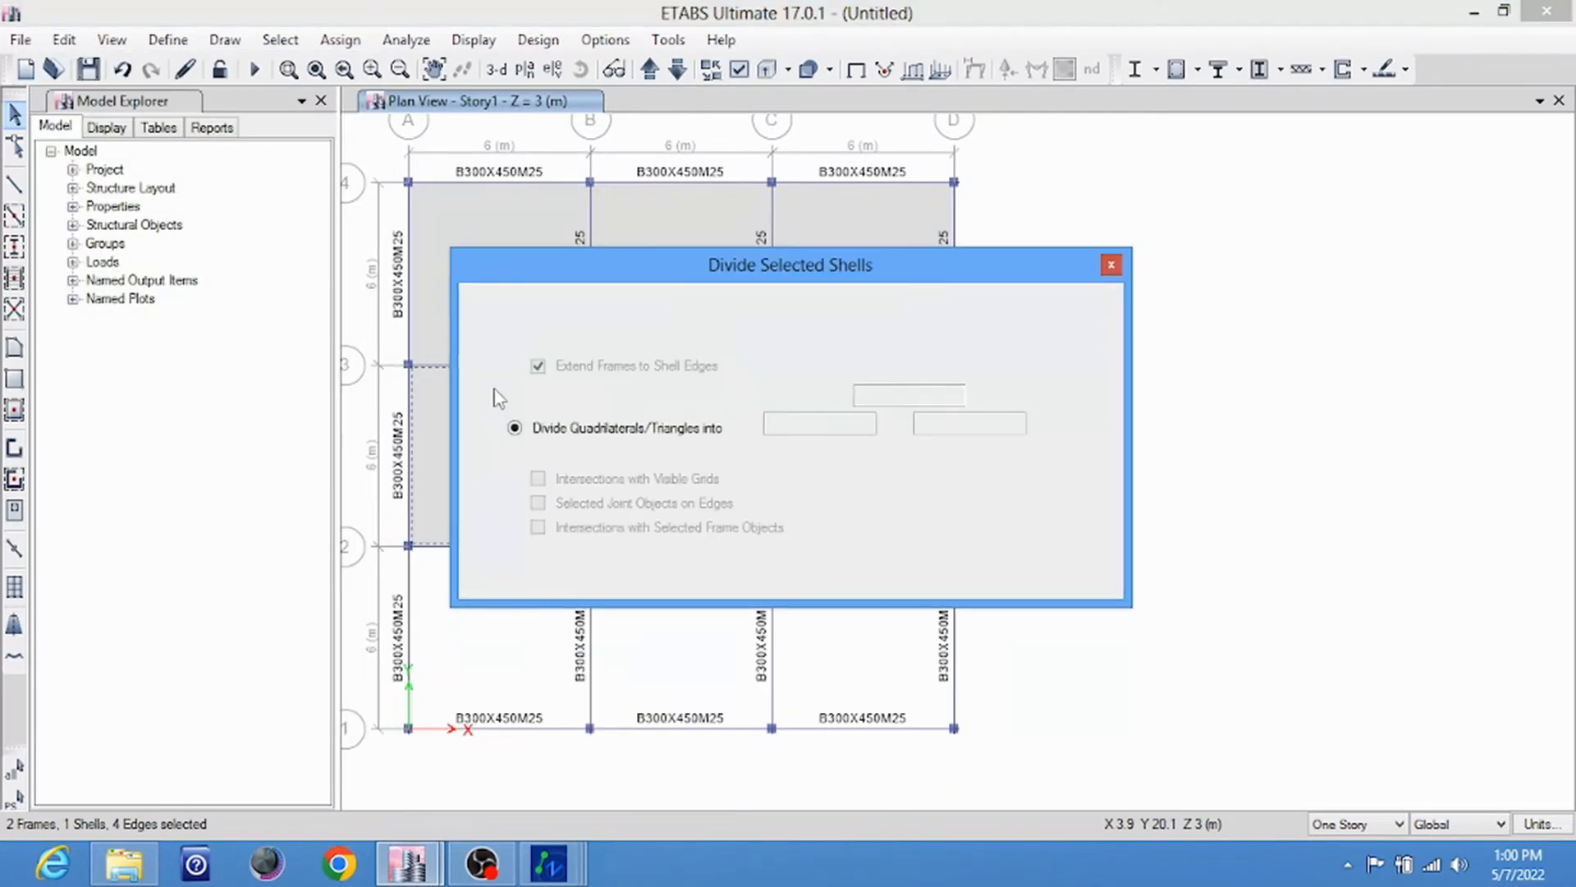
left_click_drag(605, 285, 1100, 108)
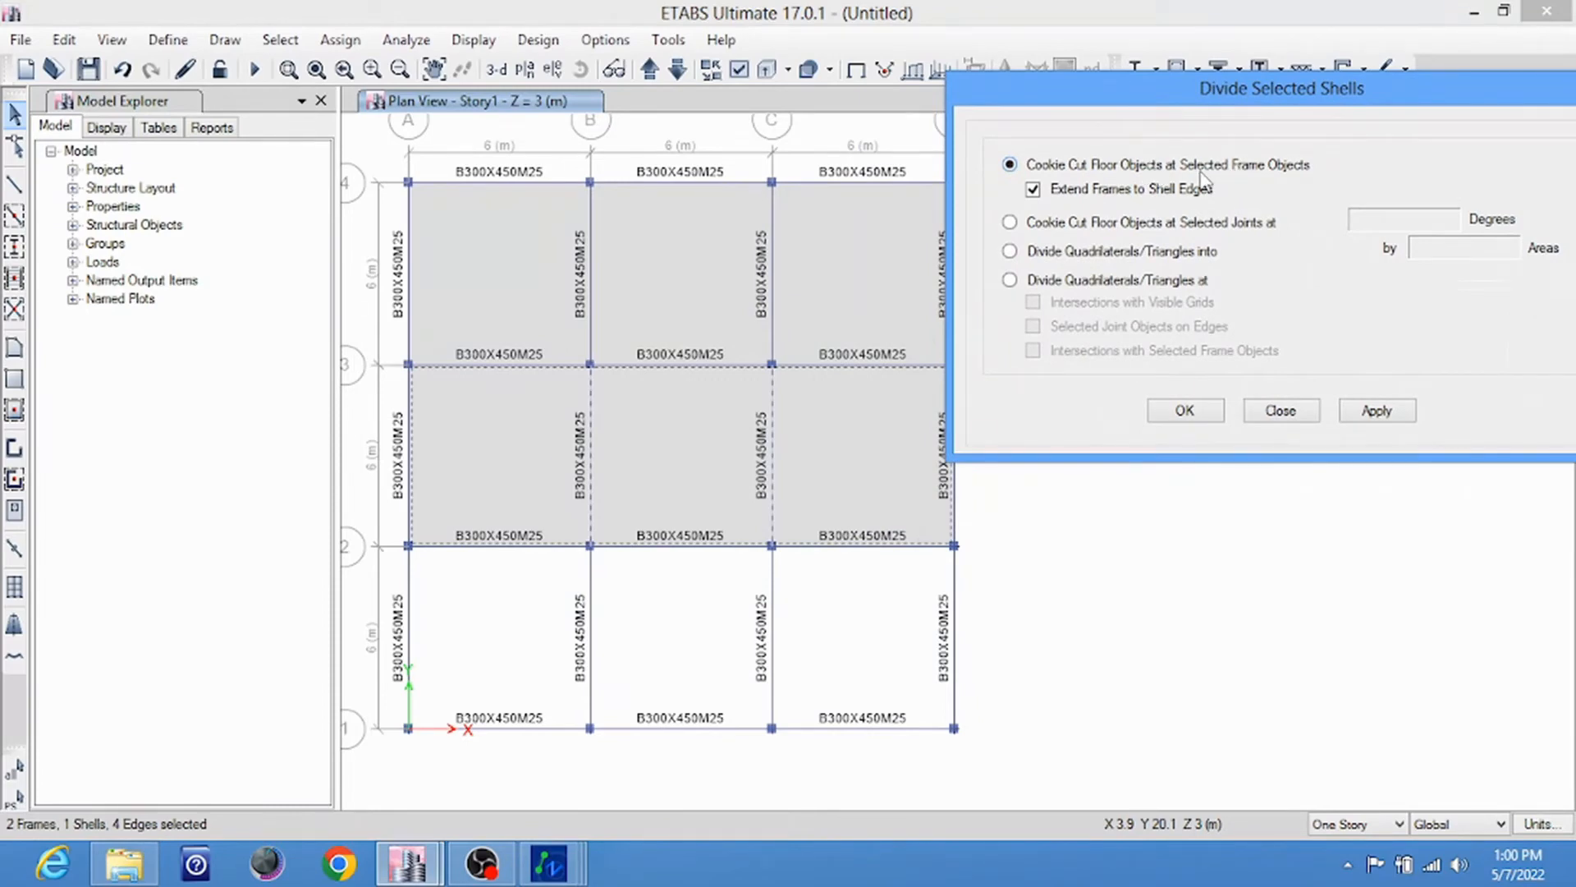
left_click(1375, 412)
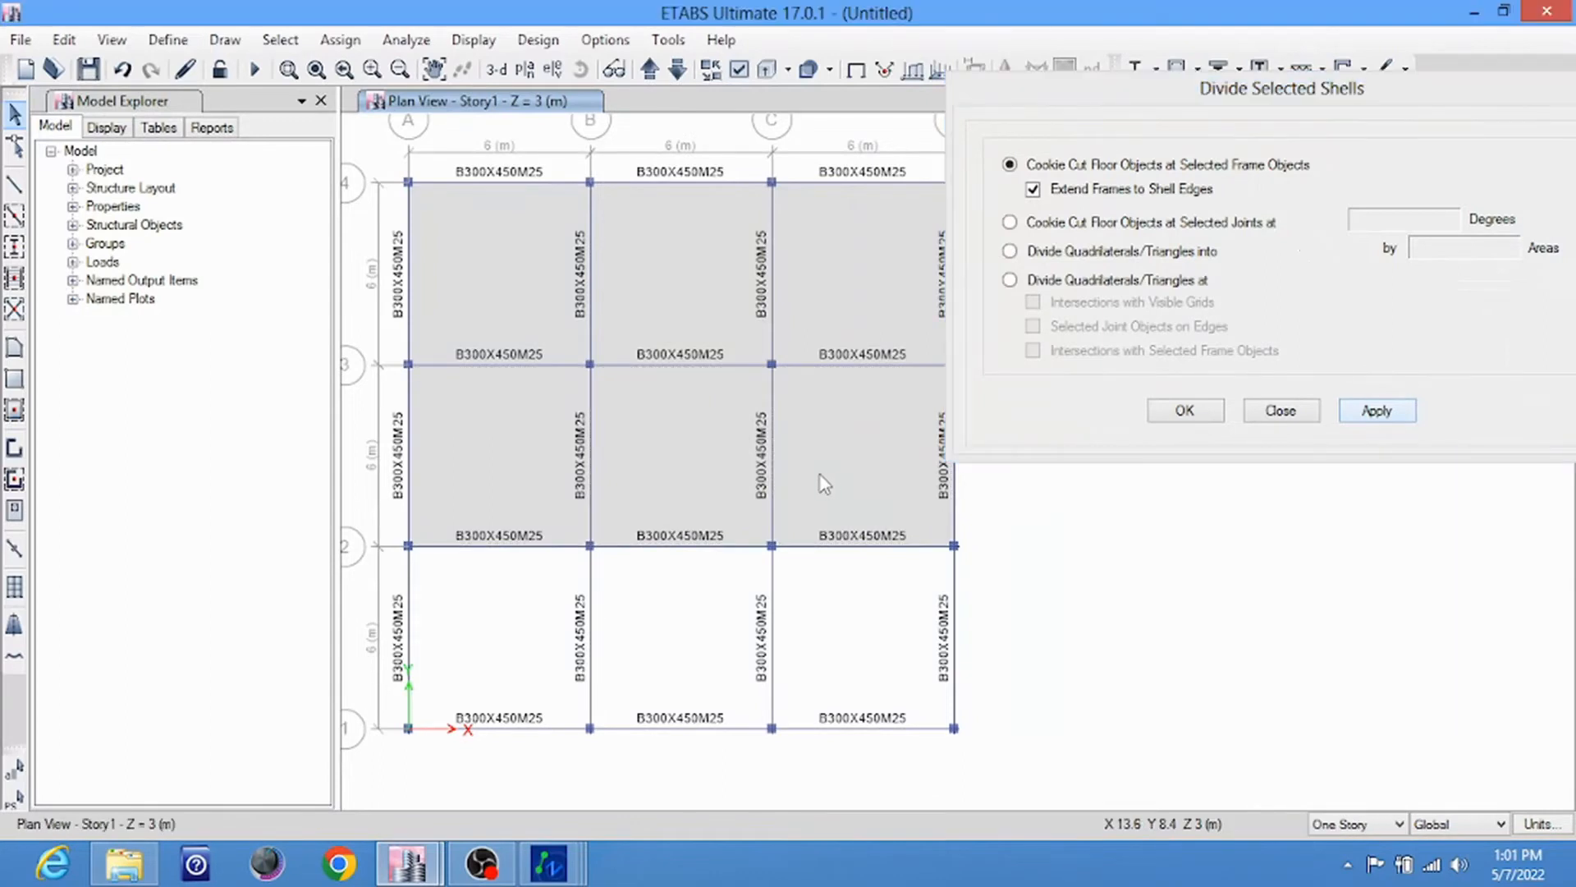
Replicate the three slabs between grids 2 and 3 linearly once with dx 0 and dy -6 m
left_click(674, 464)
left_click(506, 465)
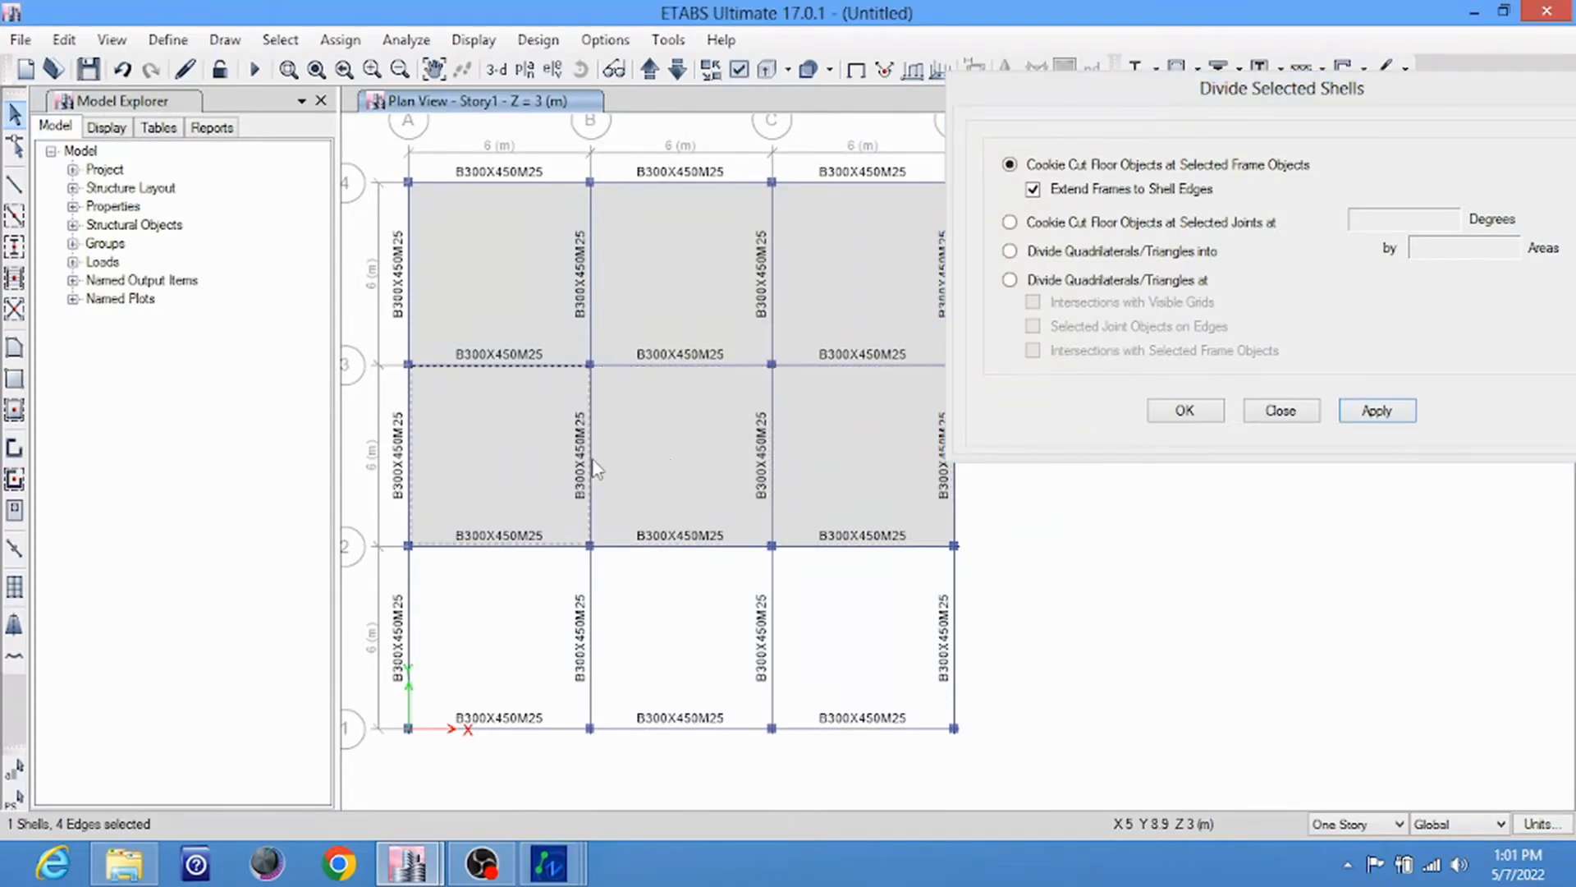
left_click(681, 464)
left_click(852, 460)
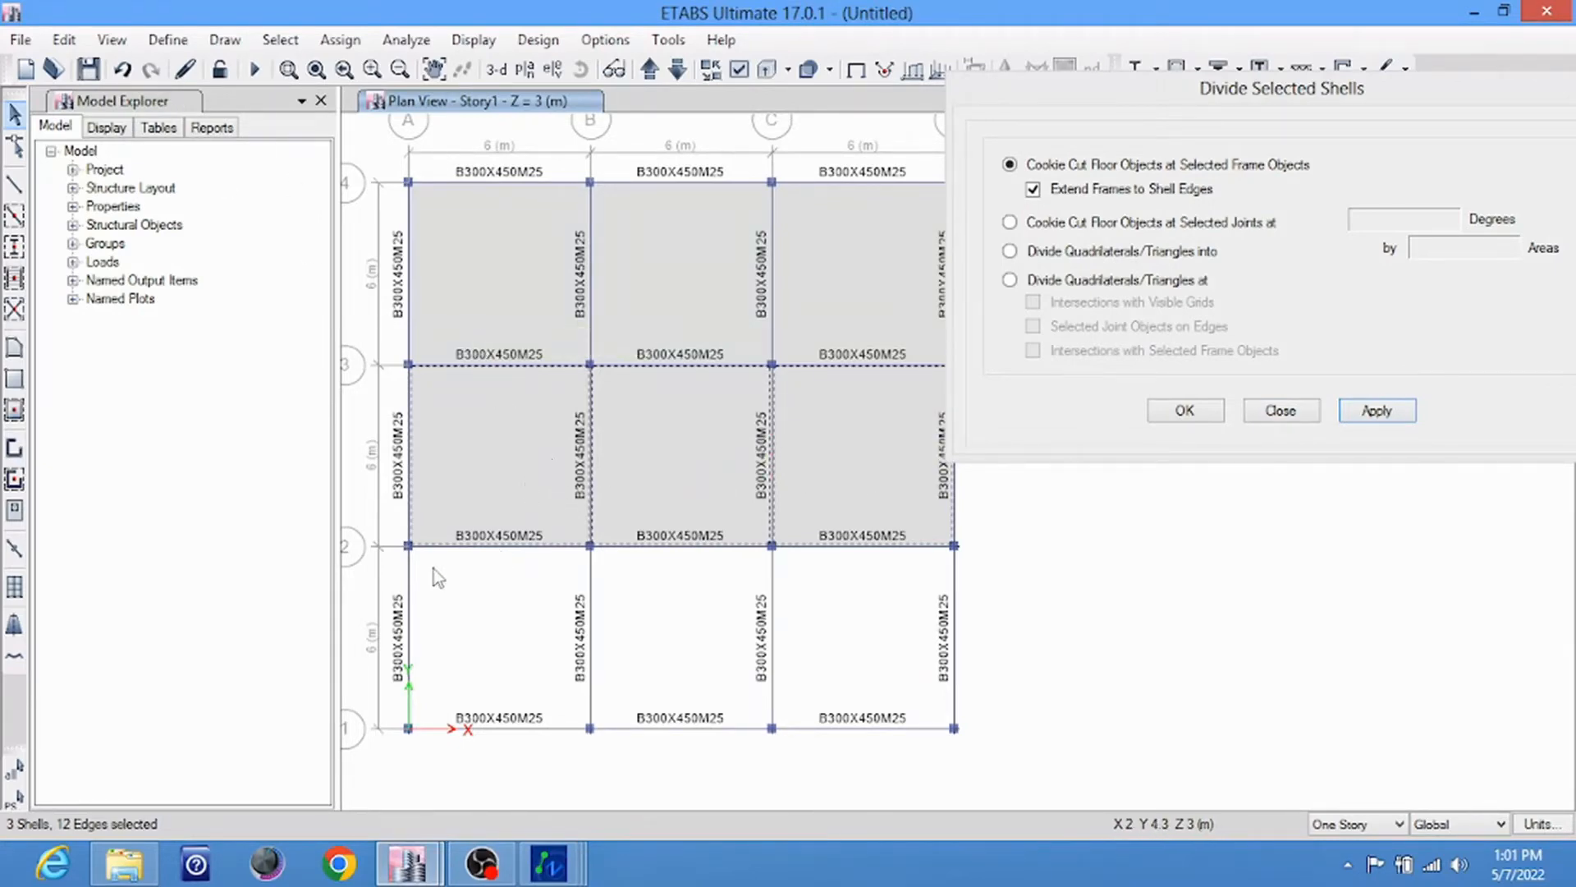
left_click(64, 39)
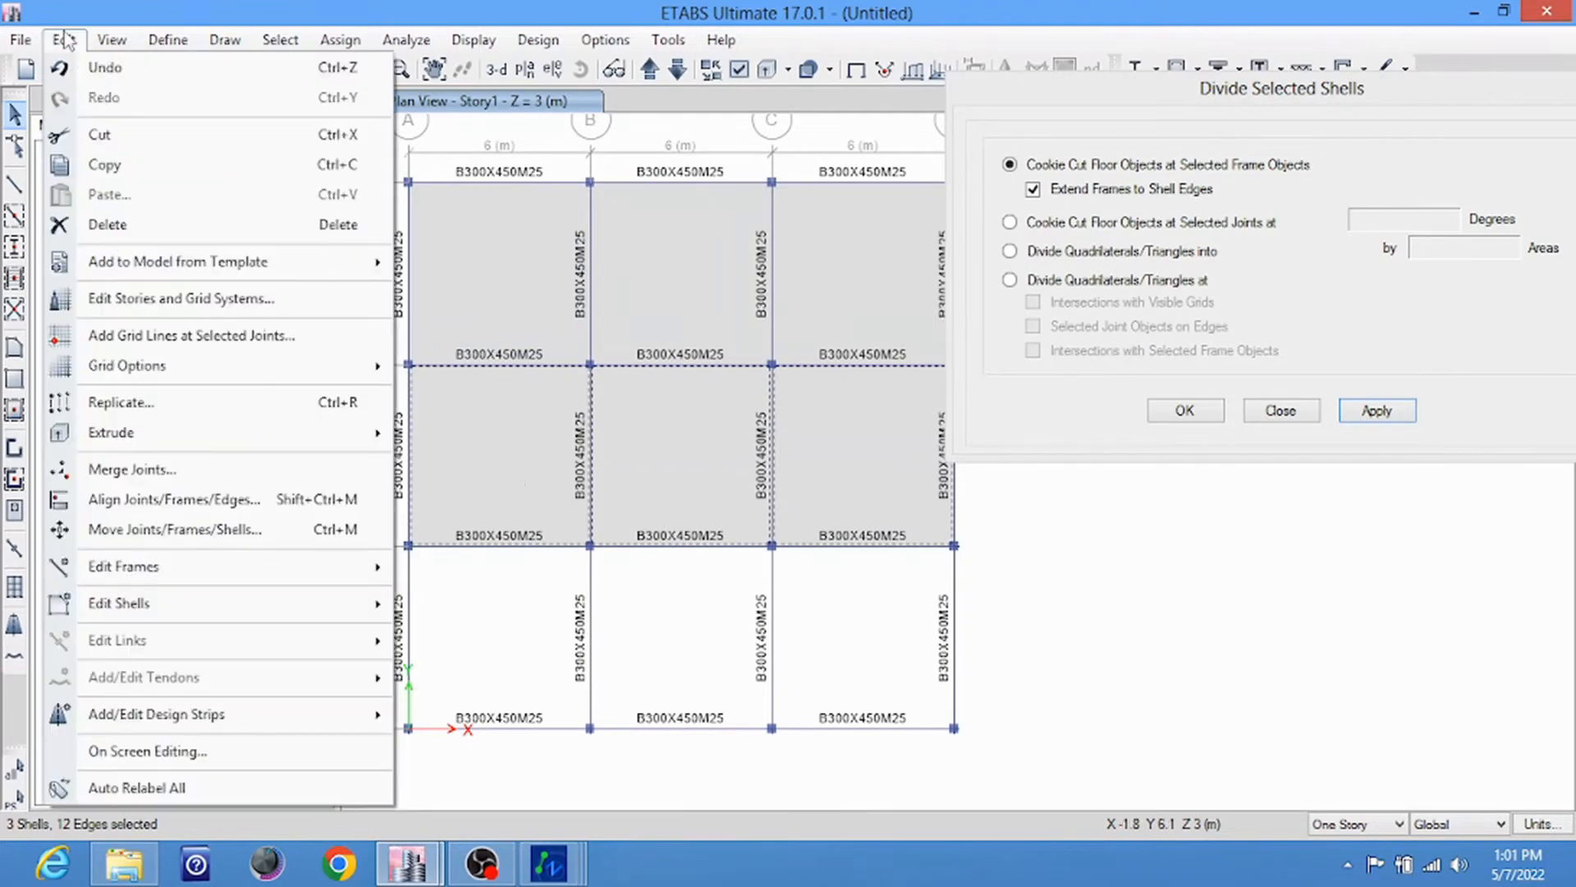
key("Escape")
key("ctrl+r")
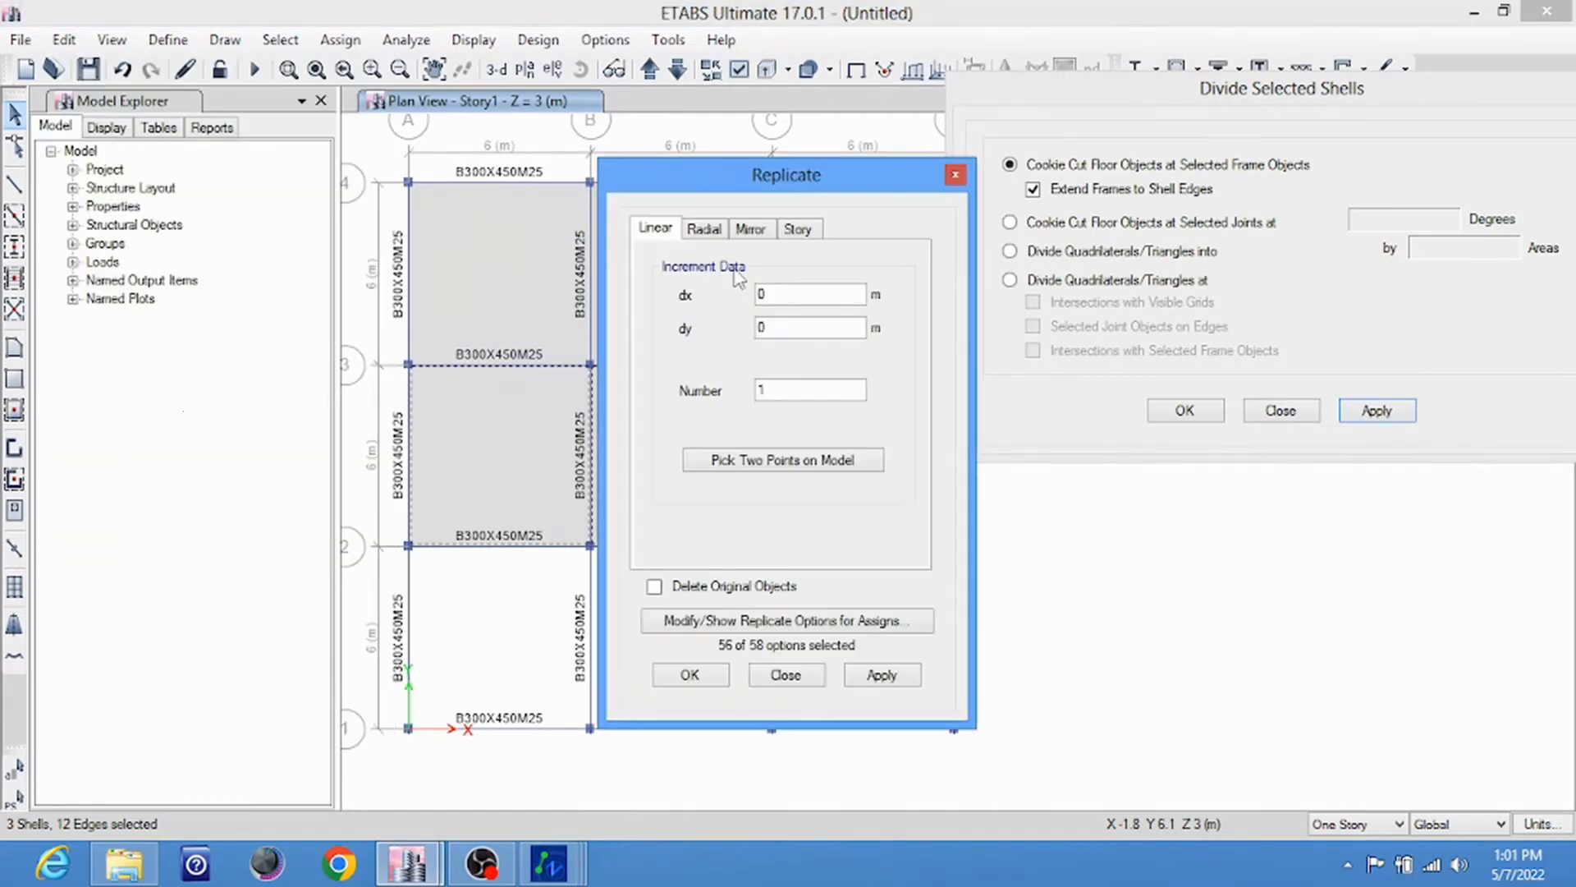
double_click(771, 327)
left_click(880, 674)
left_click(846, 678)
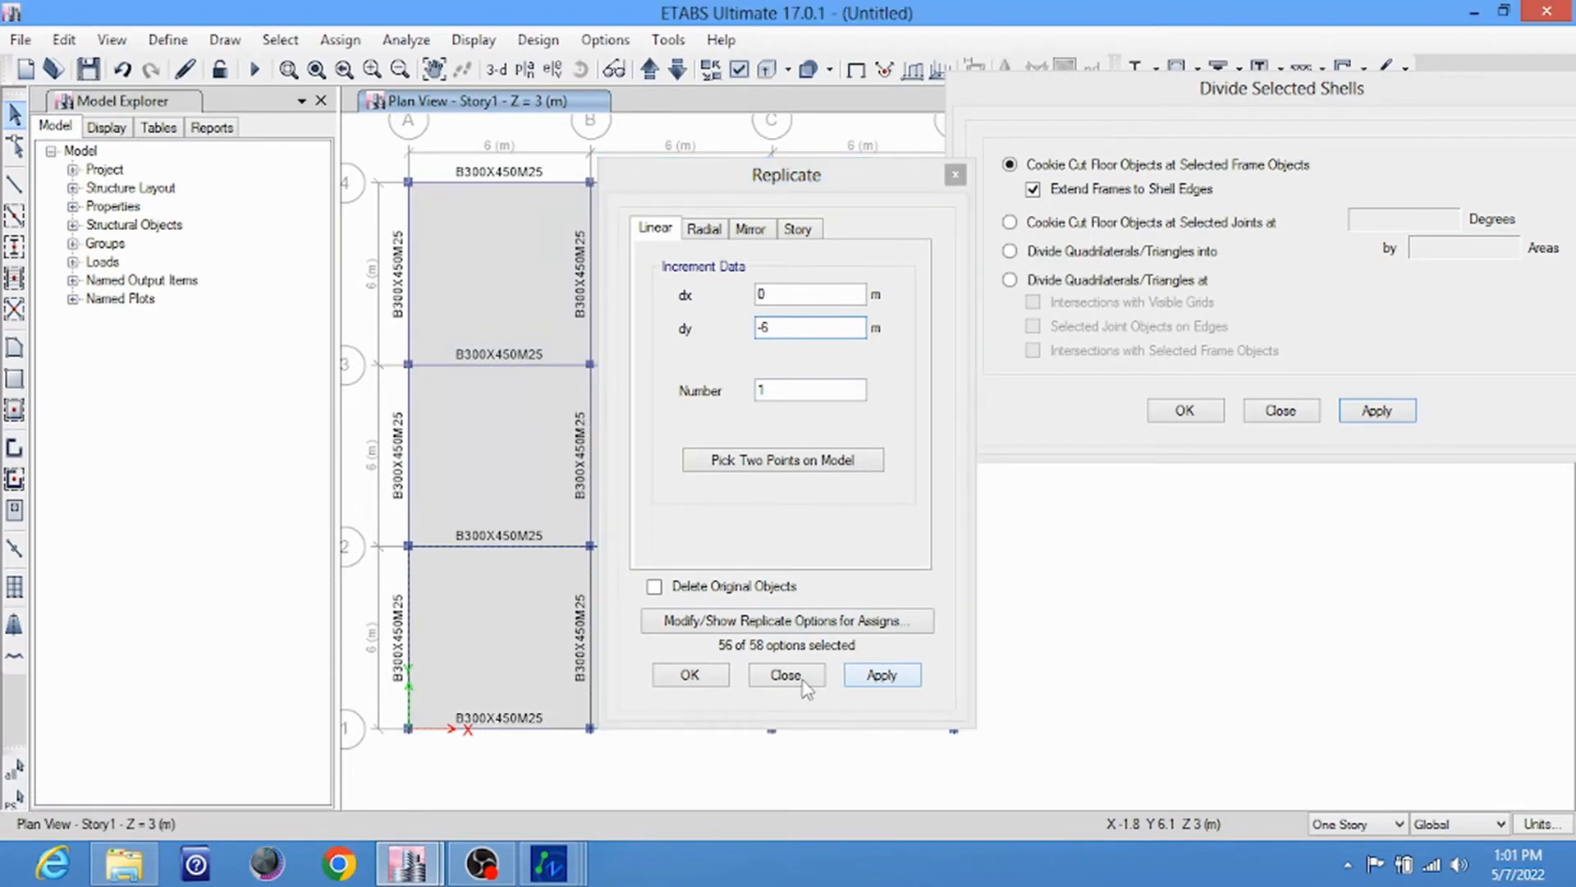
left_click(786, 675)
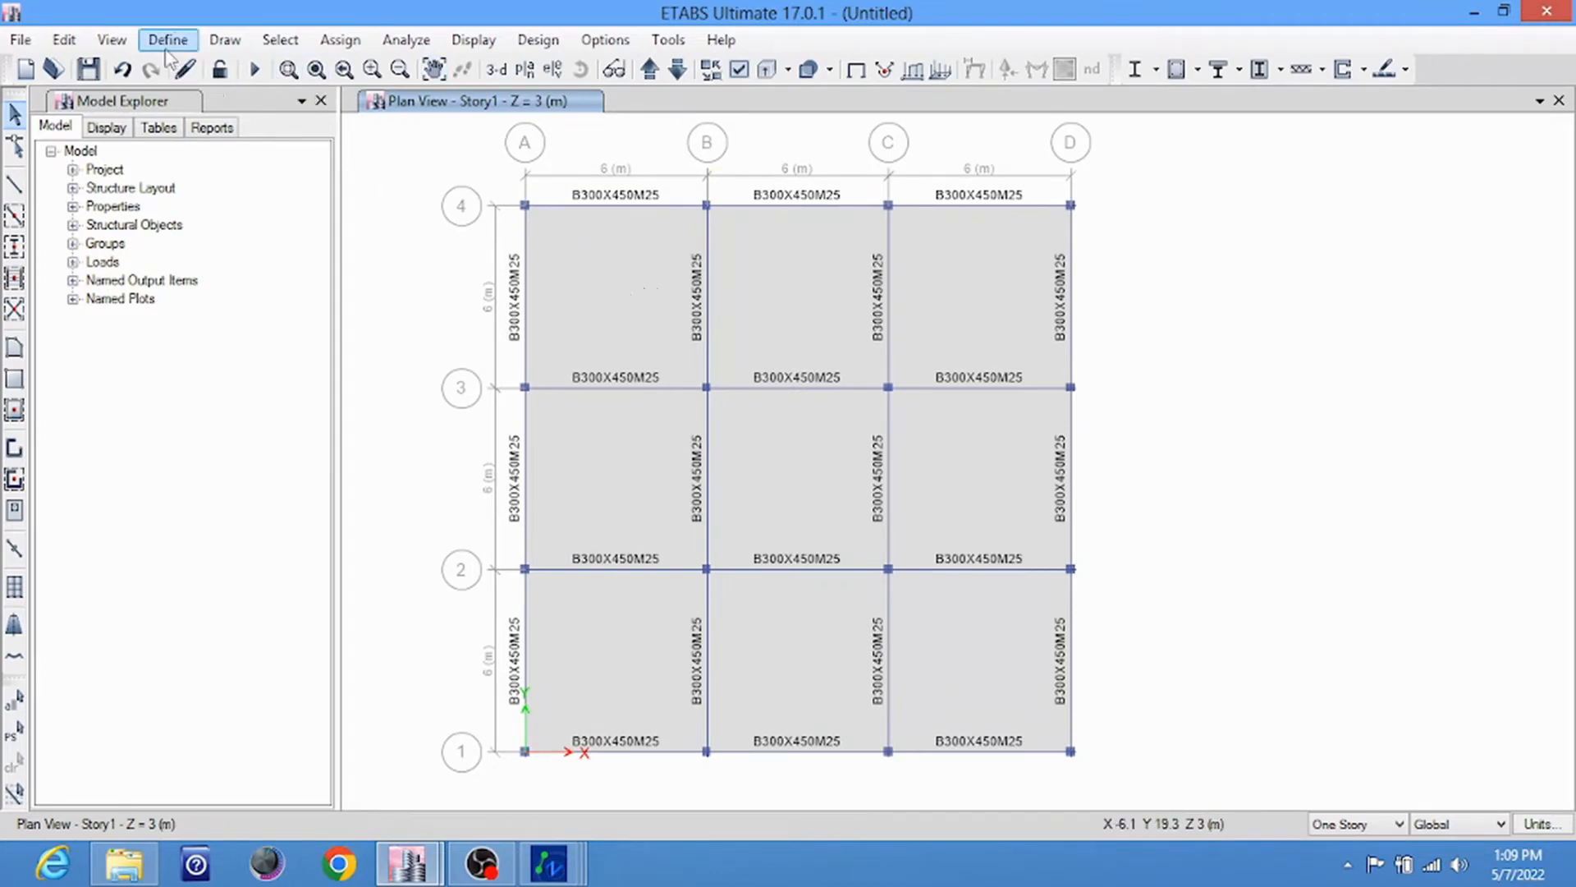
Add a load pattern named FF of type Super Dead with self weight multiplier 0
left_click(169, 43)
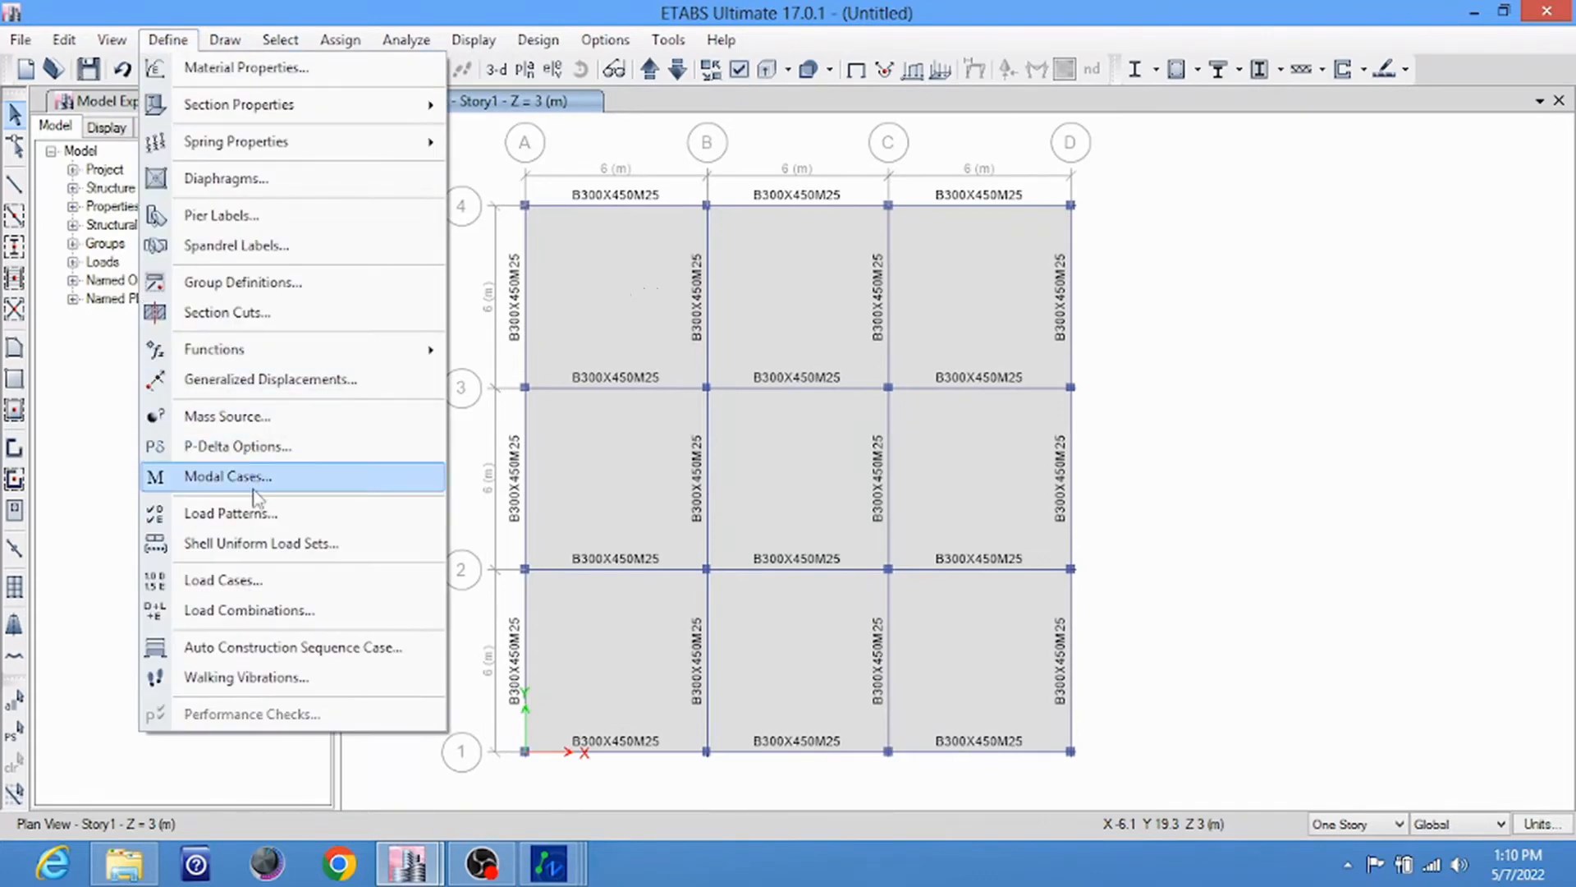
left_click(263, 515)
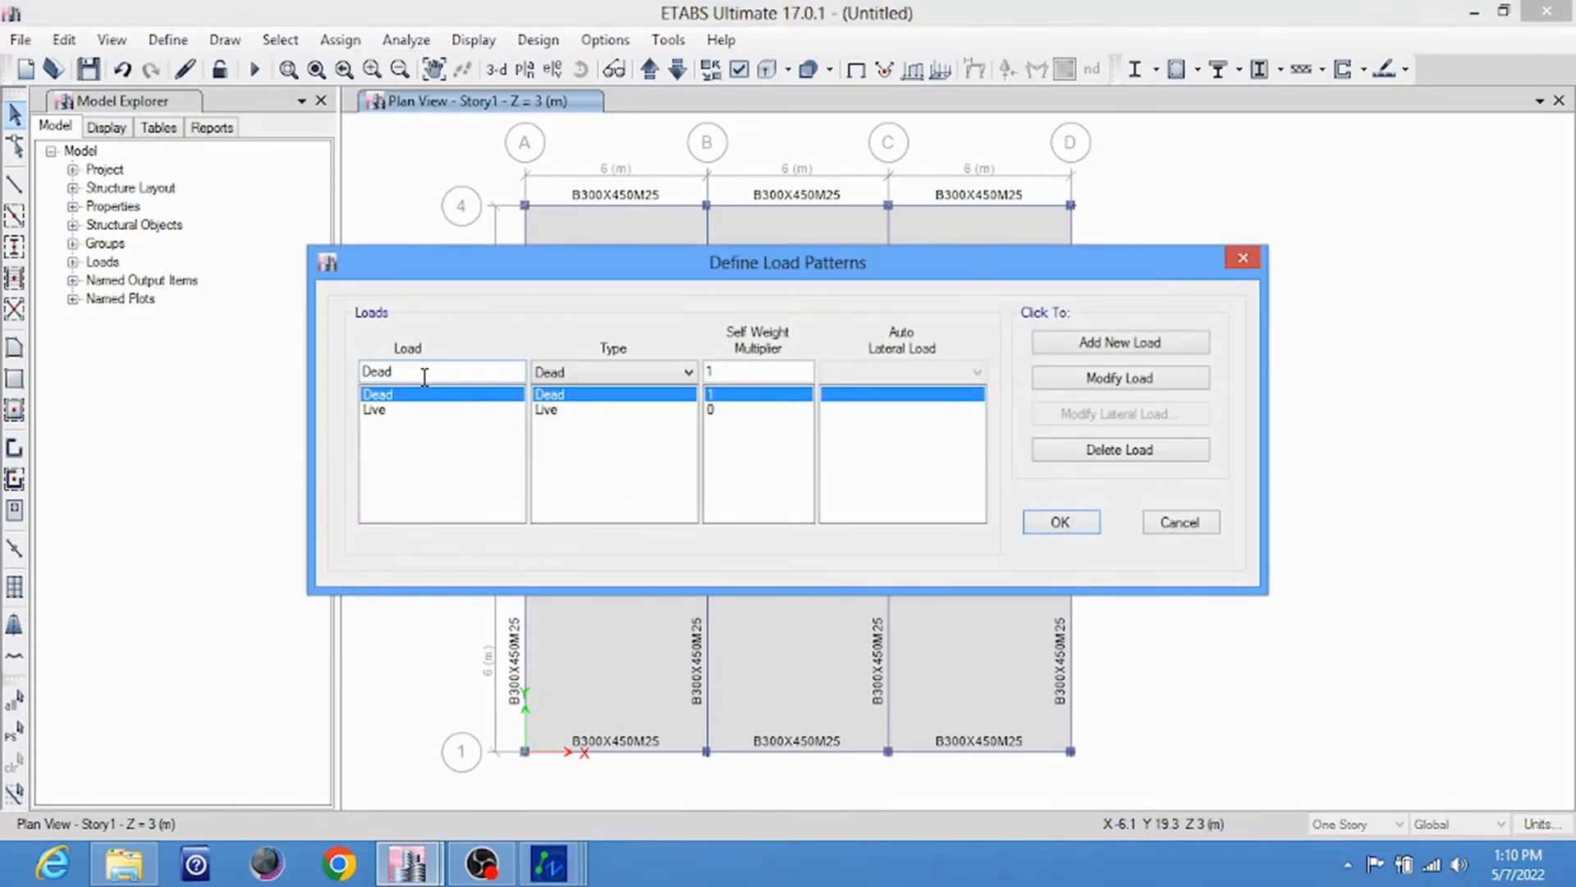
left_click(404, 410)
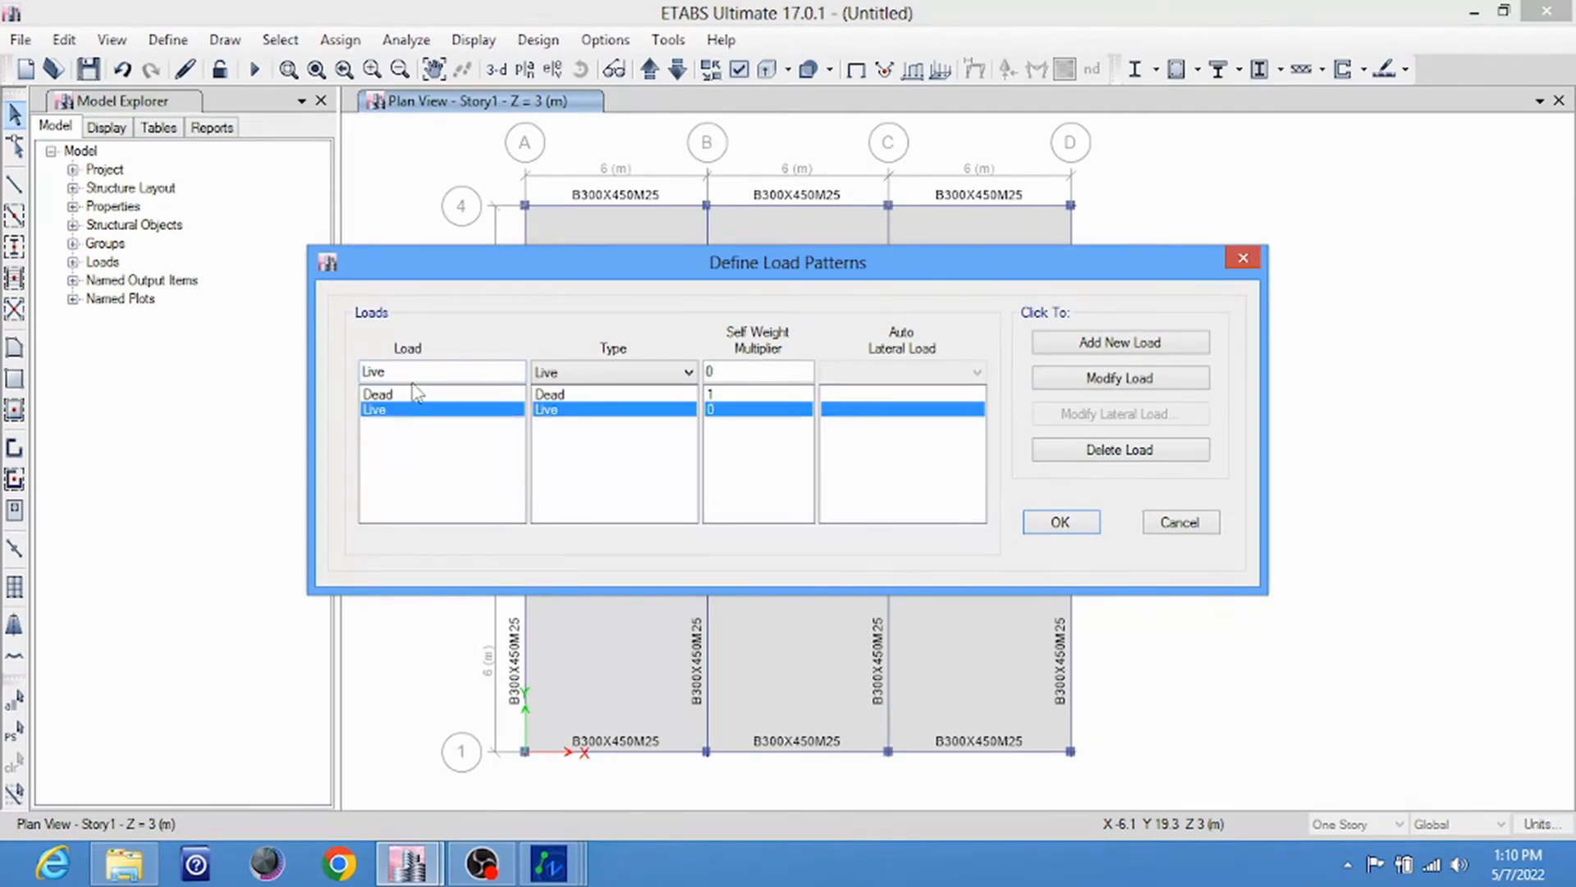
double_click(417, 371)
type("FF")
left_click(686, 374)
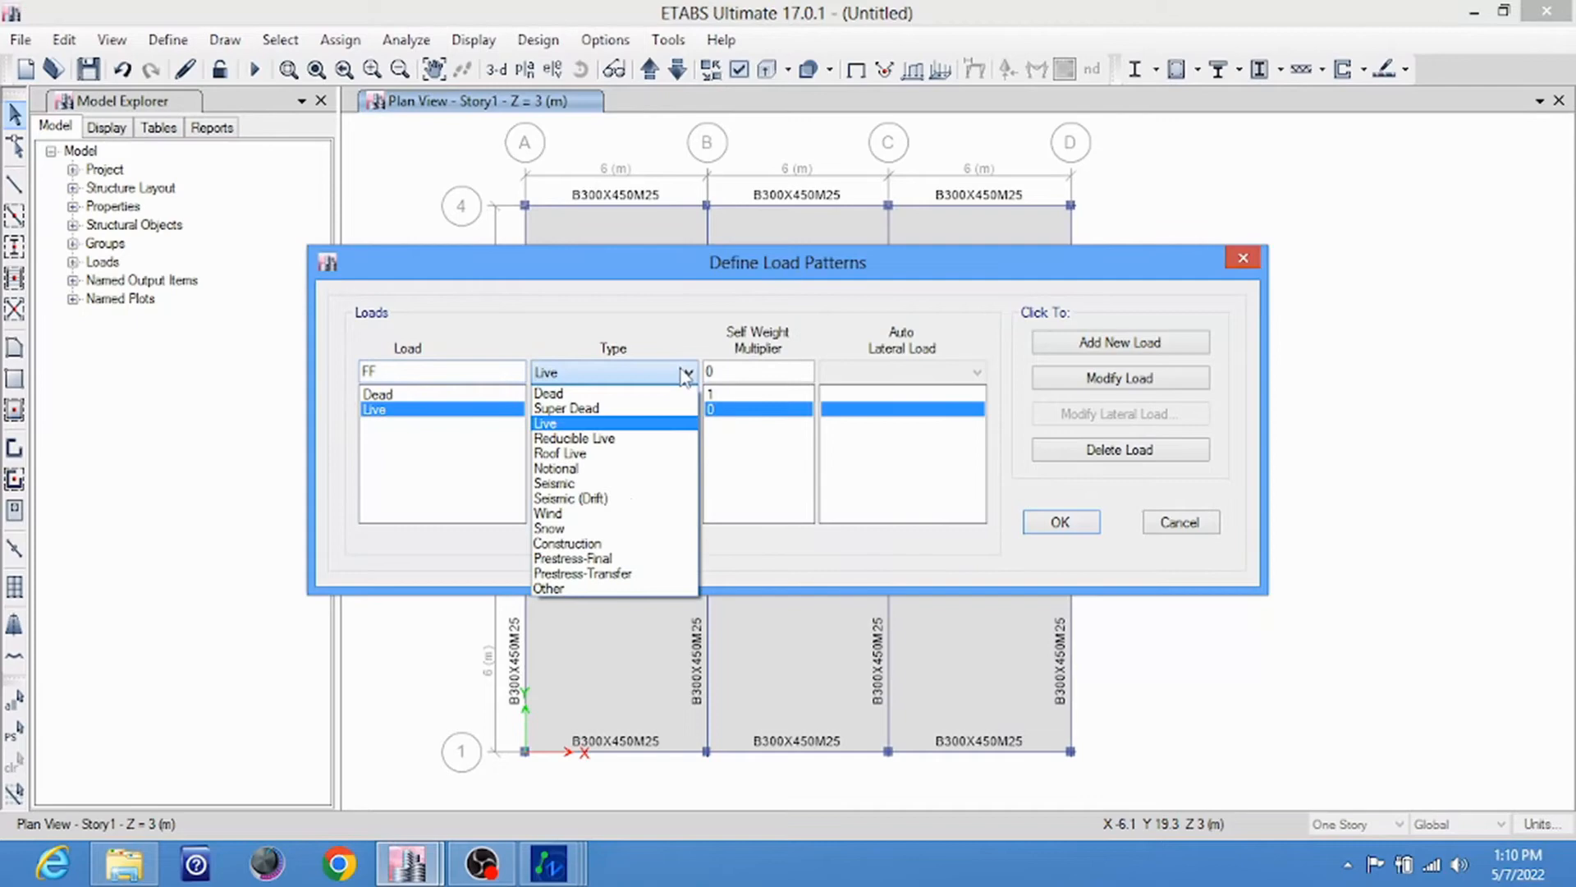
left_click(628, 412)
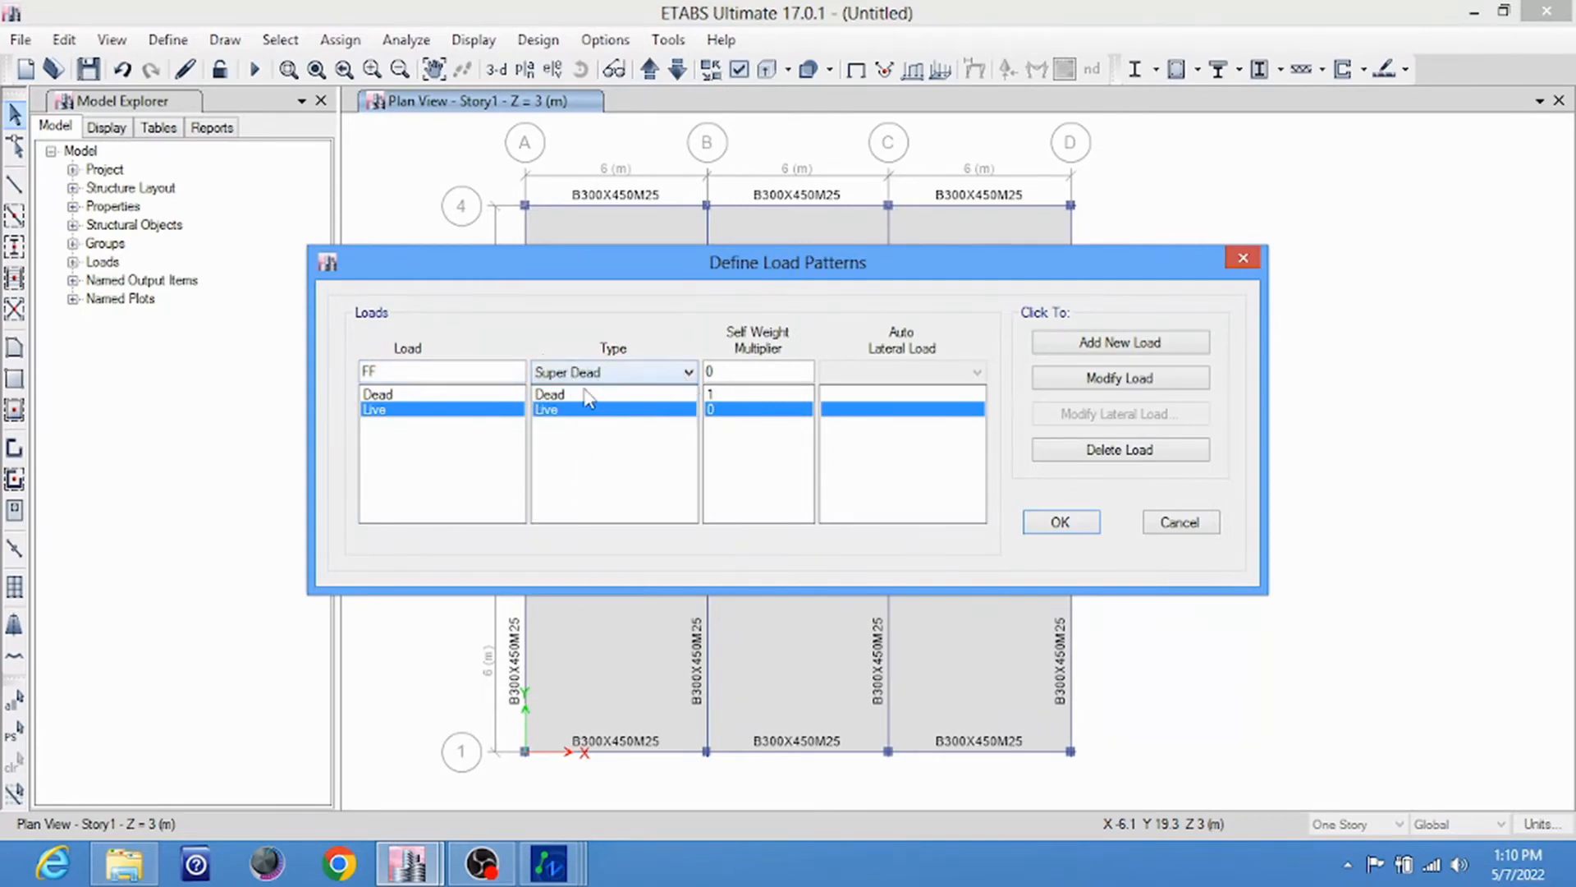
left_click(1105, 344)
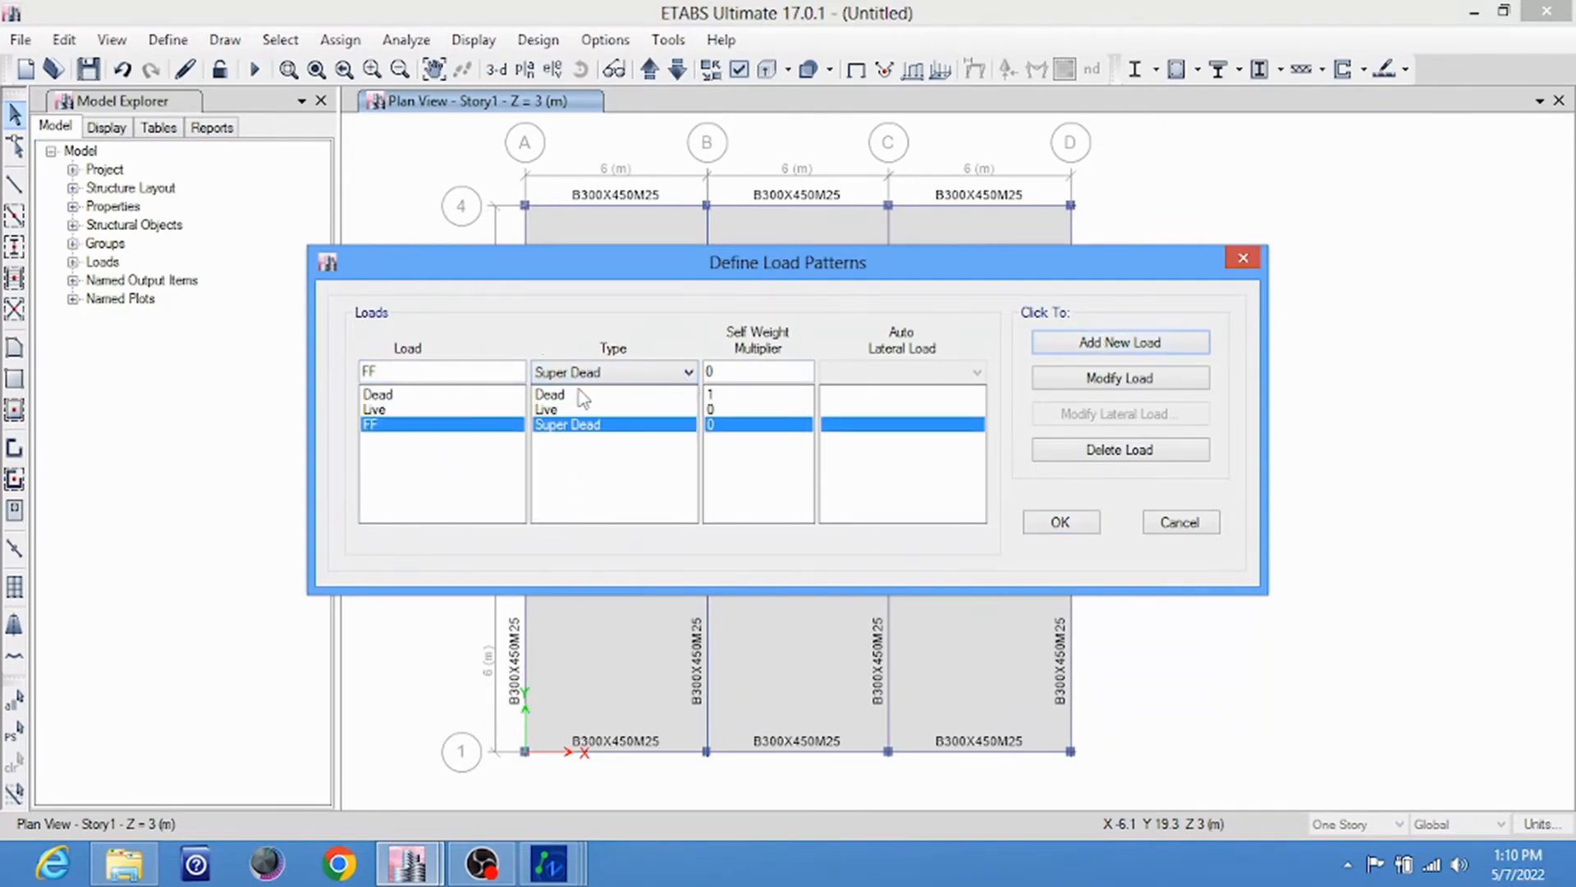
Add Super Dead load patterns named WALL and SUNK, both with self weight multiplier 0
left_click(433, 372)
type("WALL")
left_click(1091, 345)
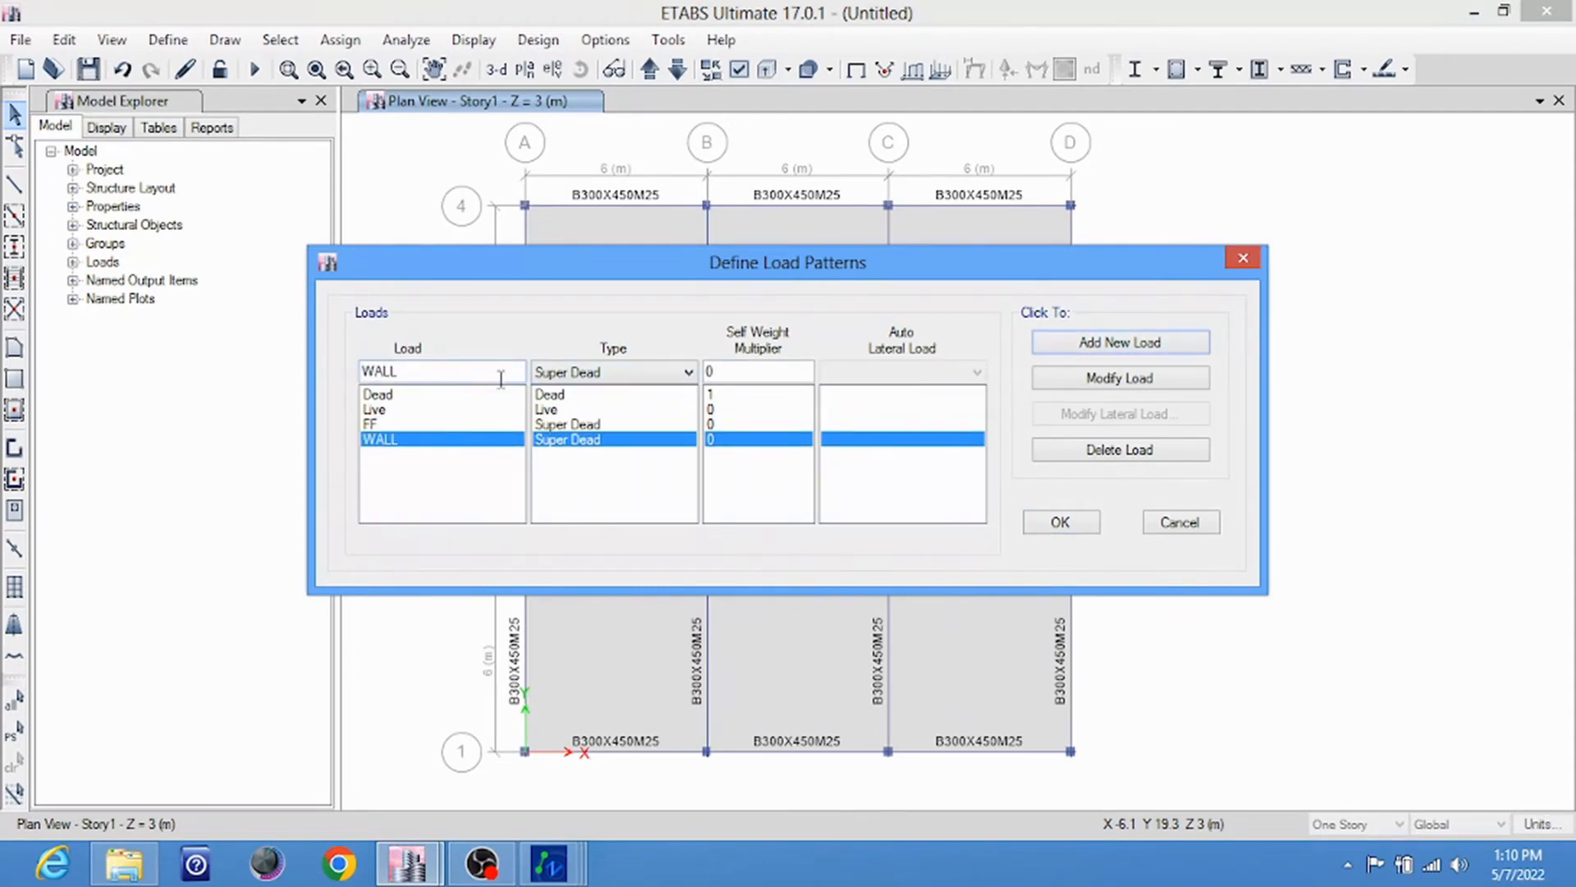
double_click(426, 376)
type("SUNK")
left_click(1125, 346)
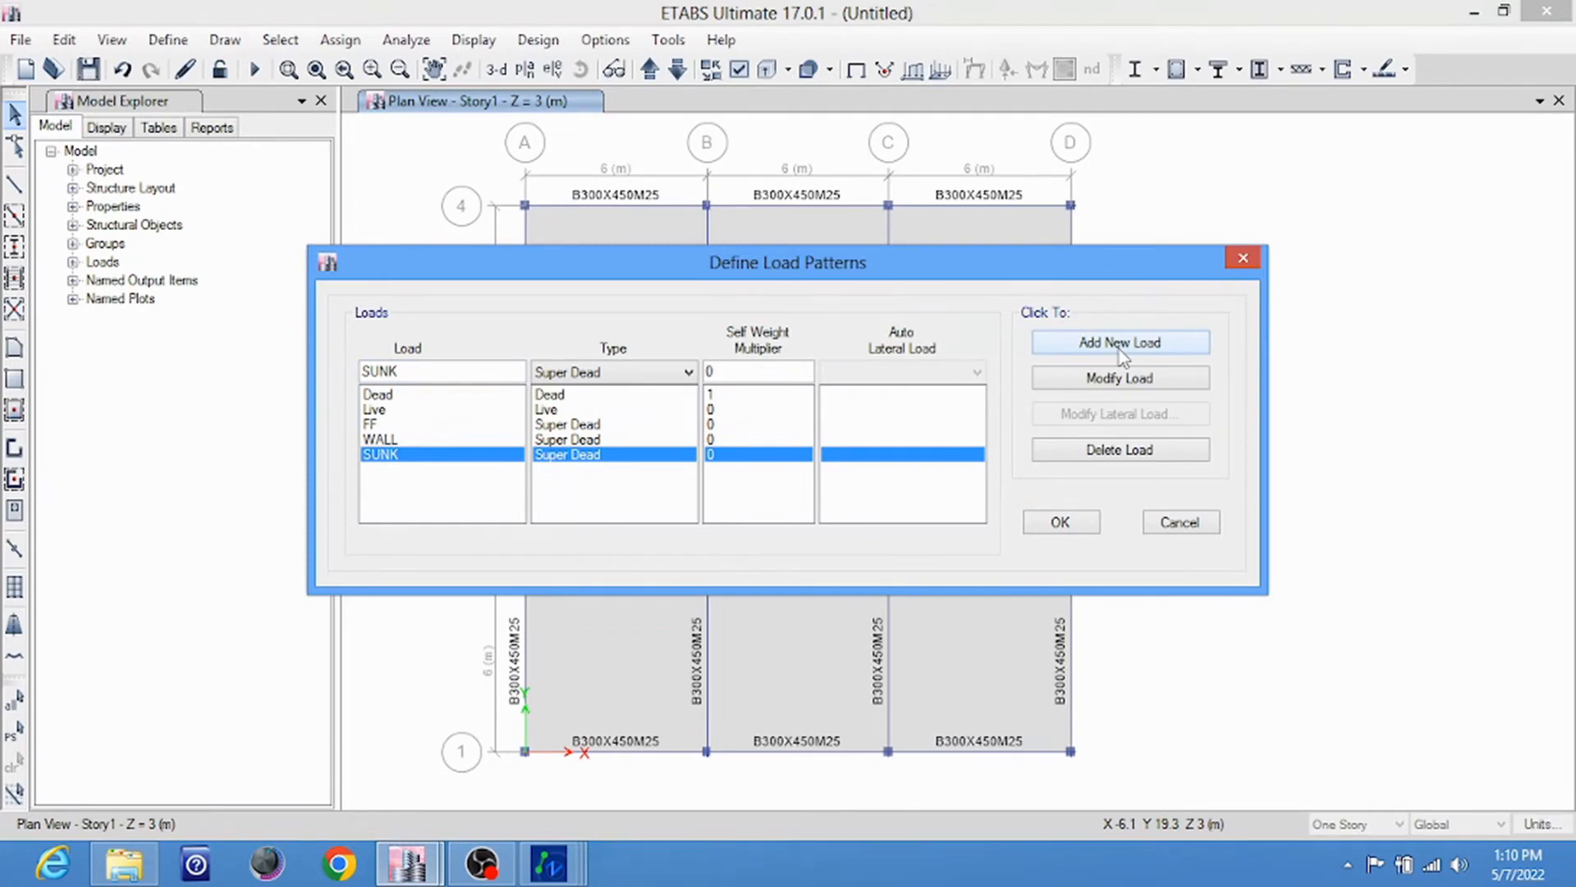
Add Seismic load patterns EQX and EQY with IS 1893:2016 as their auto lateral load
double_click(431, 373)
type("EQX")
left_click(587, 371)
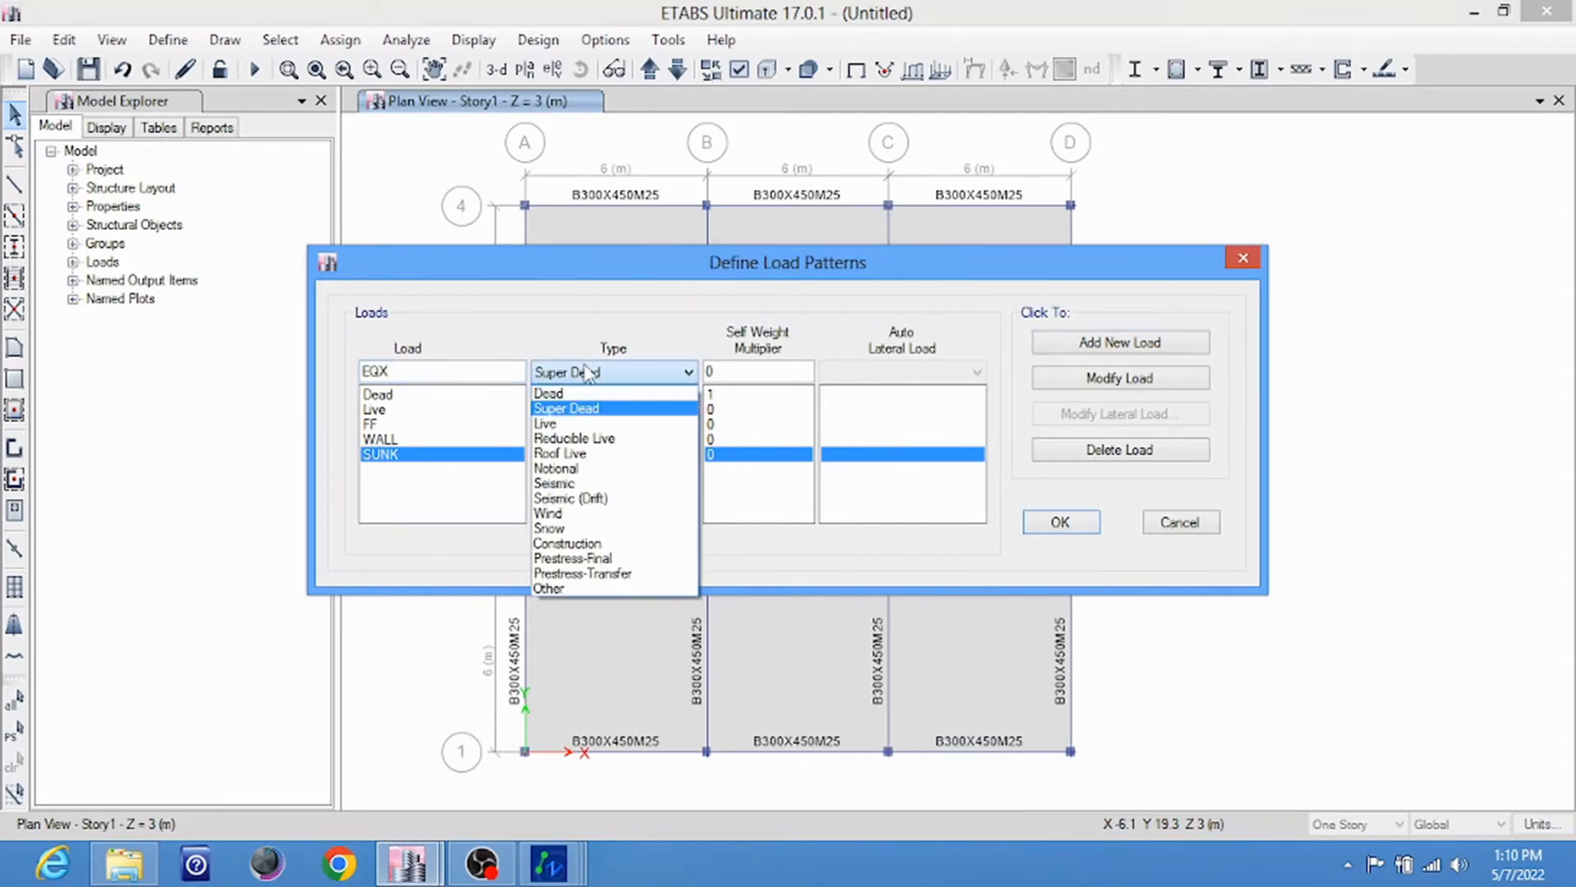
left_click(566, 484)
left_click(917, 373)
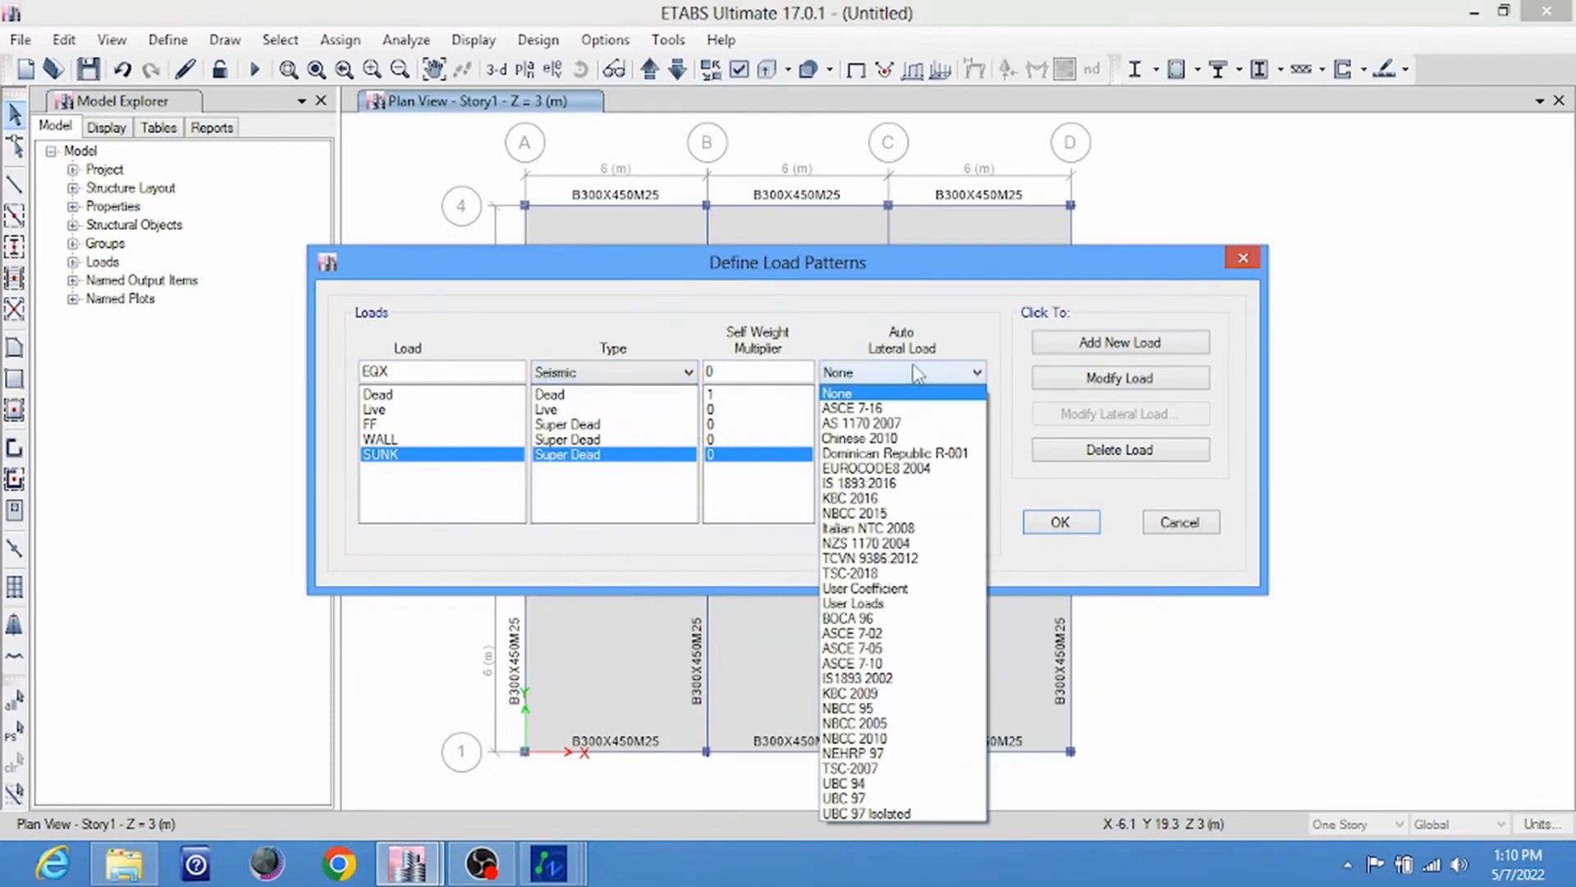
left_click(885, 489)
left_click(1091, 345)
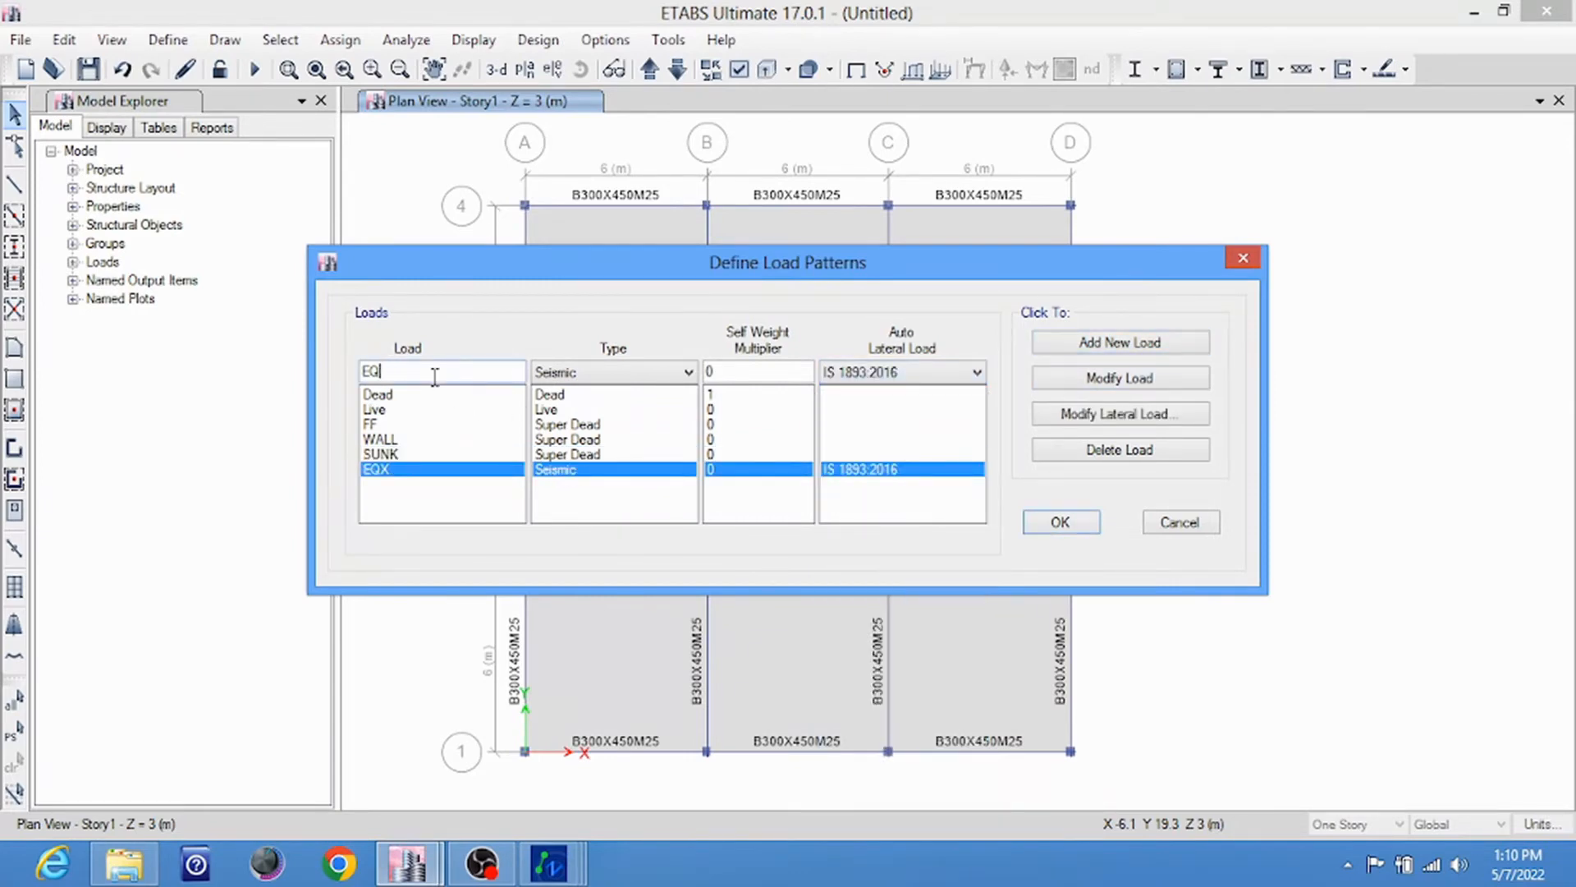
type("Y")
left_click(1097, 344)
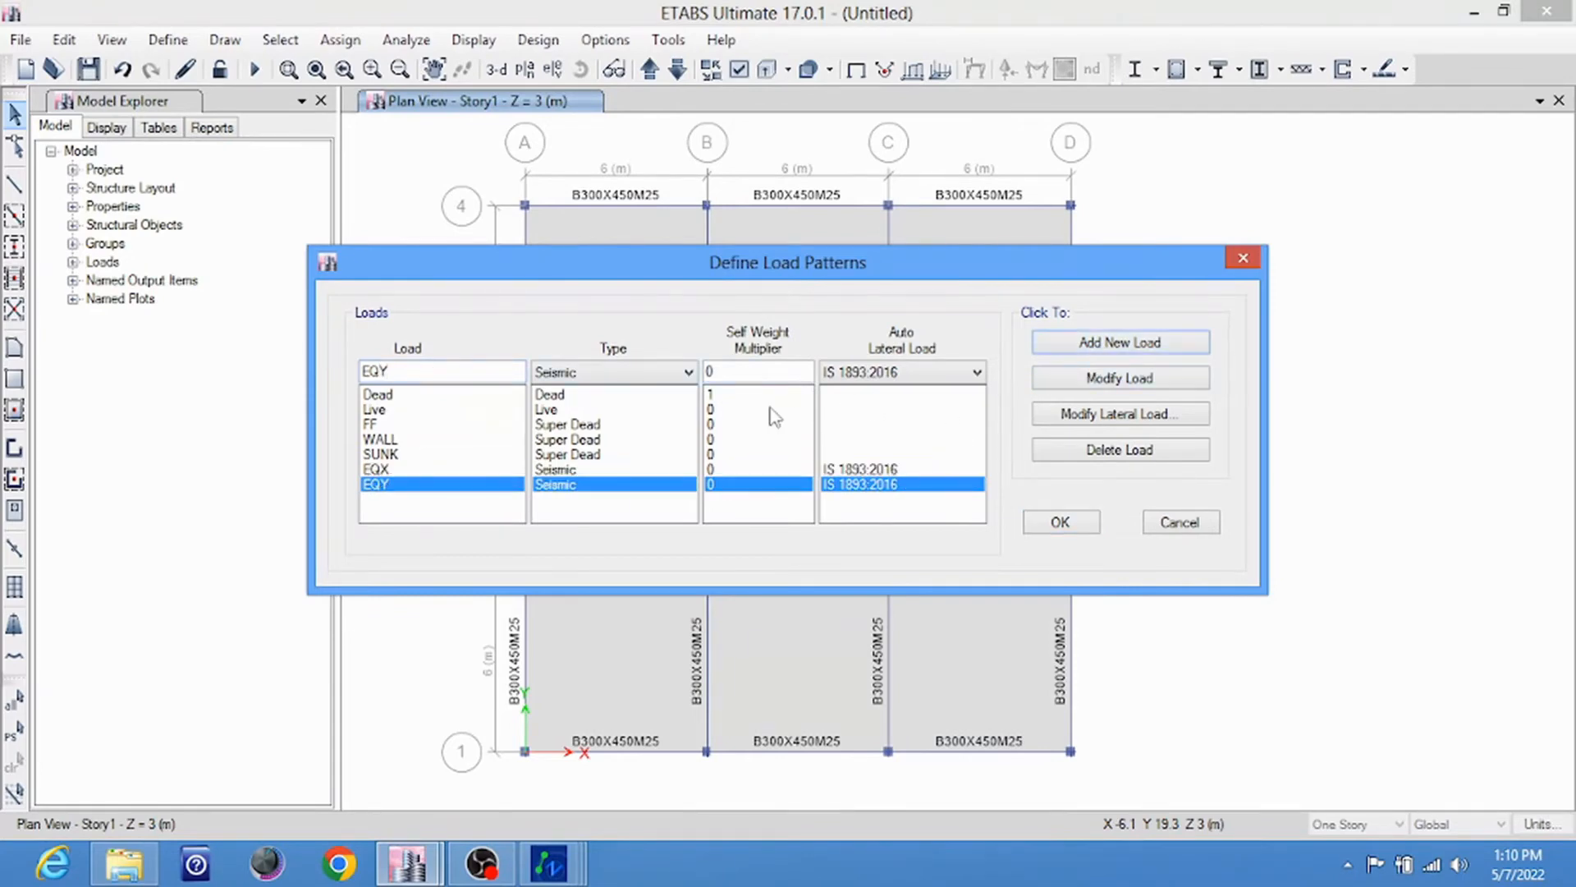
Add Wind load patterns WINDX and WINDY with Indian IS 875:2015 as auto lateral load, and save the load pattern definitions
double_click(431, 376)
type("WINDX")
left_click(976, 374)
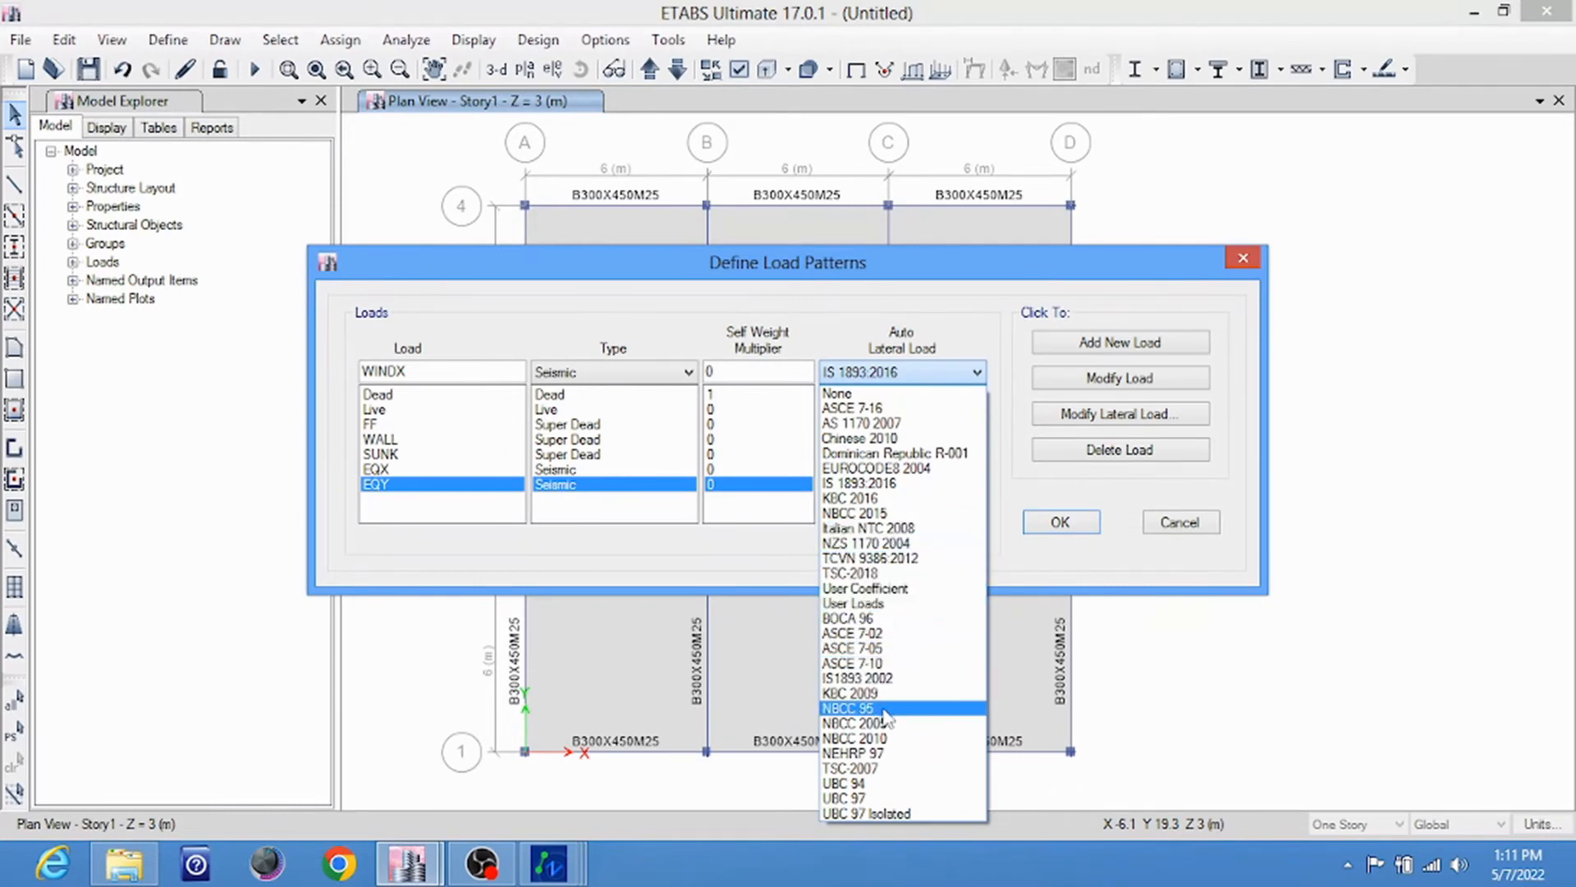
left_click(654, 373)
left_click(654, 373)
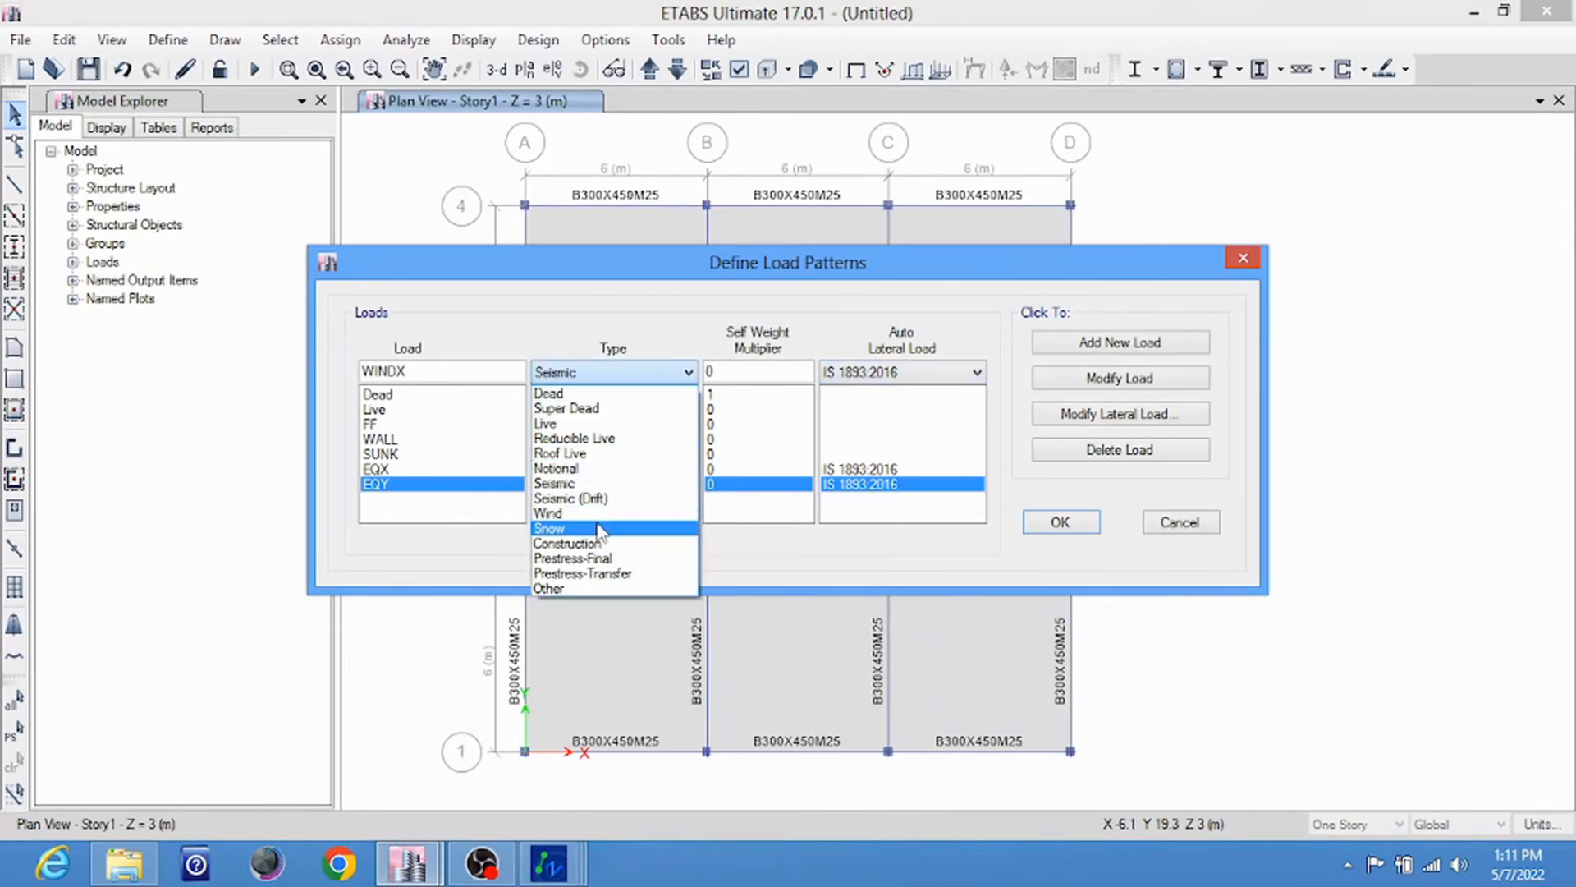
left_click(574, 510)
left_click(846, 371)
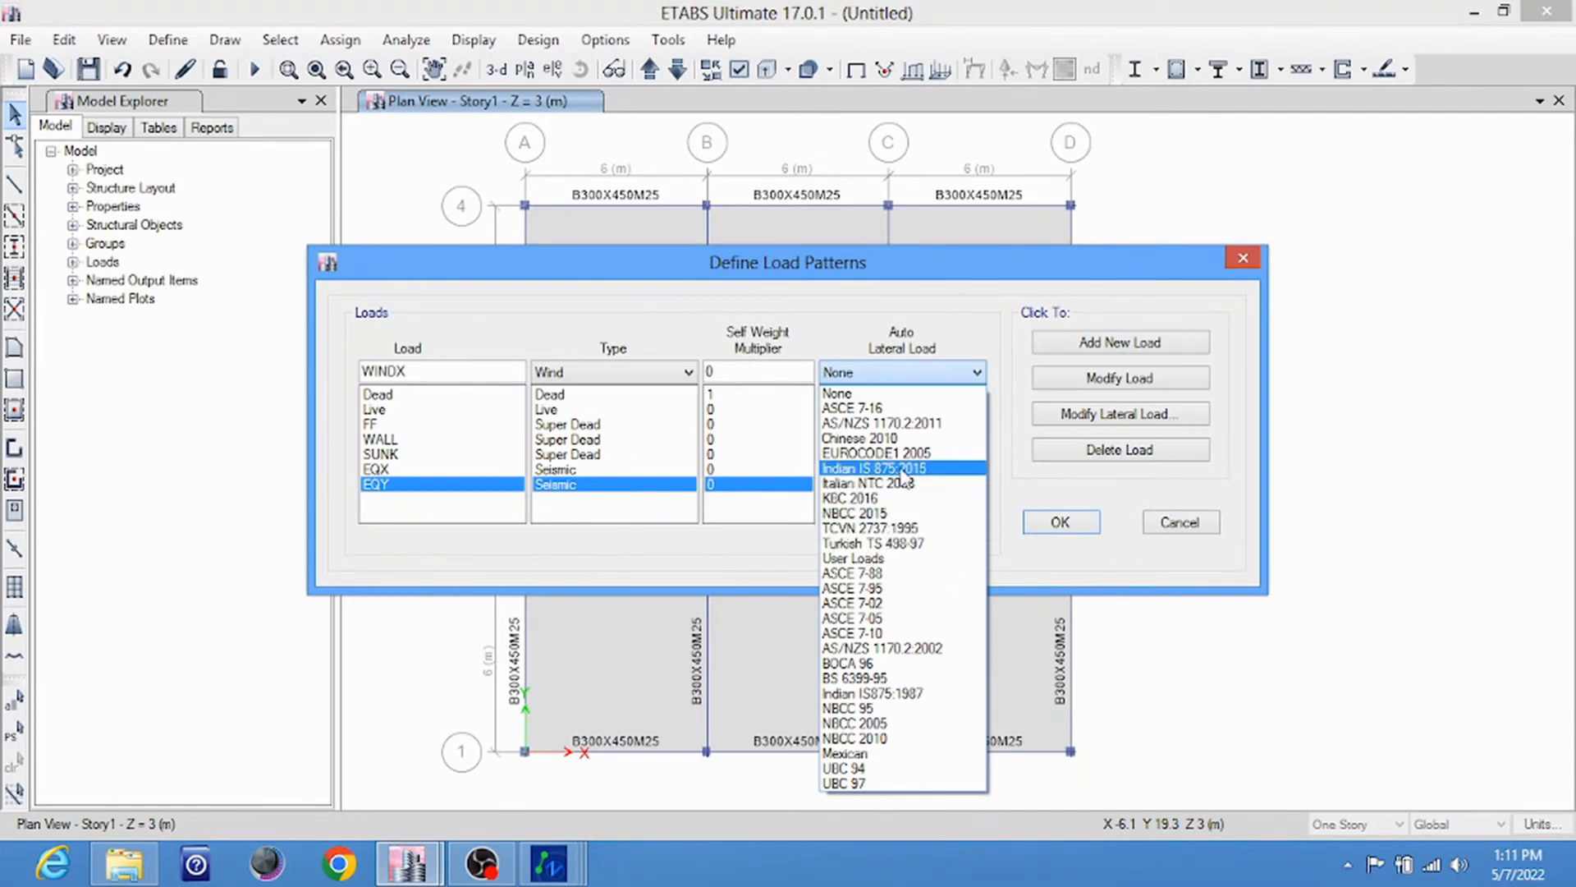
left_click(868, 468)
left_click(1078, 349)
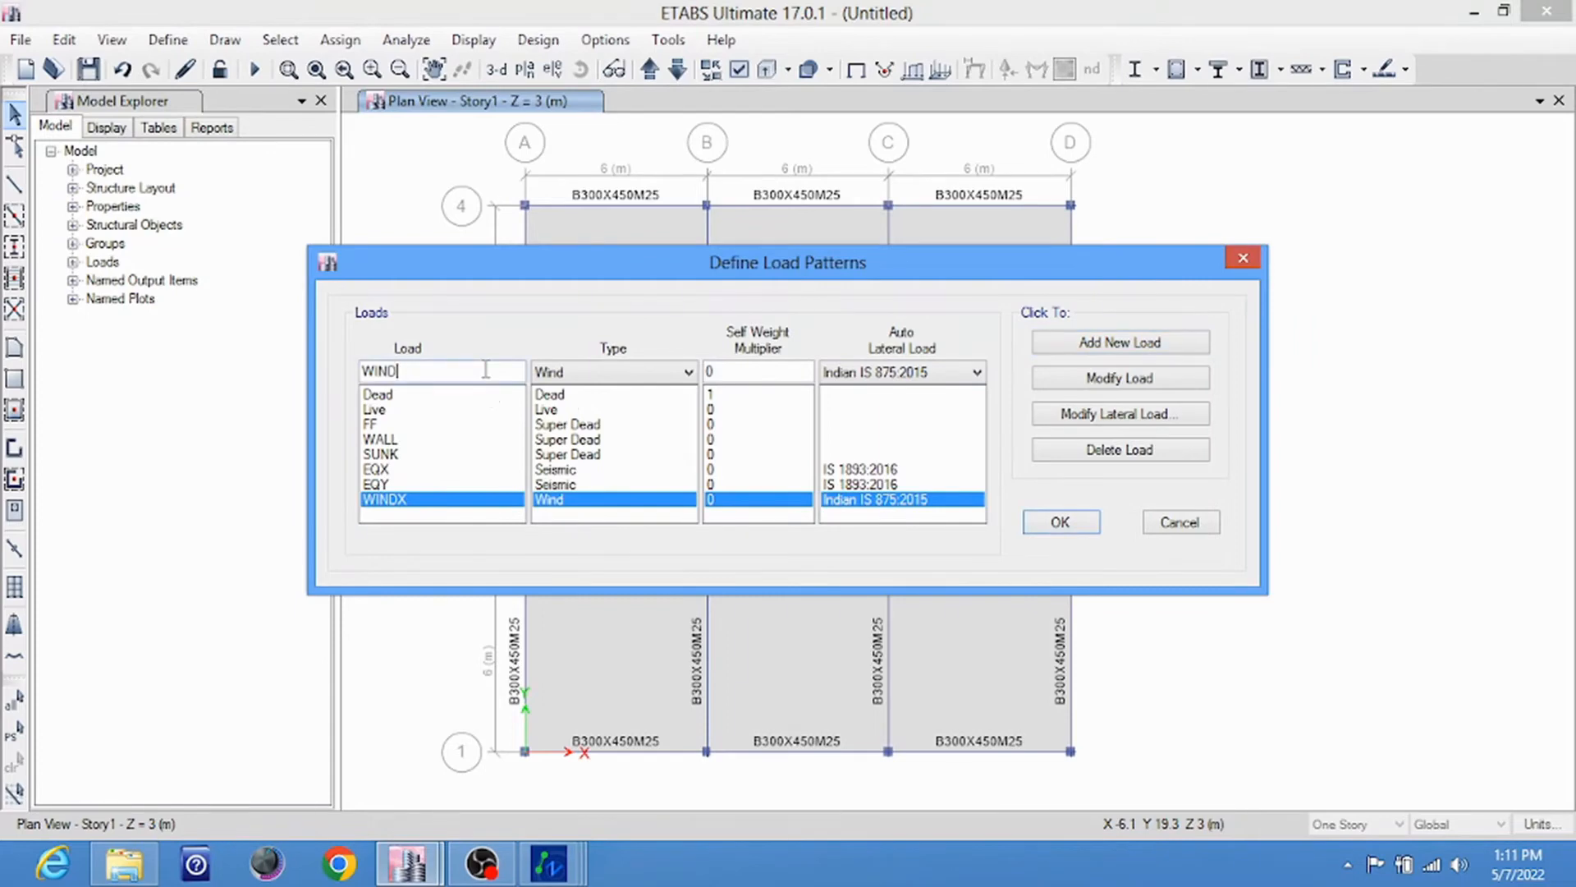
left_click(1141, 355)
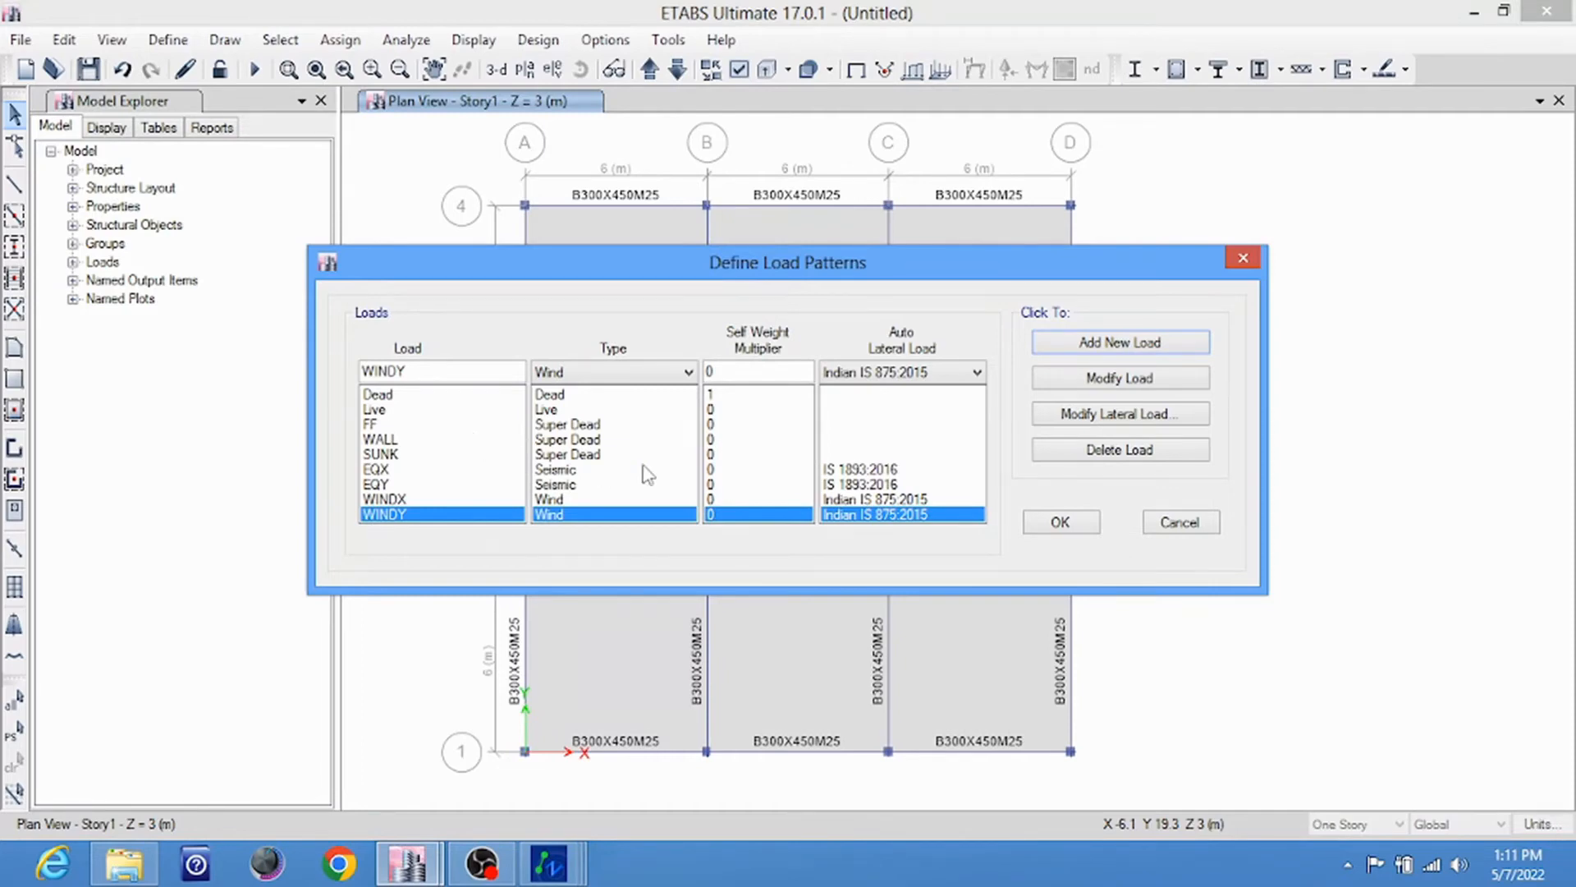
left_click(1040, 522)
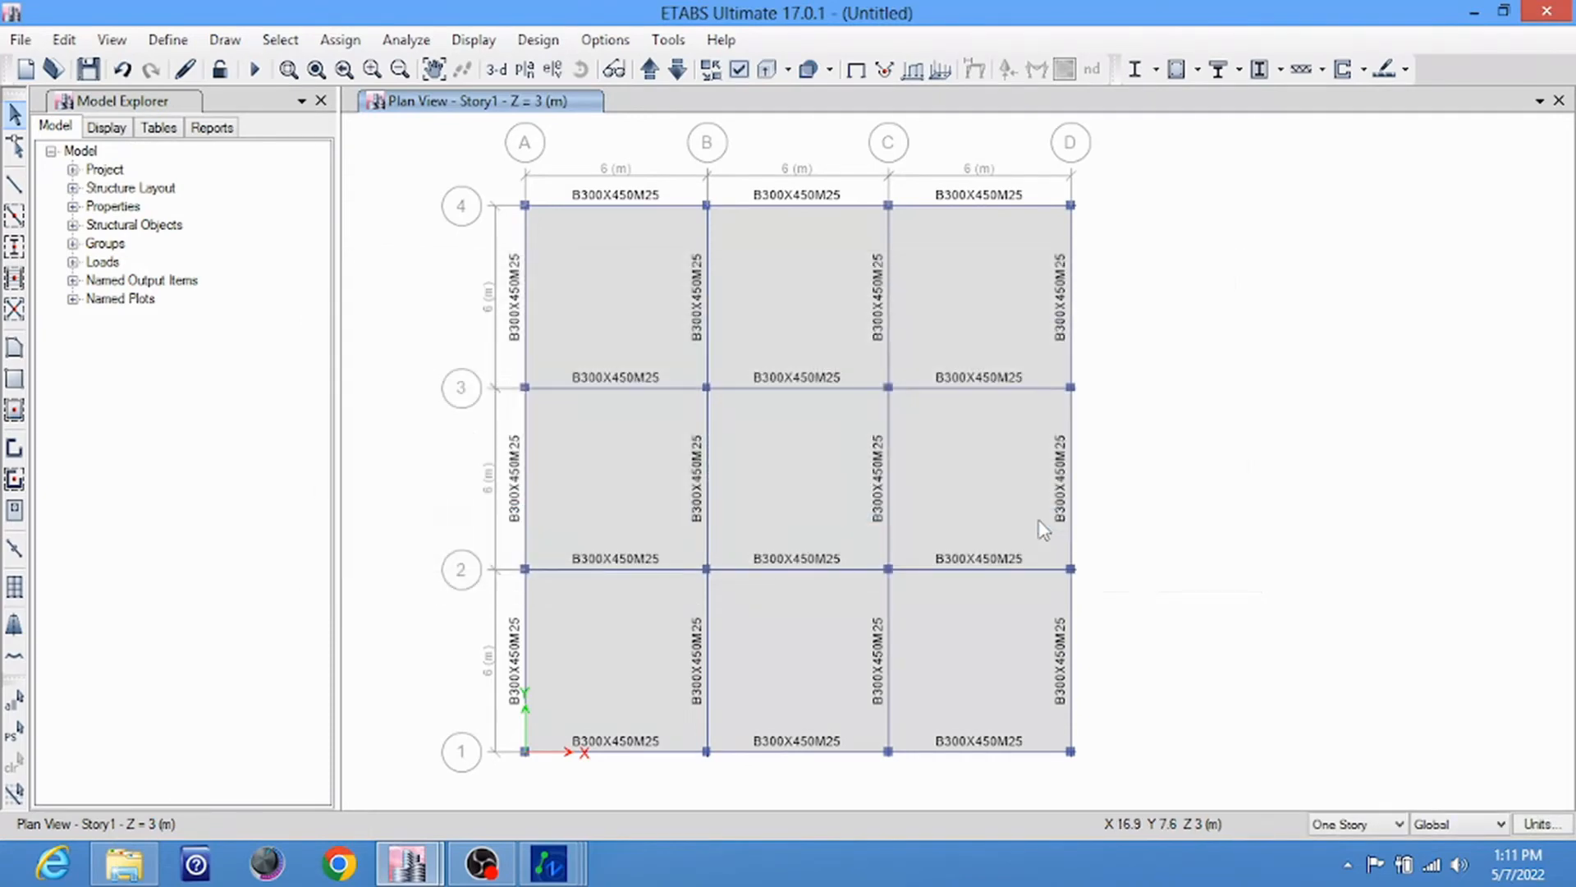
Assign a uniform Live load of 2 kN/m² in the gravity direction to all nine Story1 floor slabs
middle_click_drag(877, 426, 791, 437)
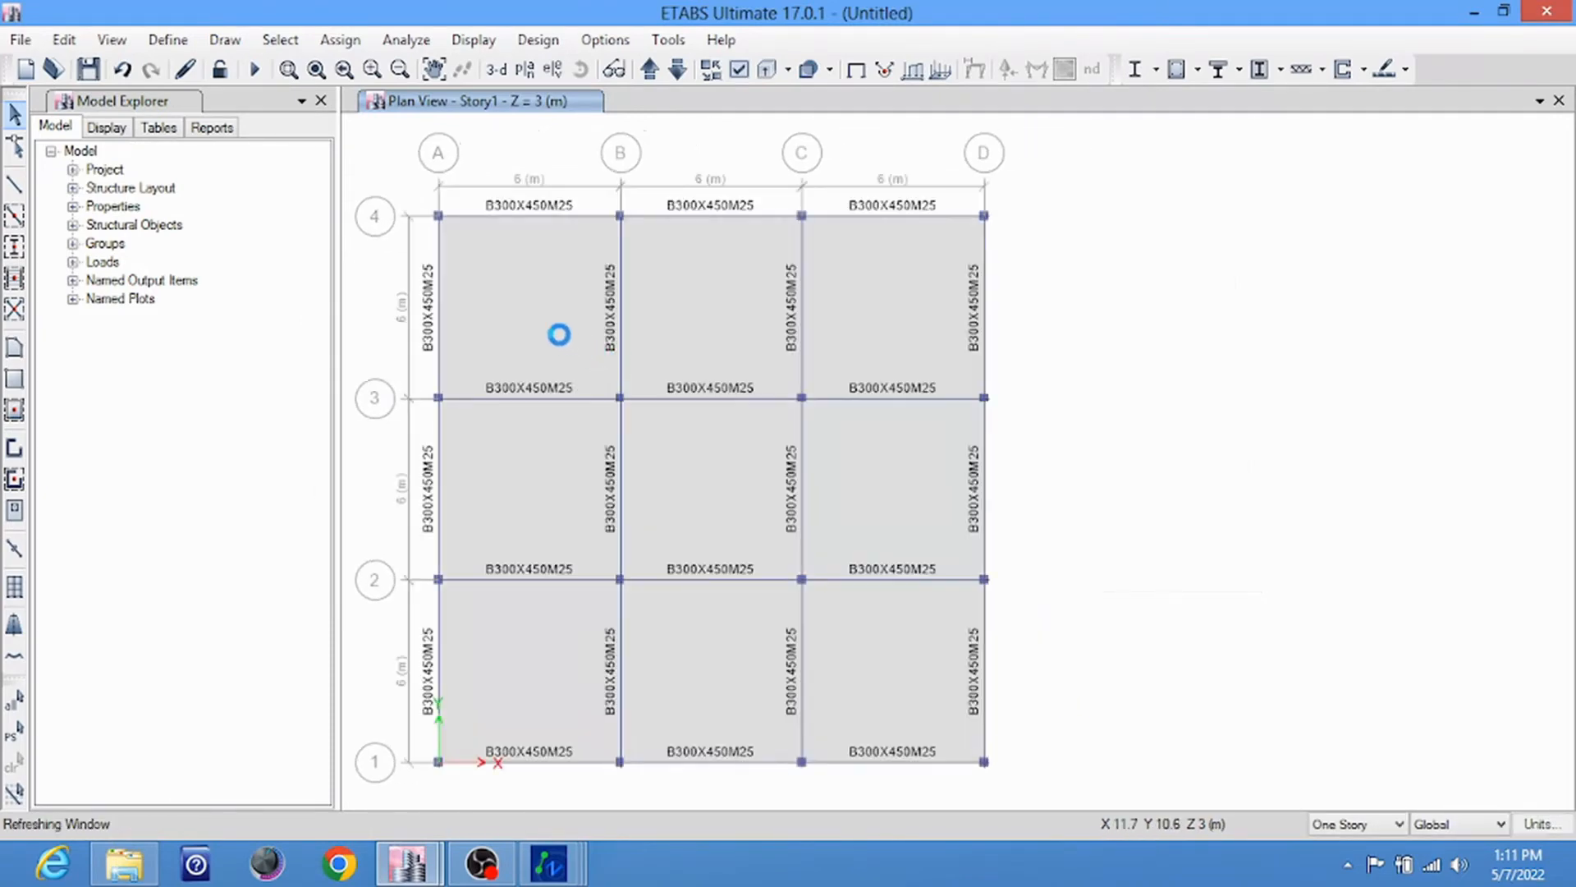
left_click(563, 324)
left_click(736, 299)
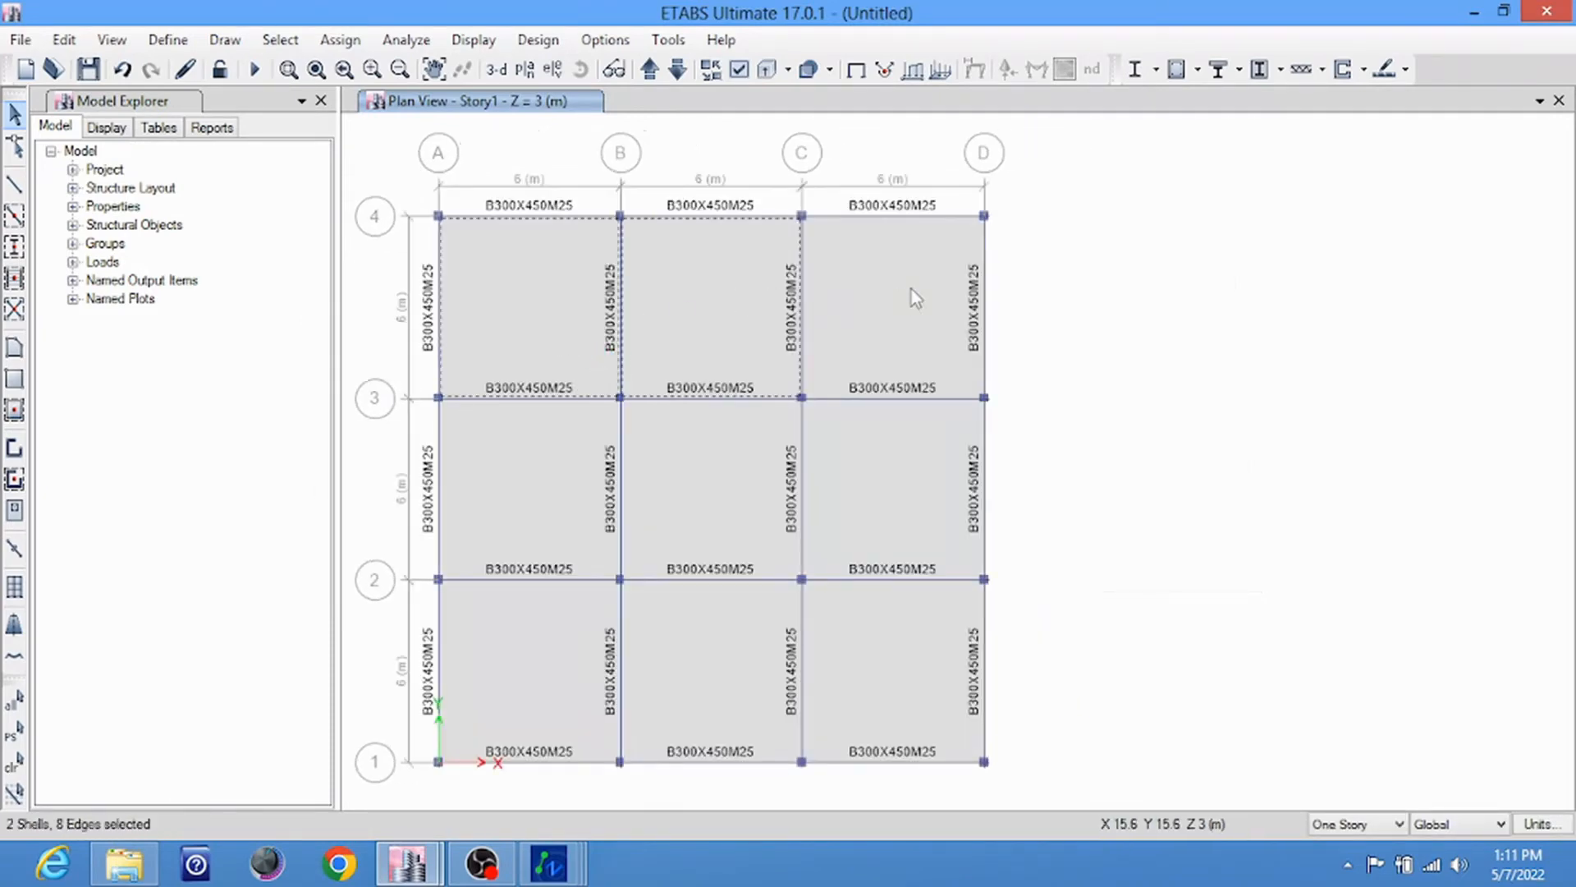
left_click(912, 291)
left_click(912, 448)
left_click(908, 644)
left_click(724, 689)
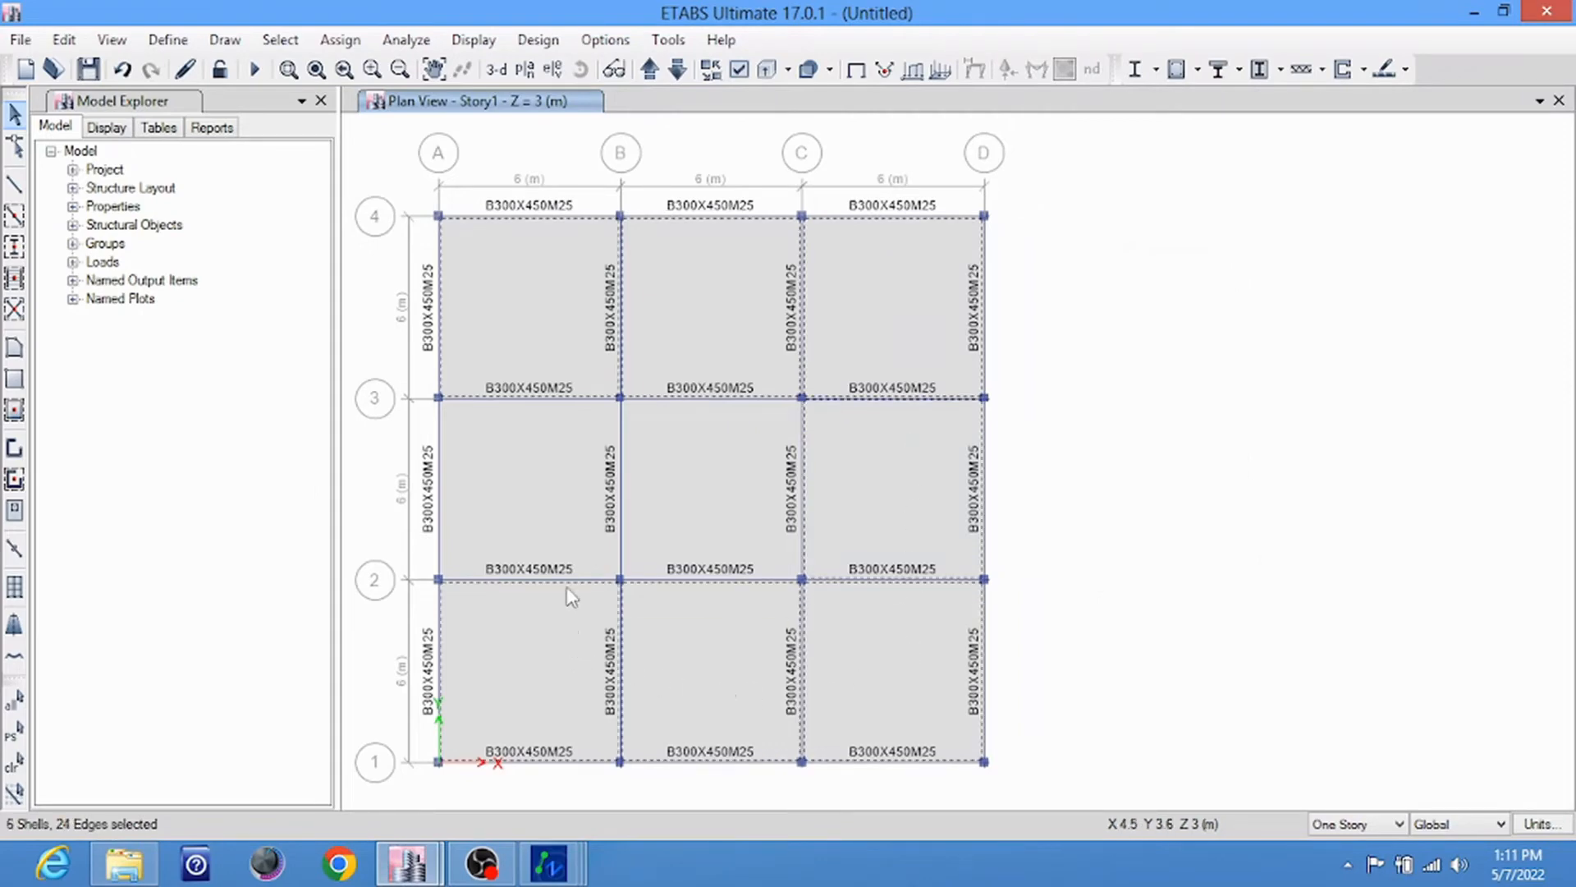
left_click(570, 591)
left_click(567, 488)
left_click(721, 454)
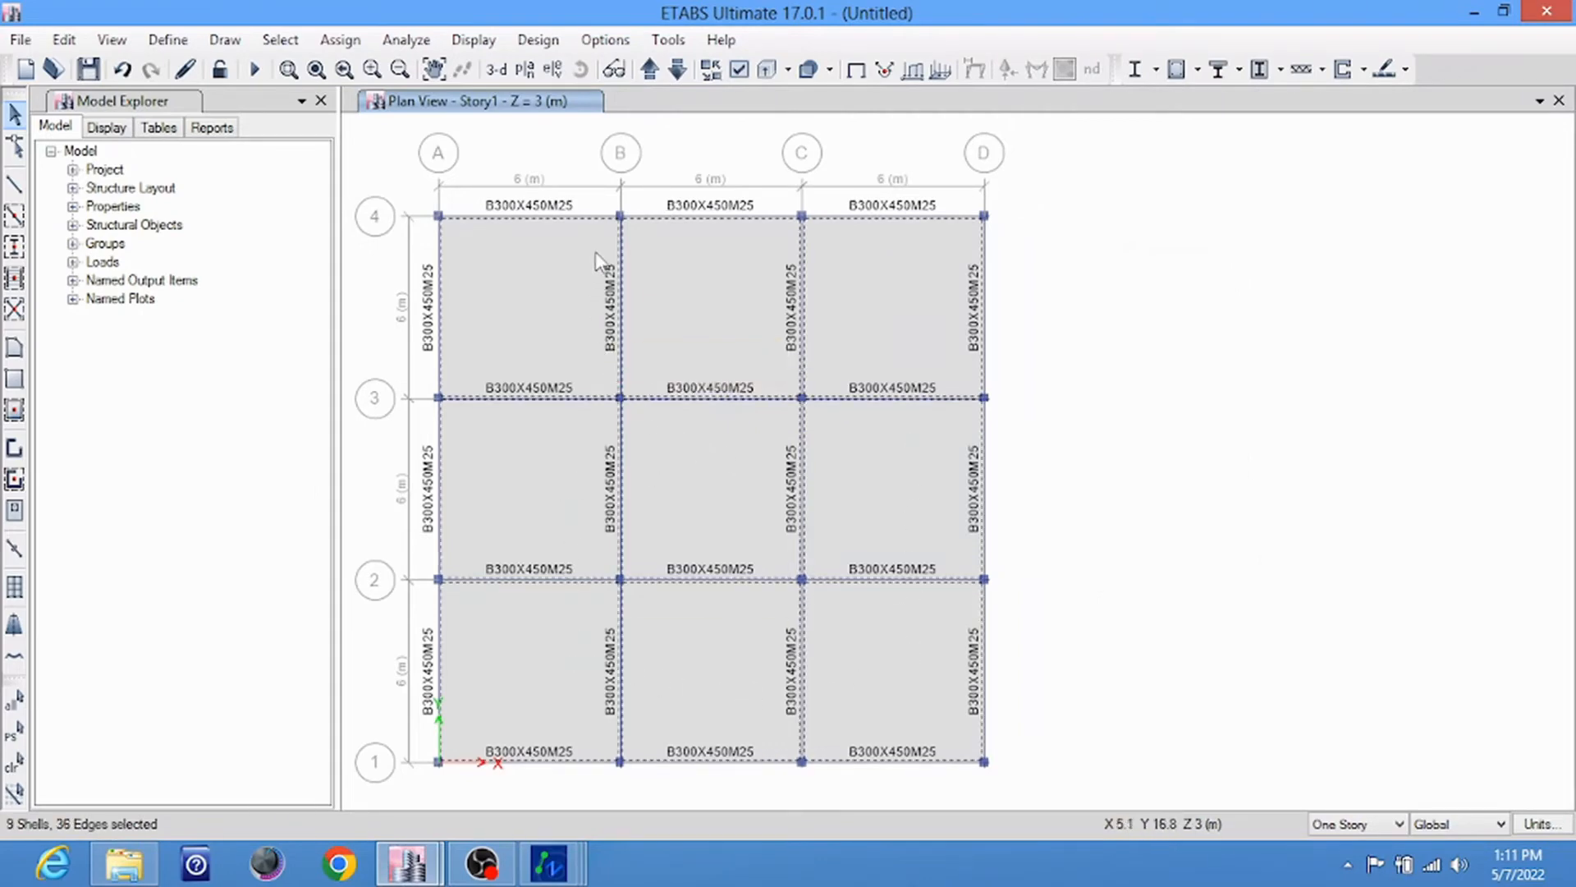
left_click(352, 41)
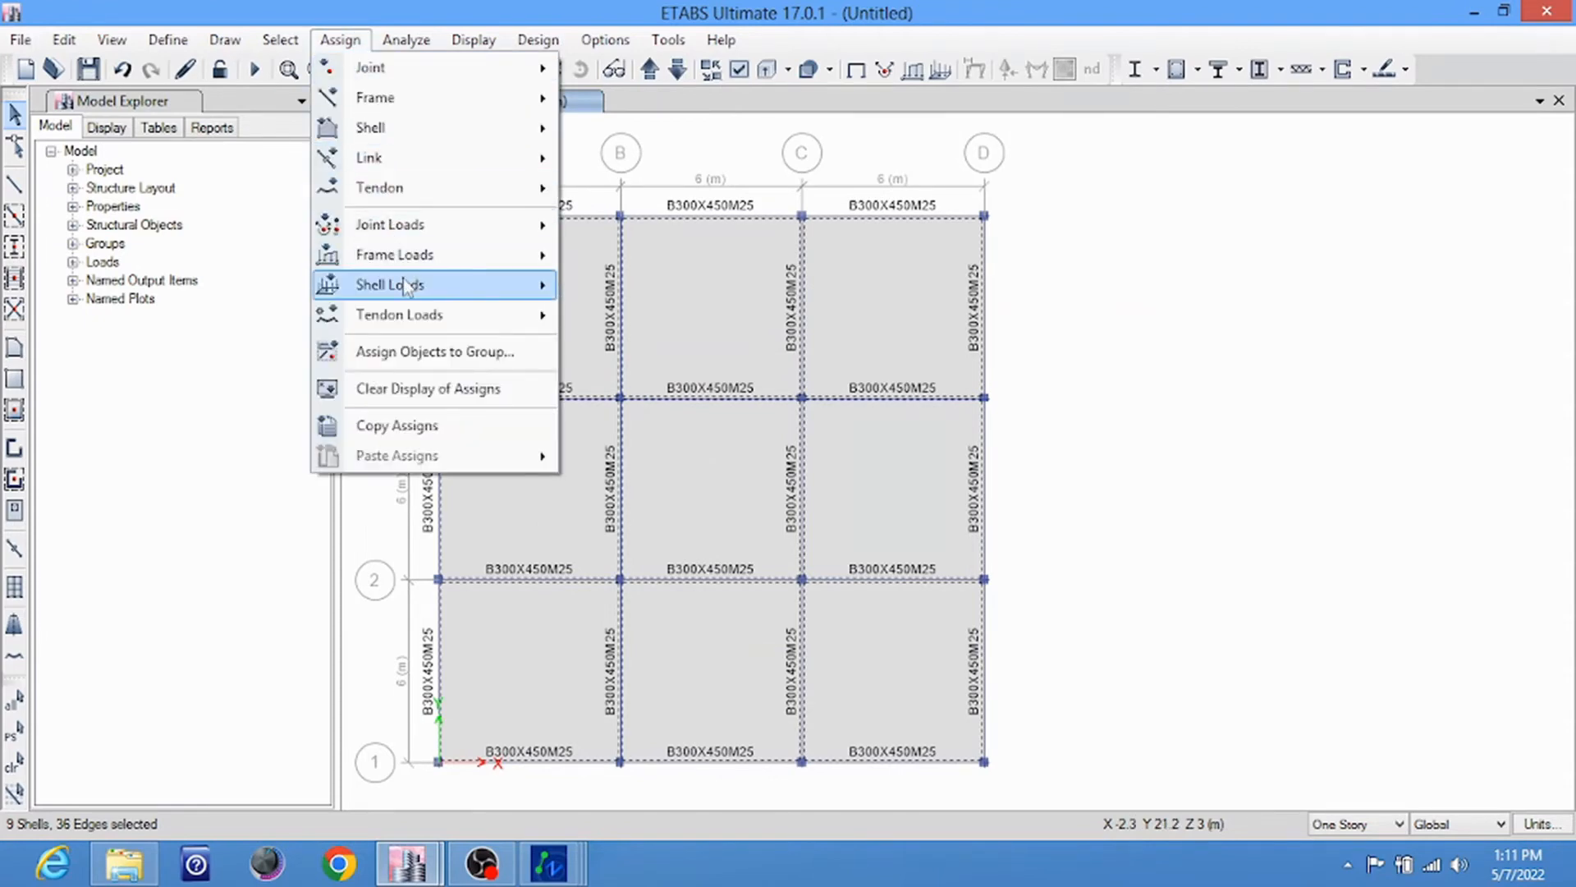
left_click(629, 322)
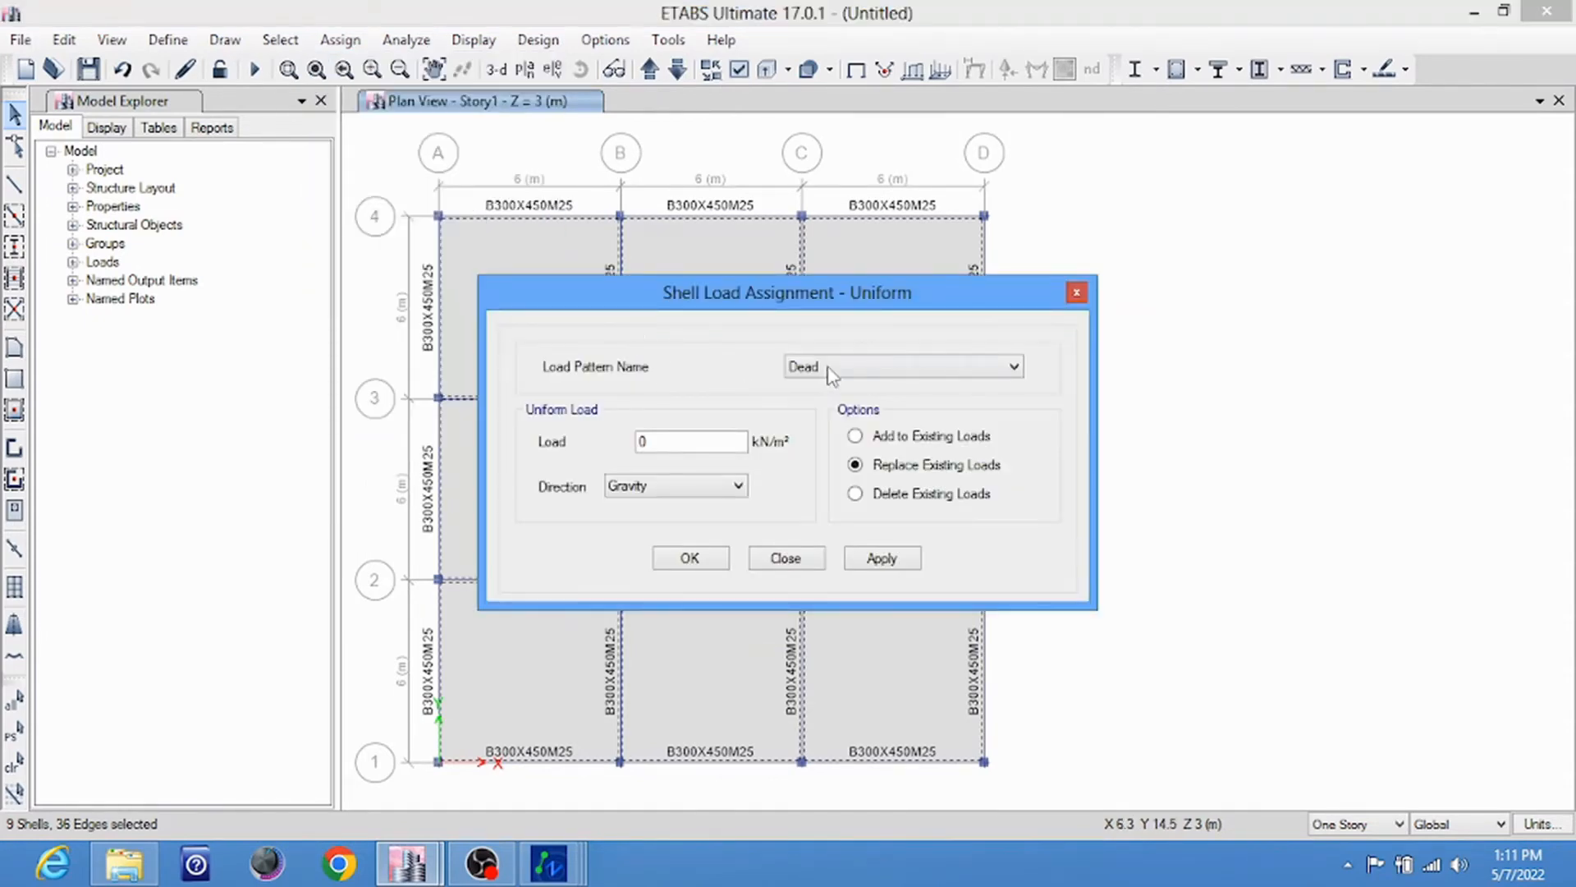
left_click(830, 366)
left_click(806, 407)
left_click(710, 440)
left_click(883, 558)
left_click_drag(772, 305, 1316, 174)
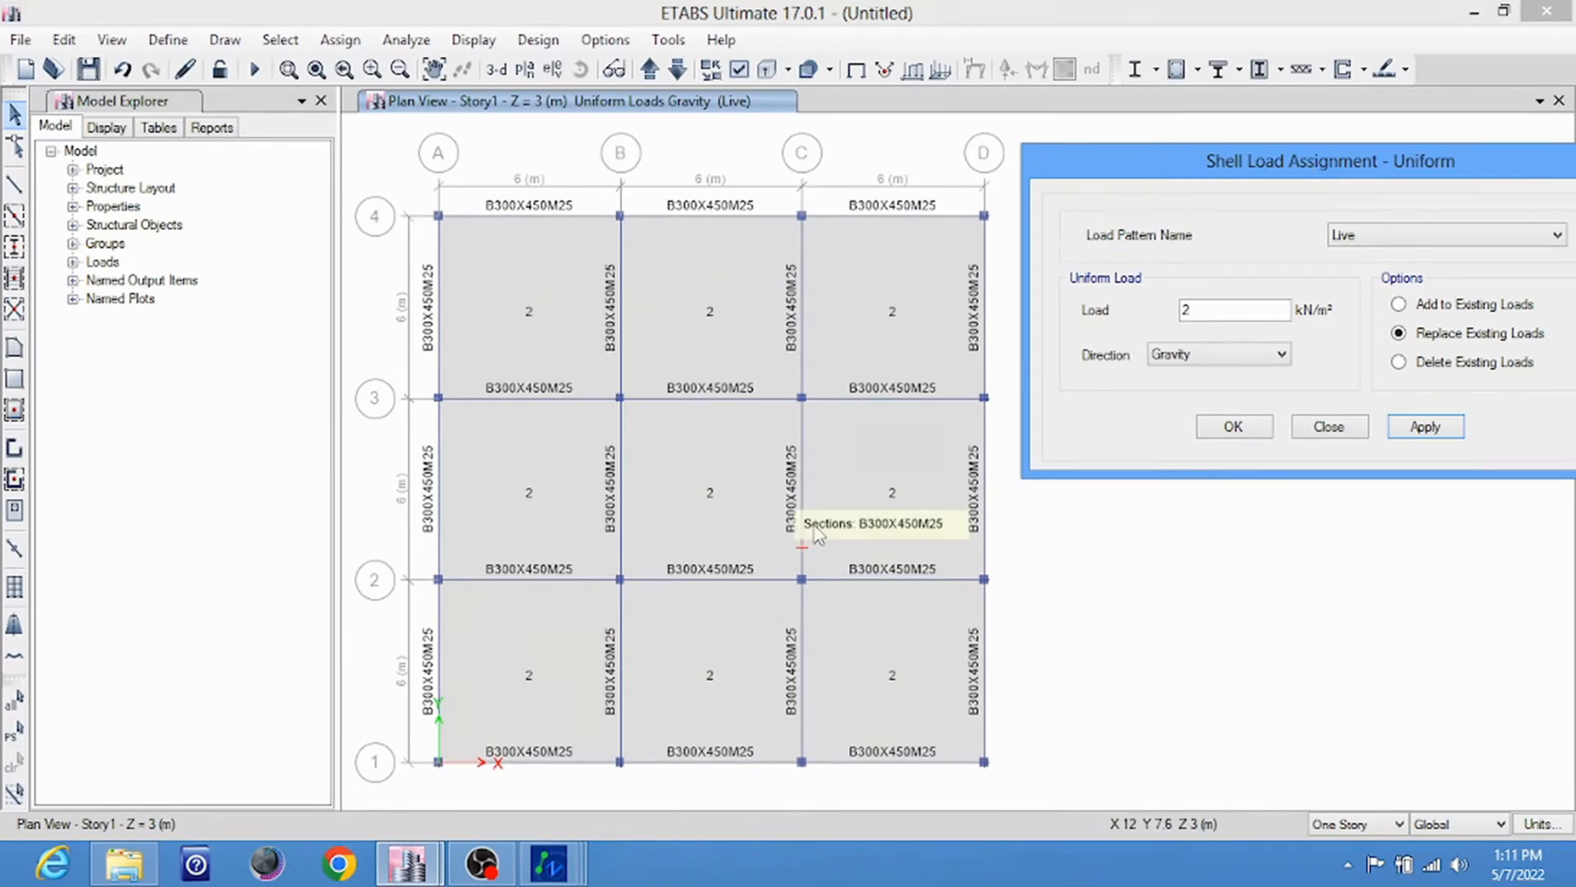
Assign a uniform load of 1.5 kN/m² under load pattern FF to all nine Story1 floor slabs
left_click(563, 353)
left_click(687, 320)
left_click(848, 320)
left_click(875, 450)
left_click(917, 638)
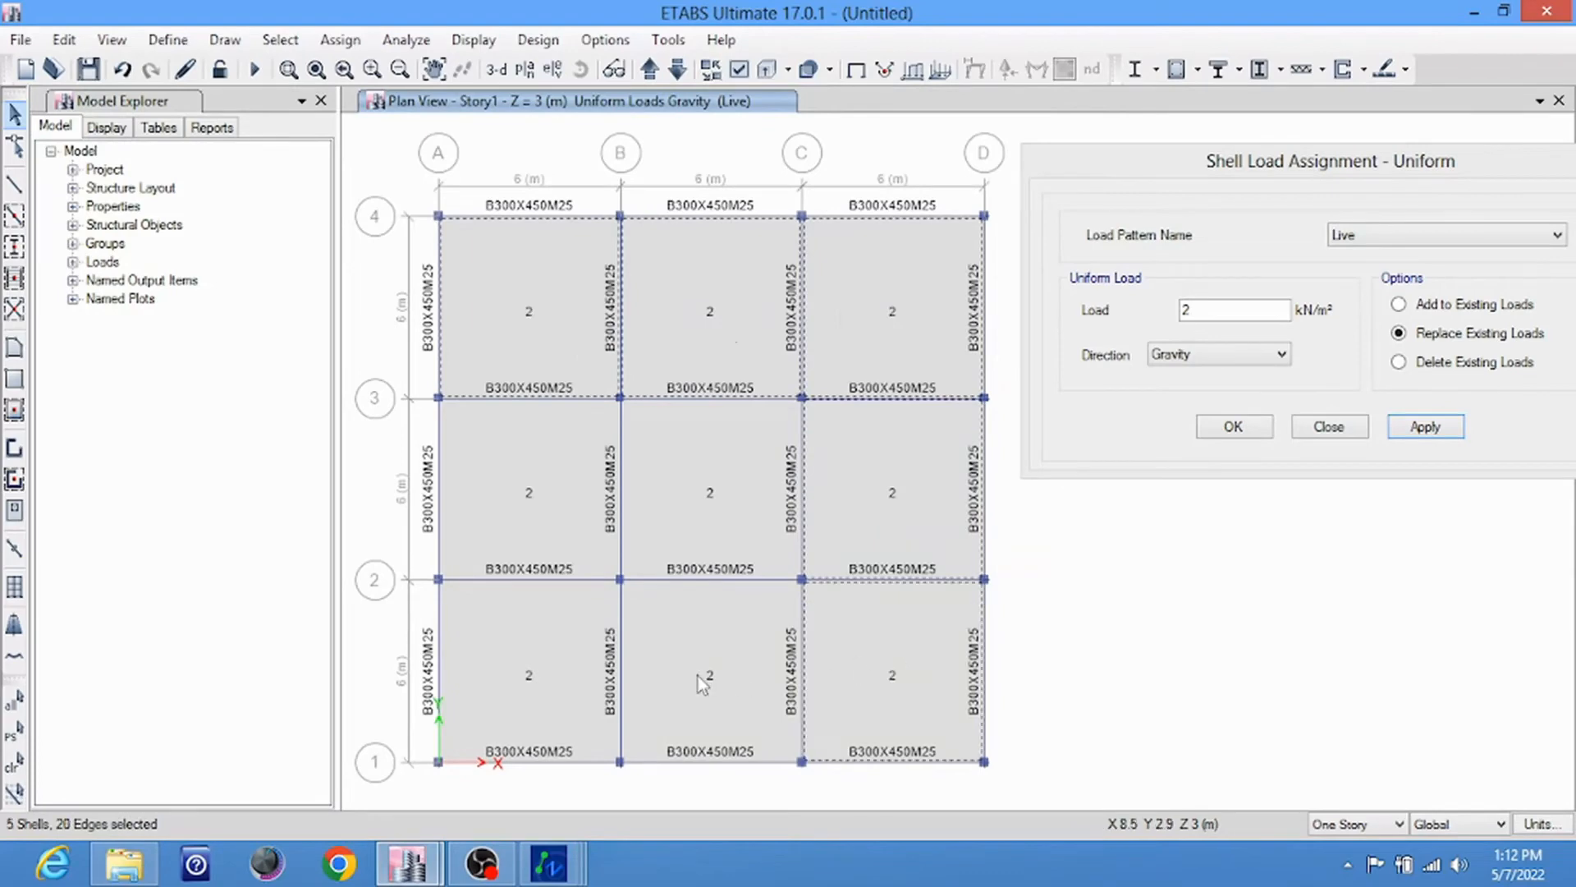
left_click(698, 676)
left_click(712, 530)
left_click(567, 653)
left_click(540, 519)
left_click(1457, 236)
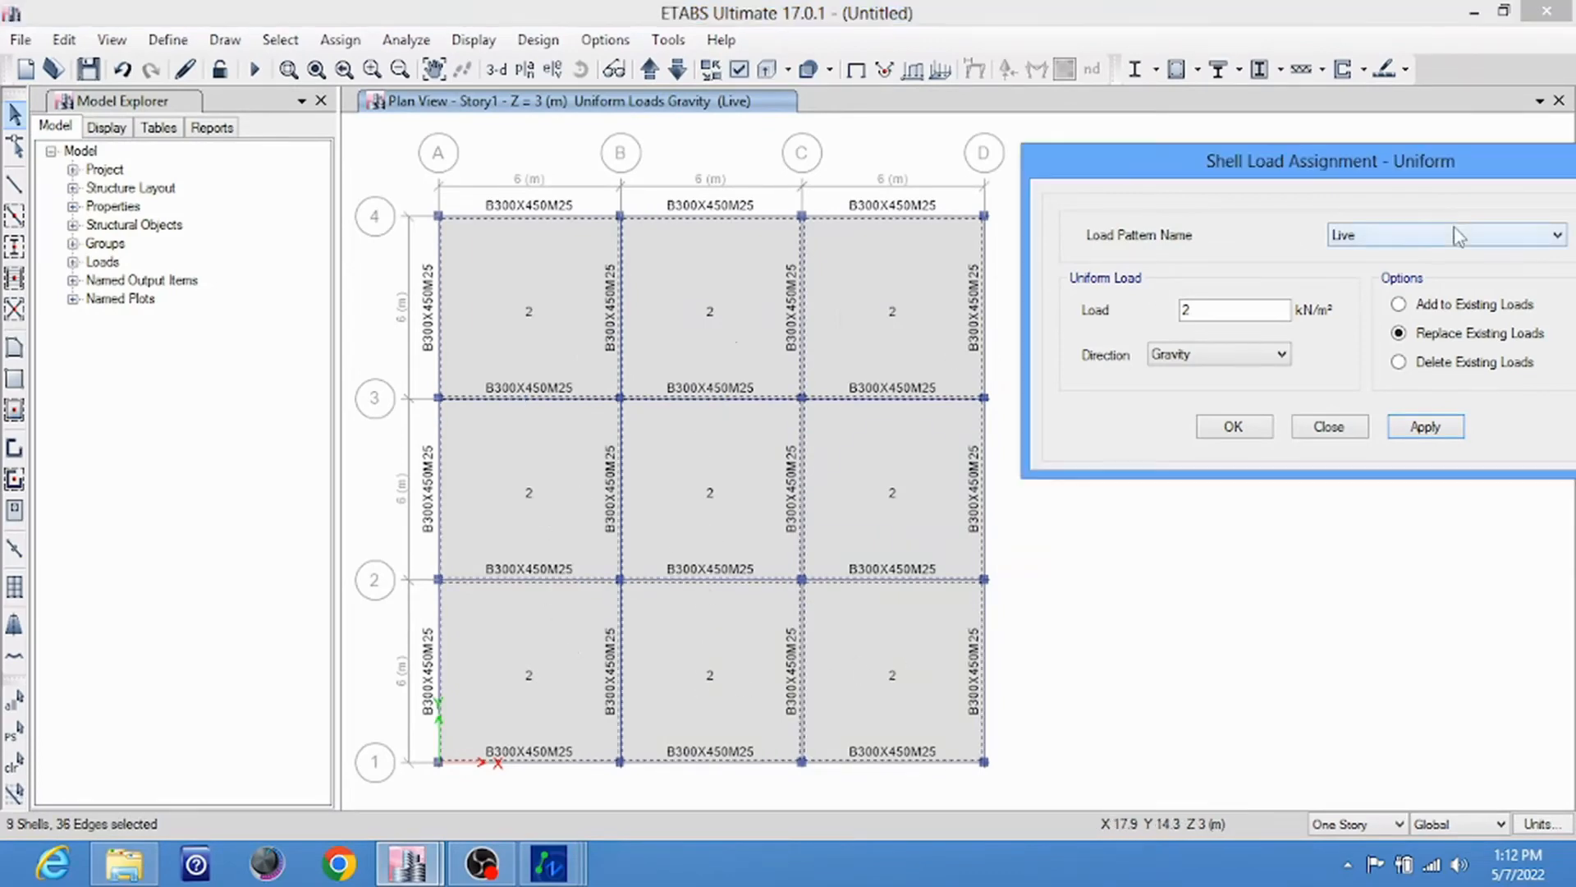
left_click(1457, 236)
left_click(1410, 281)
double_click(1238, 307)
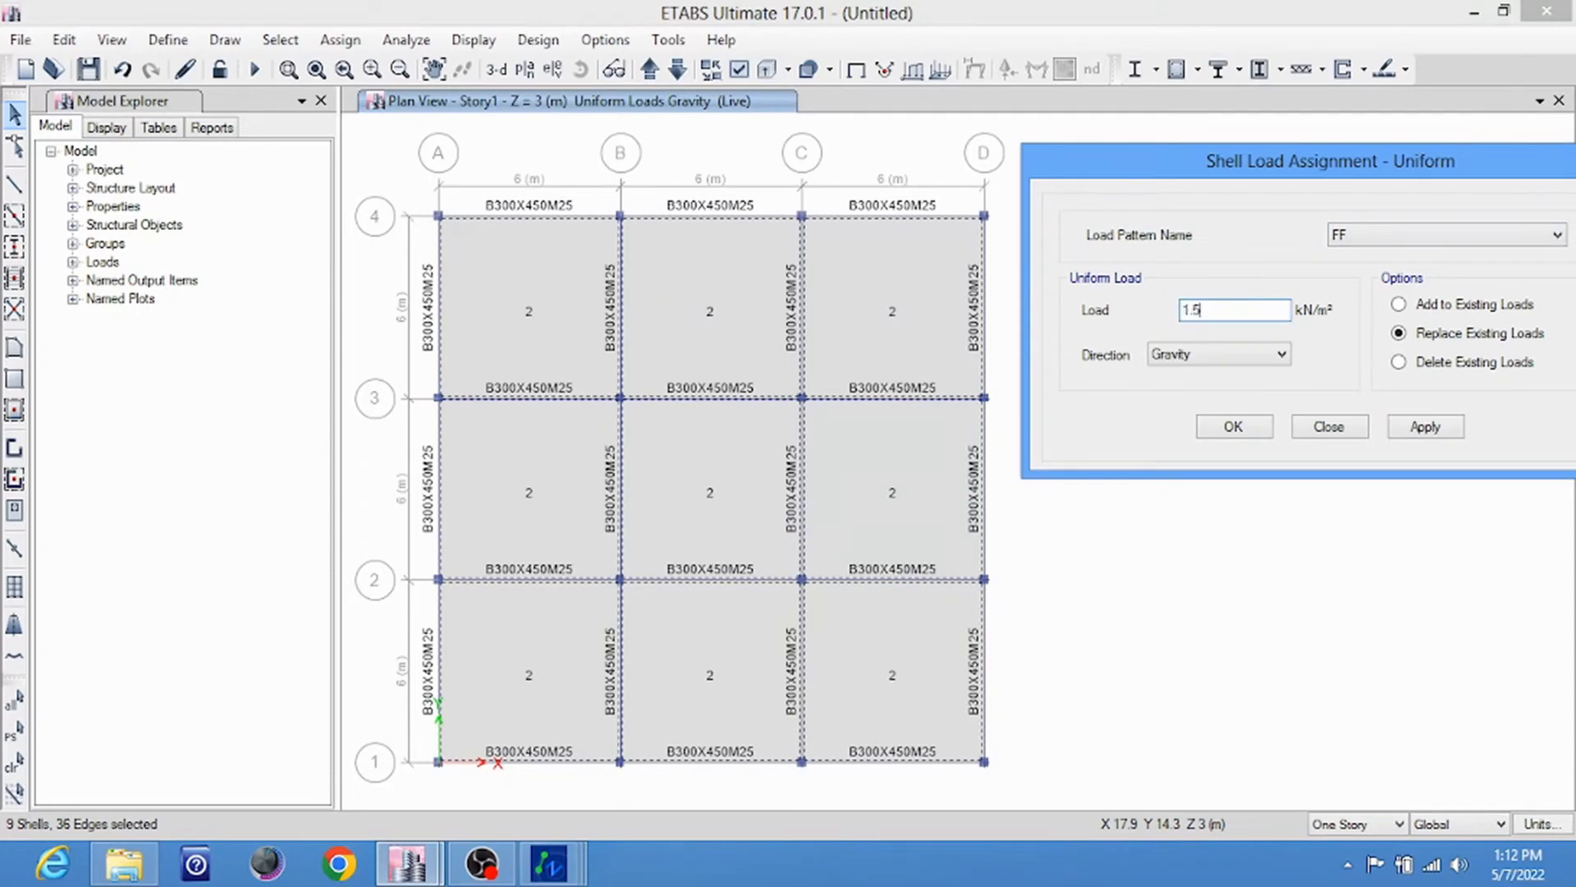
type("1.5")
left_click(1426, 427)
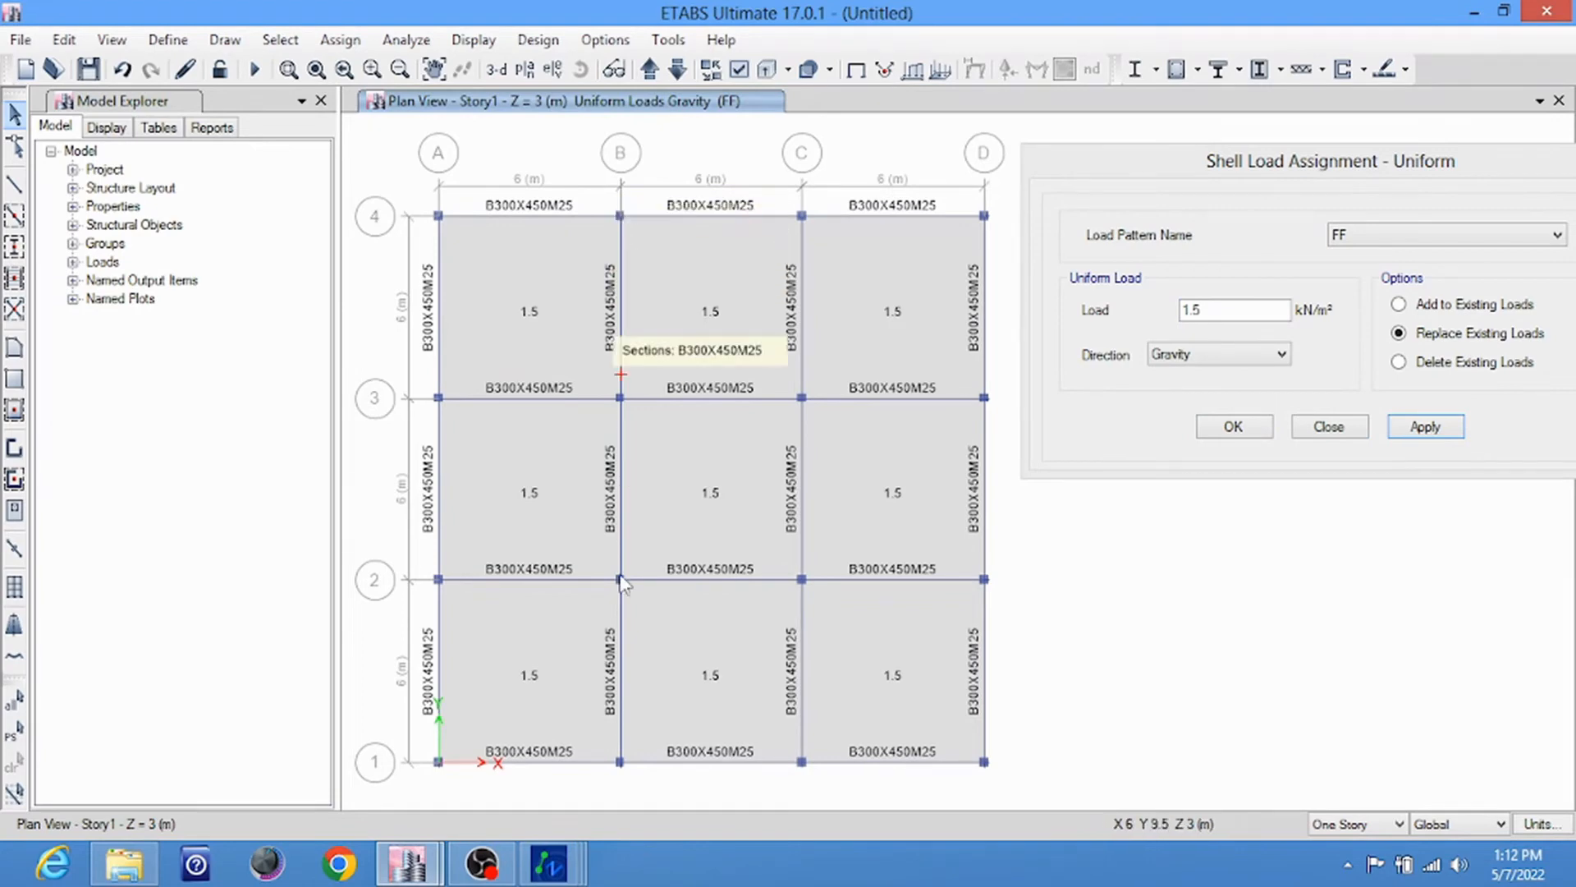
Select the twelve interior beams along grid lines 2, 3, B and C on Story1
left_click(912, 579)
left_click(807, 621)
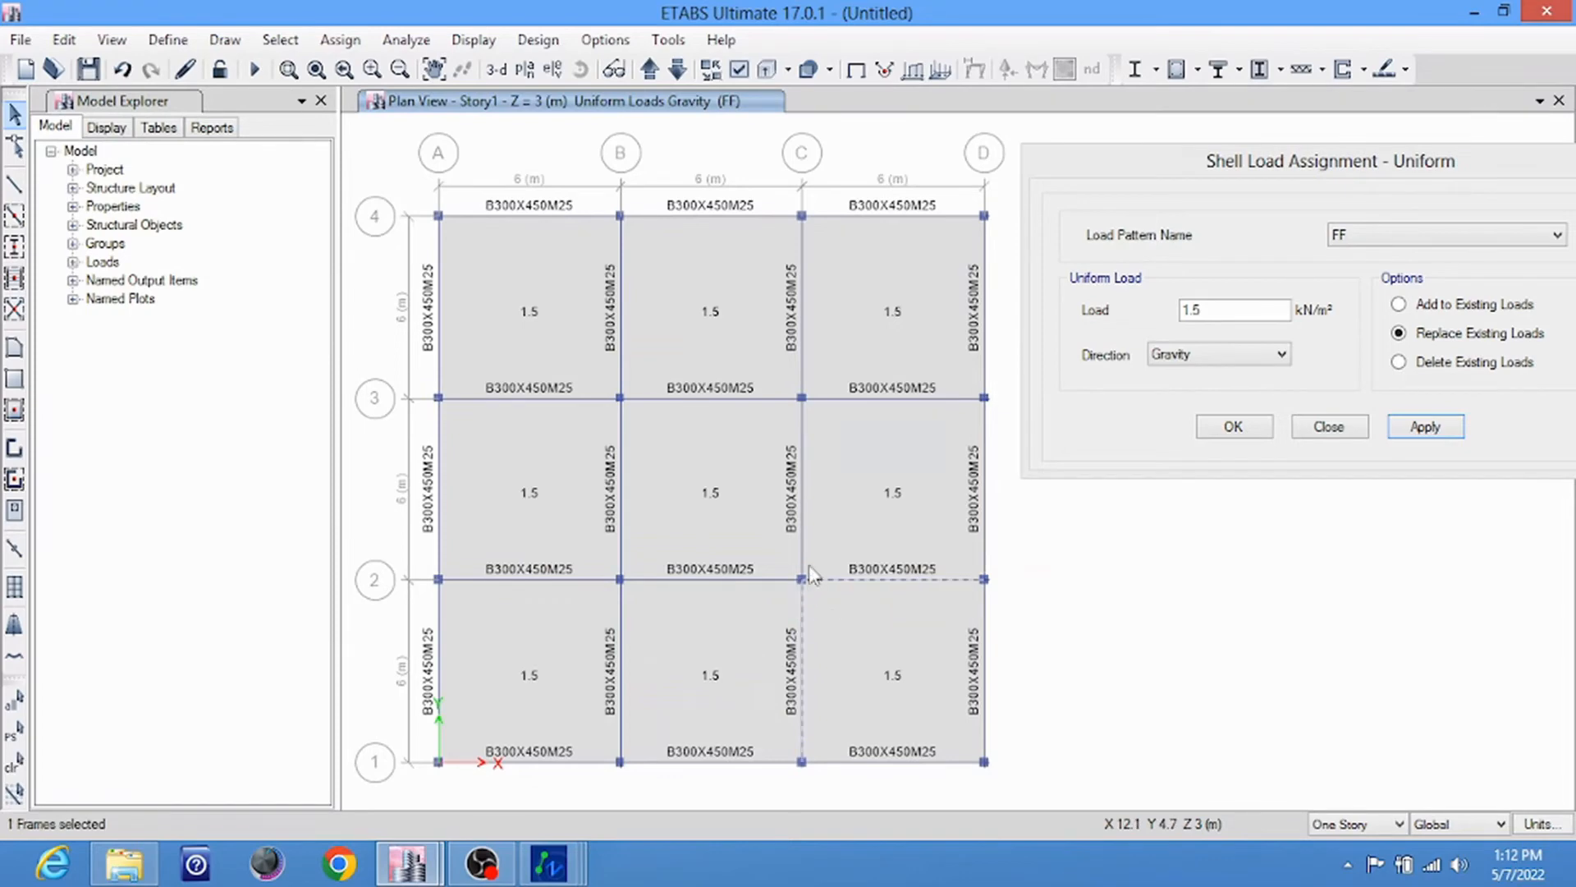
left_click(796, 558)
left_click(653, 581)
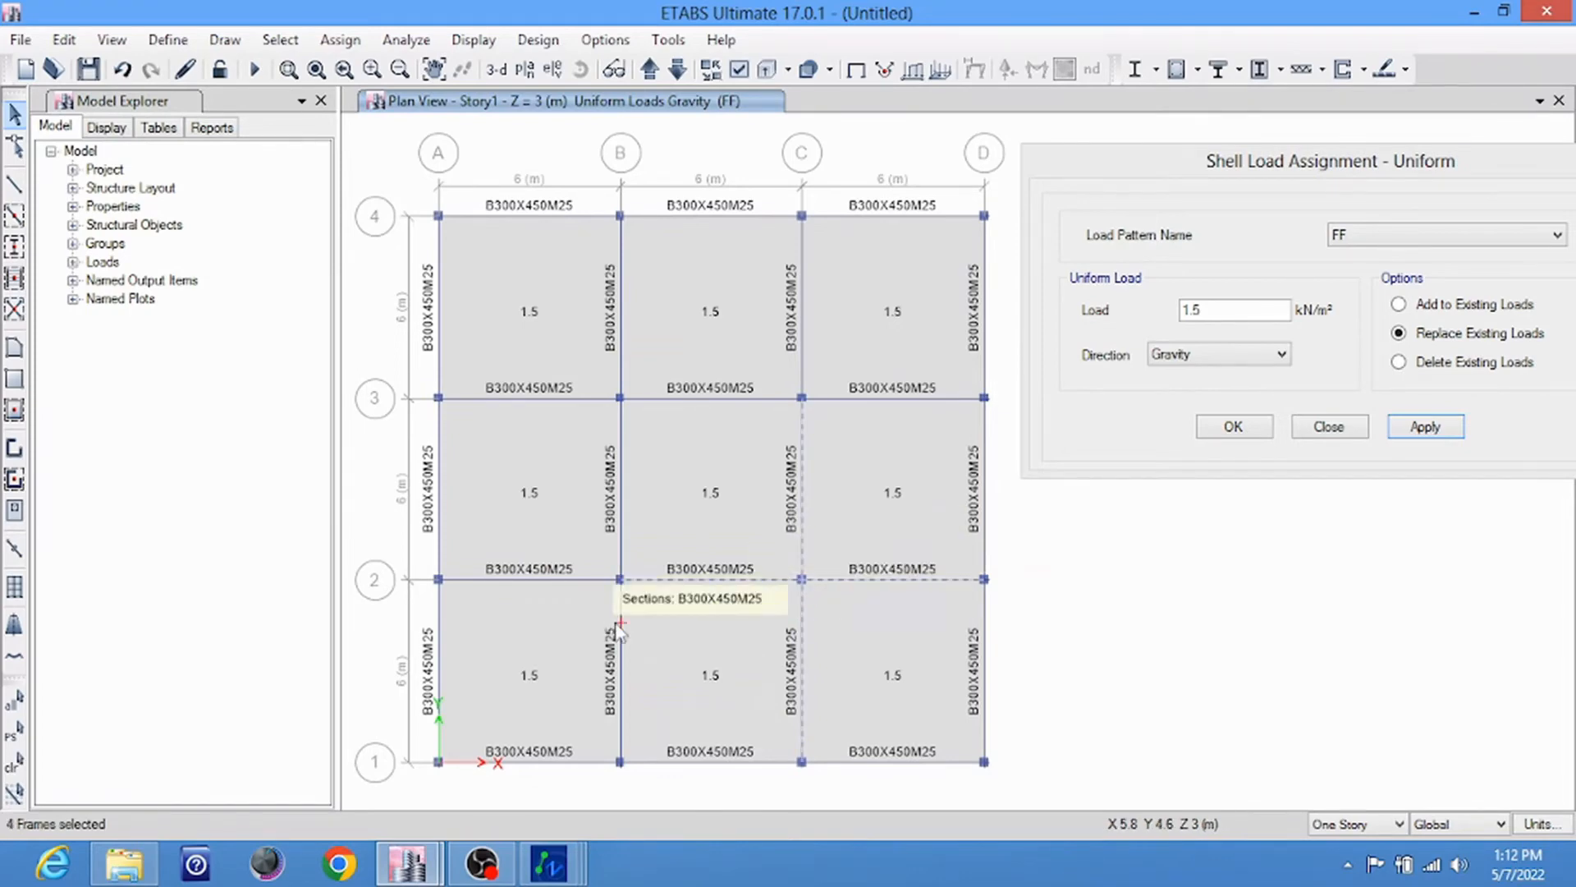
left_click(618, 628)
left_click(590, 580)
left_click(566, 399)
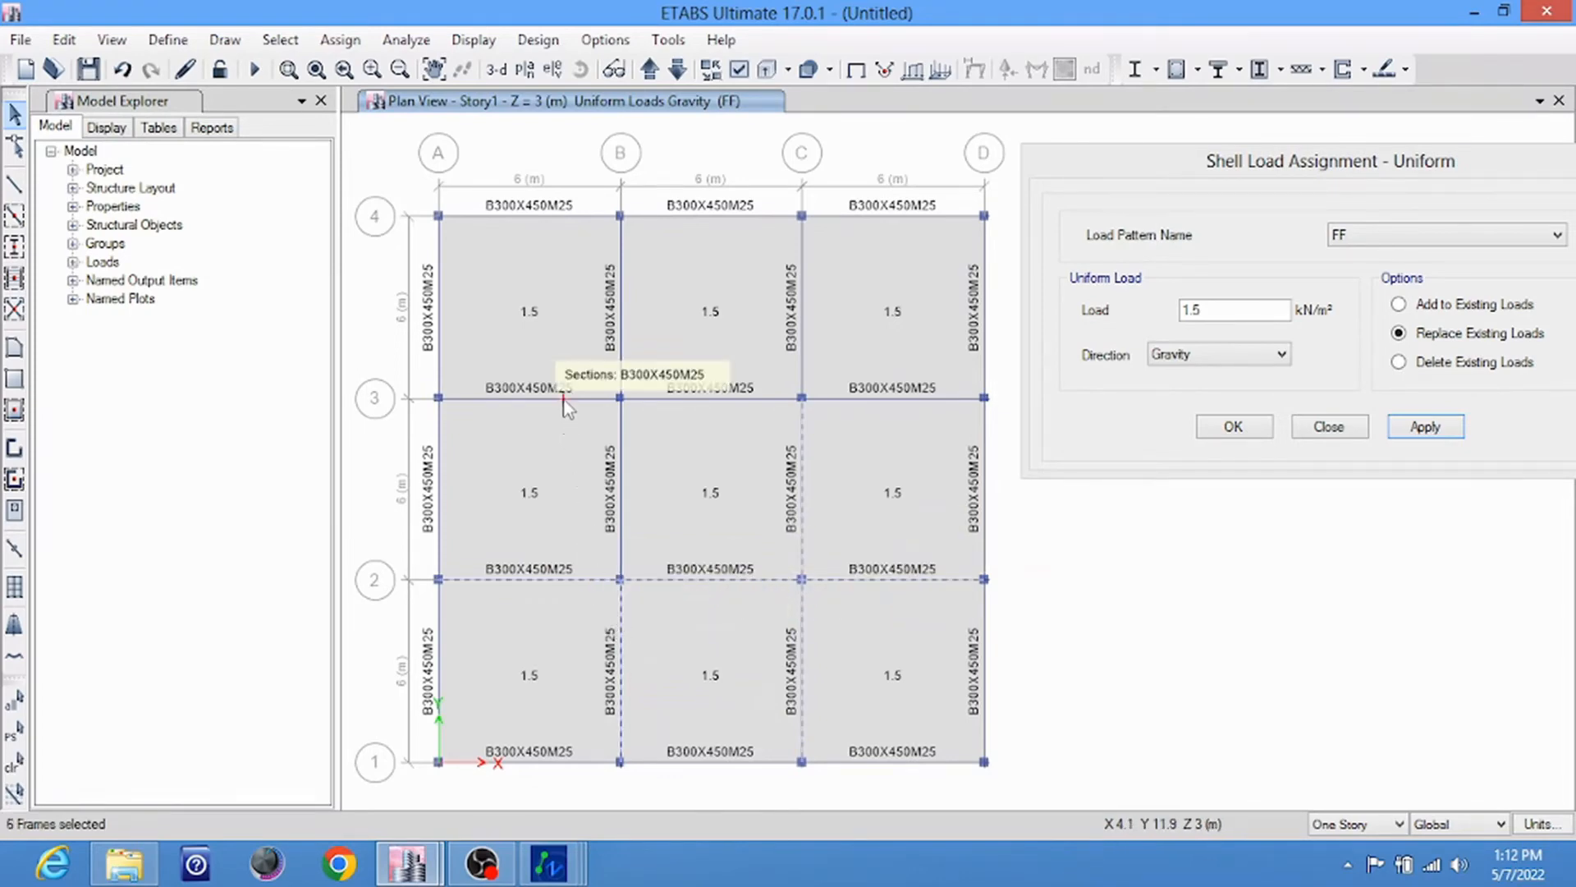
left_click(616, 462)
left_click(618, 349)
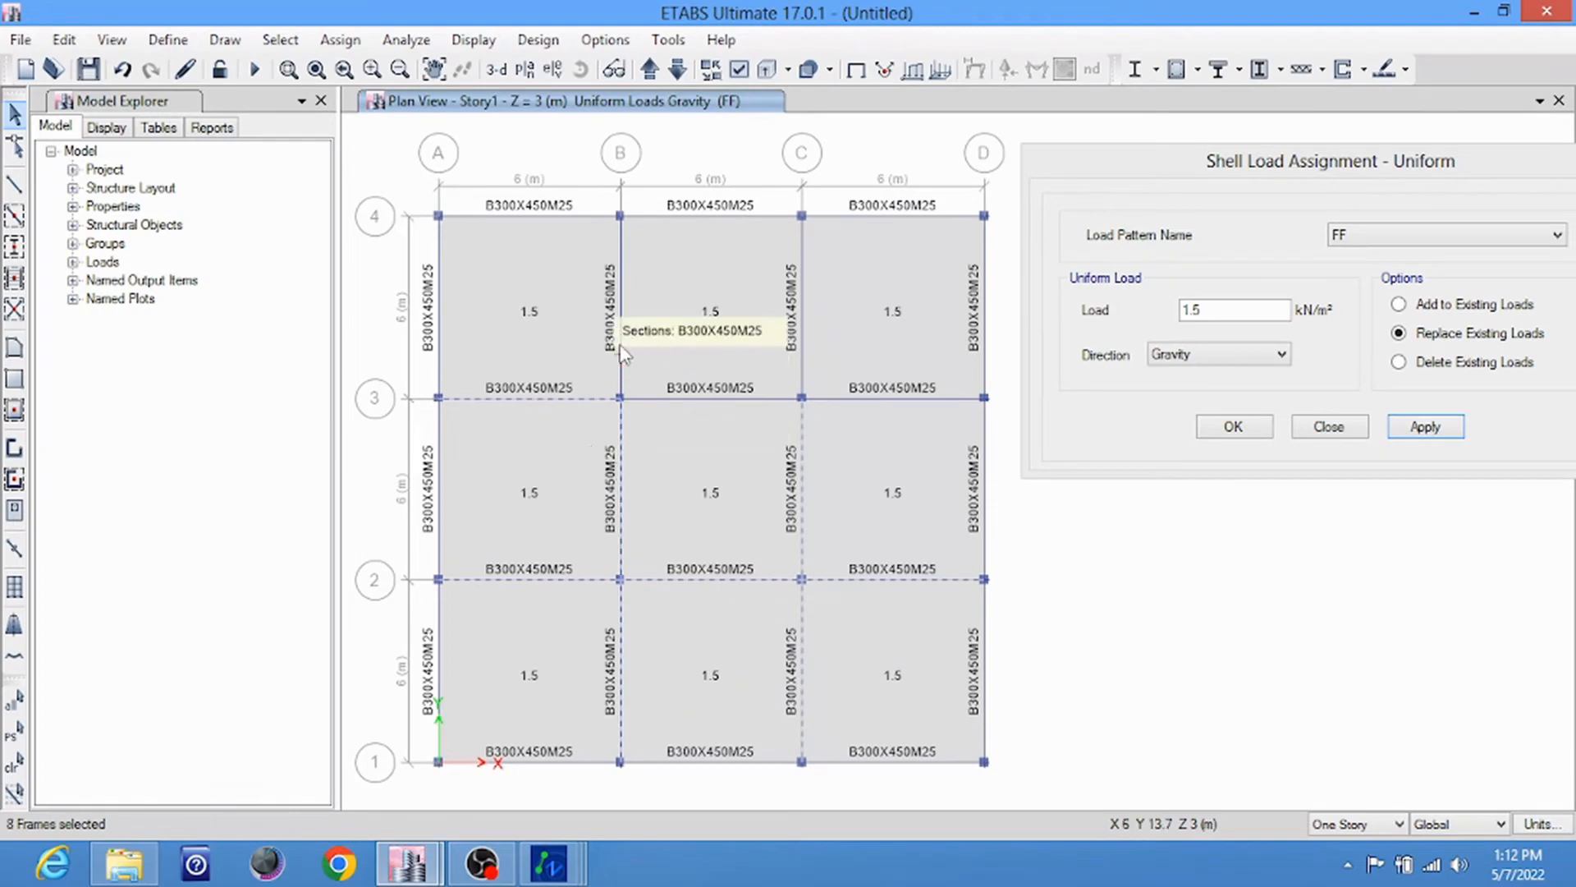
left_click(692, 399)
left_click(854, 397)
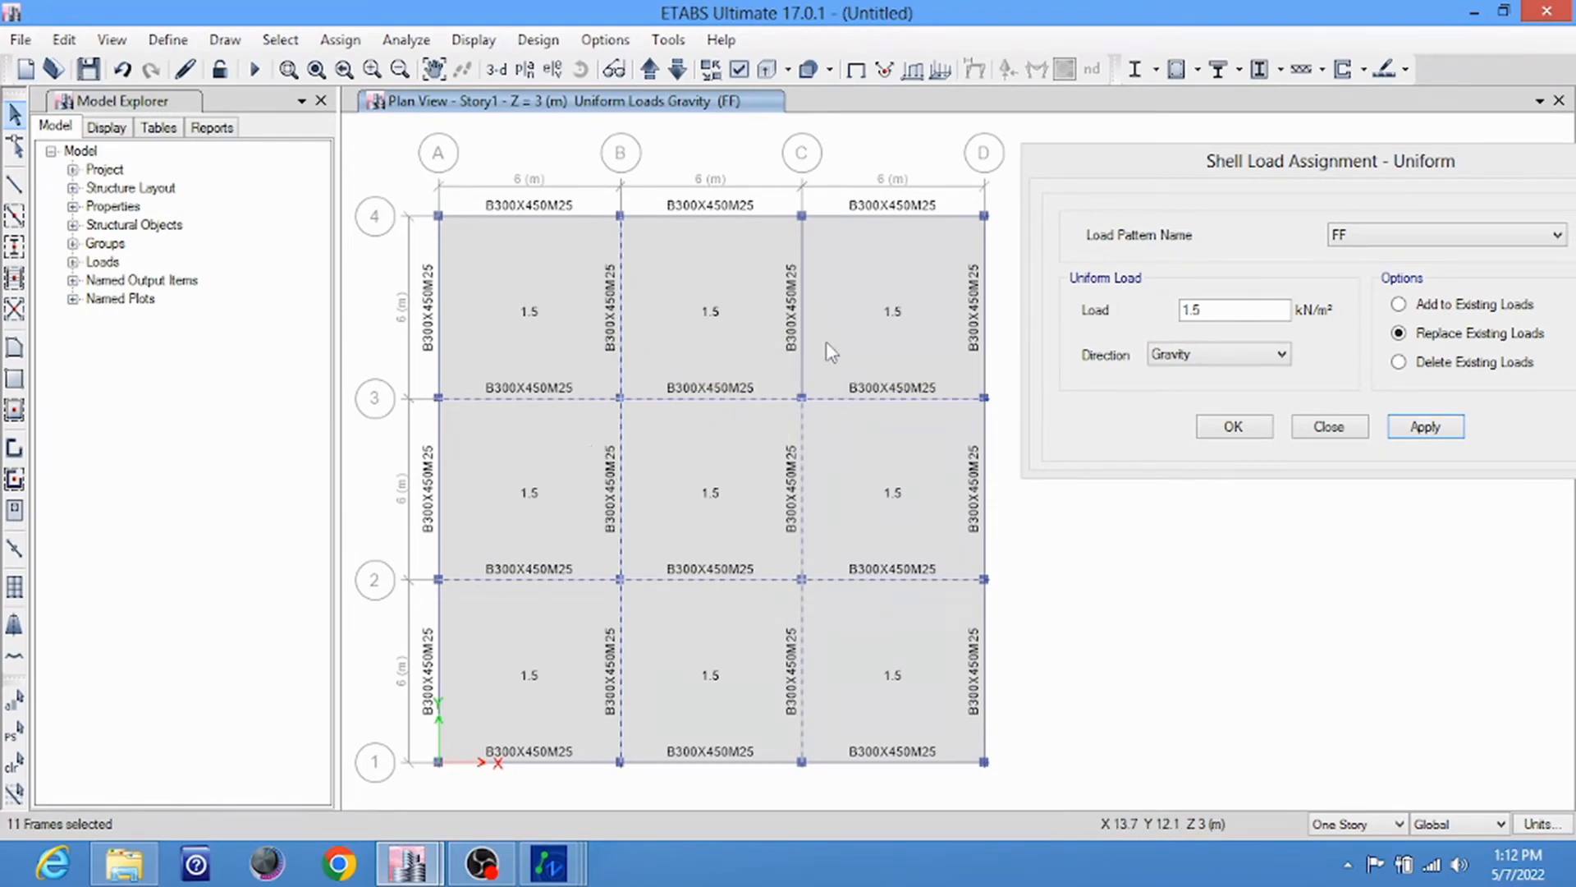
left_click(802, 322)
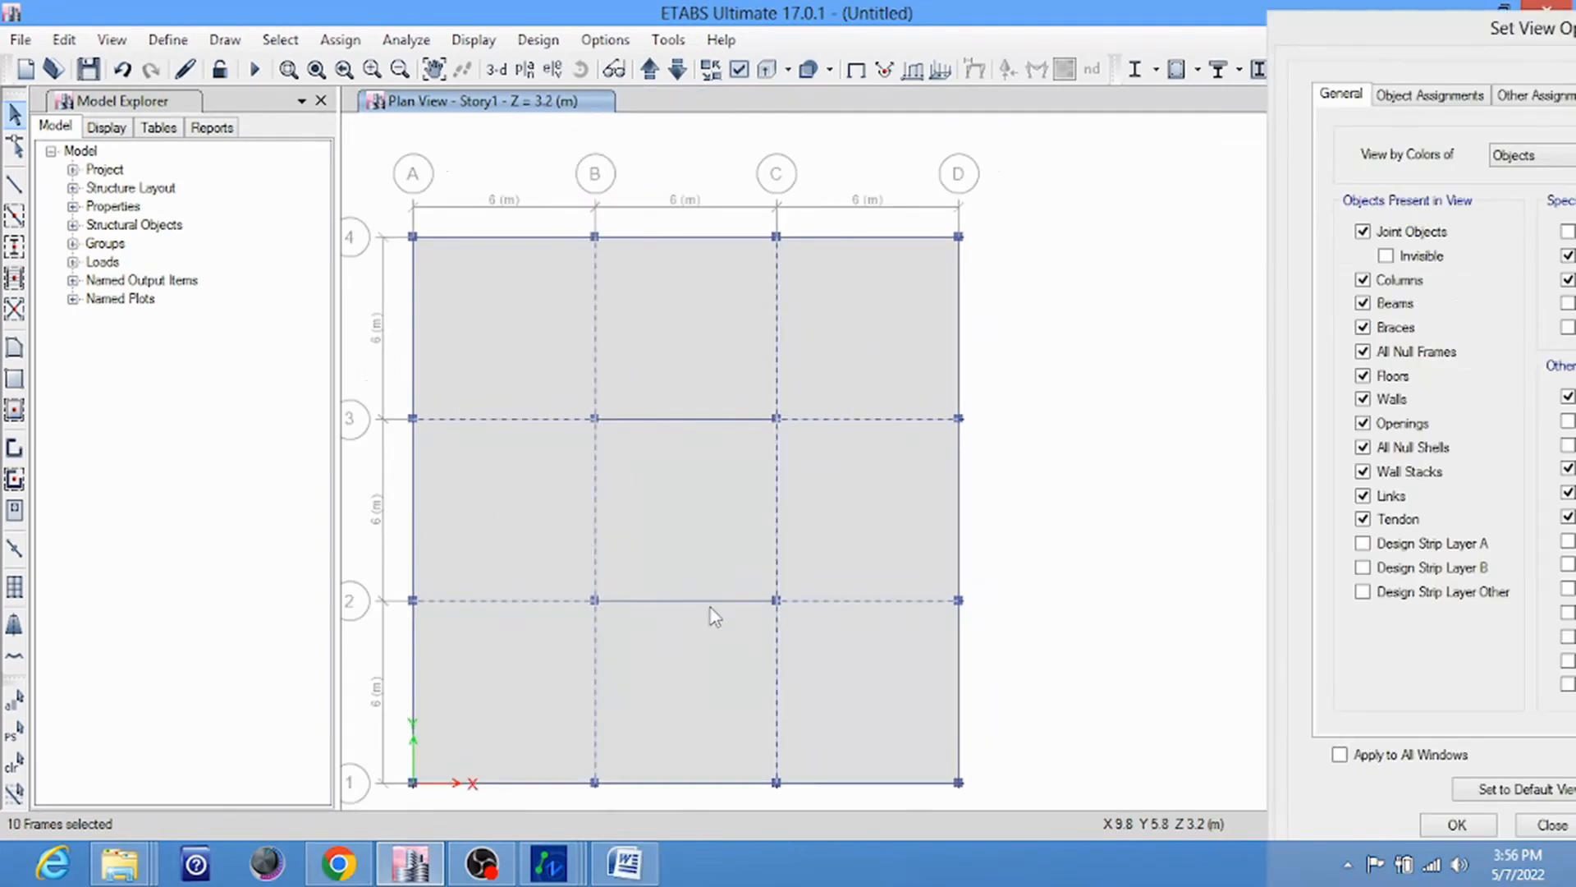
left_click(703, 424)
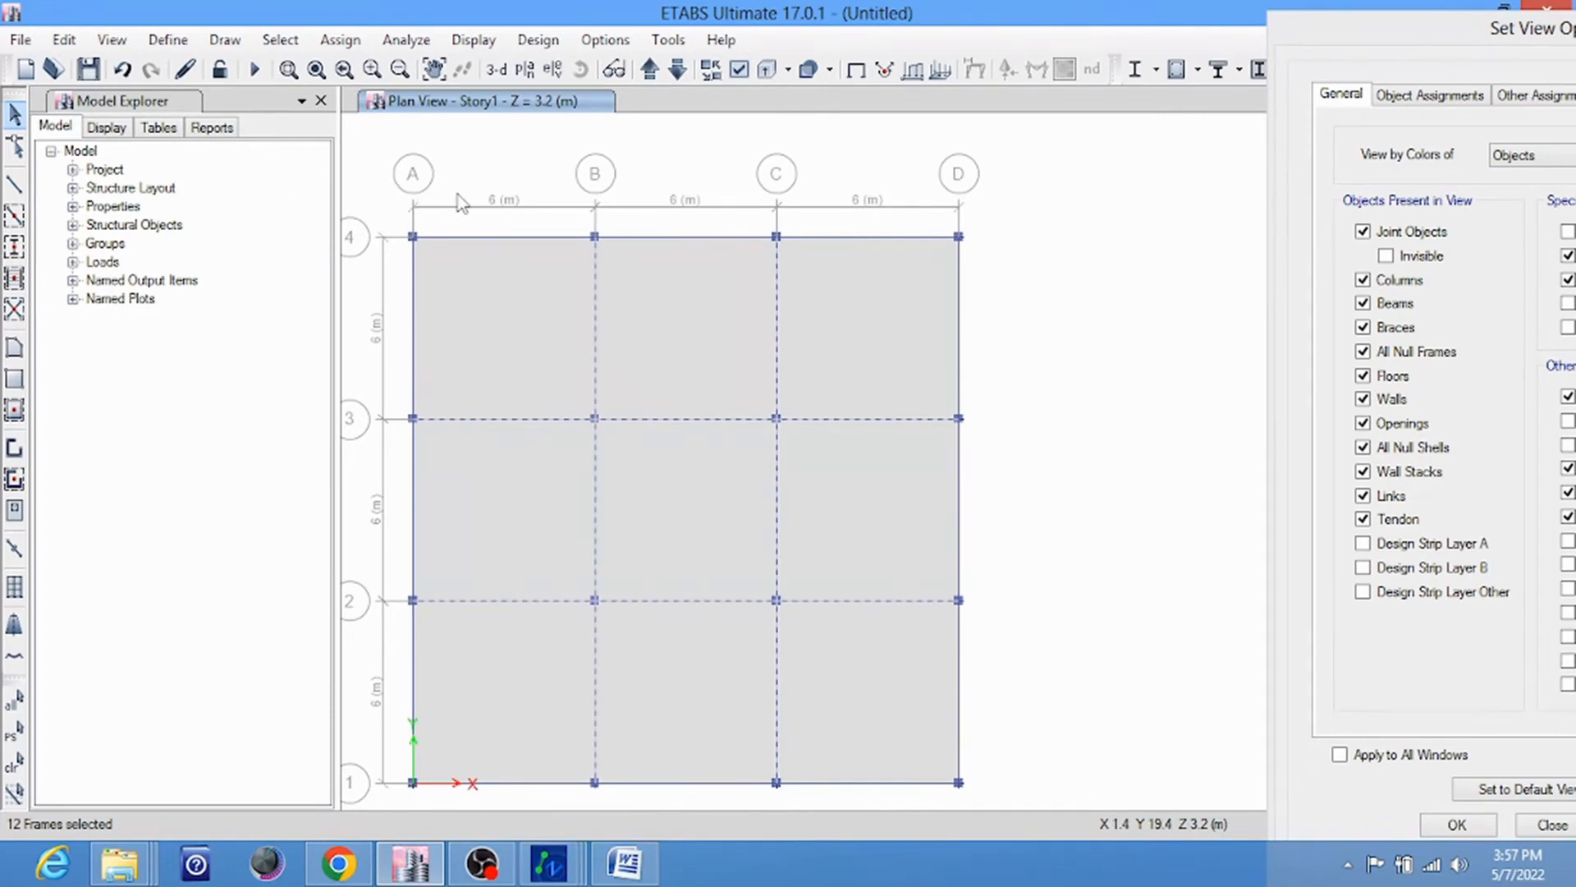
Check the story heights in the Story Data table without changing them
middle_click_drag(469, 212, 536, 213)
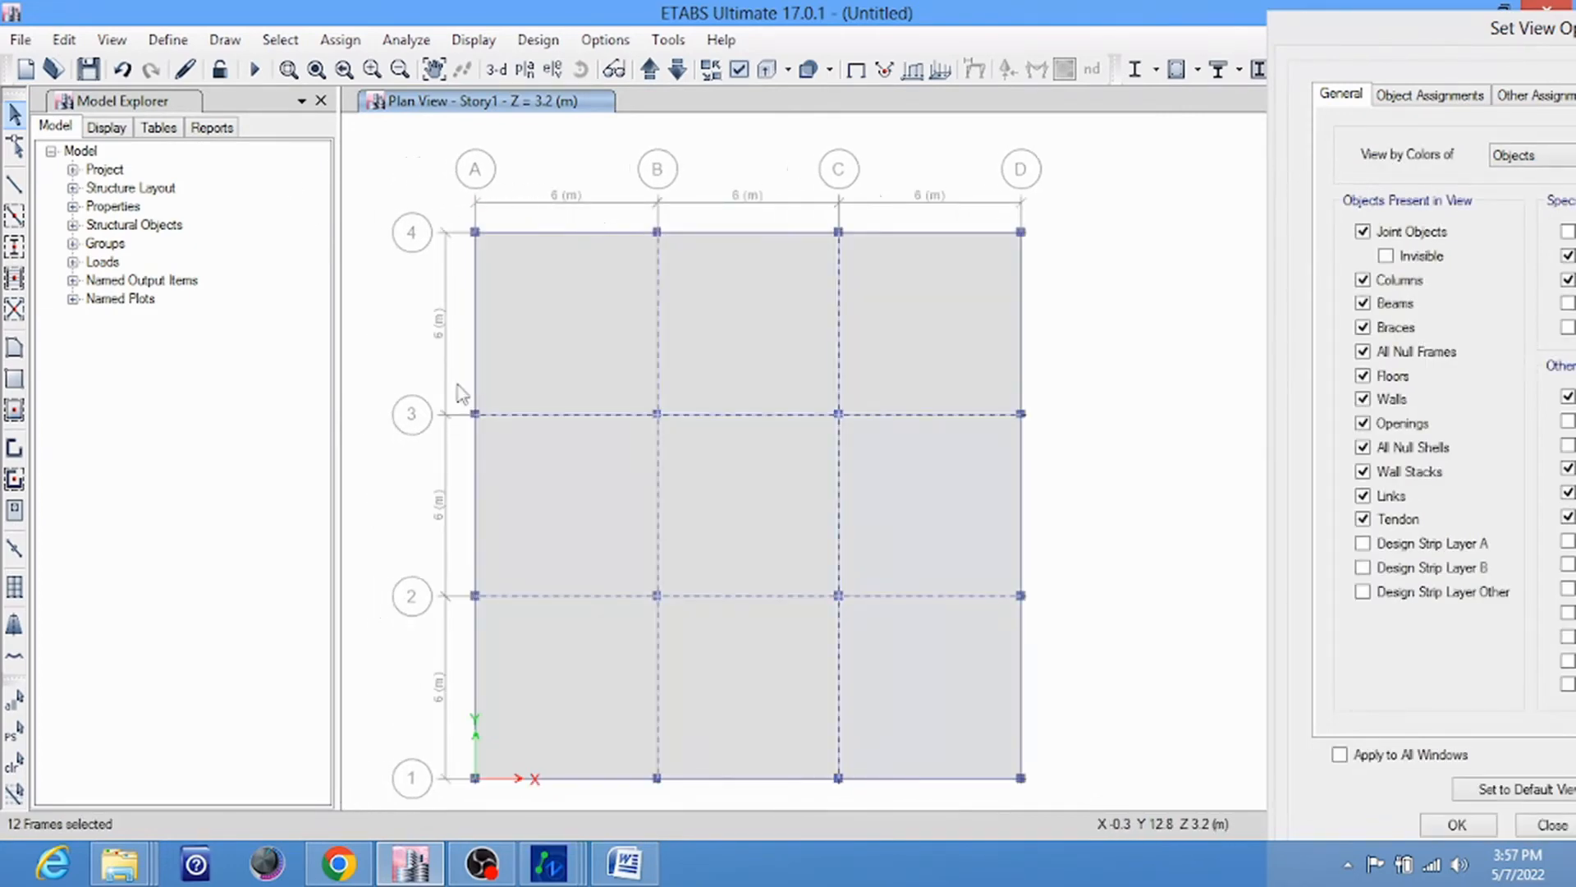
left_click(58, 40)
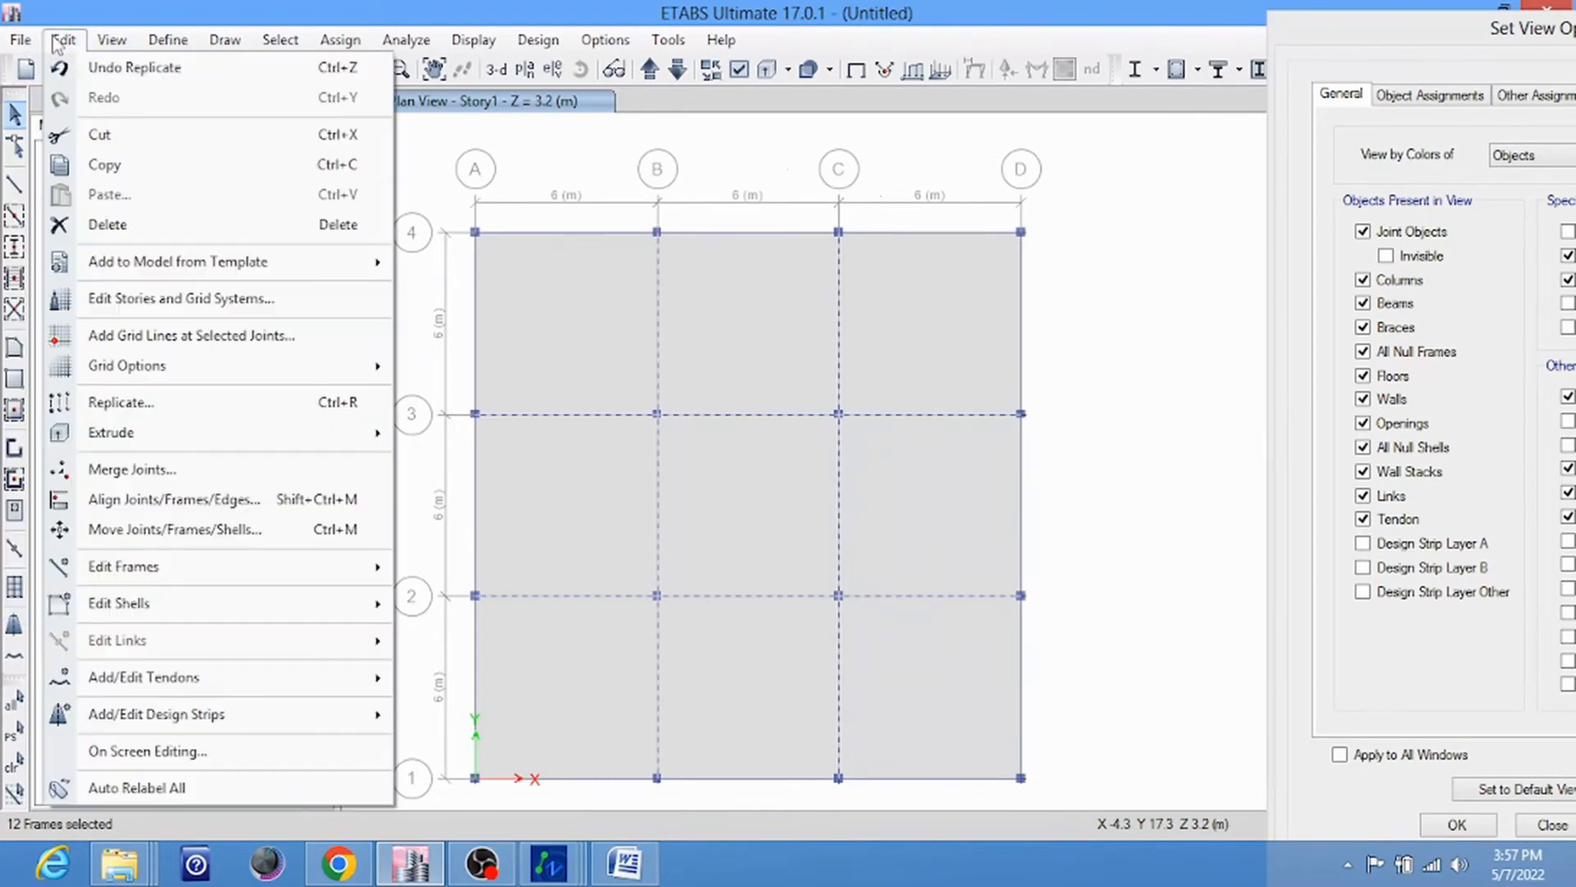
left_click(144, 300)
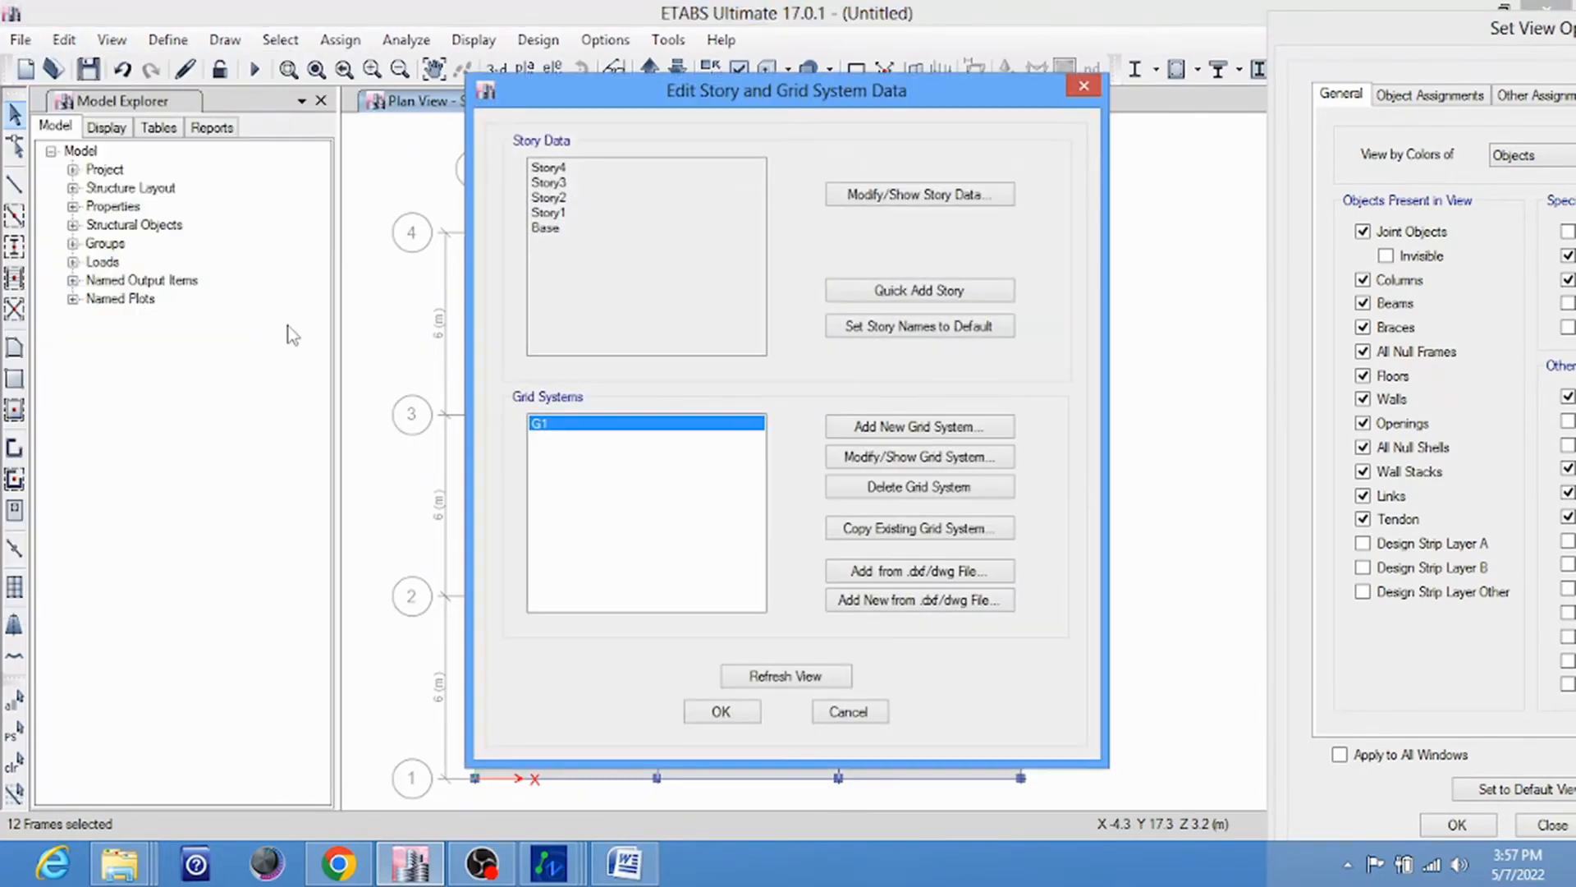
left_click(918, 196)
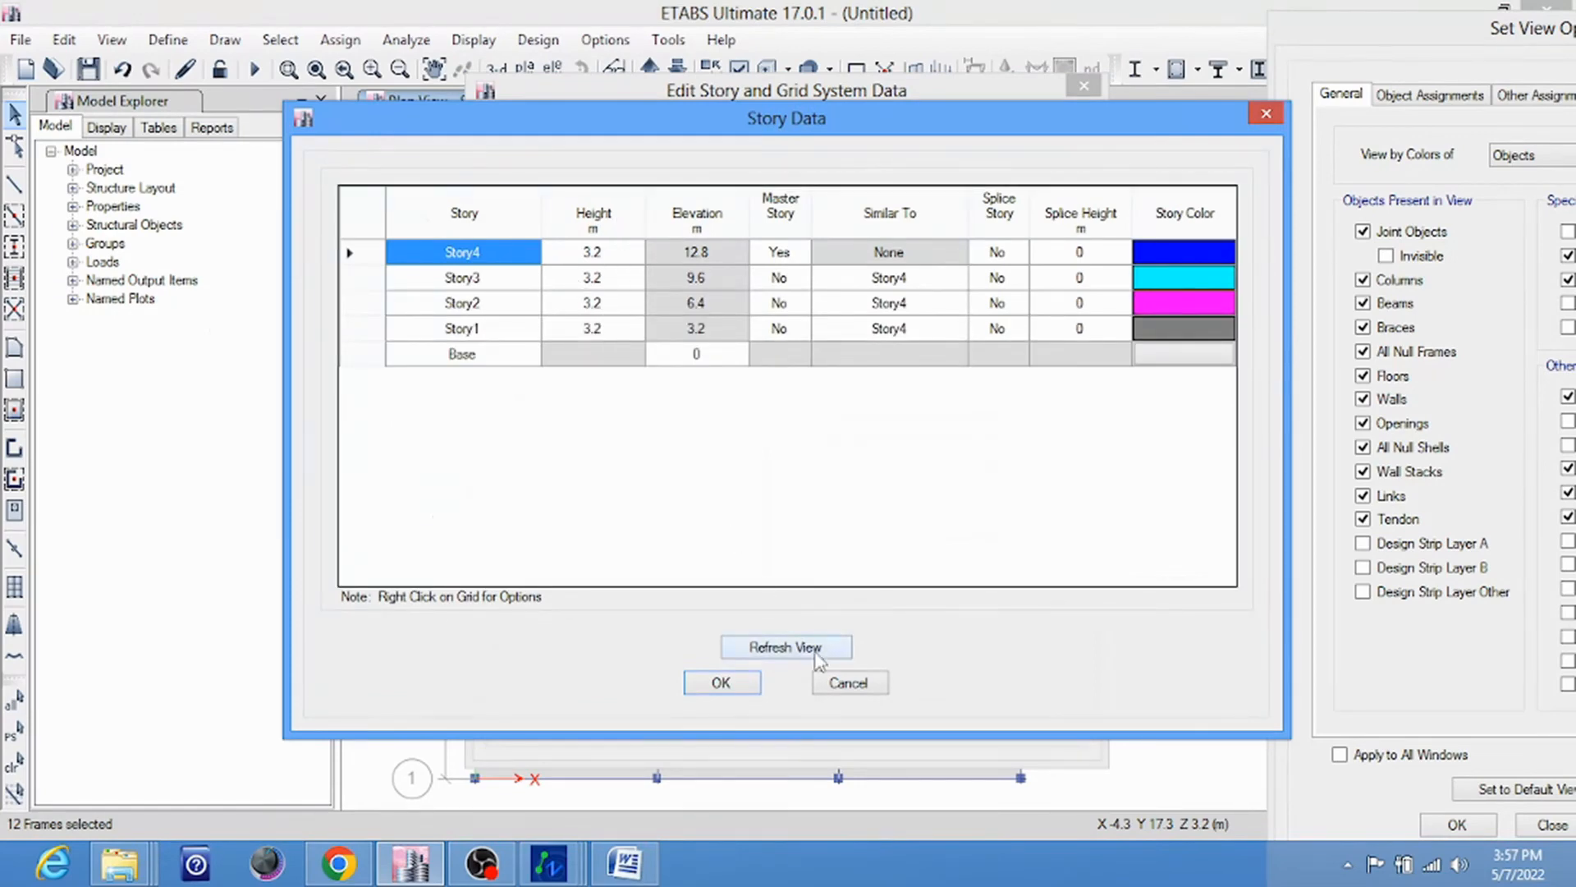
left_click(848, 683)
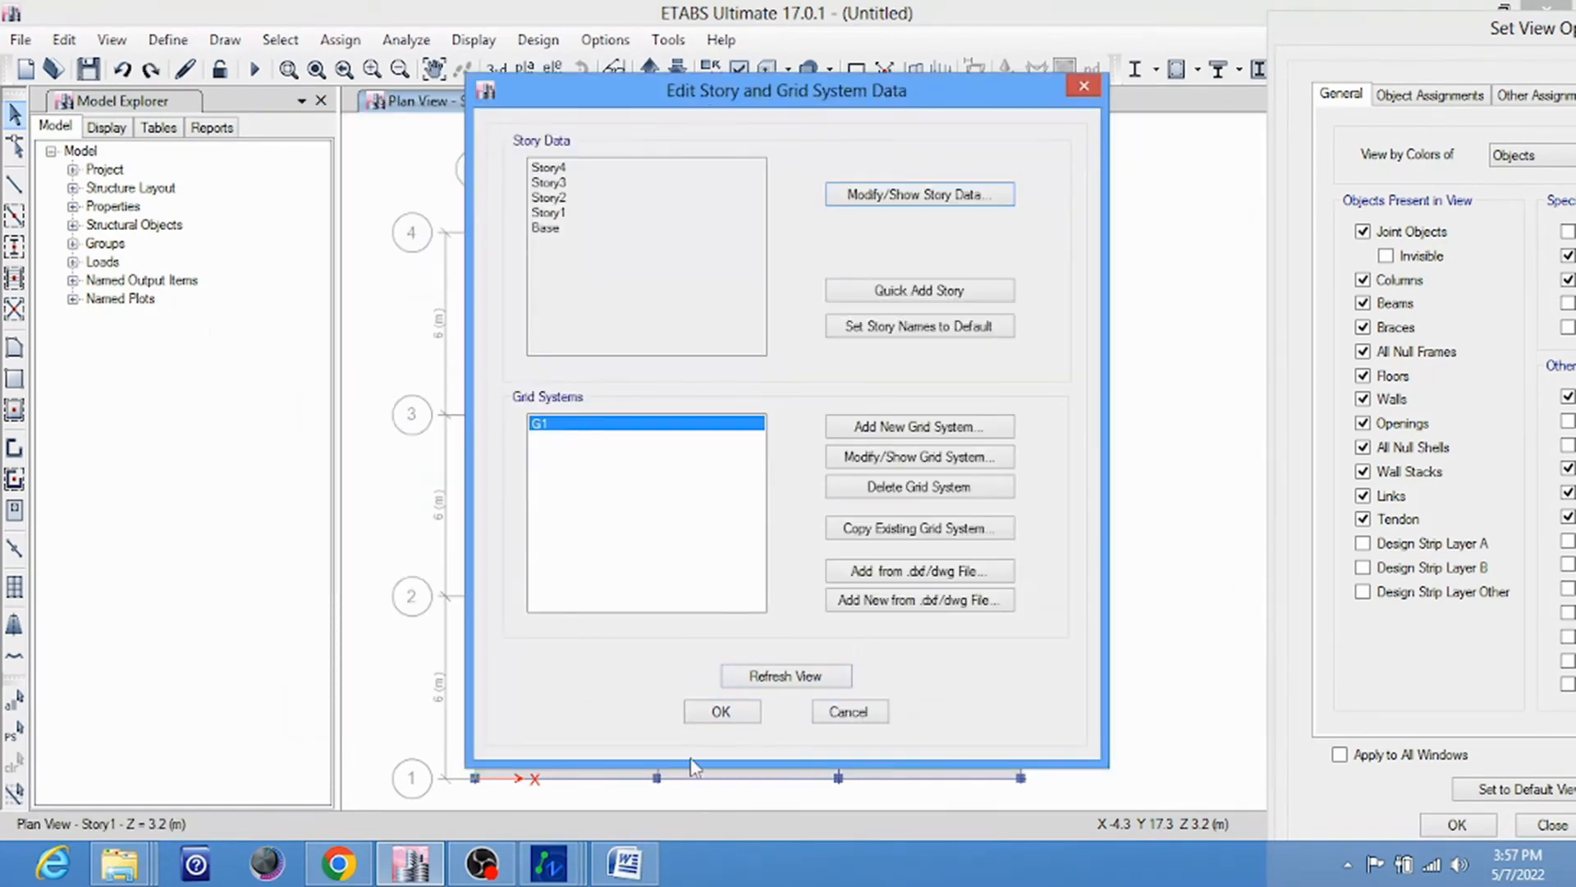
Switch to the Word document to examine the 230 mm and 115 mm brick wall load calculations, then return to ETABS and dismiss the story and grid settings
left_click(627, 864)
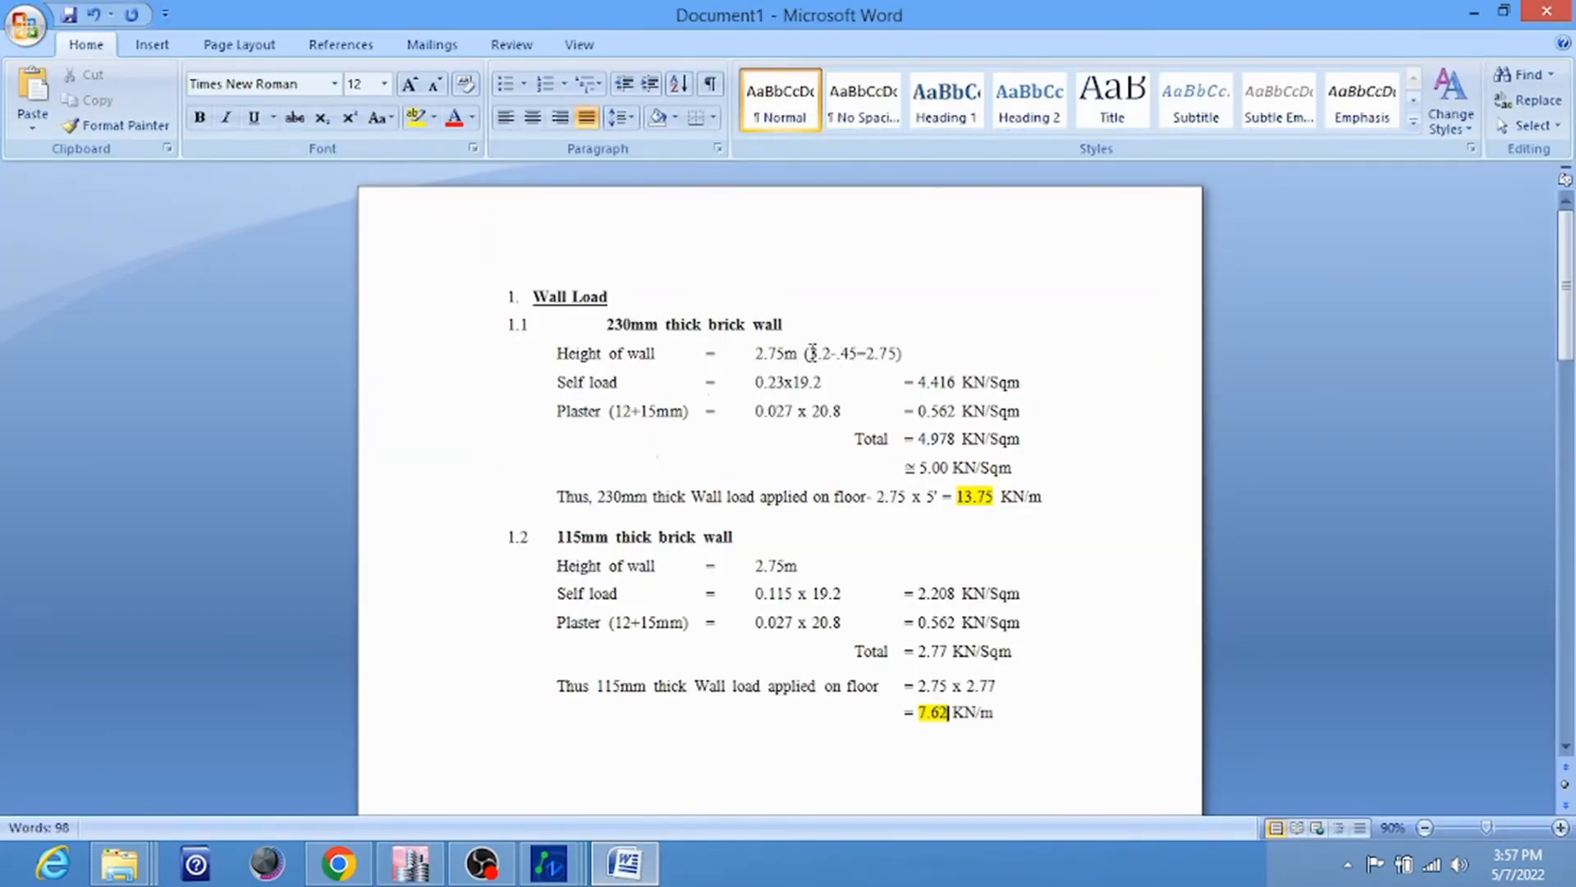
left_click_drag(809, 353, 855, 354)
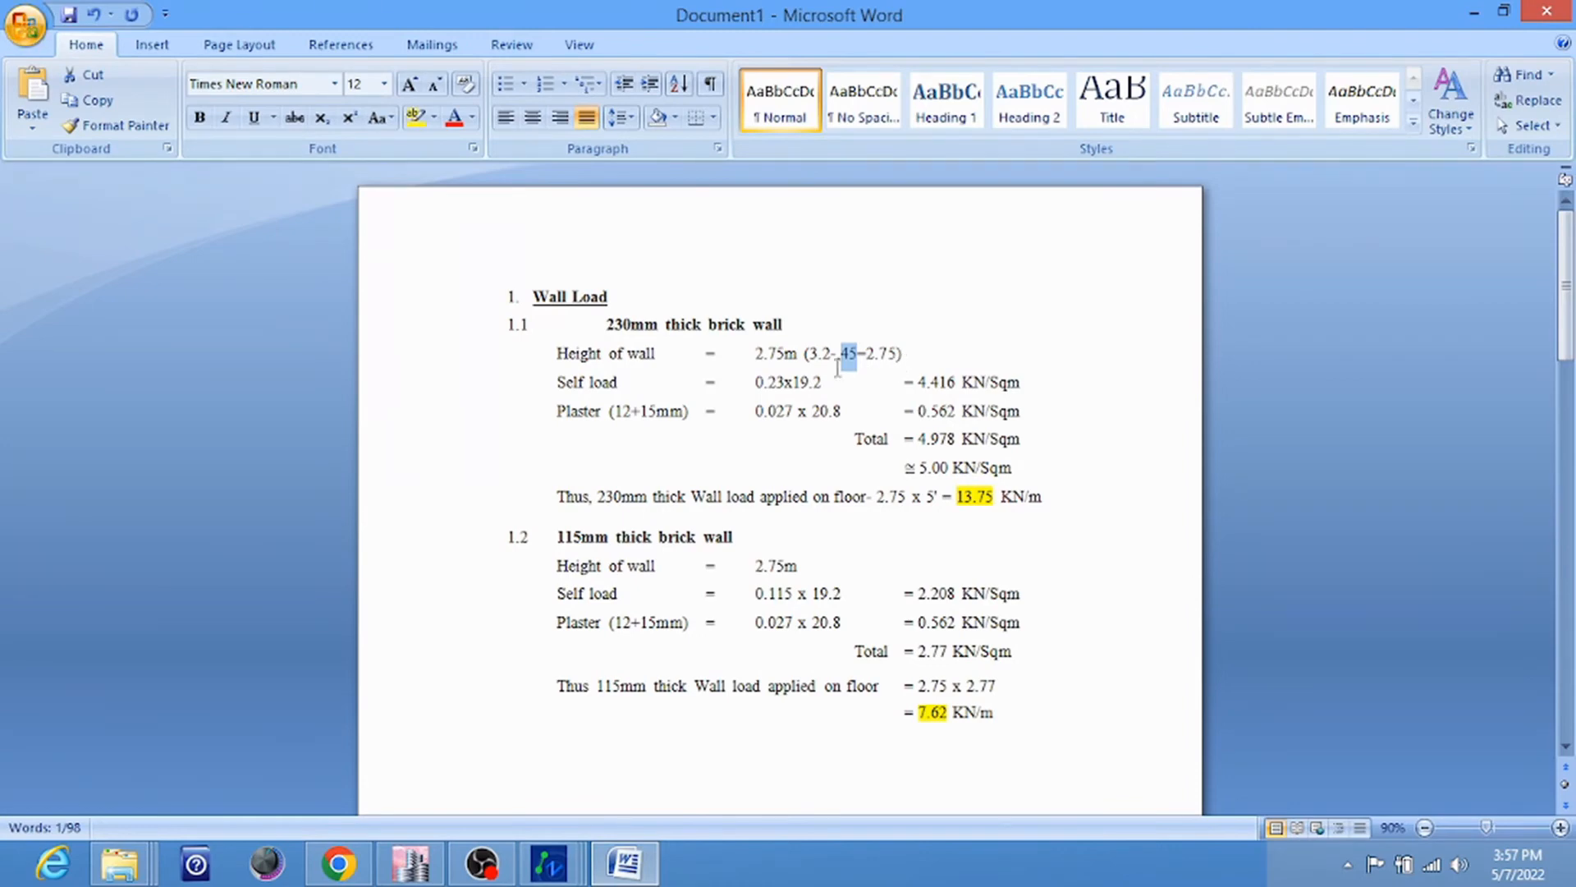
double_click(757, 354)
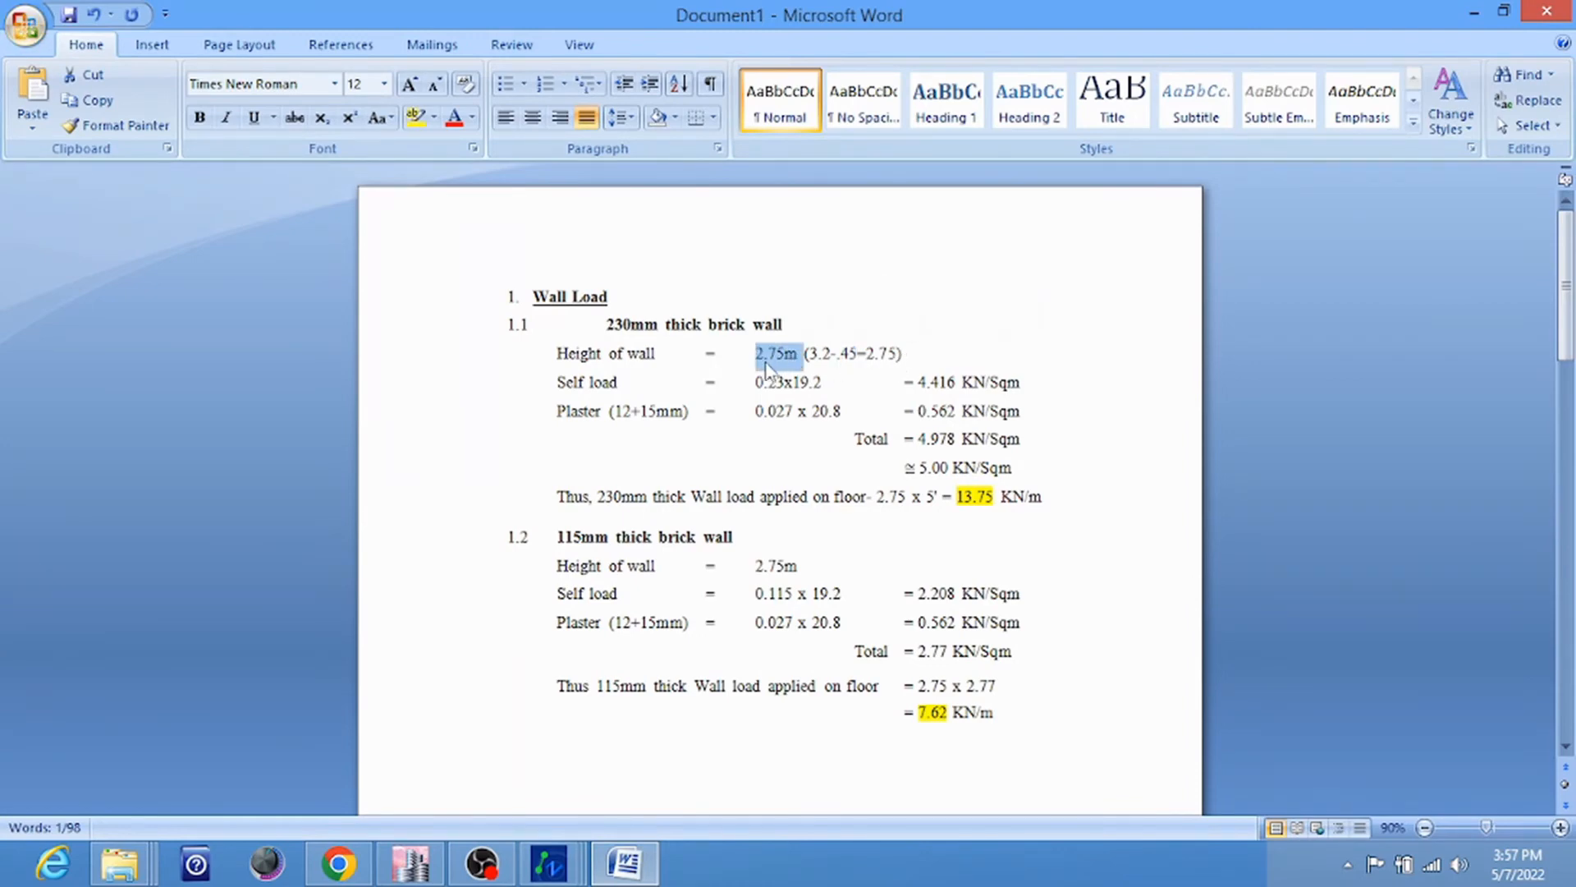
left_click(770, 354)
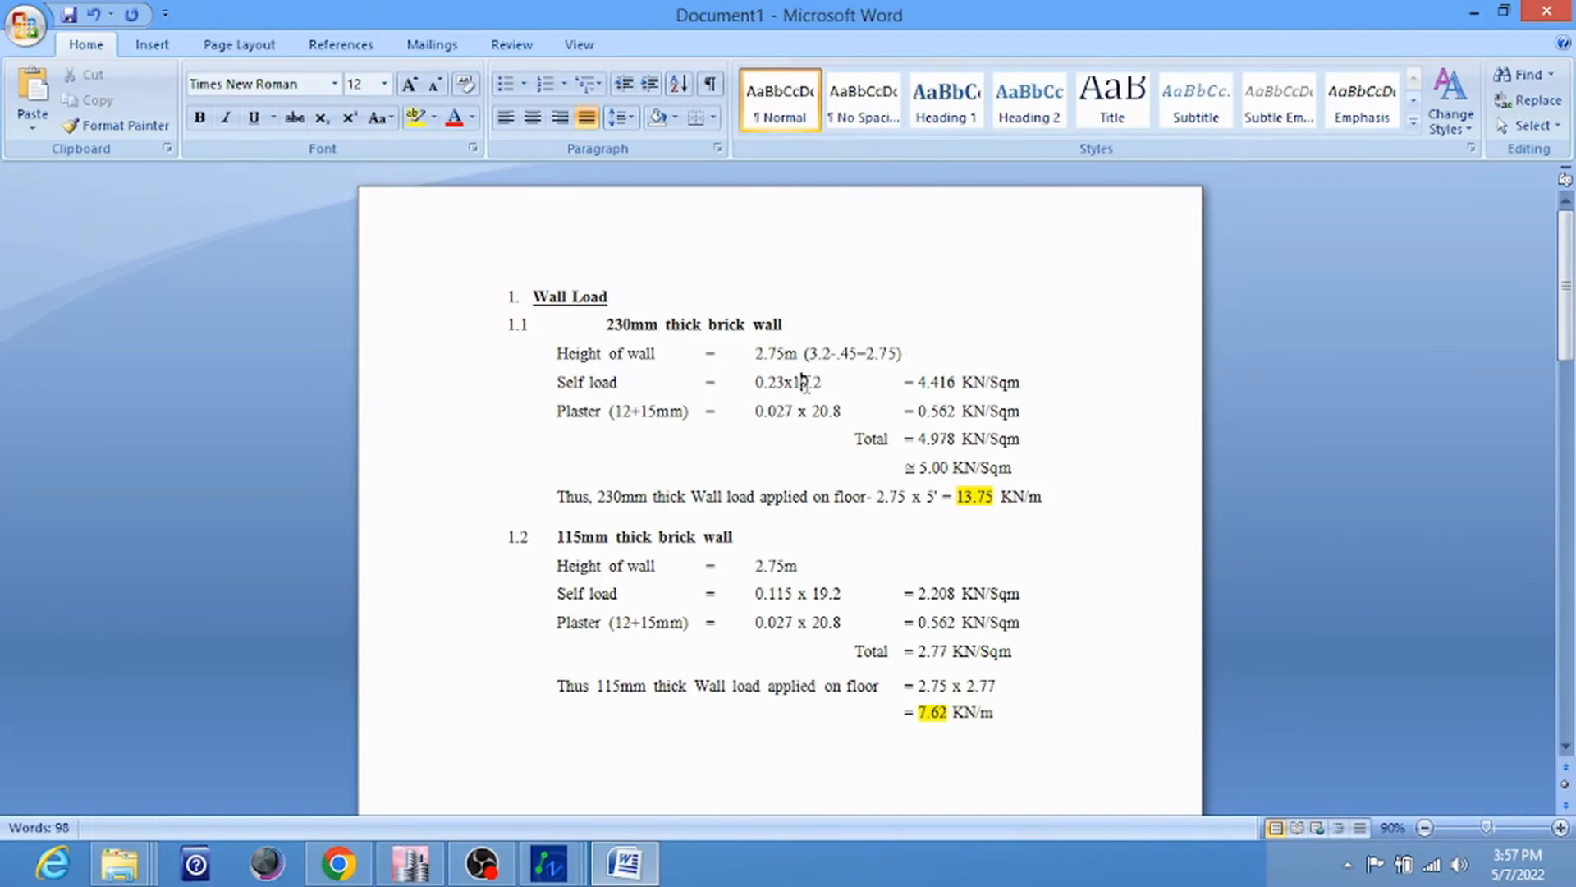
left_click_drag(767, 382, 834, 416)
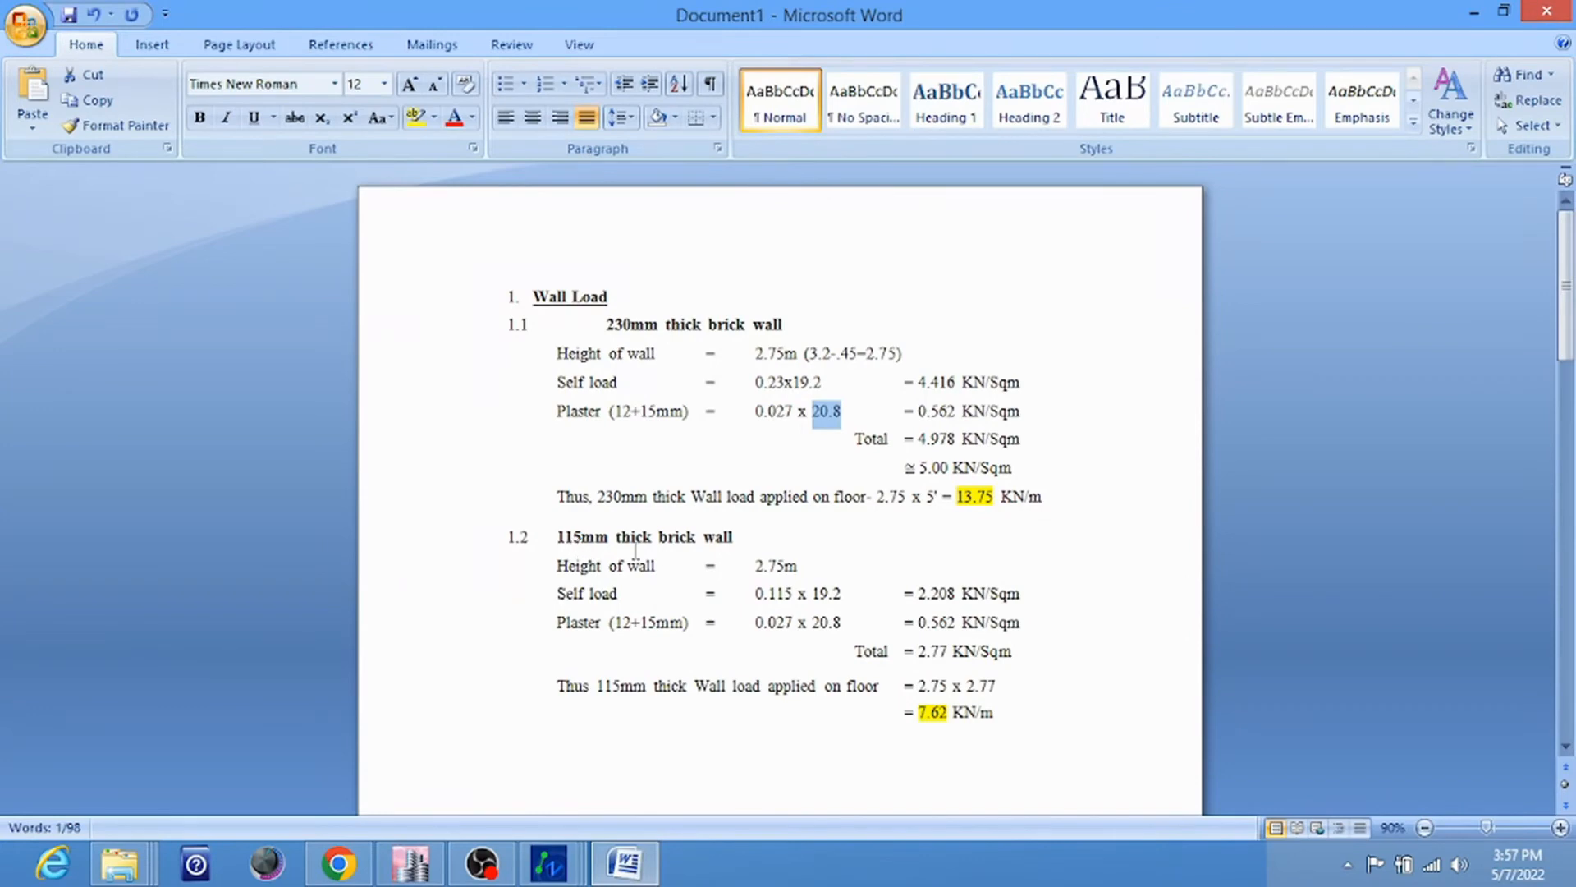
left_click(1474, 11)
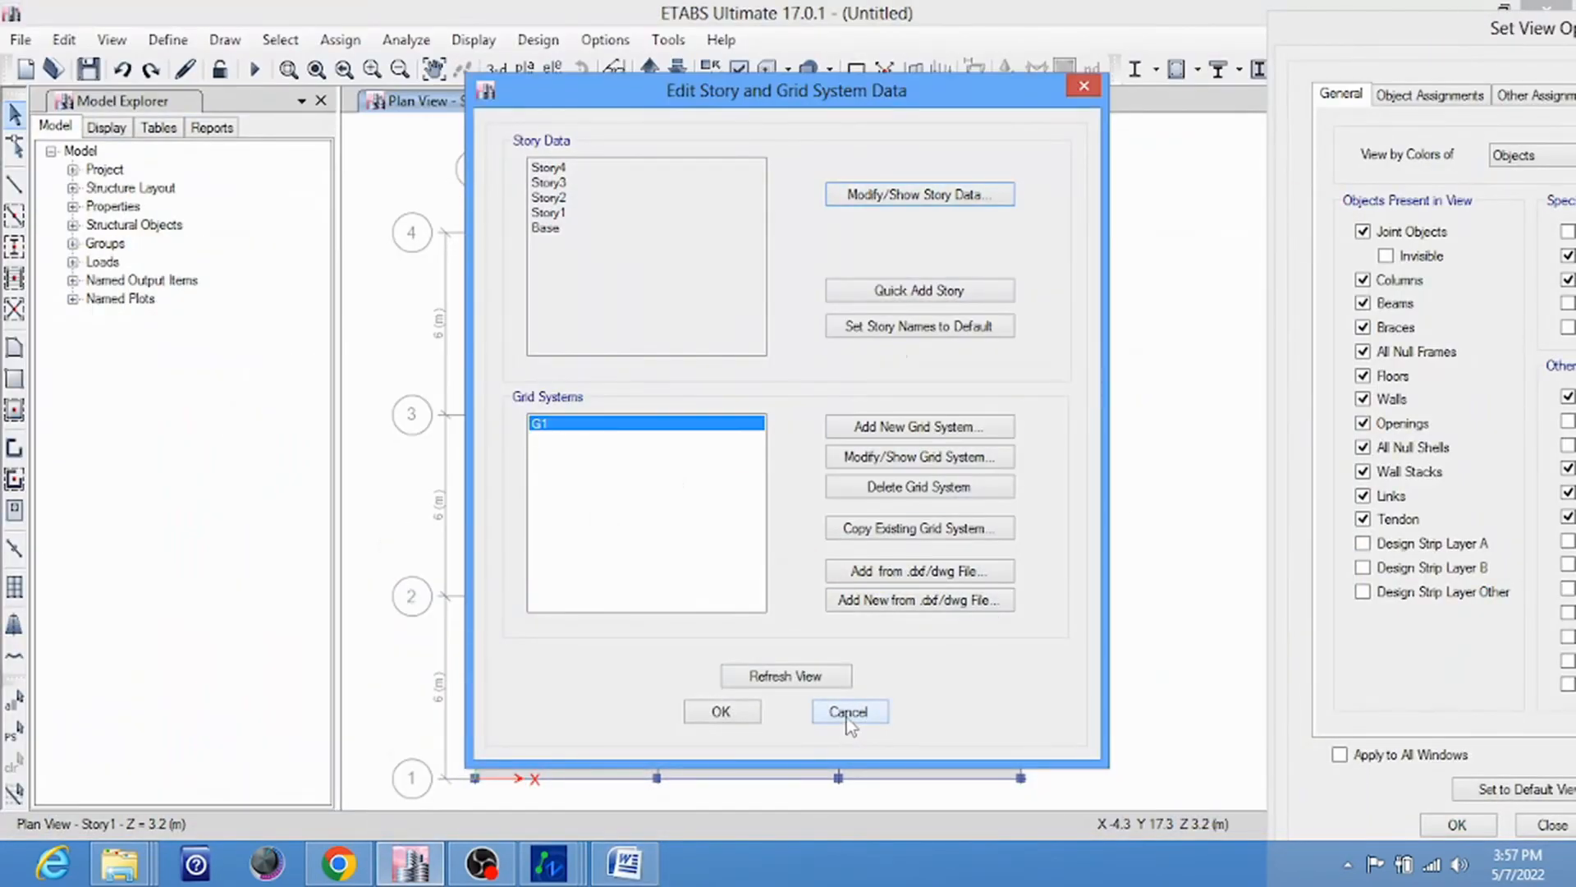
left_click(846, 712)
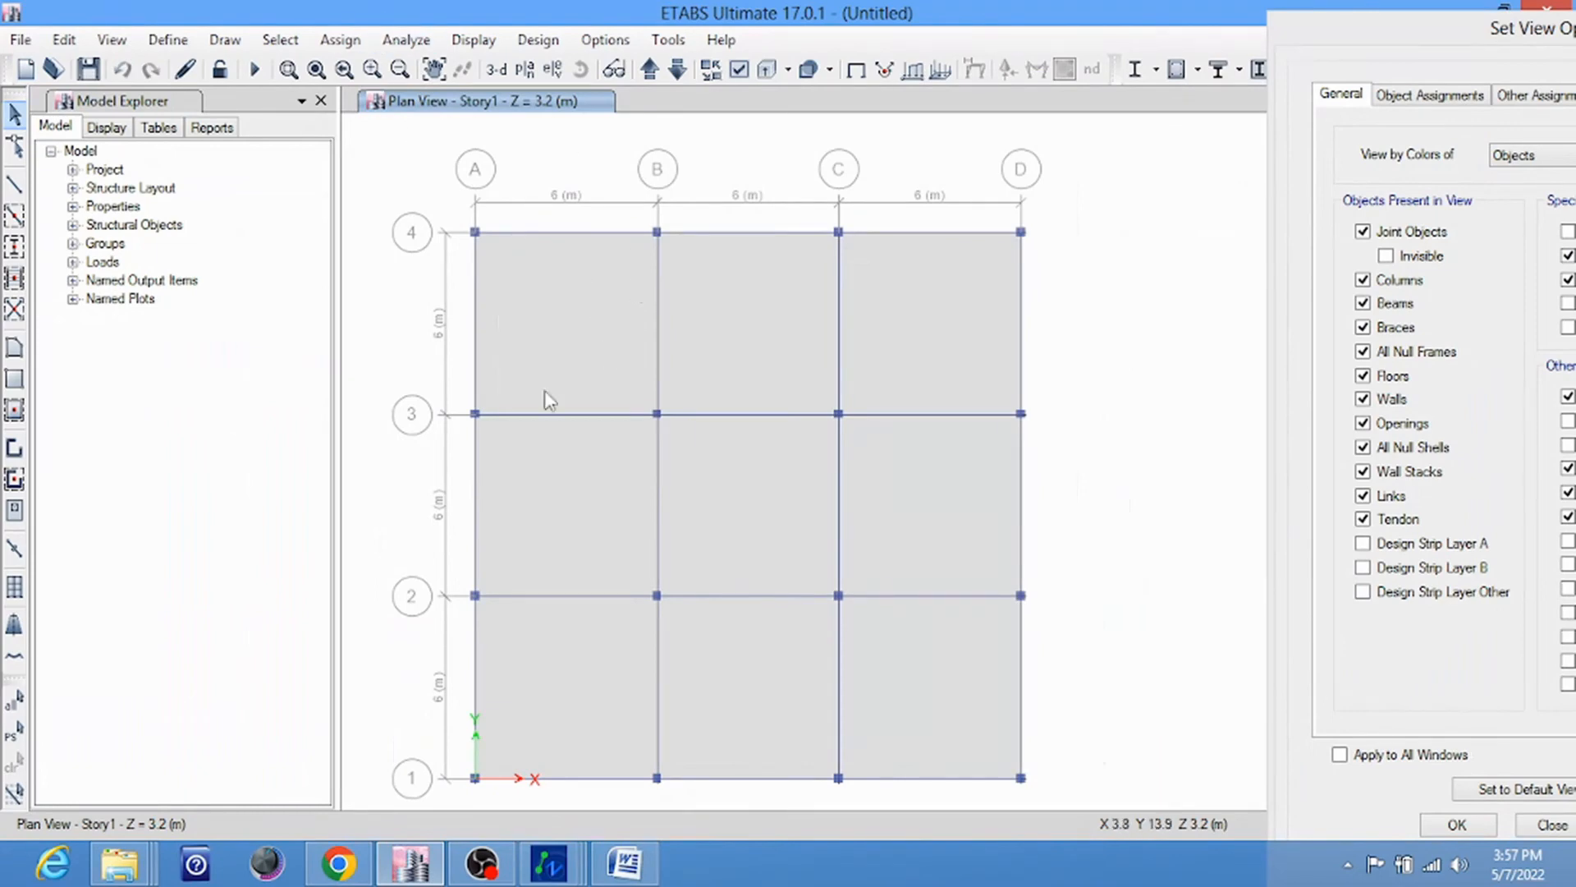
Reselect the twelve interior Story1 beams and assign them a uniform gravity load of 7.62 kN/m under load pattern WALL
left_click(15, 729)
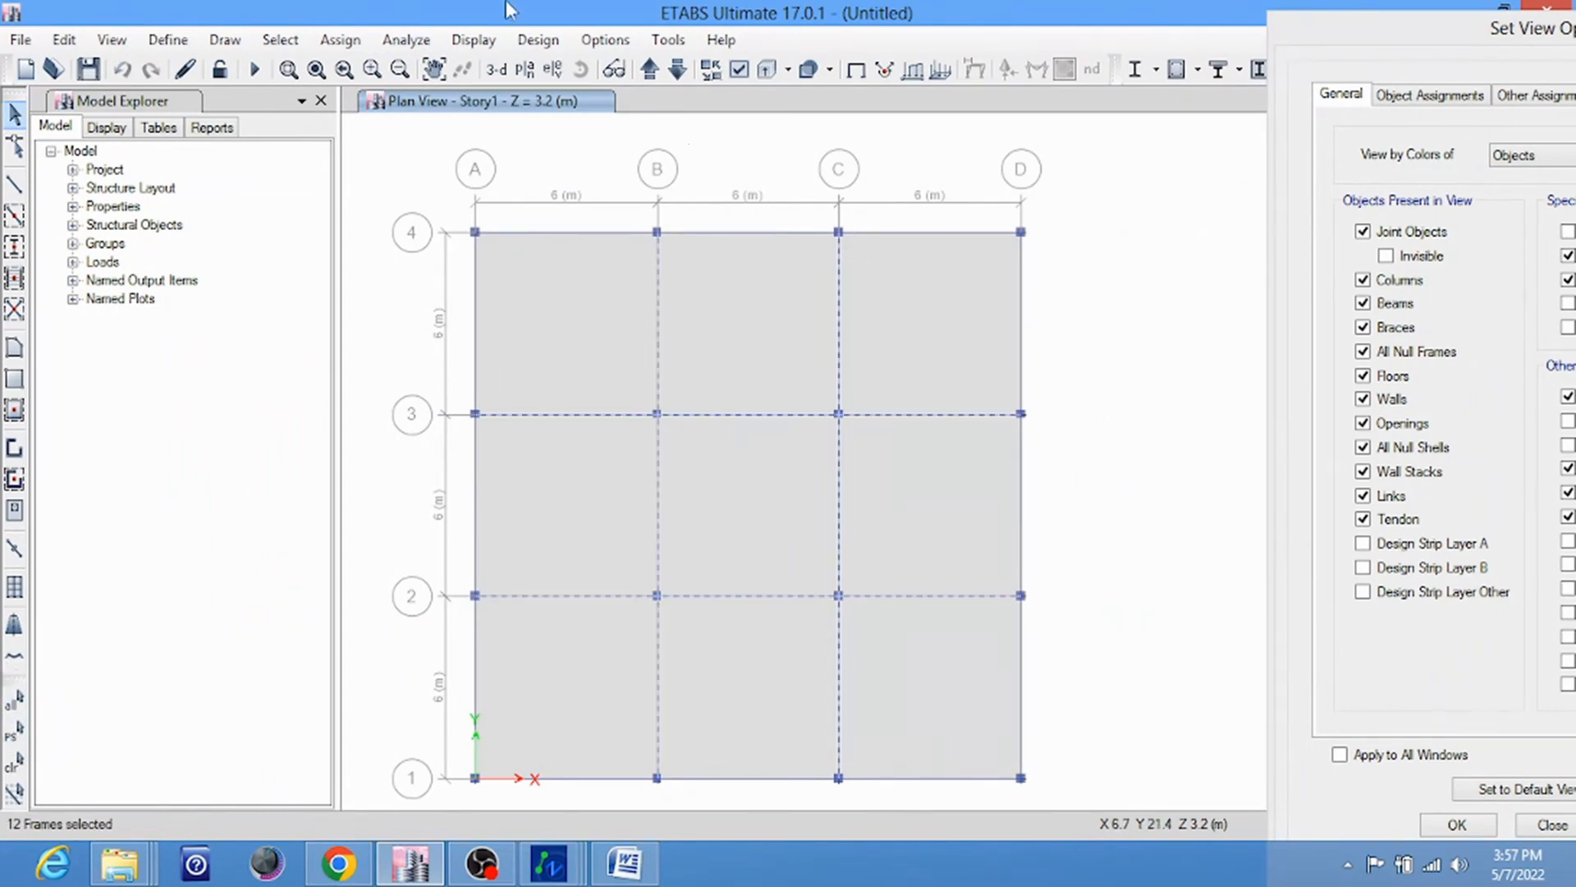
left_click(340, 40)
mouse_move(431, 257)
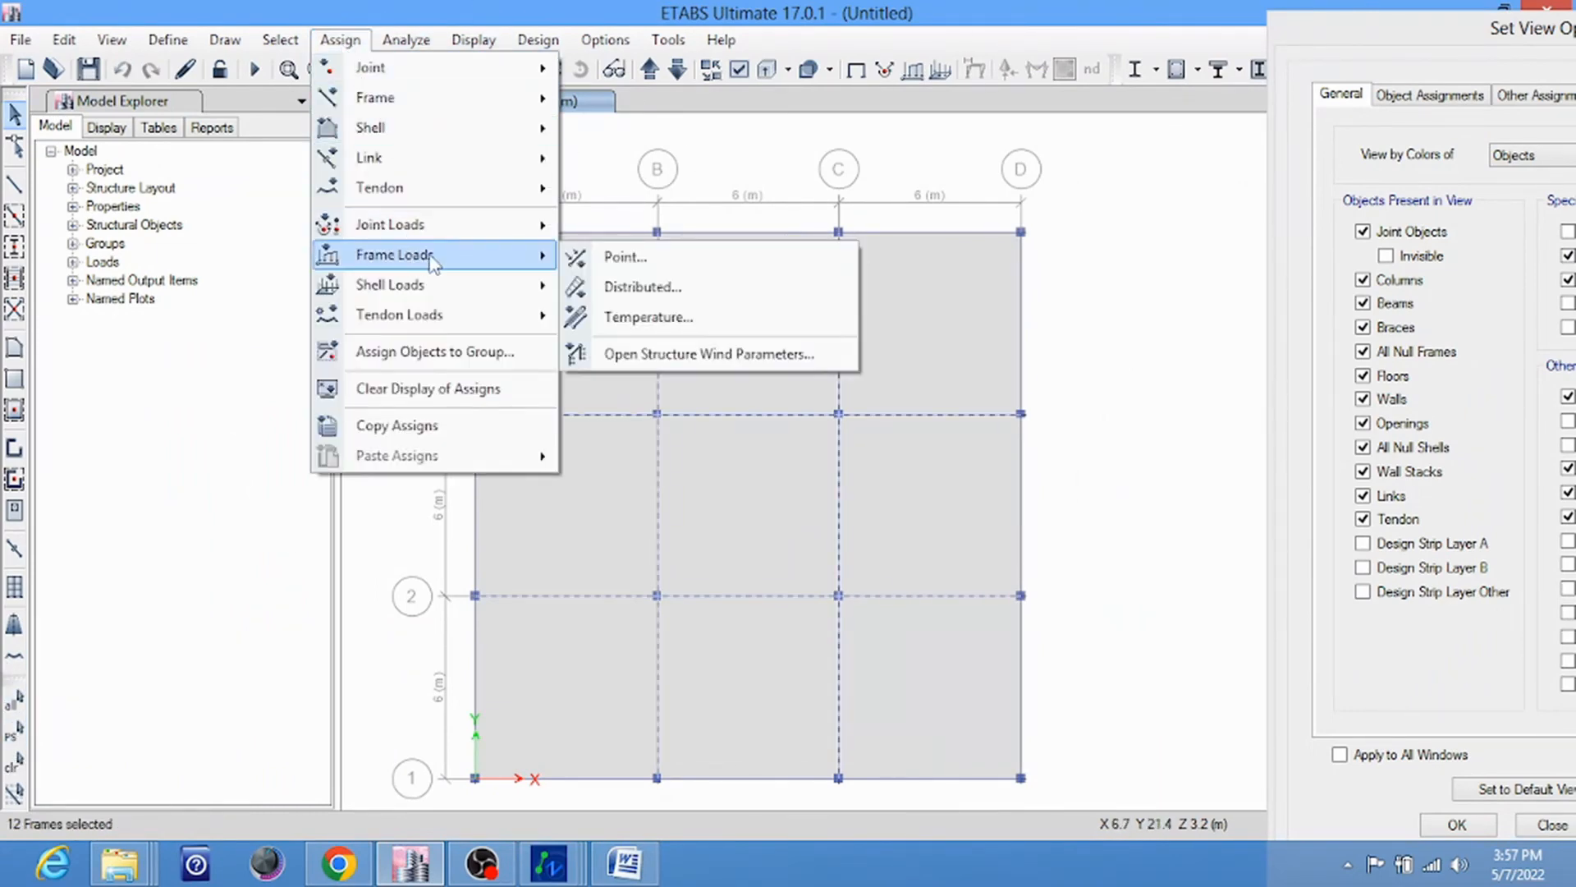
left_click(656, 291)
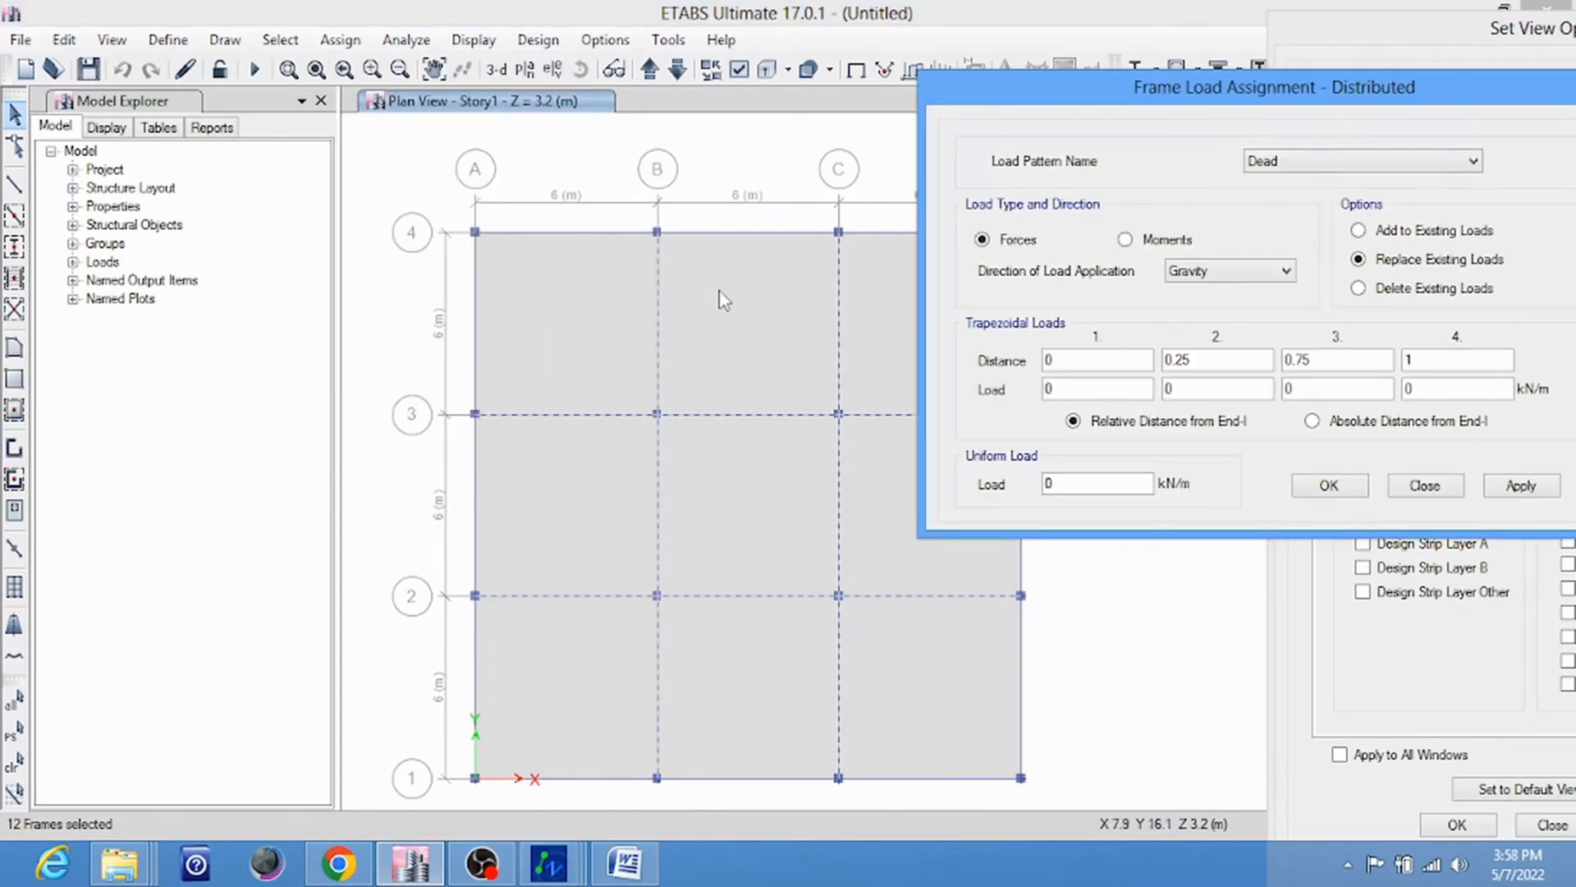
left_click(1292, 157)
scroll(1292, 156, "down", 1)
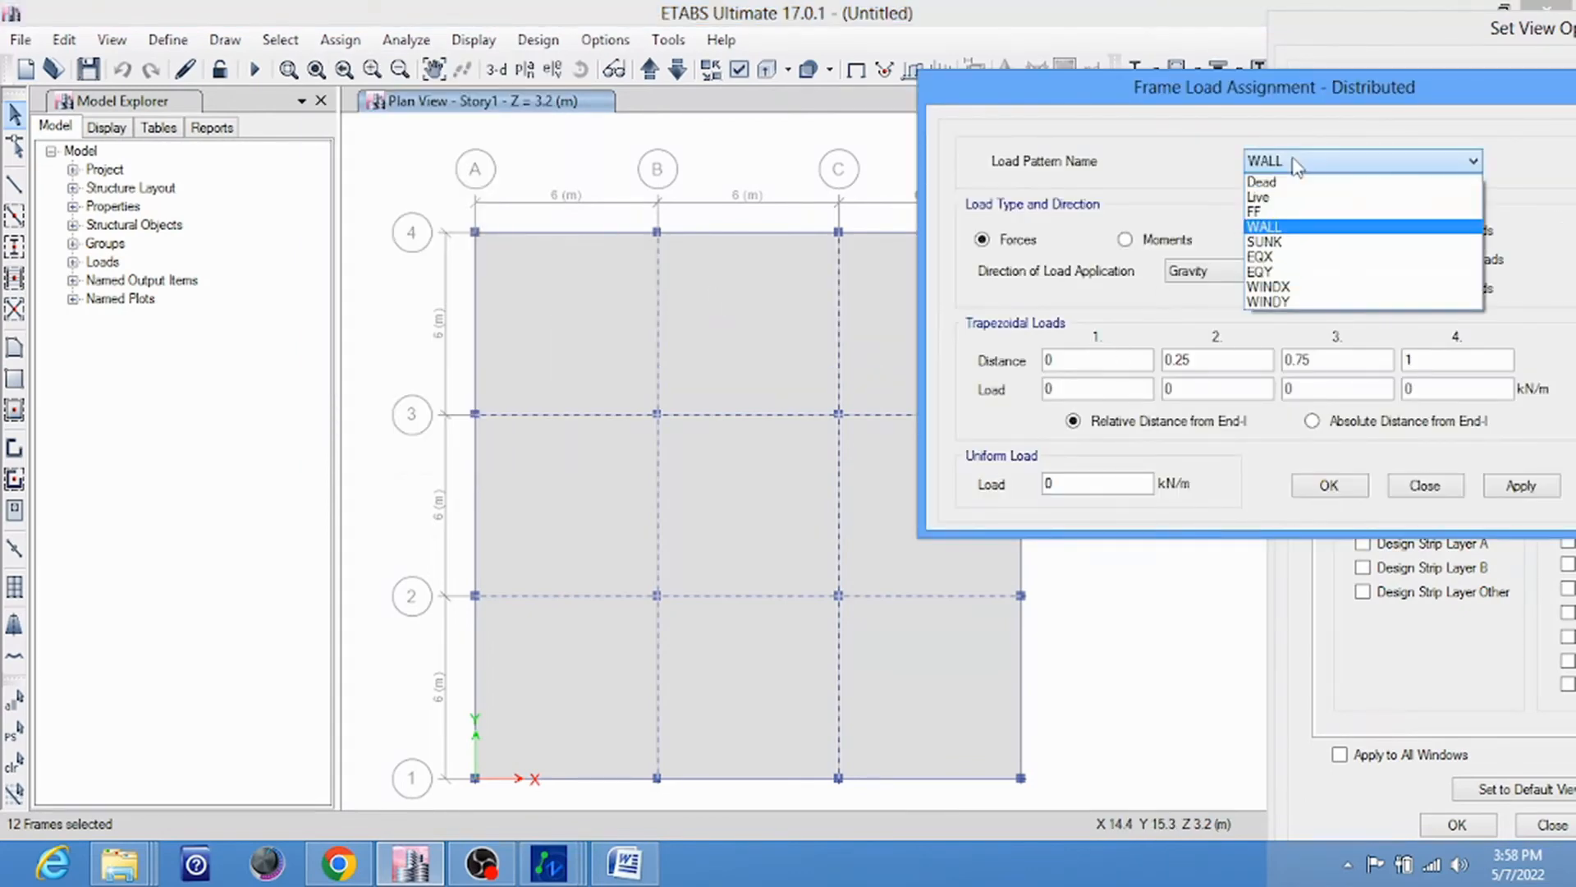
left_click(1254, 115)
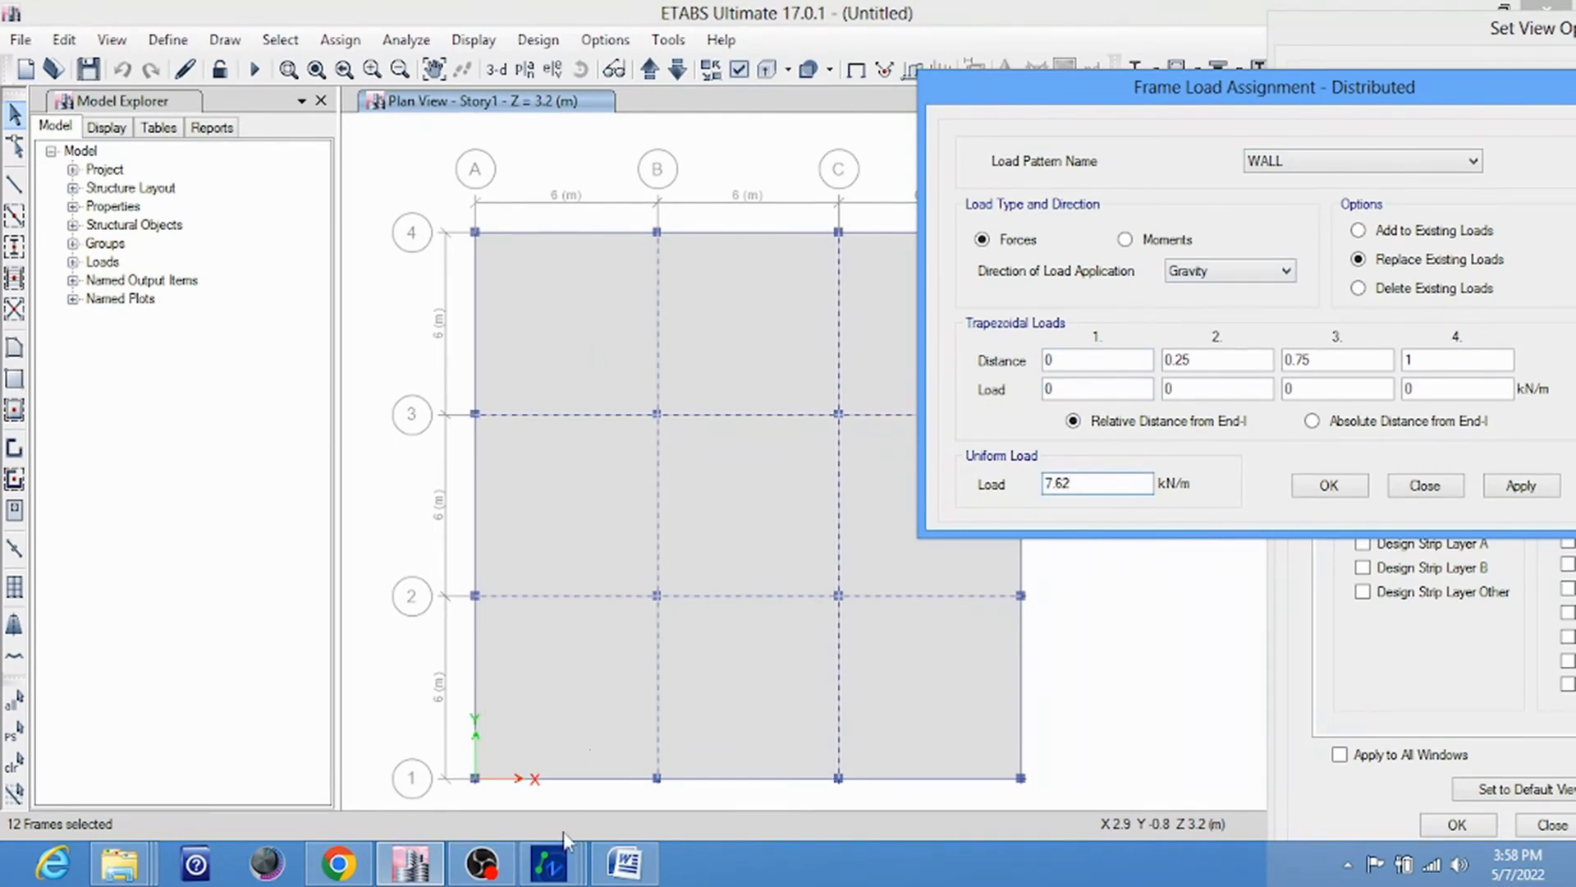
left_click(631, 864)
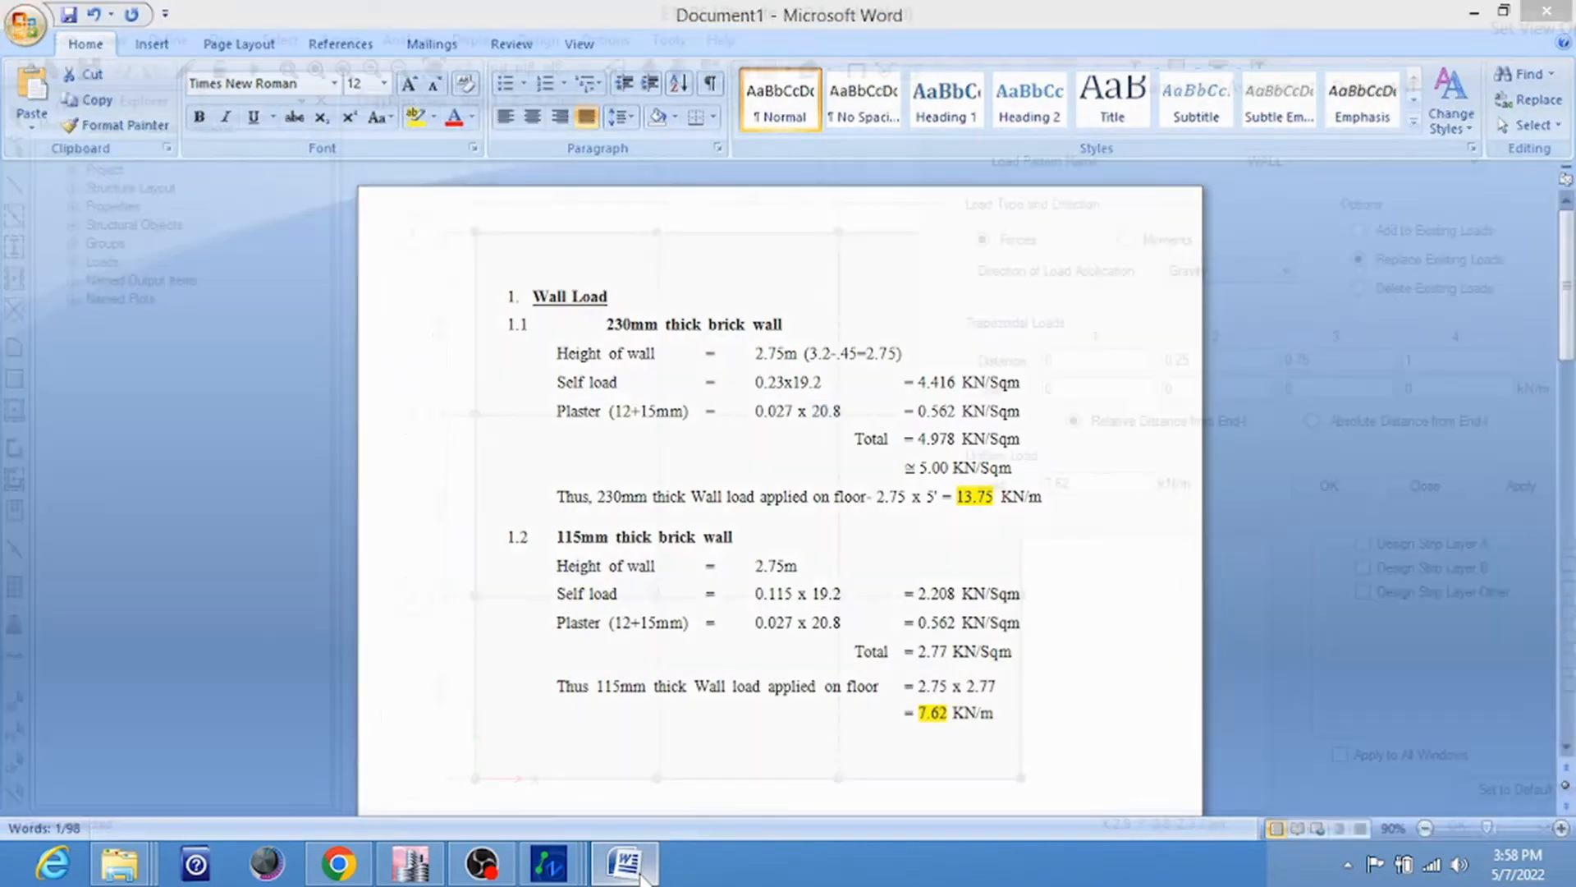
left_click(631, 864)
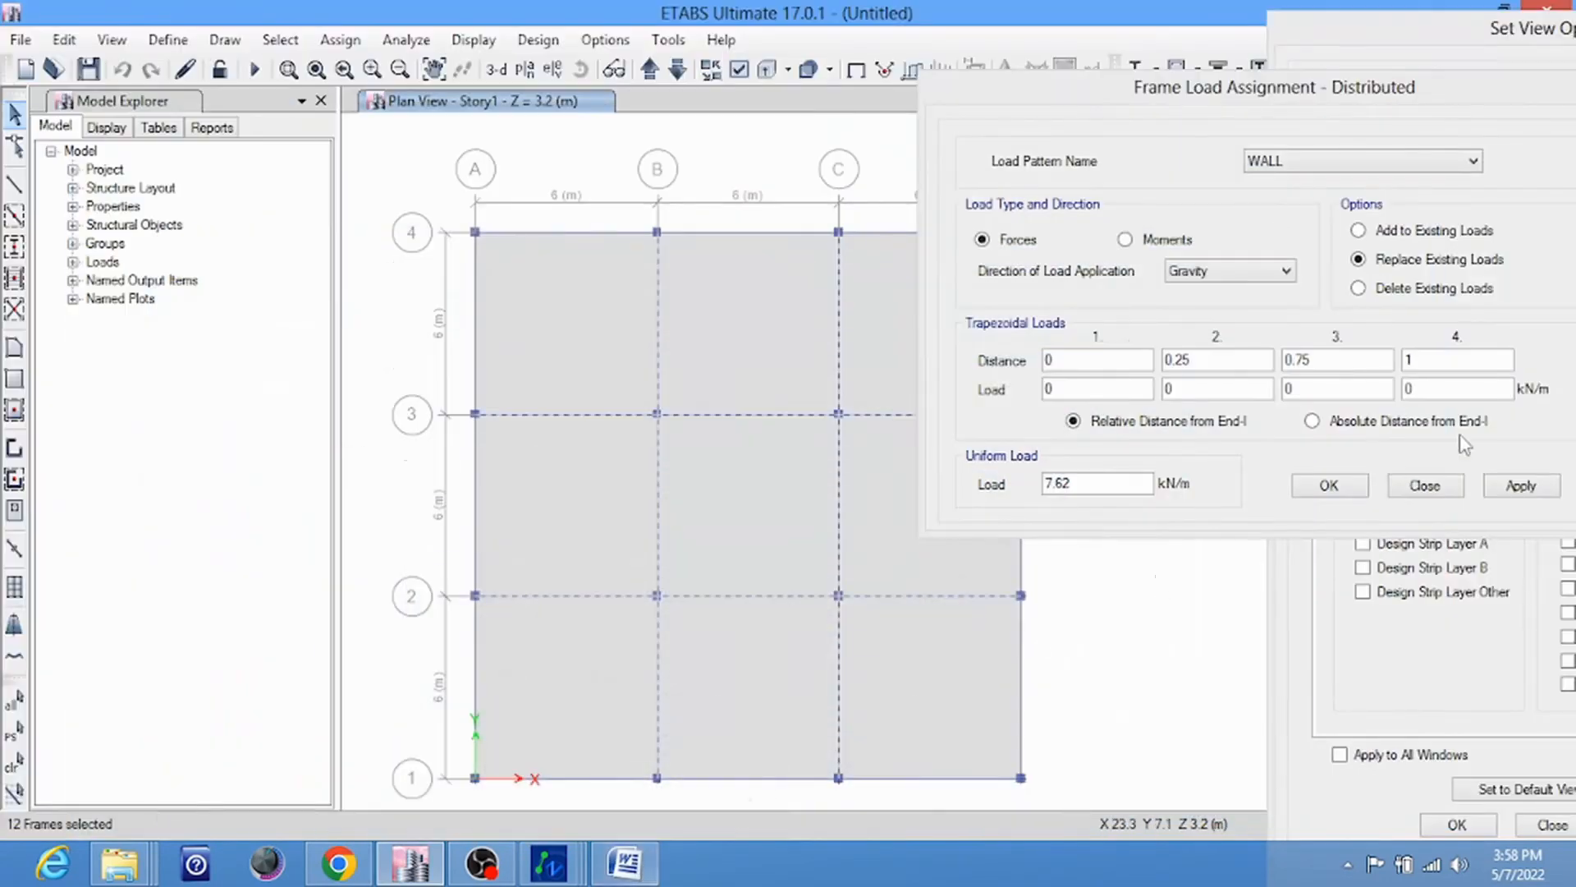
left_click(1520, 486)
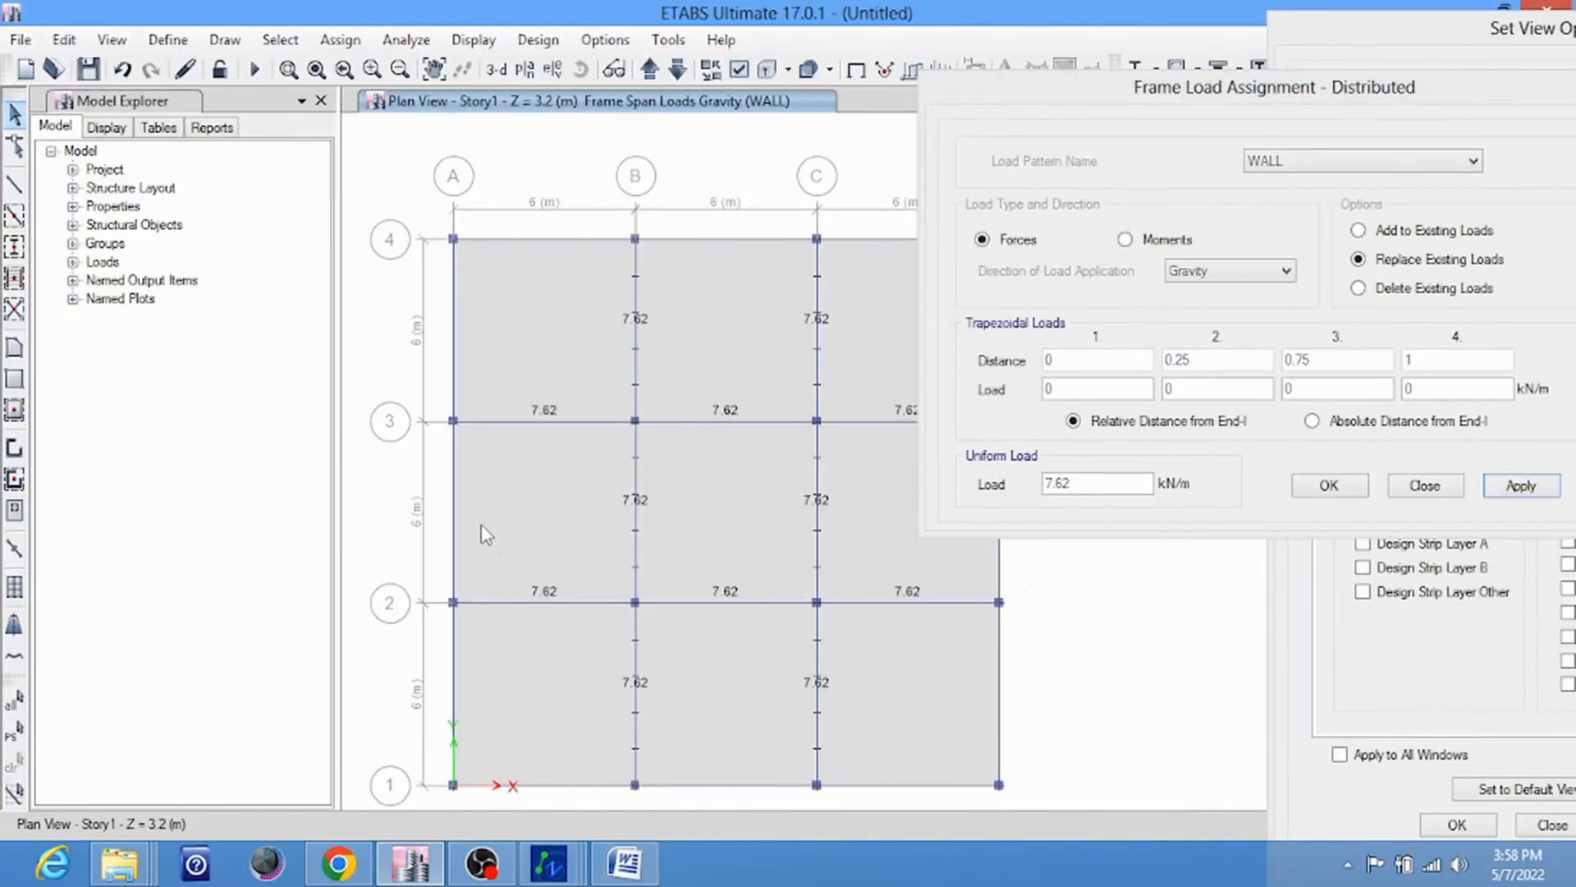
Select the twelve perimeter beams along grid lines A, D, 1 and 4 on Story1
left_click(456, 485)
left_click(548, 245)
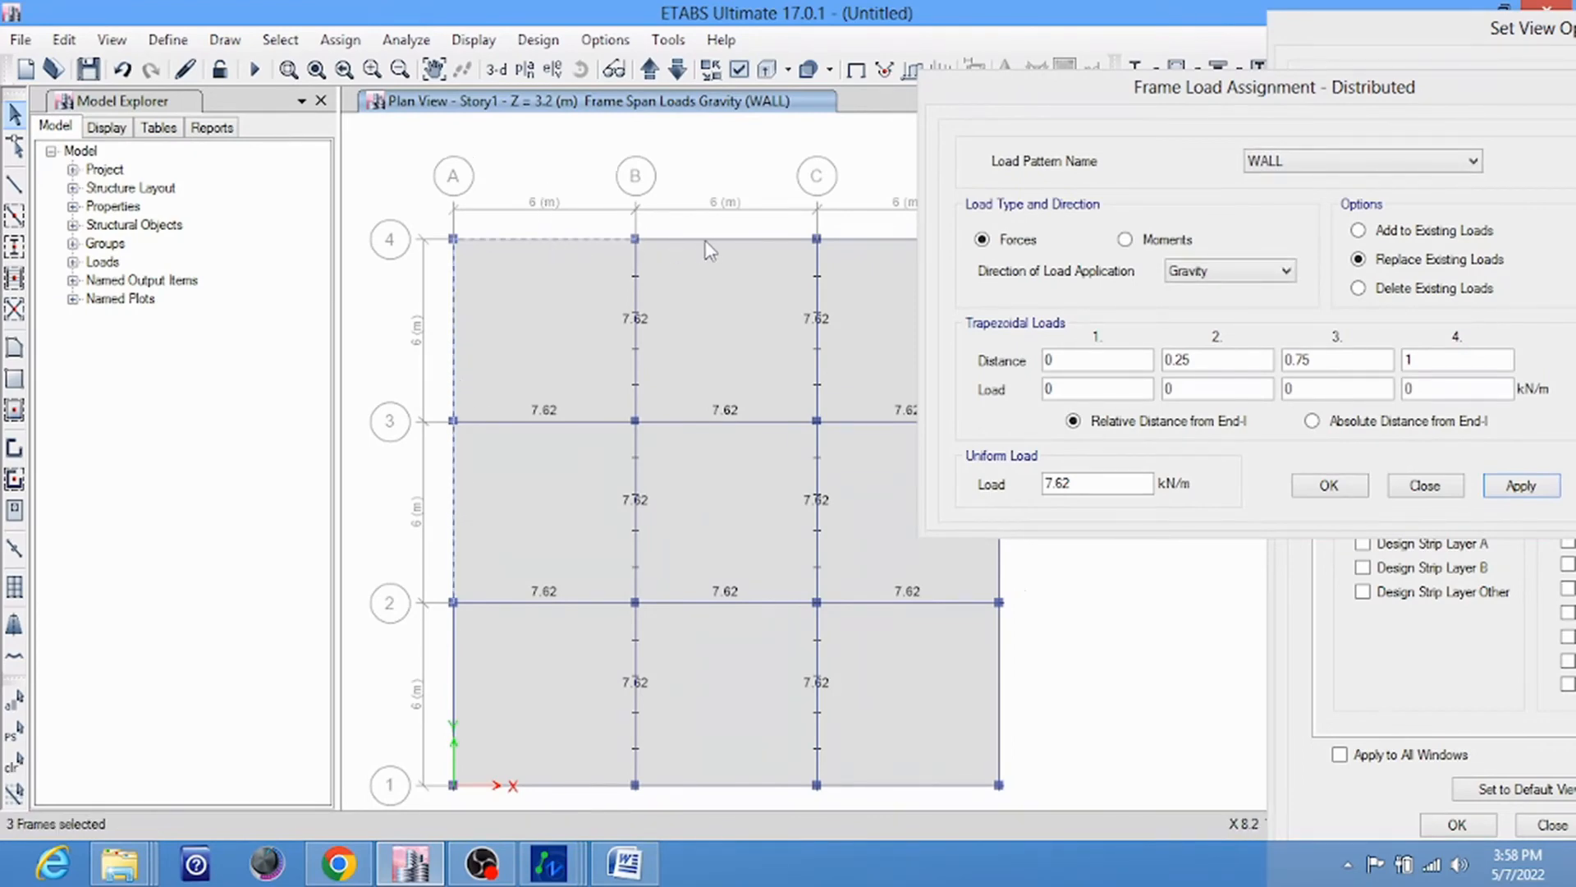
left_click(711, 243)
scroll(491, 262, "down", 2)
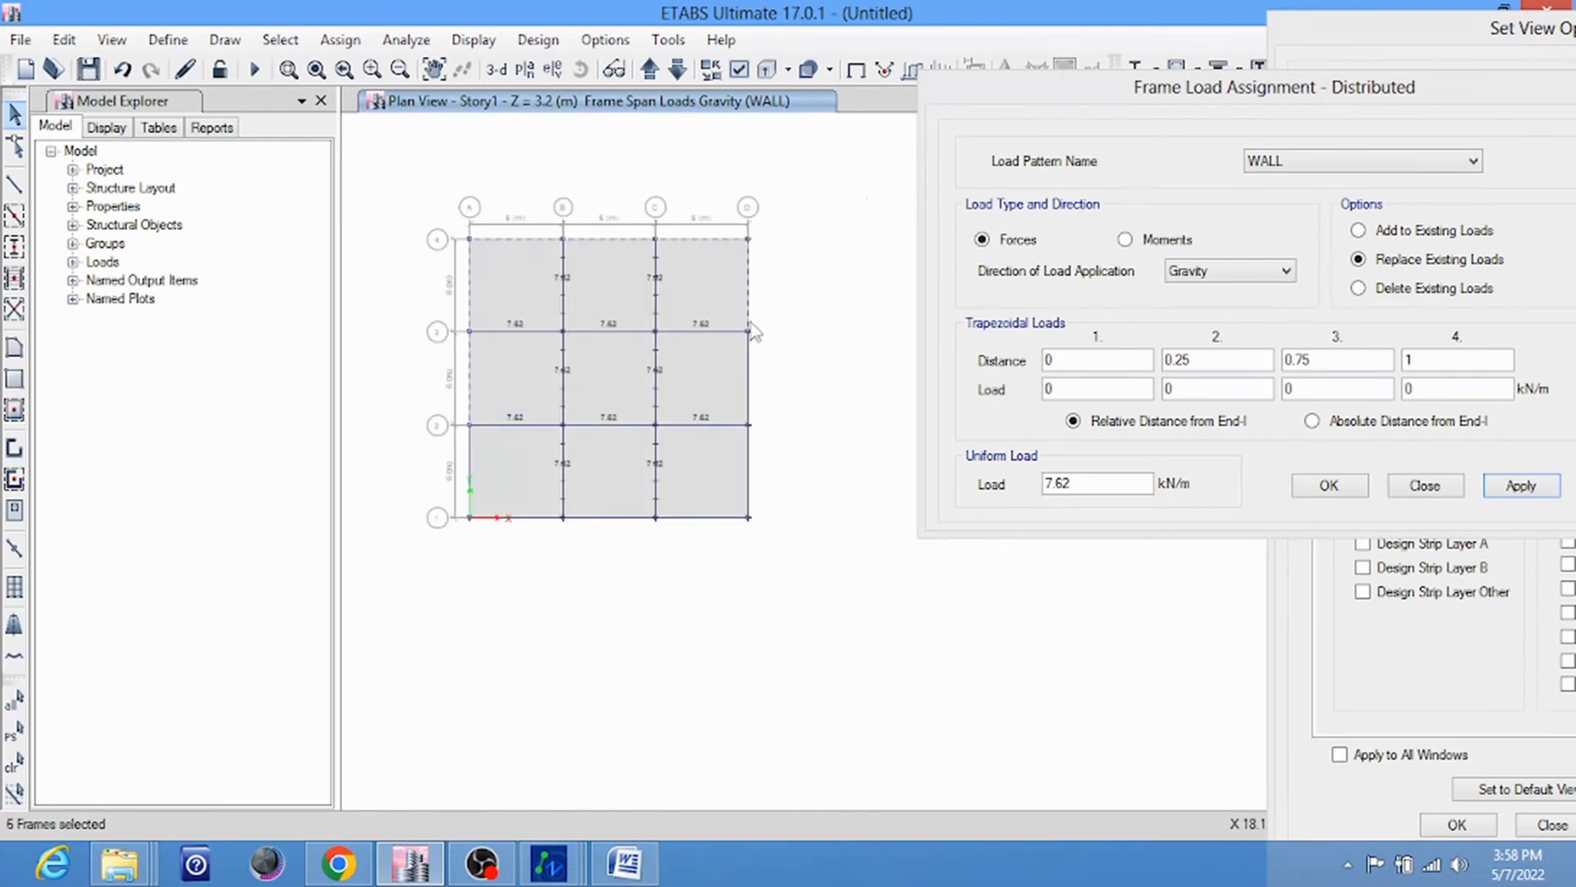
left_click(749, 370)
left_click(753, 457)
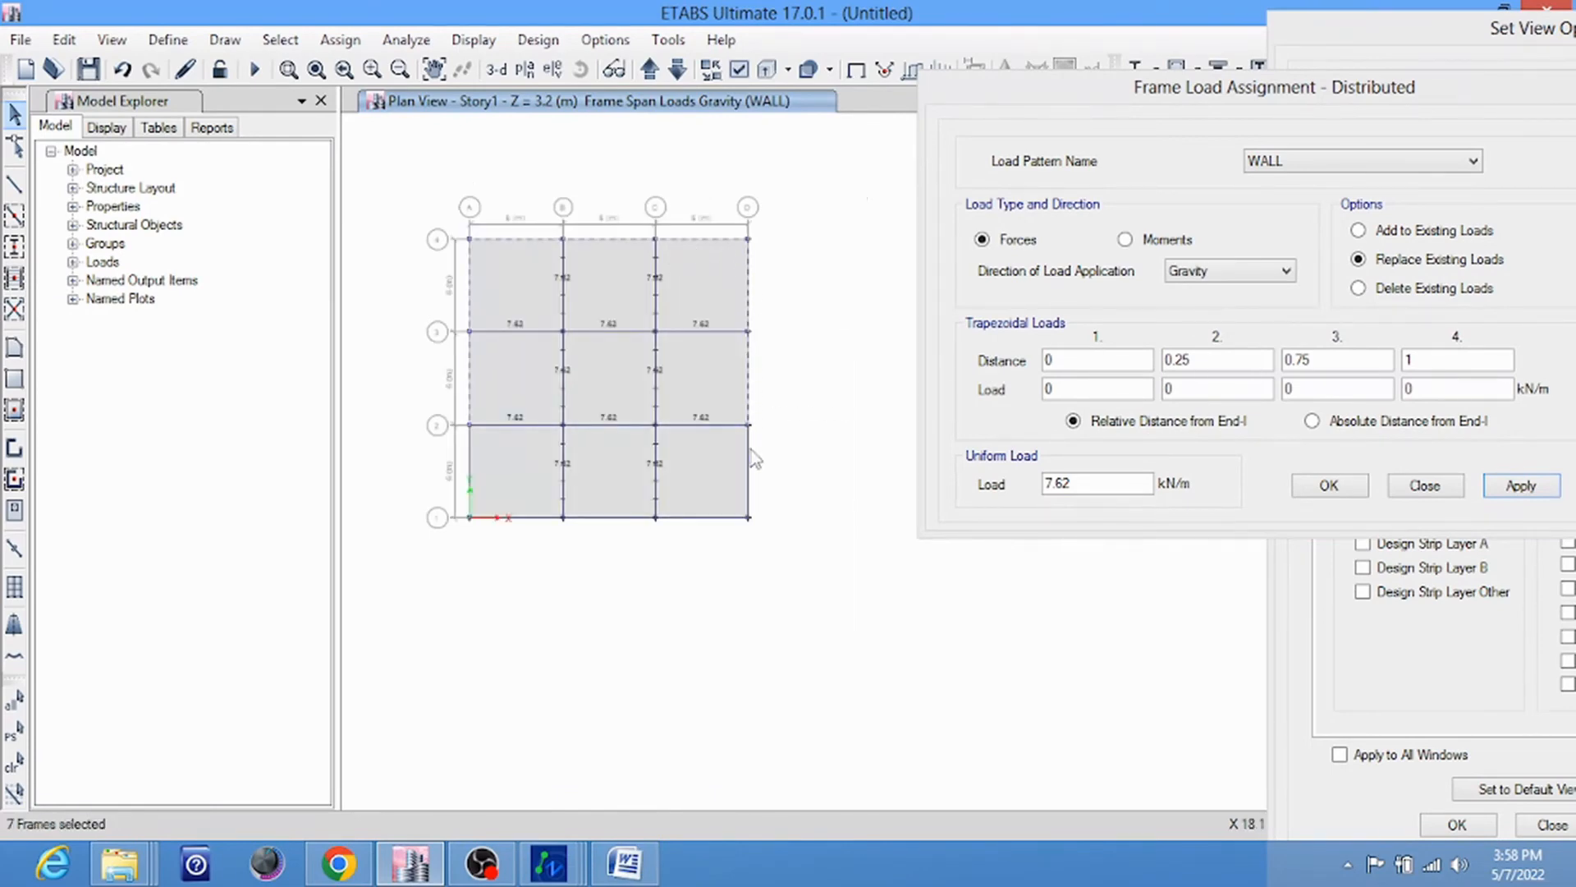
left_click(721, 518)
left_click(628, 518)
left_click(534, 518)
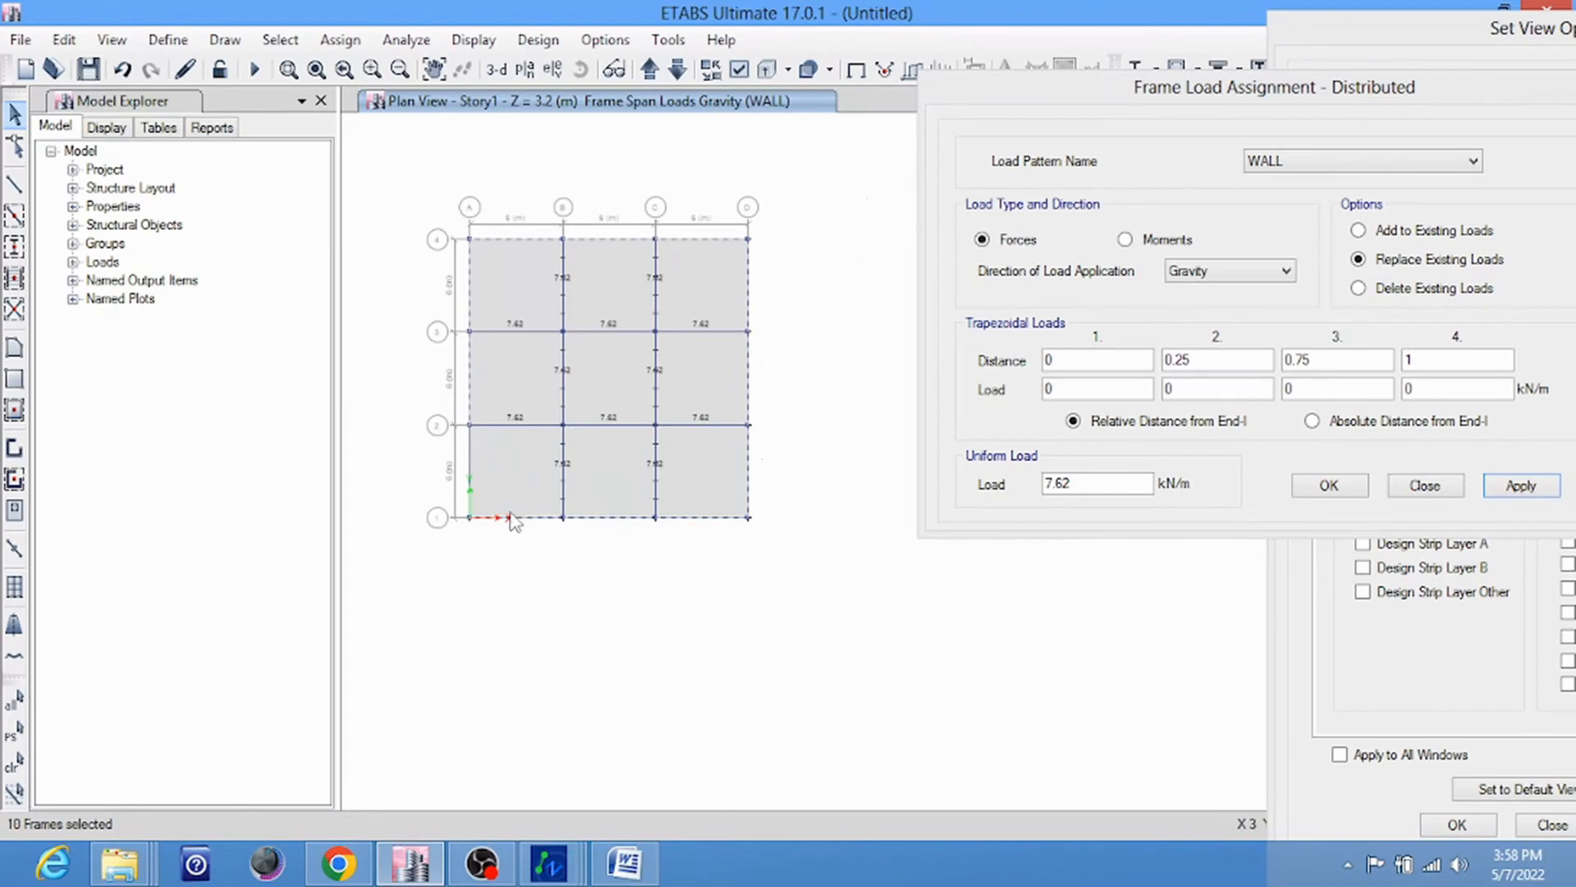
Check the 230 mm brick wall load in the Word document and assign 13.75 kN/m under WALL to the selected perimeter beams
left_click(625, 864)
left_click(626, 863)
double_click(1106, 483)
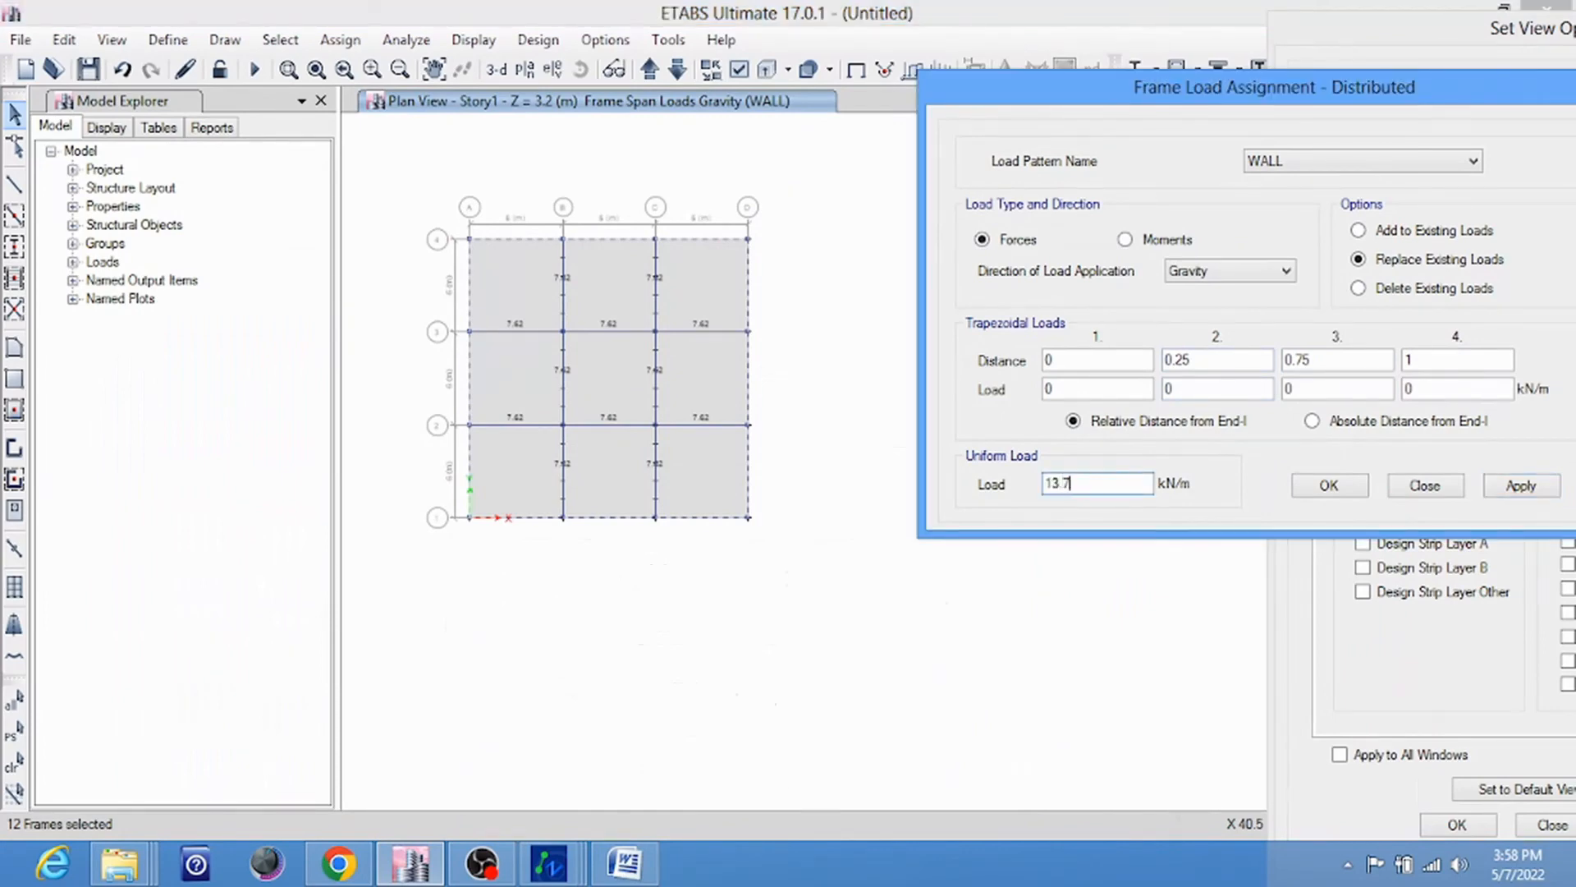
left_click(1524, 492)
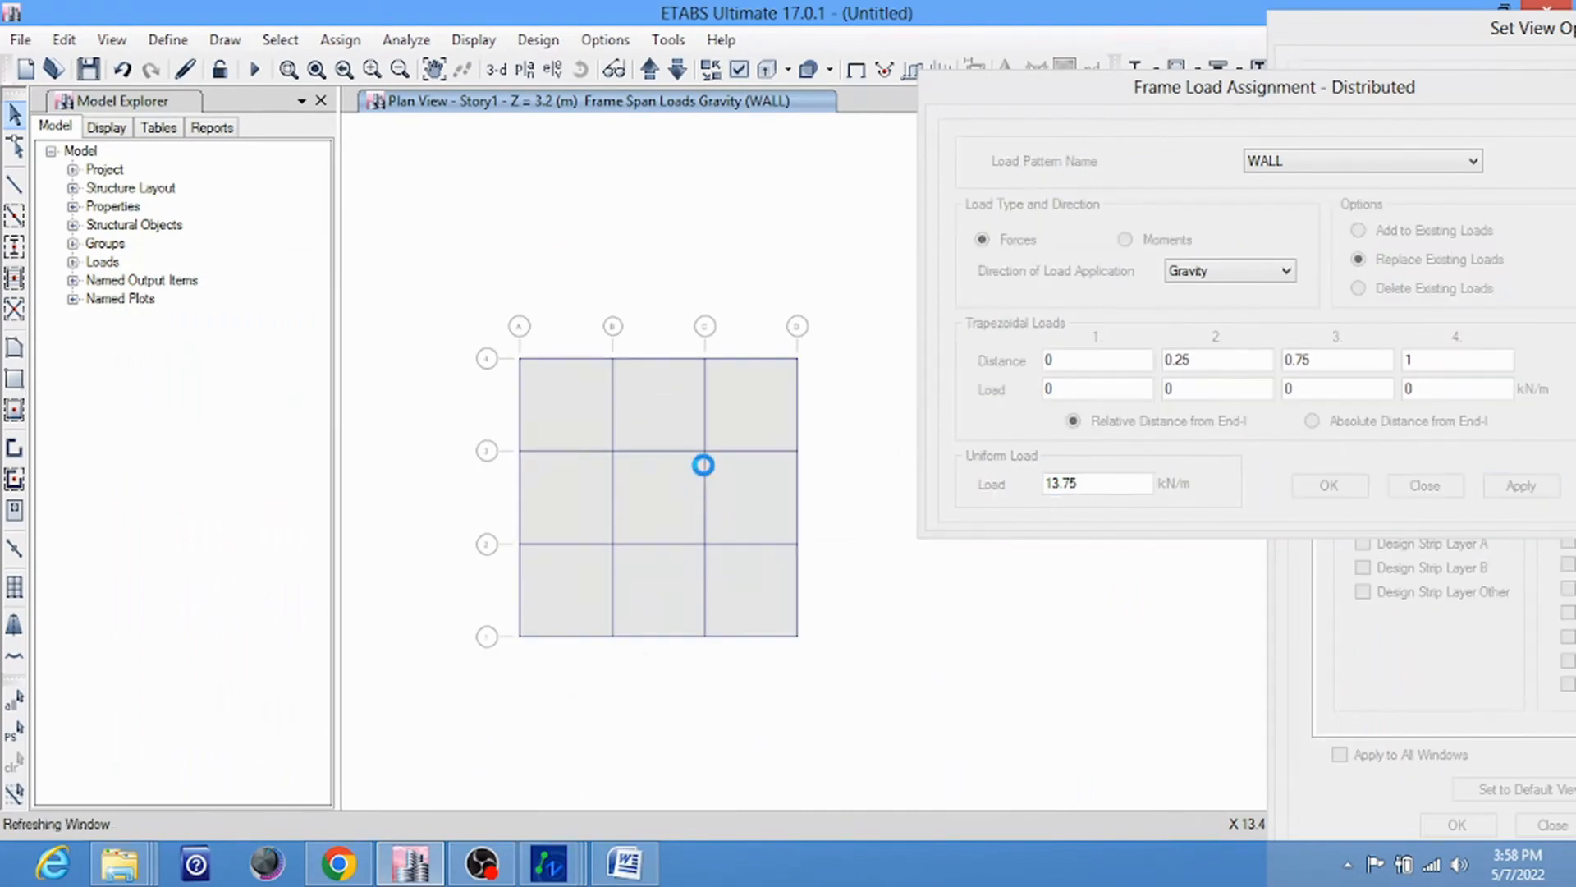
Examine the Story1 wall loads in 3D, then return to the Story1 plan view and close the frame load assignment
left_click(613, 70)
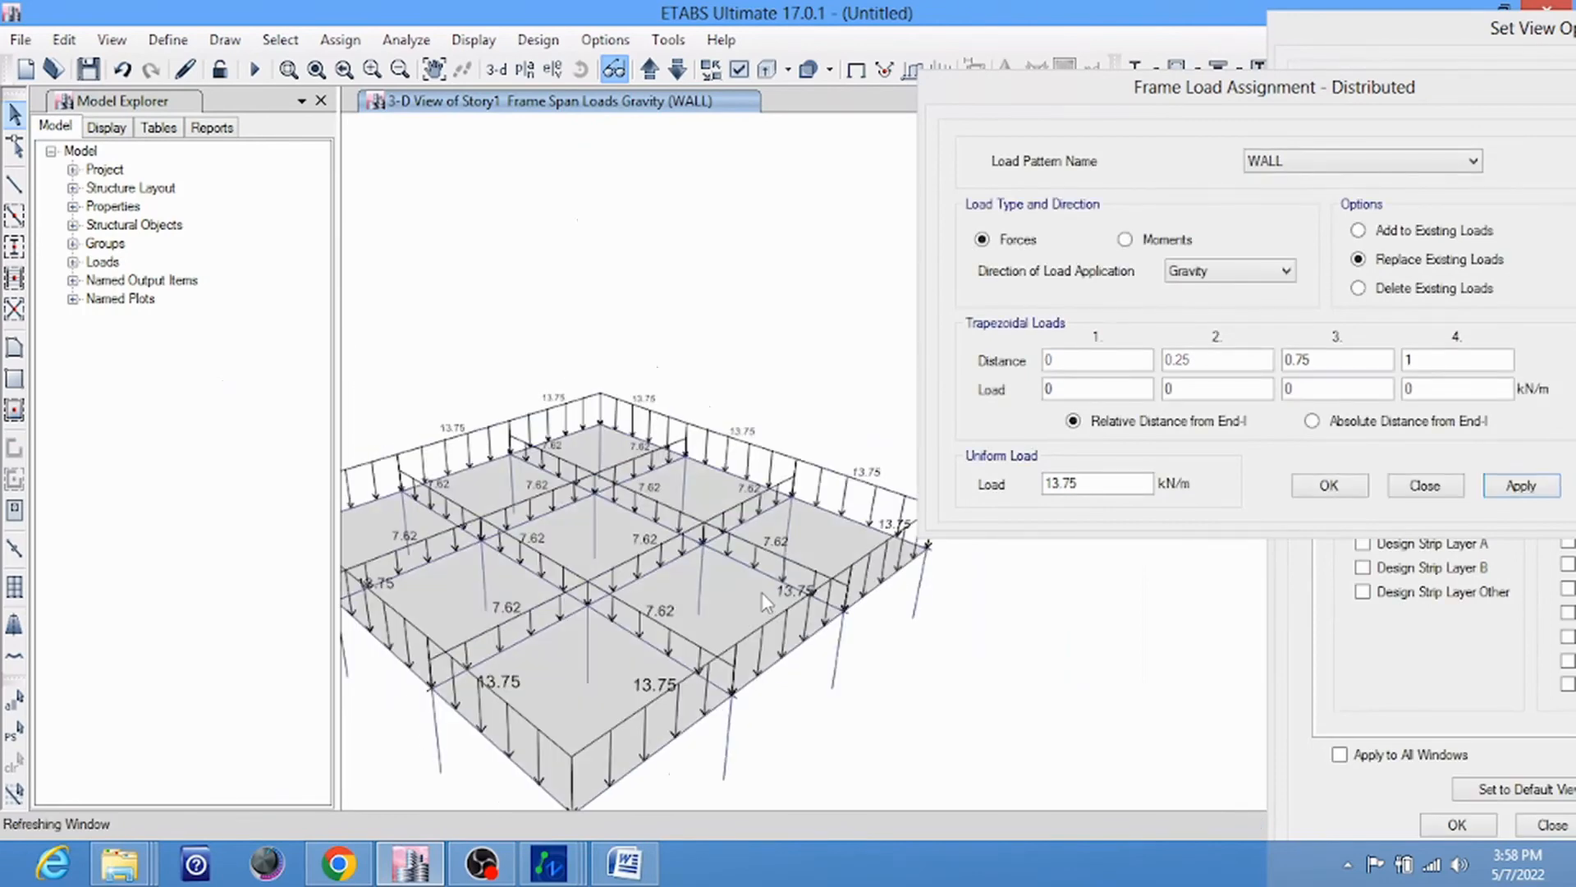
left_click_drag(765, 601, 721, 690)
middle_click_drag(645, 649, 790, 639)
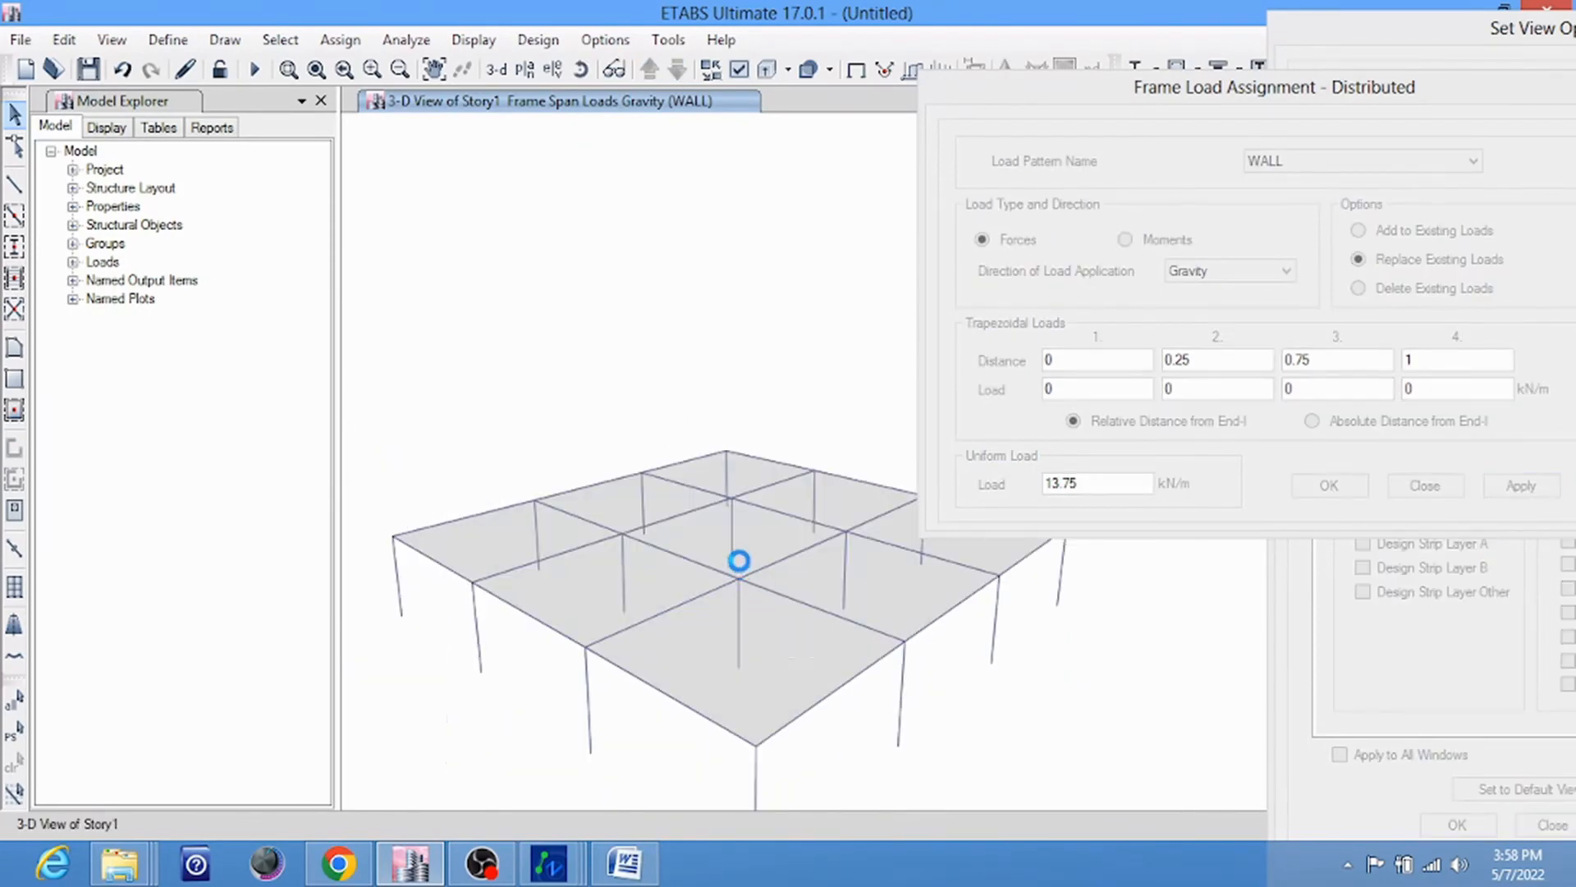
left_click(525, 69)
left_click(681, 402)
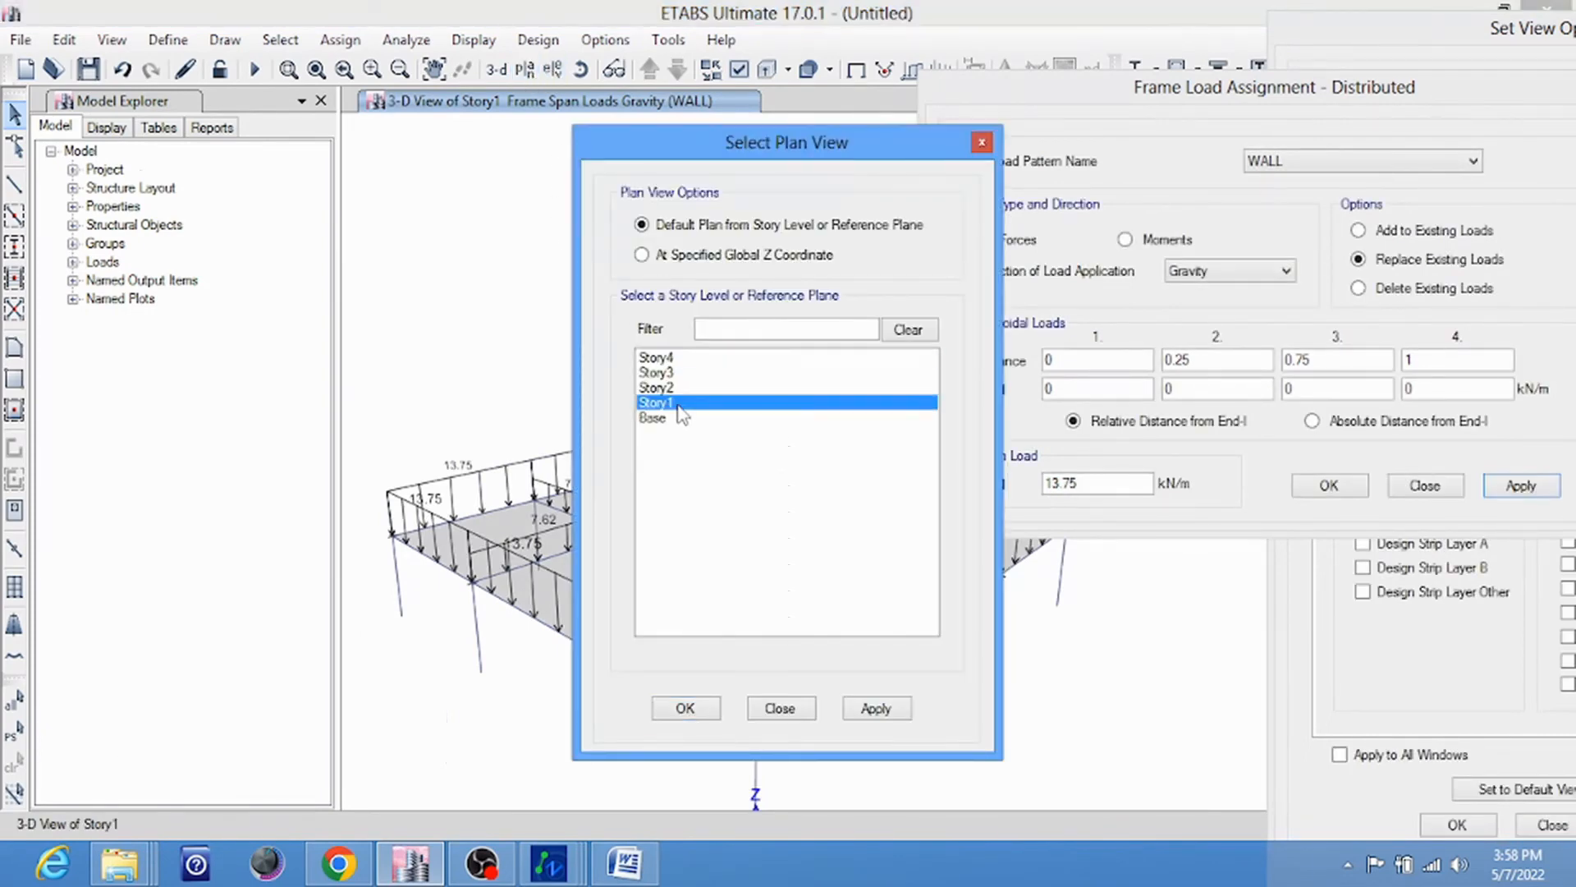
left_click(862, 708)
left_click(780, 708)
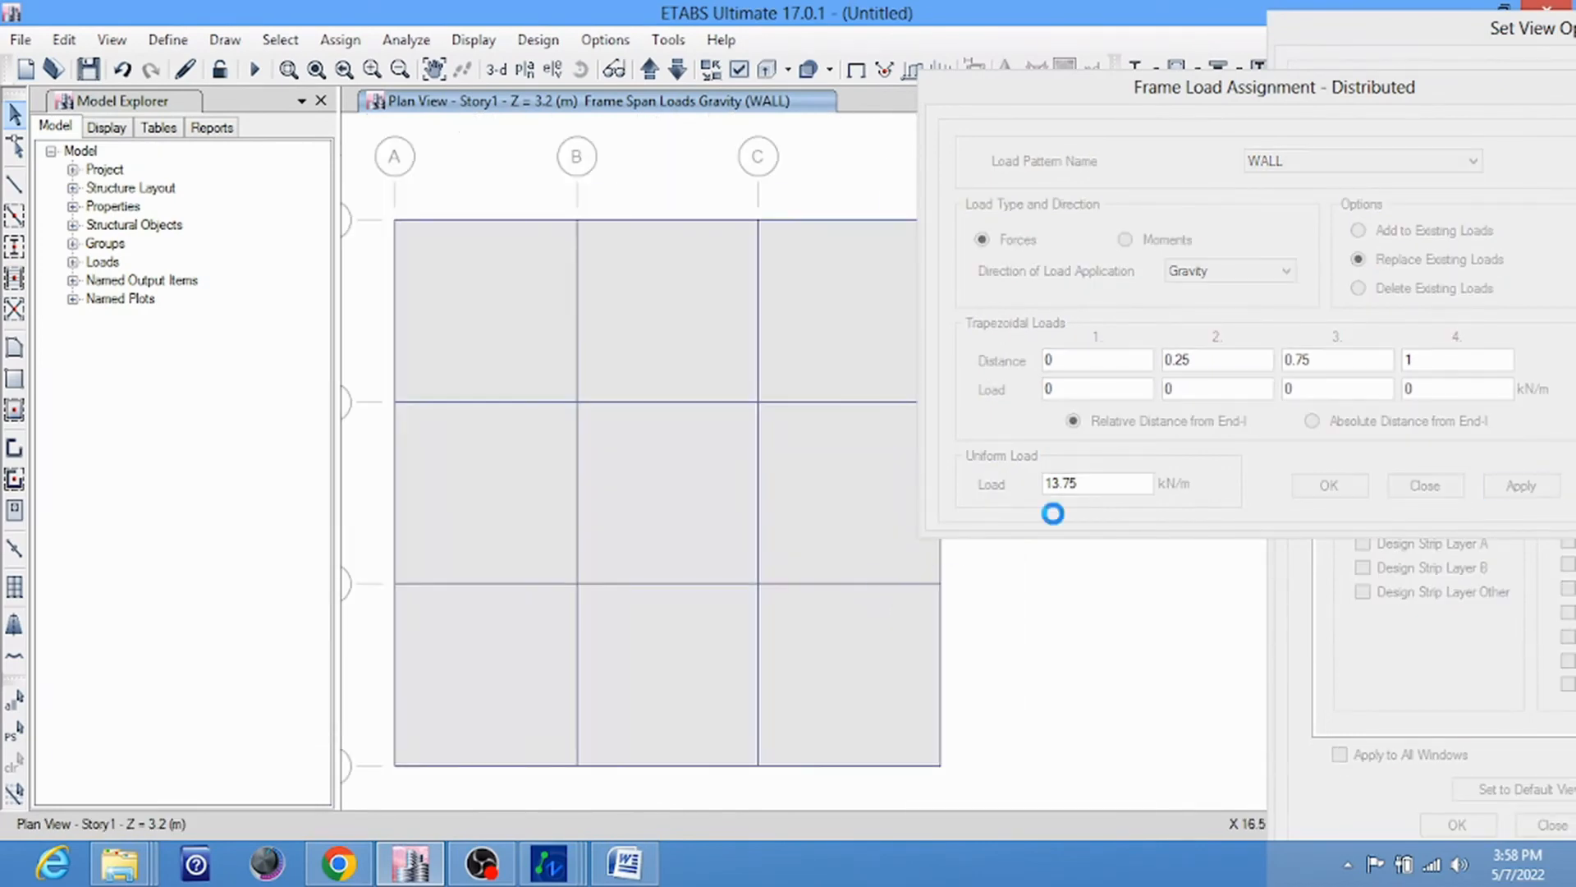
left_click(1424, 485)
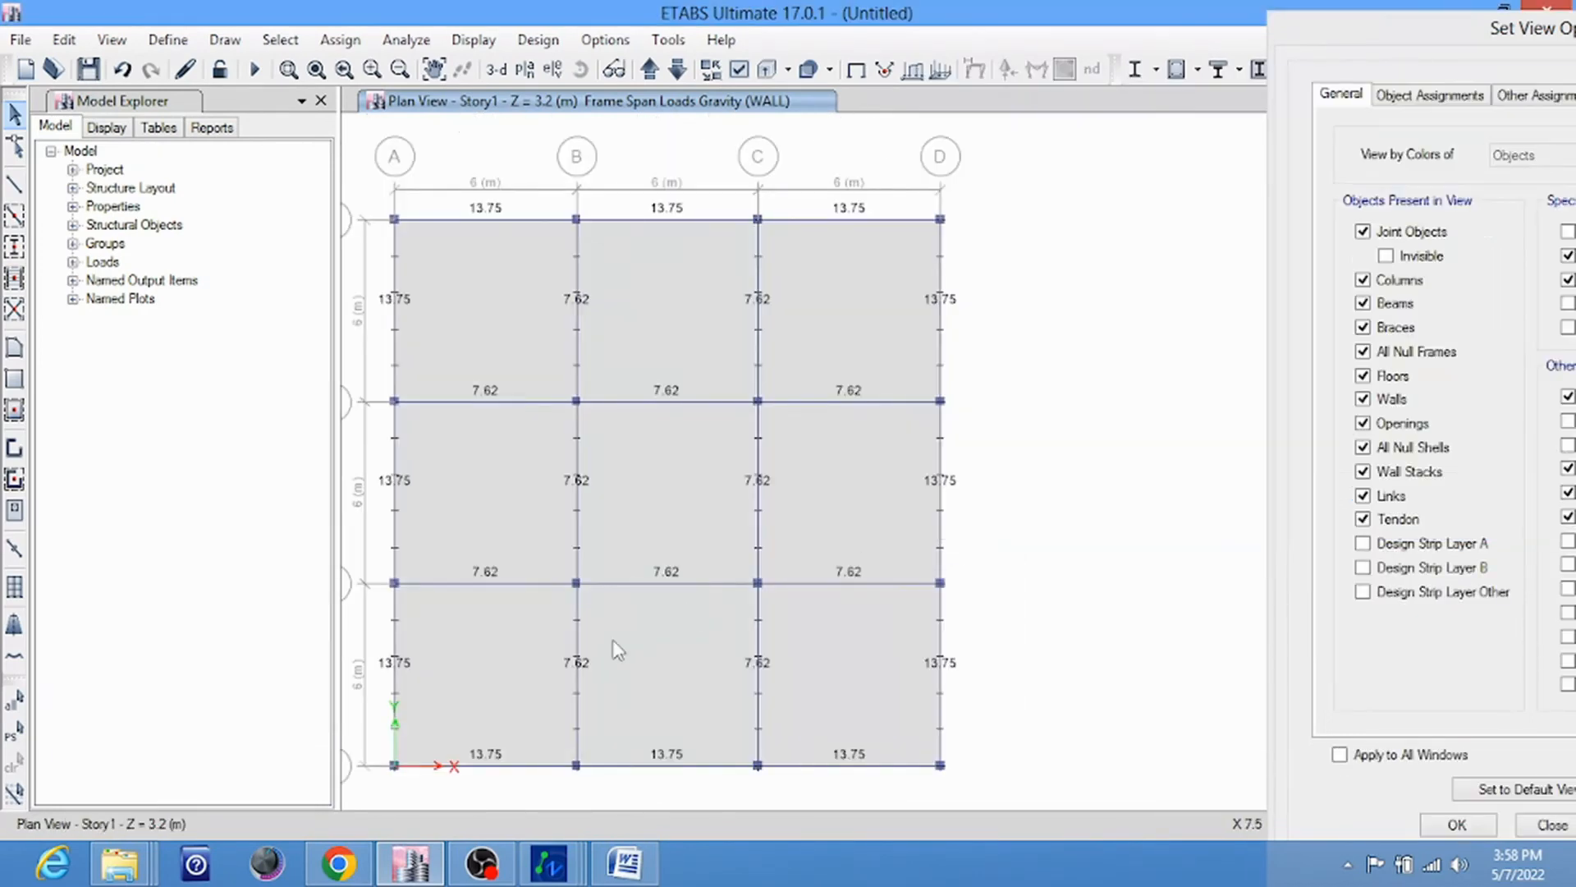
Select all nine floor slabs on Story1
left_click(663, 645)
left_click(844, 631)
left_click(854, 491)
left_click(686, 498)
left_click(536, 480)
left_click(533, 317)
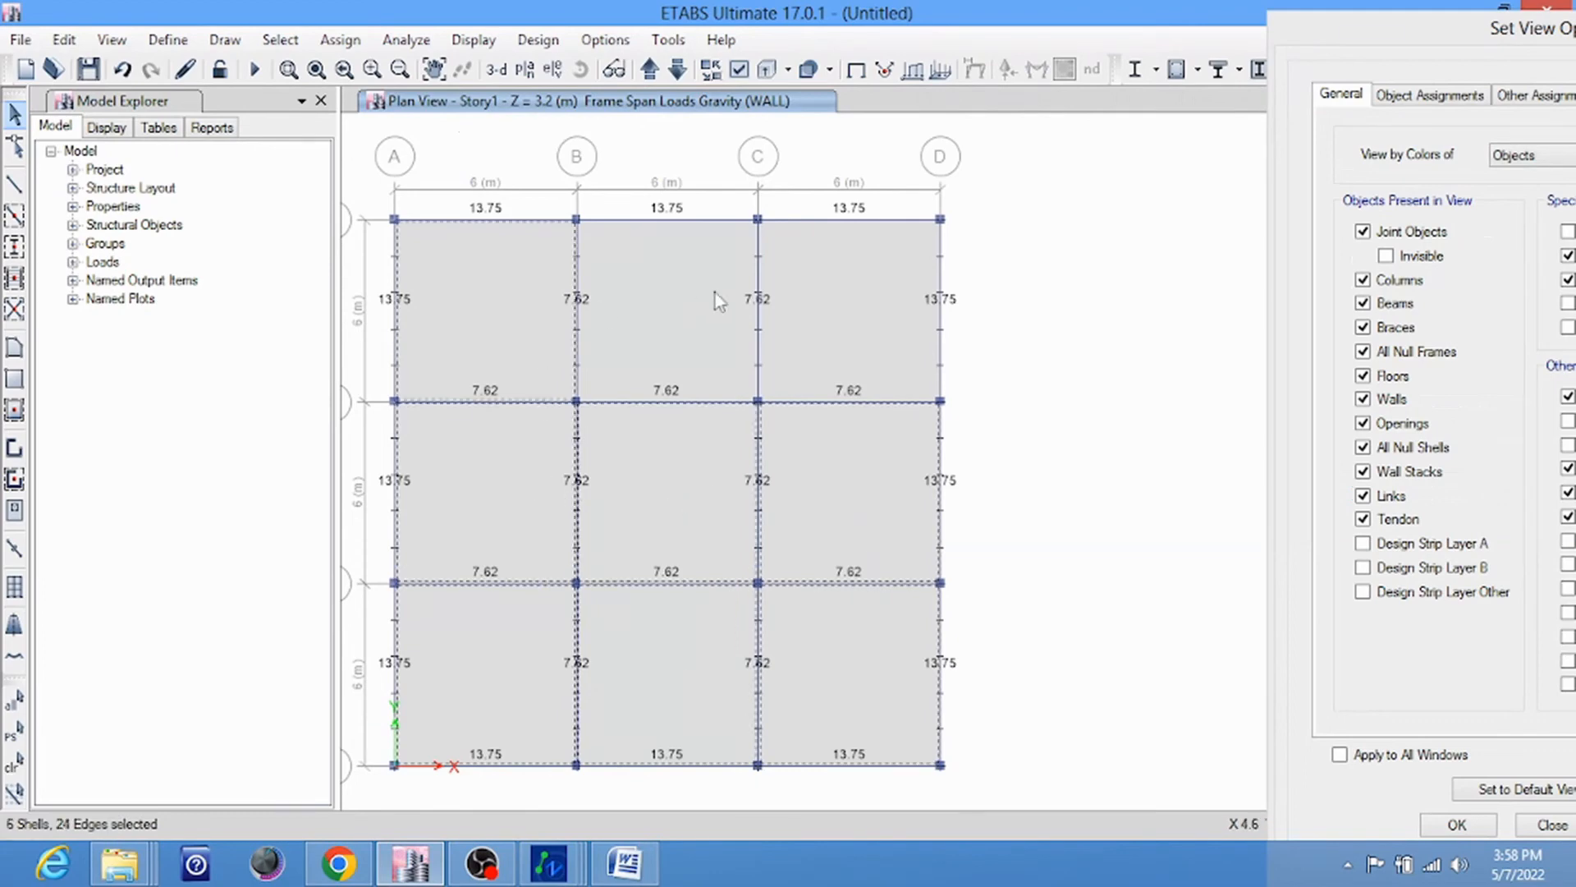
left_click(714, 300)
left_click(834, 293)
Open the shell diaphragm assignment for the selected slabs and check the rigidity definition of diaphragm D1
left_click(340, 39)
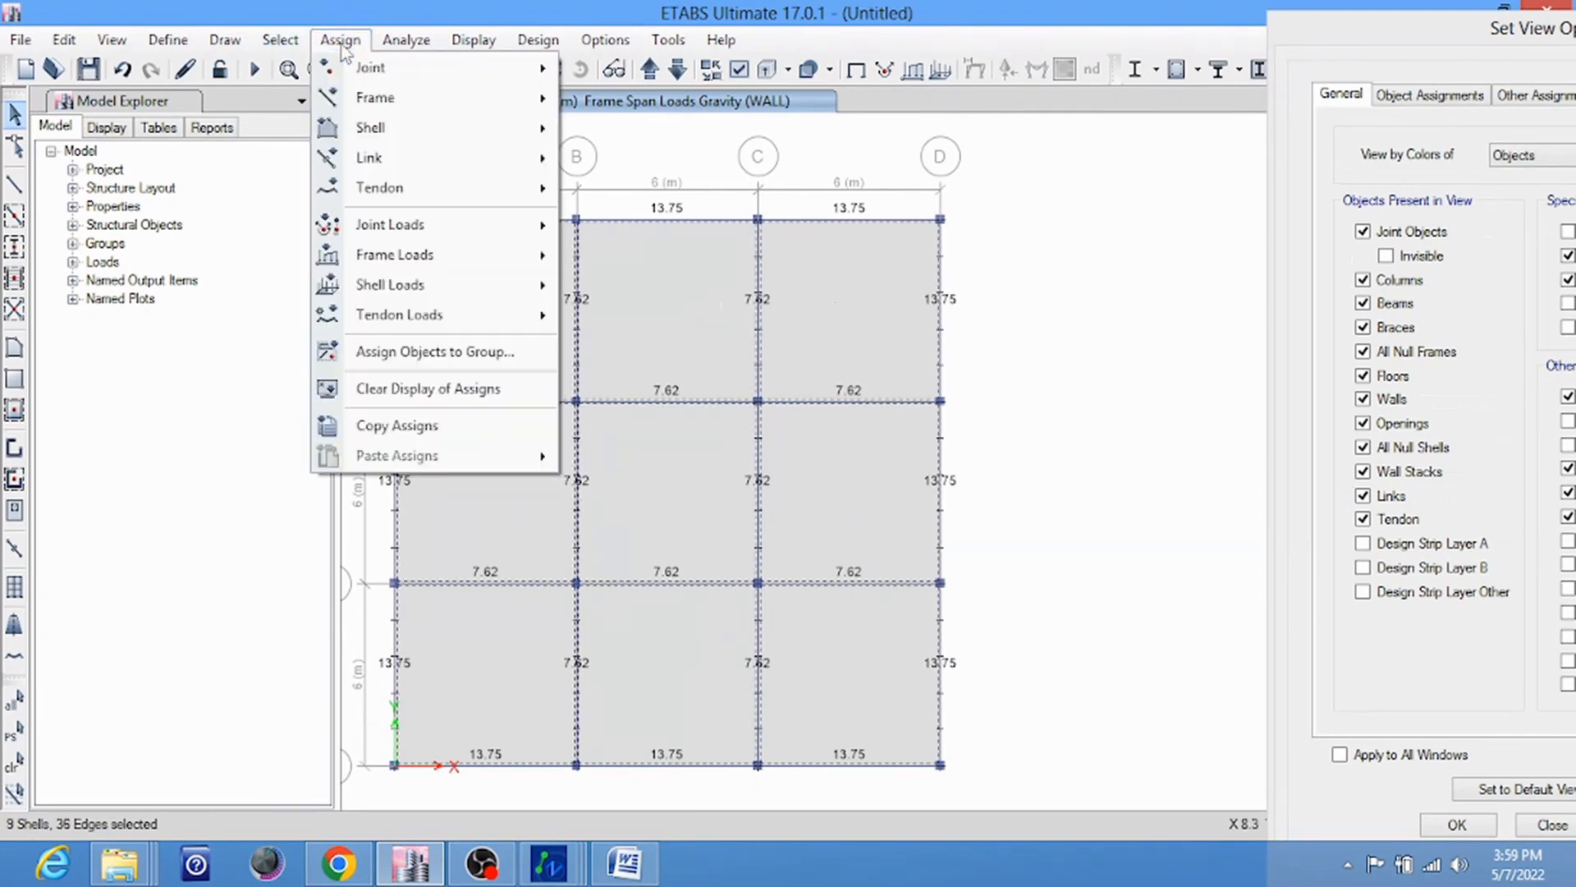
mouse_move(427, 135)
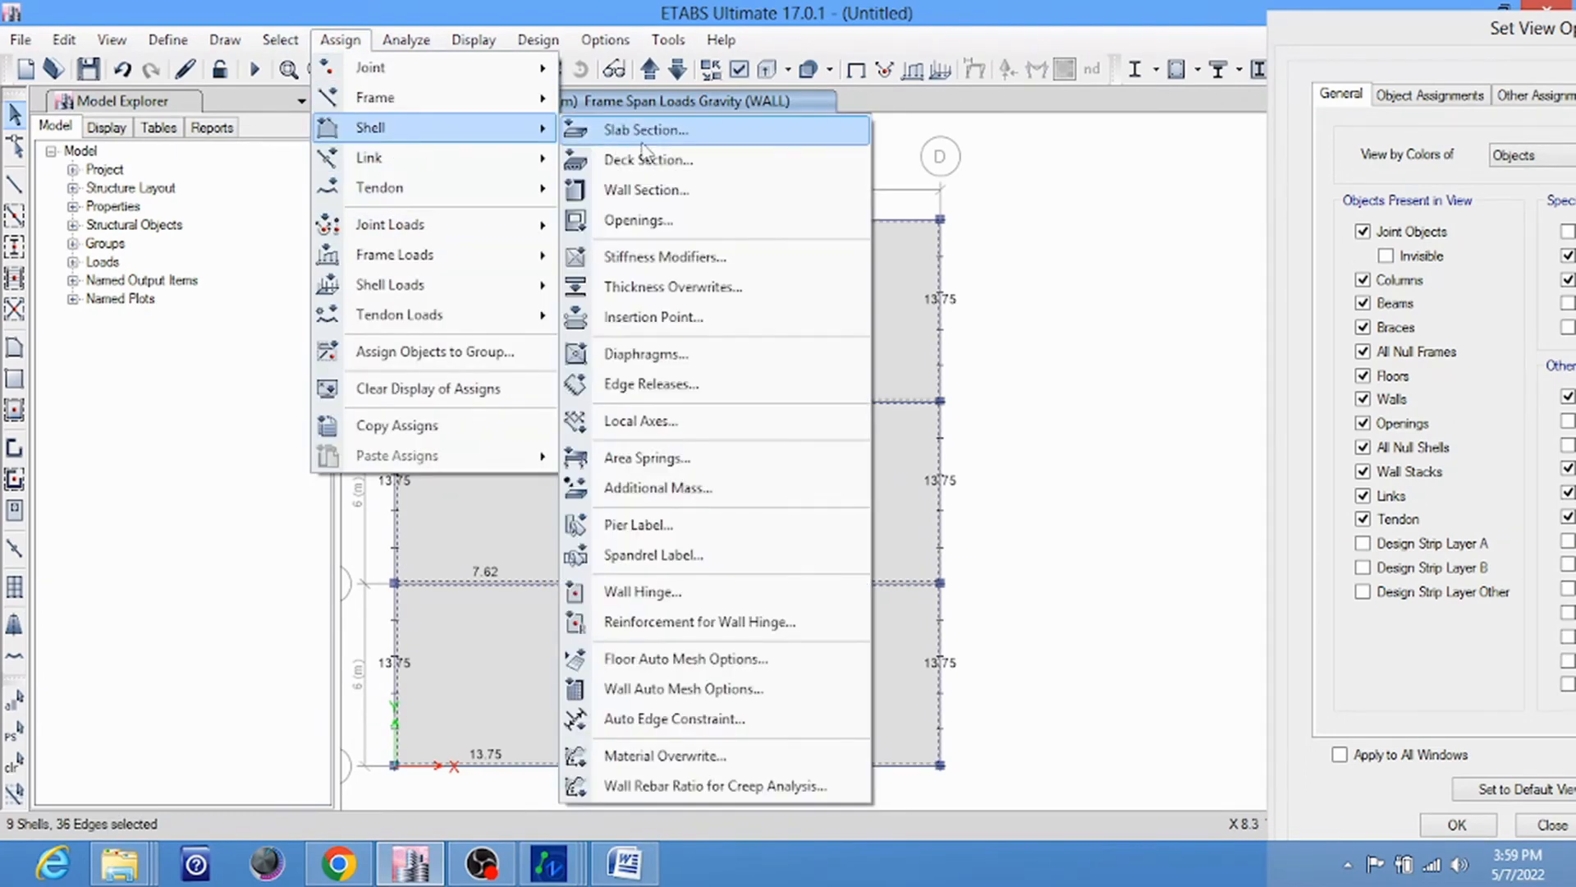
left_click(649, 354)
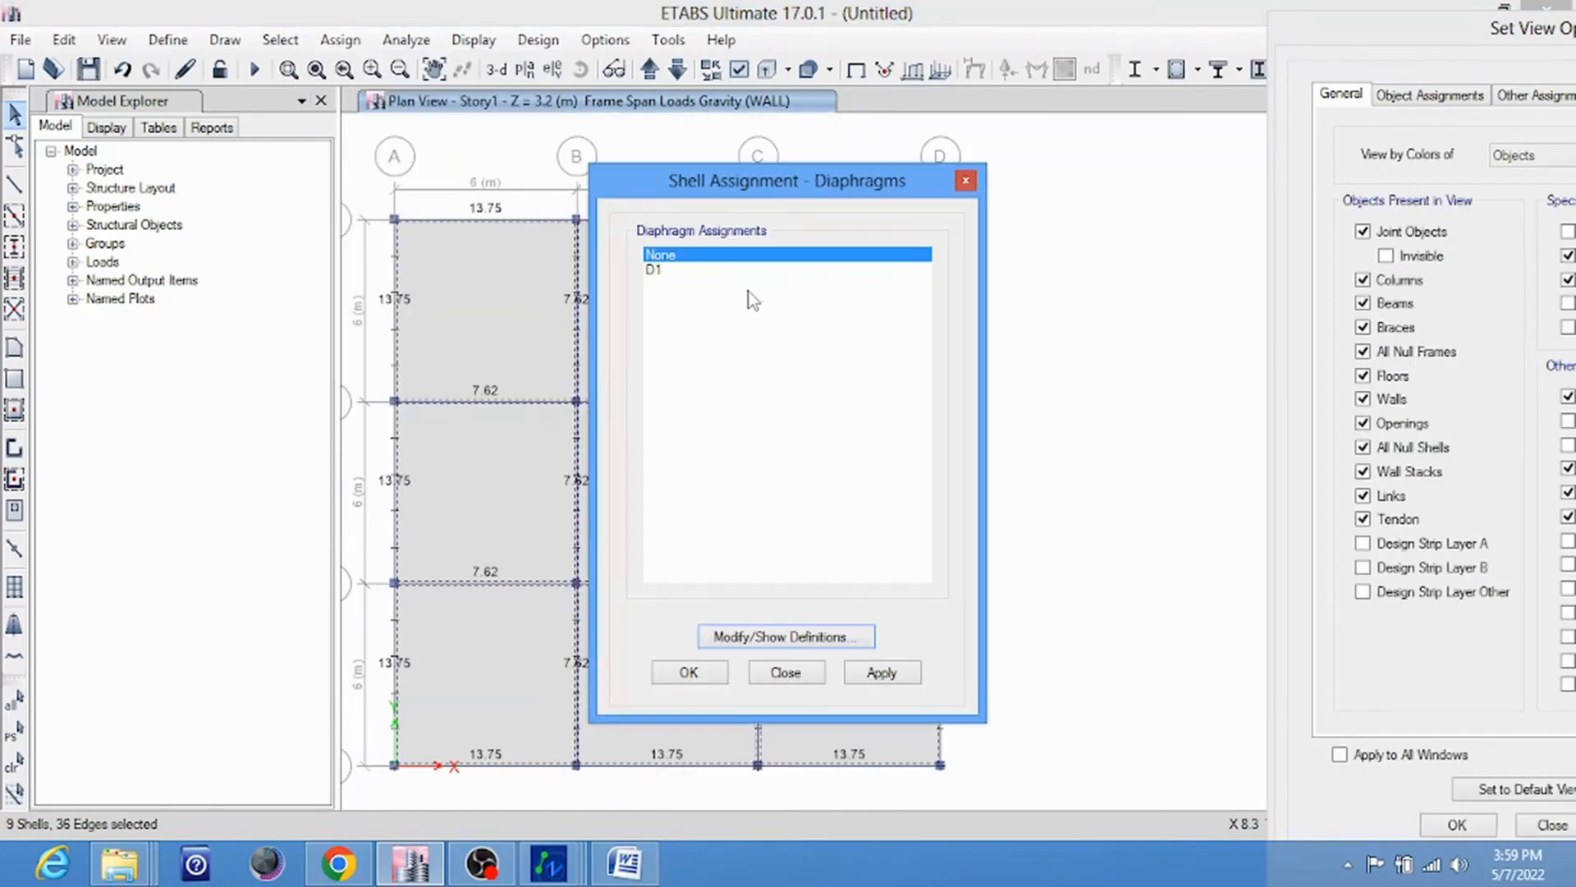
left_click(661, 271)
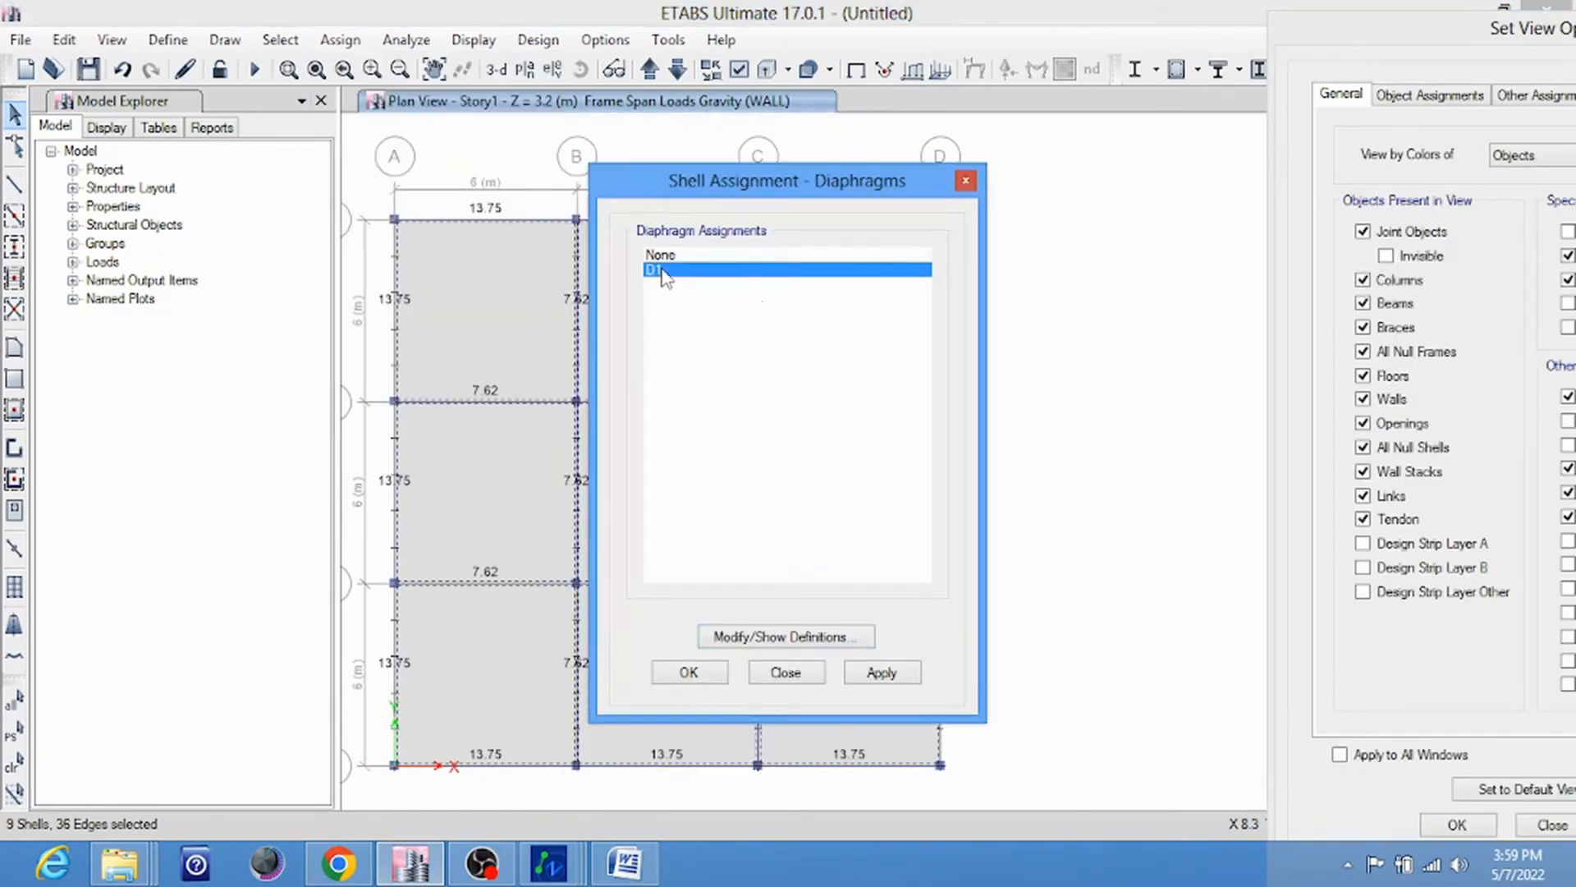
left_click(734, 637)
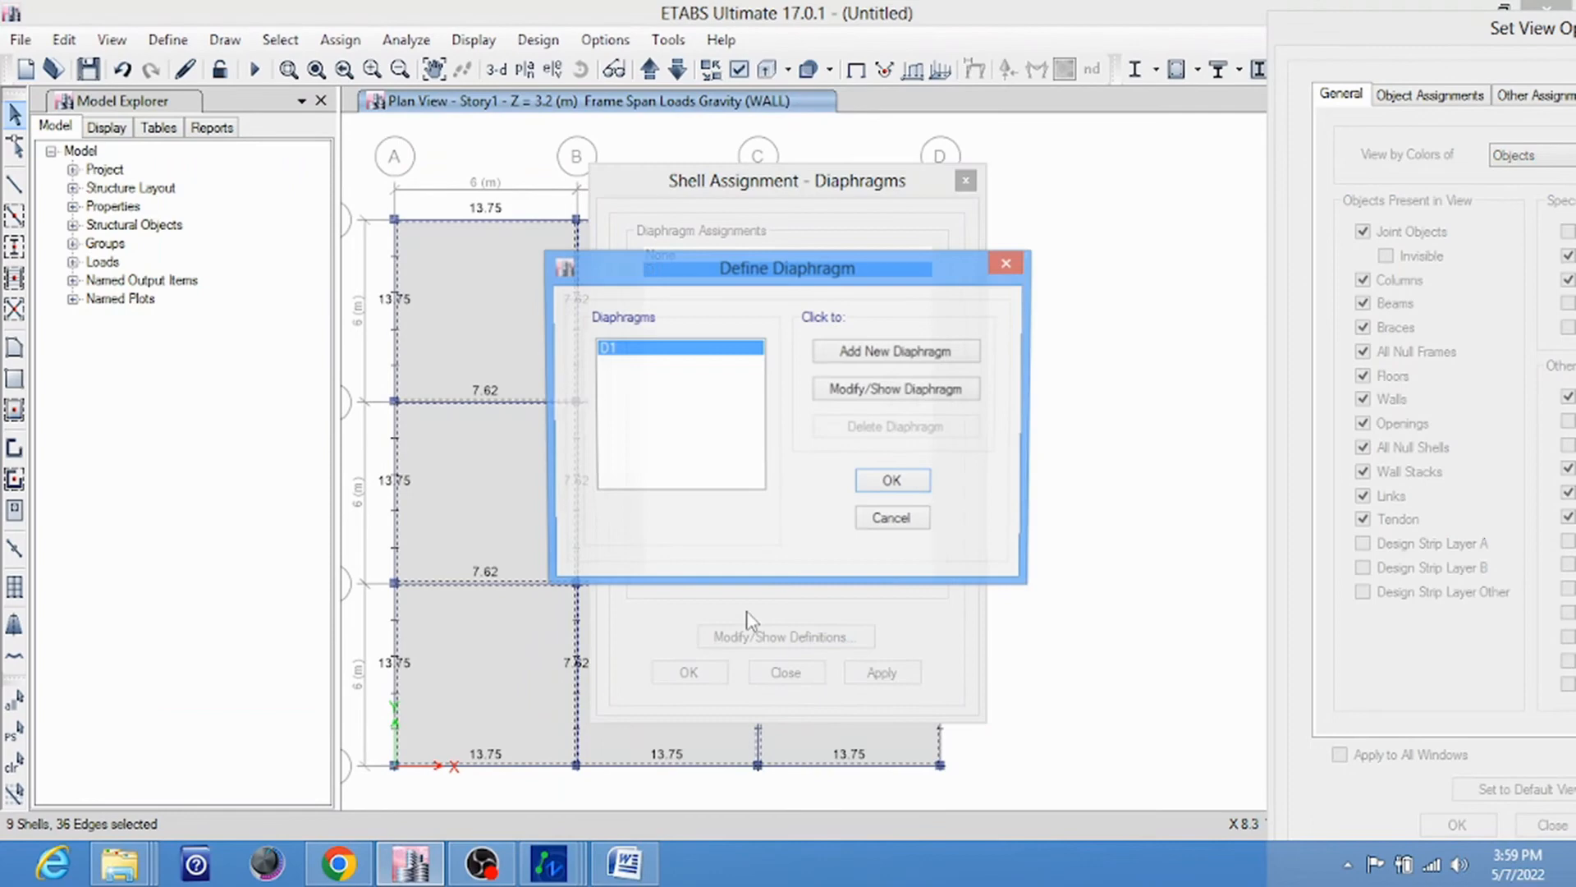
left_click(844, 382)
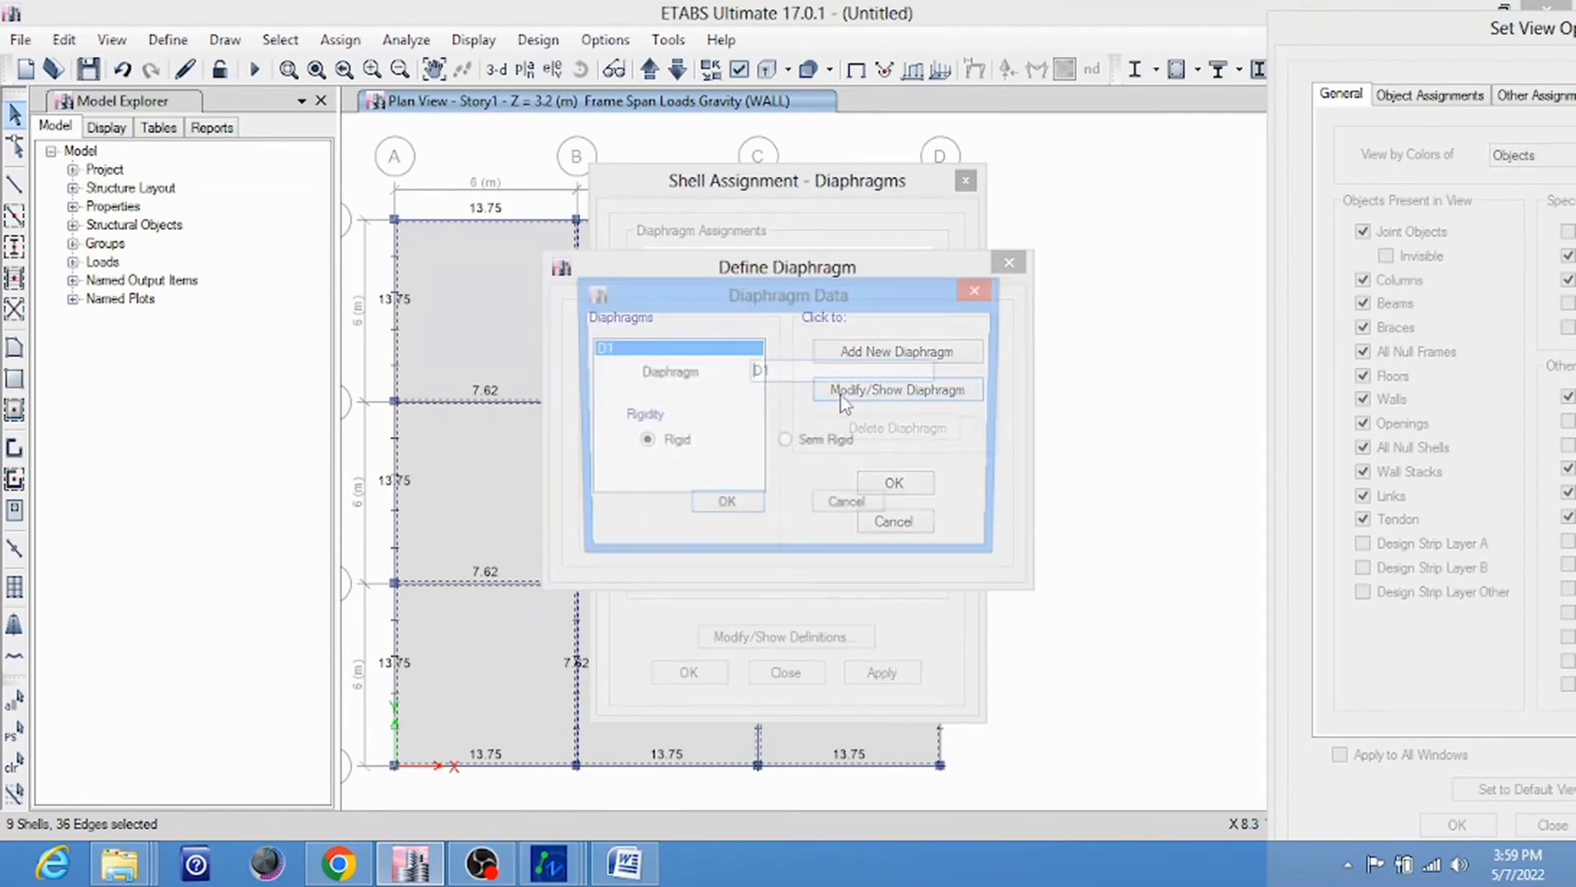
left_click(743, 515)
Add a new rigid diaphragm named D2 to the diaphragm definitions
left_click(872, 345)
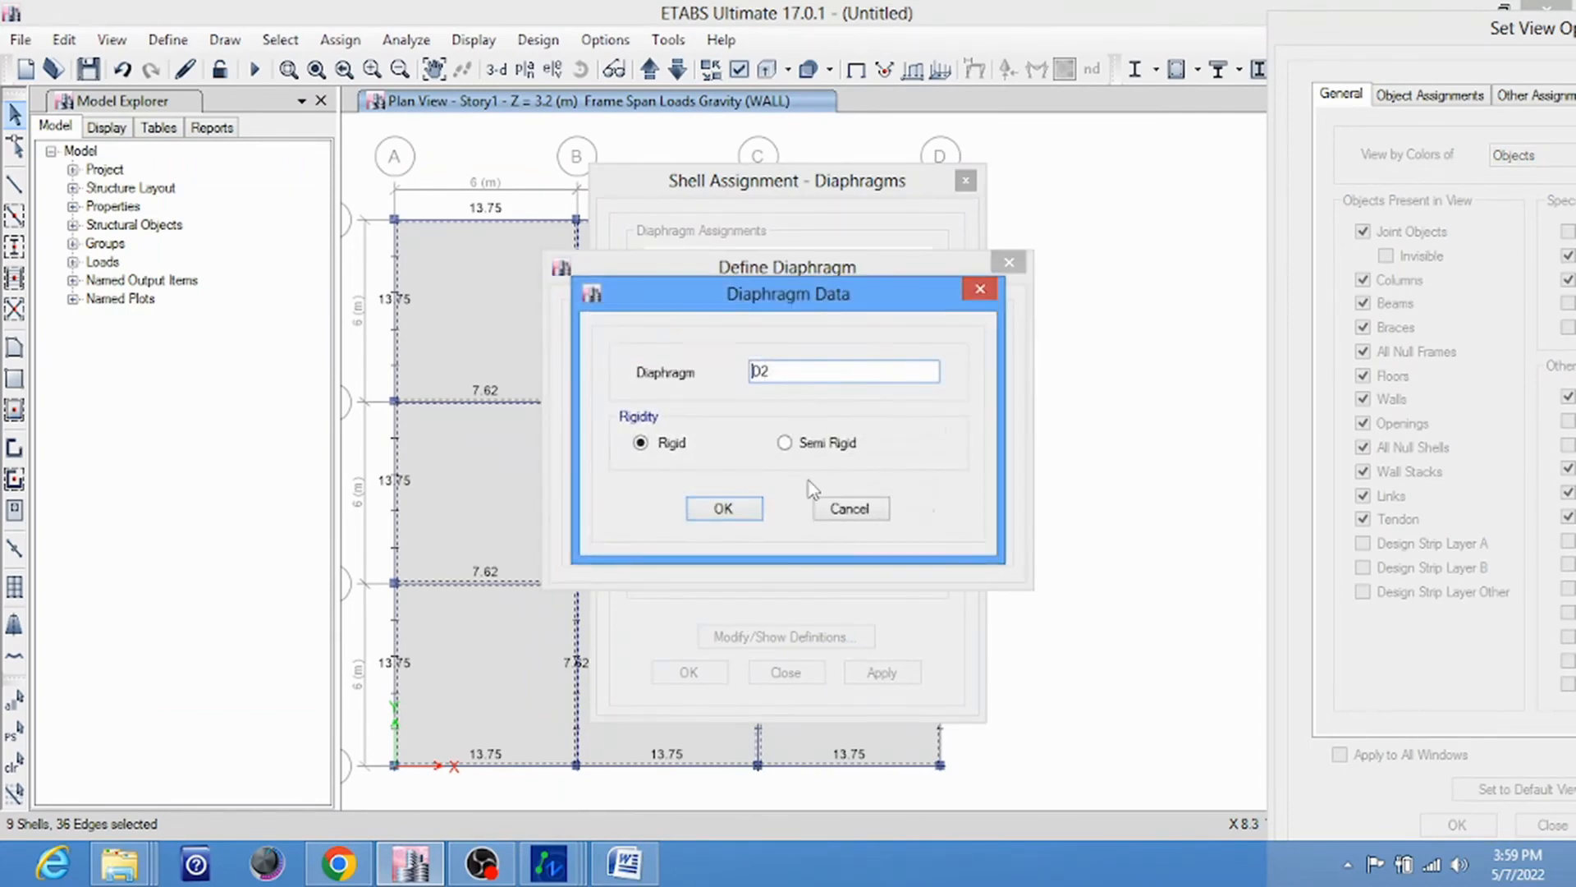
left_click(741, 513)
left_click(727, 349)
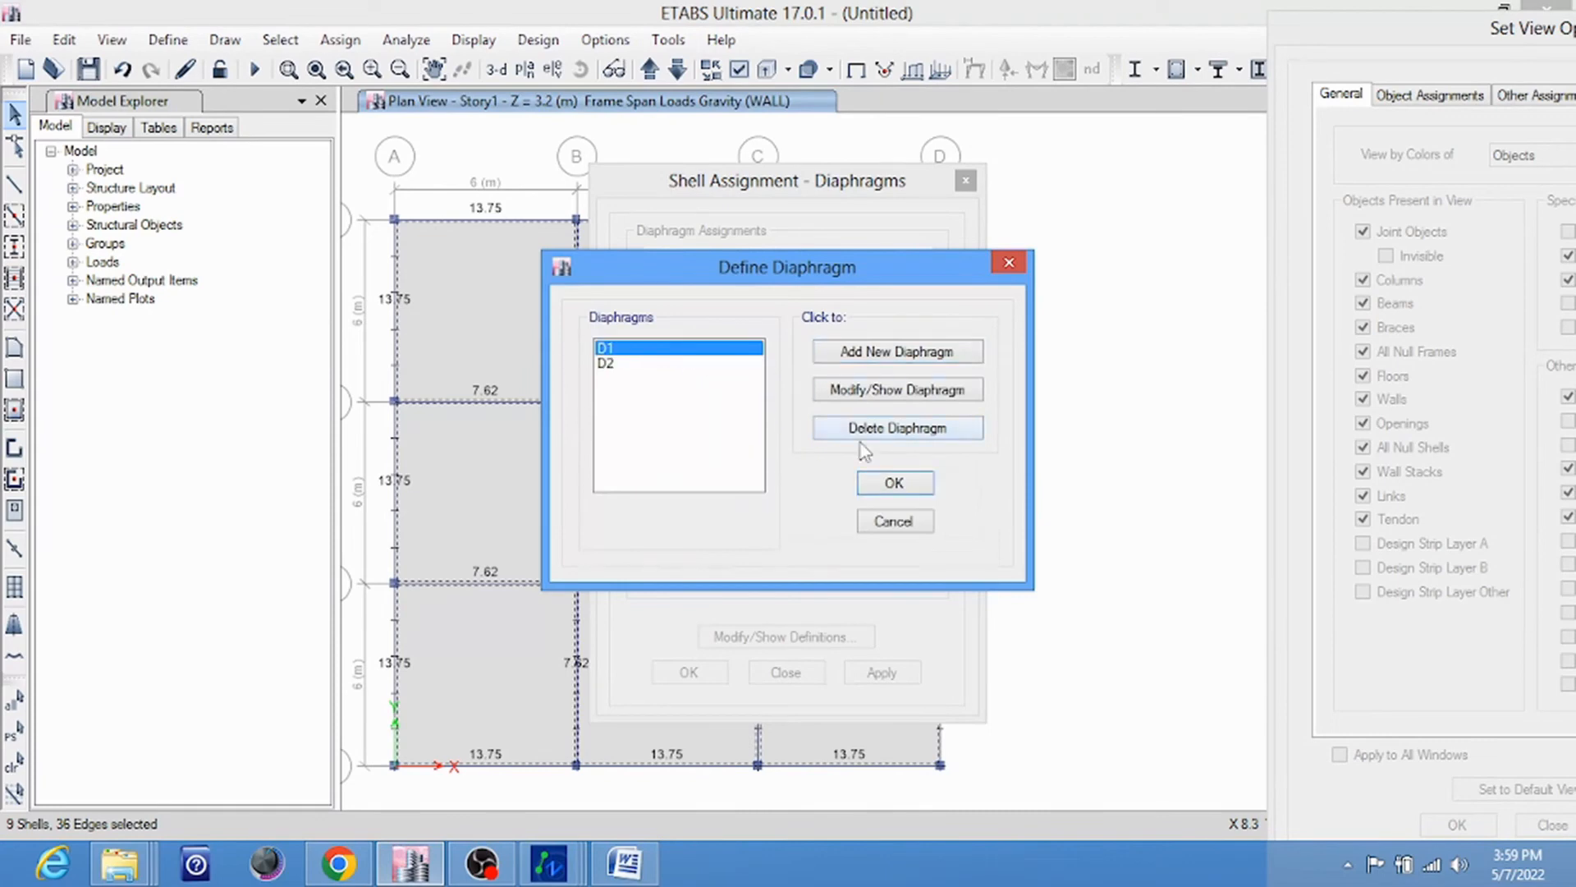
left_click(894, 483)
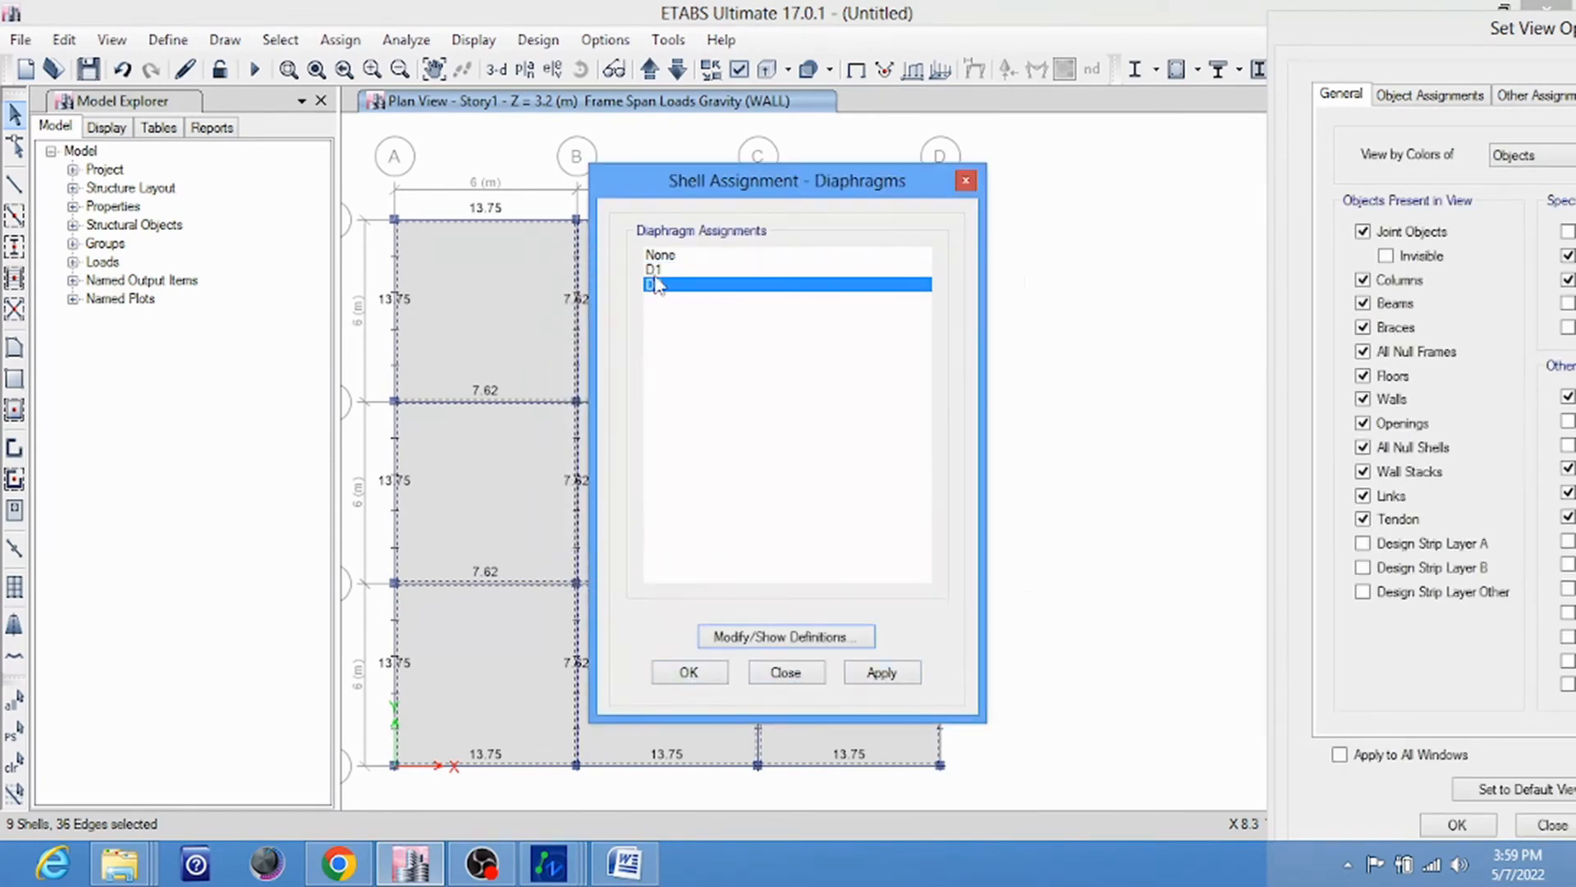
Assign diaphragm D1 to the nine selected Story1 slabs
left_click(654, 269)
left_click(683, 671)
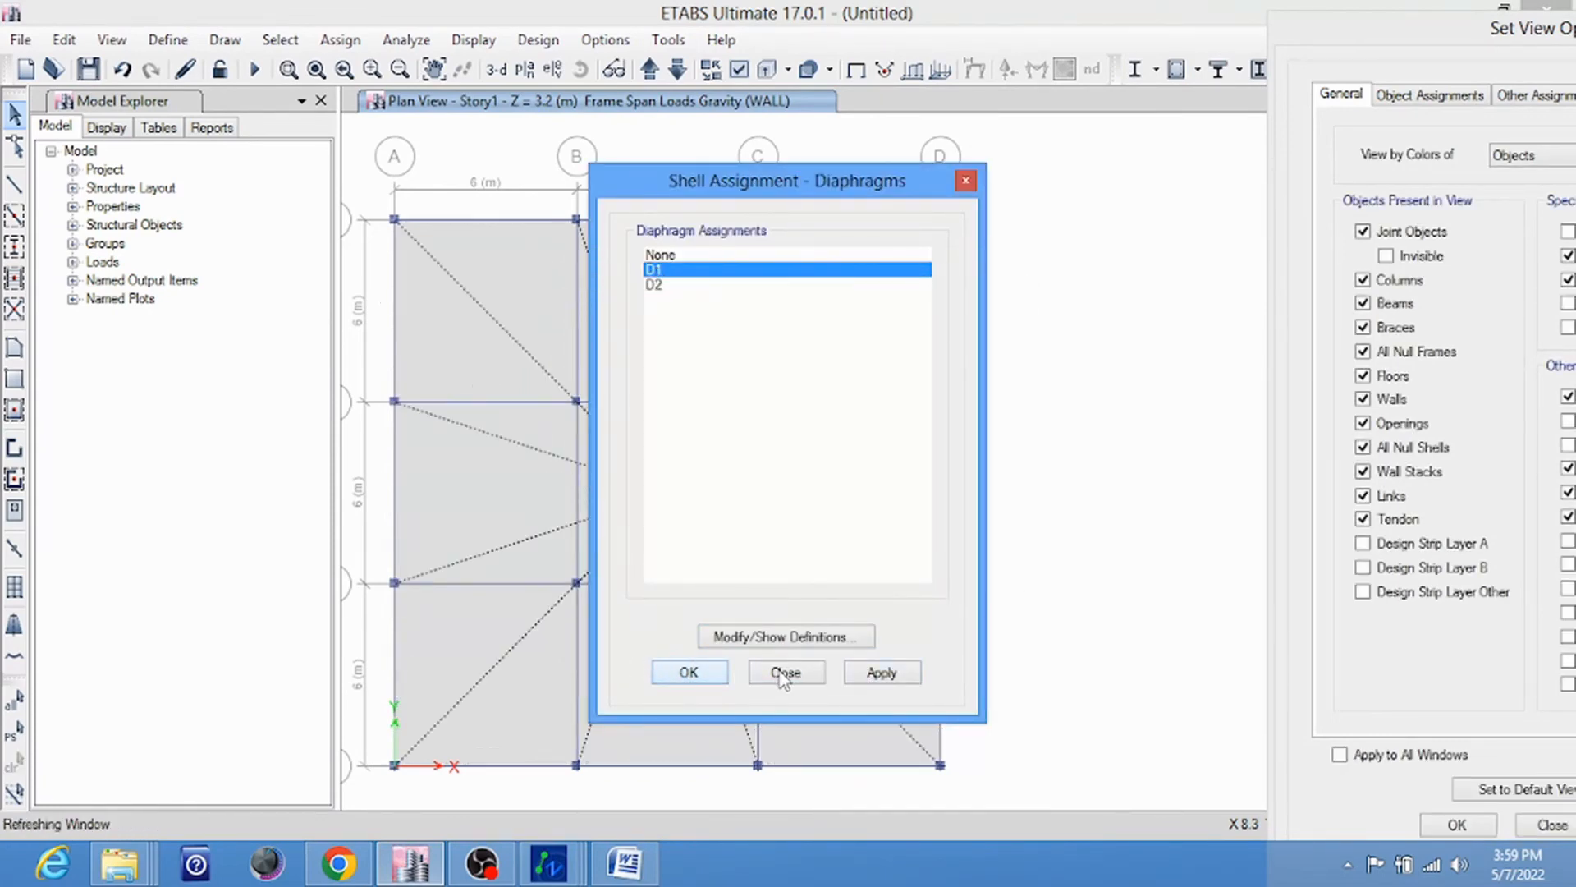
left_click(784, 673)
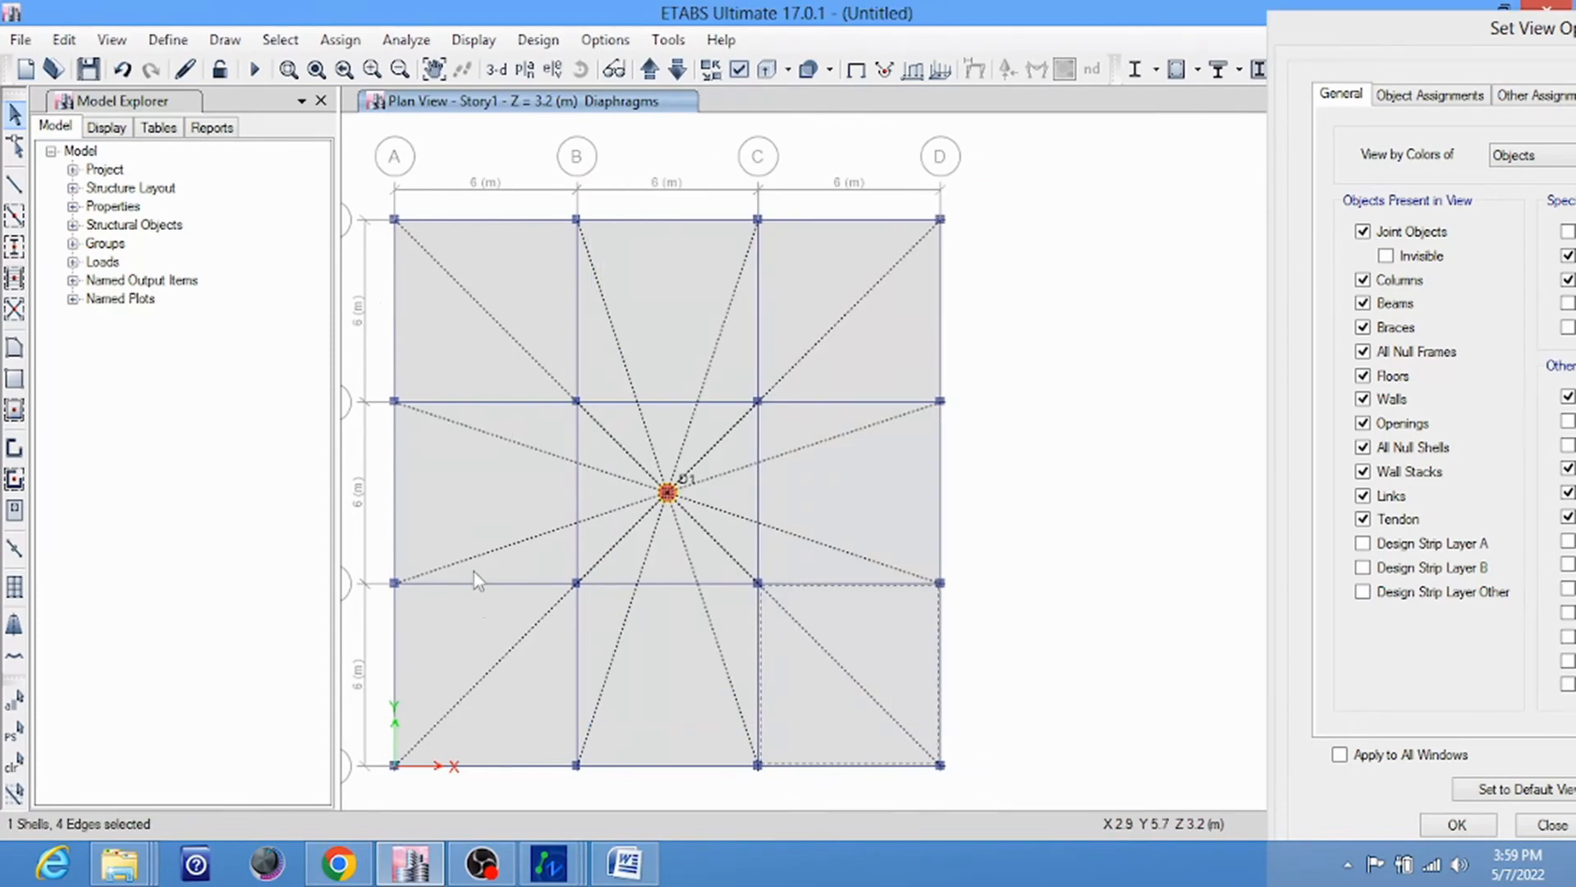
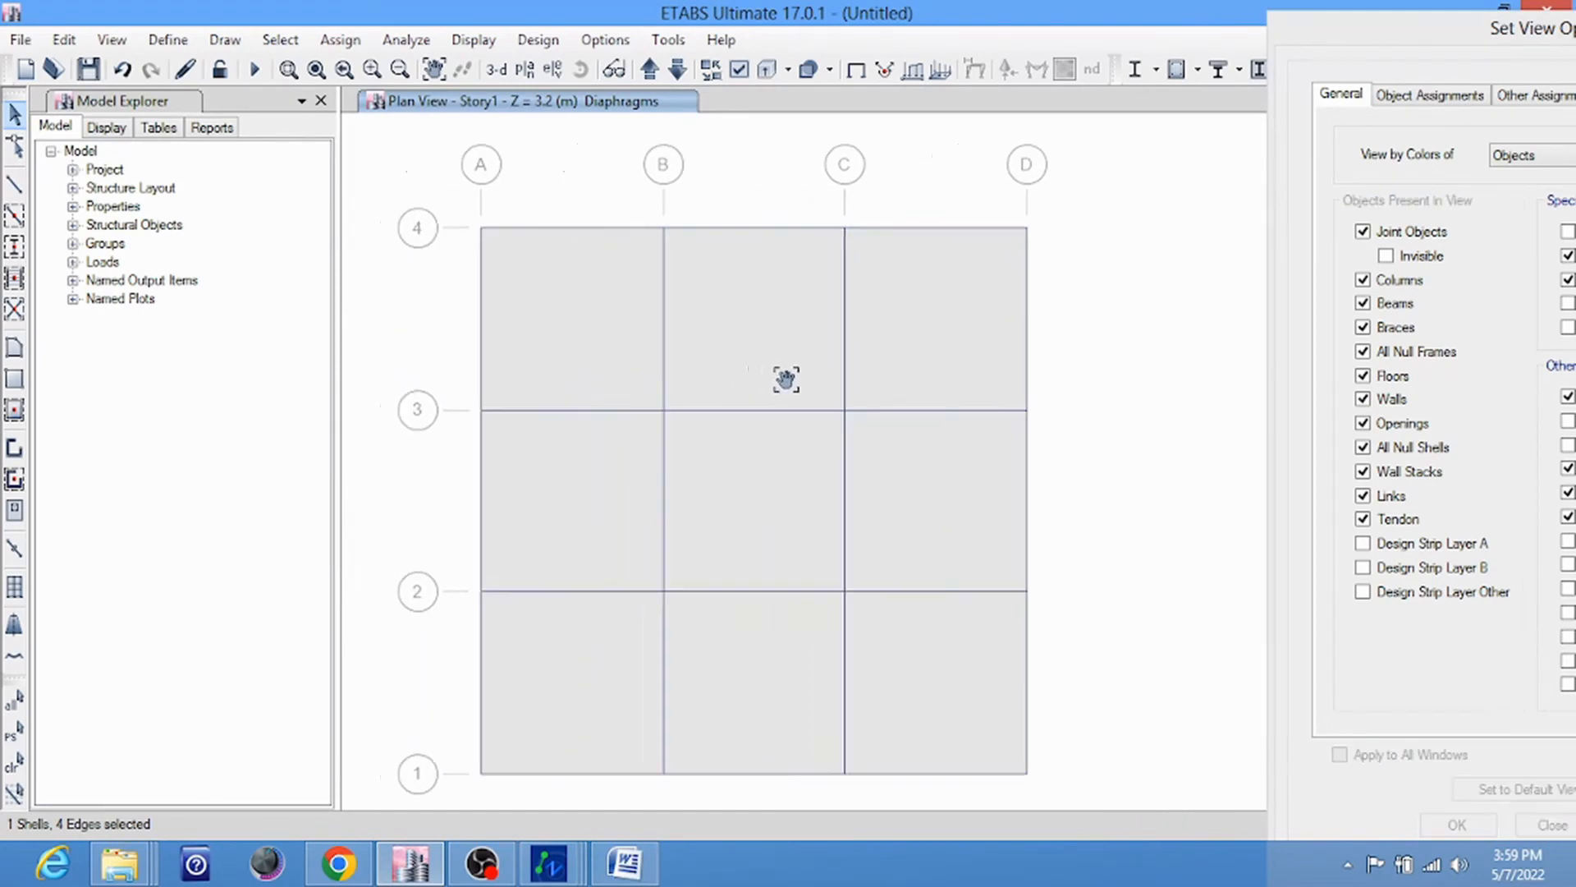
left_click(123, 70)
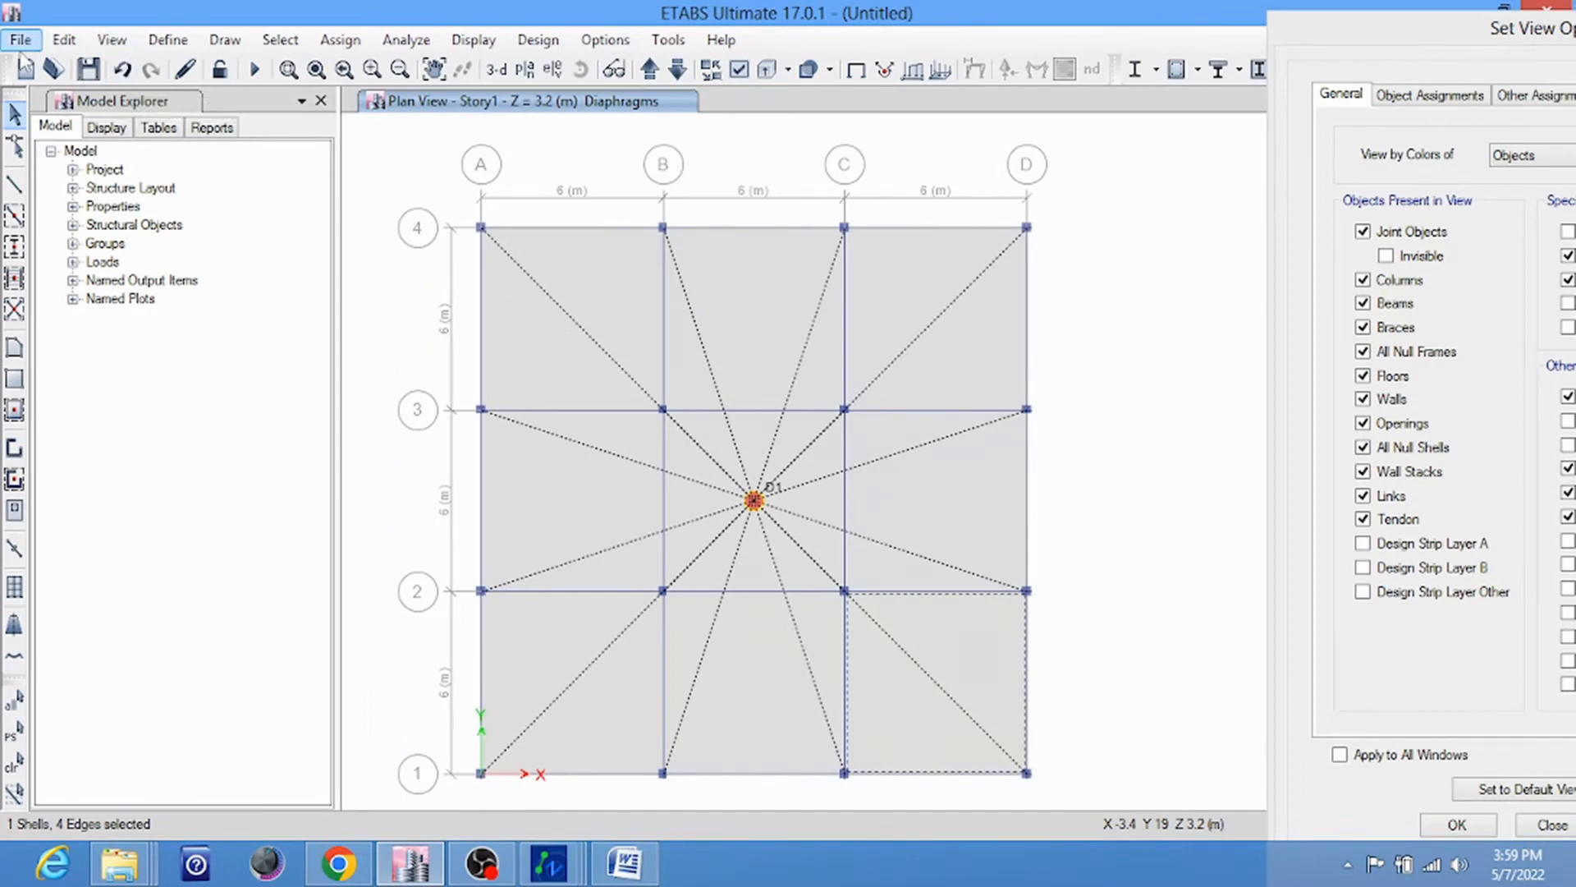
left_click(64, 39)
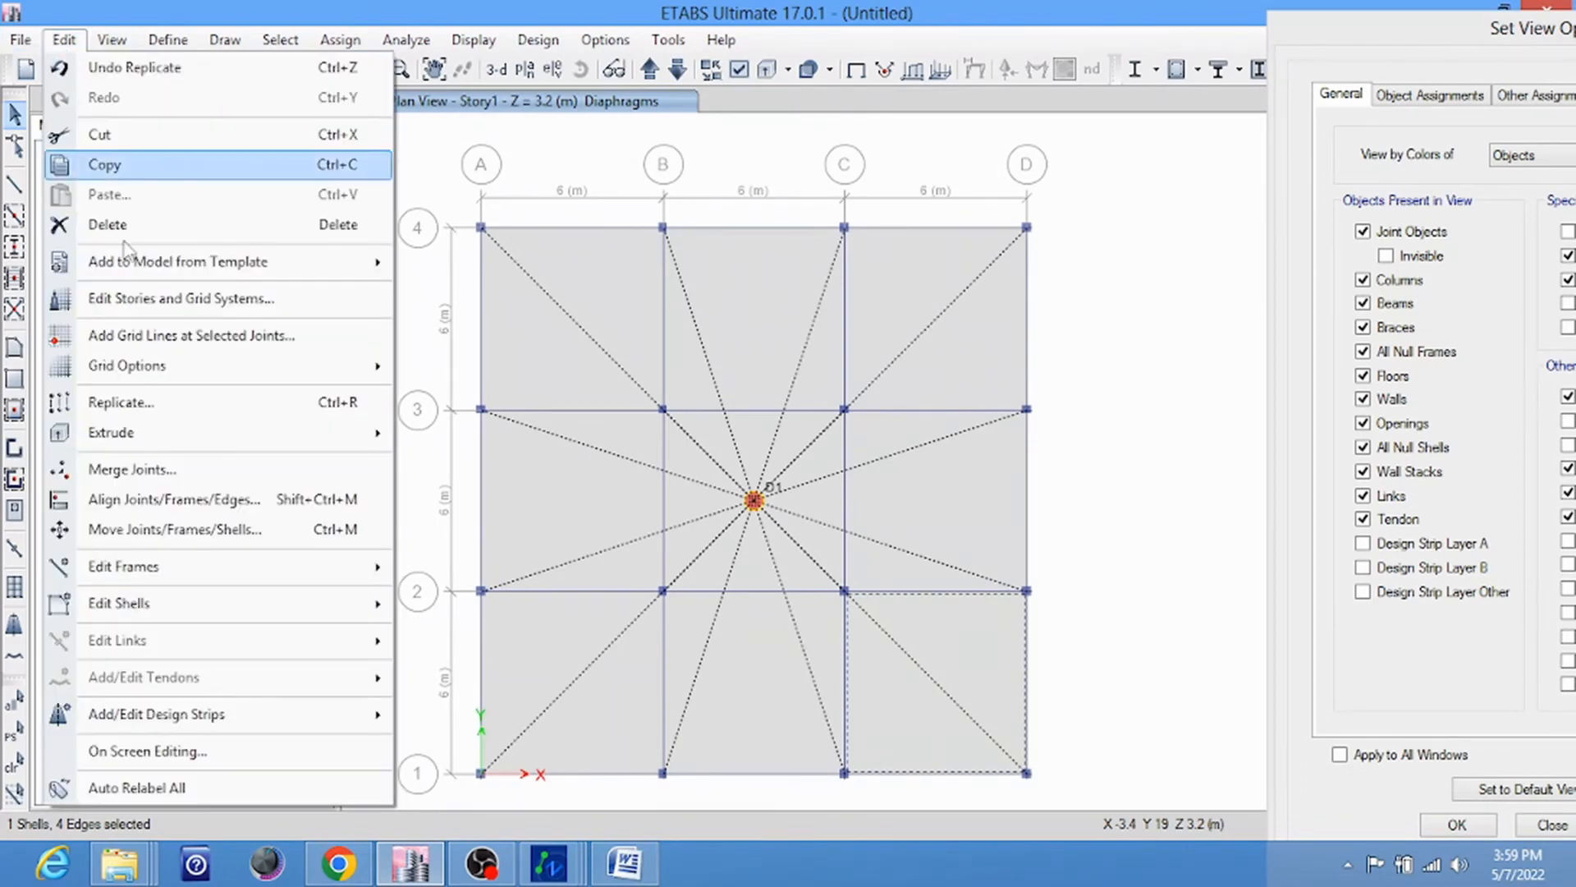
left_click(575, 175)
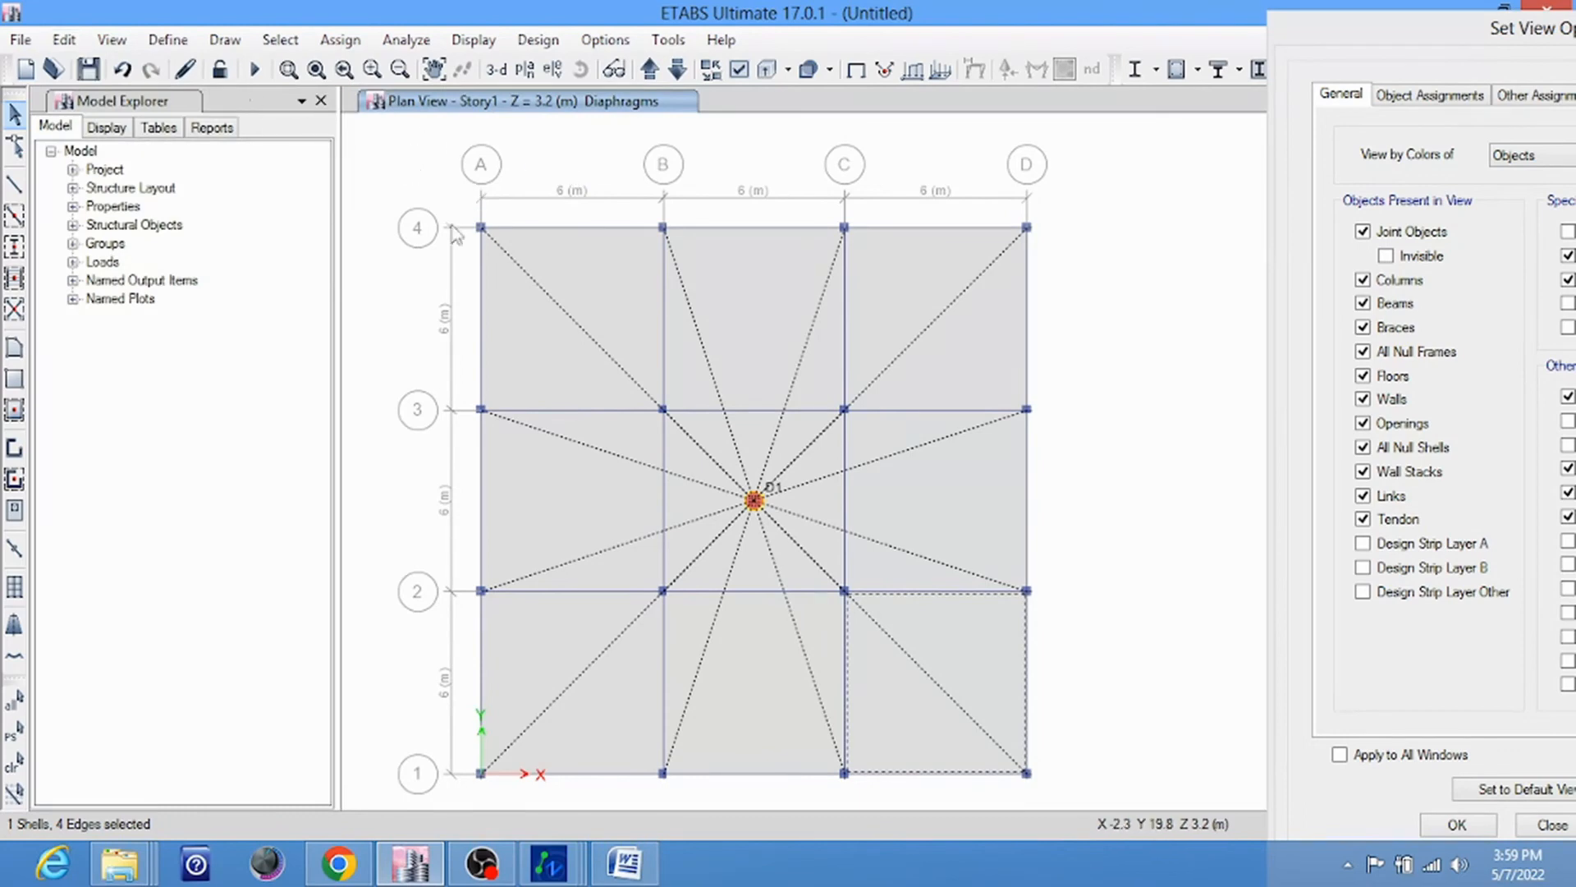
Replicate all Story1 slabs, beams and joints with their assignments onto Story2, Story3 and Story4
left_click_drag(452, 228, 1067, 789)
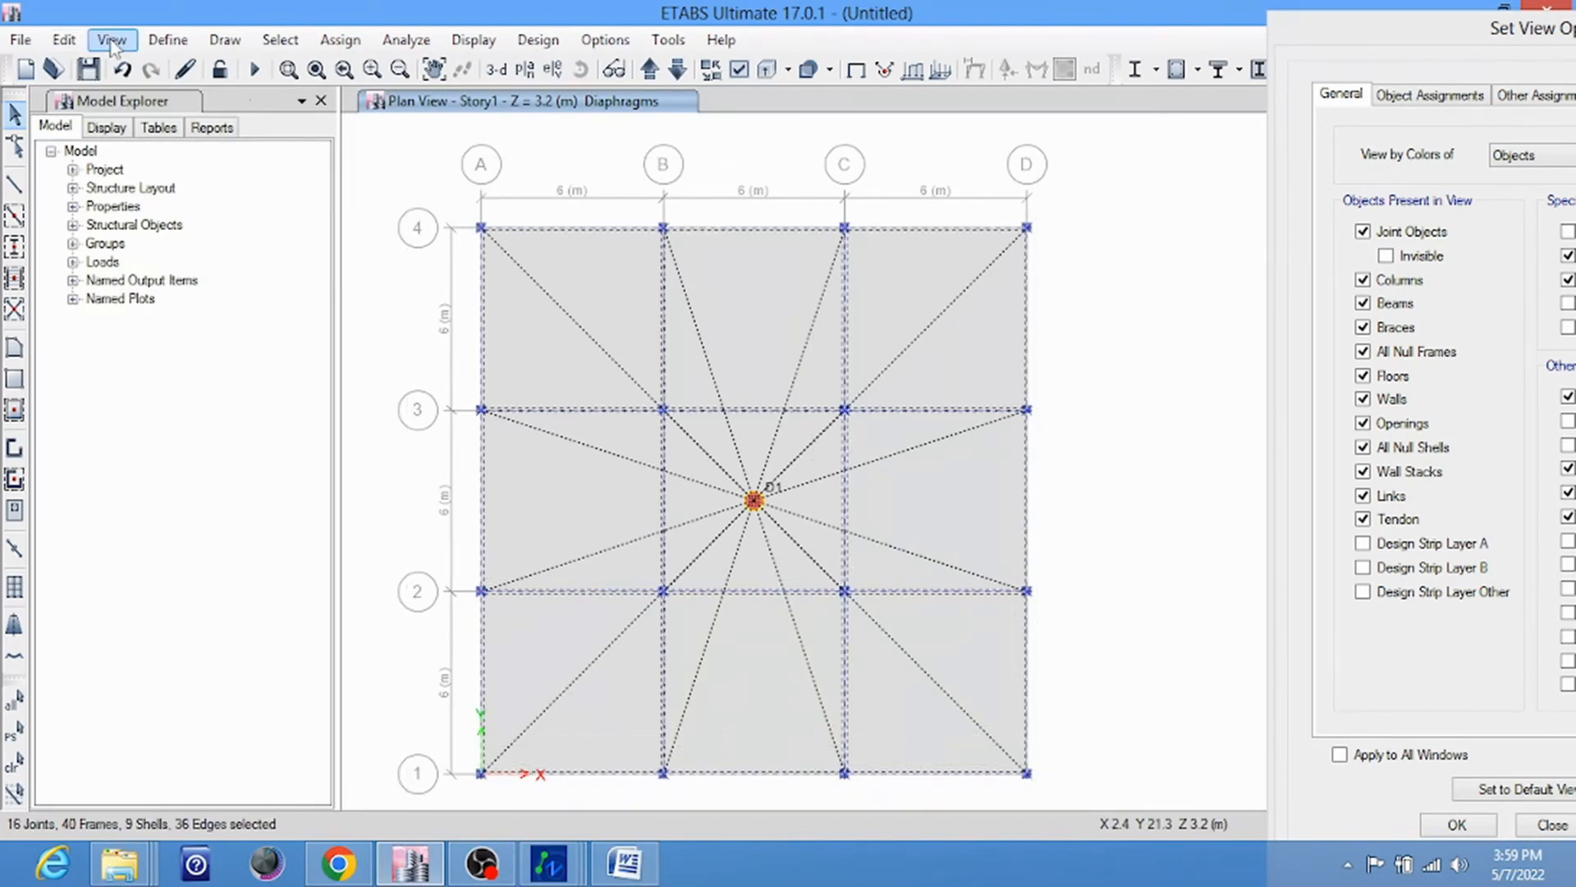
left_click(64, 40)
left_click(366, 366)
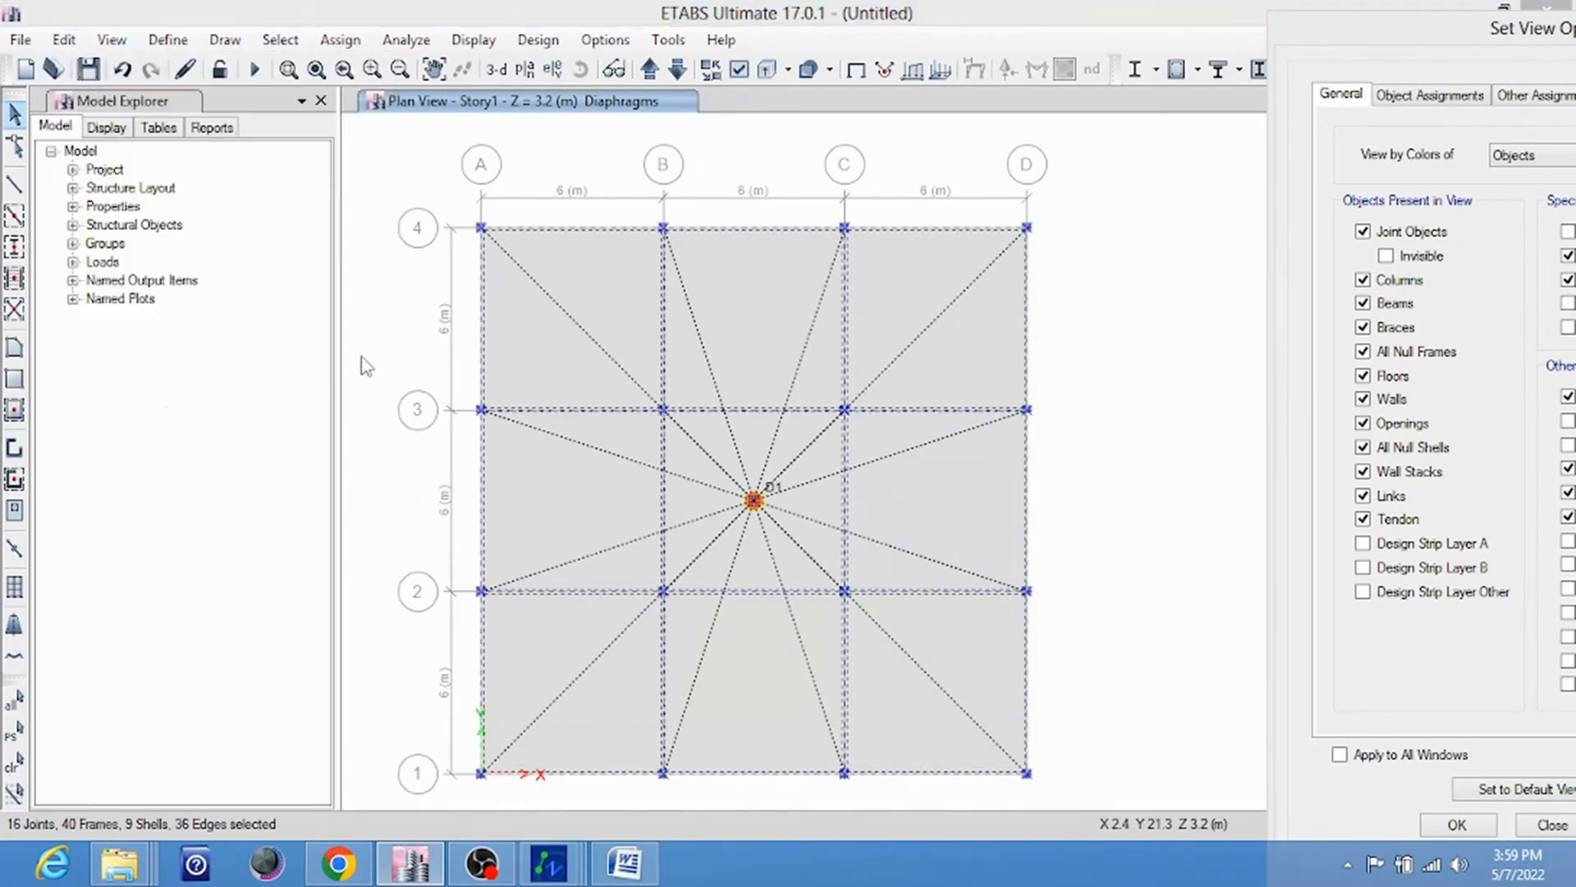
left_click(795, 230)
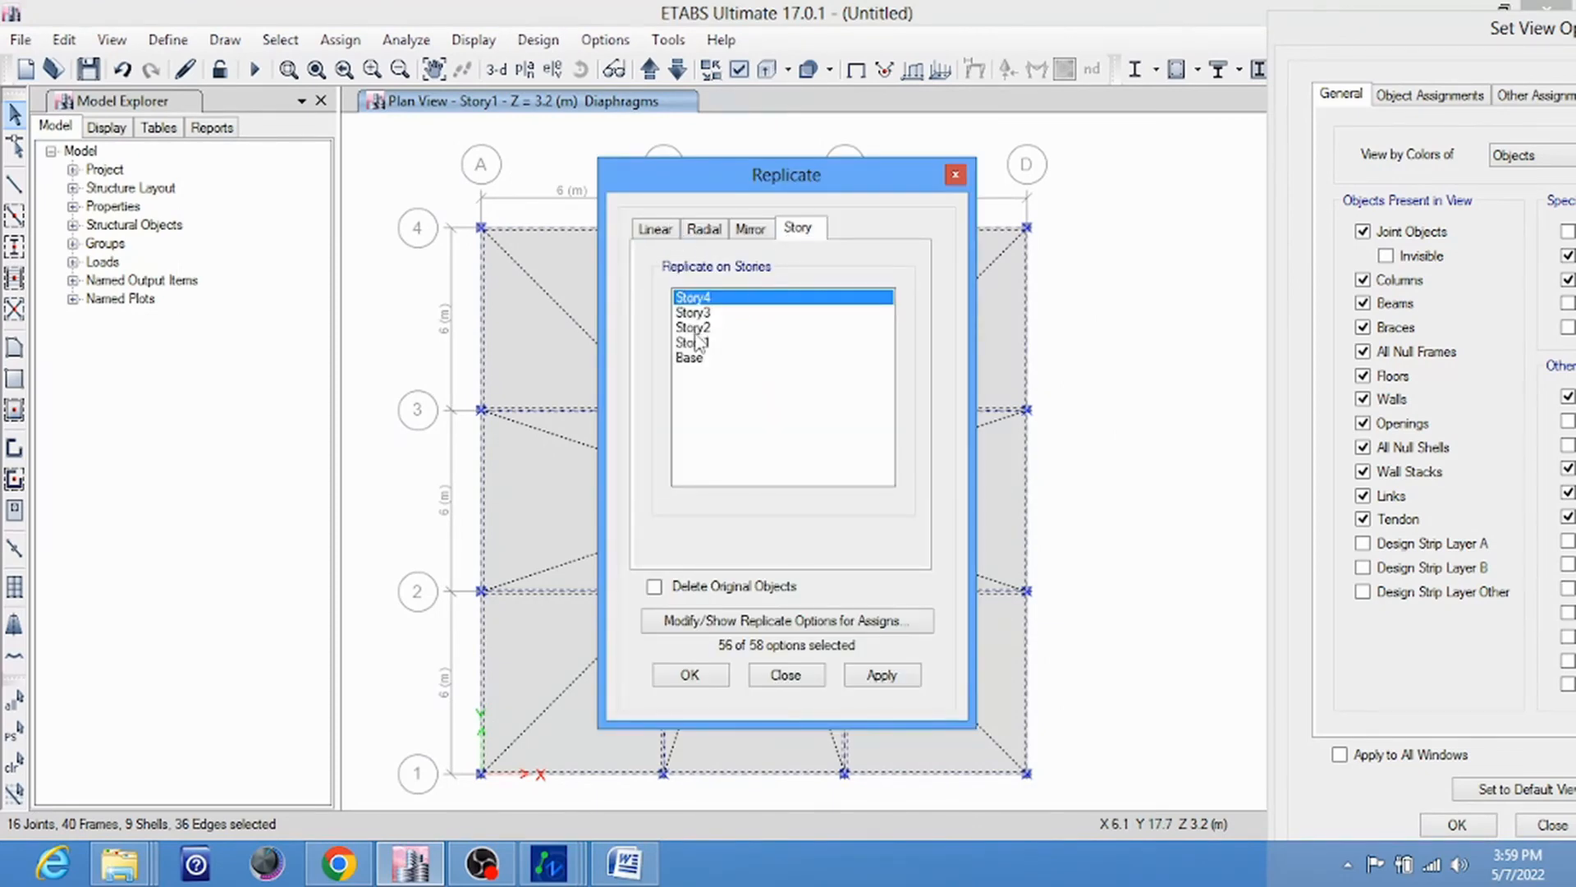
left_click_drag(695, 328, 689, 301)
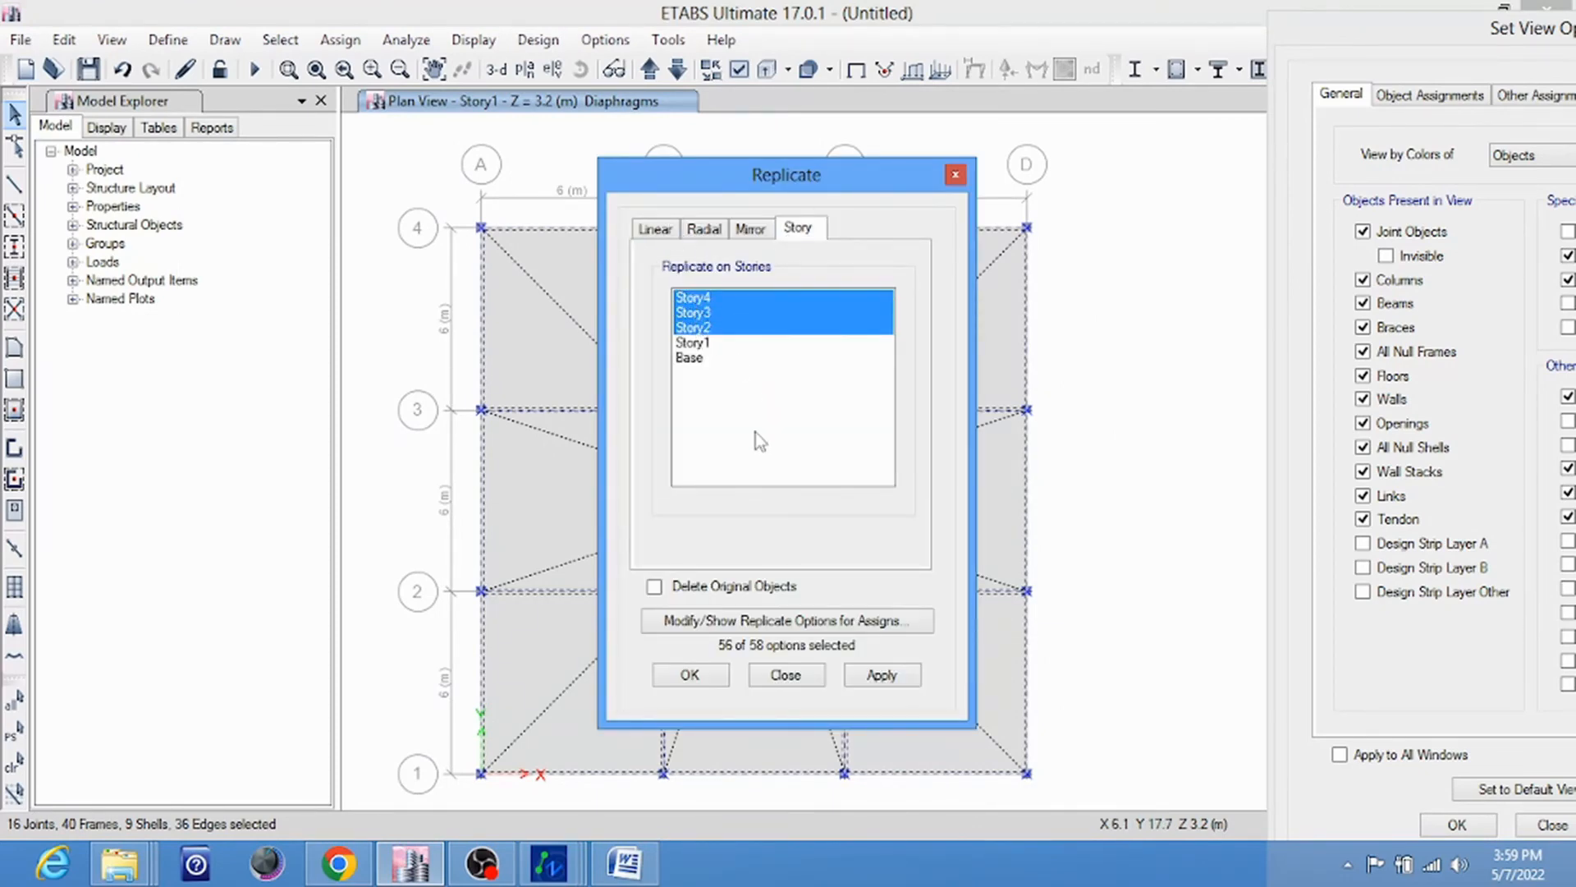
left_click(886, 677)
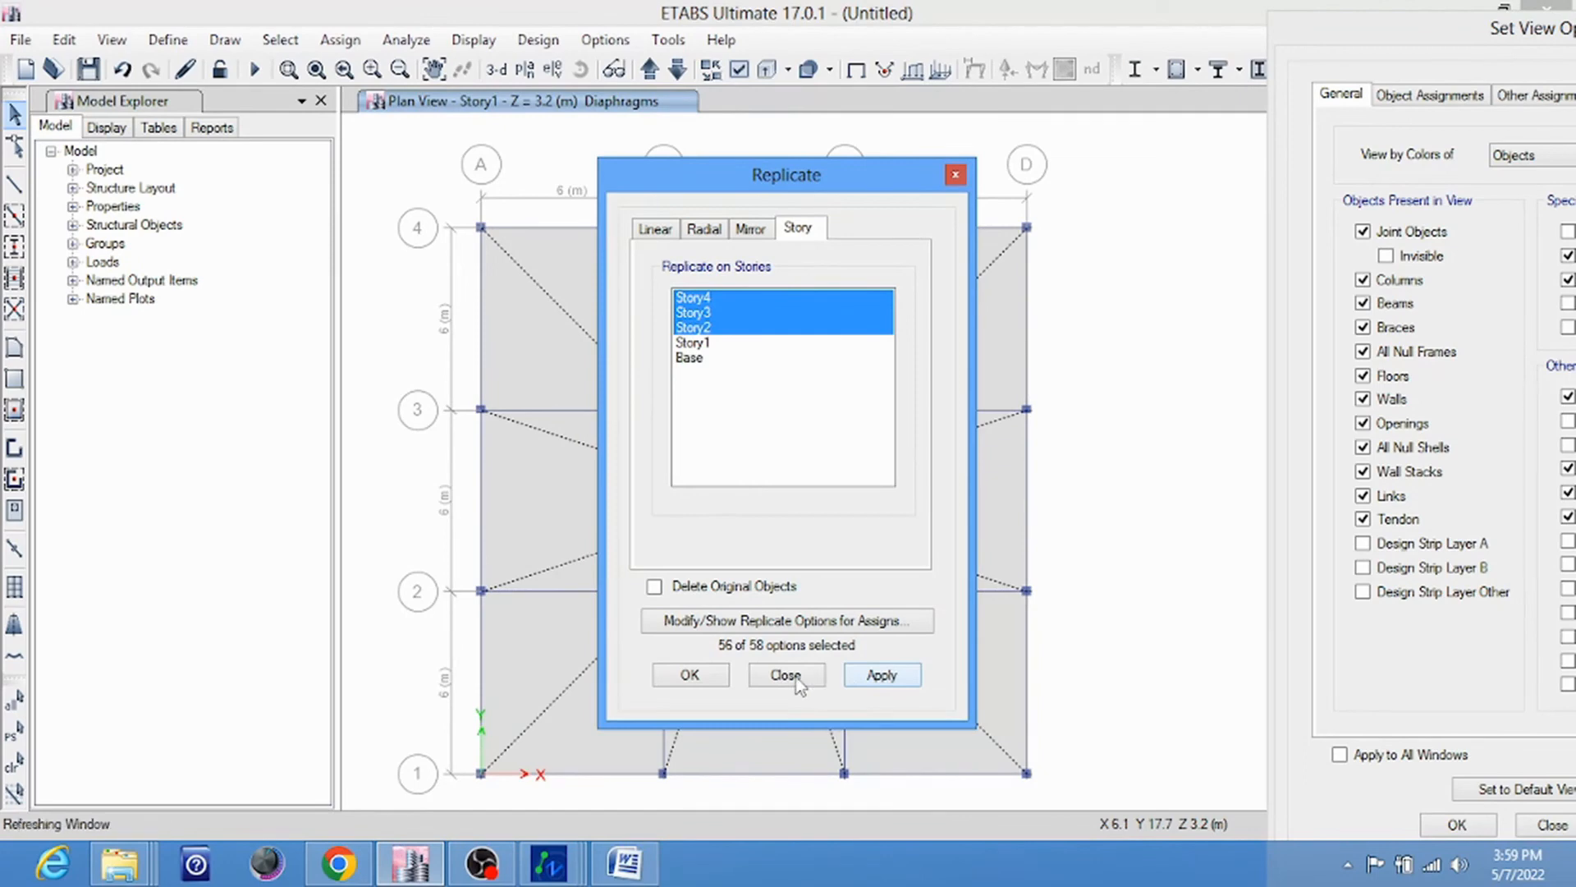
left_click(786, 674)
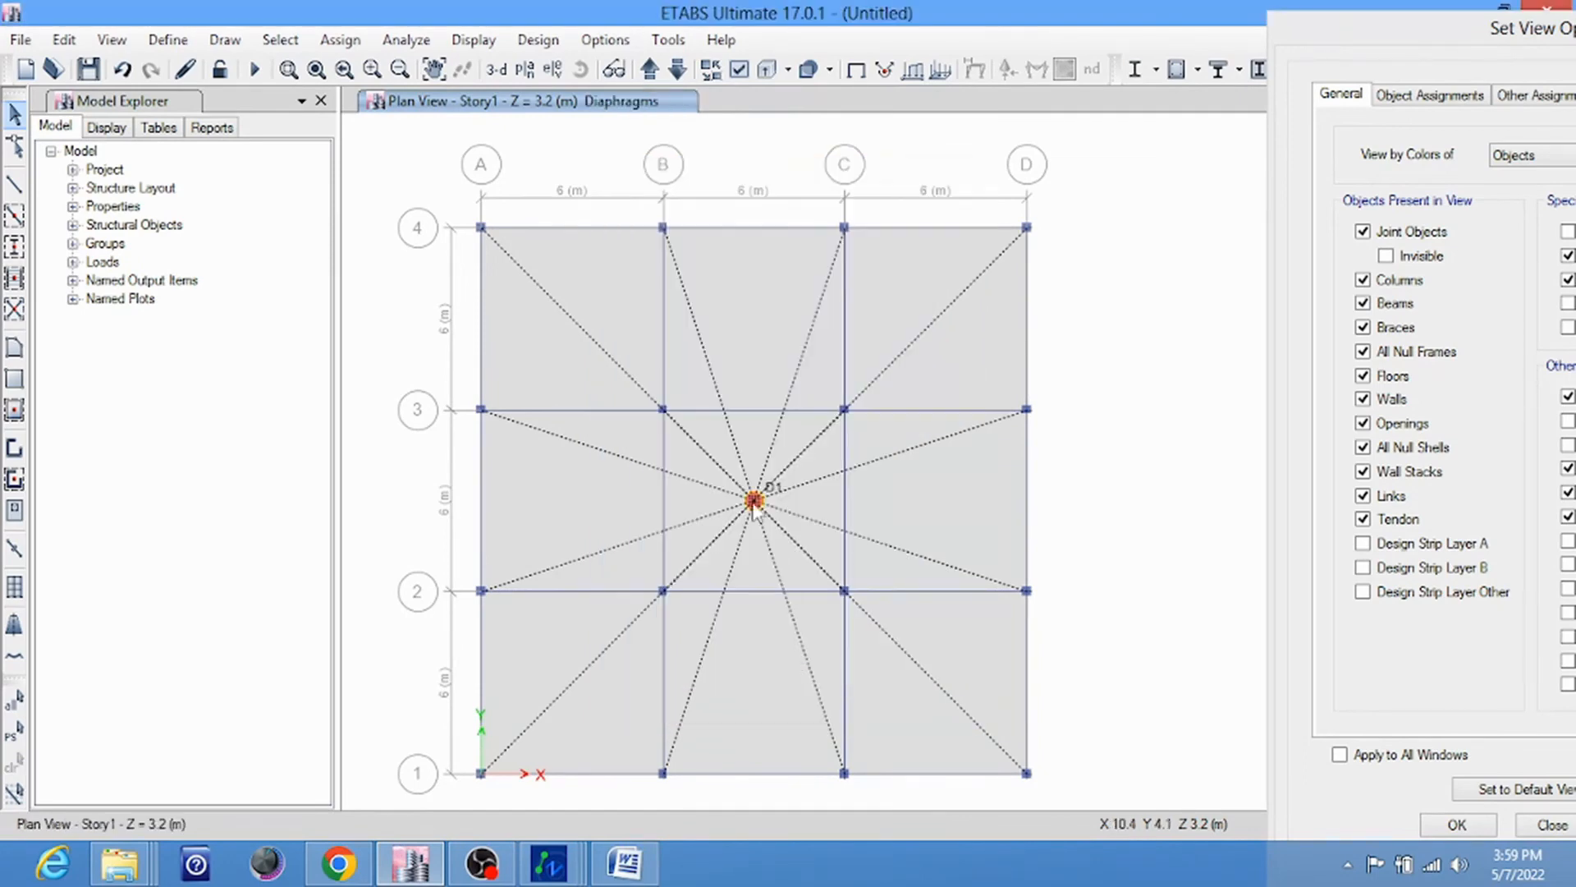
Check the replicated floors in the plan views from Story2 up to Story4 and in the 3-D view
left_click(650, 74)
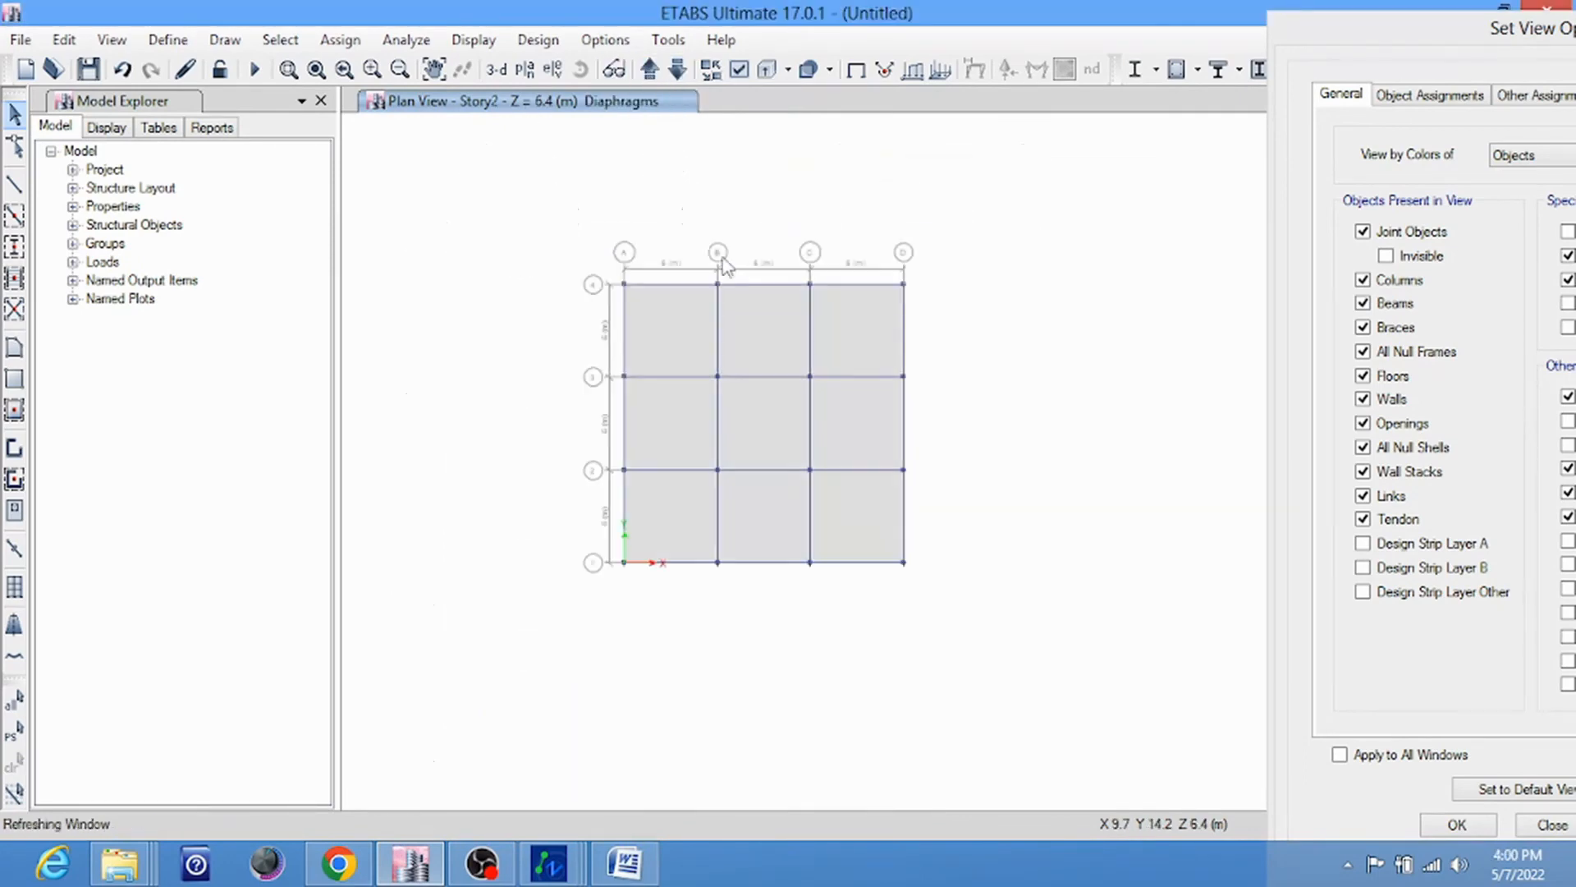
left_click(649, 70)
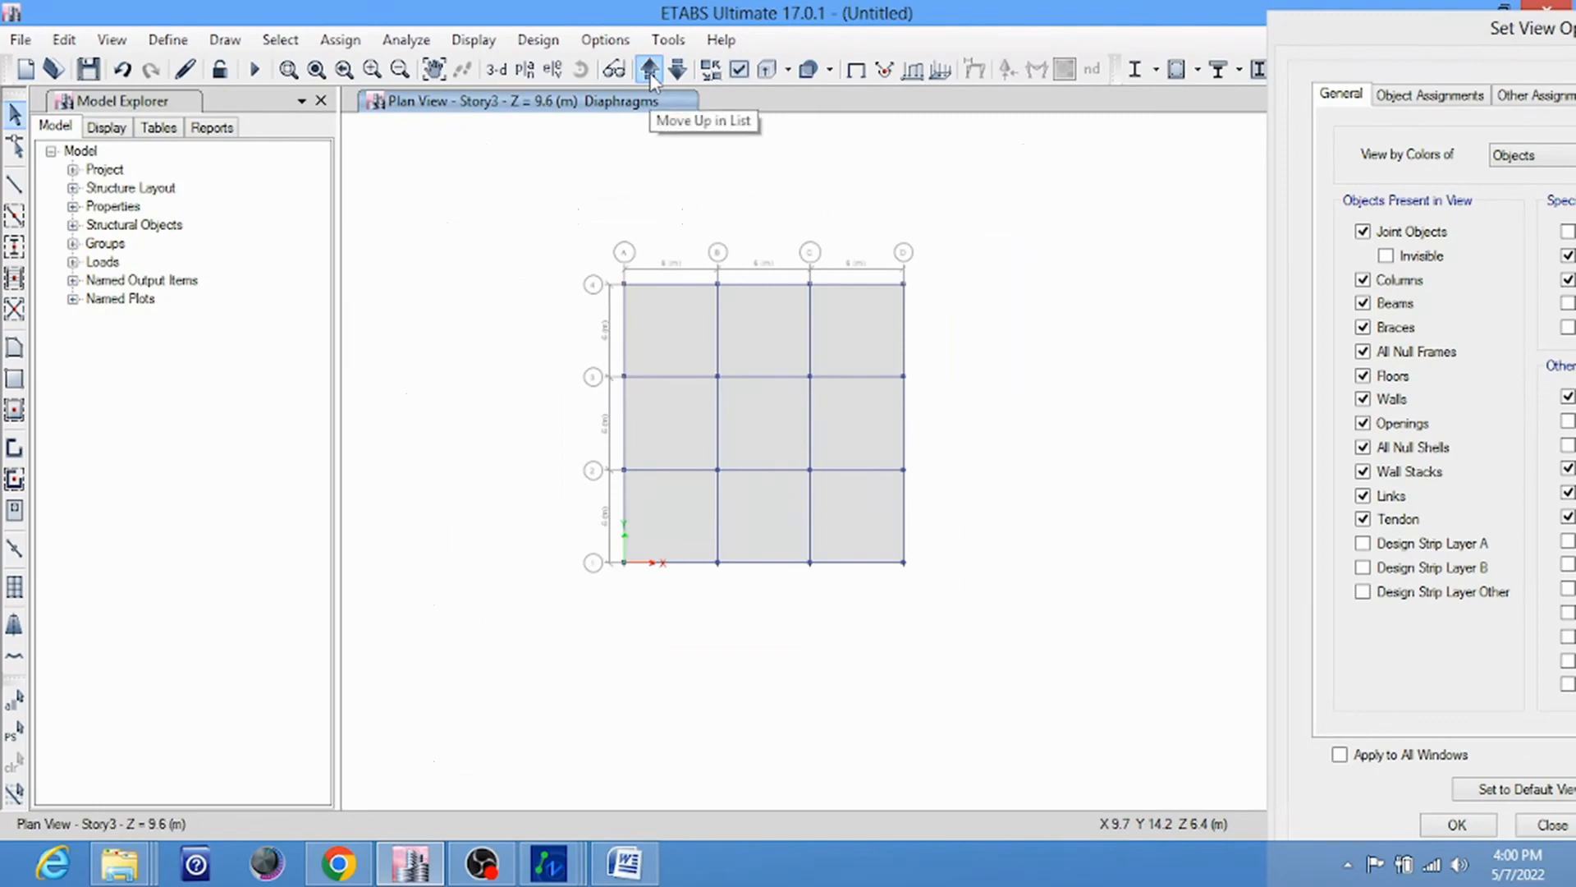
left_click(649, 71)
left_click(496, 69)
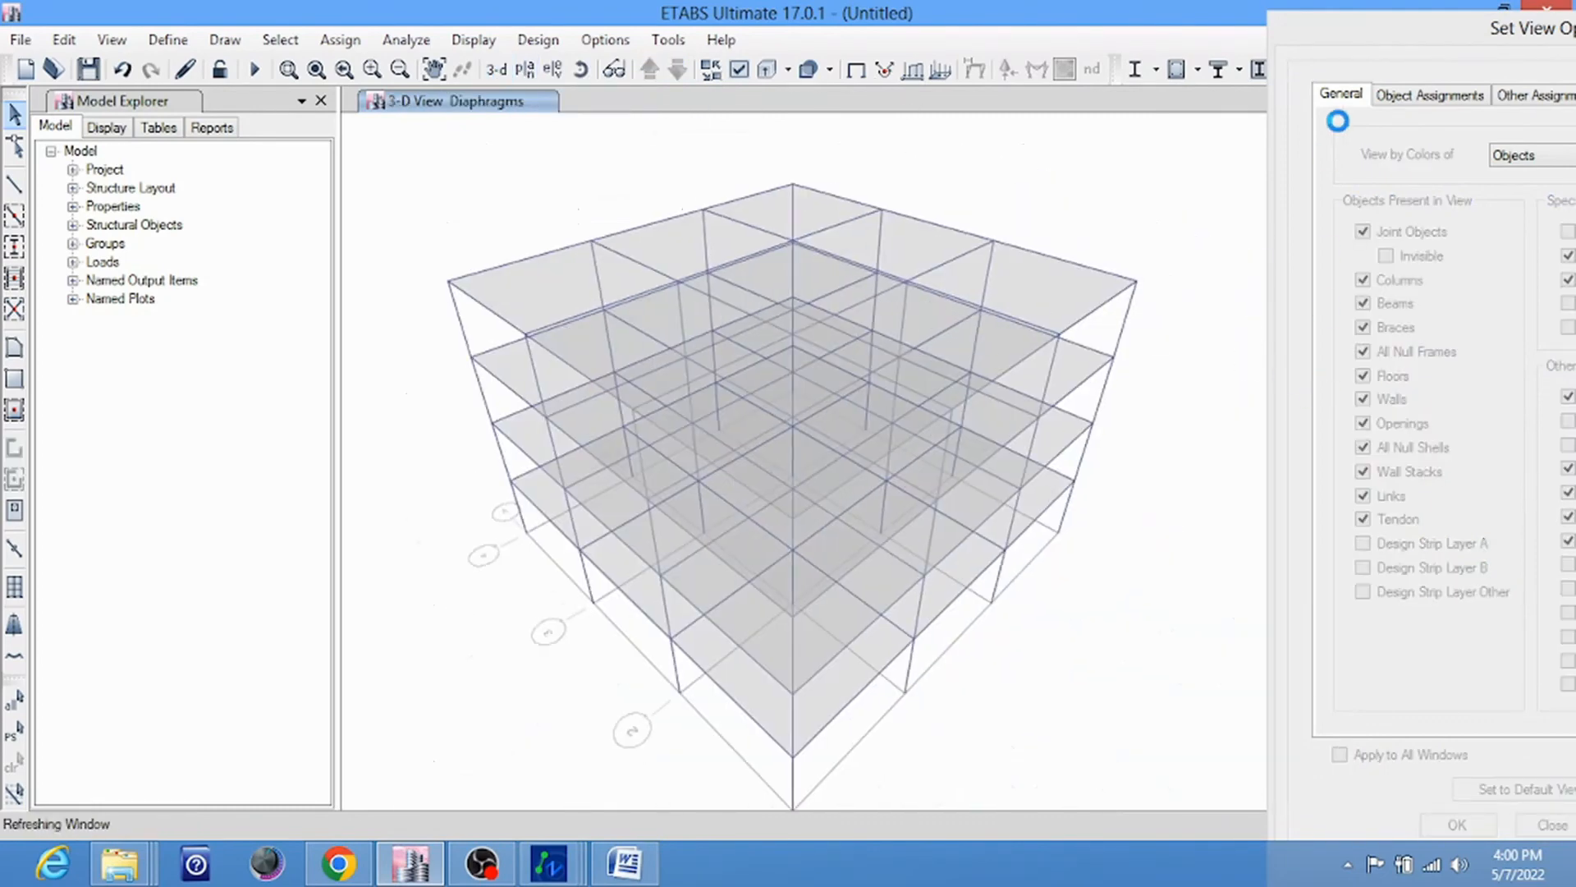
Turn off story labels, dimension lines, architectural plan layers and the horizon in the 3-D view
left_click_drag(1379, 43, 1163, 10)
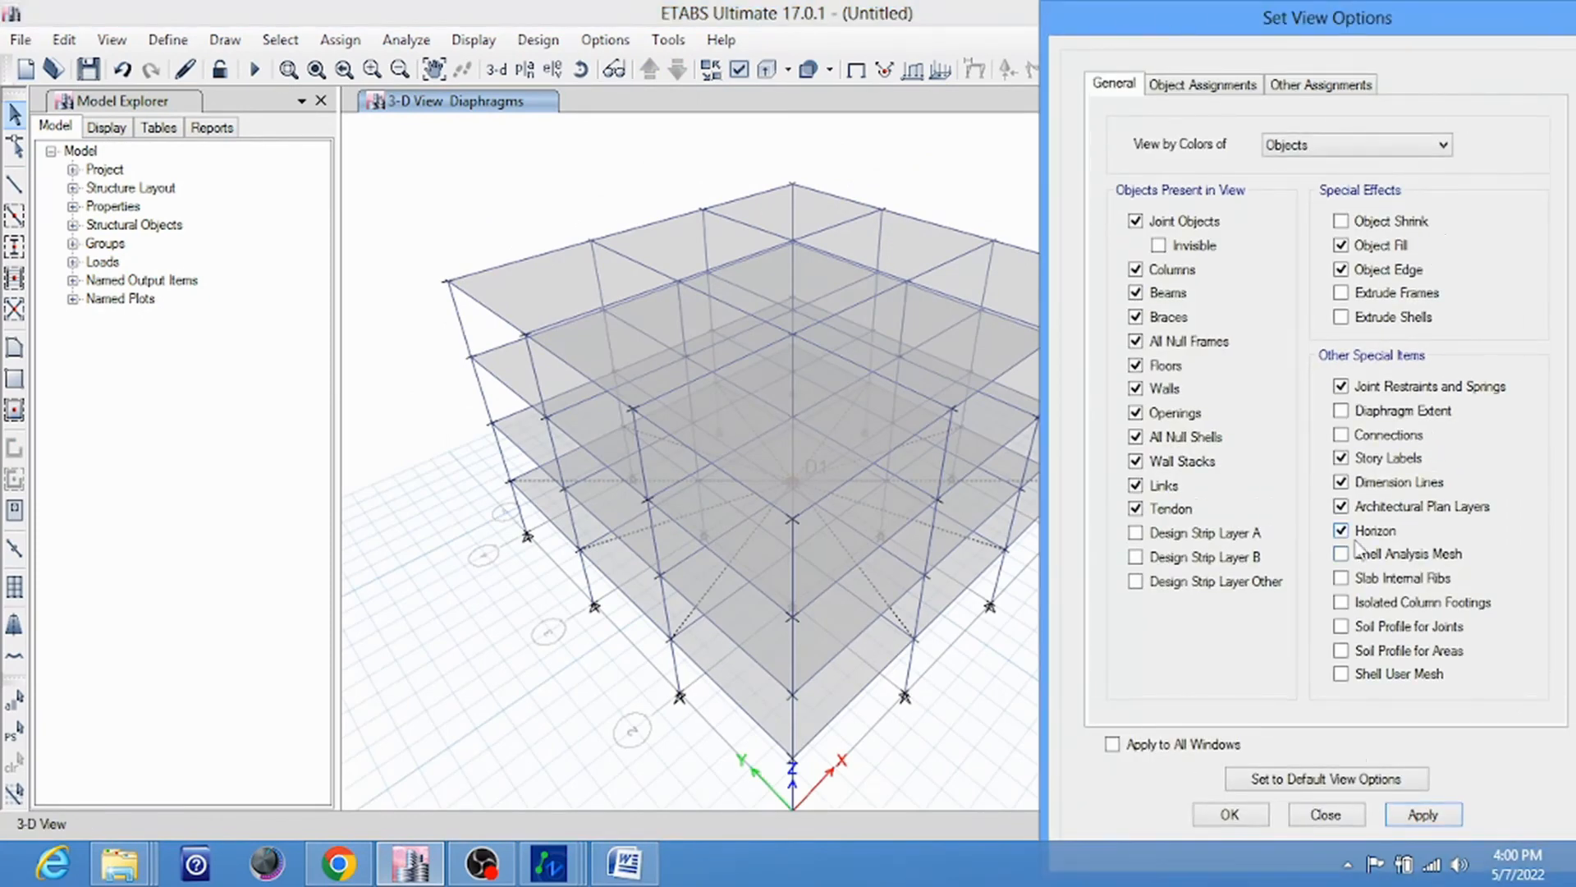
left_click(1431, 814)
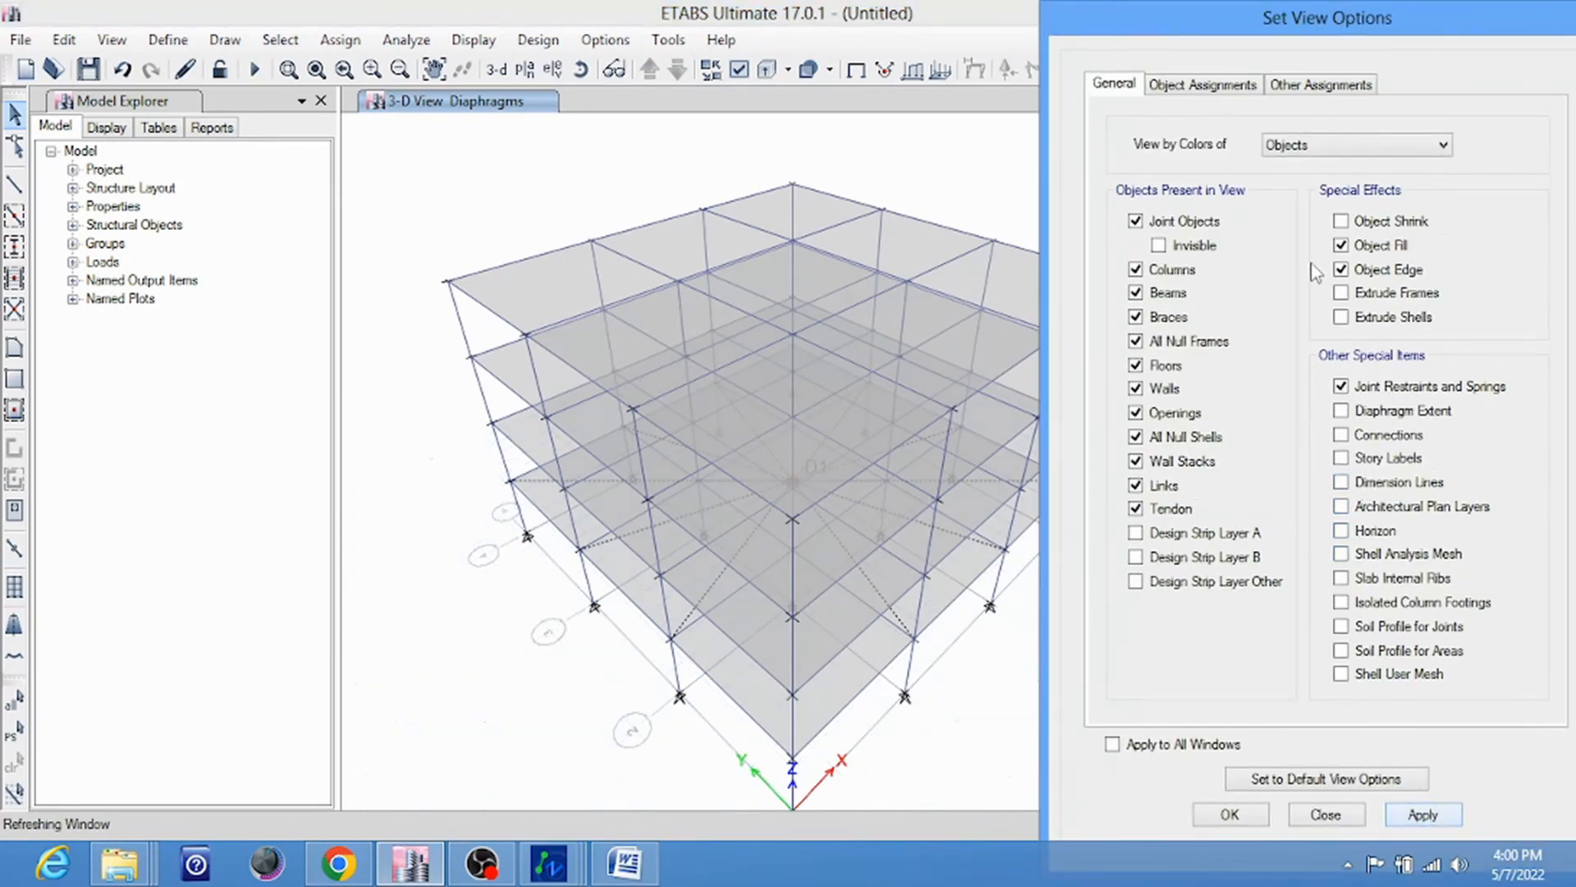
left_click(1369, 298)
key("space")
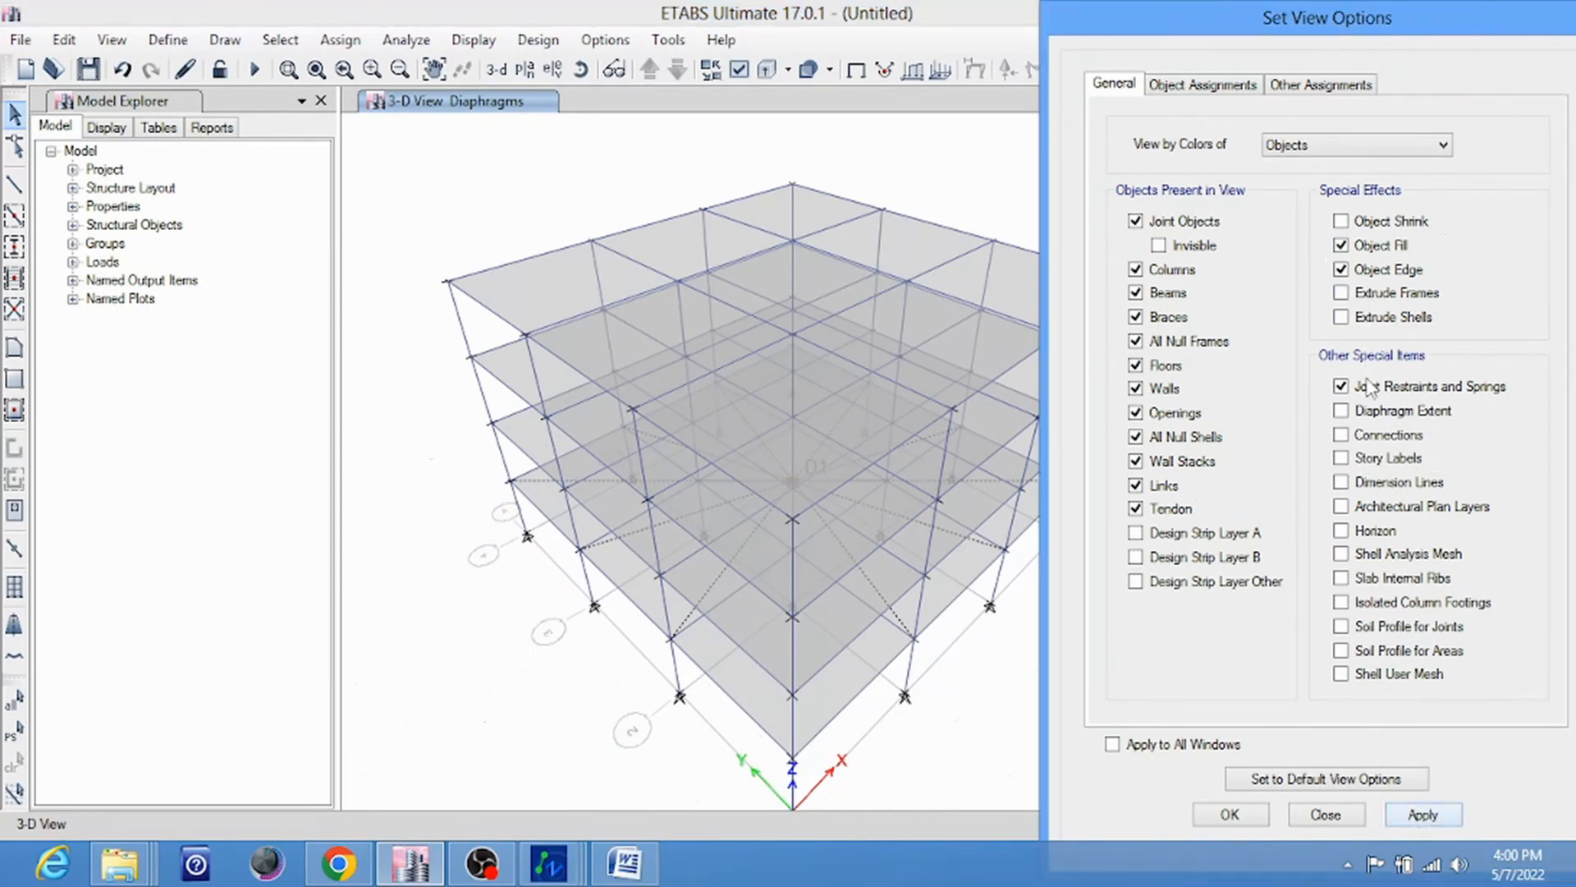
middle_click_drag(870, 439, 800, 396)
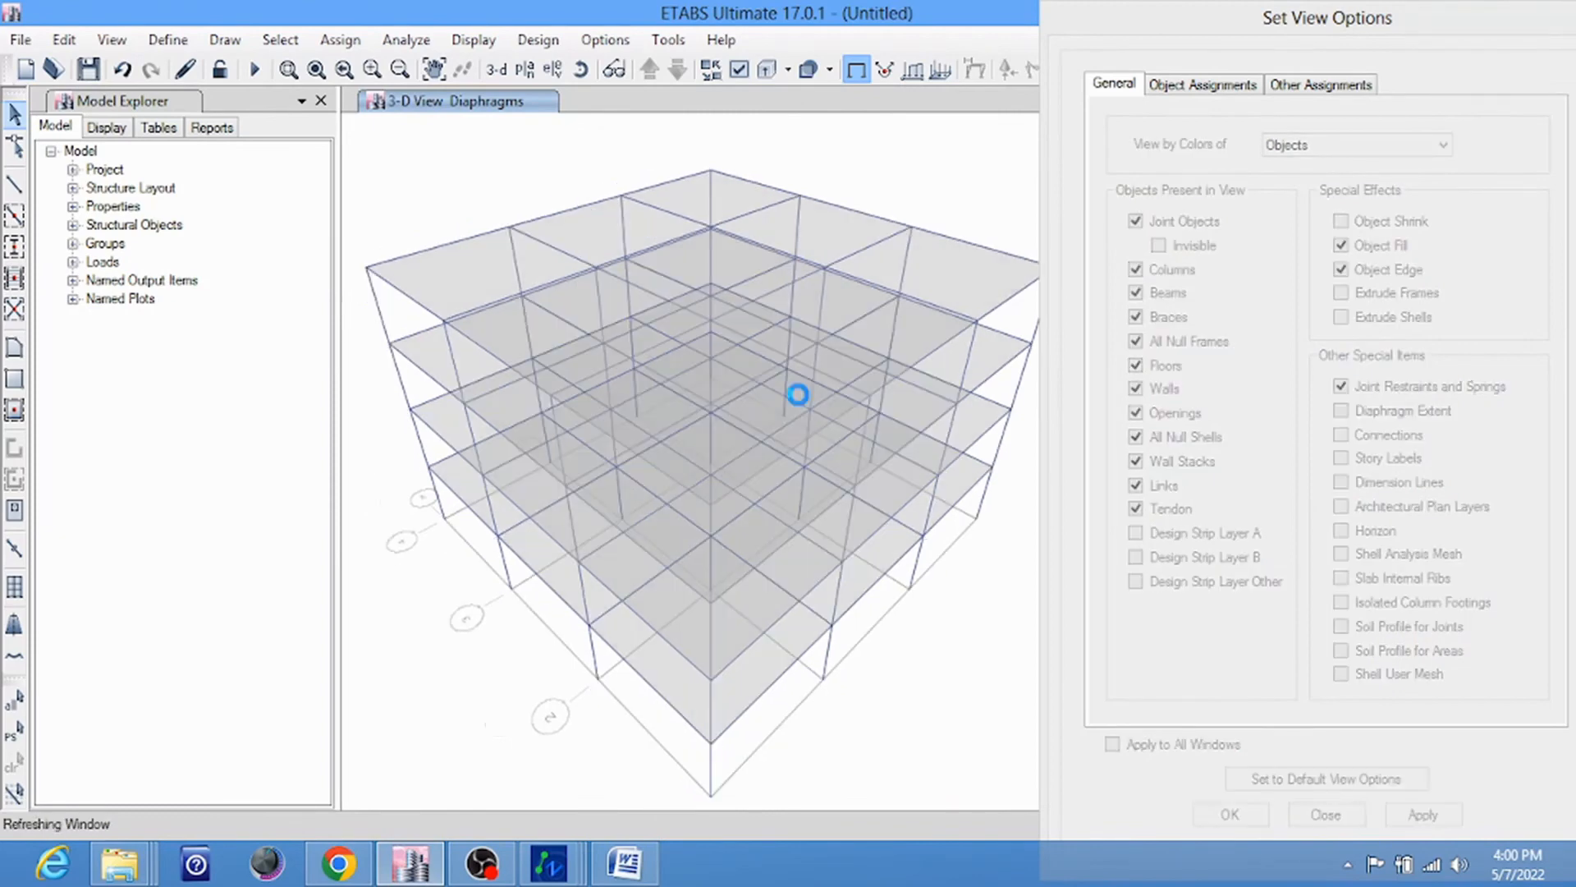
Color the 3-D model by section properties and display the frames extruded
left_click(1313, 156)
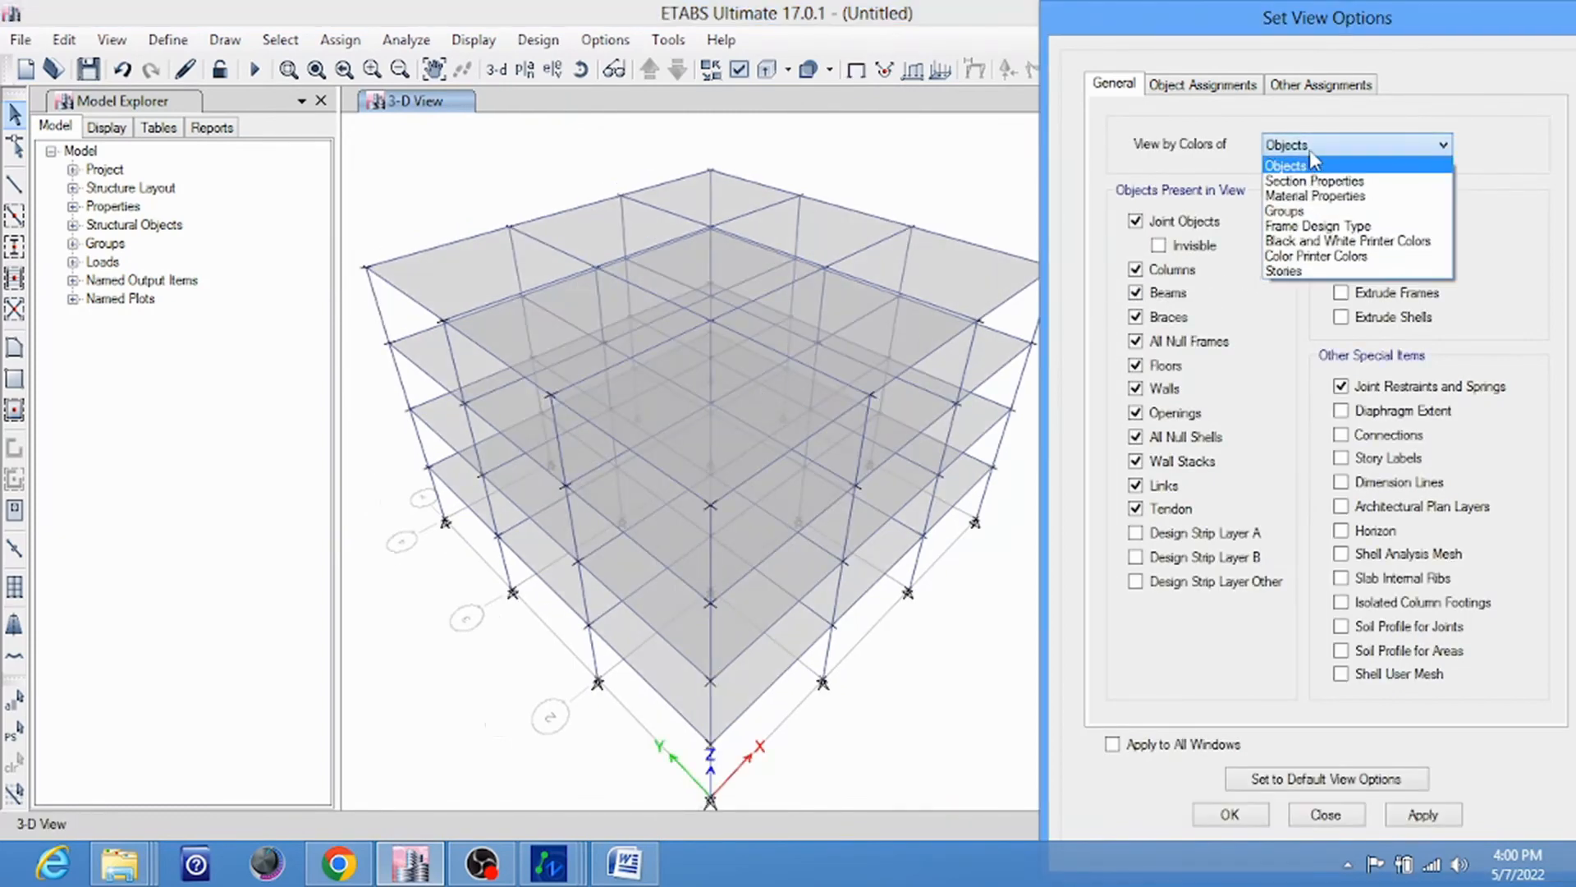
left_click(1313, 178)
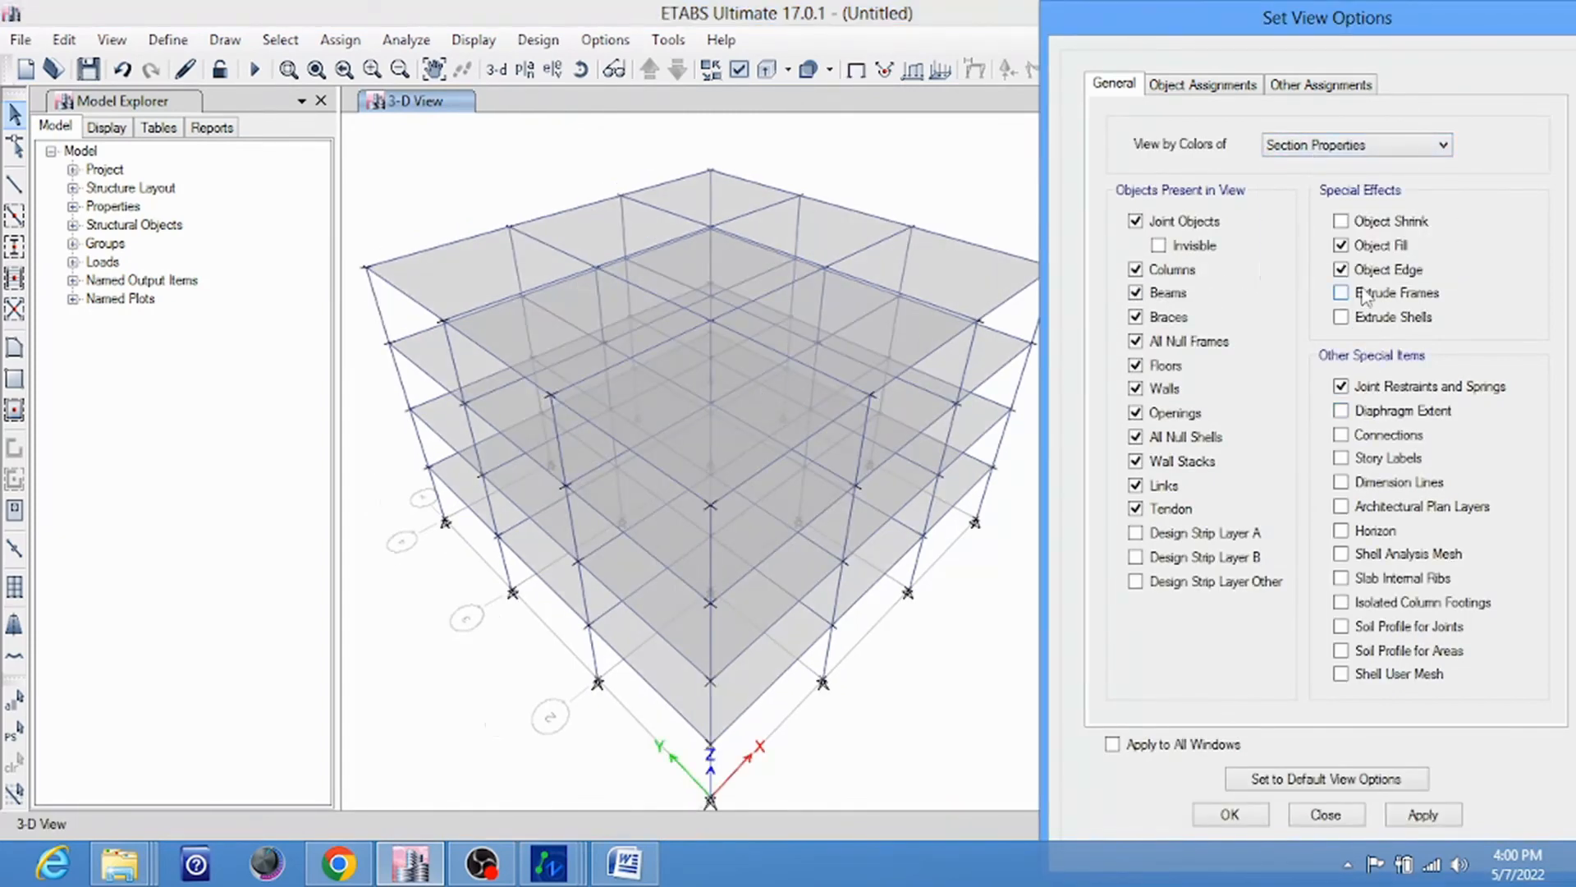
left_click(1433, 815)
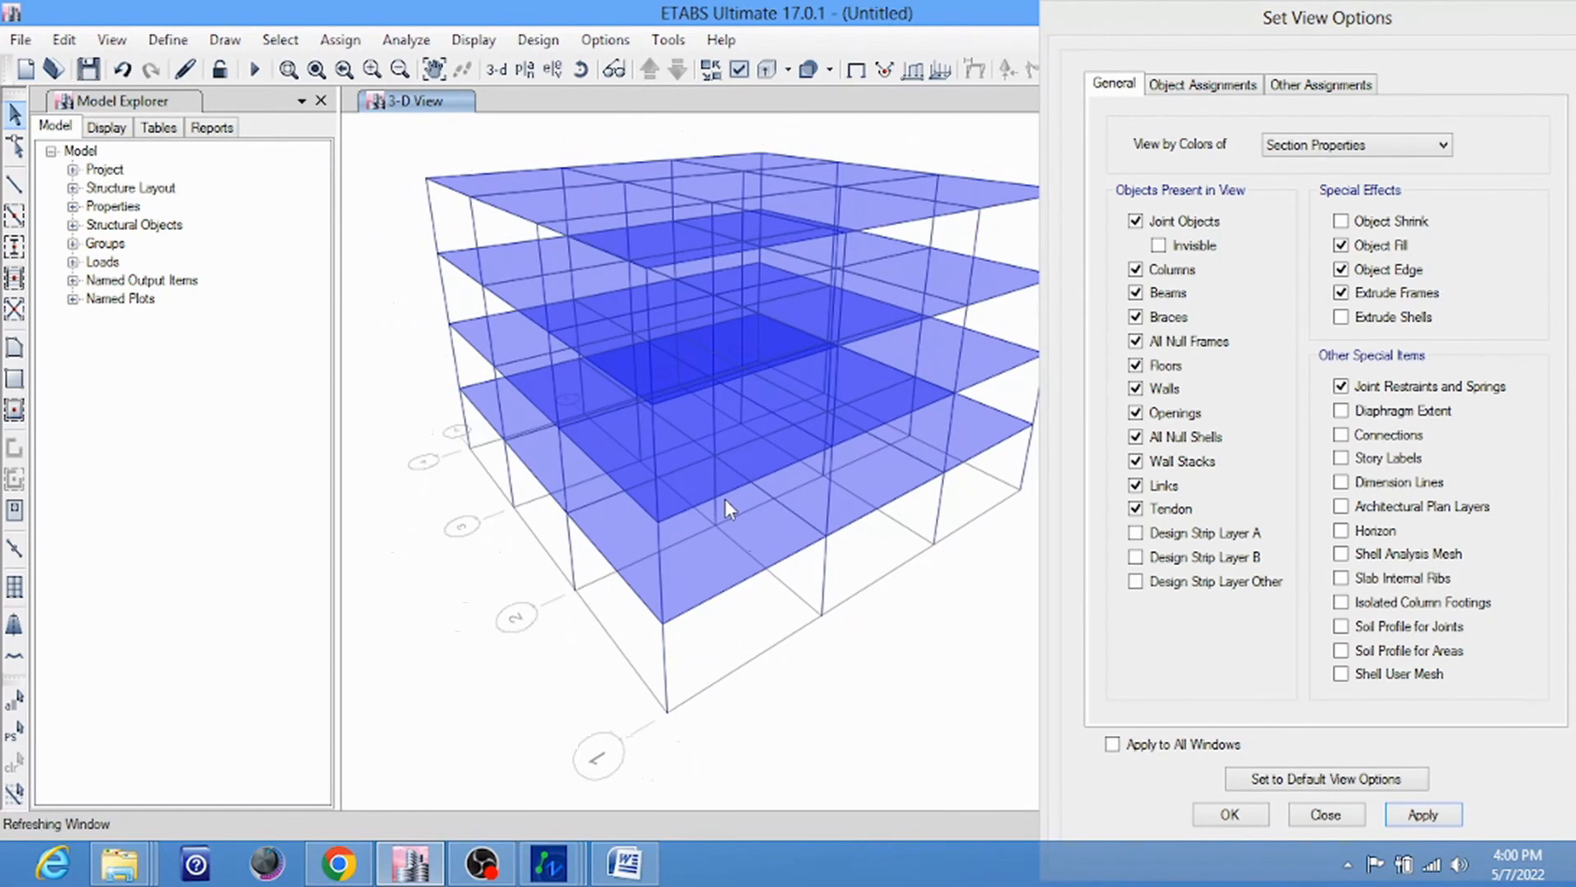
scroll(761, 530, "down", 3)
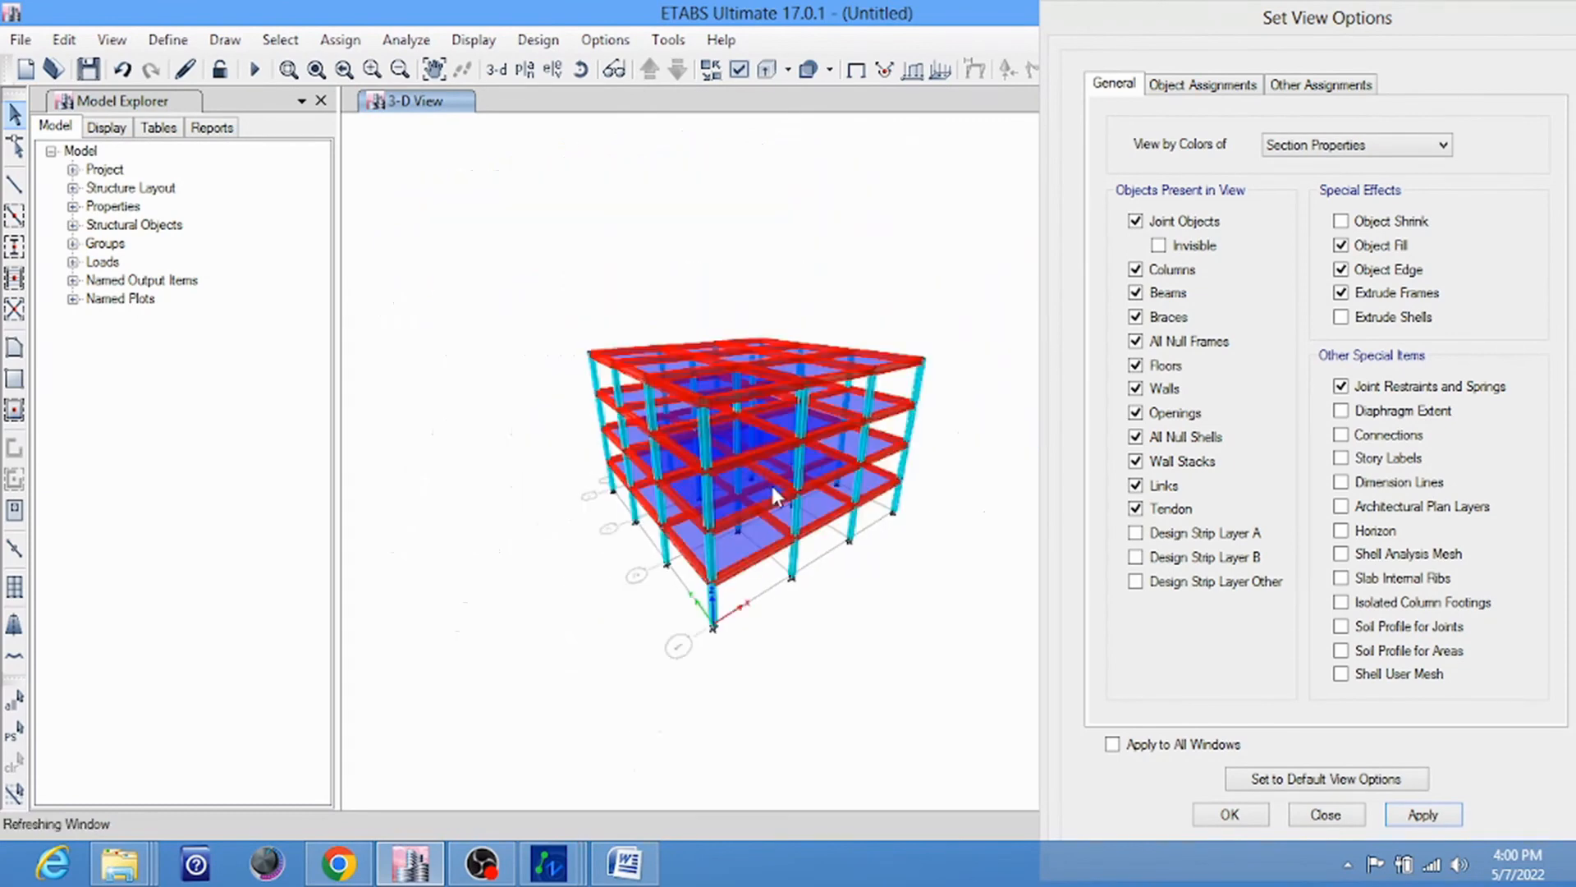
scroll(770, 481, "up", 4)
Display the plan view of the Base level and close the view options
left_click(526, 70)
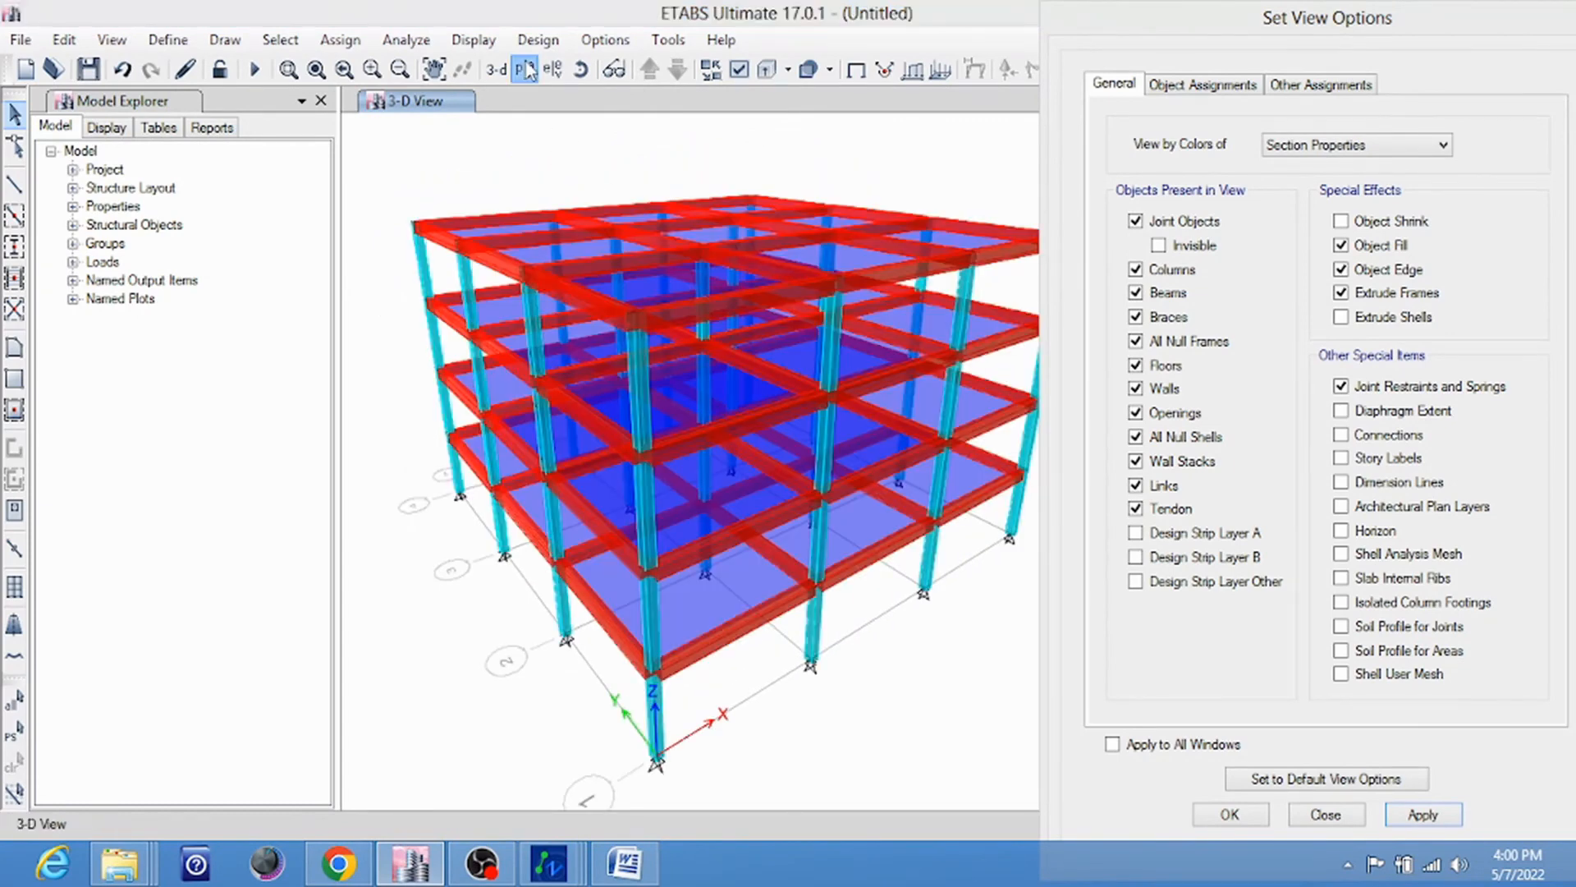
left_click(654, 418)
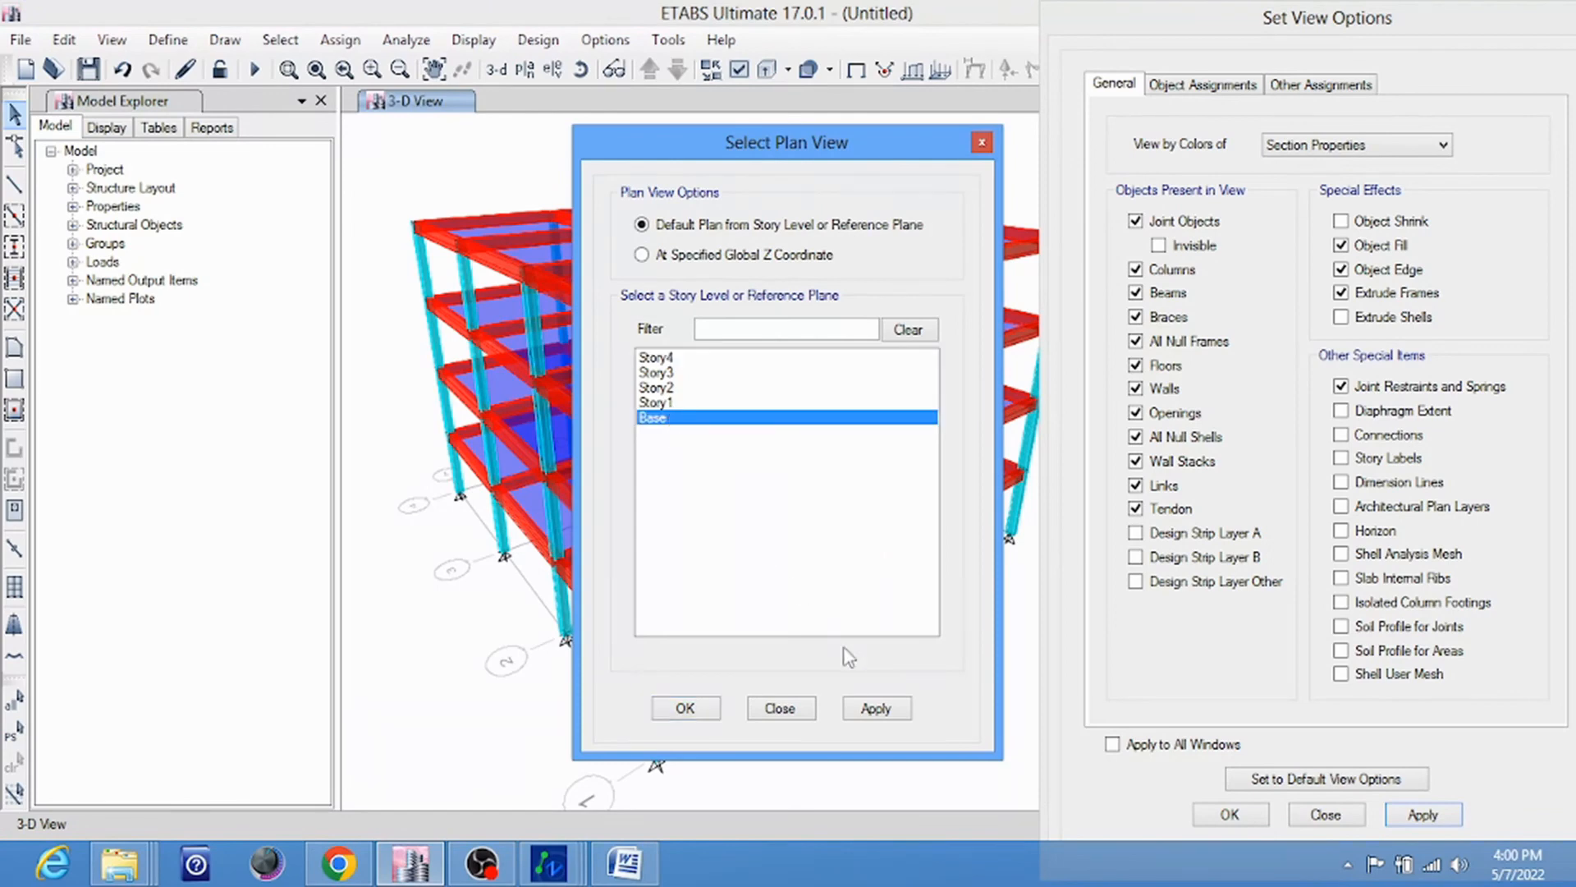
left_click(877, 717)
left_click(803, 710)
left_click(1307, 810)
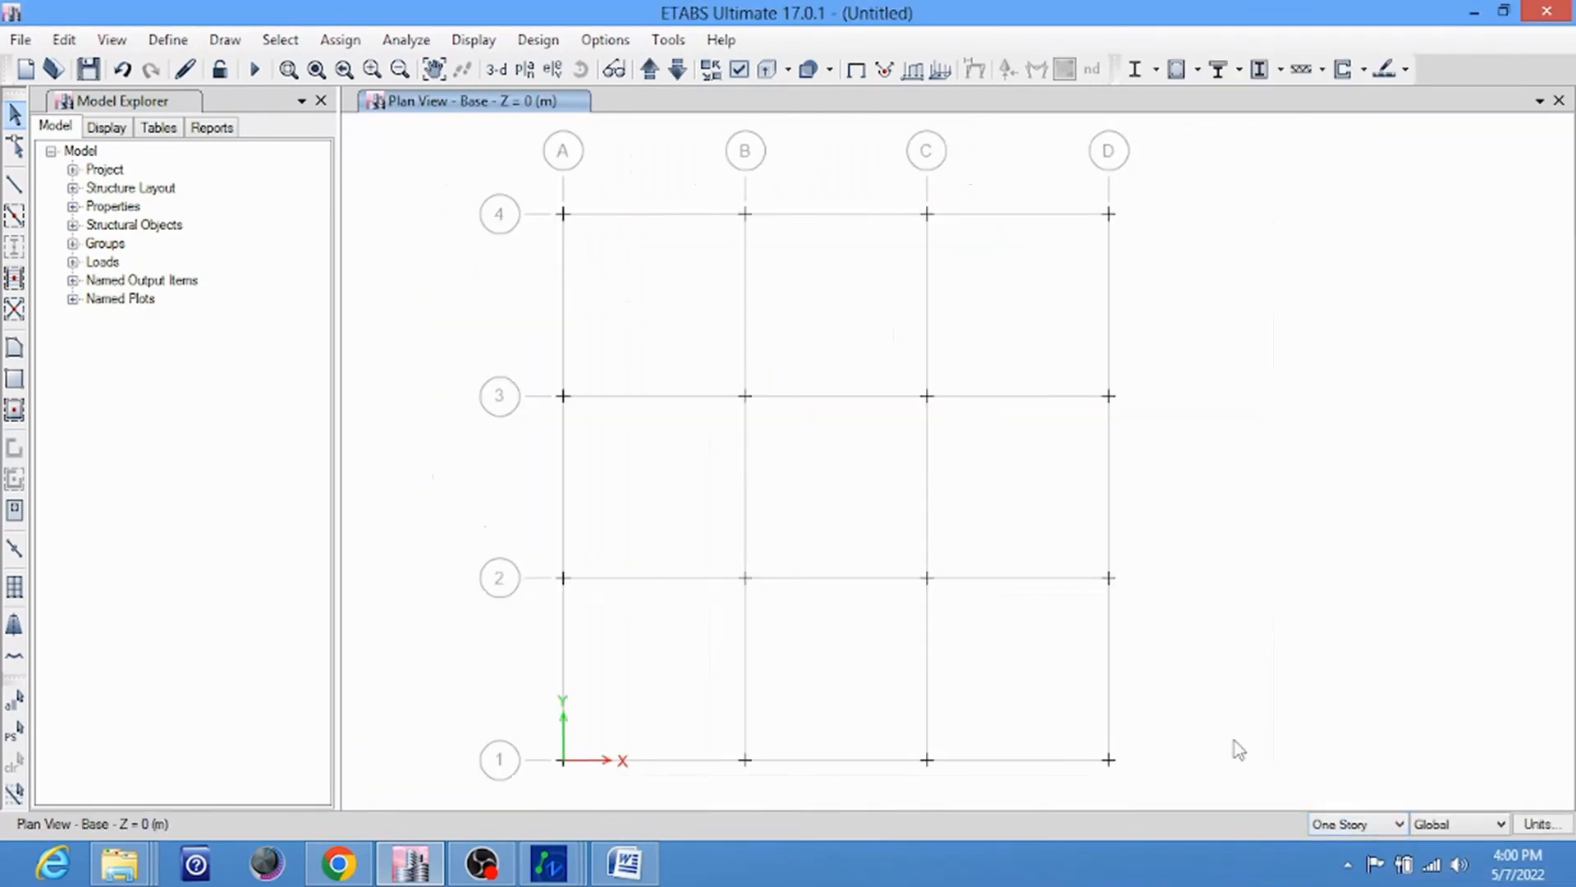
Select all 16 Base joints and assign fixed restraints in all translations and rotations
left_click_drag(455, 179, 1392, 836)
left_click(340, 40)
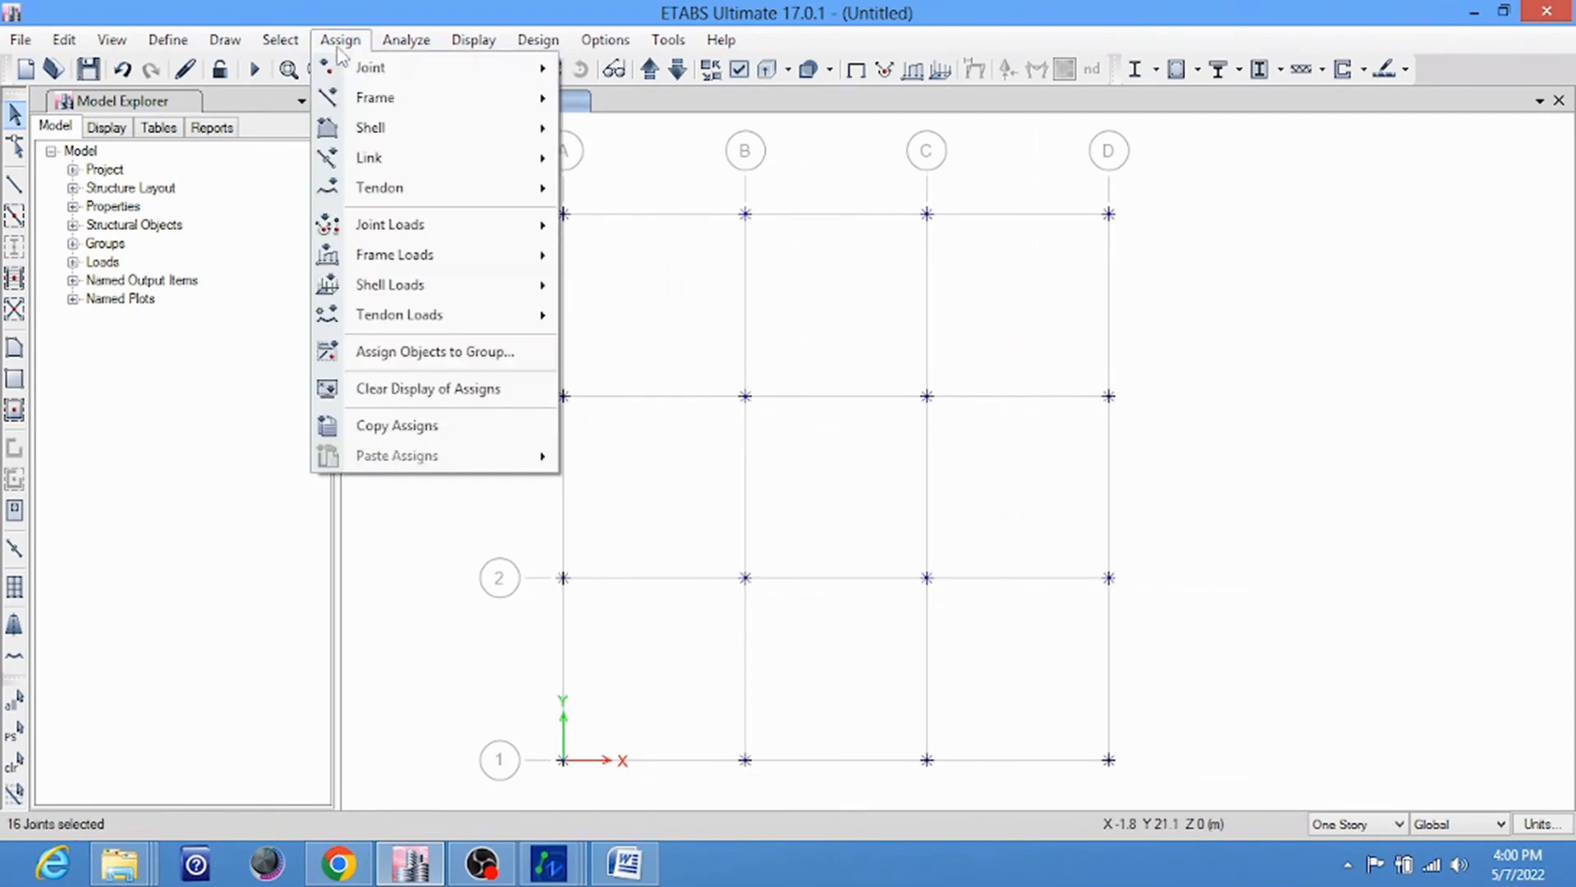
mouse_move(361, 67)
left_click(619, 67)
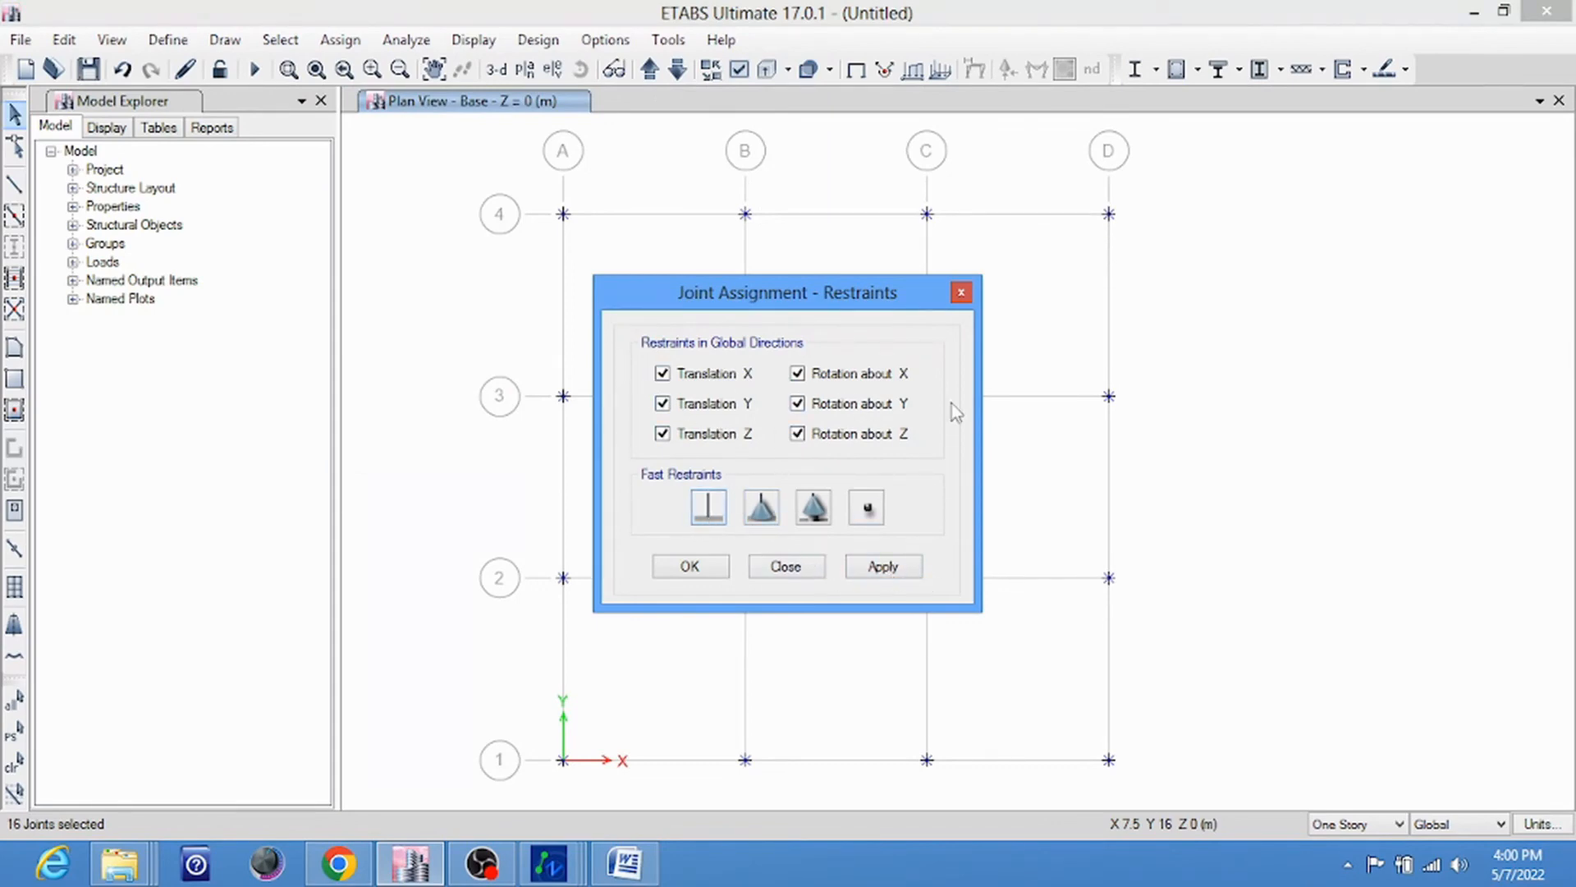
left_click(910, 573)
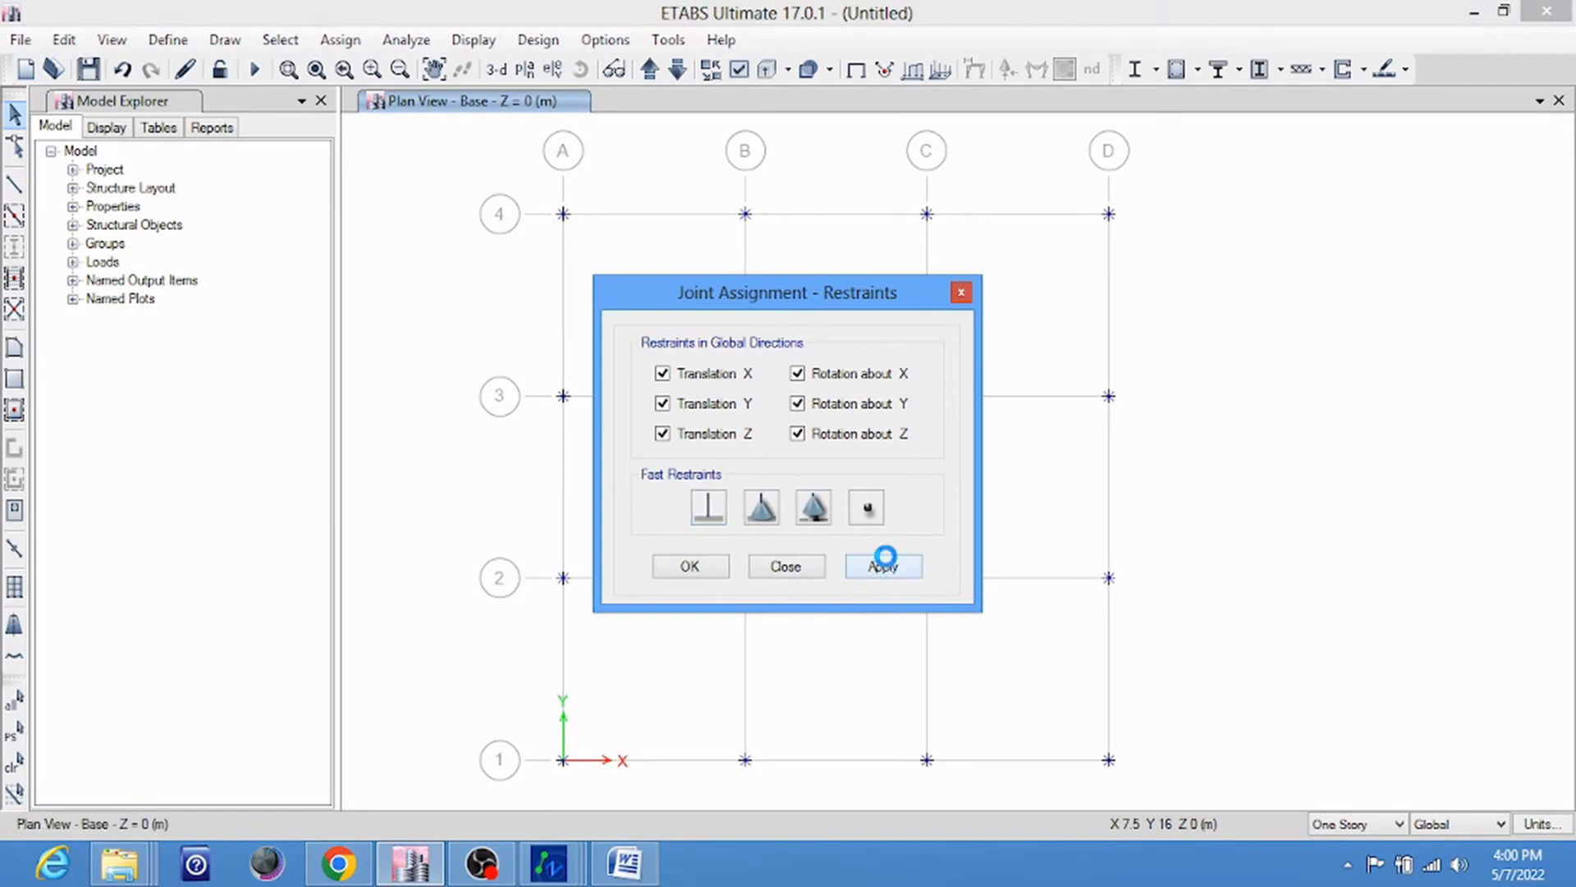
left_click(780, 570)
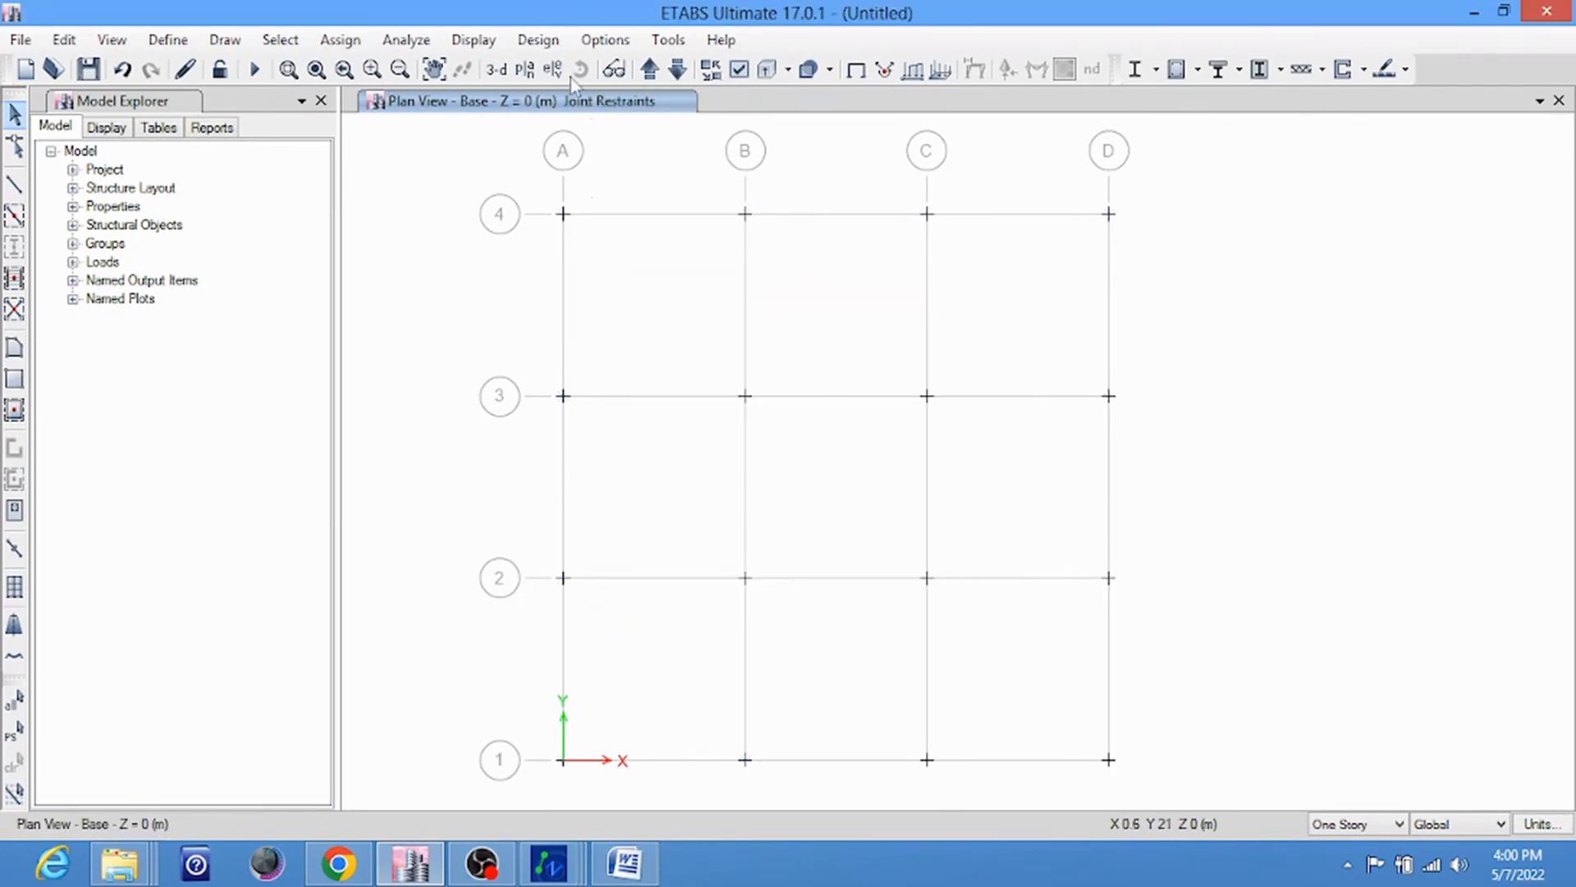
Return to the 3-D view and inspect the restraint assignments of a base joint
left_click(496, 69)
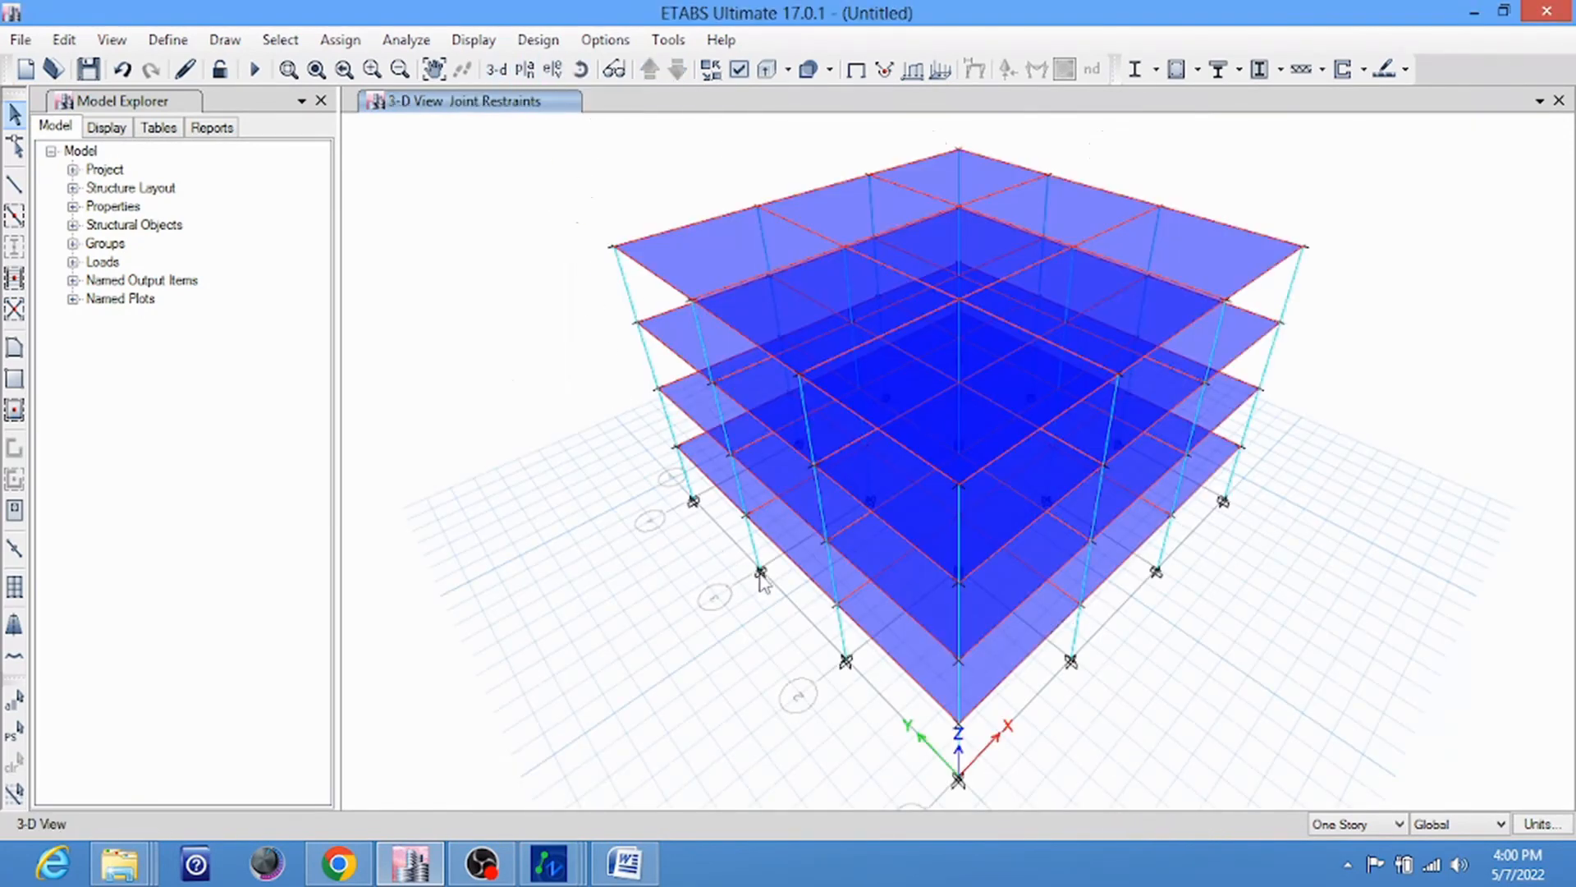
left_click(761, 572)
right_click(759, 569)
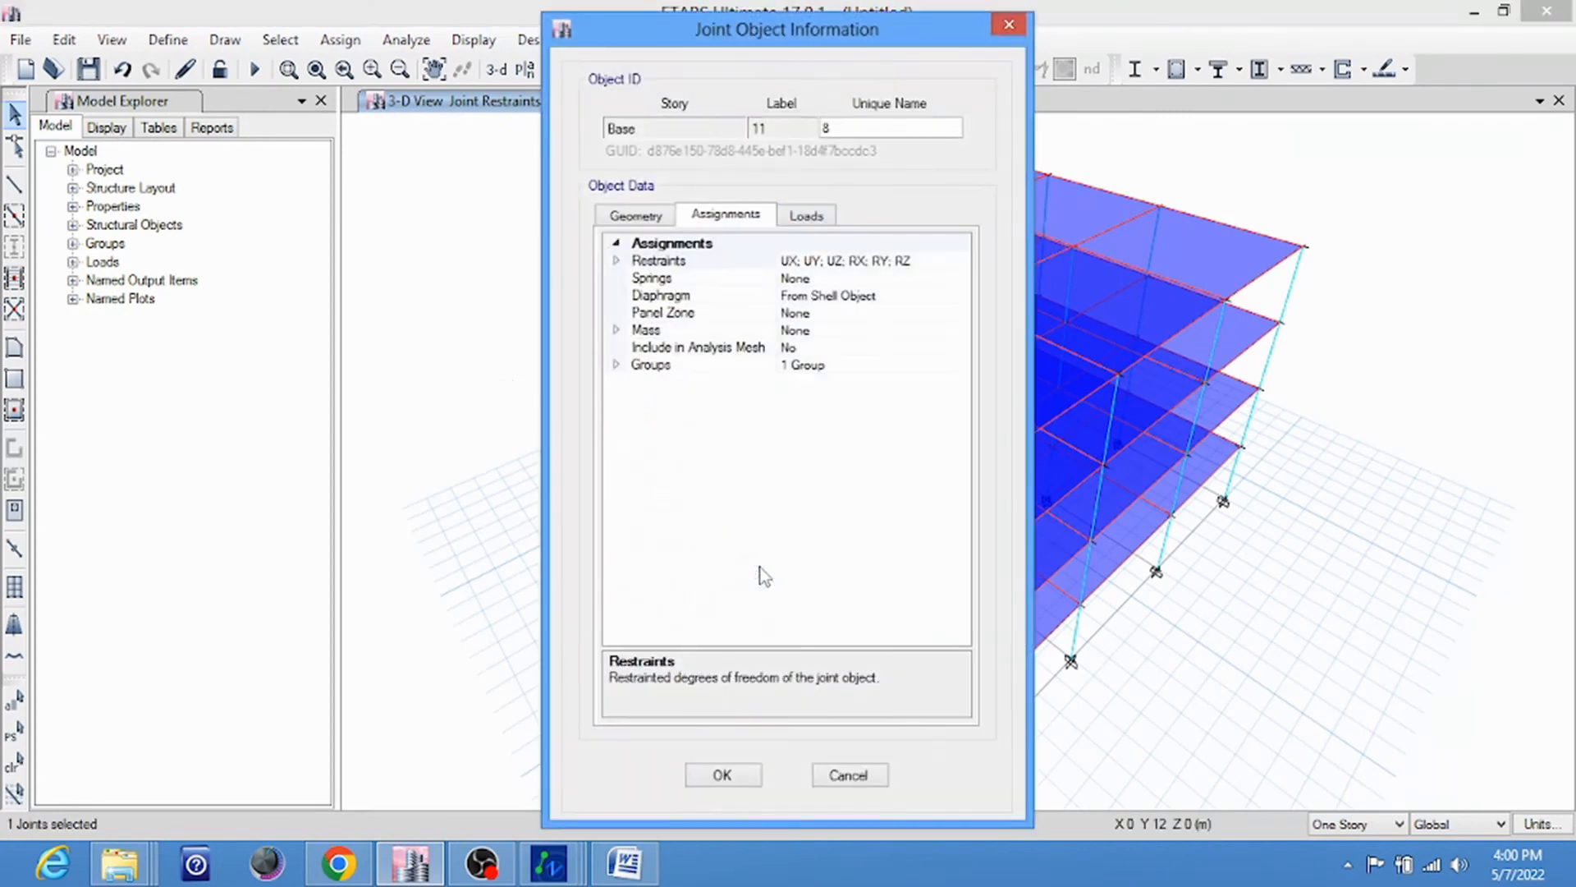
left_click(841, 775)
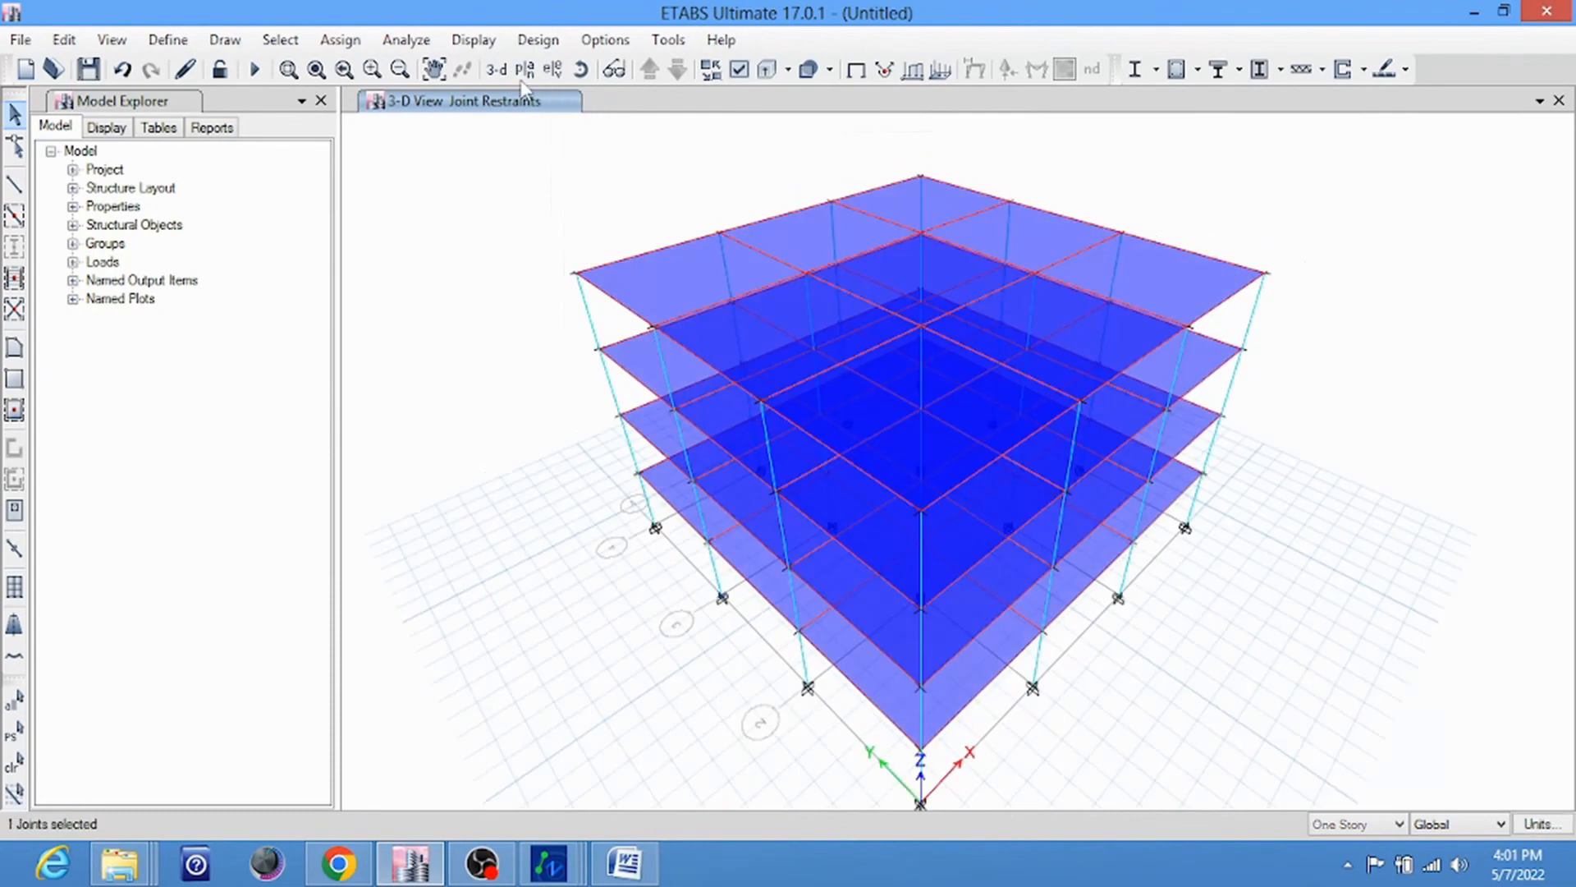
Display the Story1 plan view and move up through the stories to Story4
left_click(525, 69)
left_click_drag(666, 417, 669, 406)
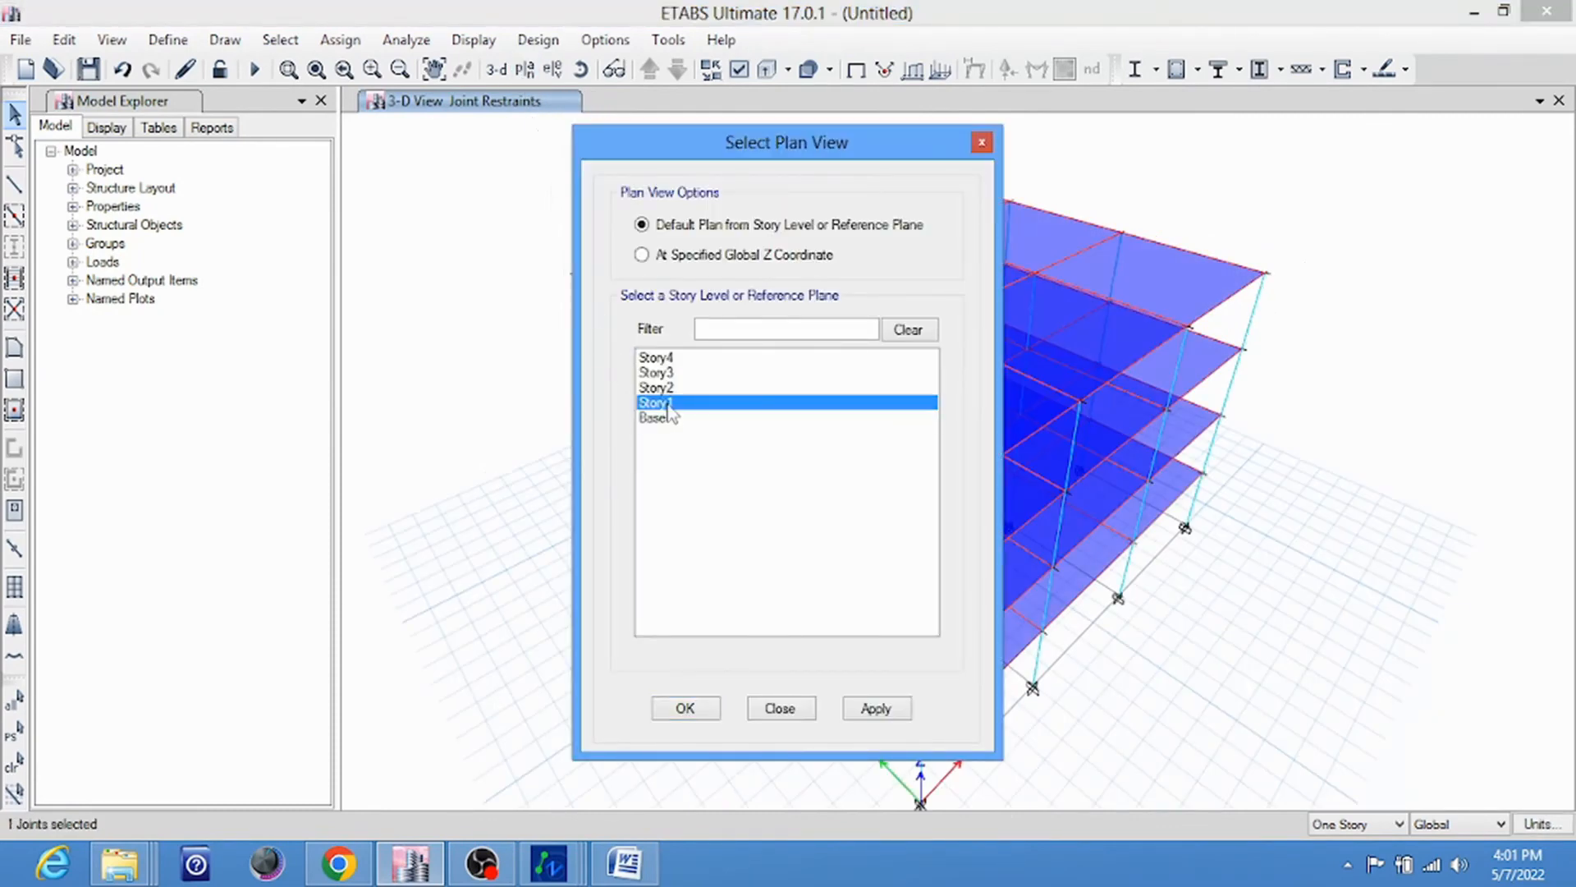
left_click(854, 711)
left_click(779, 707)
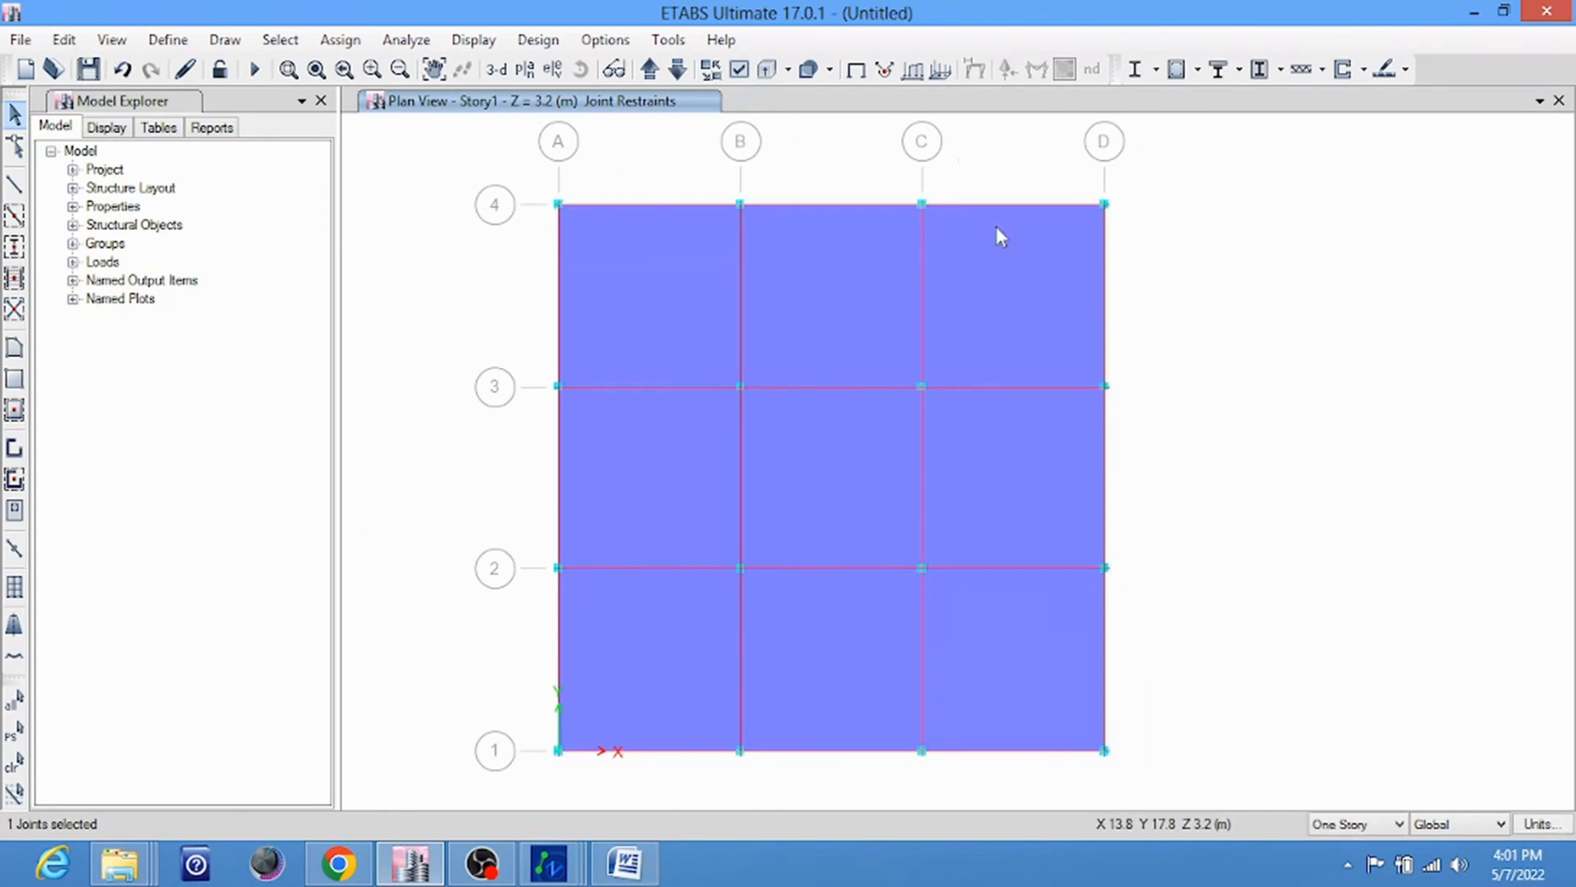
left_click(648, 70)
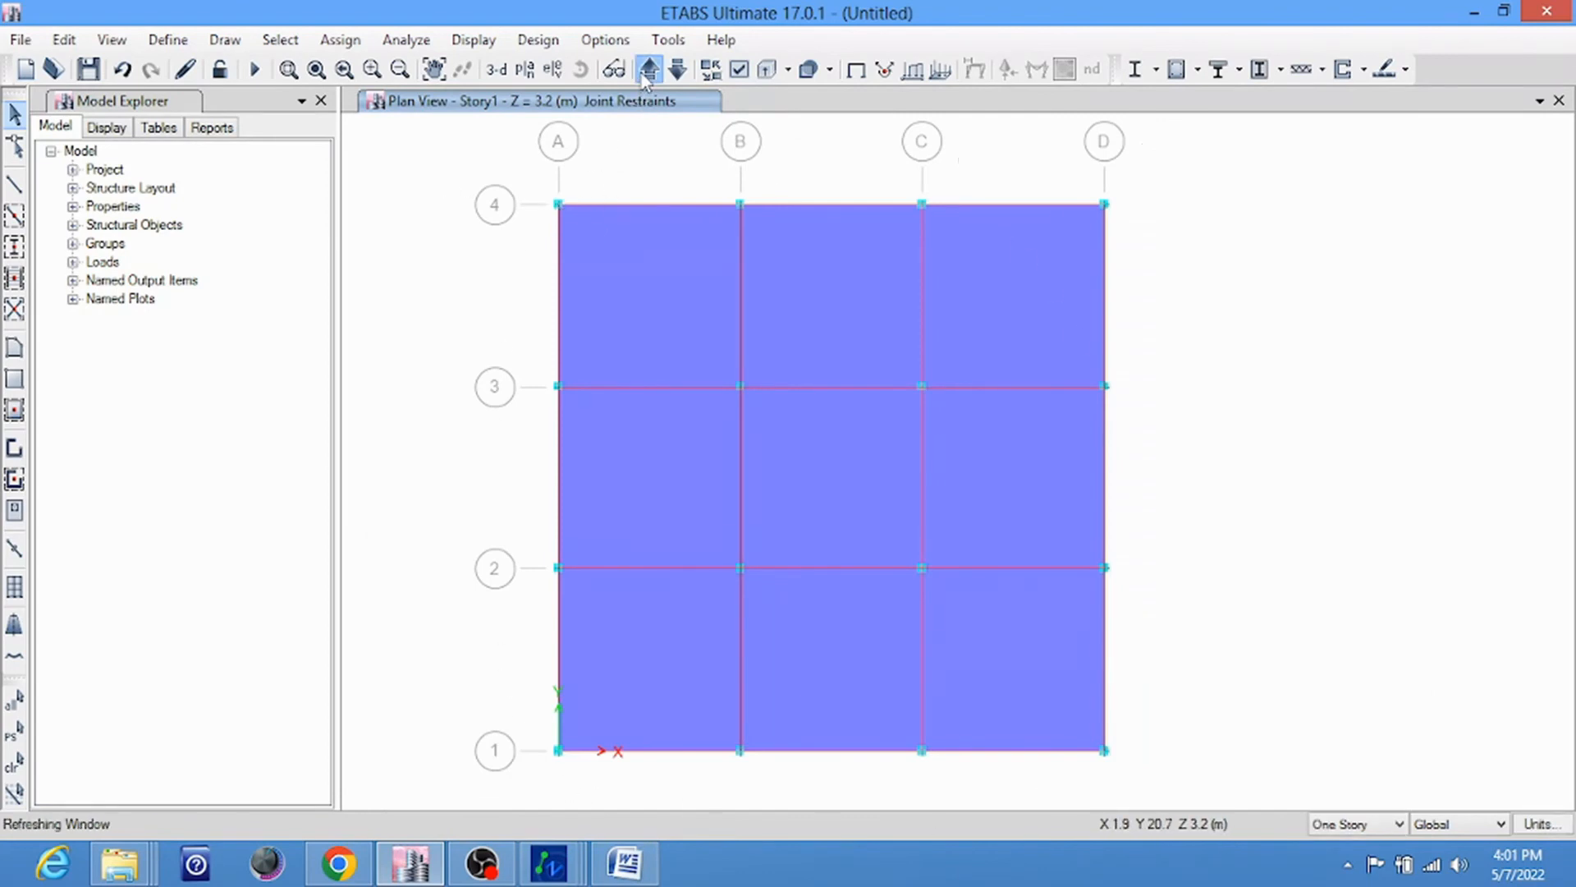
left_click(648, 70)
left_click(649, 69)
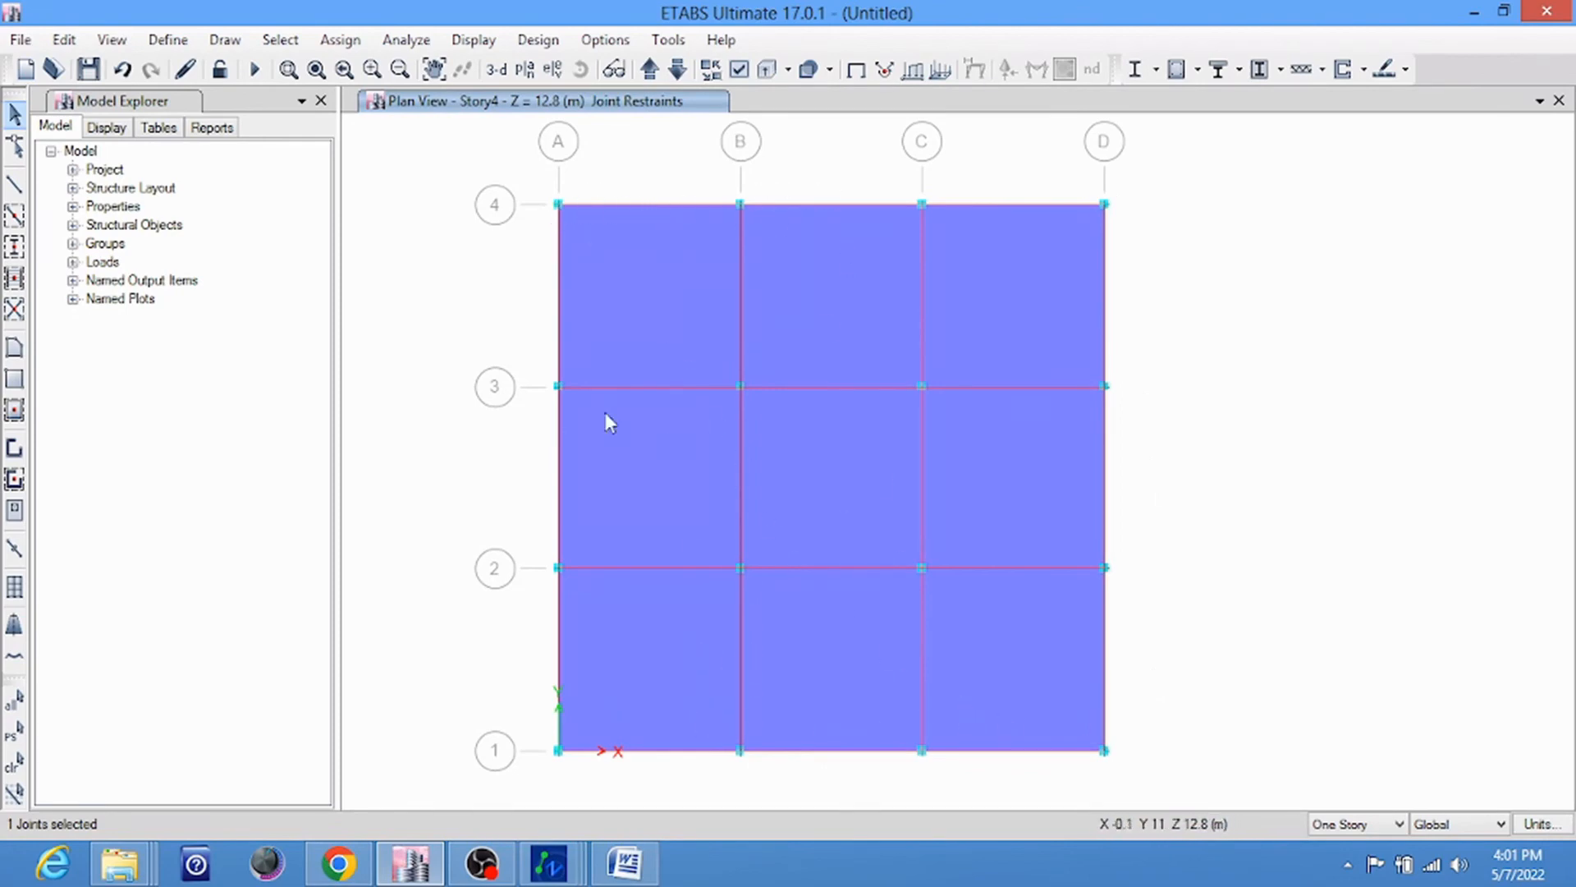
Select the 12 interior beams on Story4 and delete their existing distributed loads for the WALL pattern
left_click(740, 313)
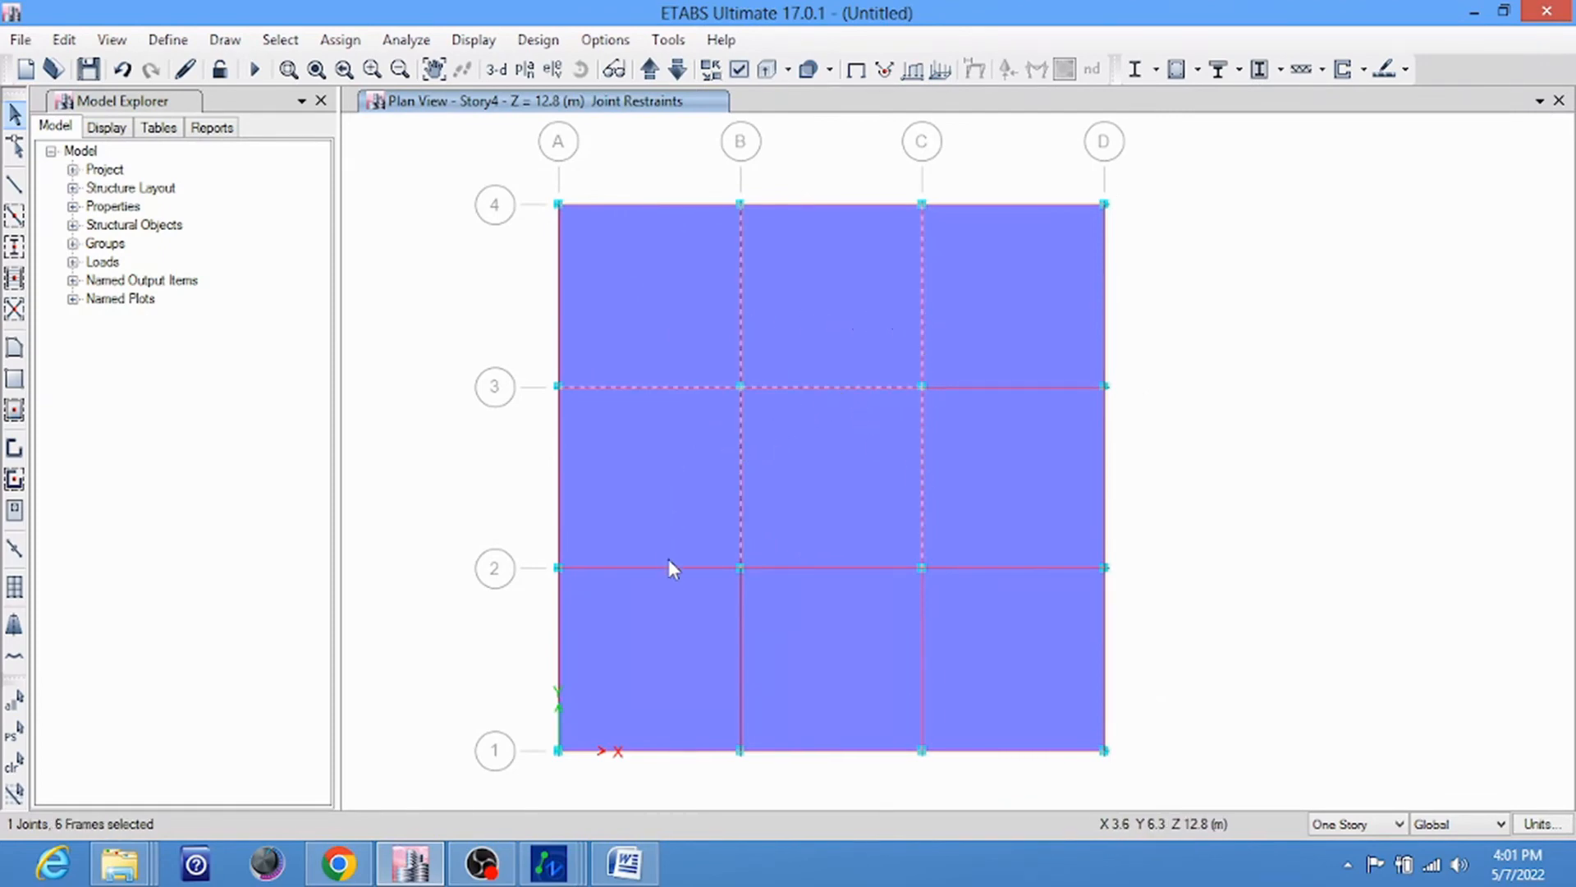
left_click(816, 568)
left_click(920, 624)
left_click(977, 568)
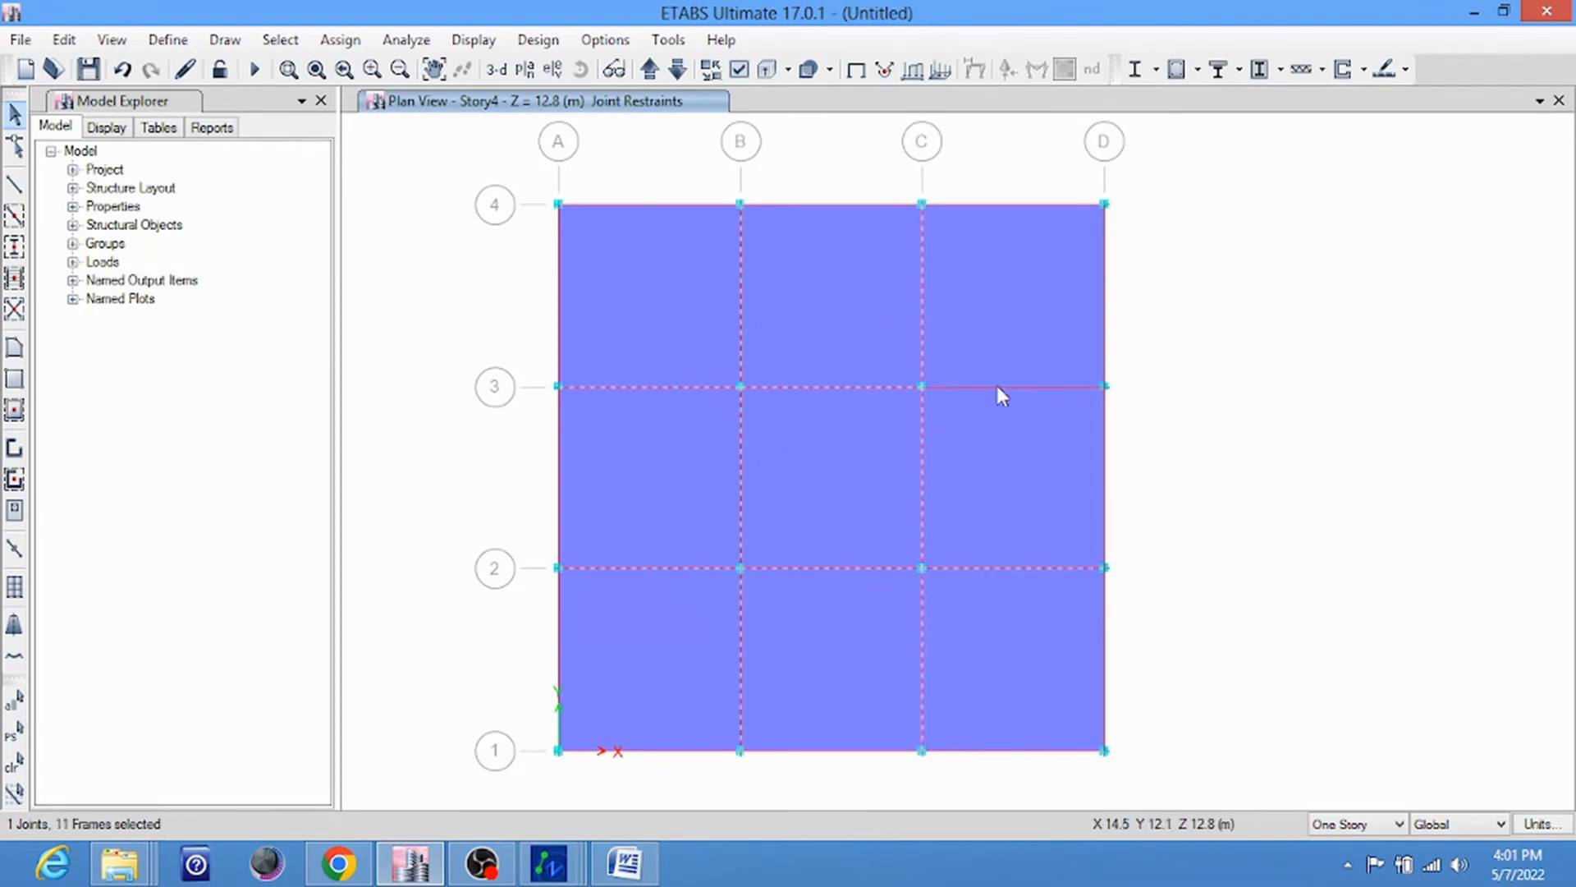
left_click(340, 39)
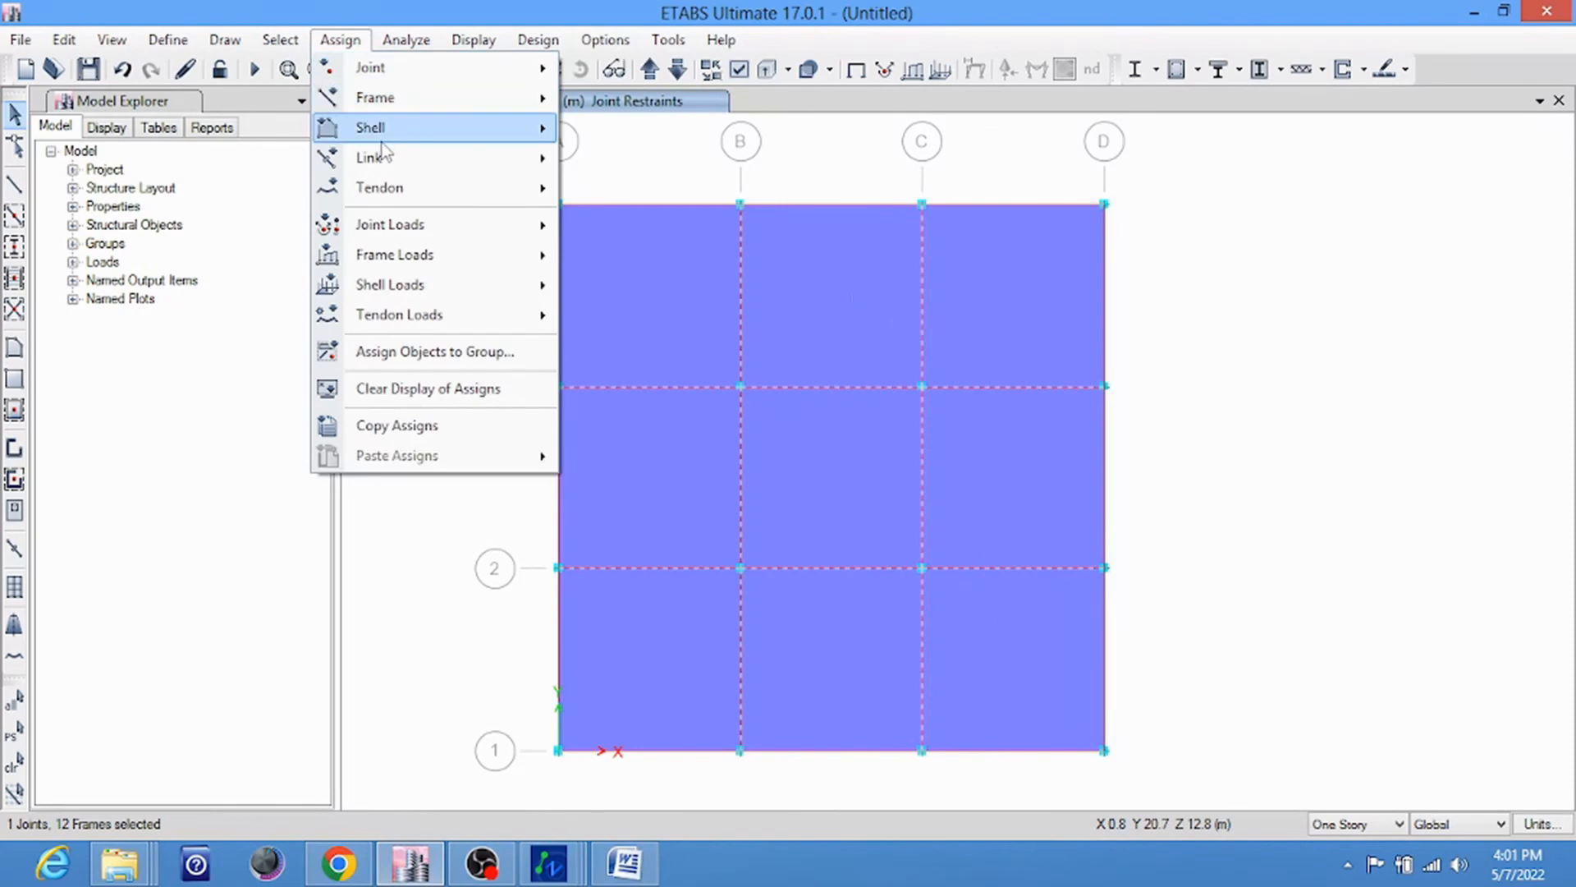
mouse_move(407, 123)
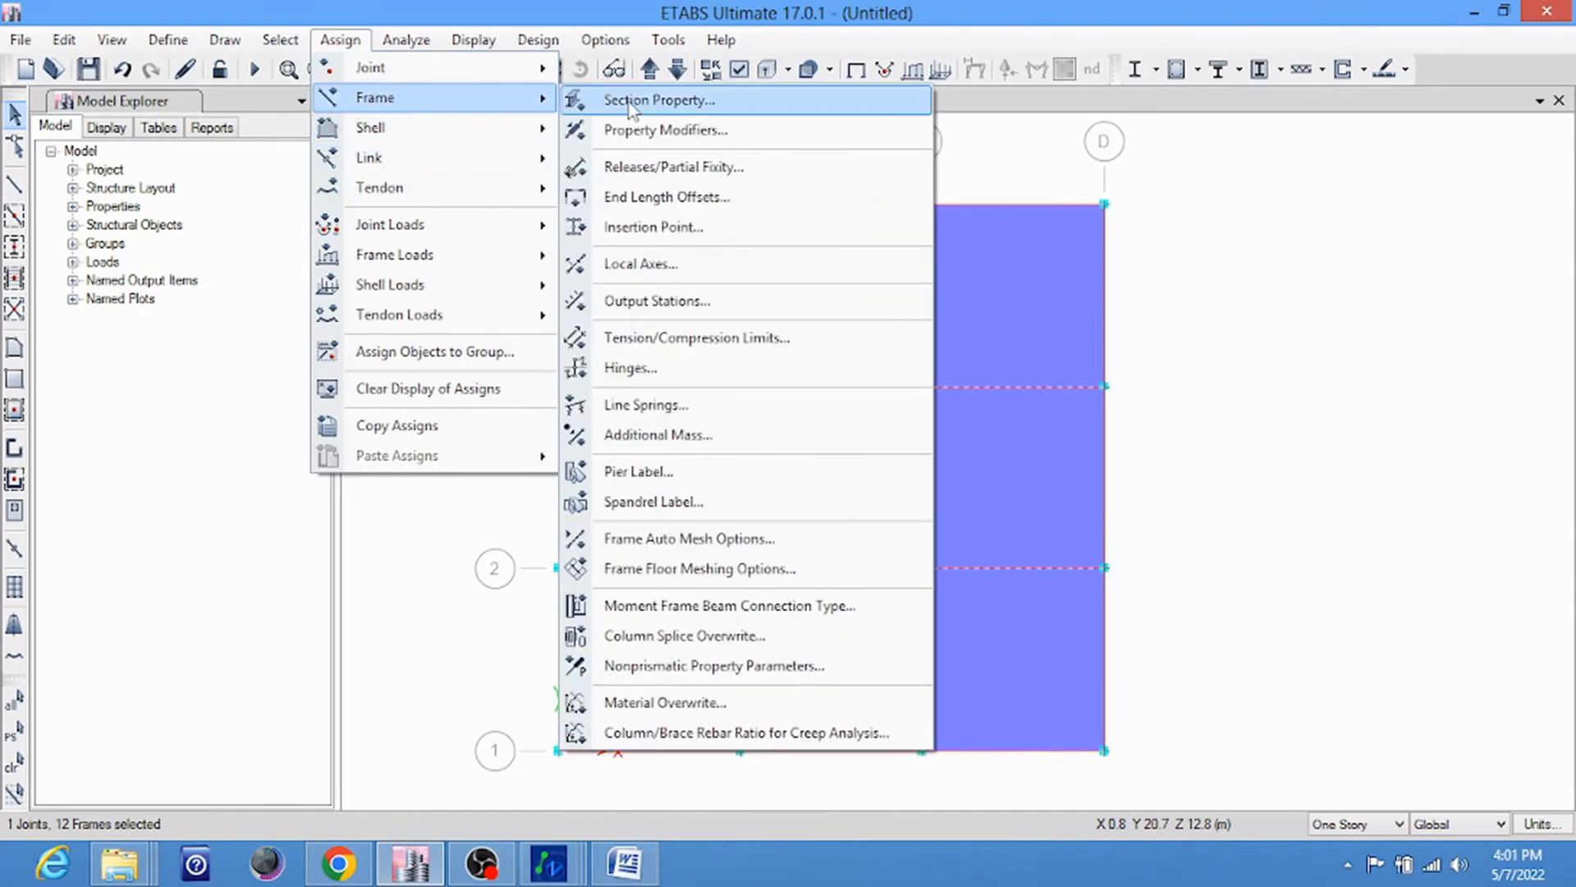
mouse_move(405, 259)
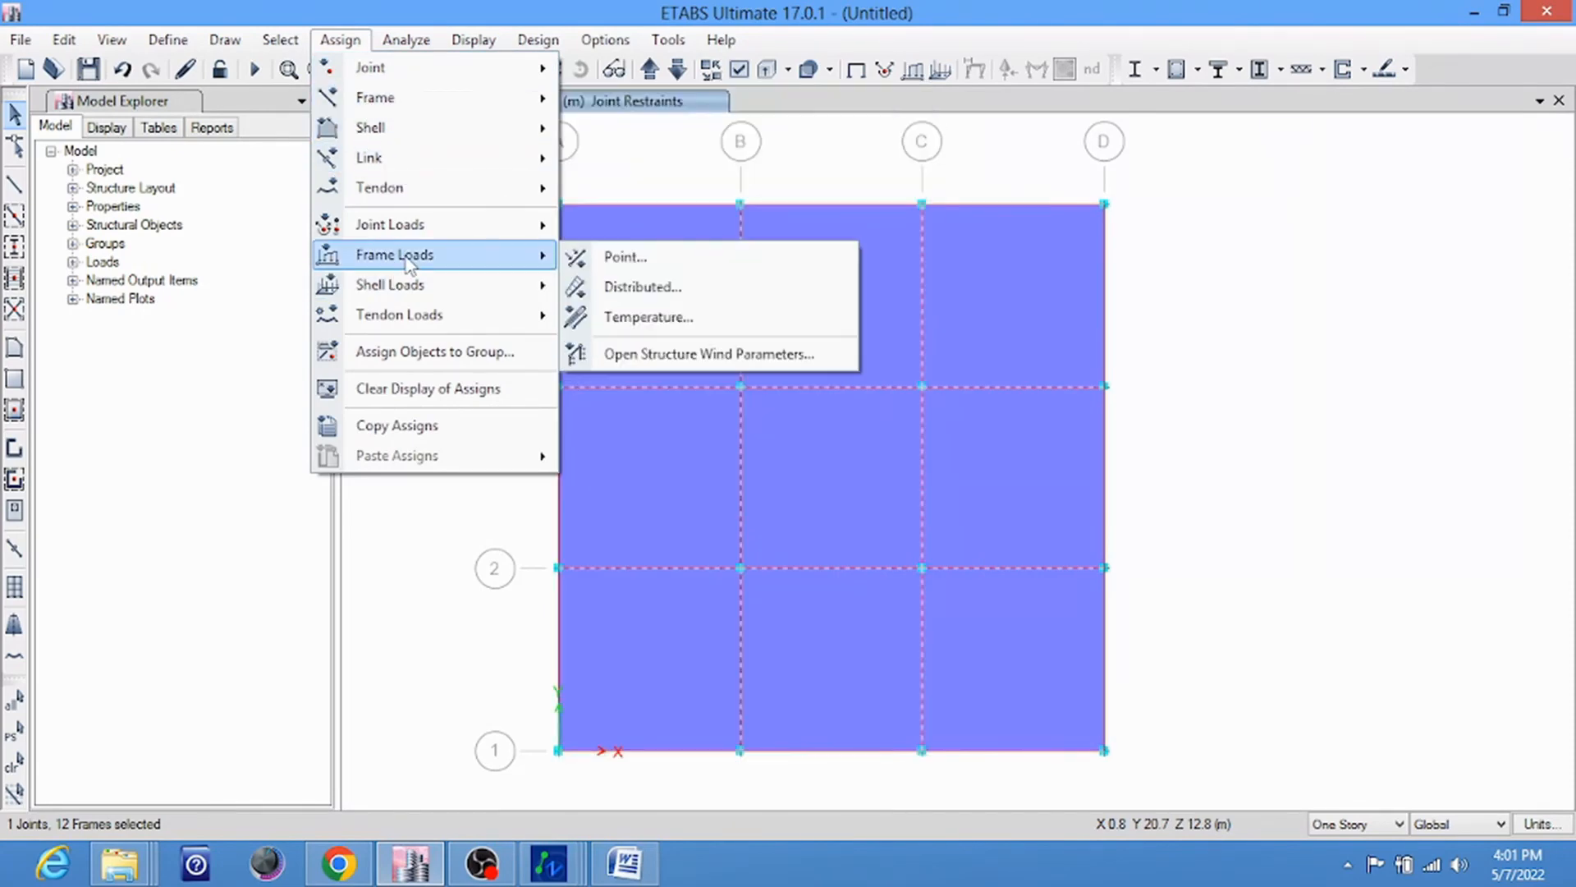
left_click(663, 293)
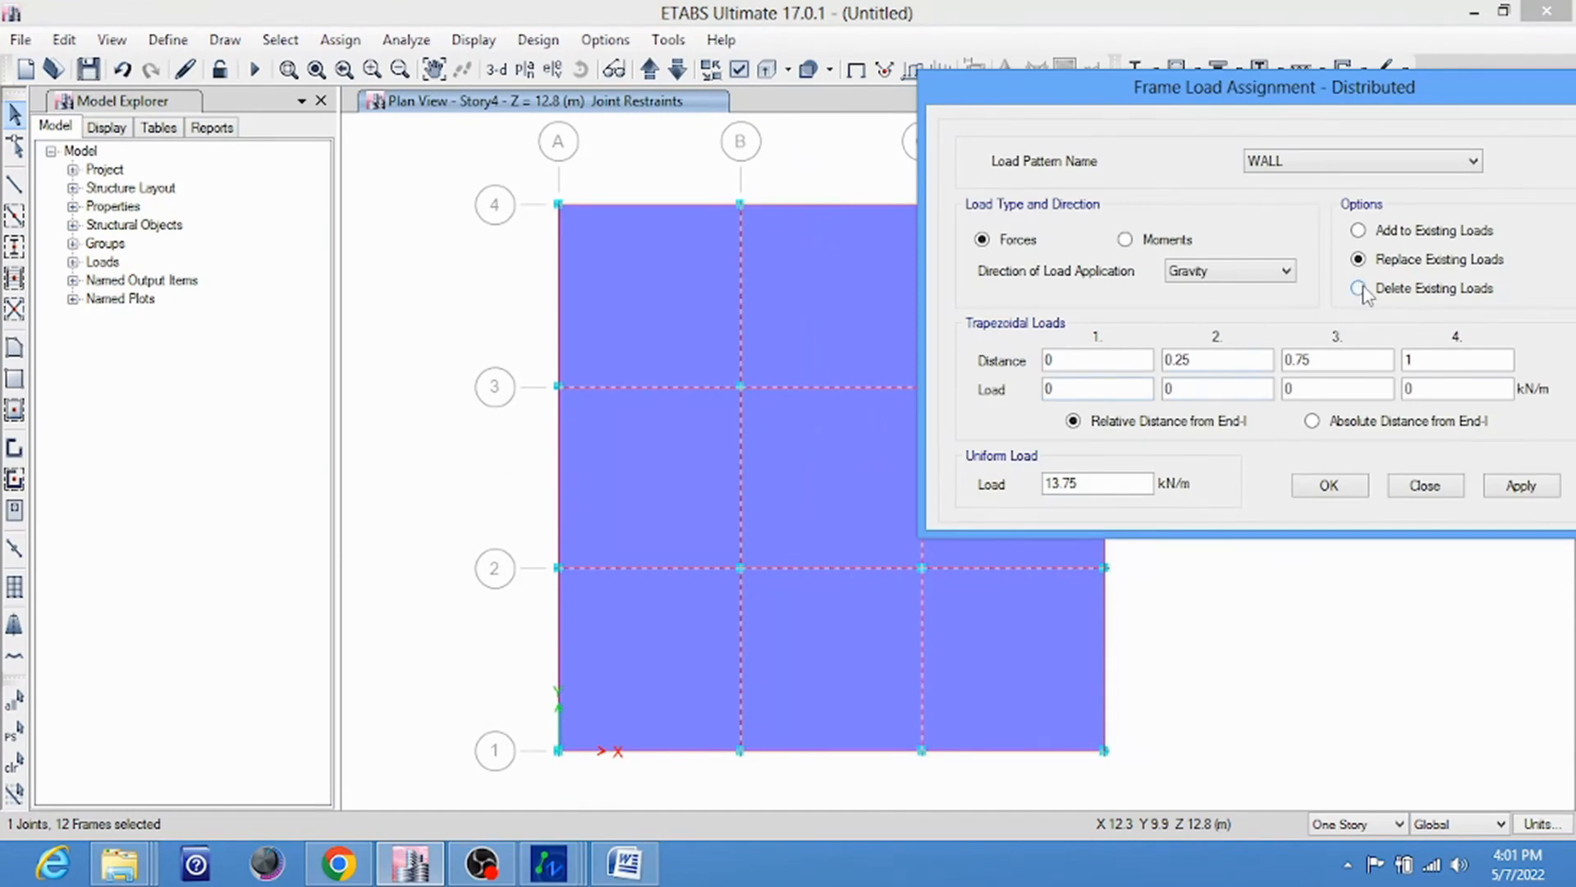
left_click(1359, 288)
left_click(1520, 485)
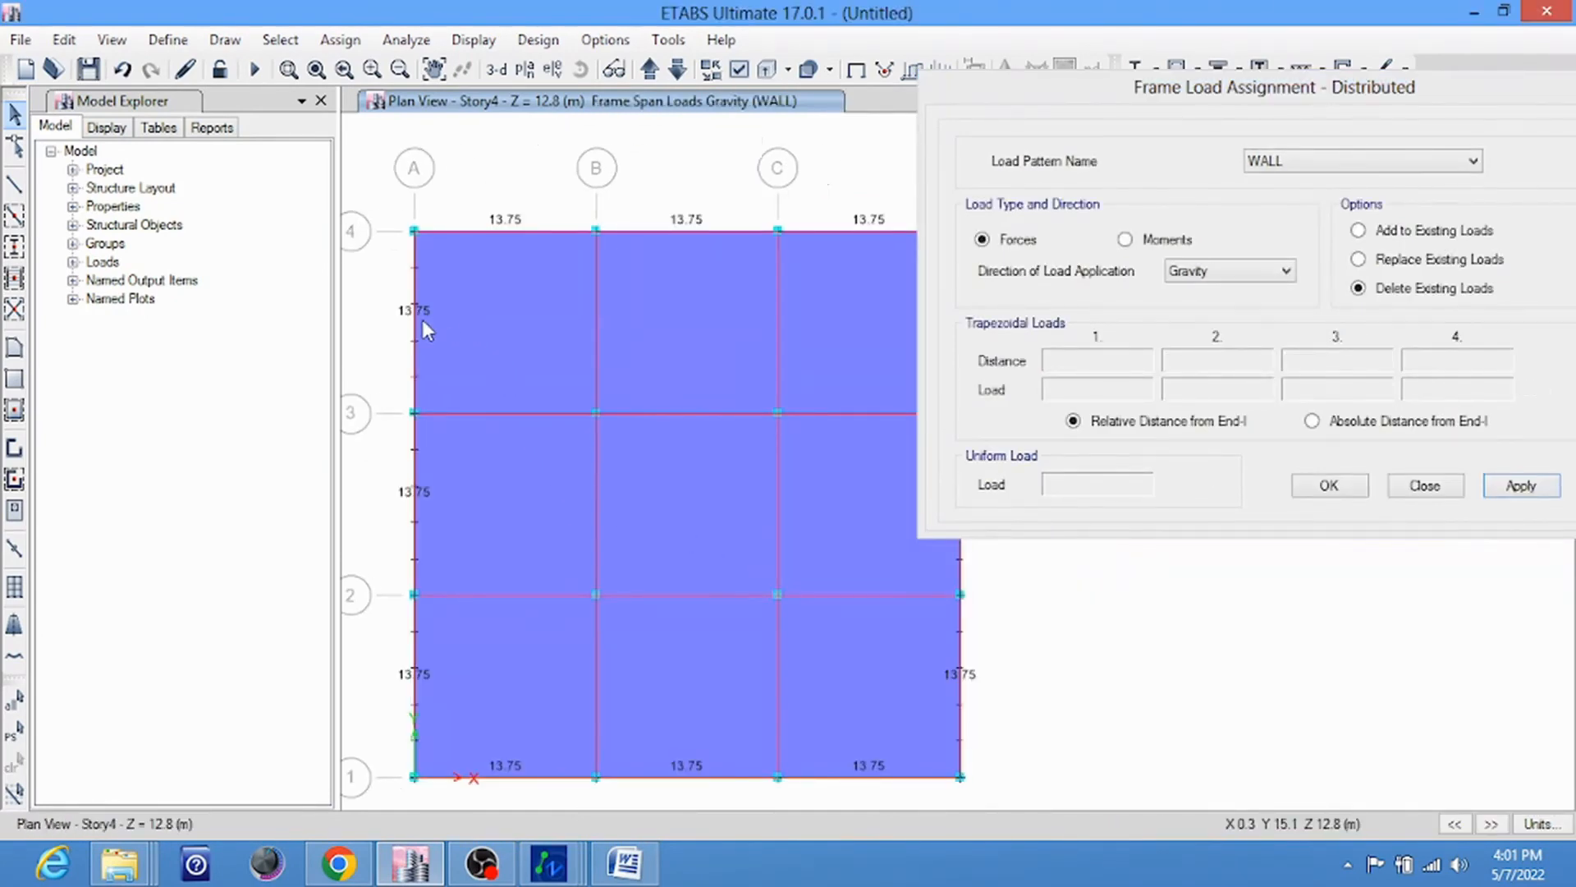
Select the 12 perimeter beams on Story4 and delete their existing distributed WALL loads
left_click(506, 232)
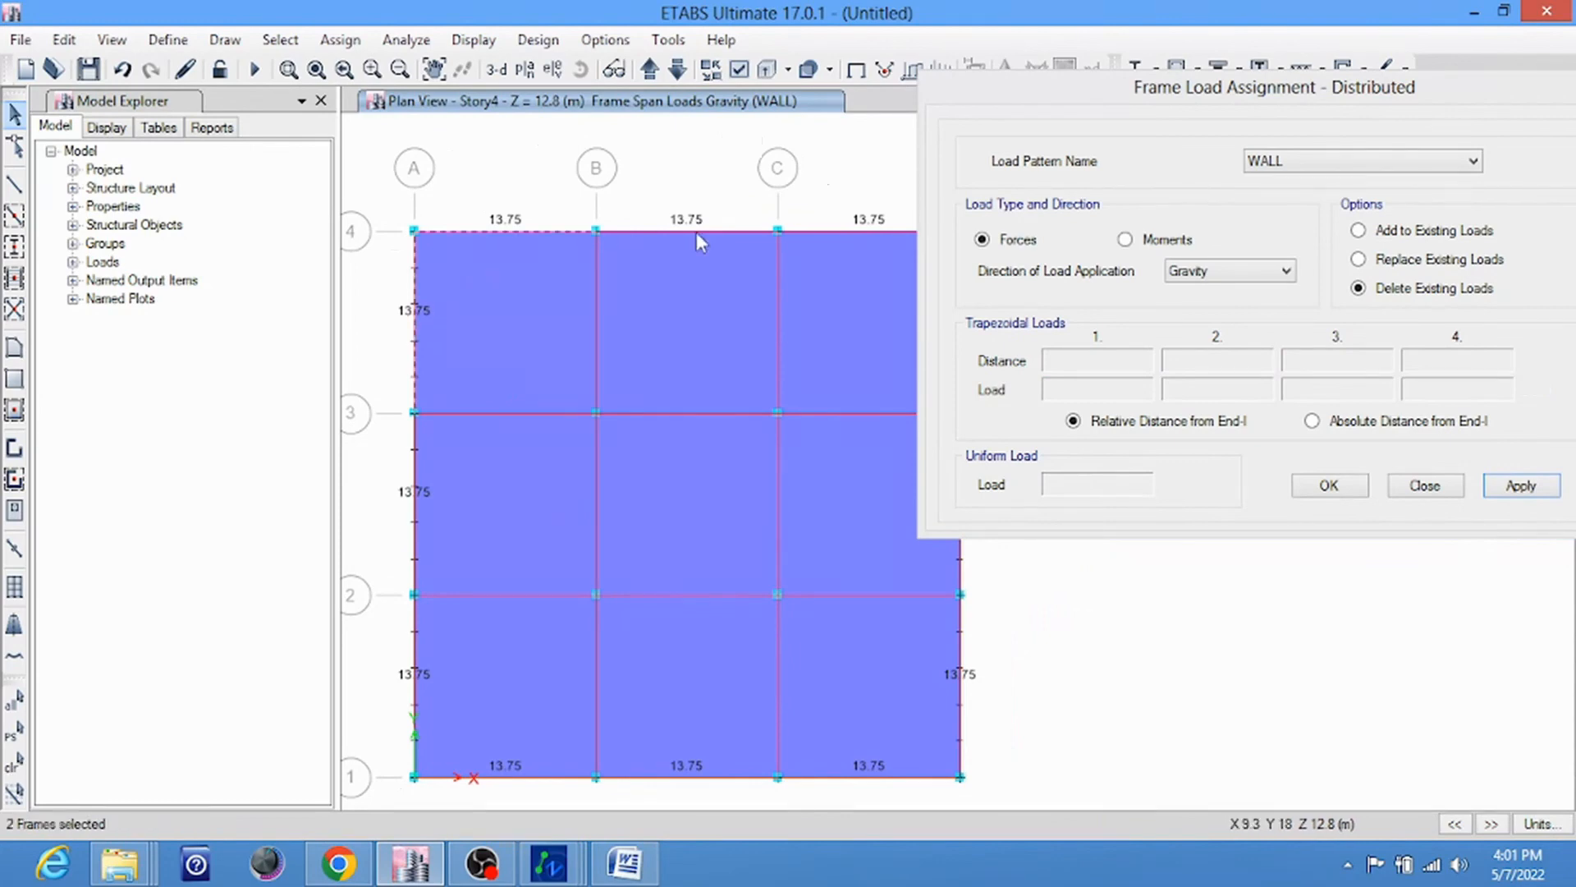
left_click(875, 235)
middle_click_drag(827, 306, 631, 321)
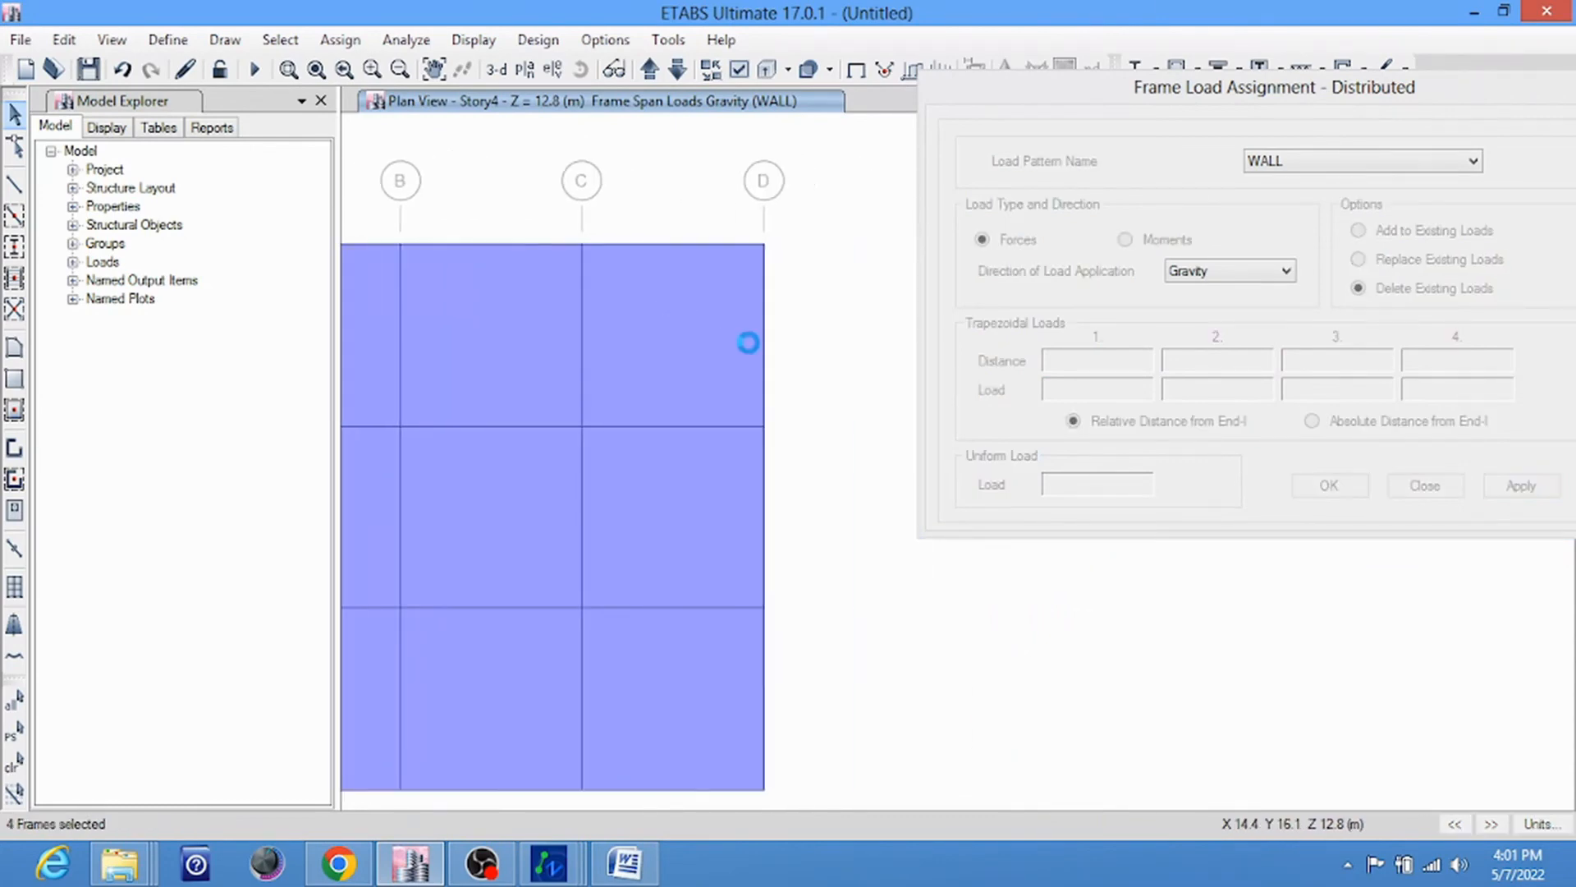
left_click(761, 339)
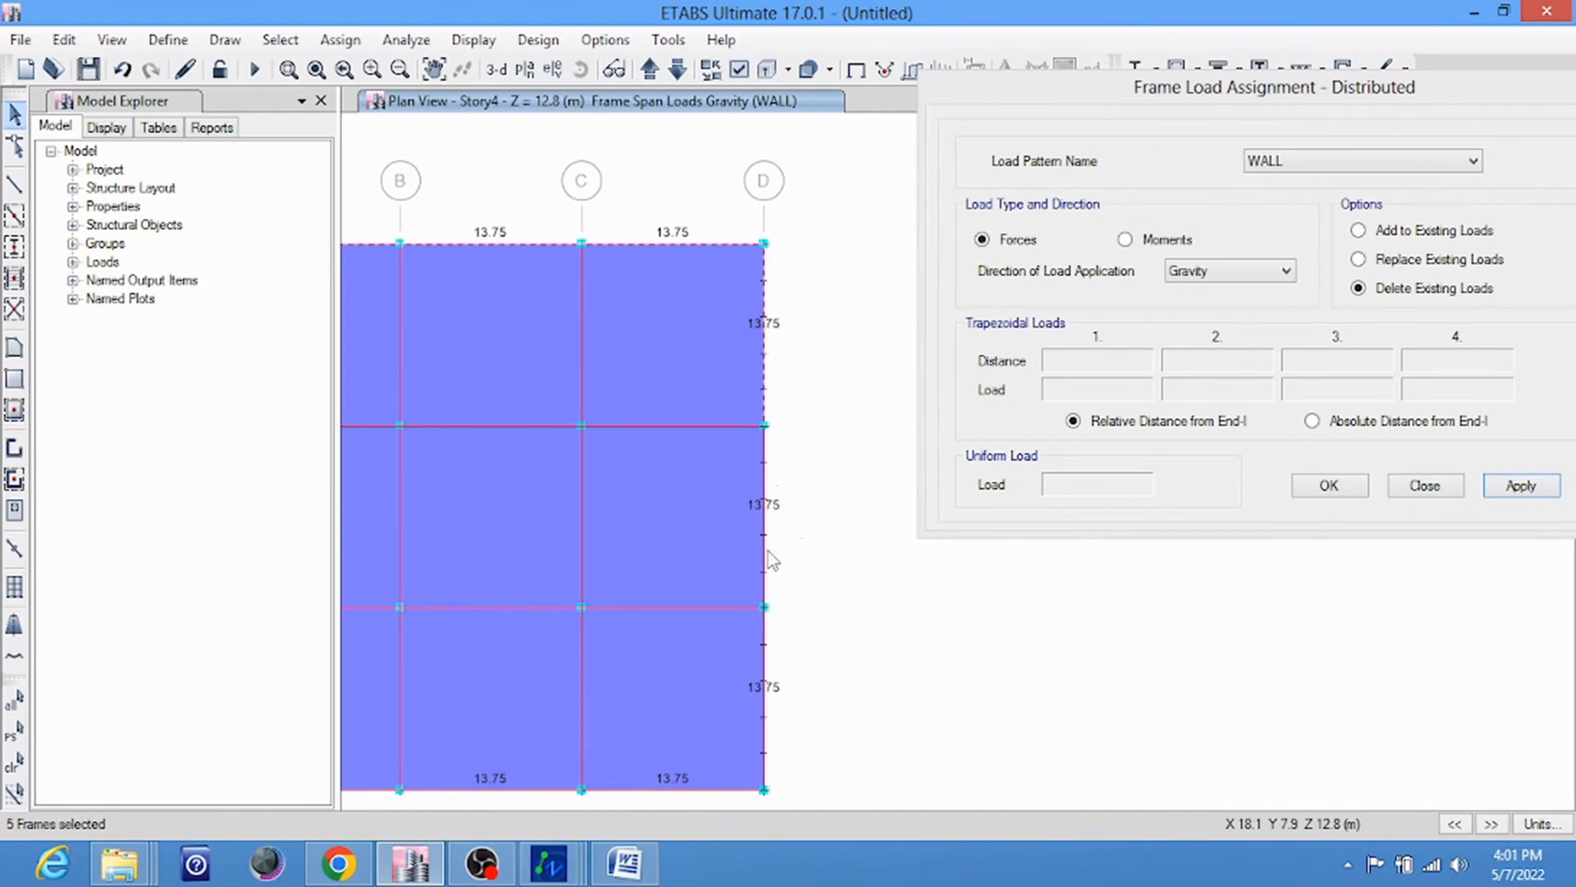
middle_click_drag(824, 634, 1067, 497)
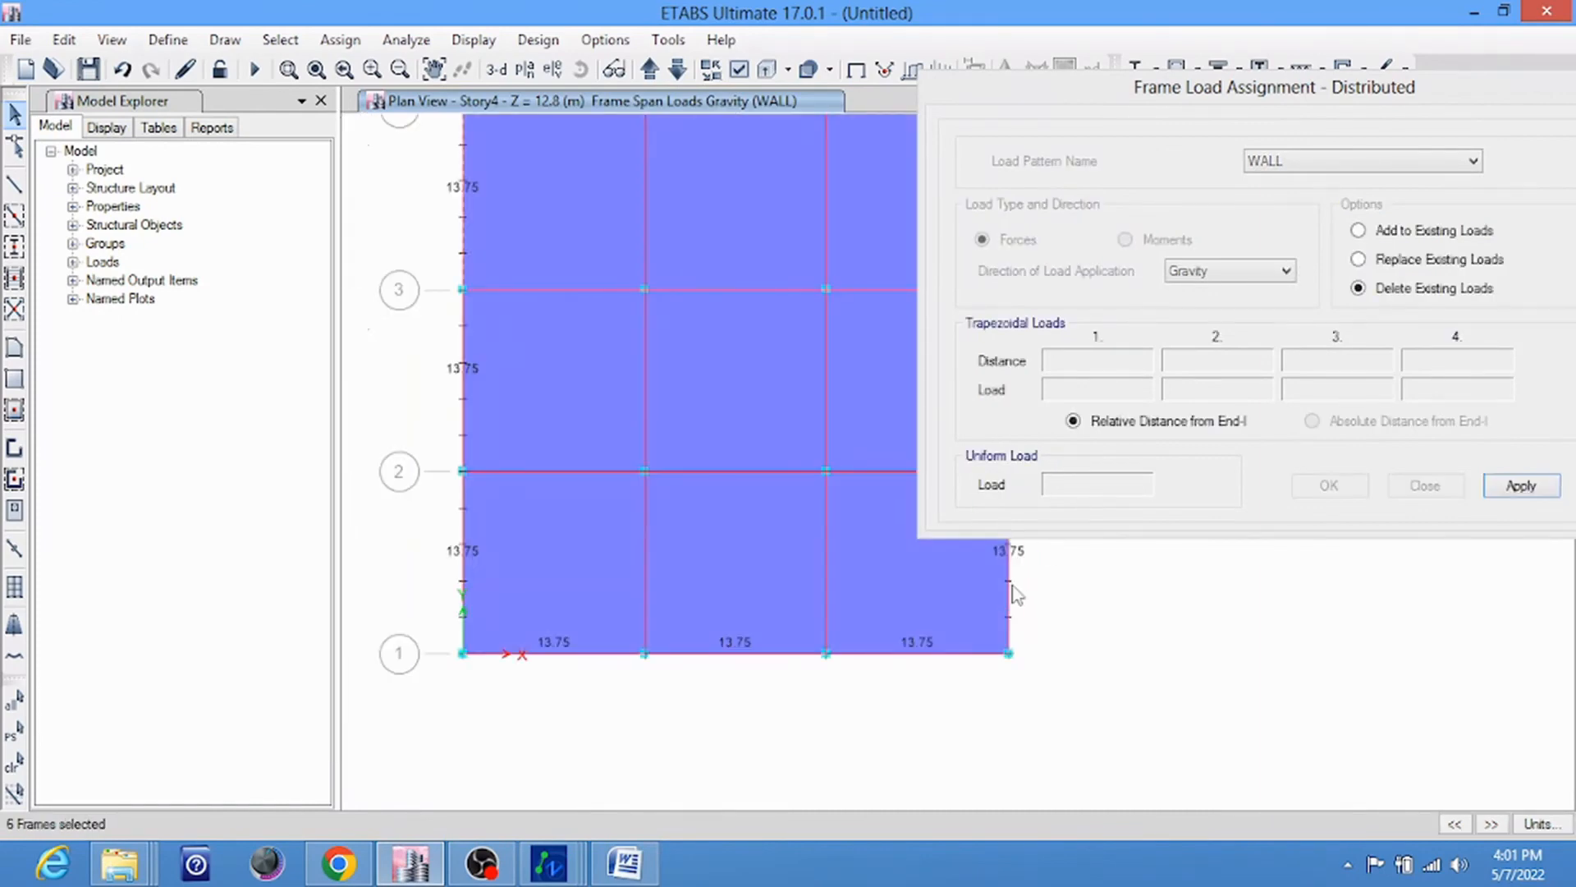
left_click(1008, 583)
left_click(907, 654)
left_click(710, 654)
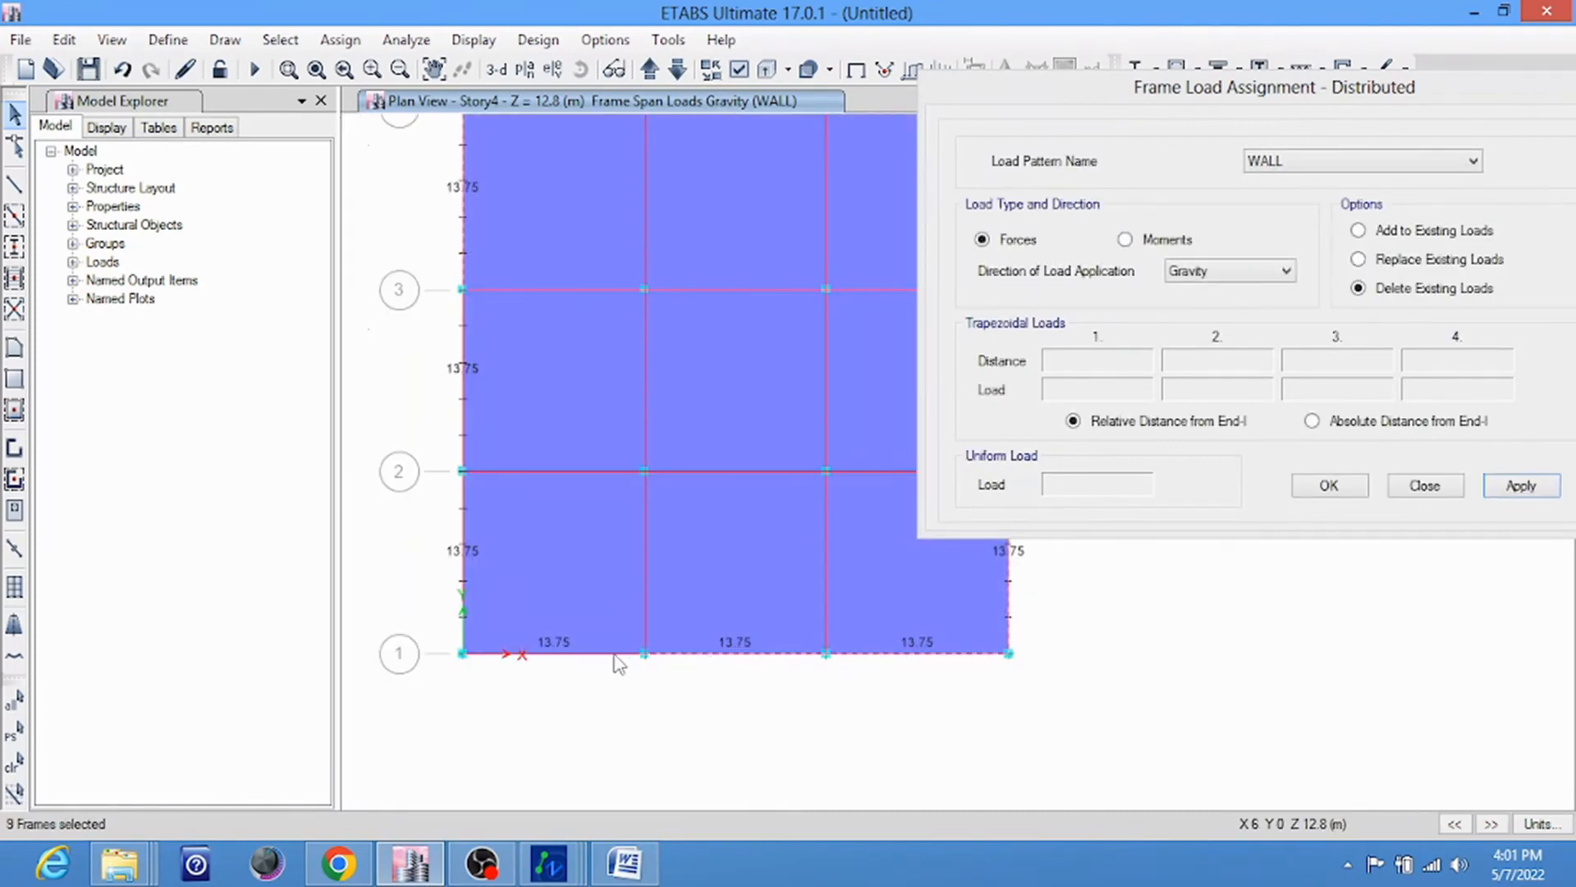
left_click(563, 654)
left_click(462, 591)
left_click(462, 421)
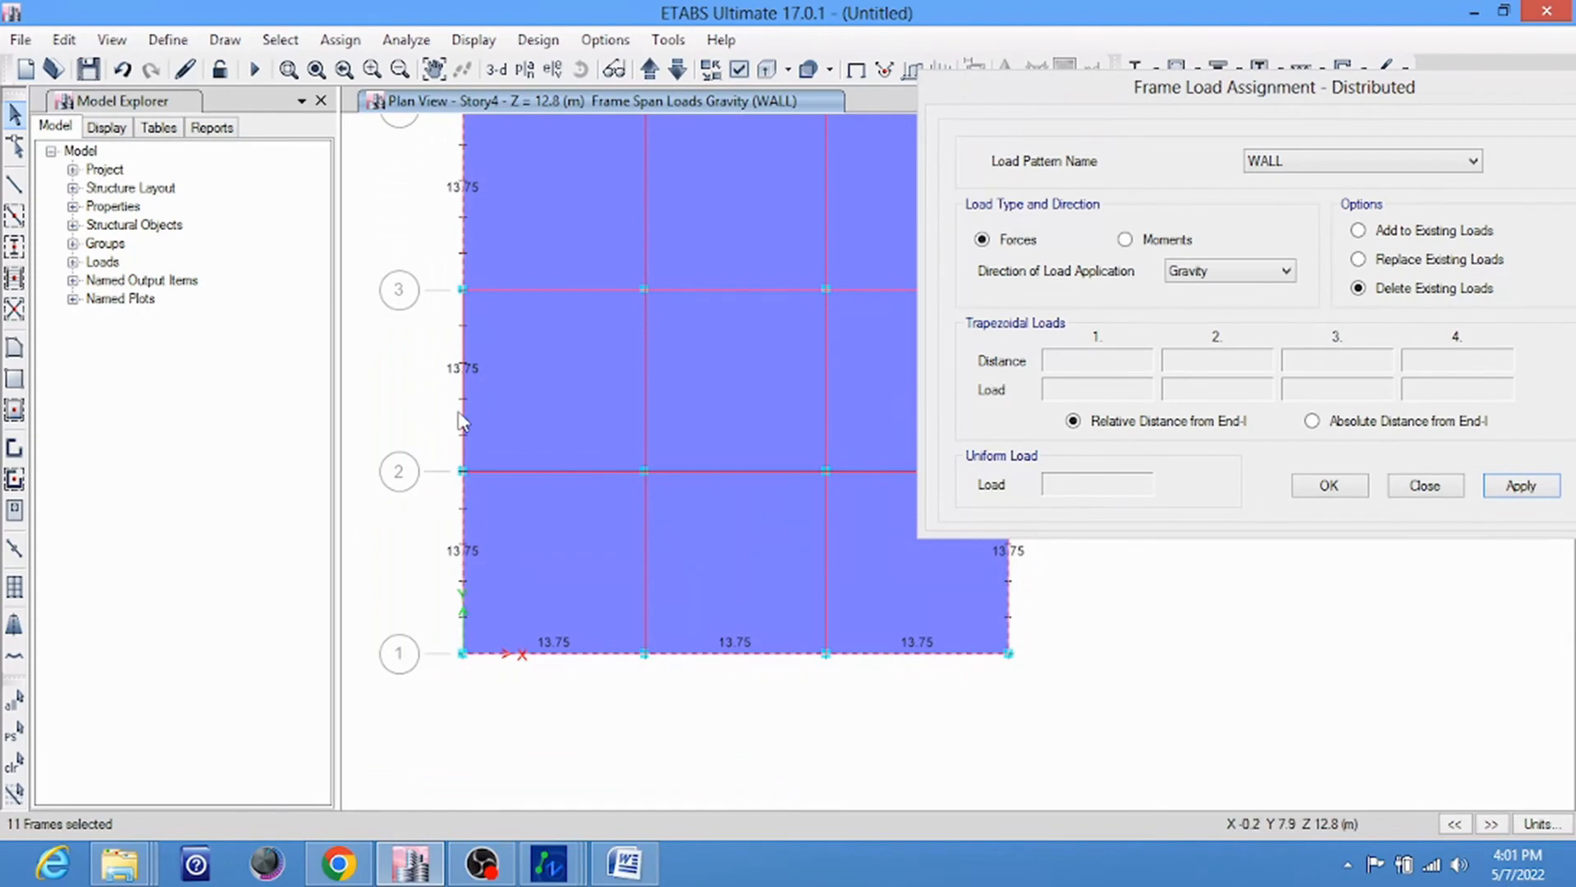
left_click(1511, 489)
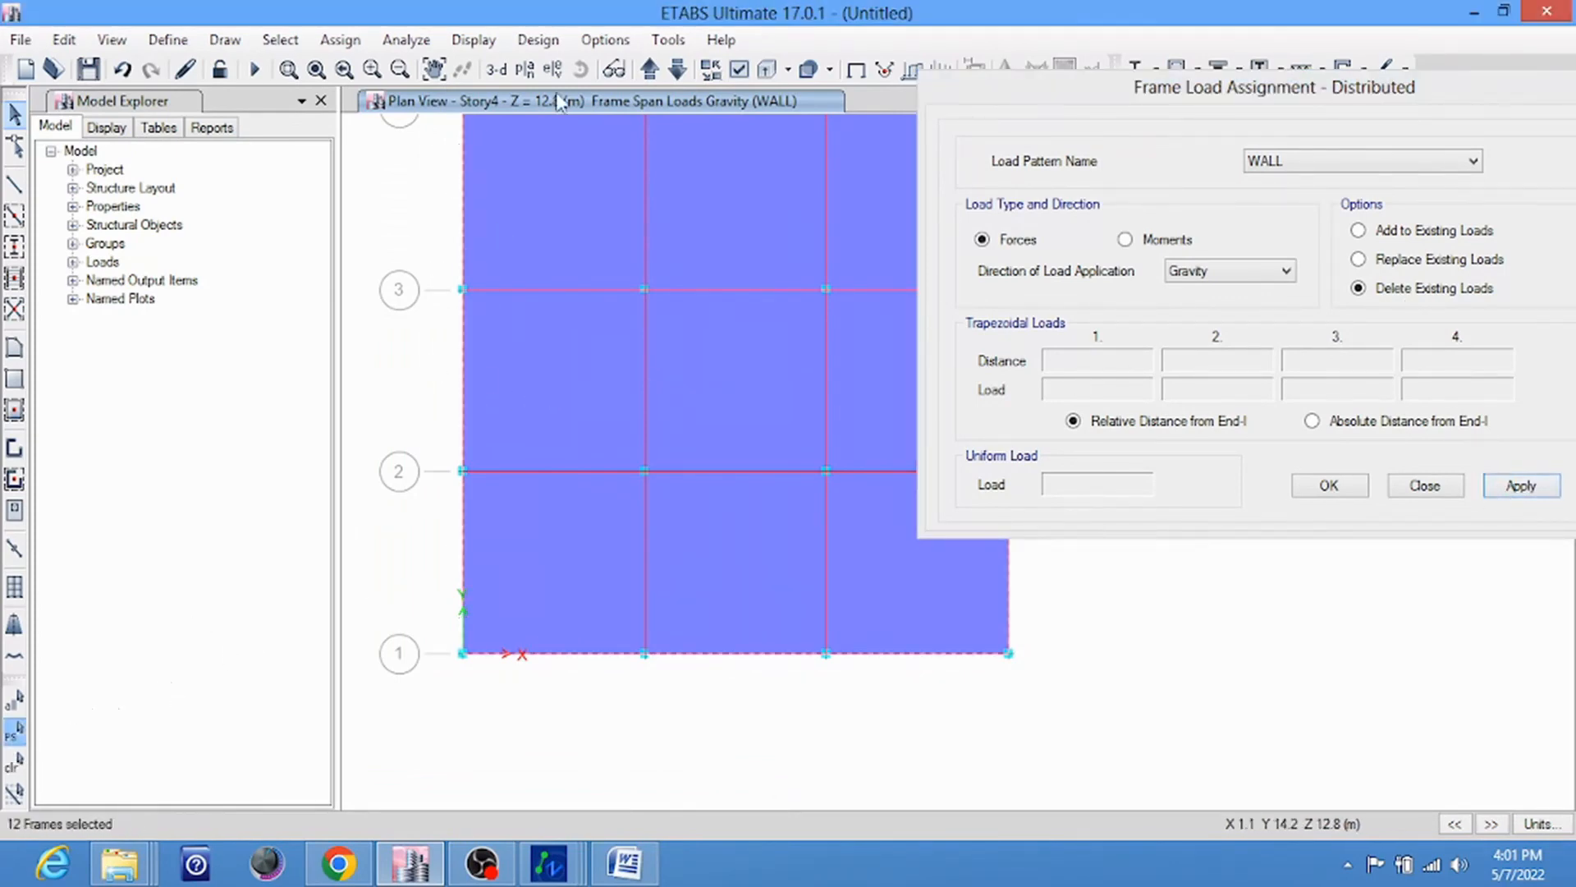
Assign a uniform 5 kN/m WALL gravity load to the selected Story4 perimeter beams, replacing existing loads, and return to the 3-D view
left_click(340, 39)
mouse_move(378, 98)
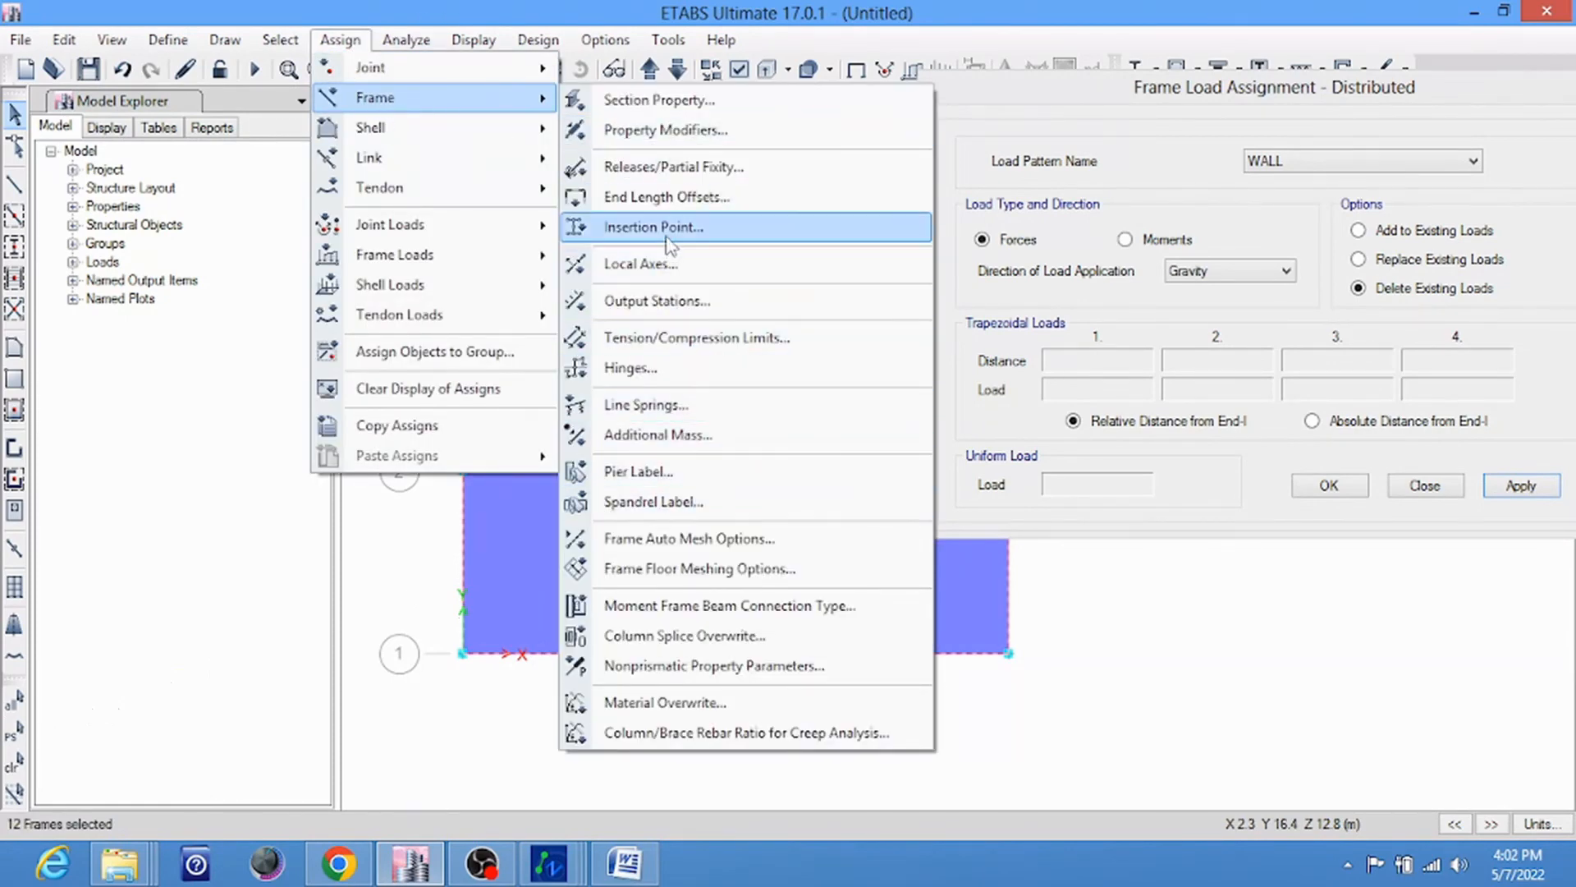
mouse_move(466, 260)
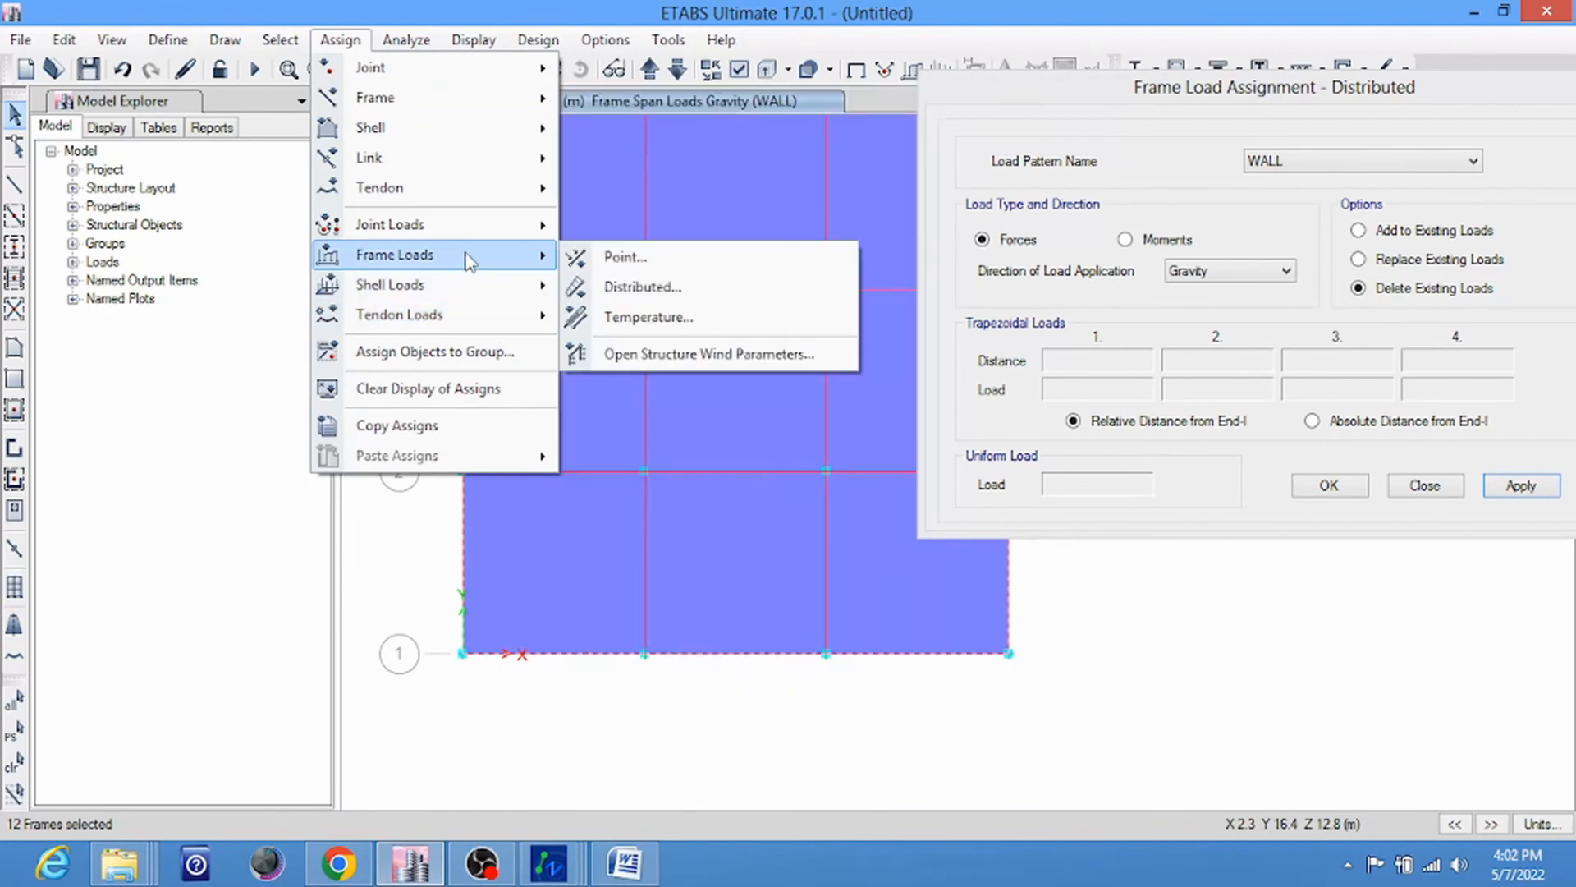
left_click(628, 286)
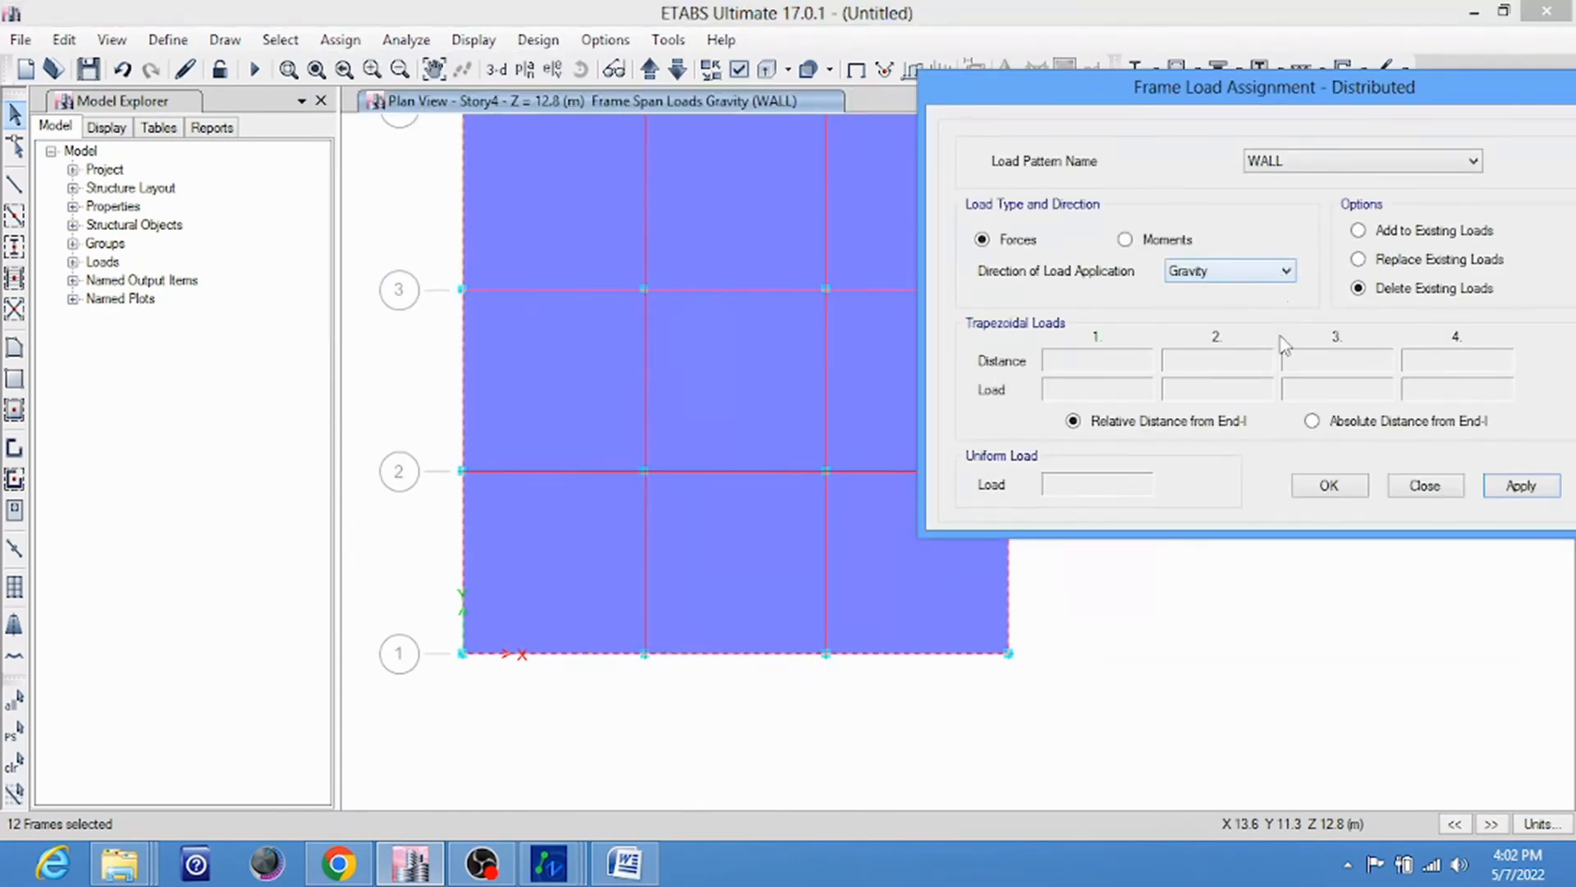
double_click(1099, 483)
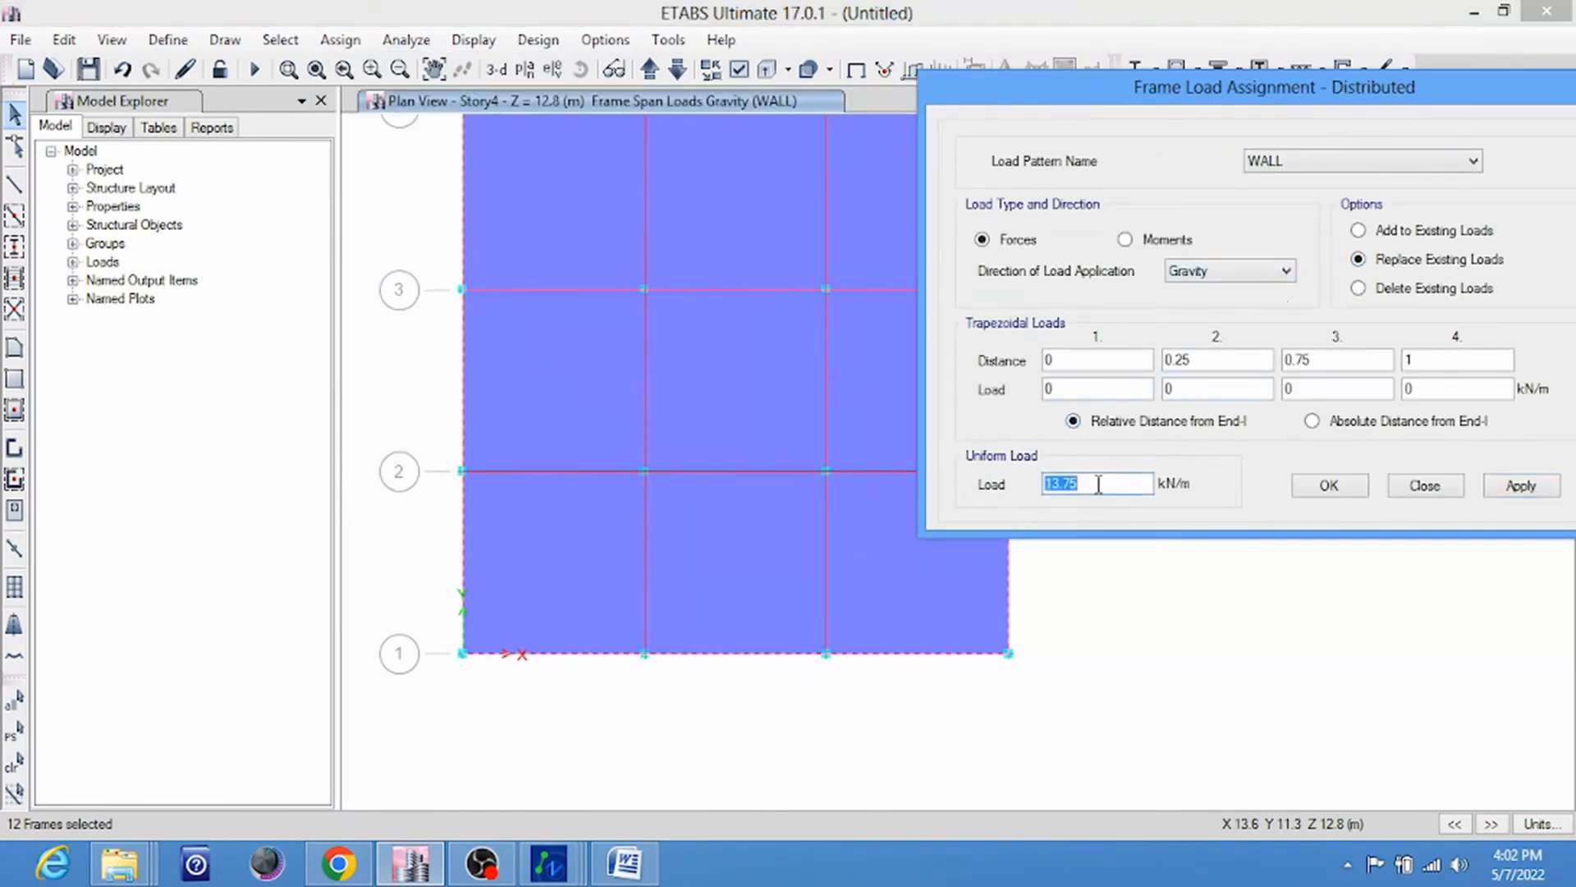
type("5")
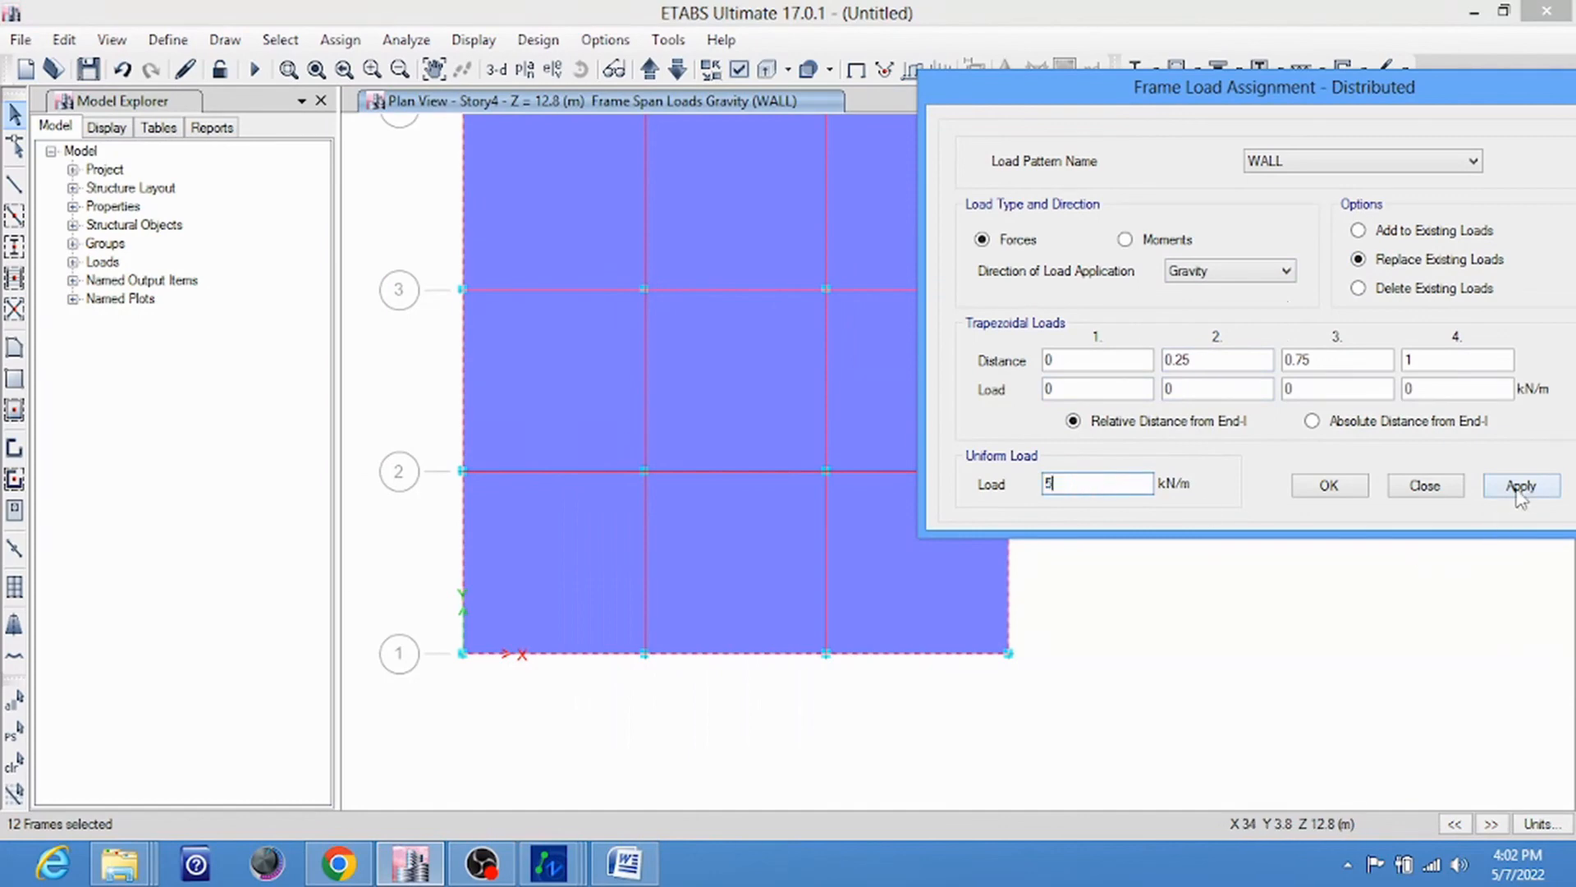
left_click(1520, 485)
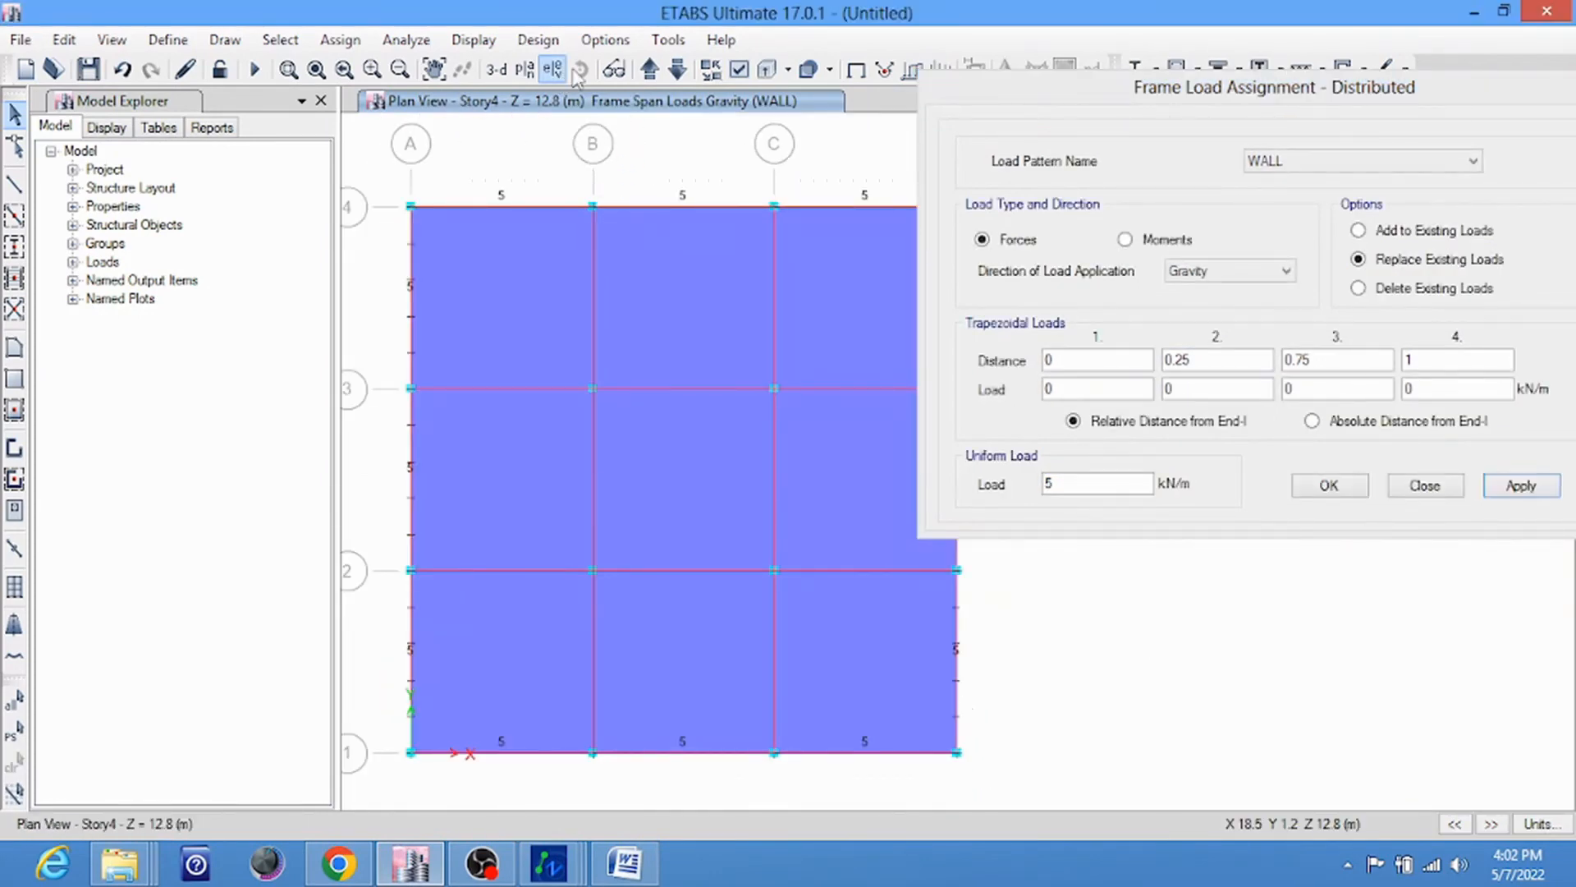
left_click(498, 70)
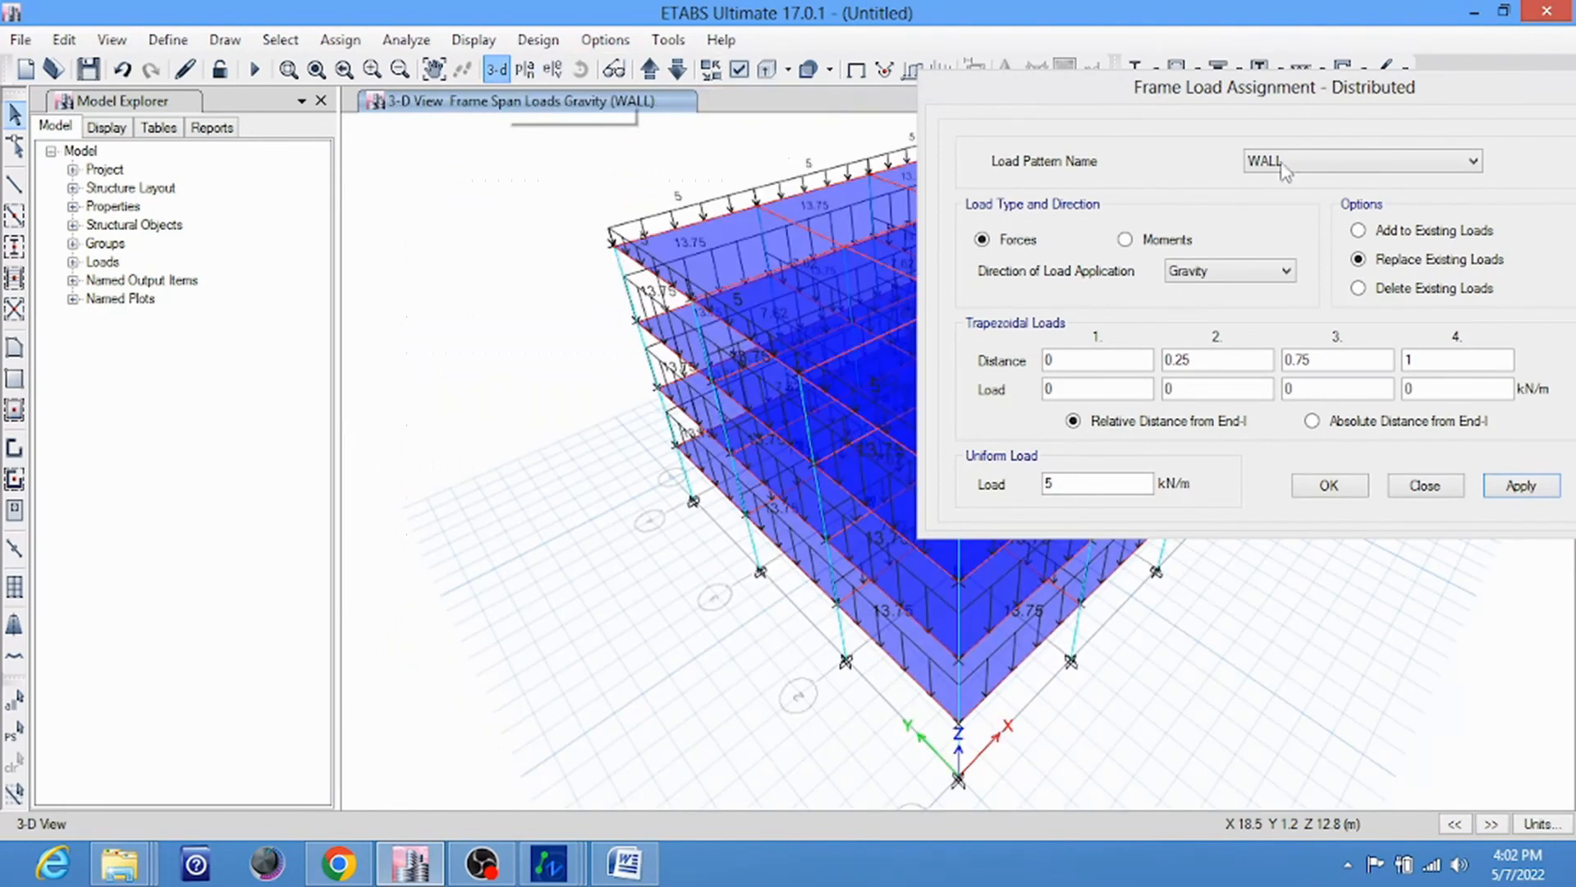
left_click(1424, 486)
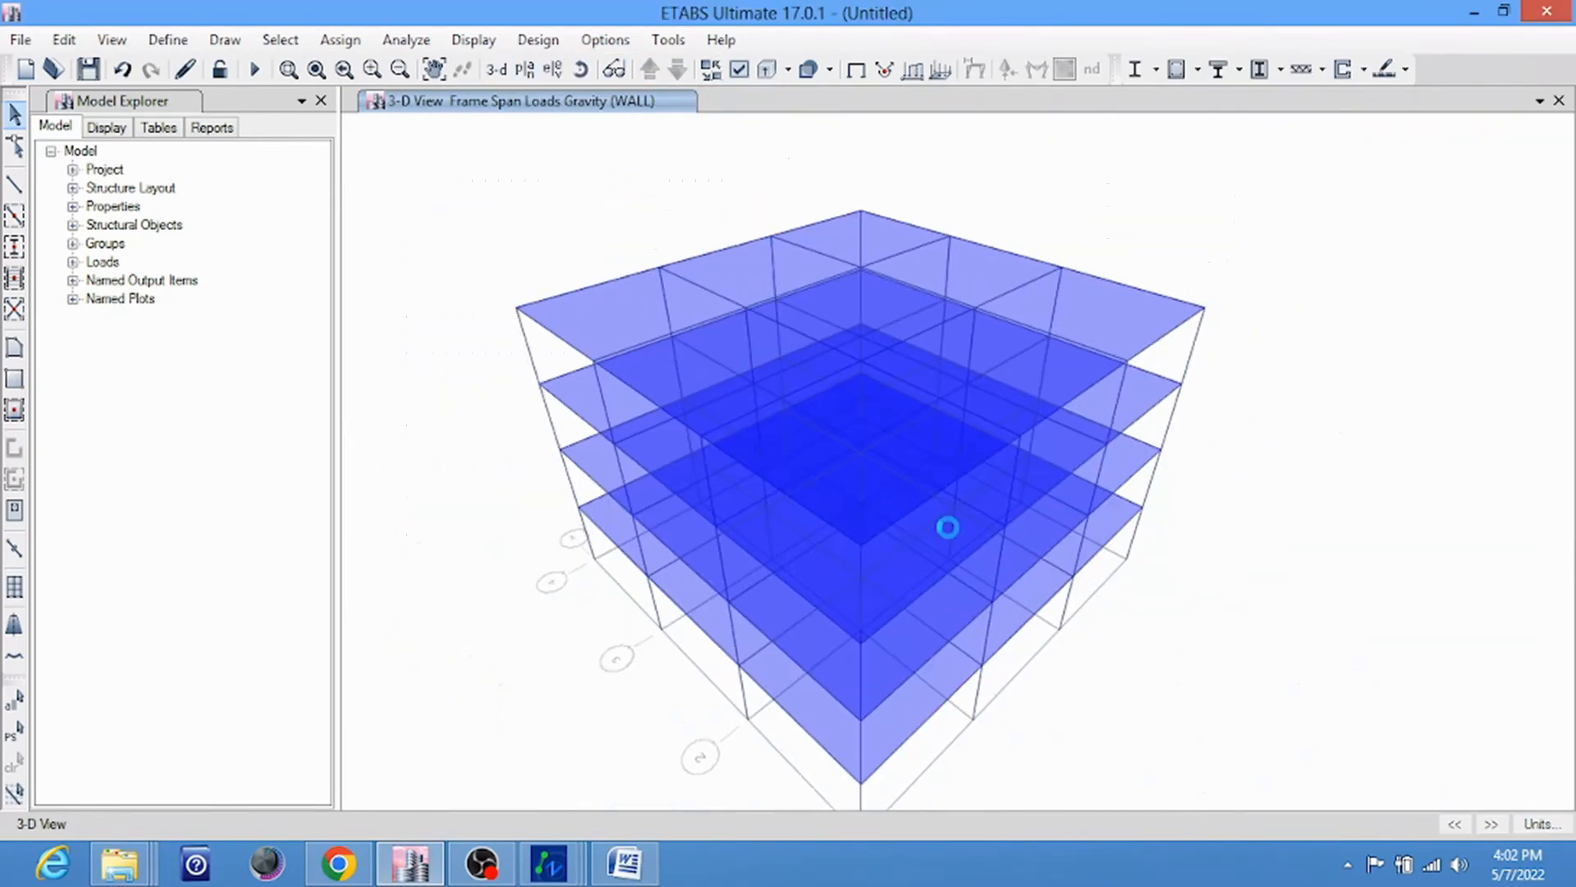